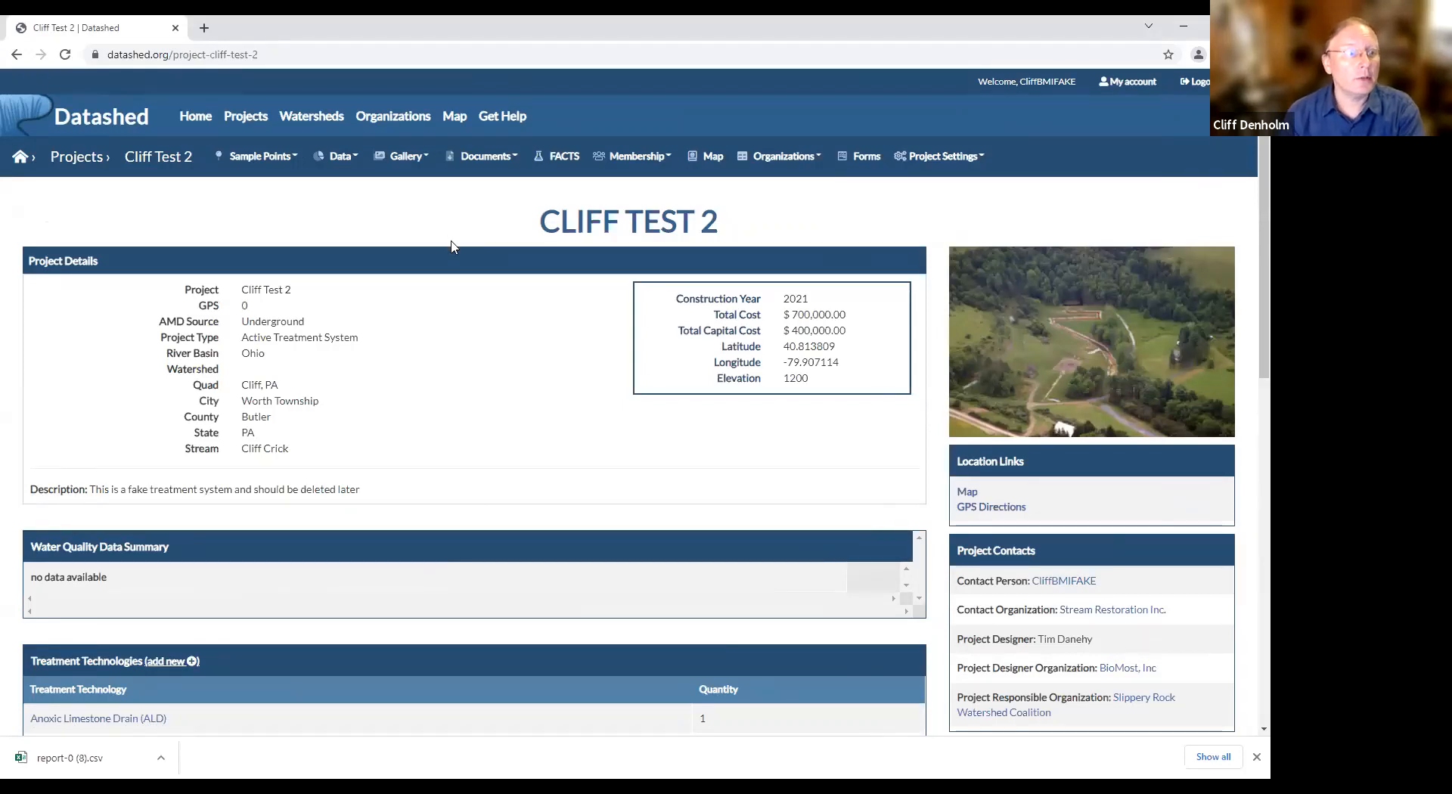
View the project's existing sample points, and open the form for adding a new sample point.
{"action": "left_click", "coordinate": [276, 168]}
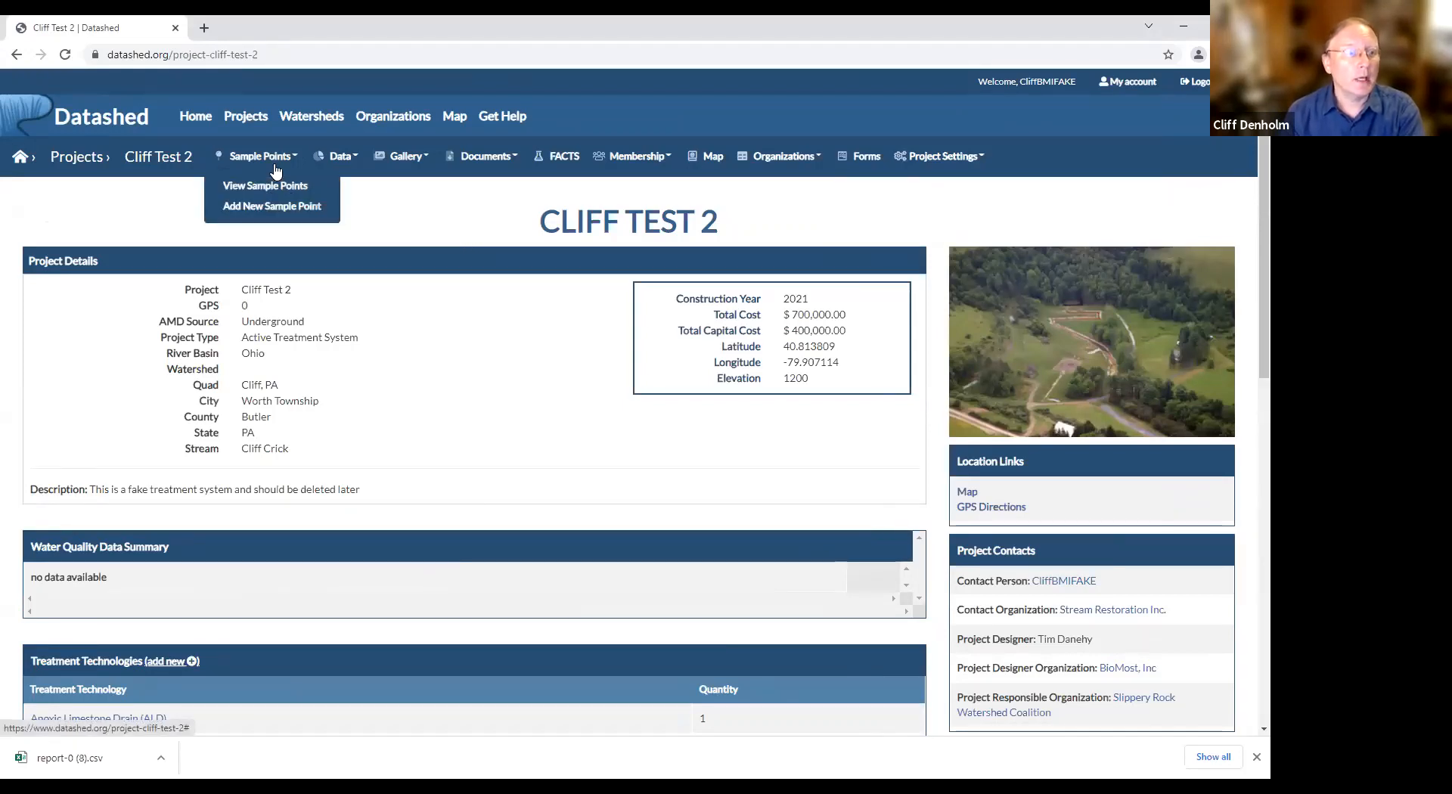
{"action": "left_click", "coordinate": [274, 187]}
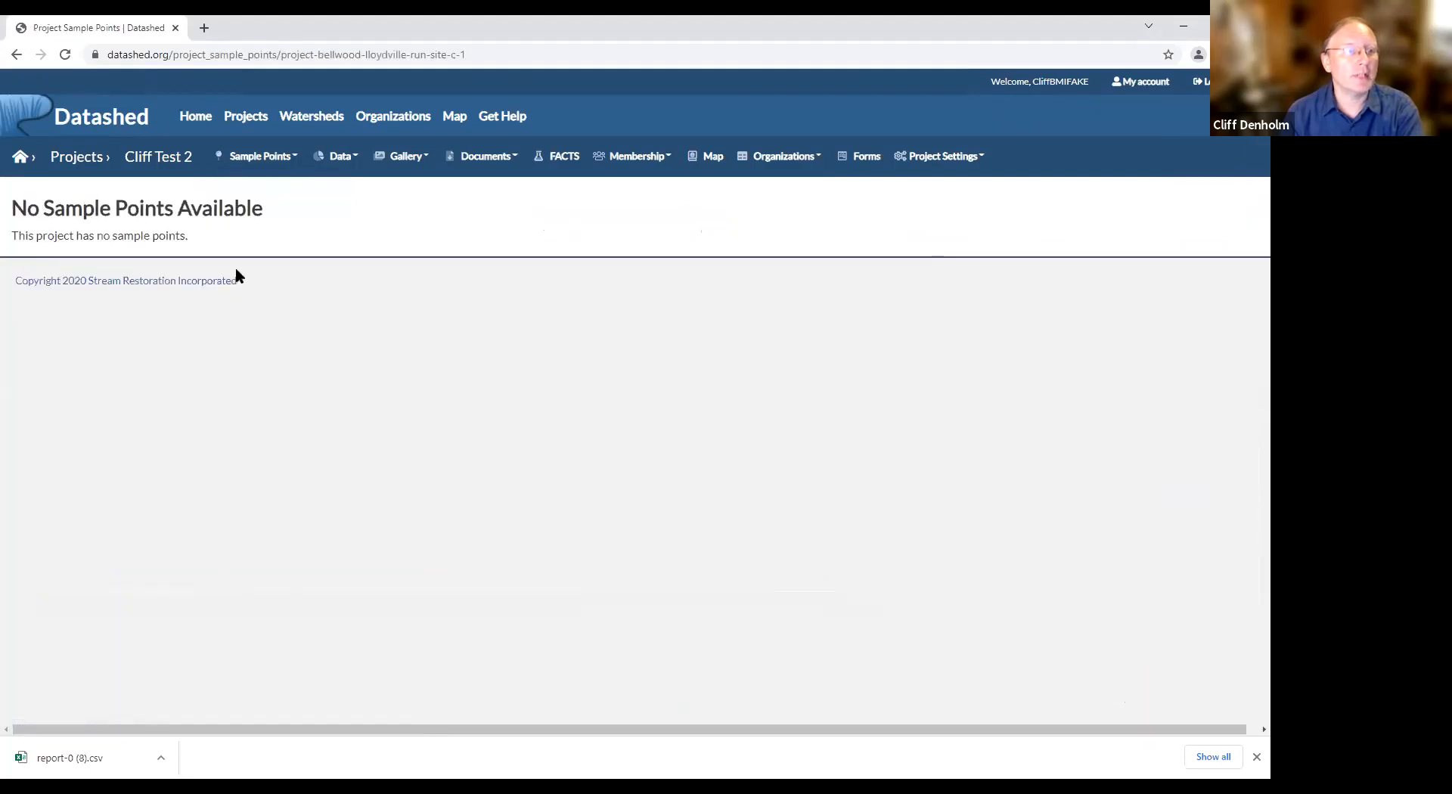
{"action": "left_click", "coordinate": [254, 167]}
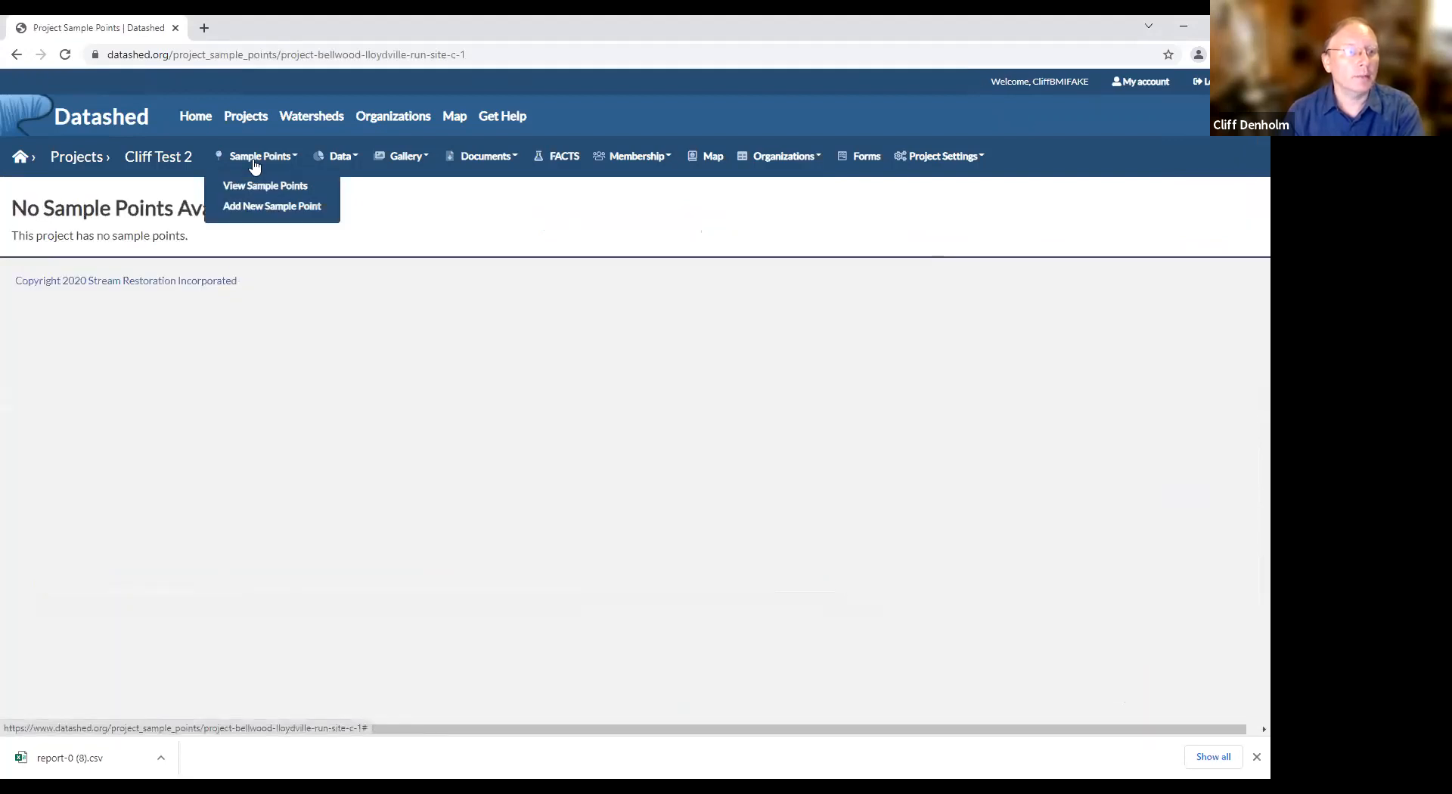
{"action": "left_click", "coordinate": [262, 218]}
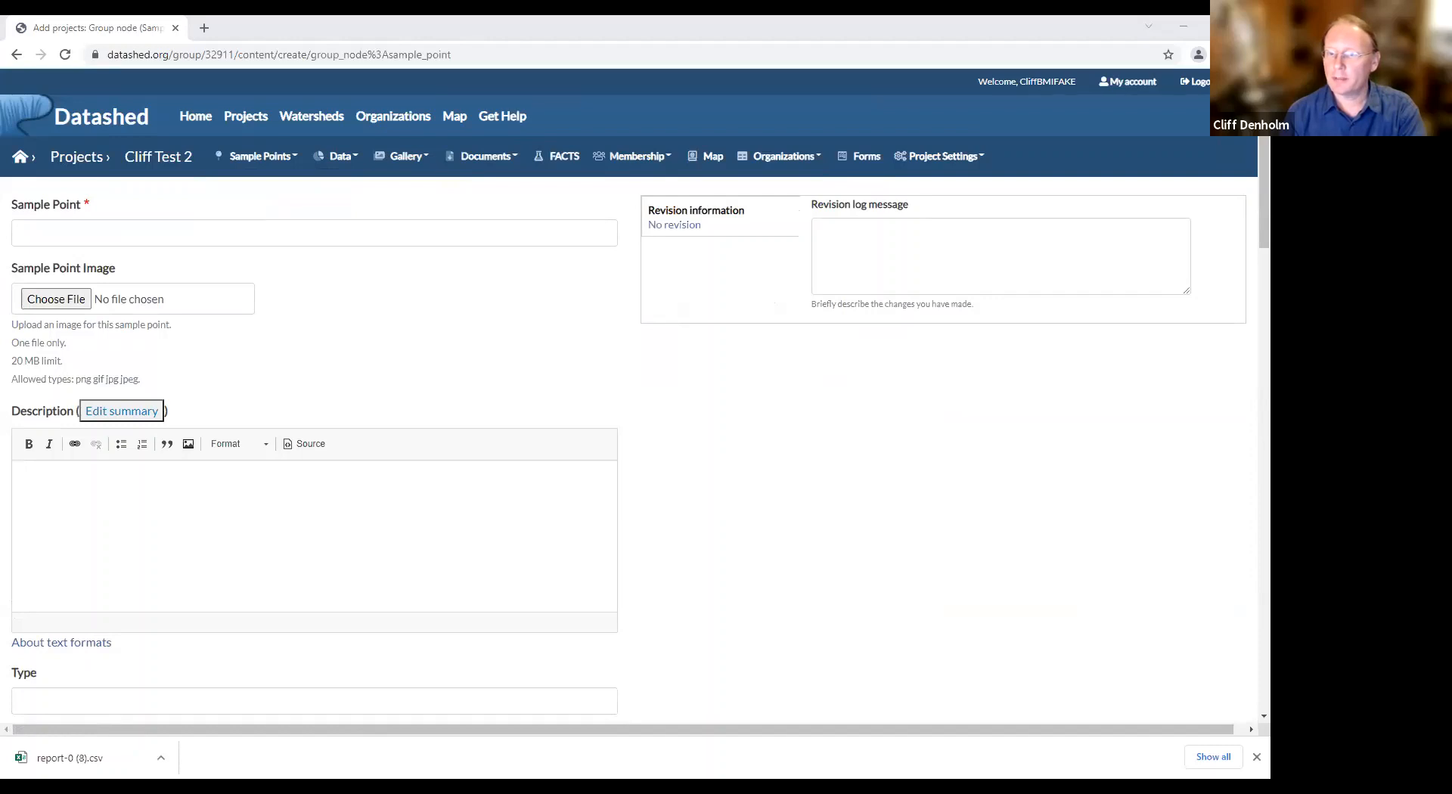
Name the sample point RAW and attach the fake inflow picture as its image.
{"action": "left_click", "coordinate": [74, 228]}
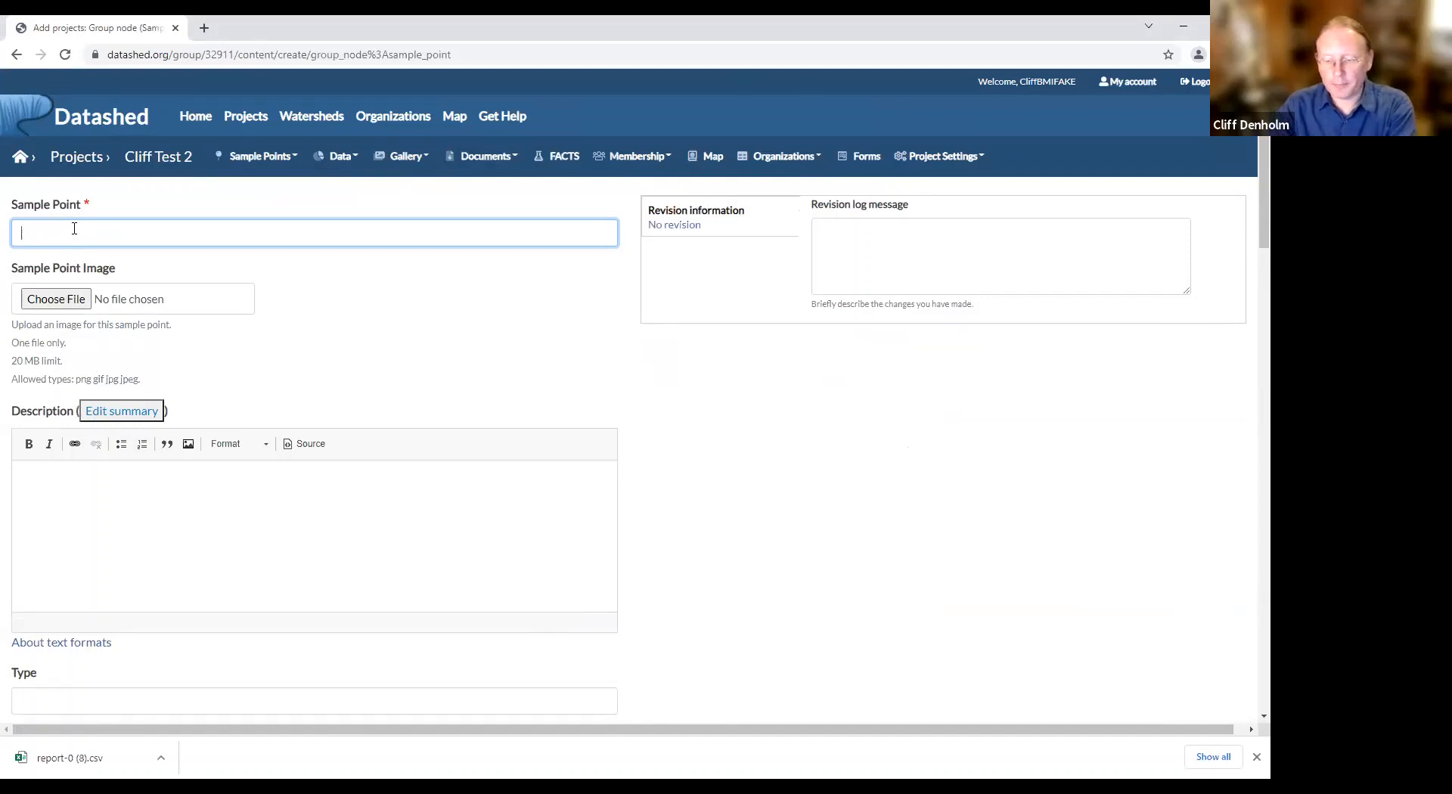
{"action": "type", "text": "R"}
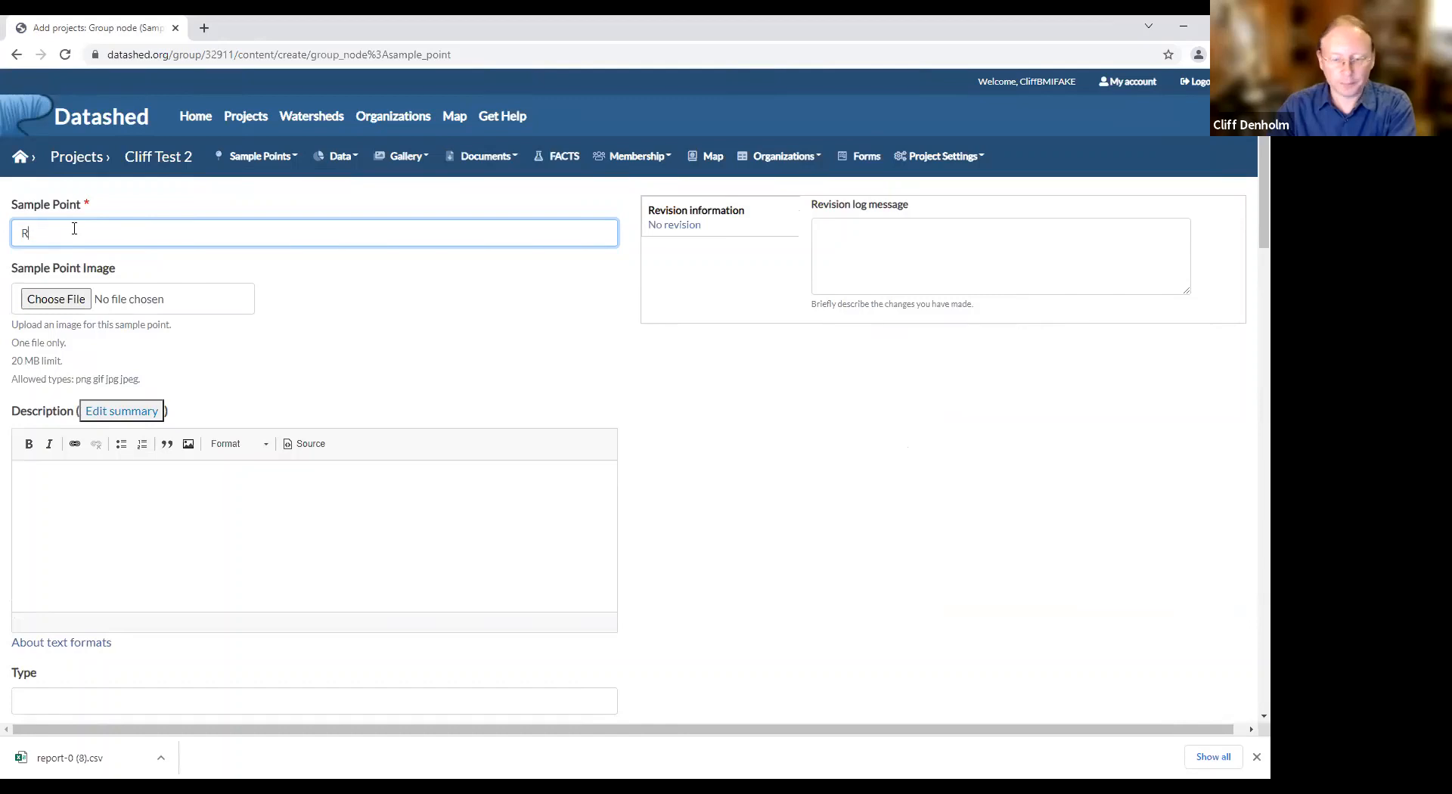
{"action": "type", "text": "AW"}
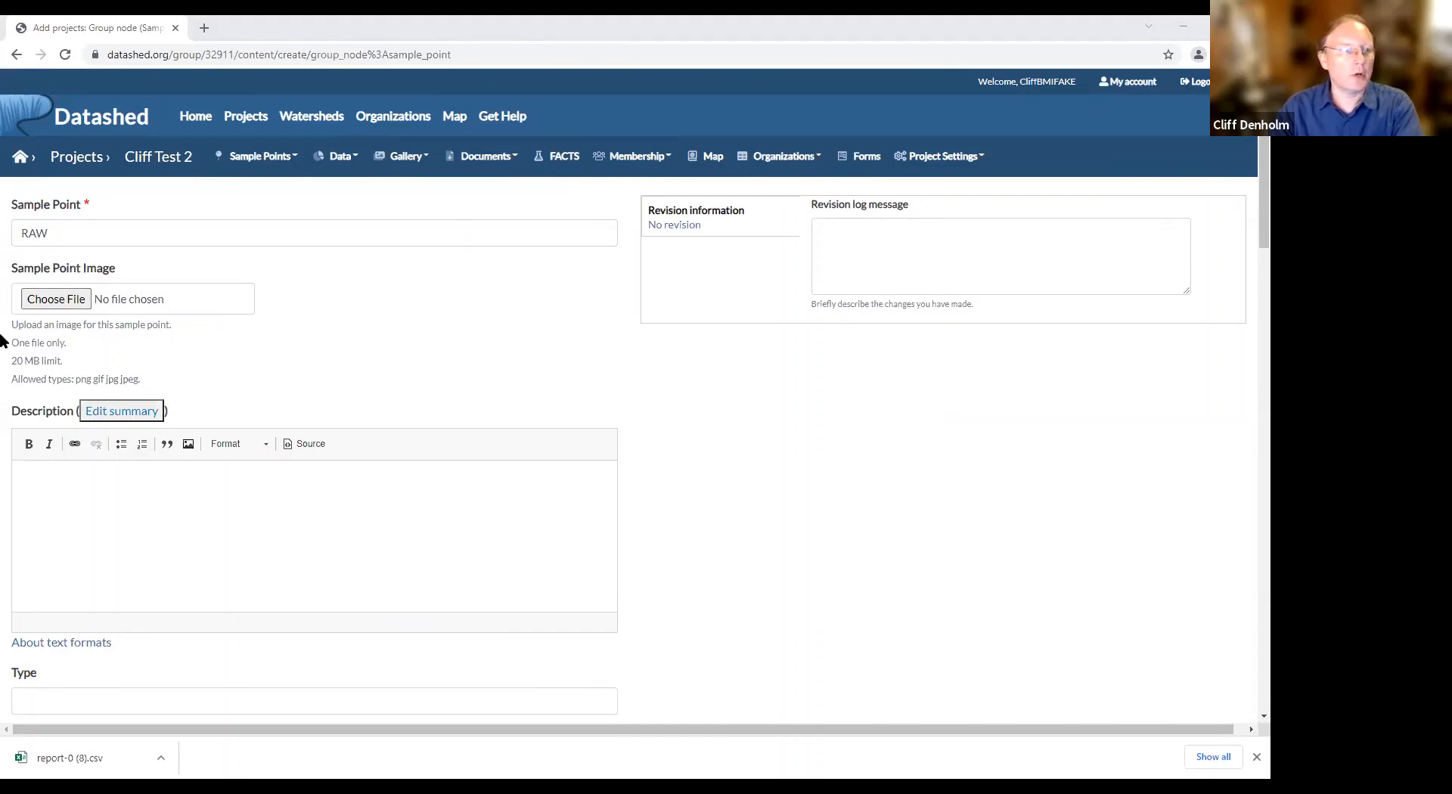
{"action": "left_click", "coordinate": [407, 552]}
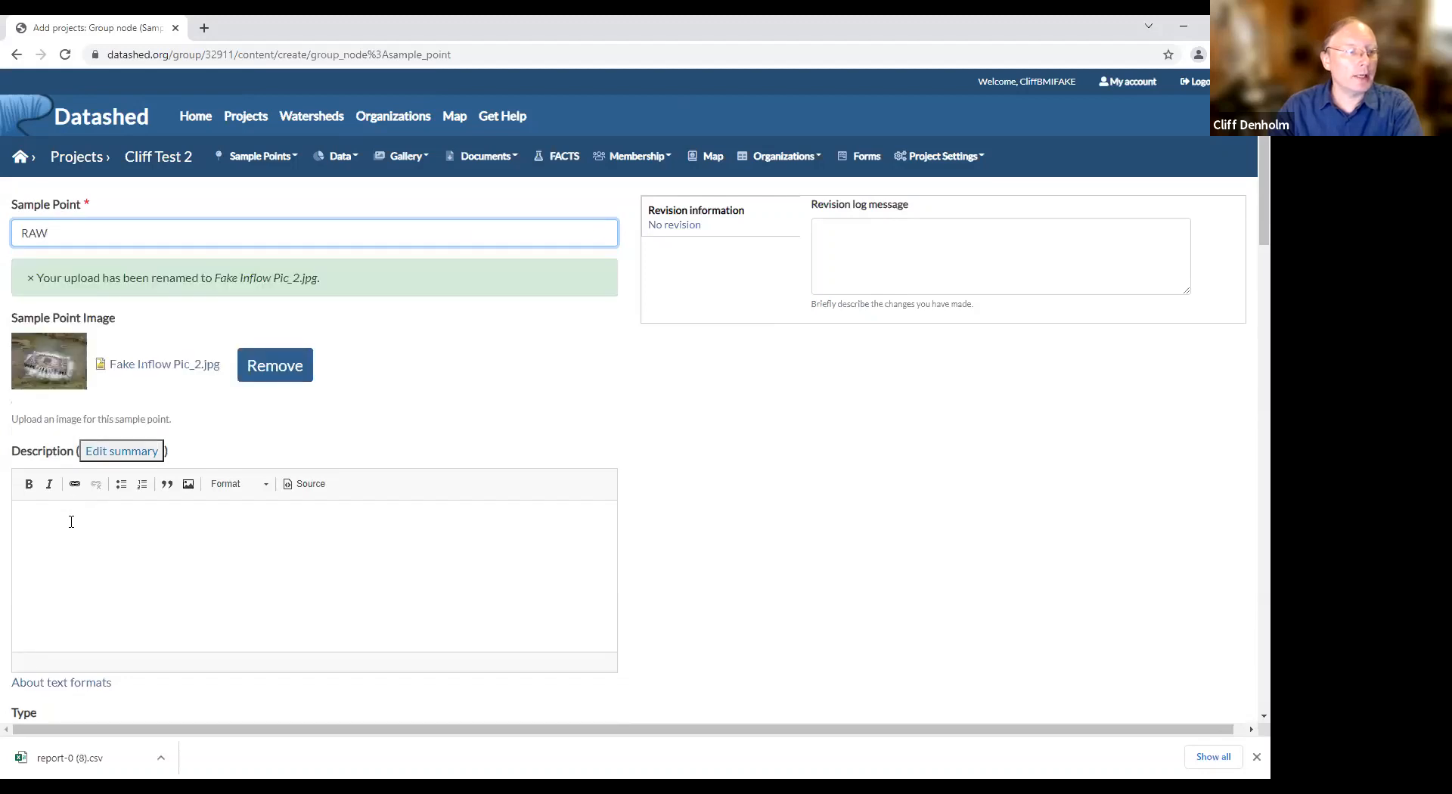
Enter "Influent to Fake Cliff Test 2" as the sample point's description.
{"action": "left_click", "coordinate": [249, 531]}
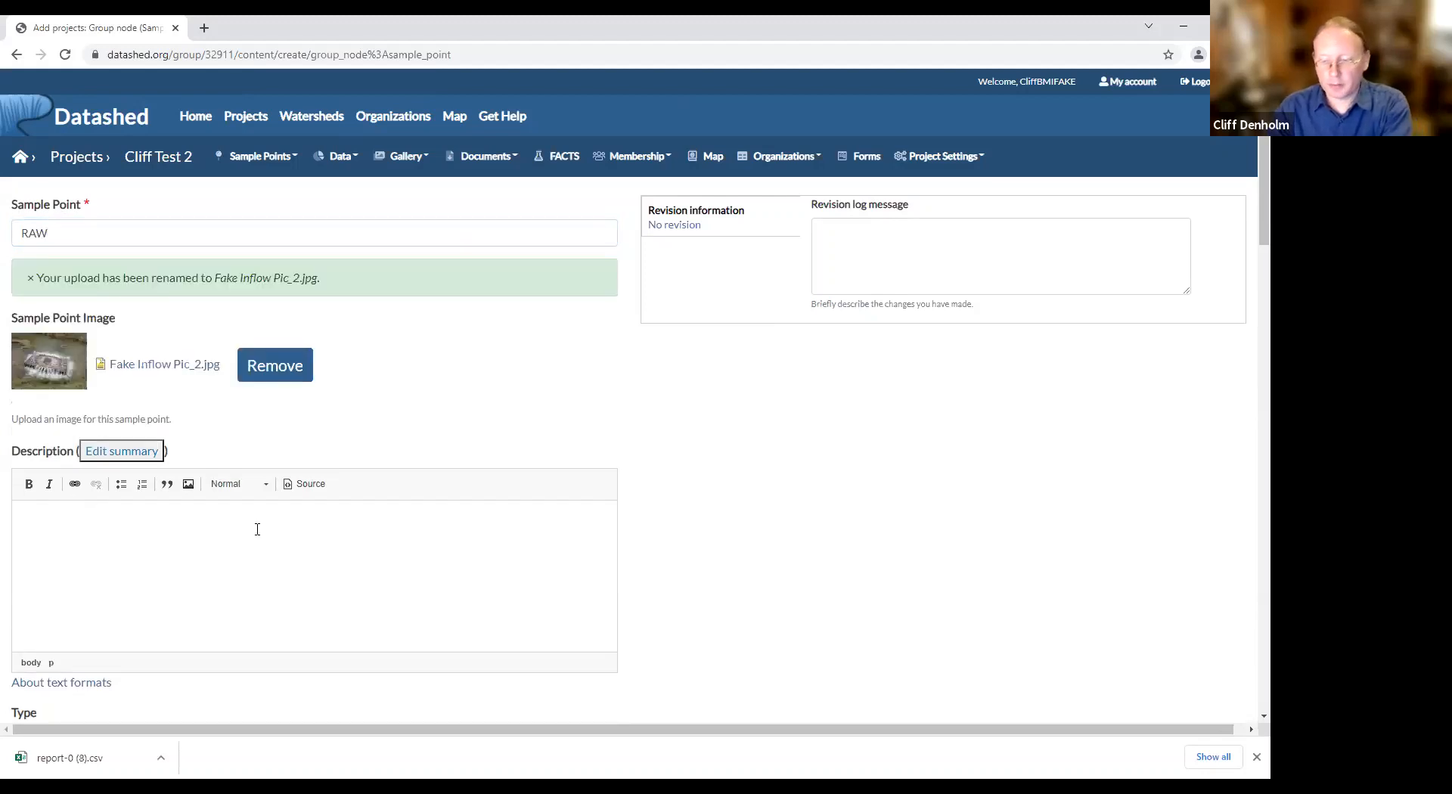
{"action": "type", "text": "iNFLOE"}
{"action": "key", "text": "BackSpace"}
{"action": "key", "text": "BackSpace"}
{"action": "key", "text": "BackSpace"}
{"action": "key", "text": "BackSpace"}
{"action": "key", "text": "BackSpace"}
{"action": "key", "text": "BackSpace"}
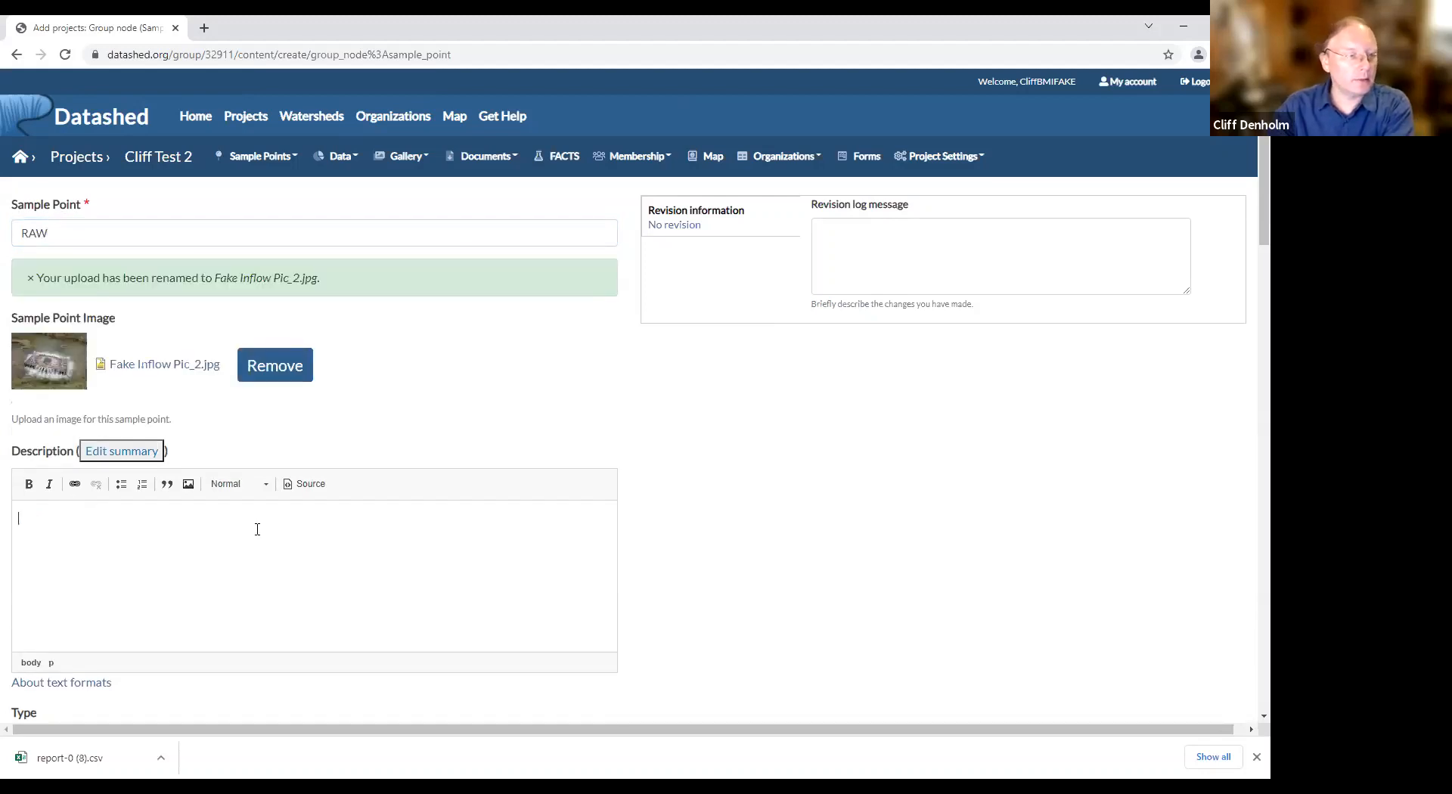
{"action": "type", "text": "Influent to"}
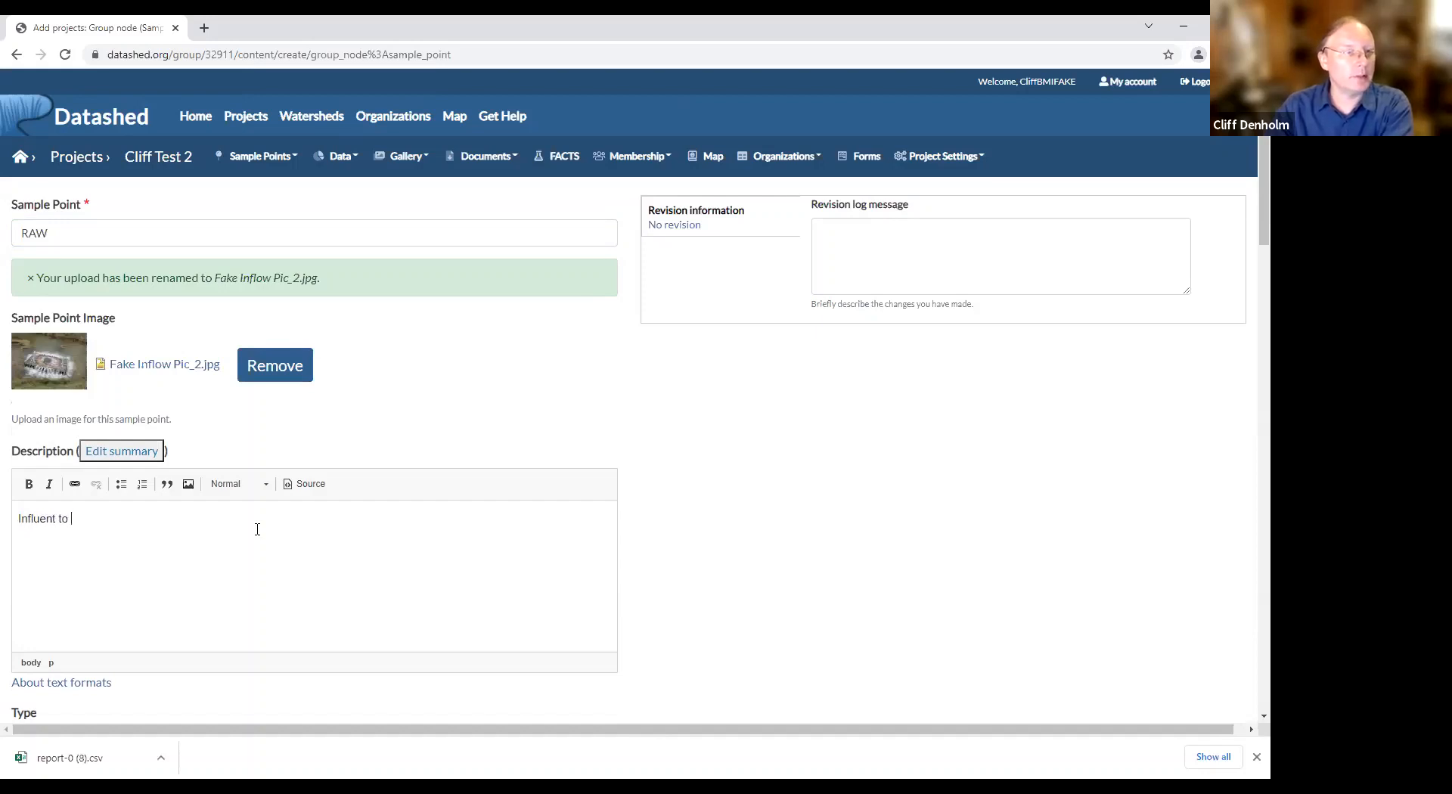
{"action": "type", "text": " Fake "}
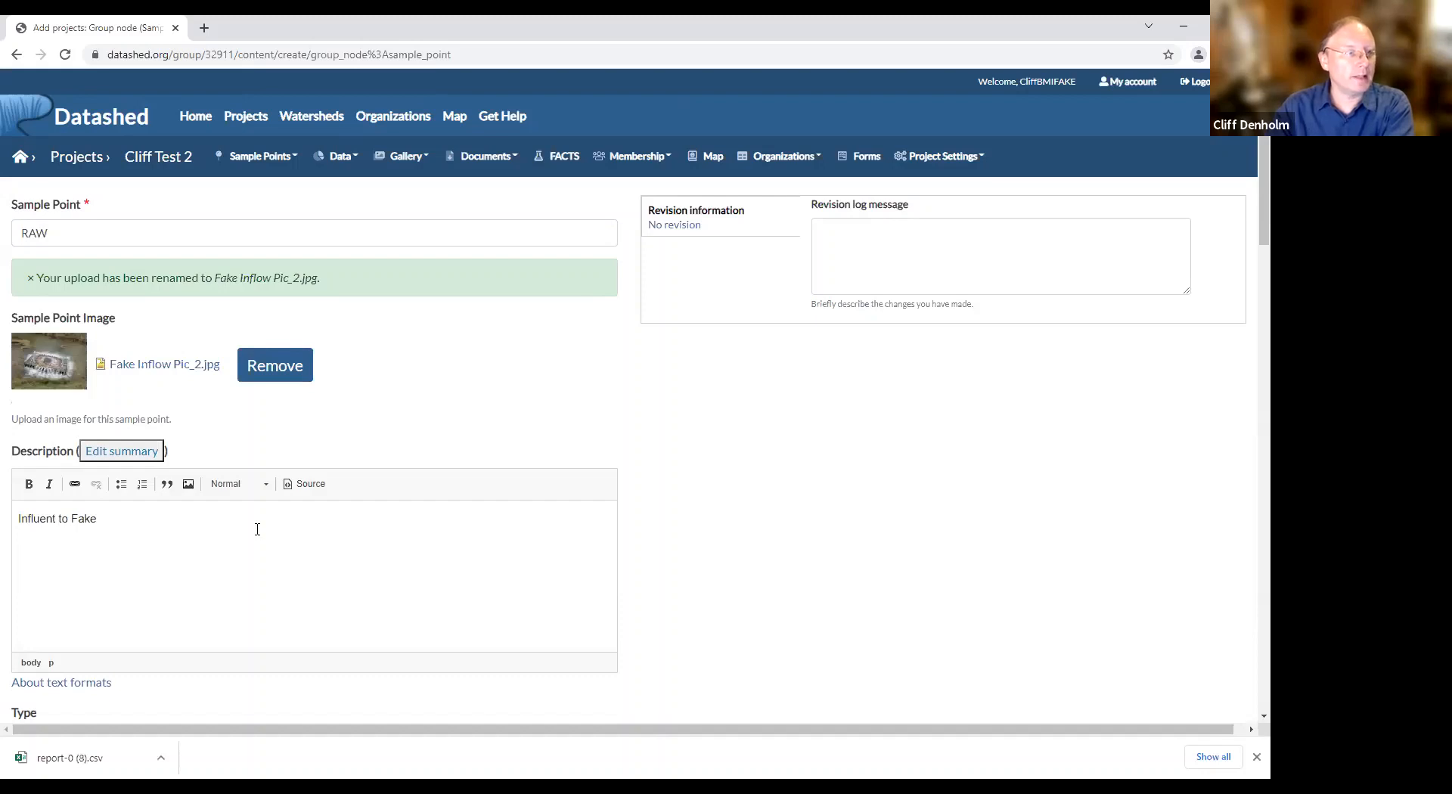
{"action": "type", "text": "Cliff Test "}
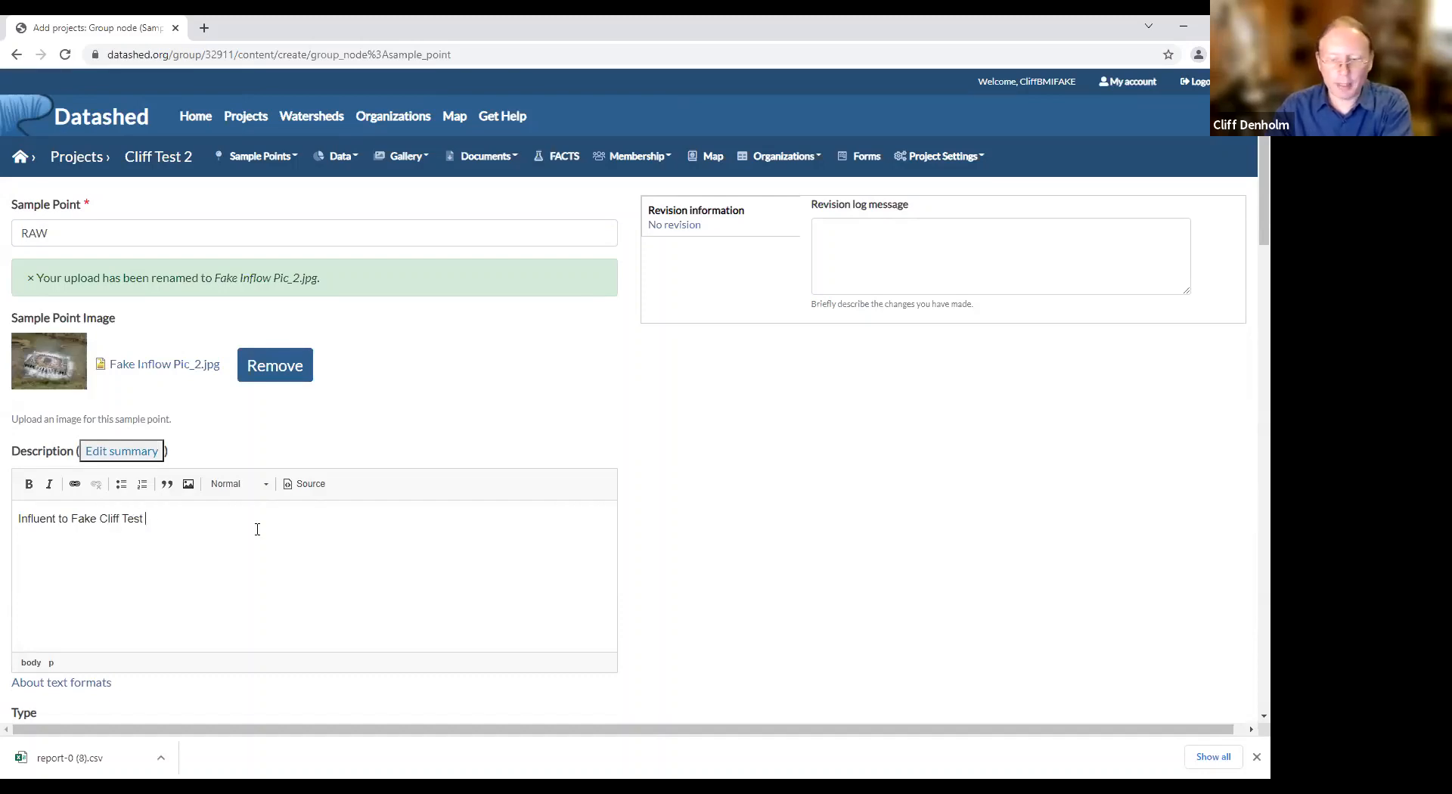
{"action": "type", "text": "2"}
Add the prefix "AMD: " at the start of the sample point's description.
{"action": "left_click", "coordinate": [18, 520]}
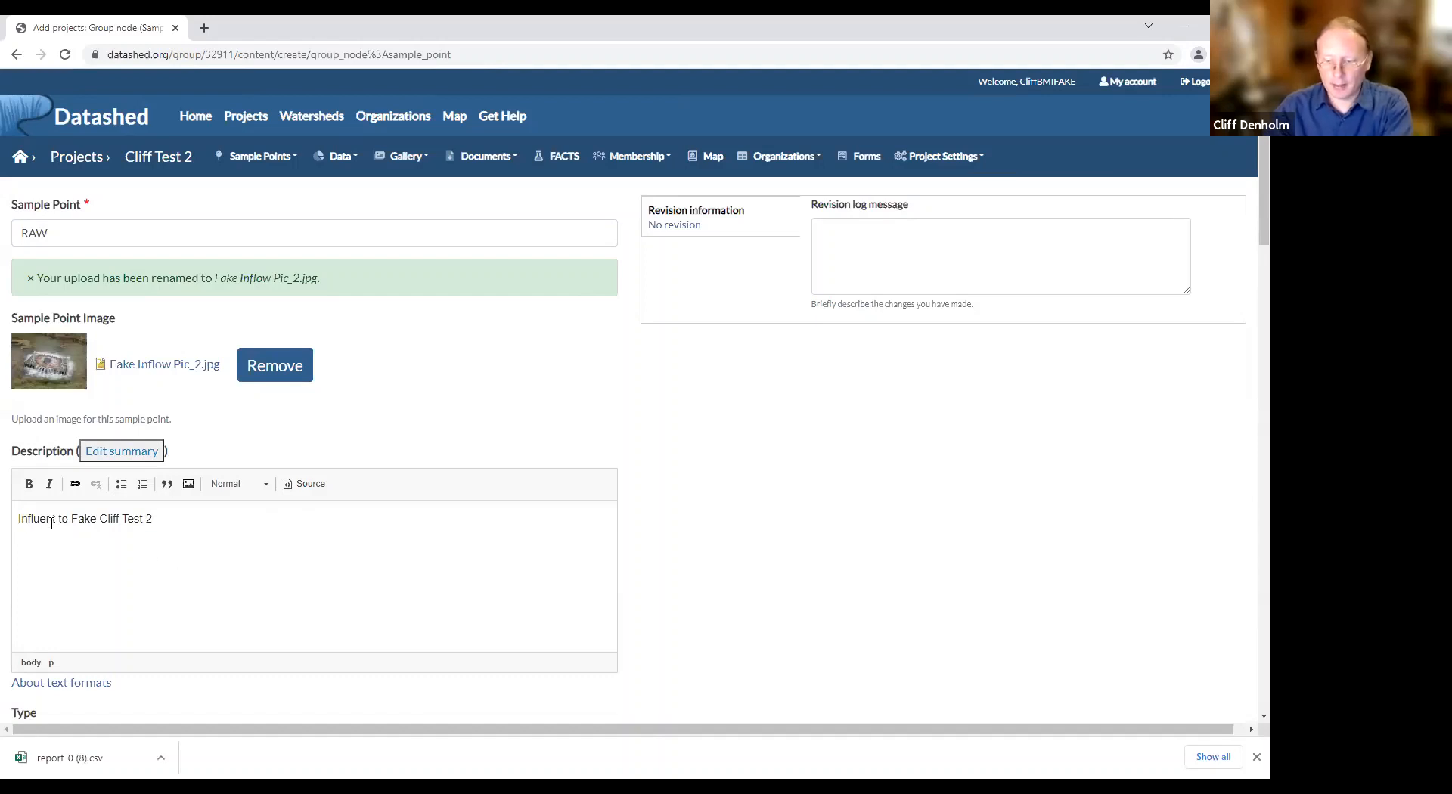
{"action": "type", "text": "AMD"}
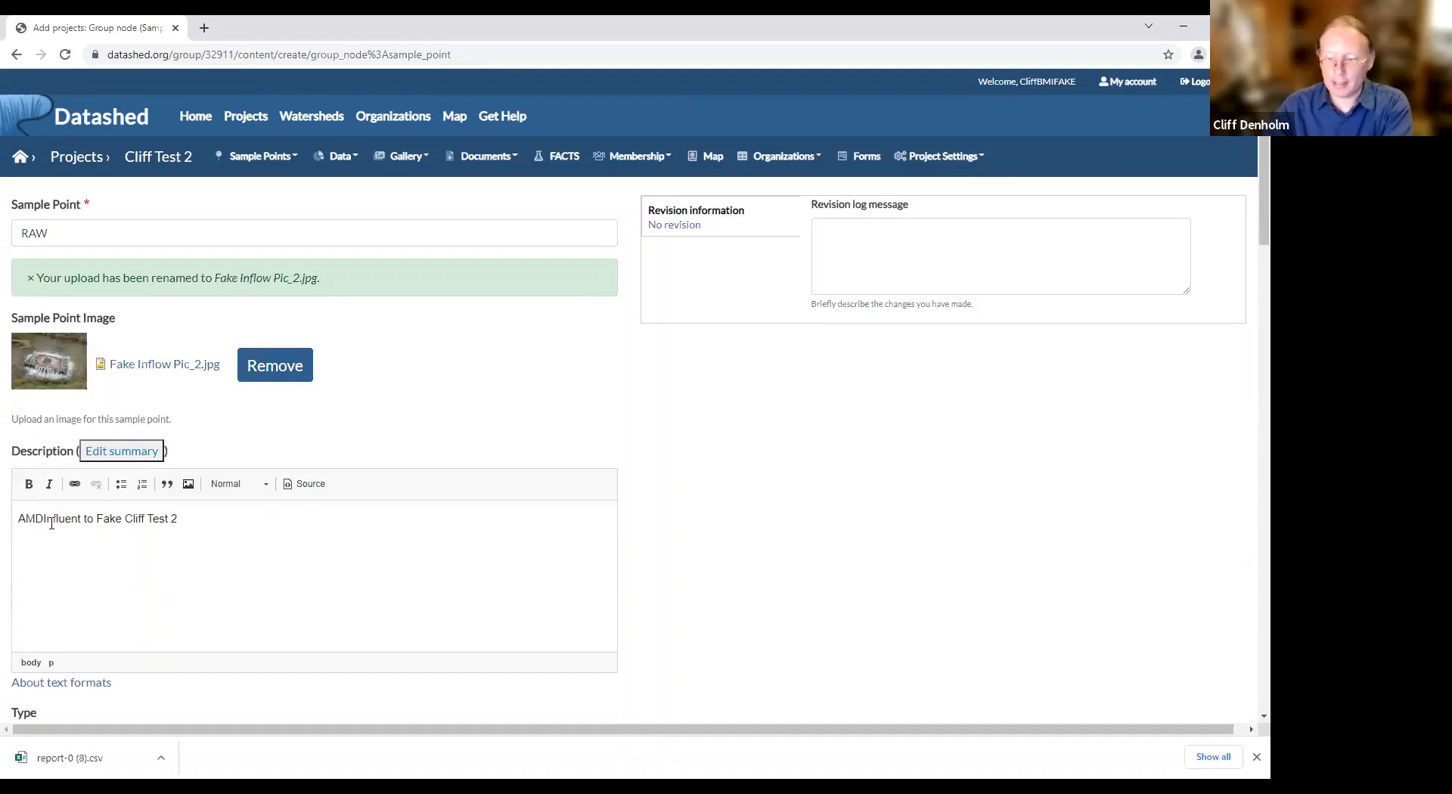
{"action": "type", "text": ":"}
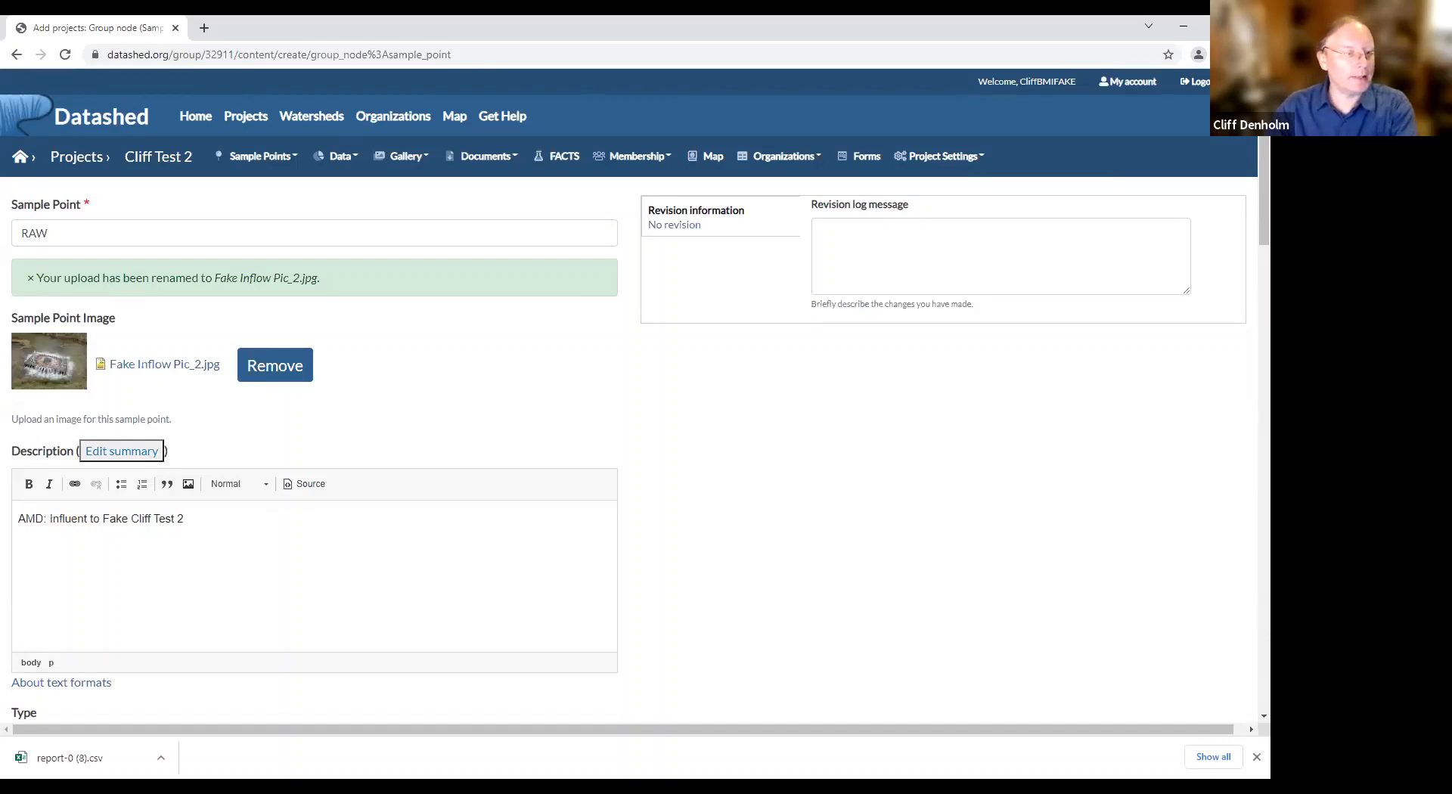
Set the sample point's type to AMD and mark it as an inflow.
{"action": "scroll", "coordinate": [269, 632], "scroll_direction": "down", "scroll_amount": 1}
{"action": "scroll", "coordinate": [269, 632], "scroll_direction": "down", "scroll_amount": 3}
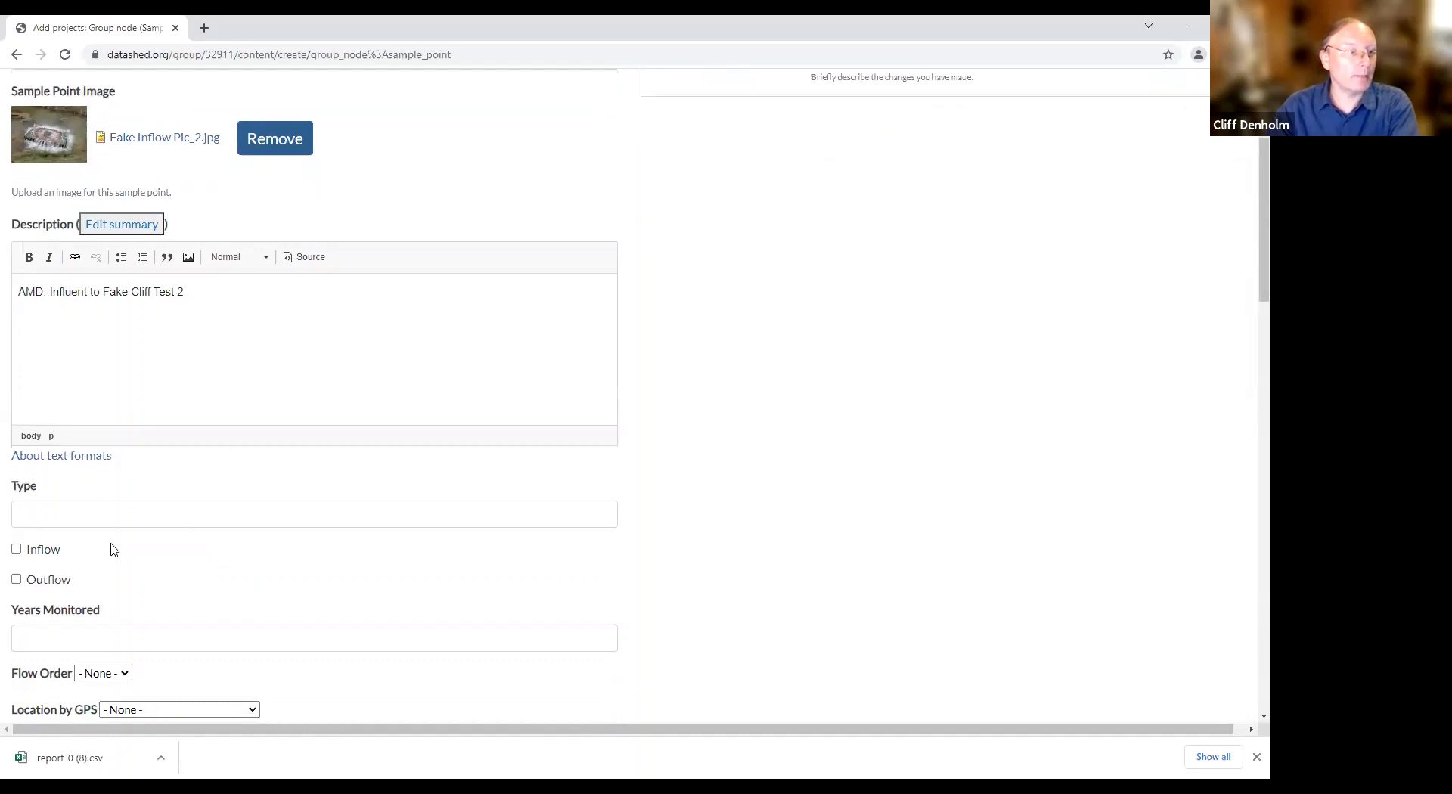
{"action": "left_click", "coordinate": [83, 515]}
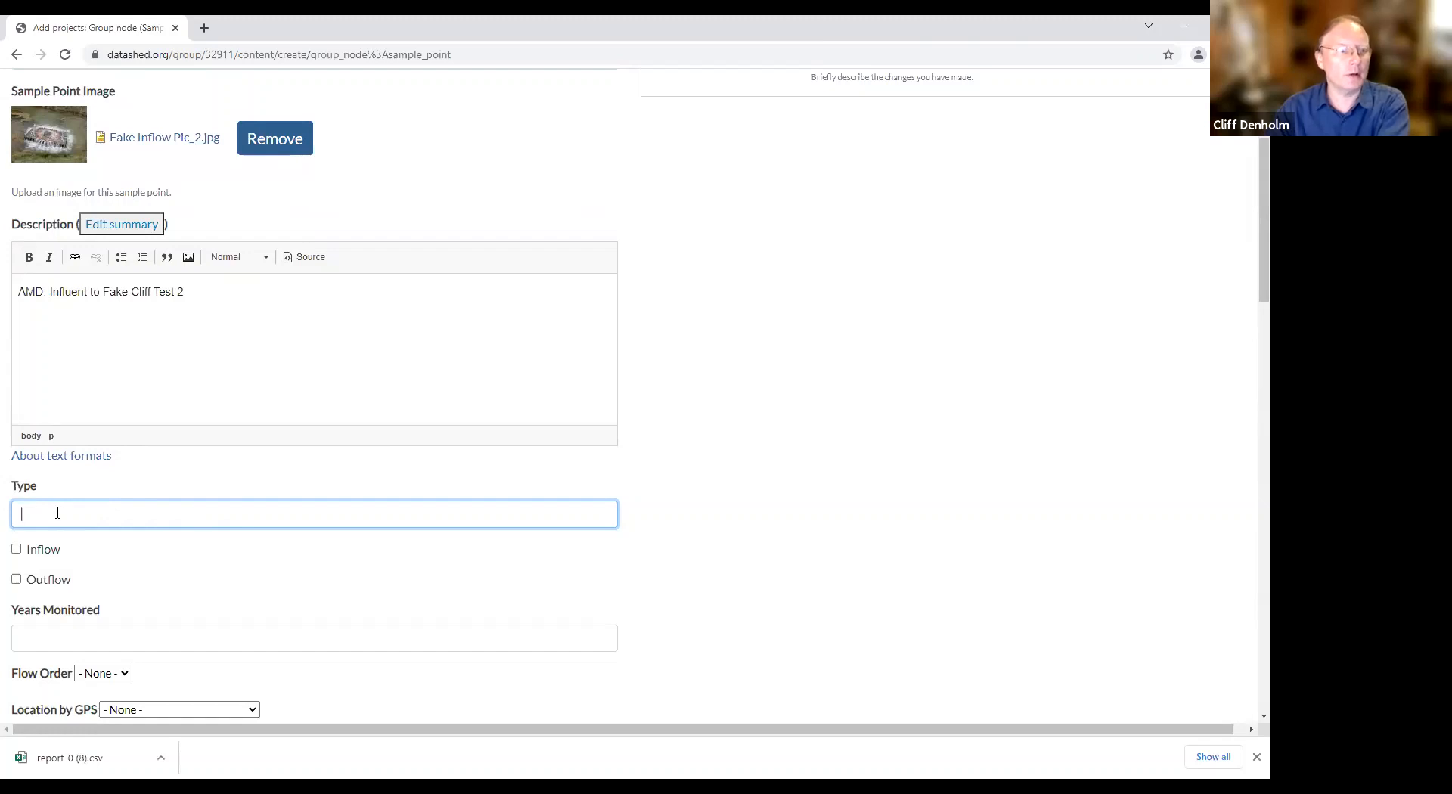
{"action": "type", "text": "AMD"}
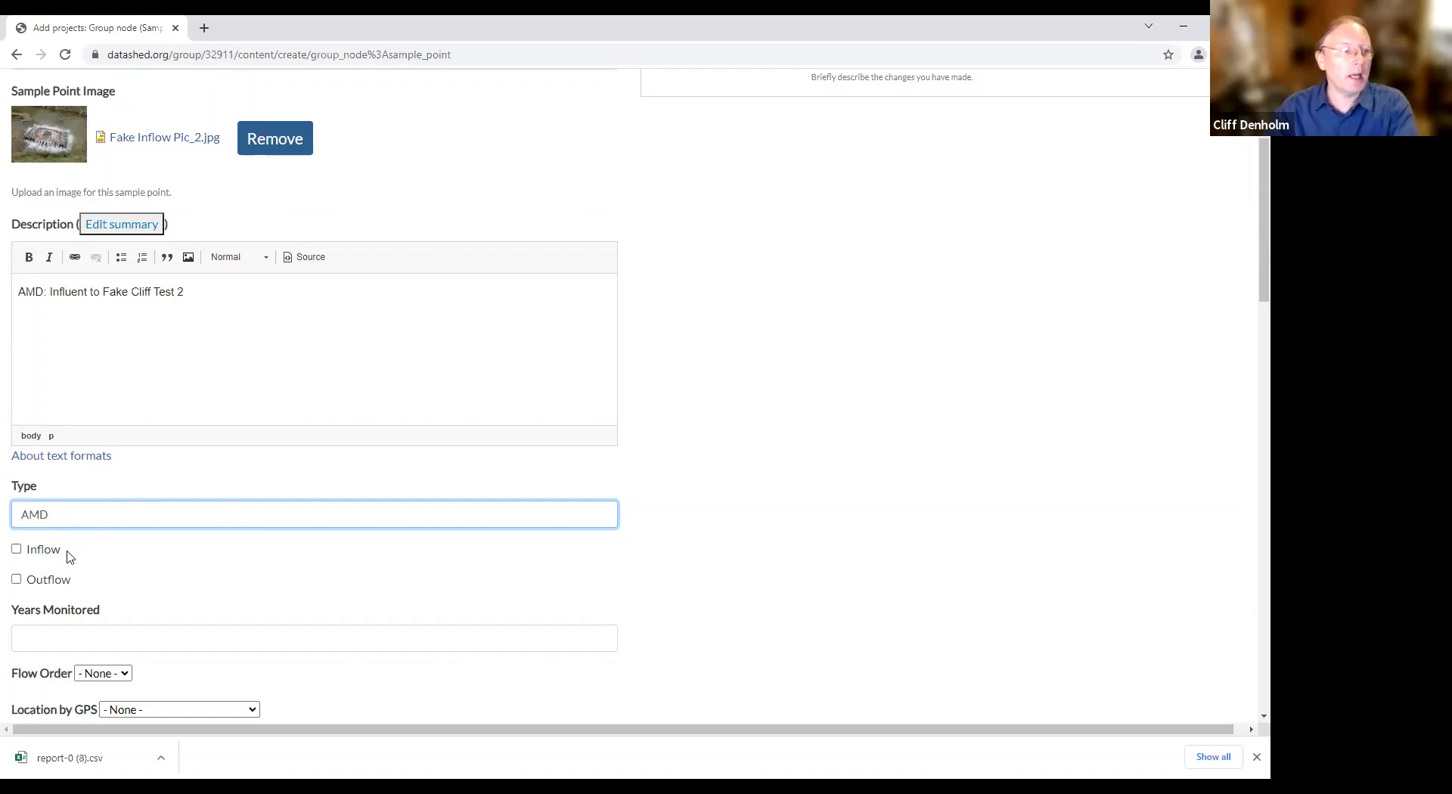
{"action": "scroll", "coordinate": [165, 626], "scroll_direction": "down", "scroll_amount": 1}
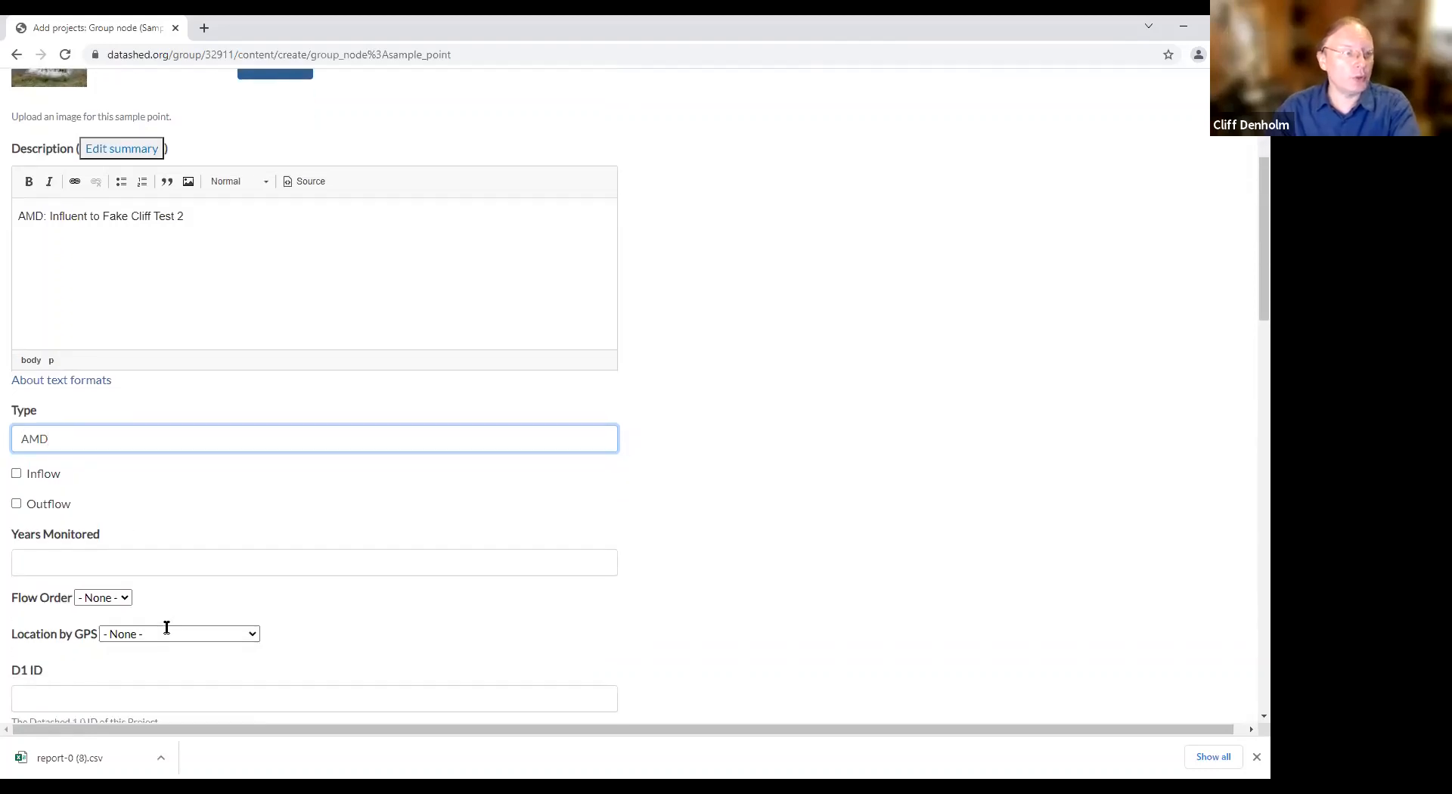
{"action": "left_click", "coordinate": [16, 474]}
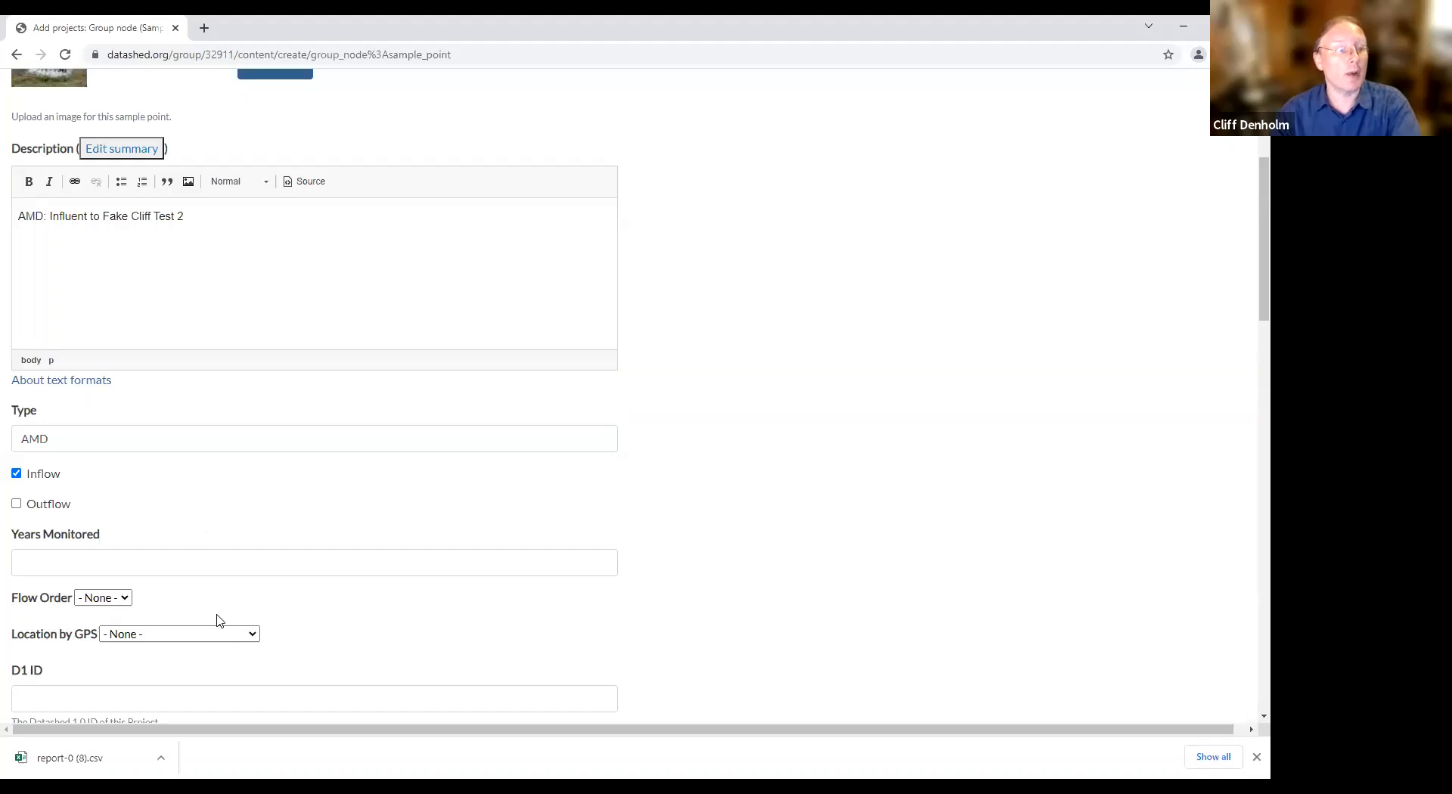
Leave Years Monitored blank and set the sample point's flow order to 0.
{"action": "scroll", "coordinate": [212, 559], "scroll_direction": "down", "scroll_amount": 1}
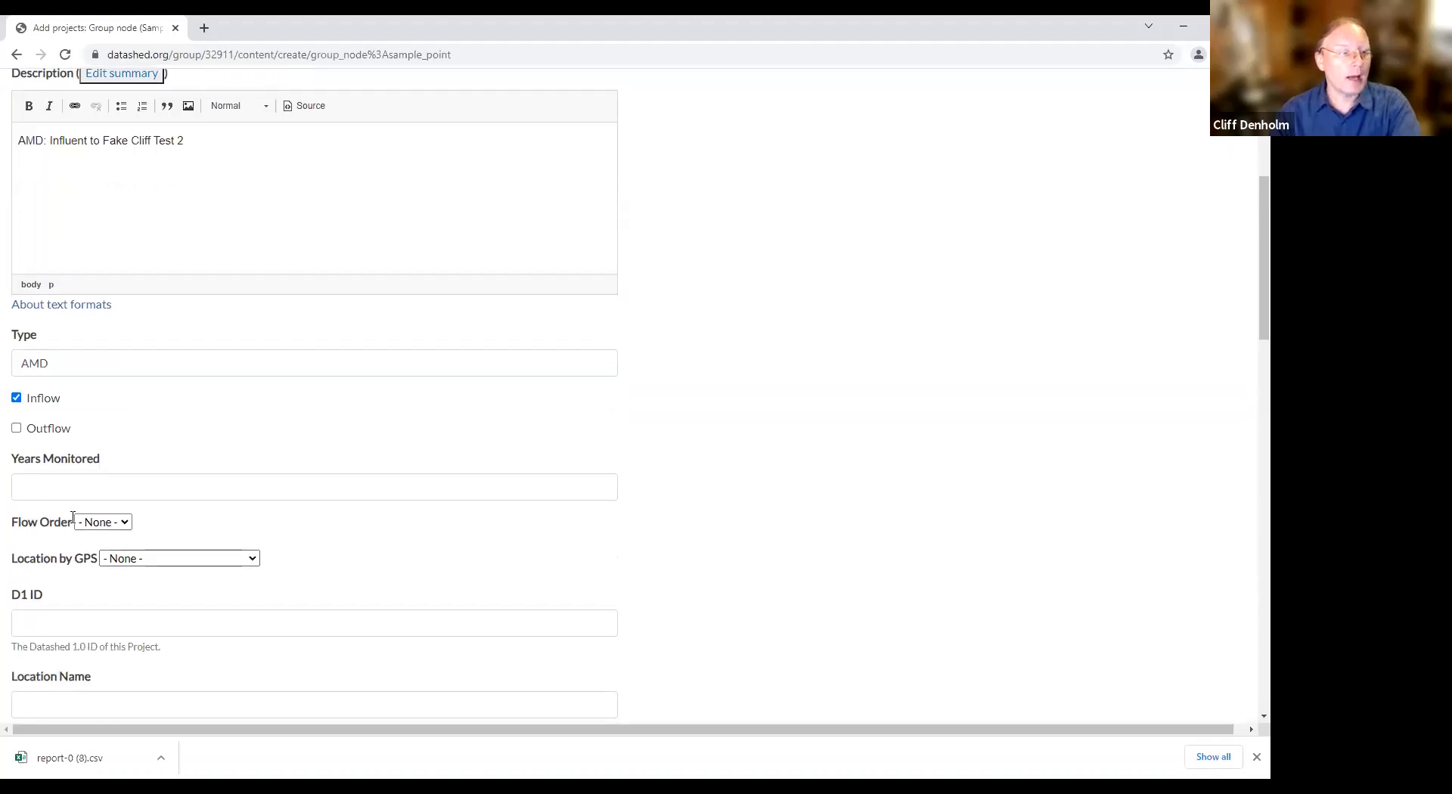
{"action": "left_click", "coordinate": [53, 488]}
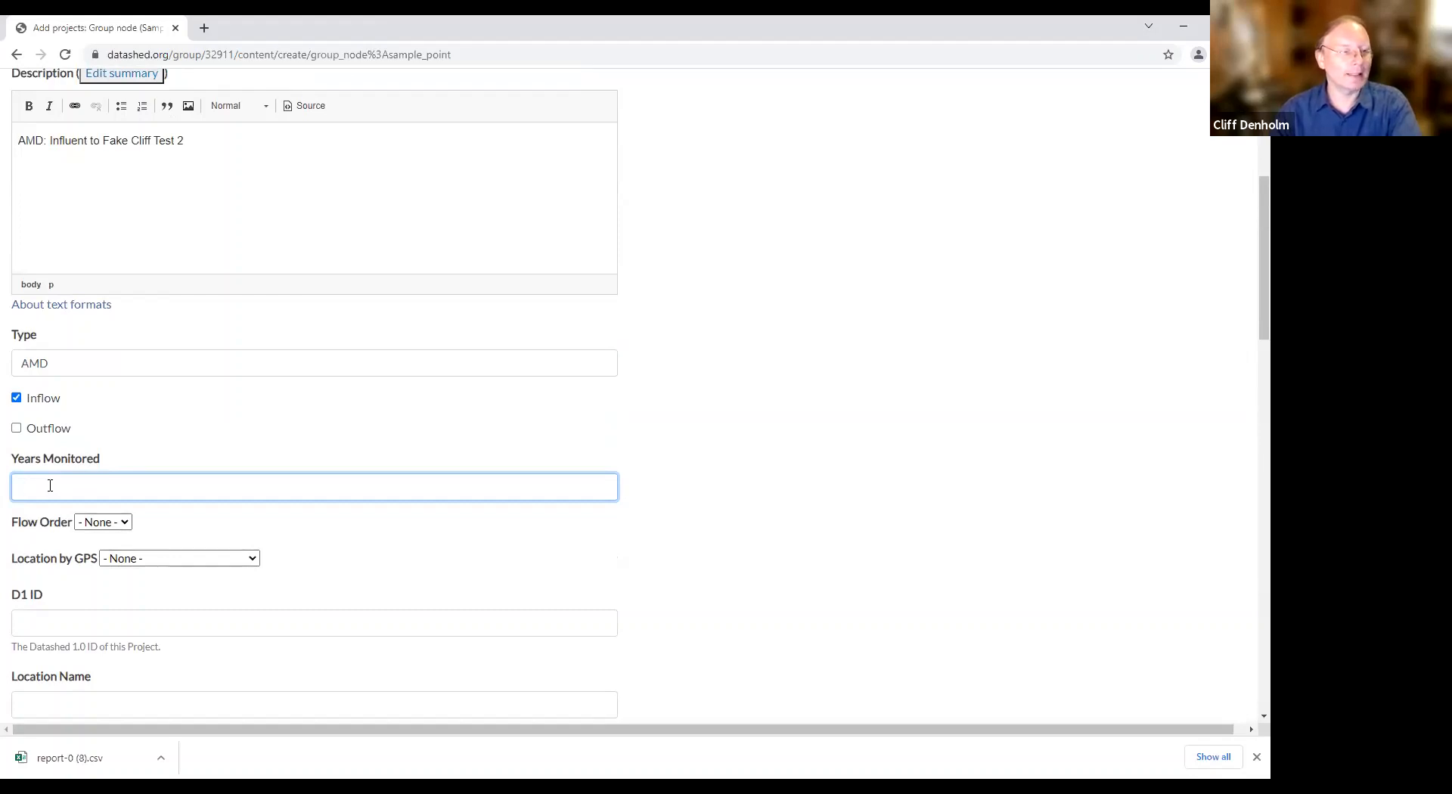
{"action": "left_click", "coordinate": [316, 564]}
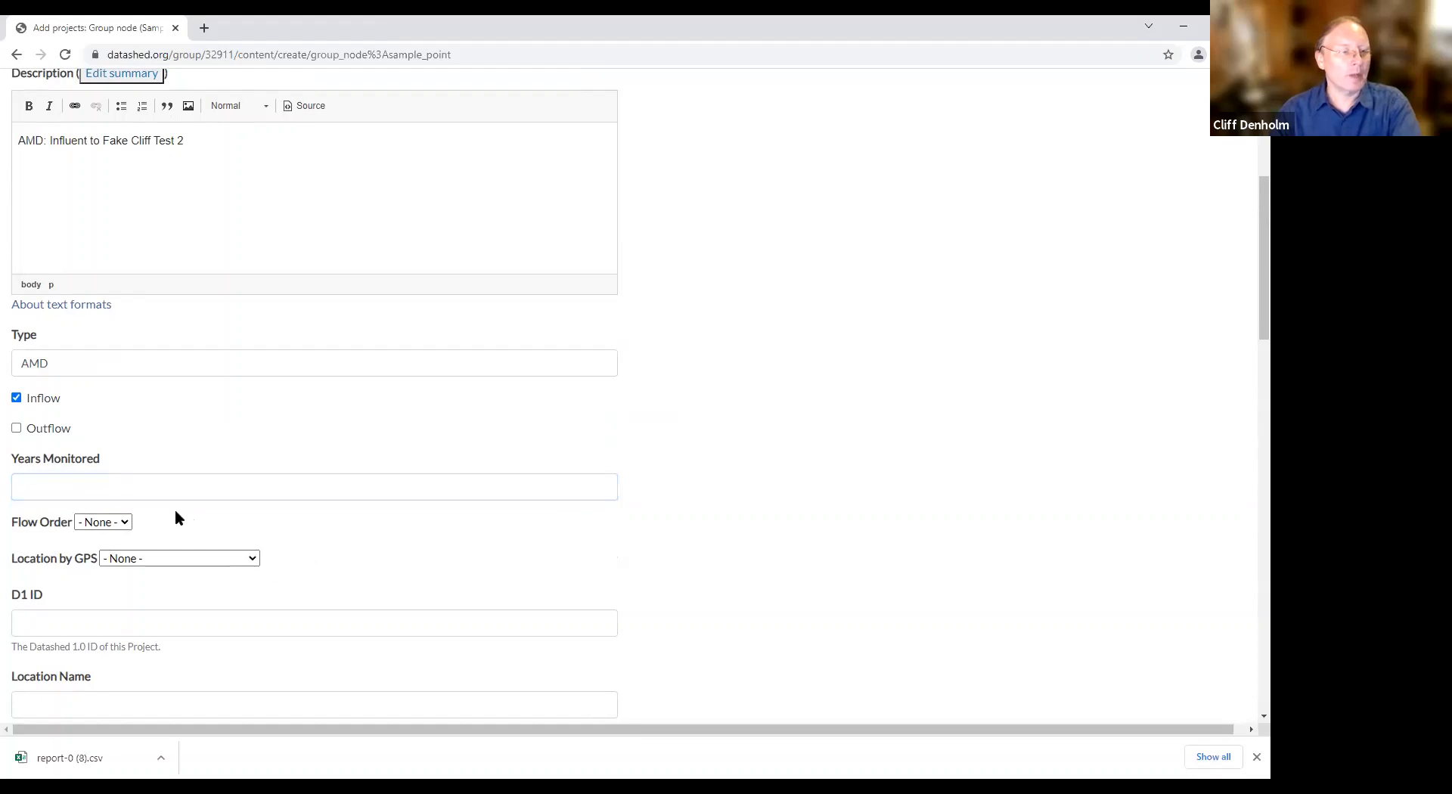
{"action": "left_click", "coordinate": [126, 523]}
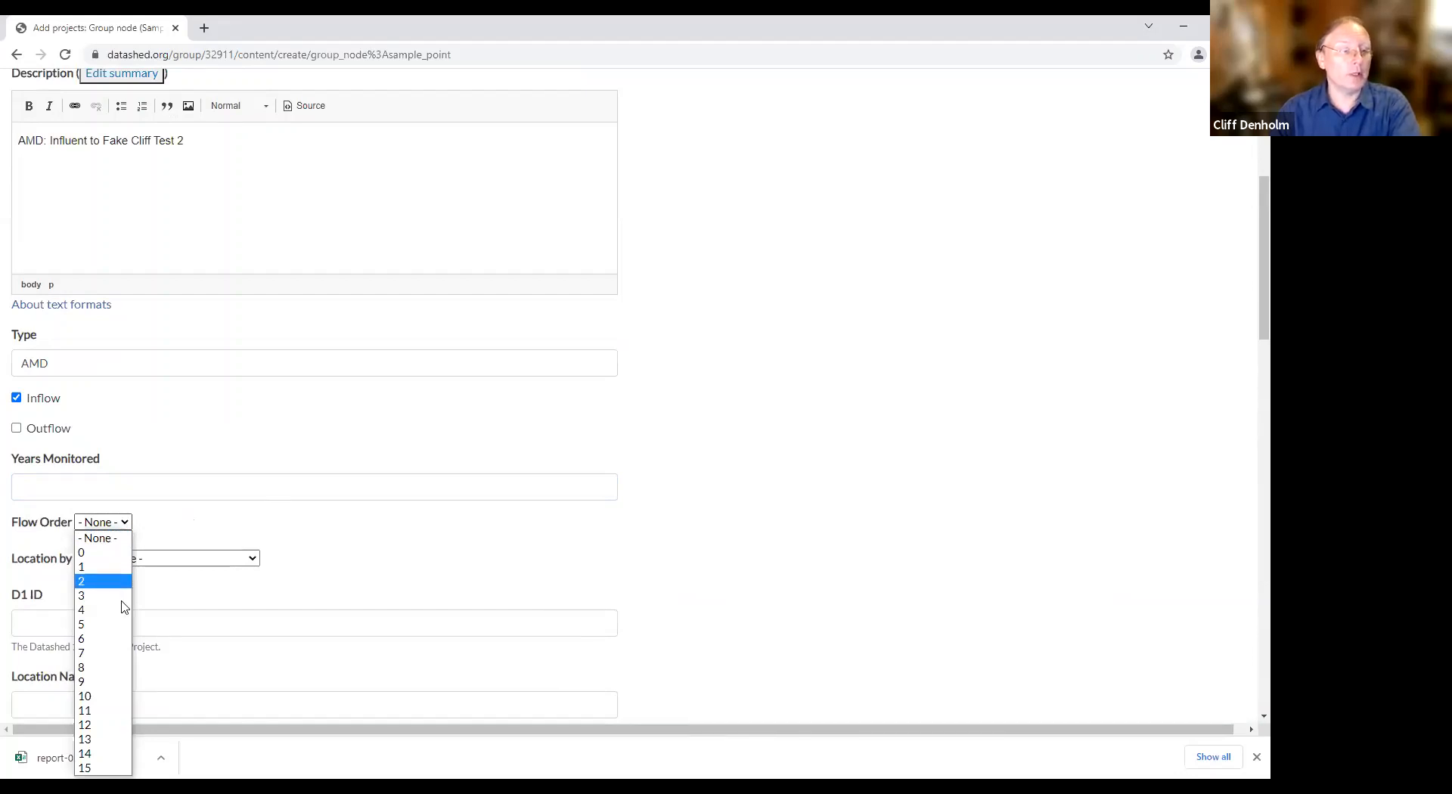
{"action": "left_click", "coordinate": [201, 515]}
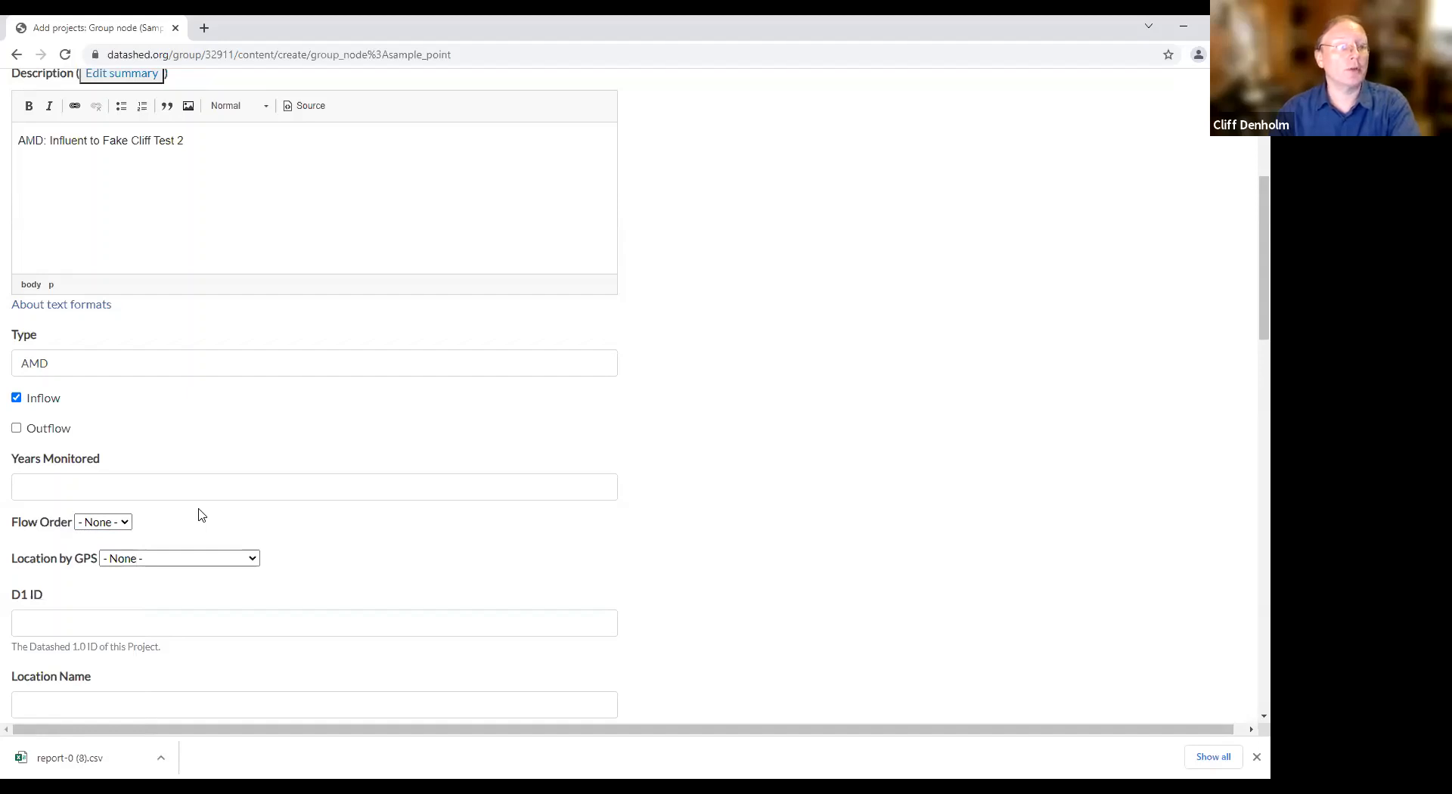
{"action": "left_click", "coordinate": [125, 522]}
{"action": "key", "text": "Return"}
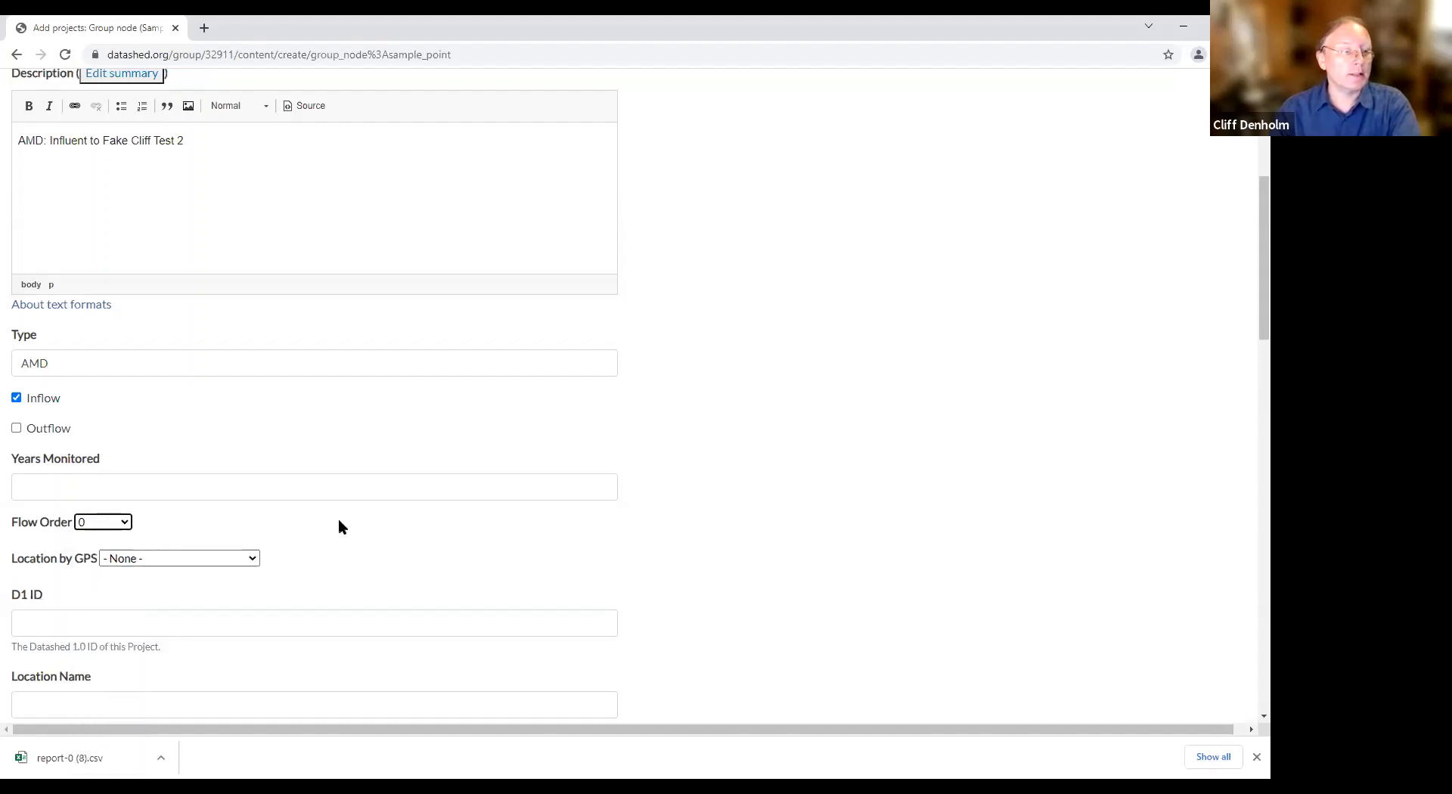
Review the sample point form's GPS location, D1 ID, address, longitude and latitude fields.
{"action": "scroll", "coordinate": [383, 532], "scroll_direction": "down", "scroll_amount": 3}
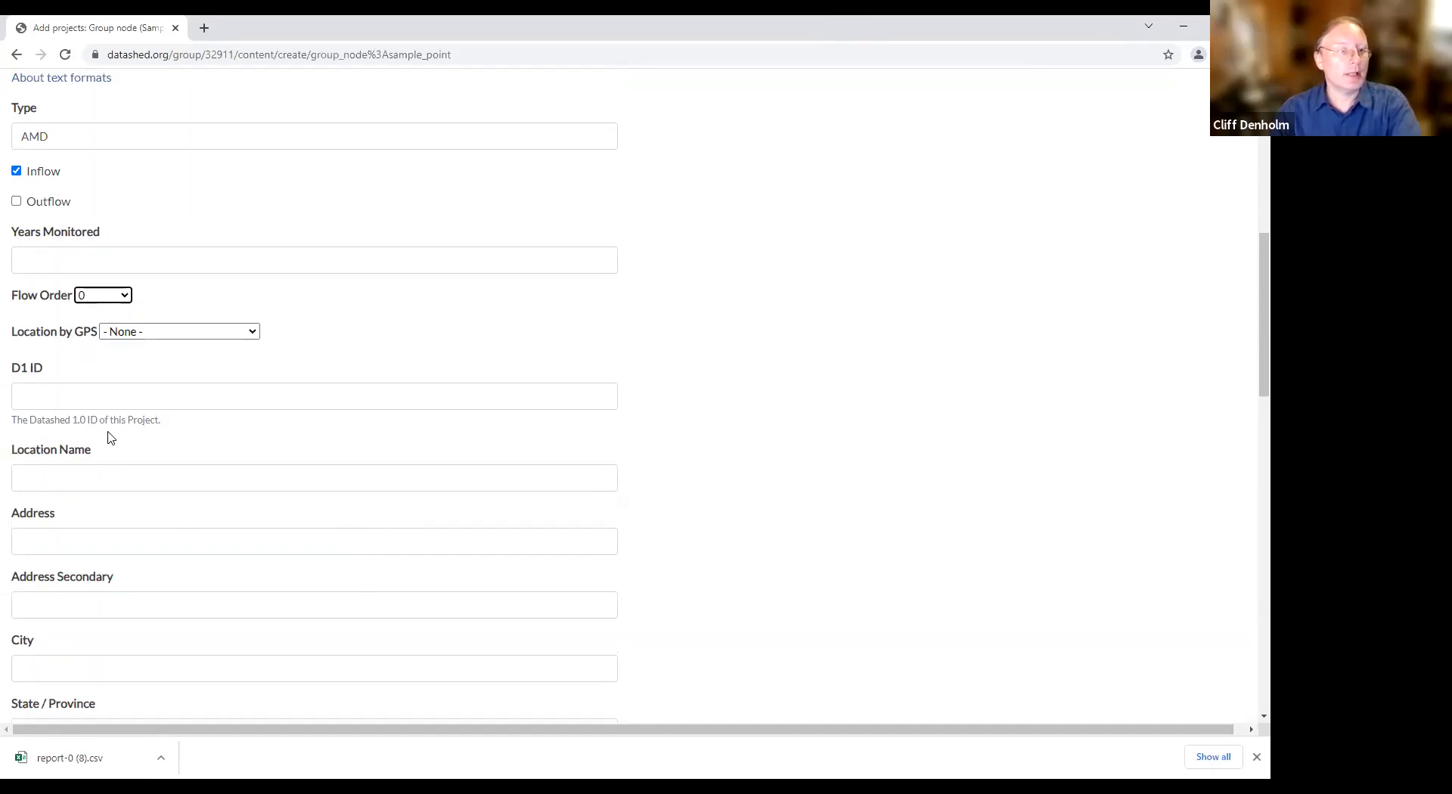
{"action": "left_click", "coordinate": [120, 396]}
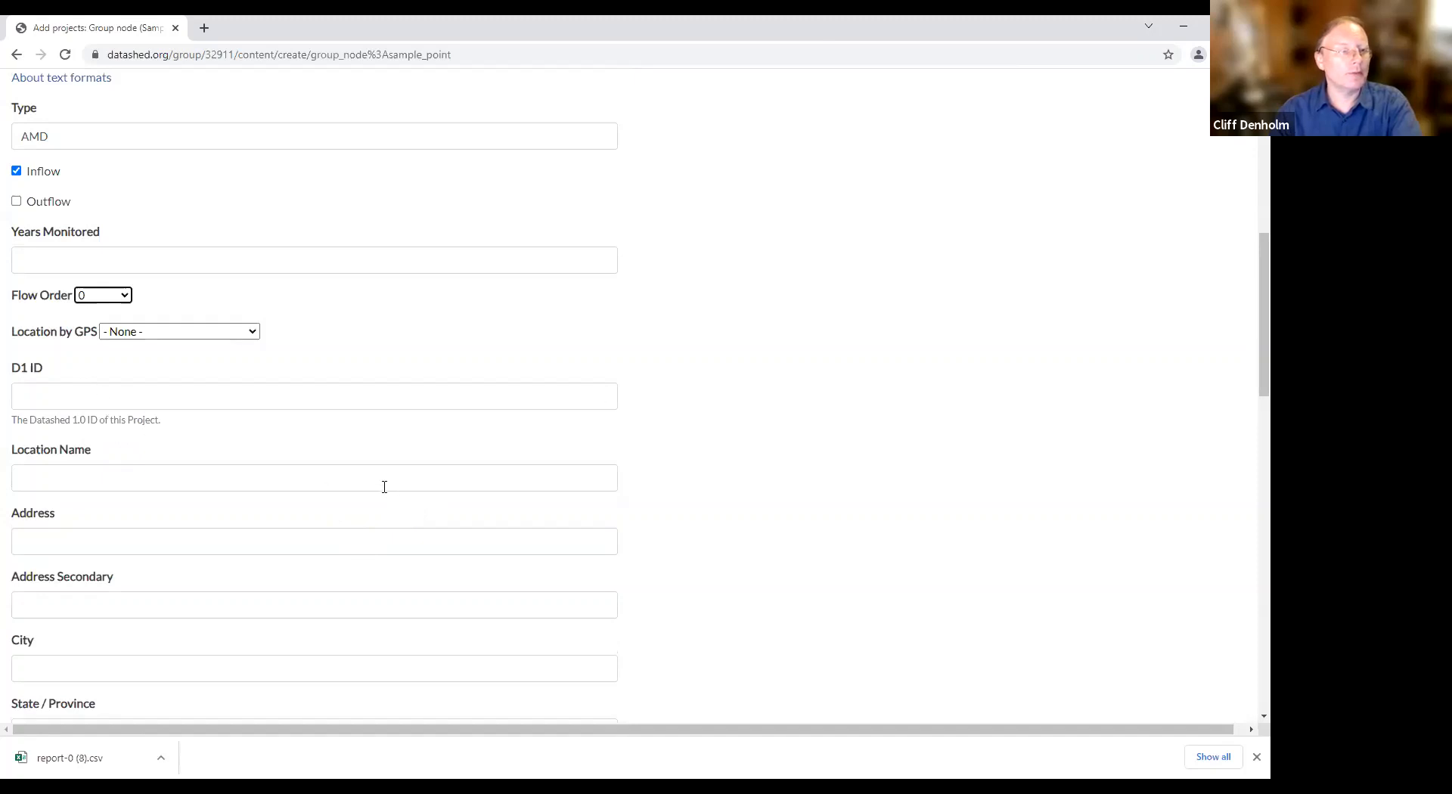
{"action": "scroll", "coordinate": [374, 530], "scroll_direction": "down", "scroll_amount": 1}
{"action": "scroll", "coordinate": [284, 442], "scroll_direction": "down", "scroll_amount": 1}
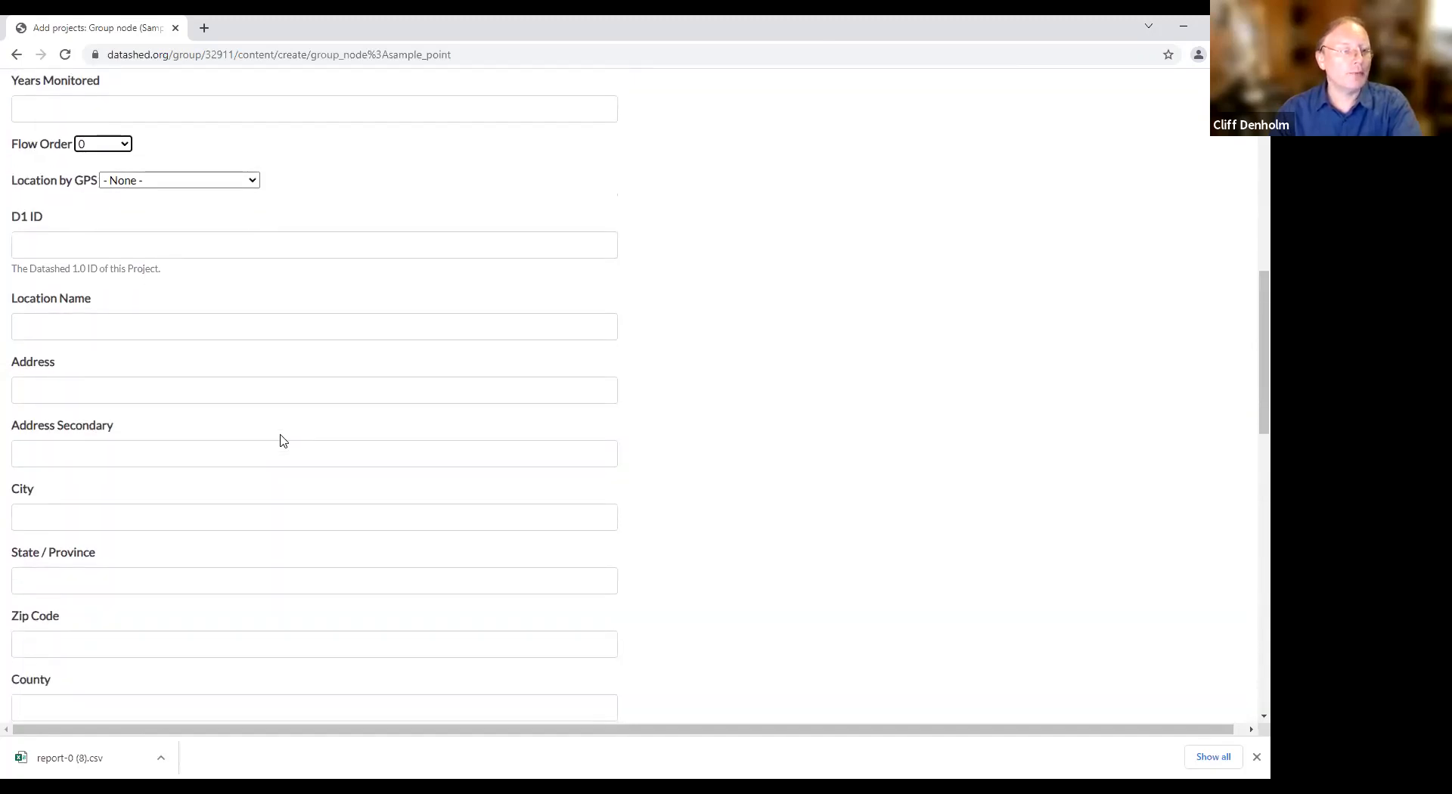
{"action": "scroll", "coordinate": [188, 481], "scroll_direction": "down", "scroll_amount": 2}
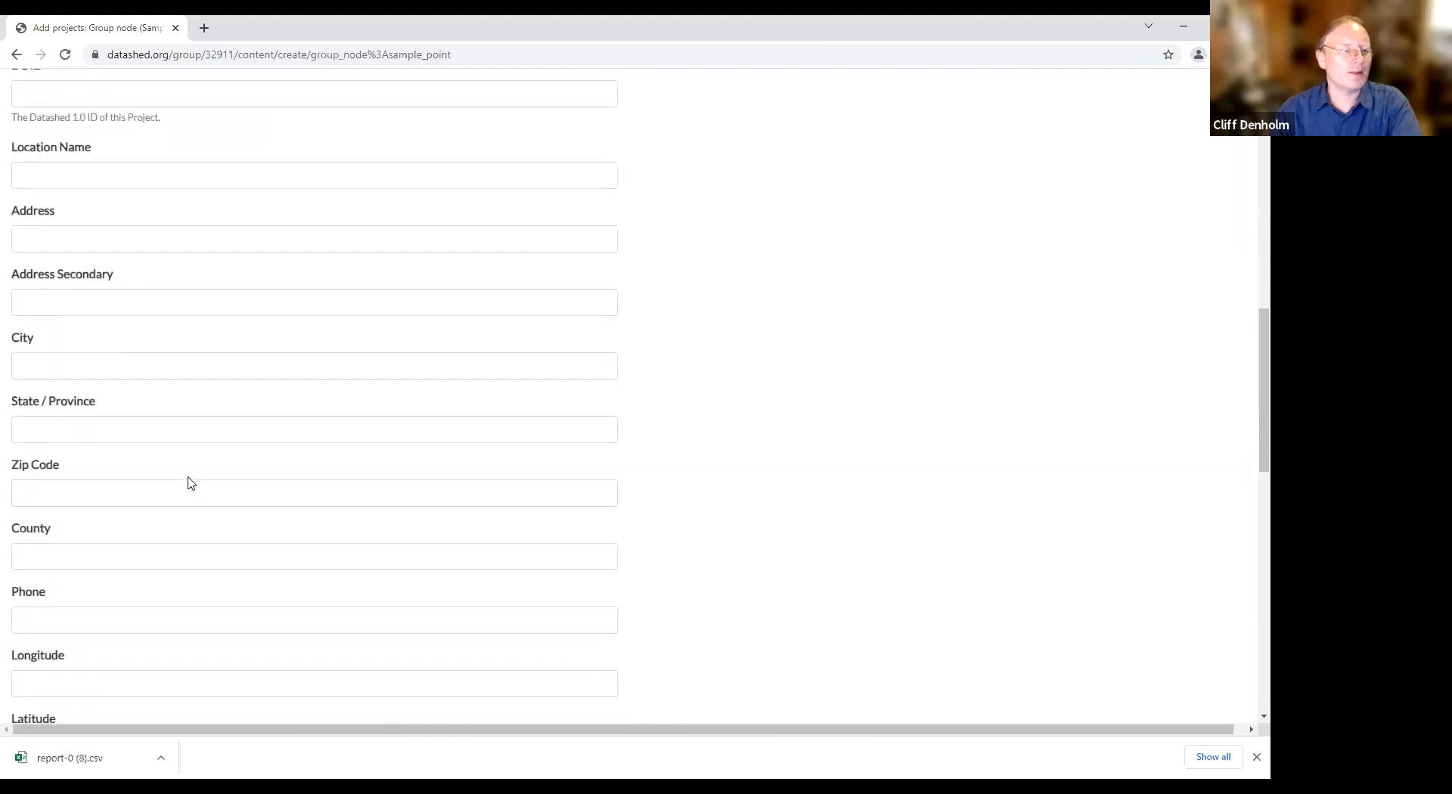
{"action": "scroll", "coordinate": [189, 481], "scroll_direction": "up", "scroll_amount": 1}
{"action": "scroll", "coordinate": [189, 479], "scroll_direction": "down", "scroll_amount": 2}
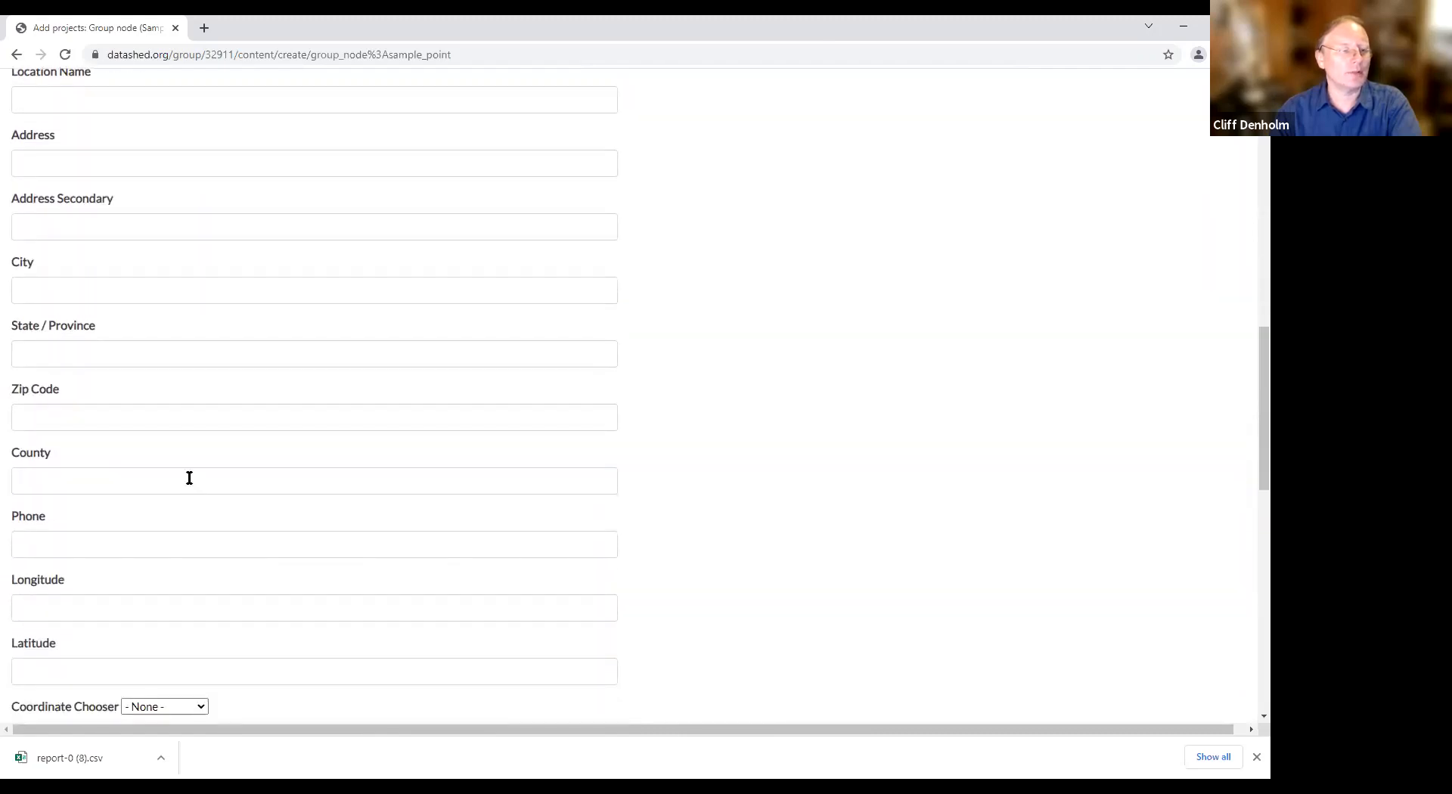
{"action": "scroll", "coordinate": [190, 478], "scroll_direction": "down", "scroll_amount": 2}
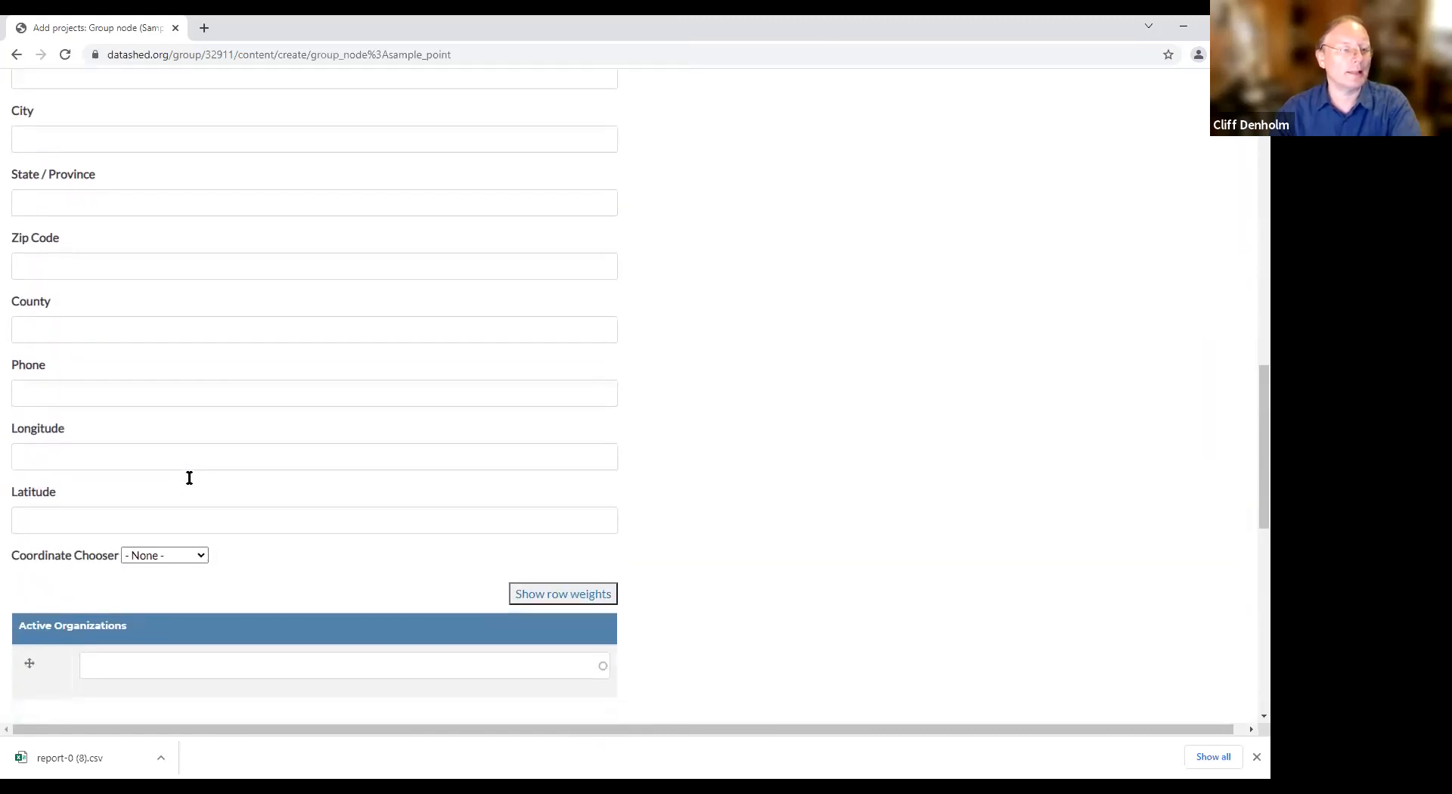
{"action": "left_click", "coordinate": [90, 456]}
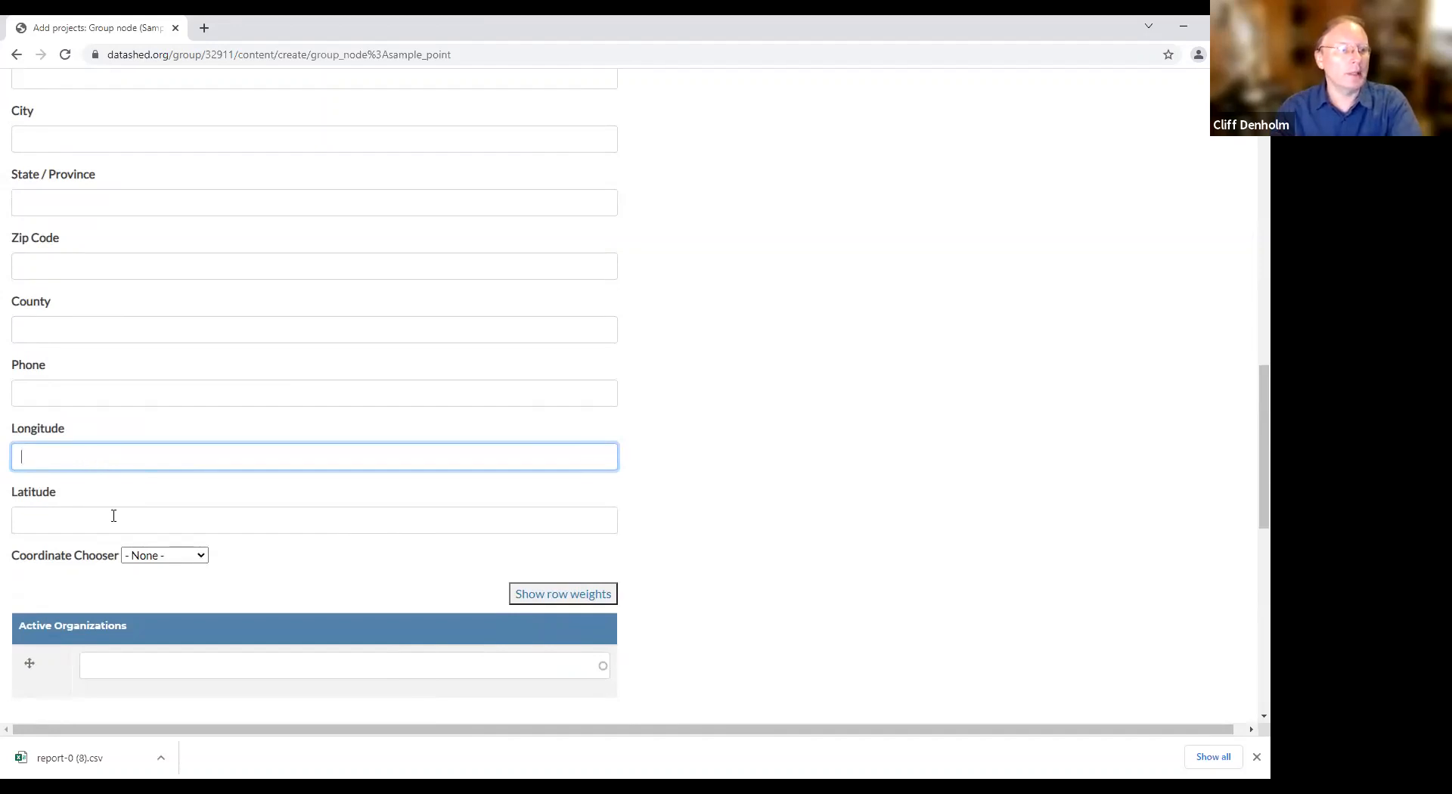
{"action": "left_click", "coordinate": [106, 514]}
{"action": "left_click", "coordinate": [82, 457]}
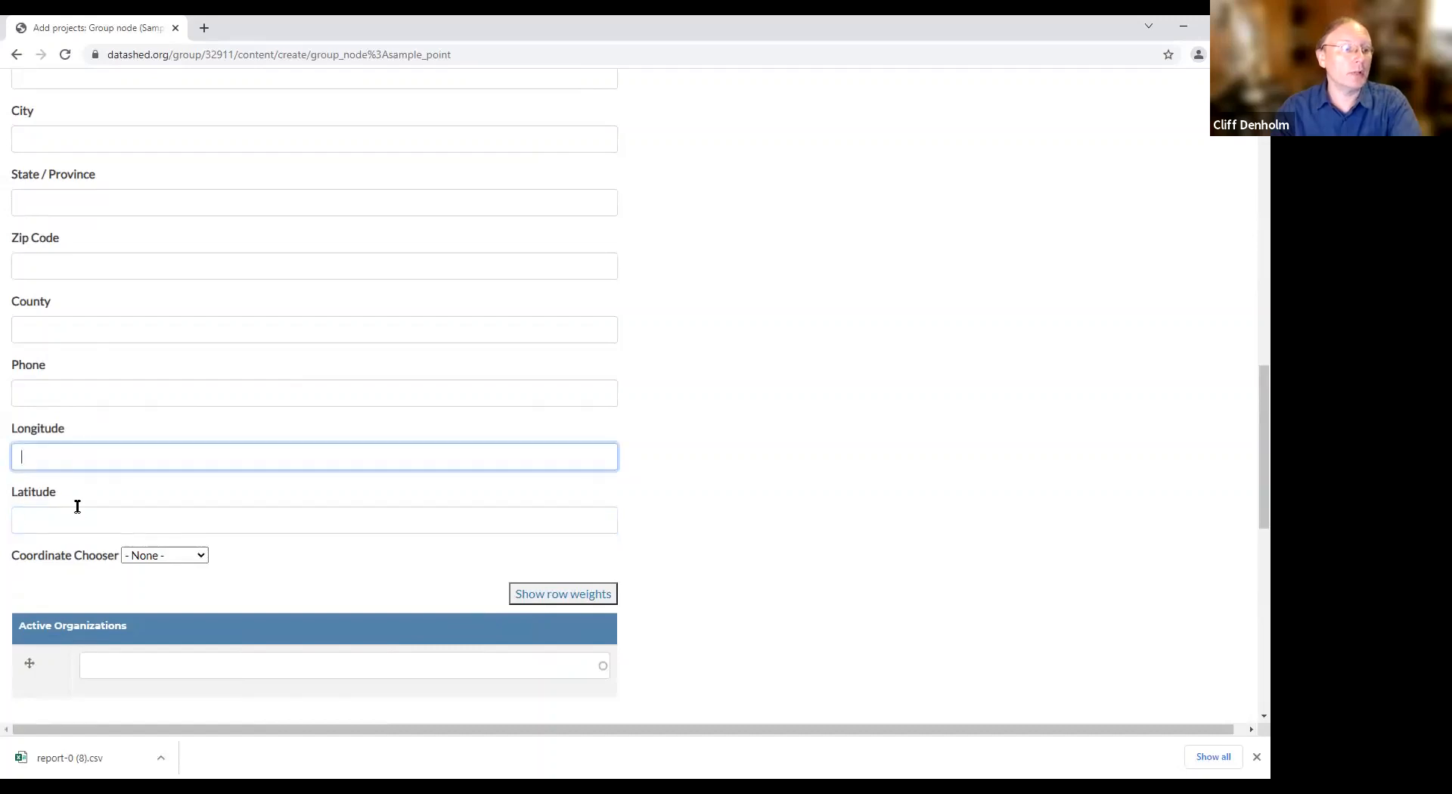
{"action": "left_click", "coordinate": [78, 509]}
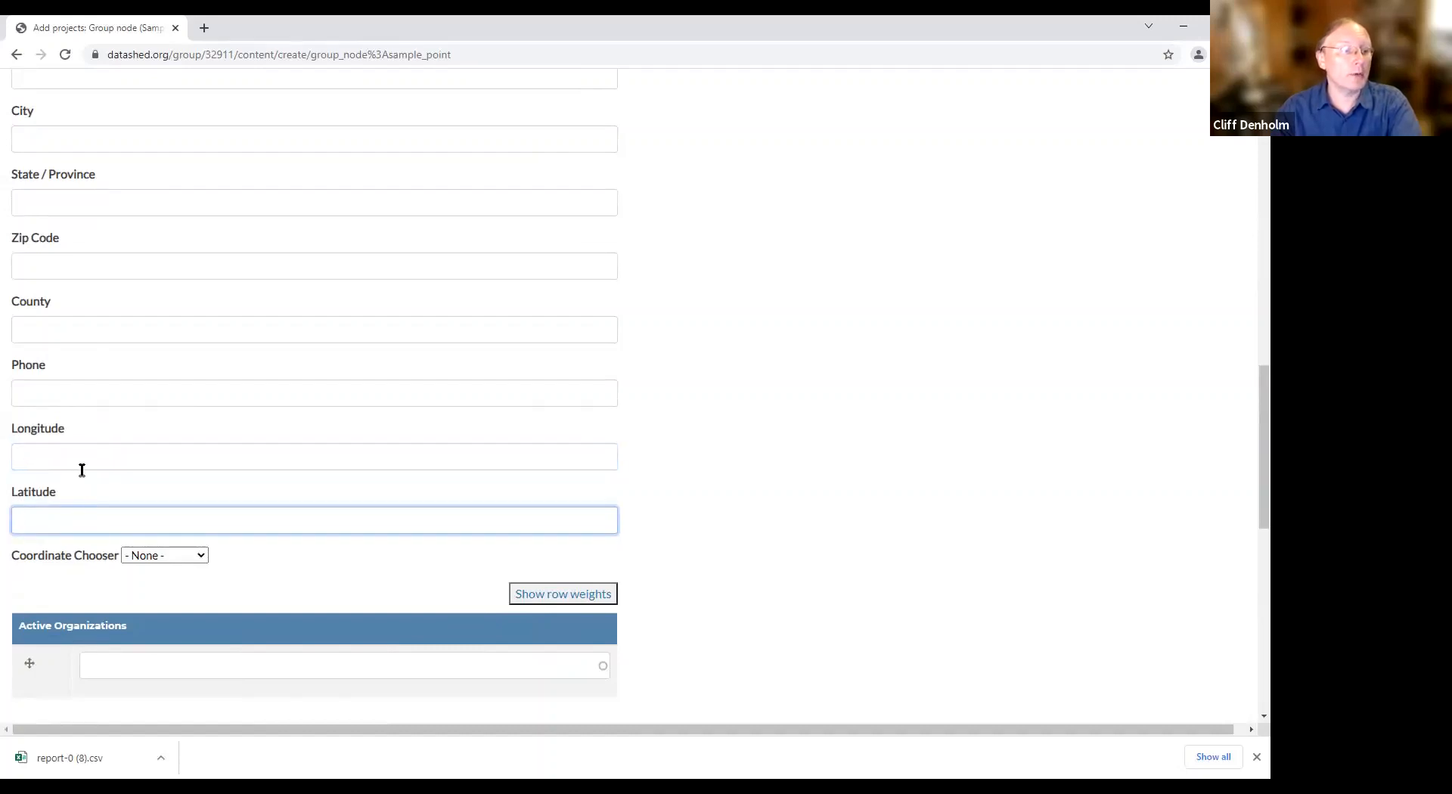
Review the sample point form's Coordinate Chooser, Active Organizations, Stream and Quad fields.
{"action": "scroll", "coordinate": [81, 470], "scroll_direction": "down", "scroll_amount": 1}
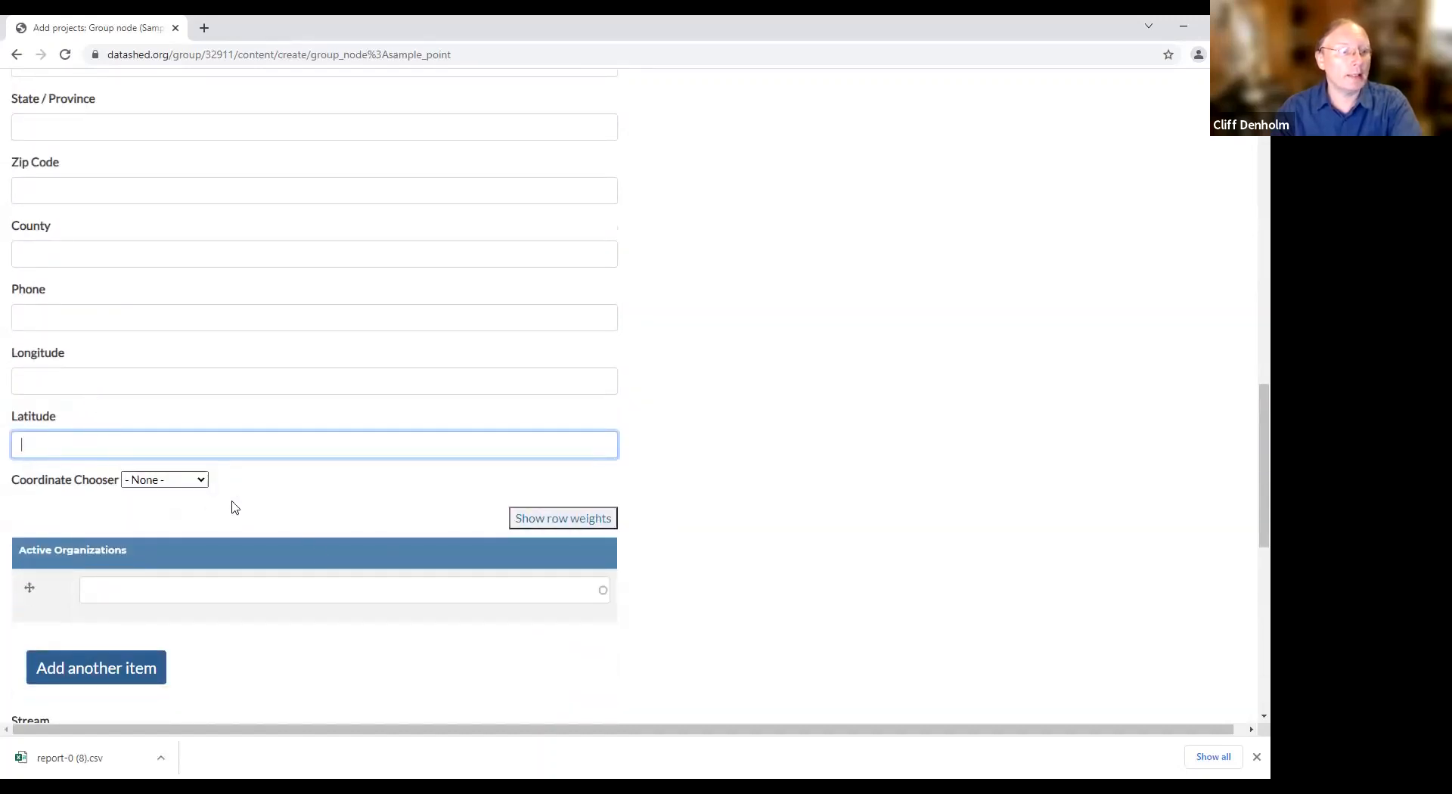
{"action": "scroll", "coordinate": [295, 542], "scroll_direction": "up", "scroll_amount": 1}
{"action": "scroll", "coordinate": [295, 542], "scroll_direction": "down", "scroll_amount": 3}
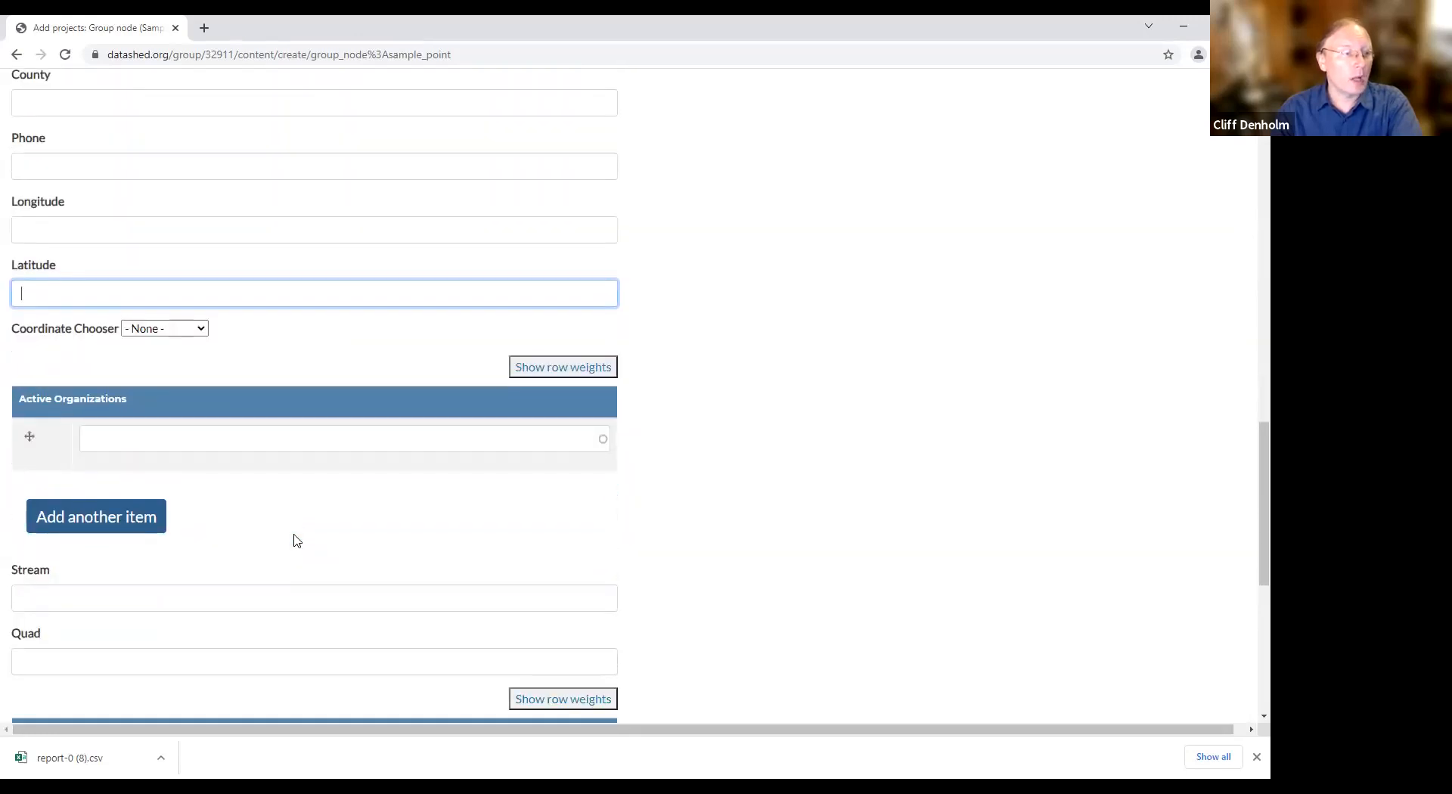
{"action": "scroll", "coordinate": [295, 542], "scroll_direction": "down", "scroll_amount": 1}
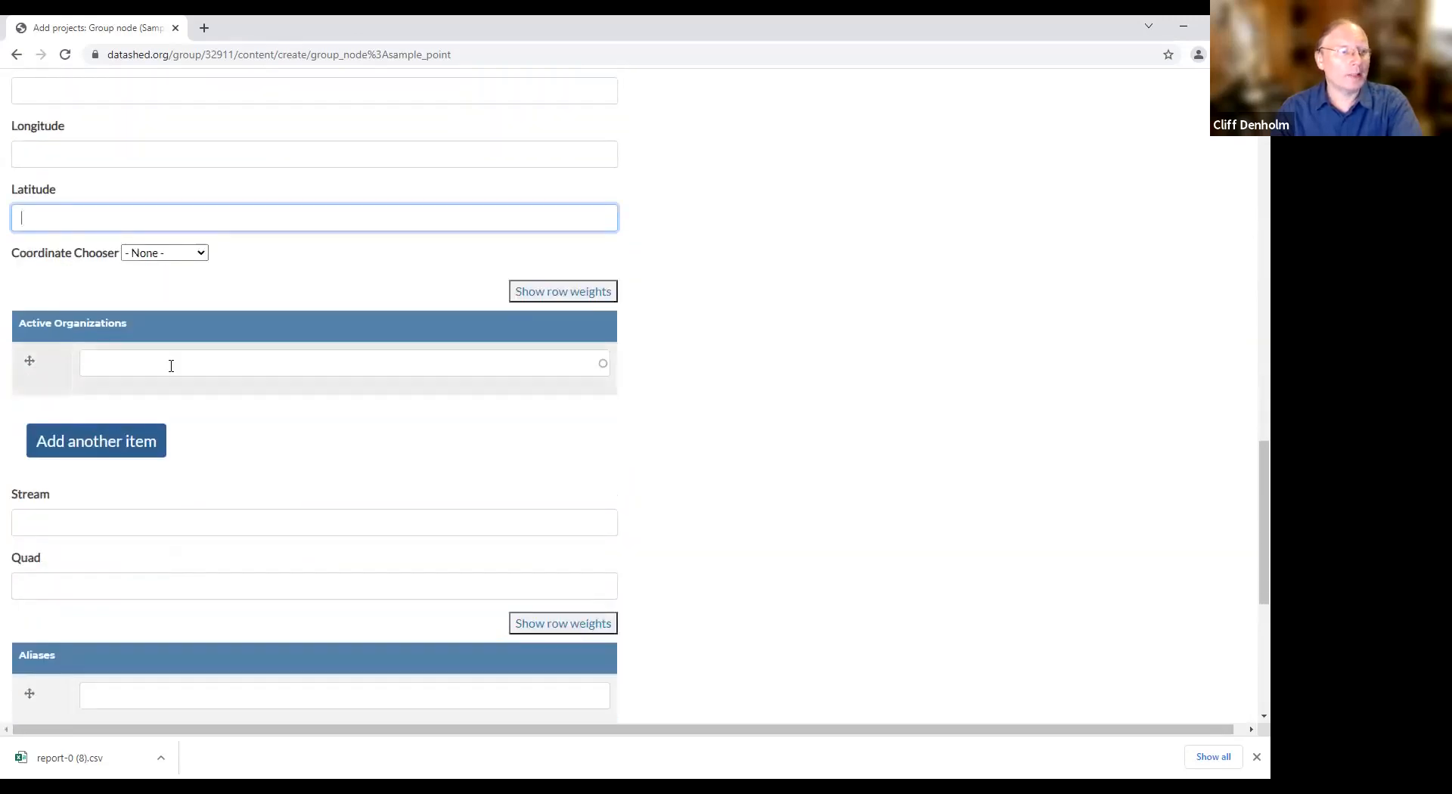
{"action": "scroll", "coordinate": [277, 481], "scroll_direction": "down", "scroll_amount": 2}
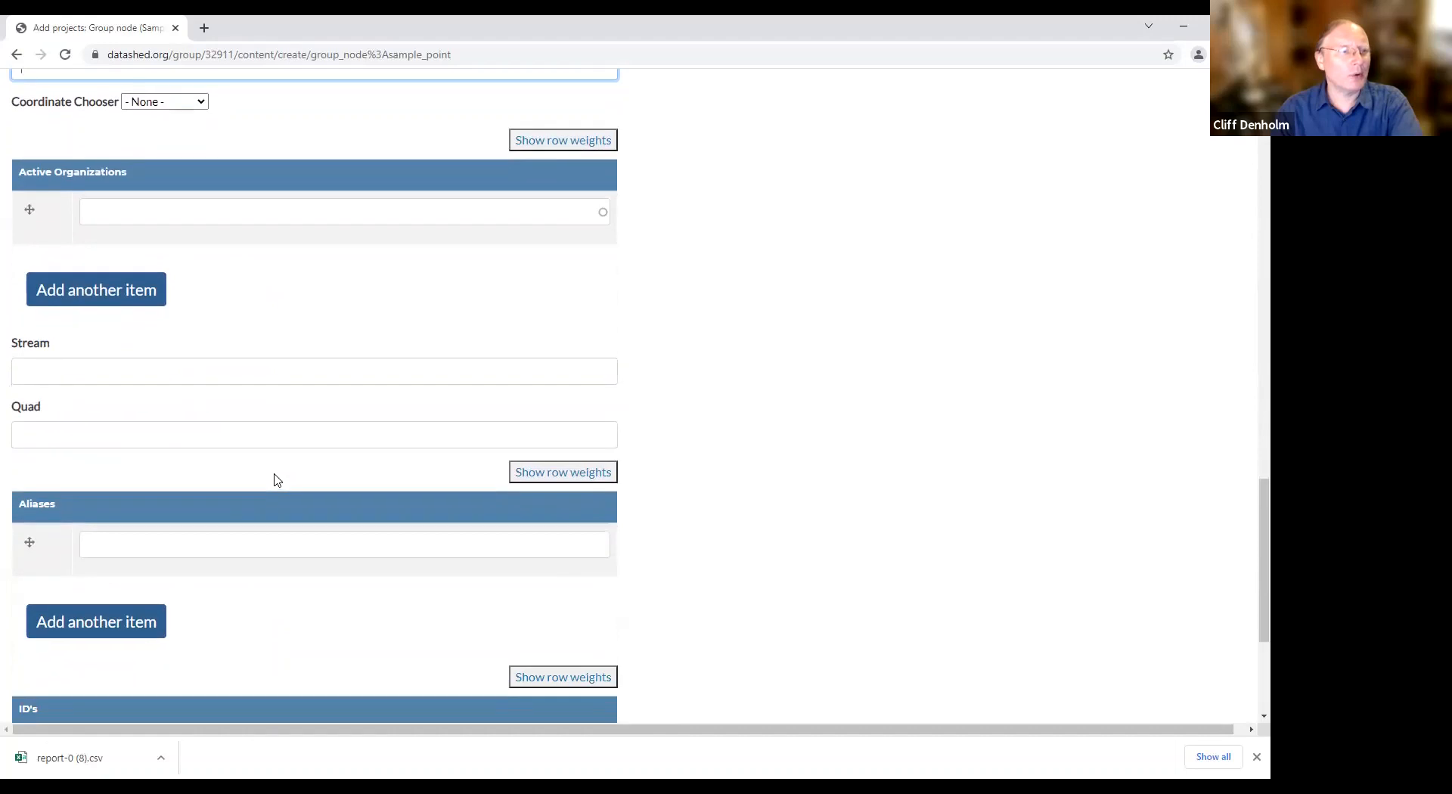
{"action": "left_click", "coordinate": [119, 374]}
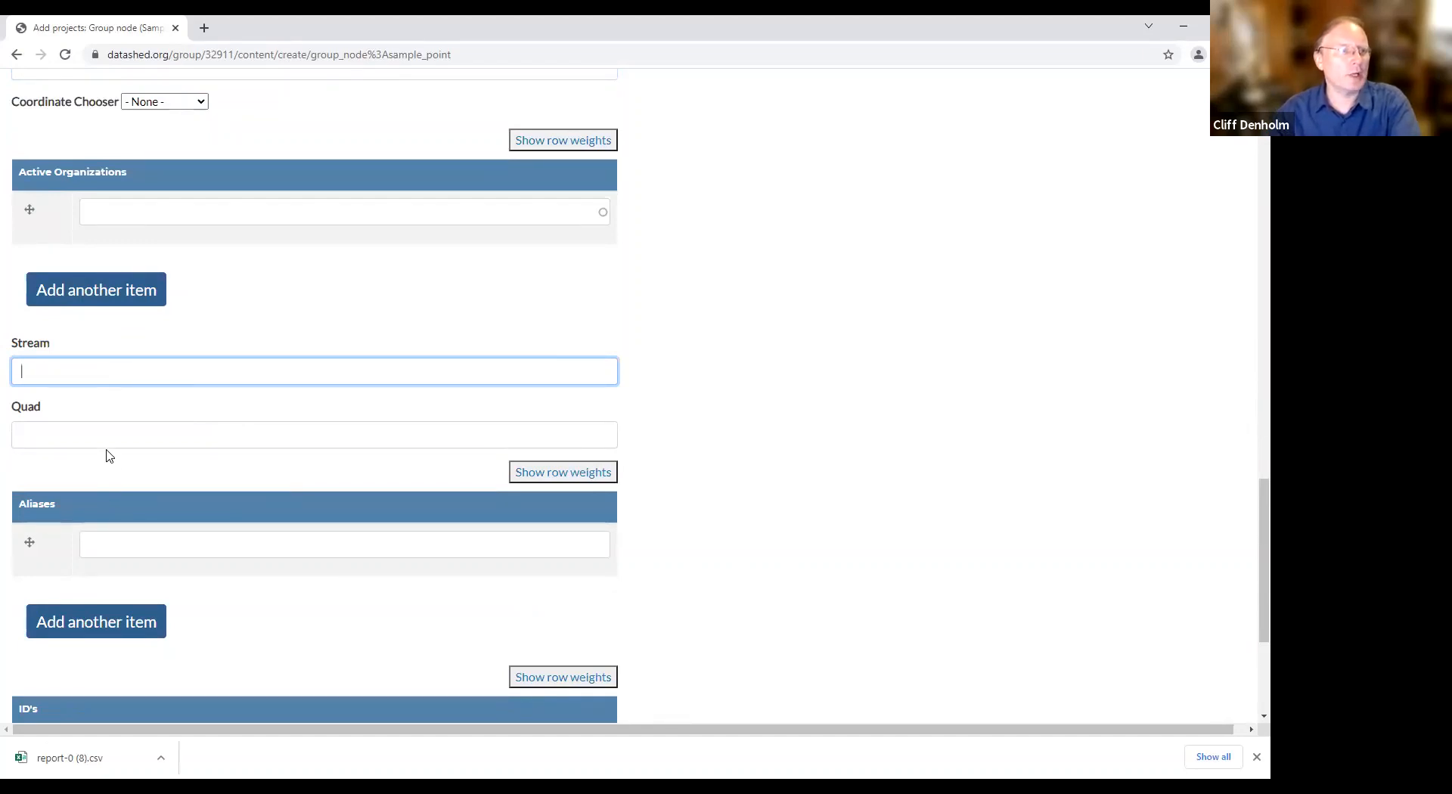
{"action": "scroll", "coordinate": [107, 446], "scroll_direction": "down", "scroll_amount": 1}
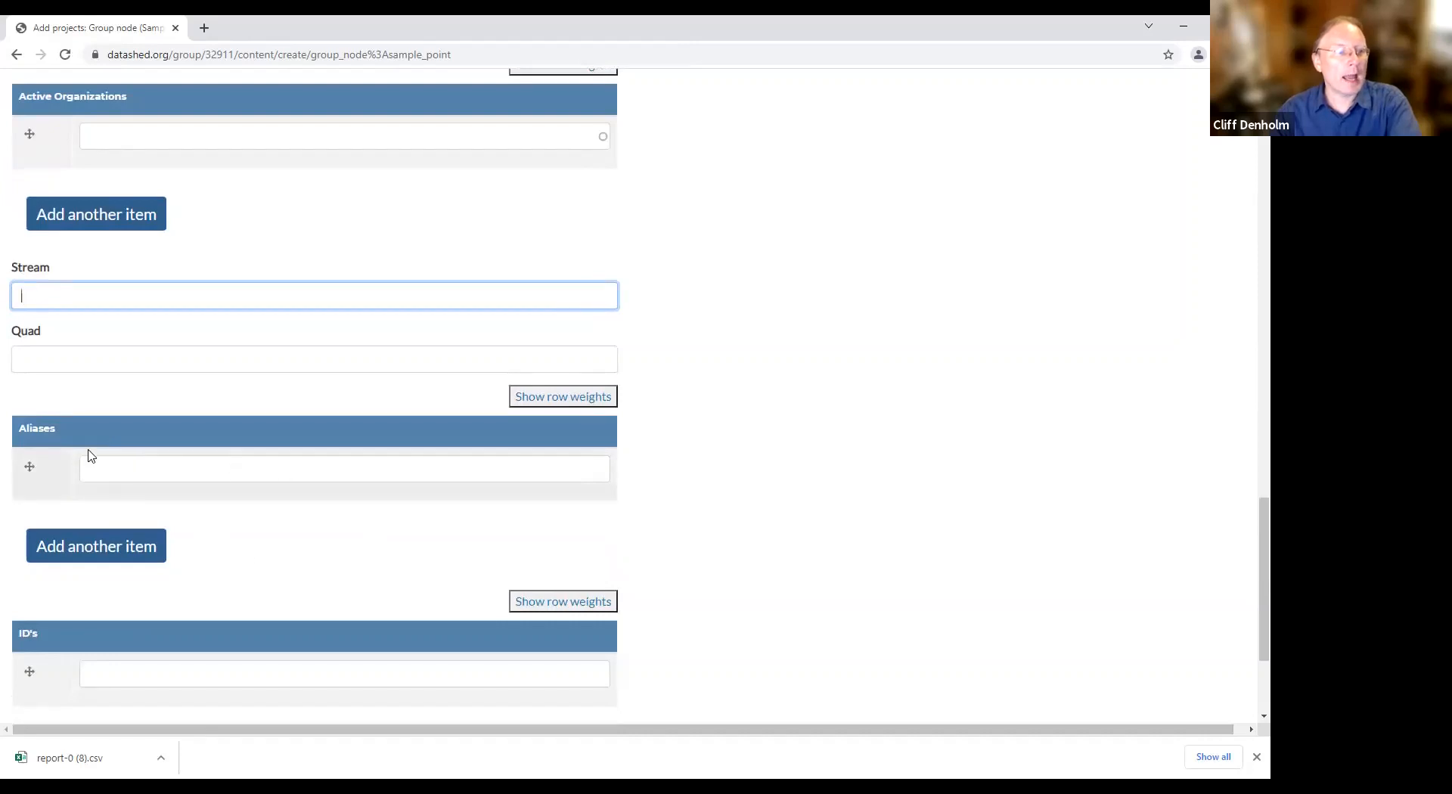
Enter AMD20 and Cliff1 as two separate aliases for the sample point.
{"action": "left_click", "coordinate": [121, 471]}
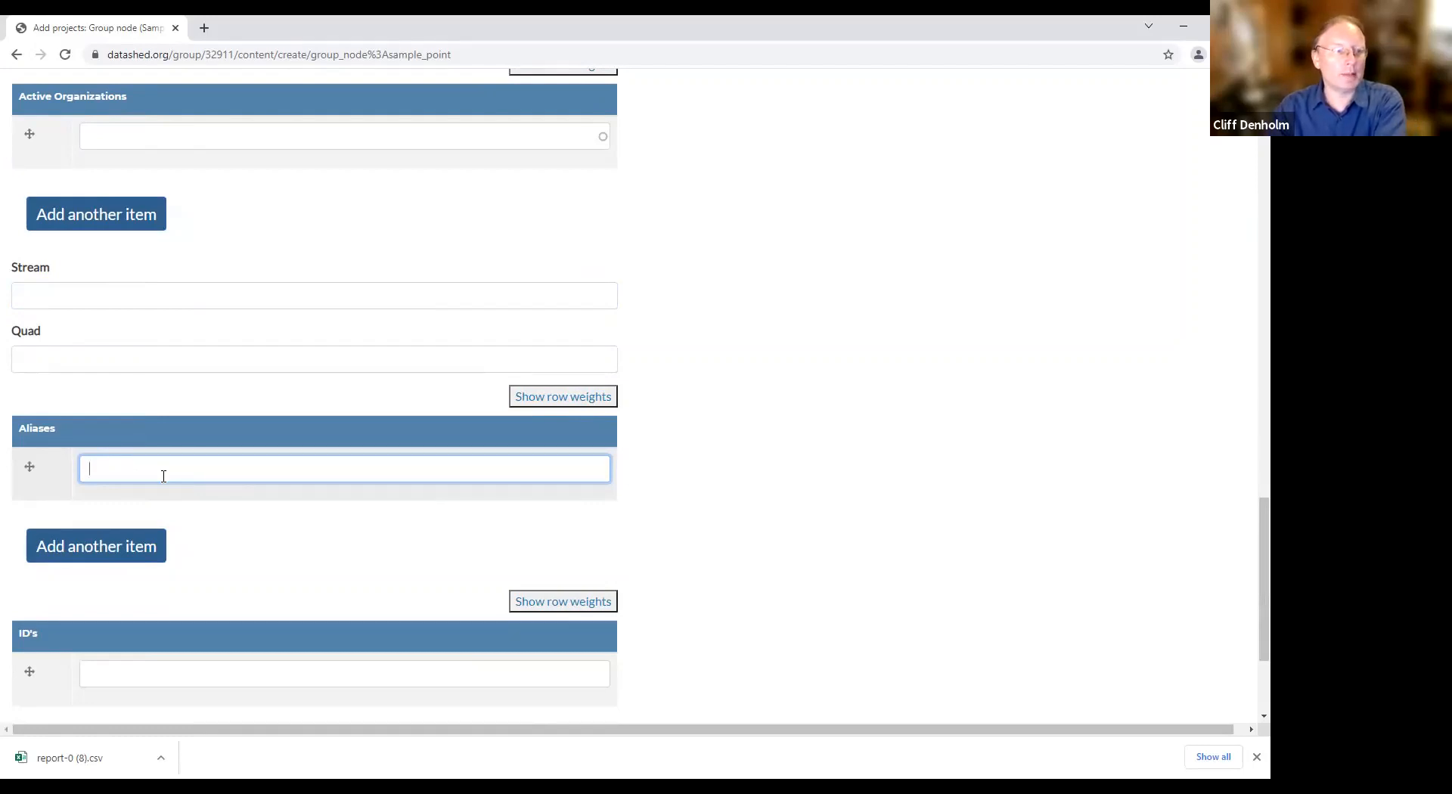
{"action": "type", "text": "AMD"}
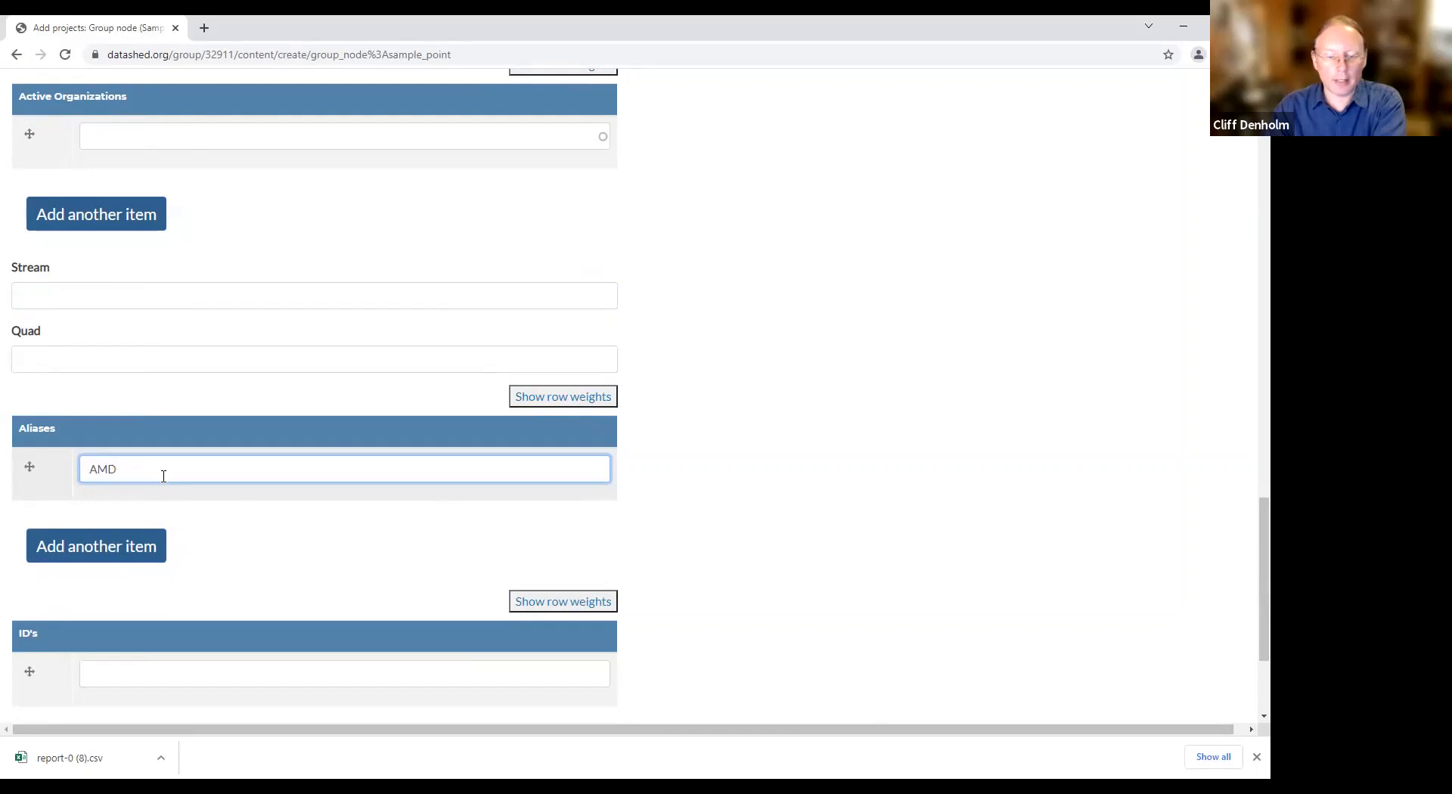
{"action": "type", "text": "20"}
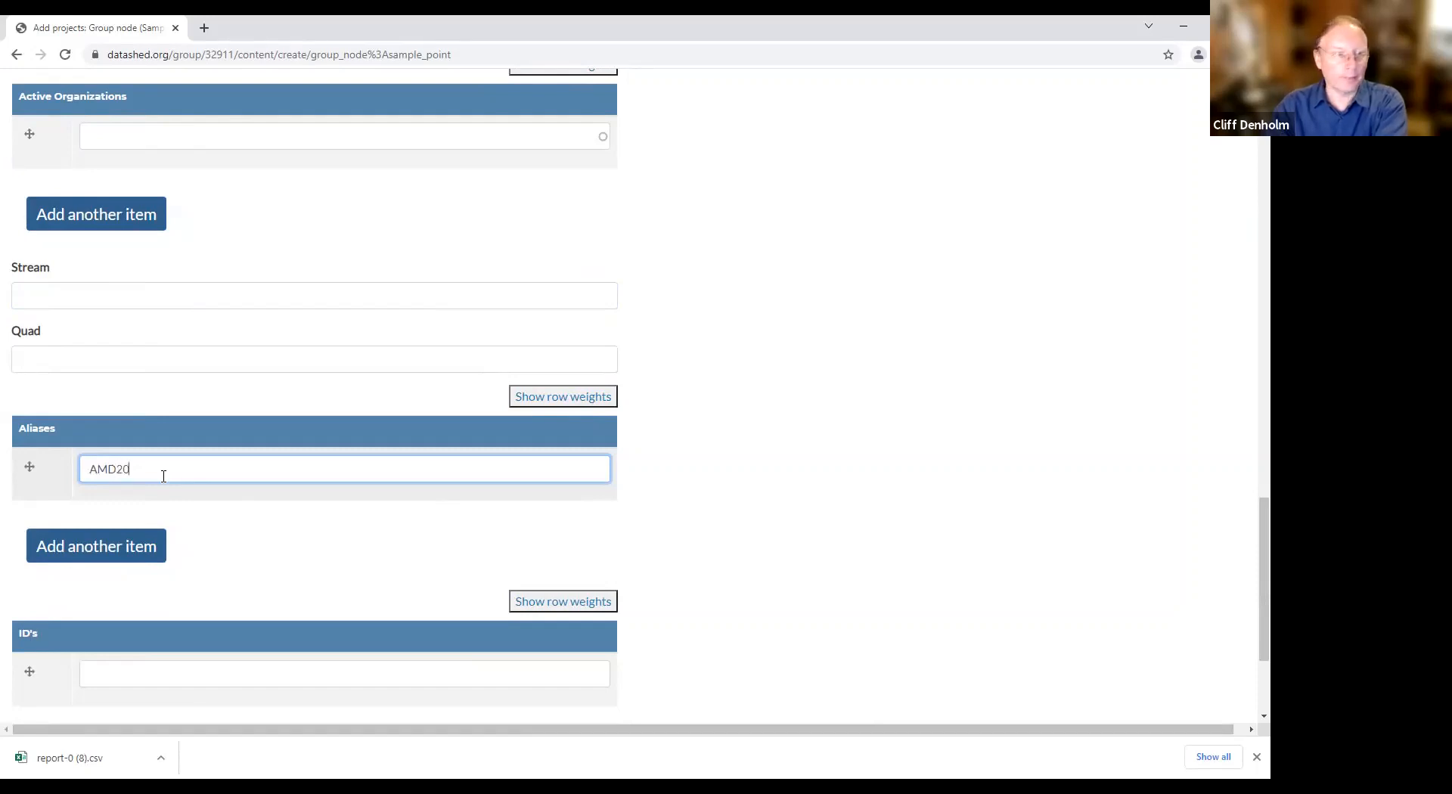
{"action": "left_click", "coordinate": [94, 546]}
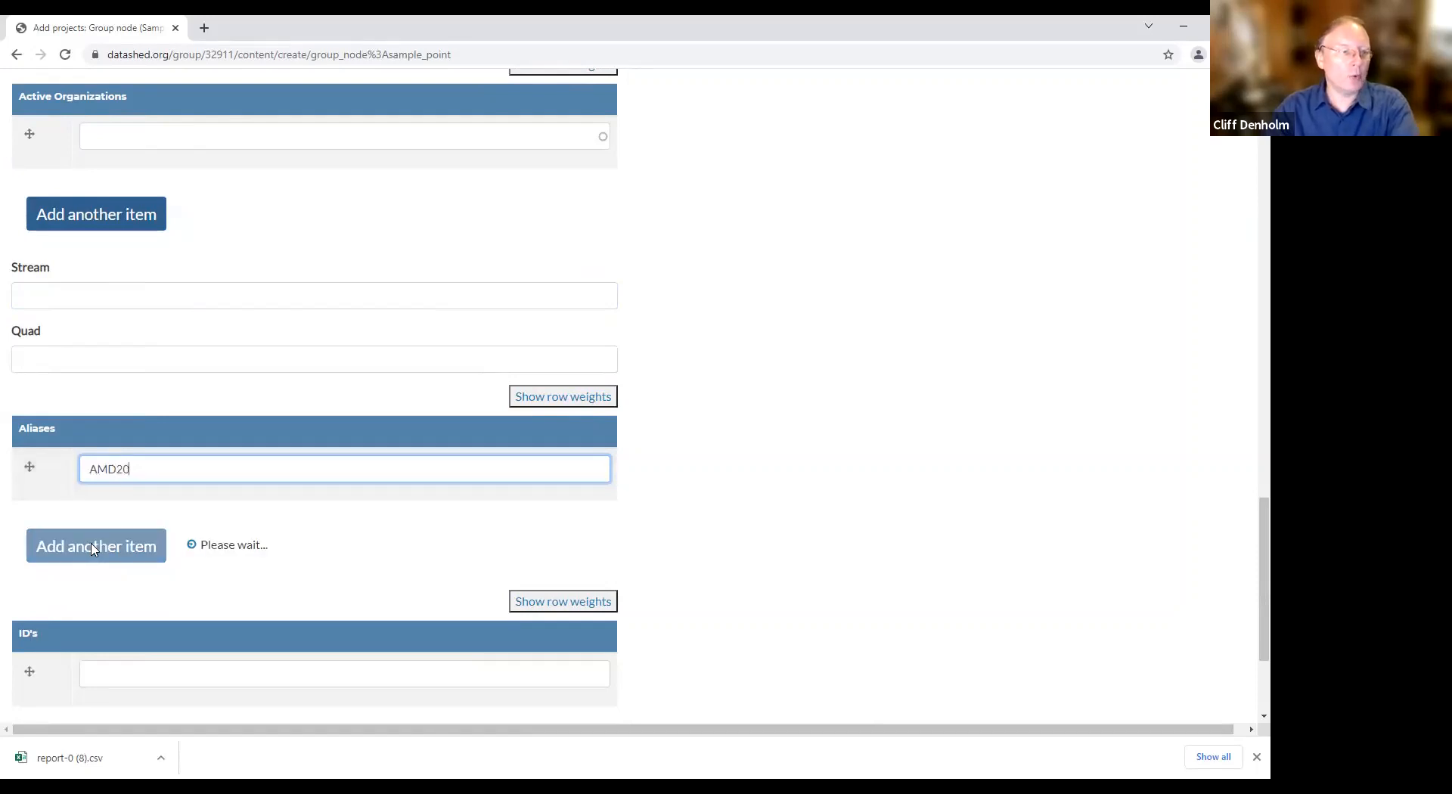
{"action": "left_click", "coordinate": [127, 517]}
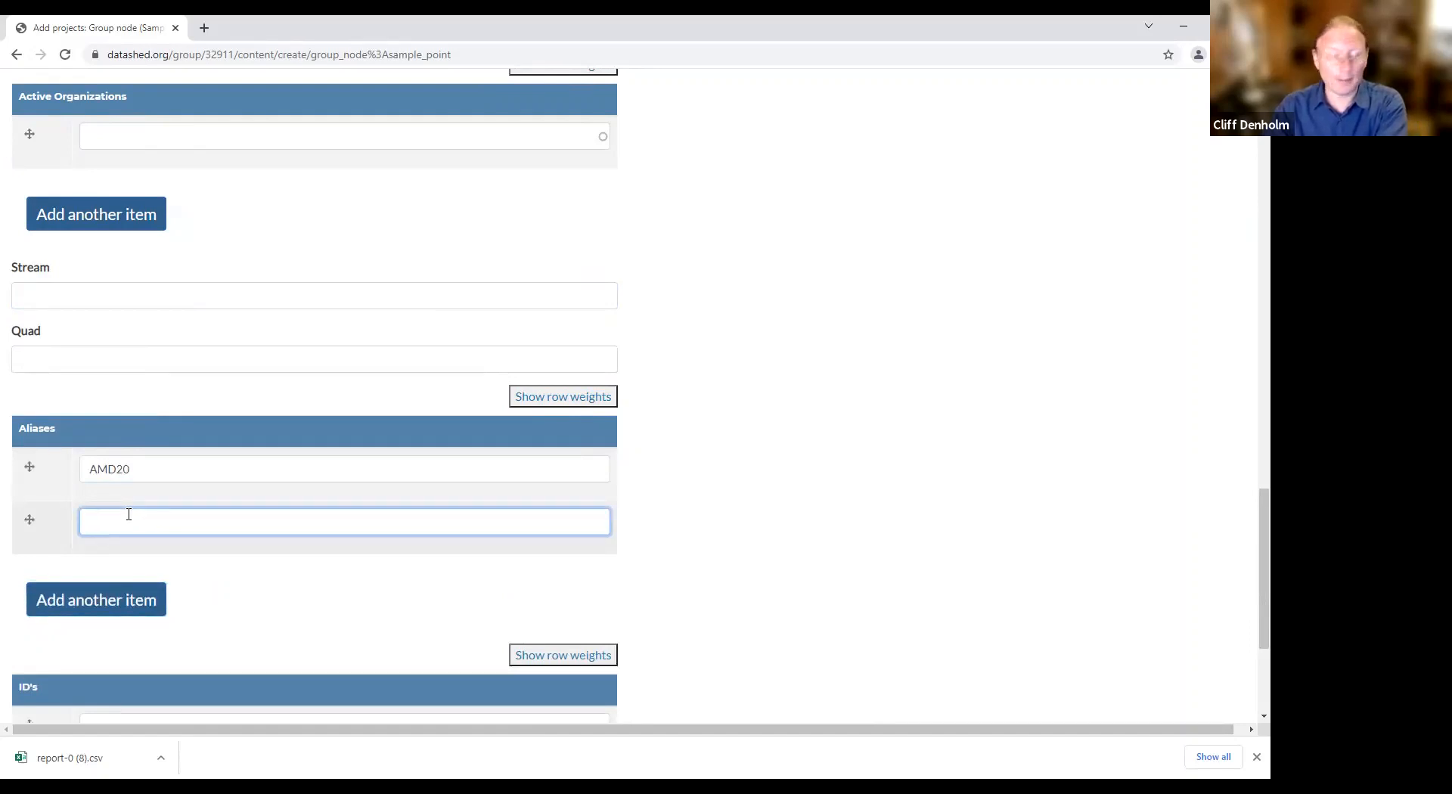
{"action": "type", "text": "Cliff"}
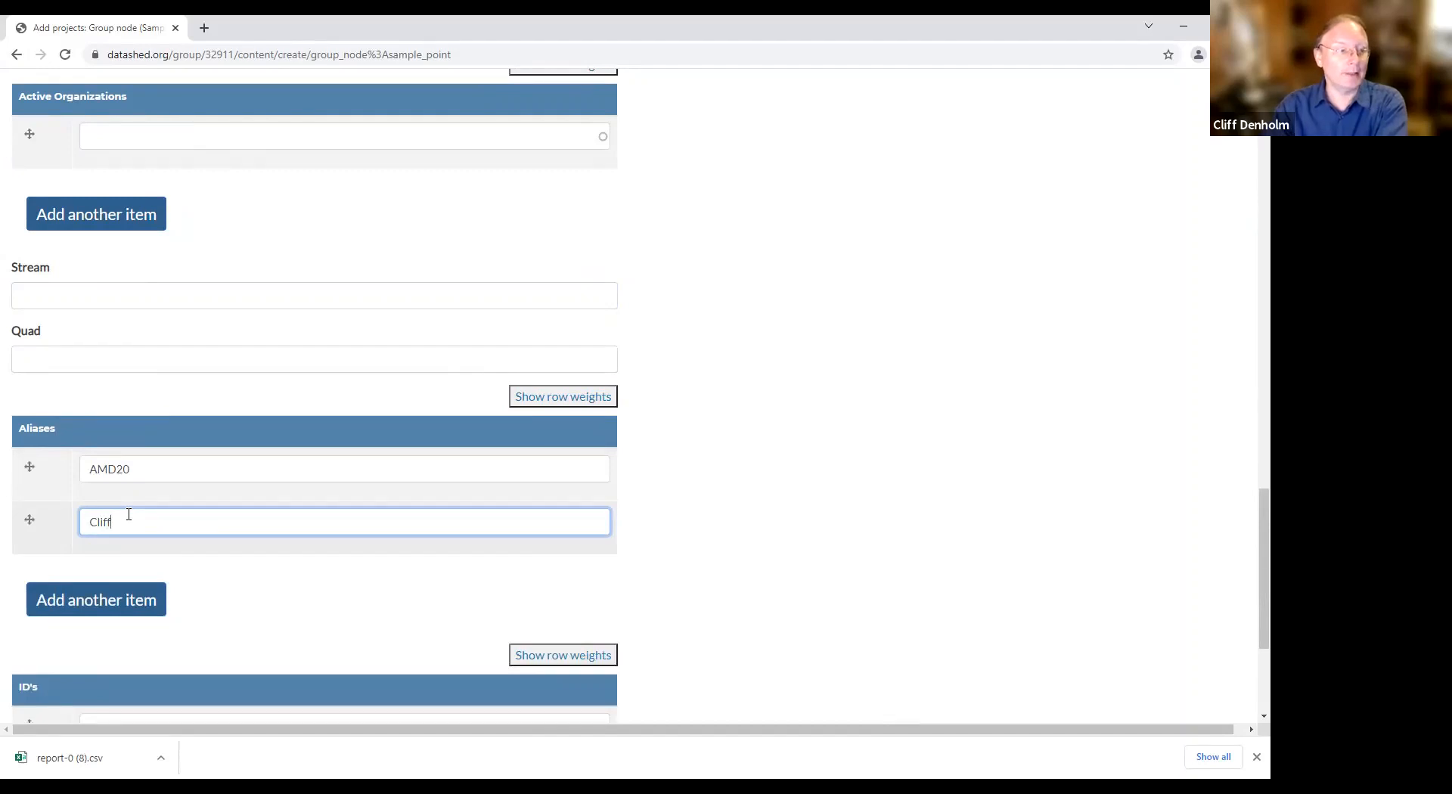
{"action": "type", "text": "1"}
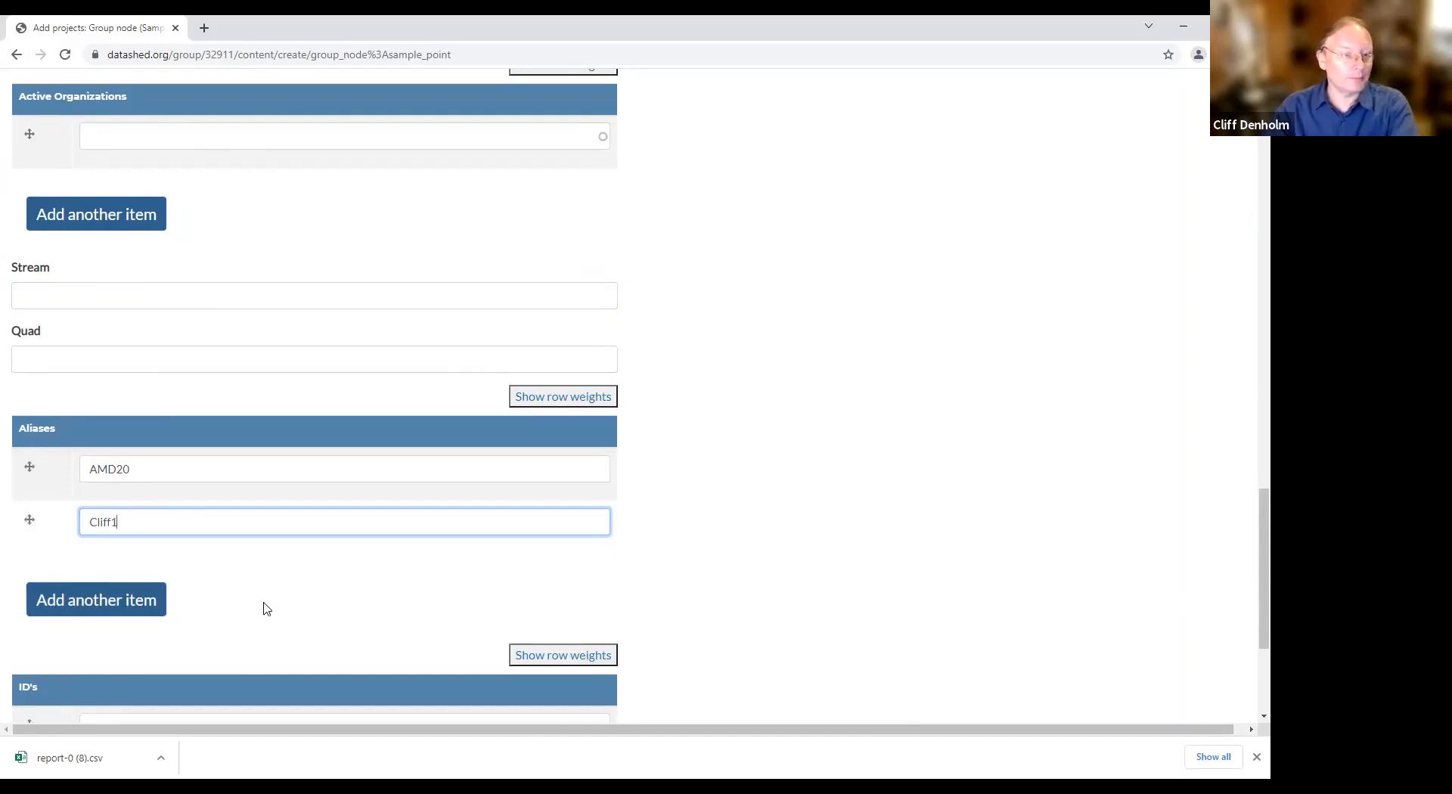
{"action": "scroll", "coordinate": [265, 607], "scroll_direction": "down", "scroll_amount": 1}
{"action": "scroll", "coordinate": [266, 609], "scroll_direction": "down", "scroll_amount": 1}
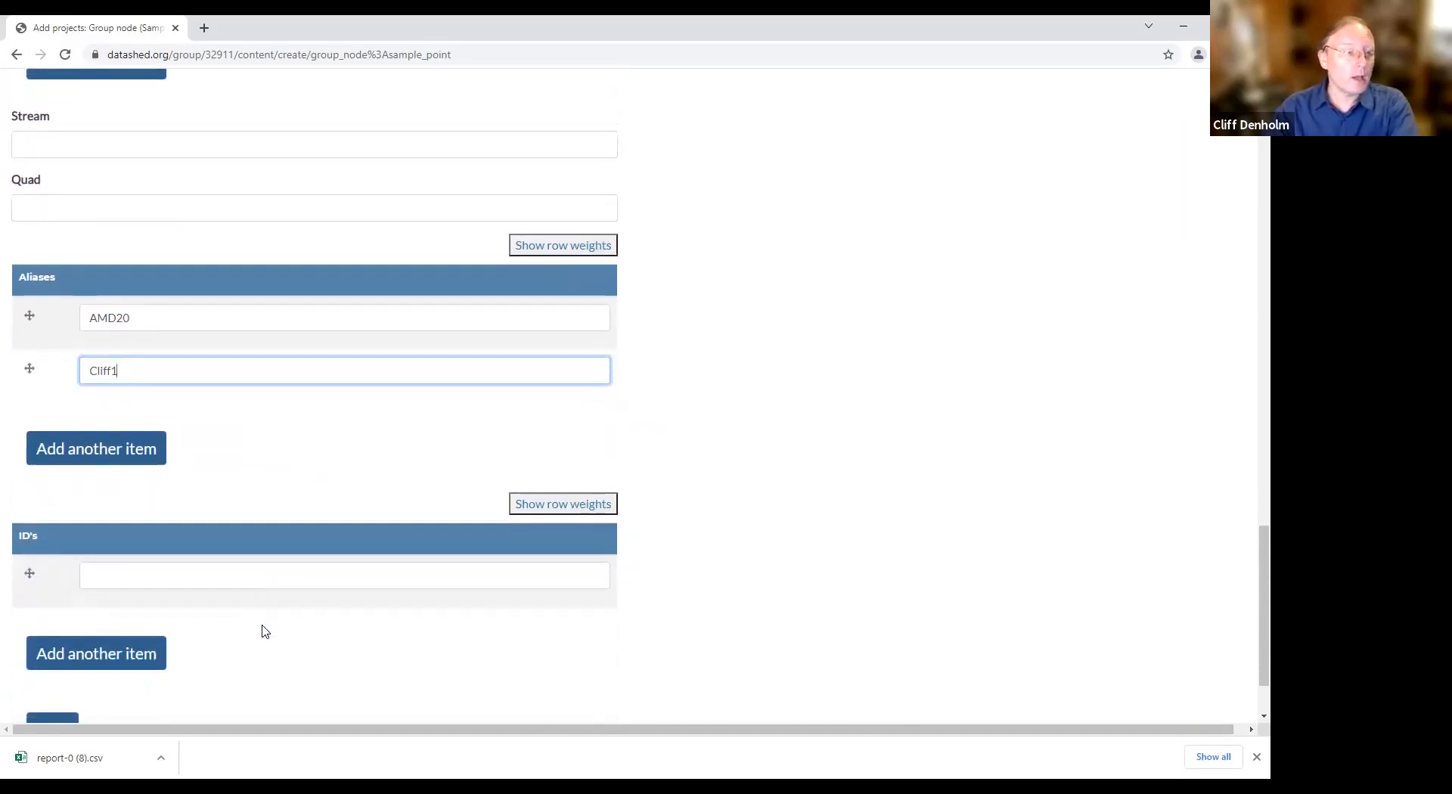
{"action": "left_click", "coordinate": [136, 575]}
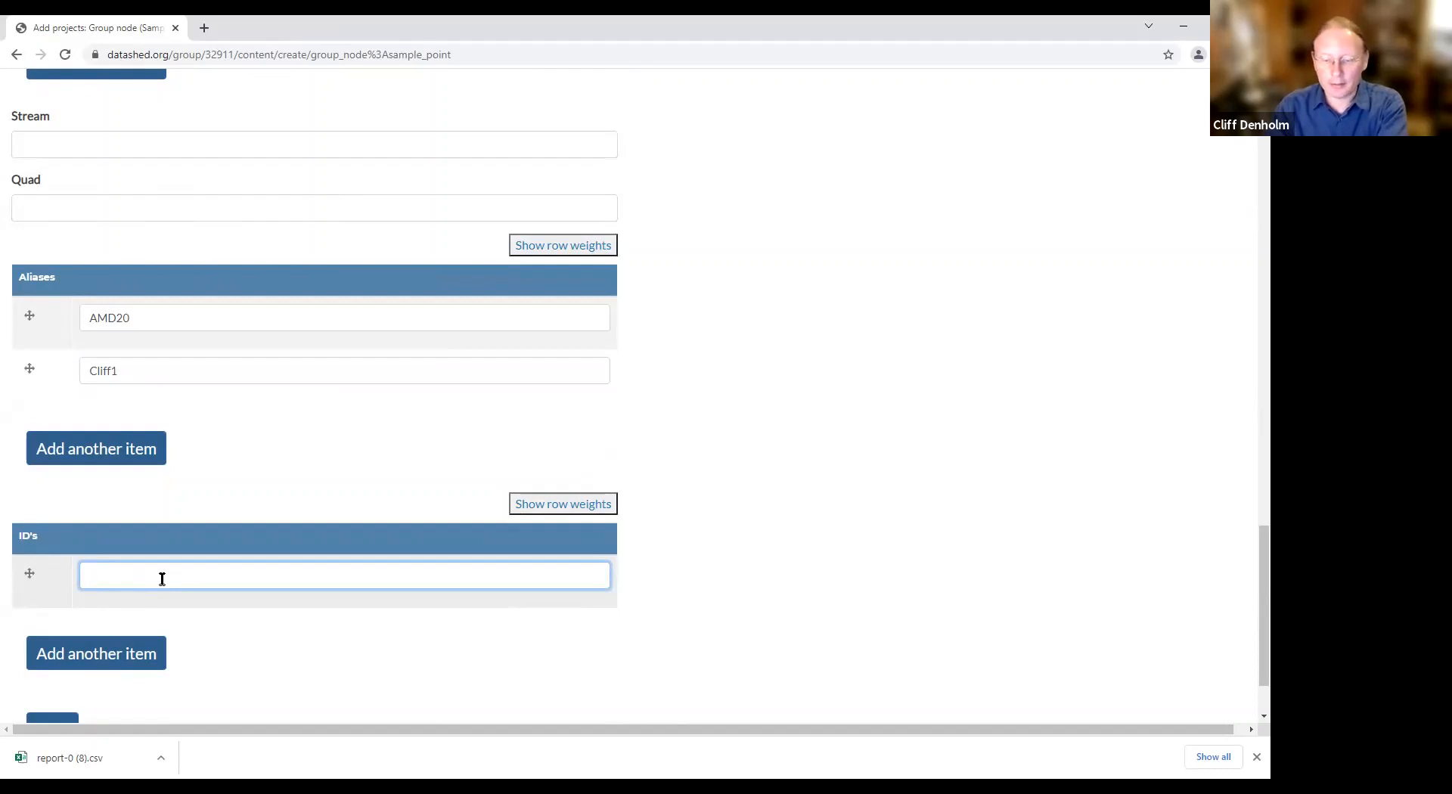
{"action": "type", "text": "7"}
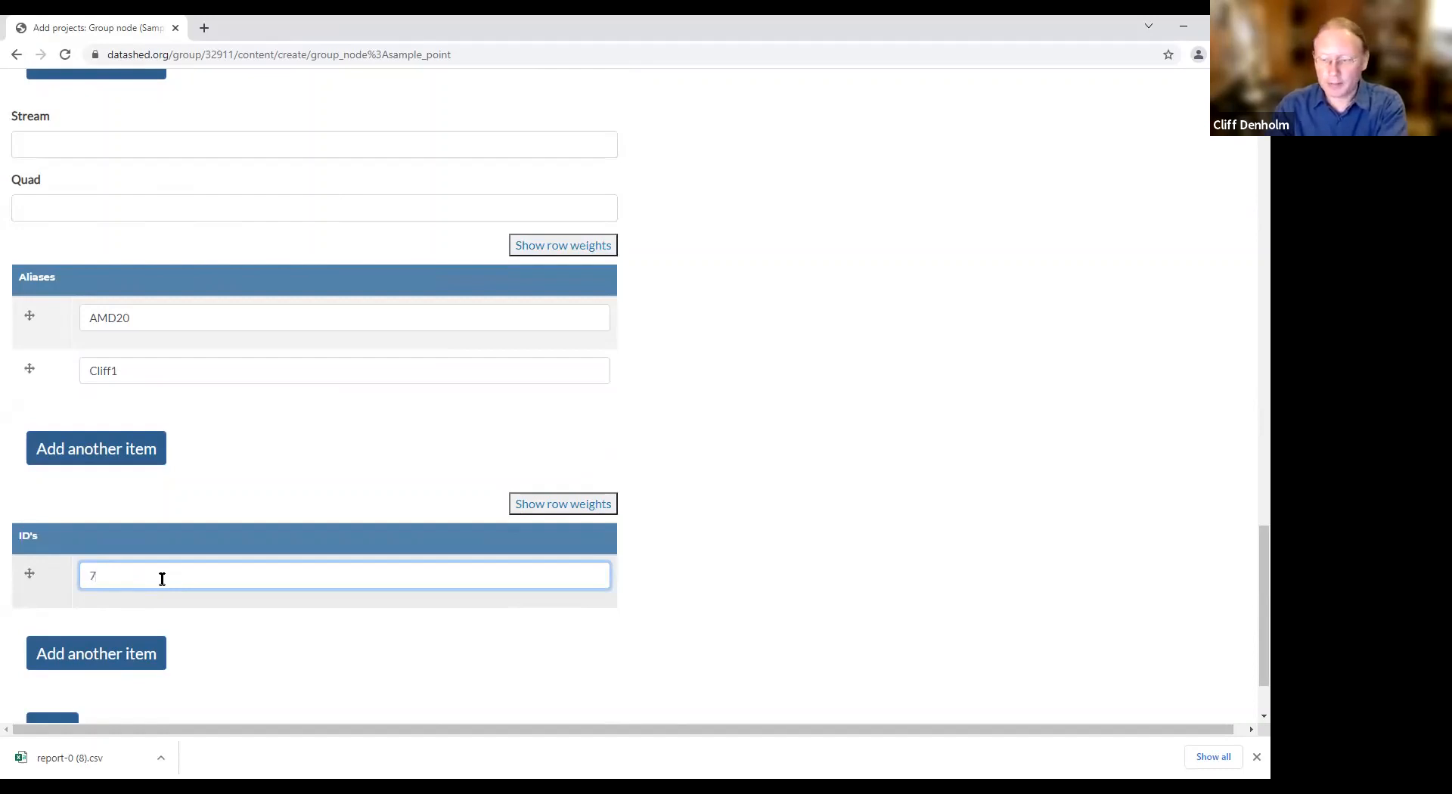
{"action": "type", "text": "01234"}
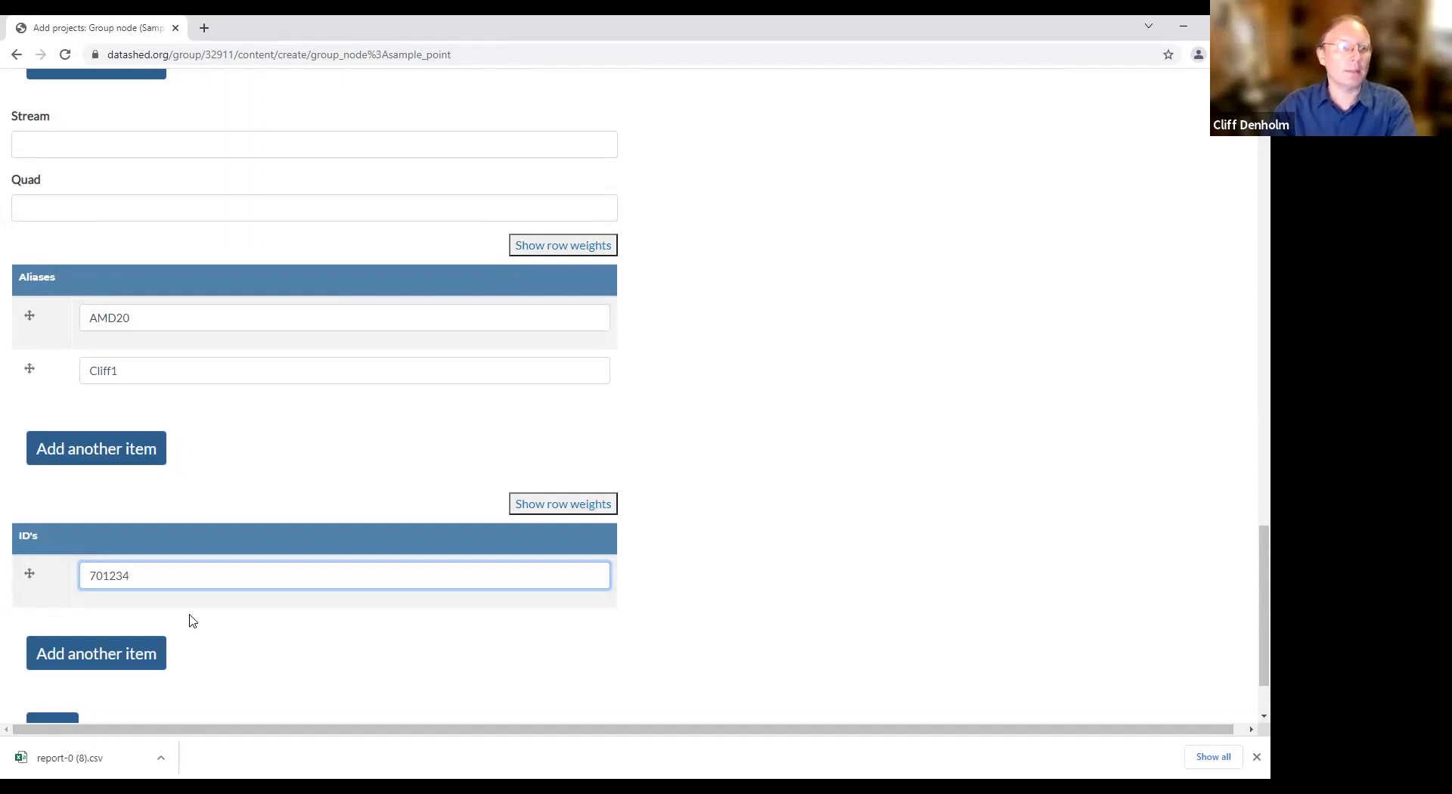
{"action": "key", "text": "BackSpace"}
{"action": "key", "text": "BackSpace"}
{"action": "key", "text": "BackSpace"}
{"action": "key", "text": "BackSpace"}
{"action": "key", "text": "BackSpace"}
{"action": "key", "text": "BackSpace"}
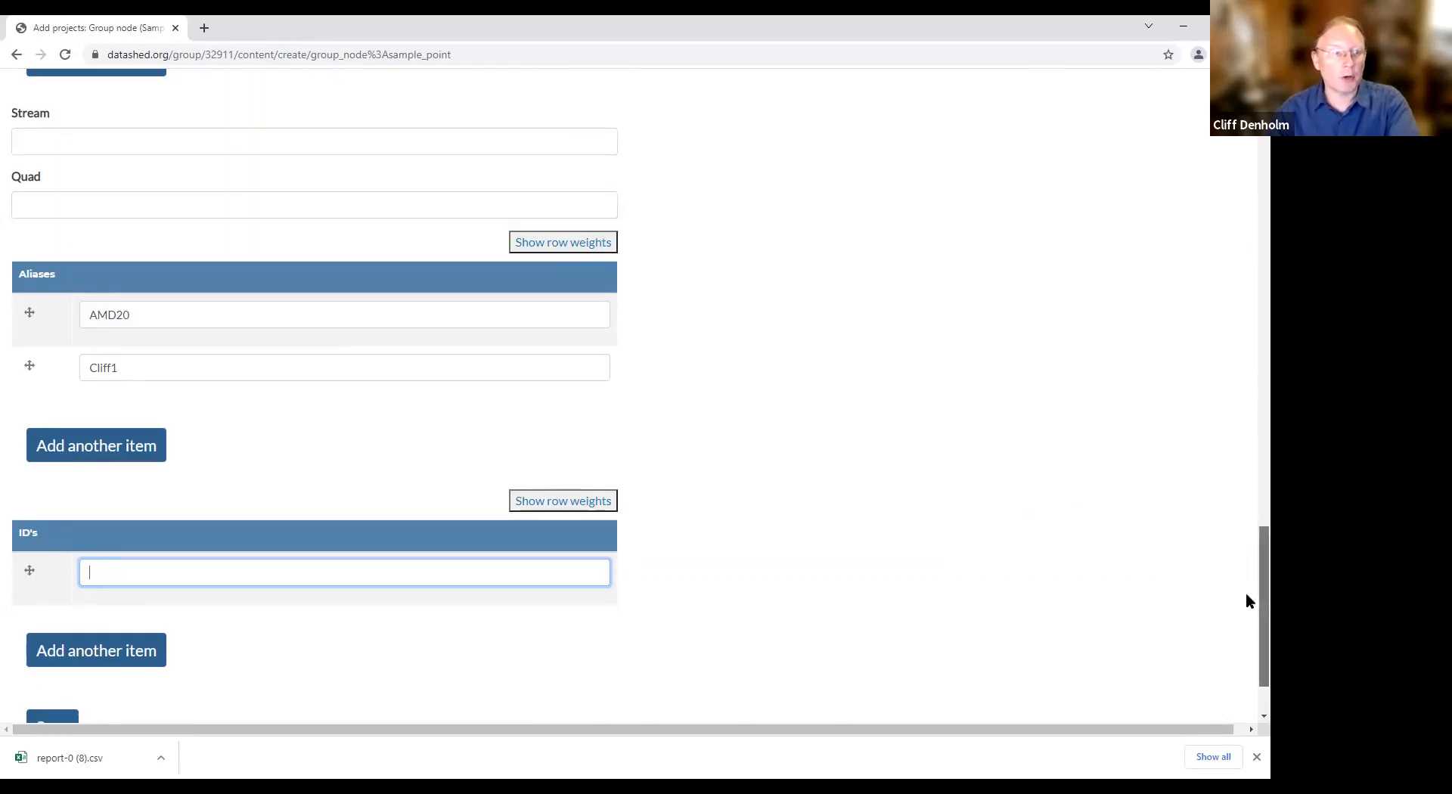
Save the new sample point and view the project's sample points.
{"action": "scroll", "coordinate": [1246, 598], "scroll_direction": "down", "scroll_amount": 2}
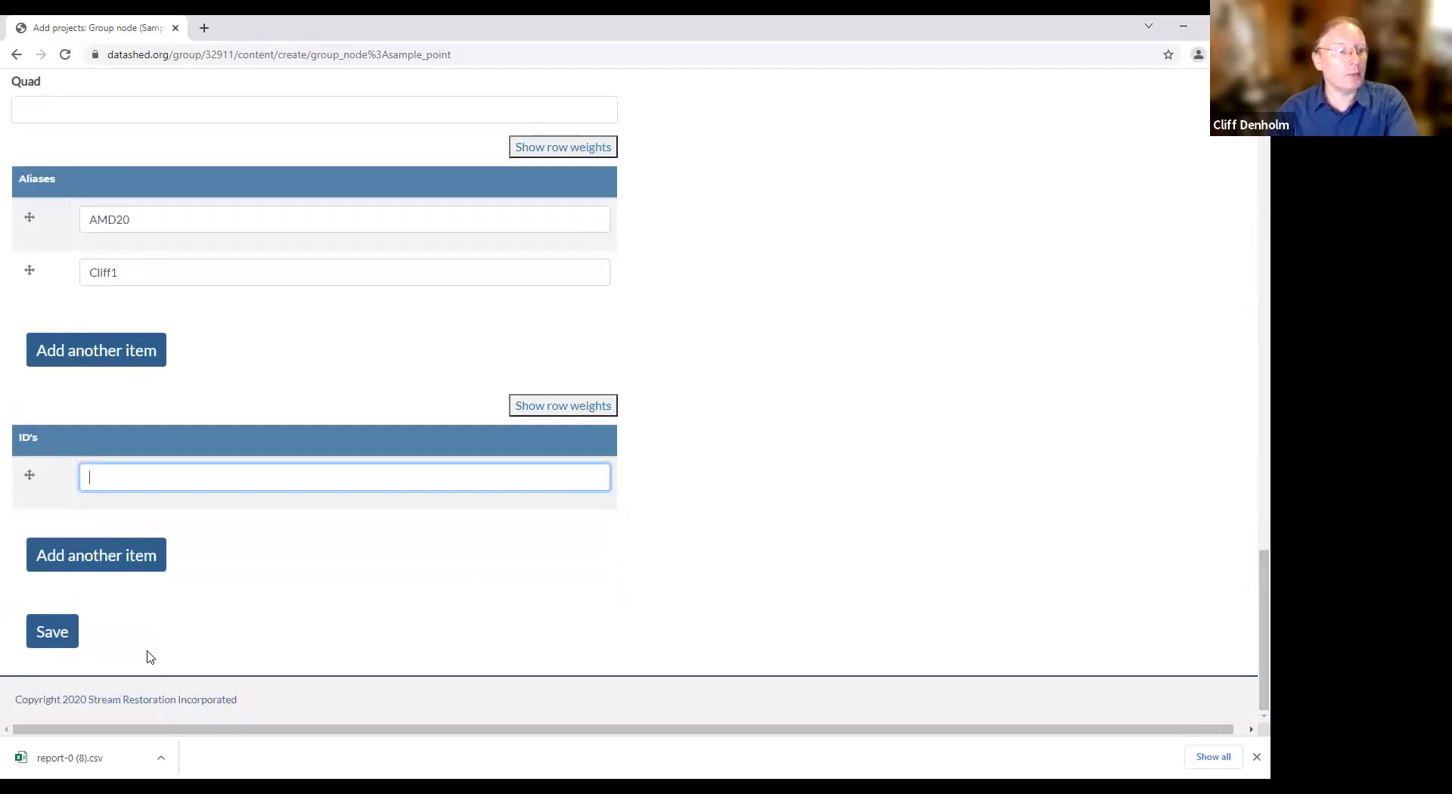
{"action": "left_click", "coordinate": [62, 641]}
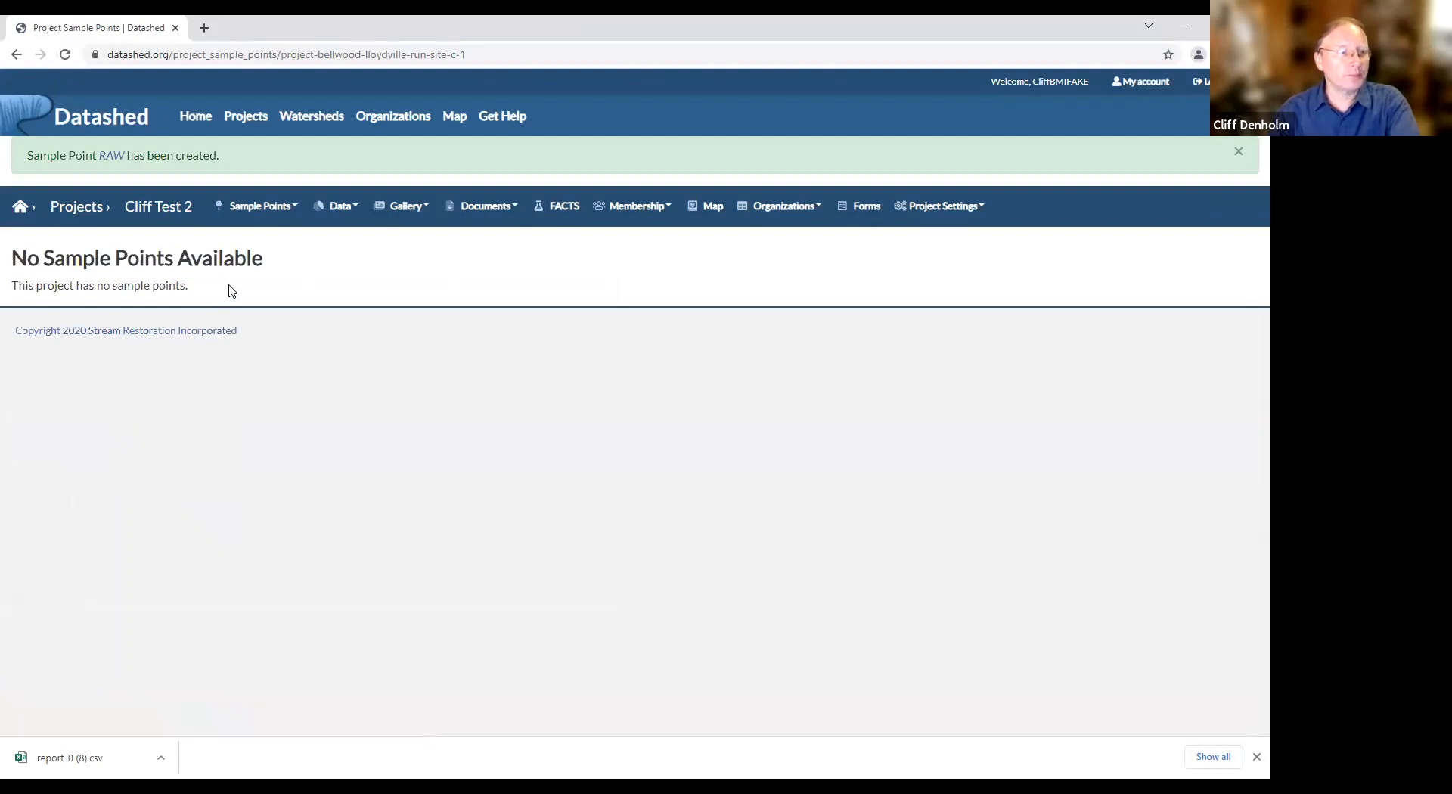
{"action": "left_click", "coordinate": [258, 209]}
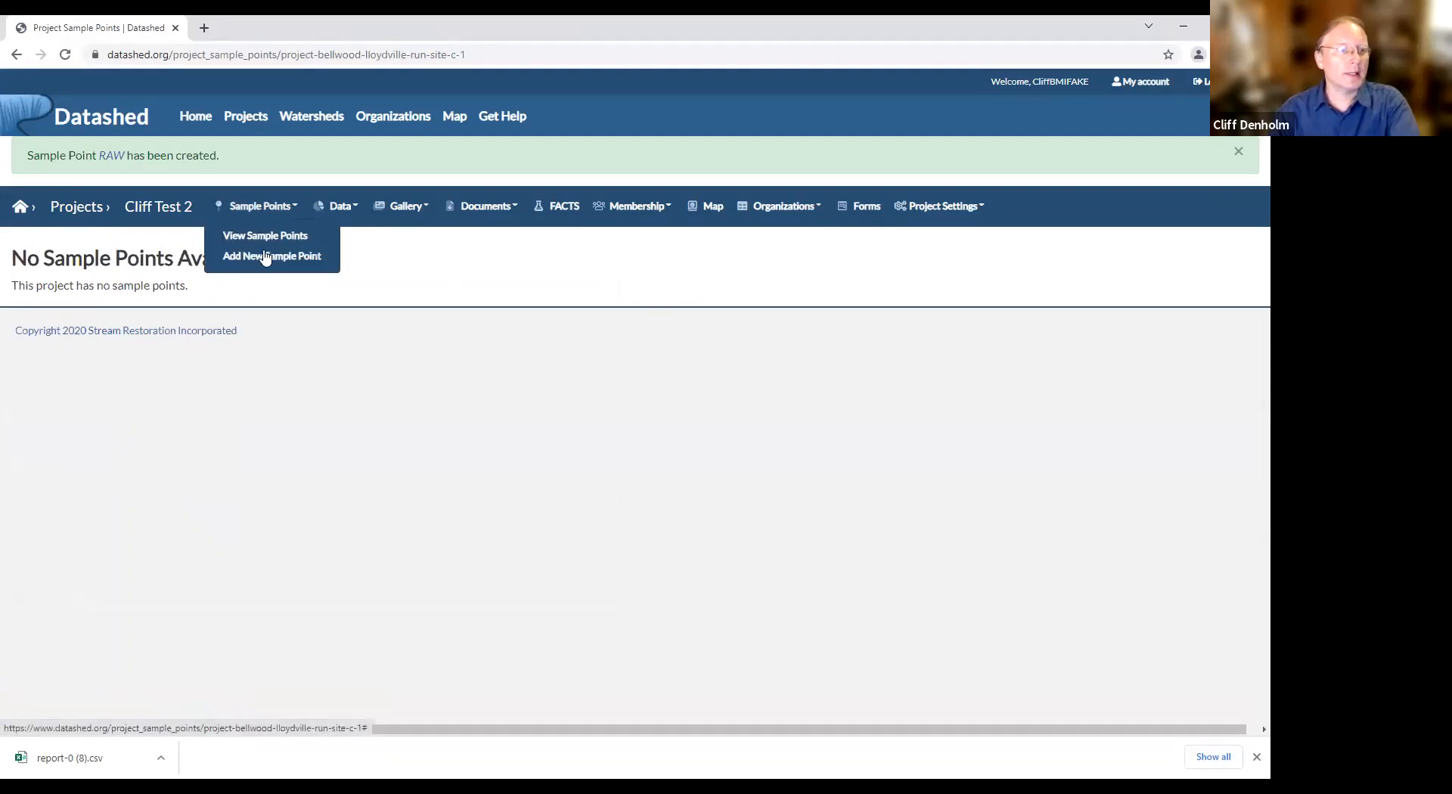
{"action": "left_click", "coordinate": [266, 257]}
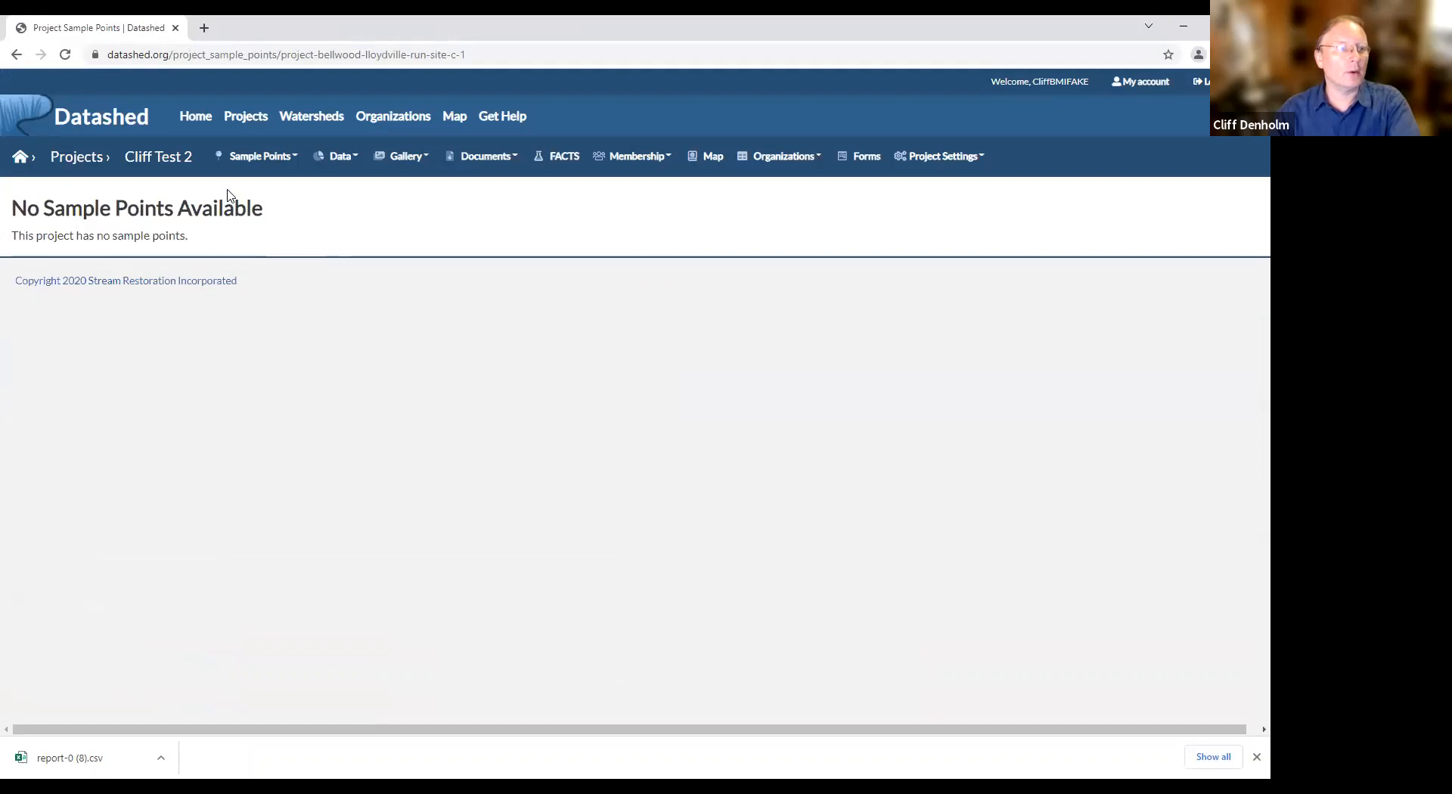
Start another new sample point in the Cliff Test 2 project and enter WL as its name.
{"action": "left_click", "coordinate": [261, 157]}
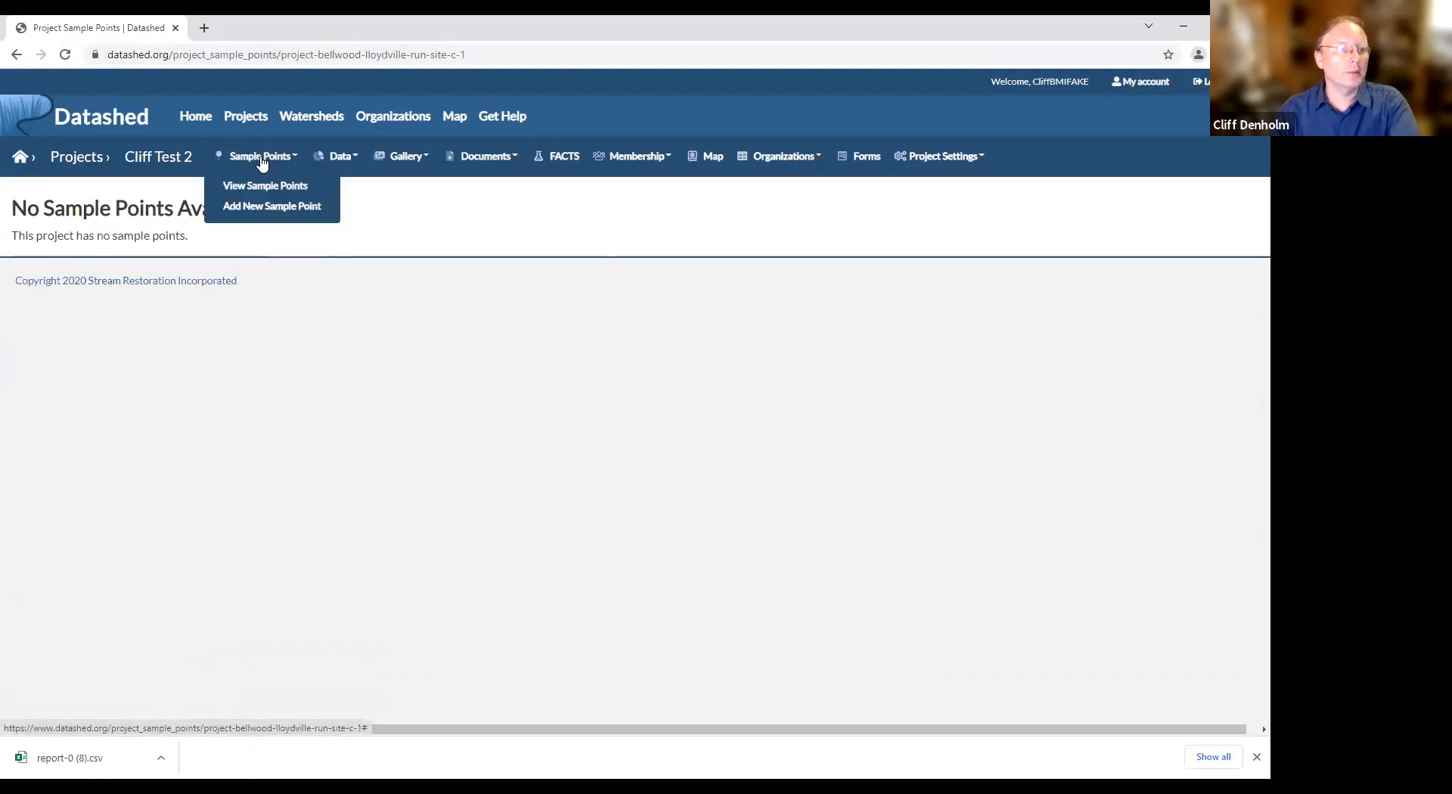
{"action": "left_click", "coordinate": [261, 216]}
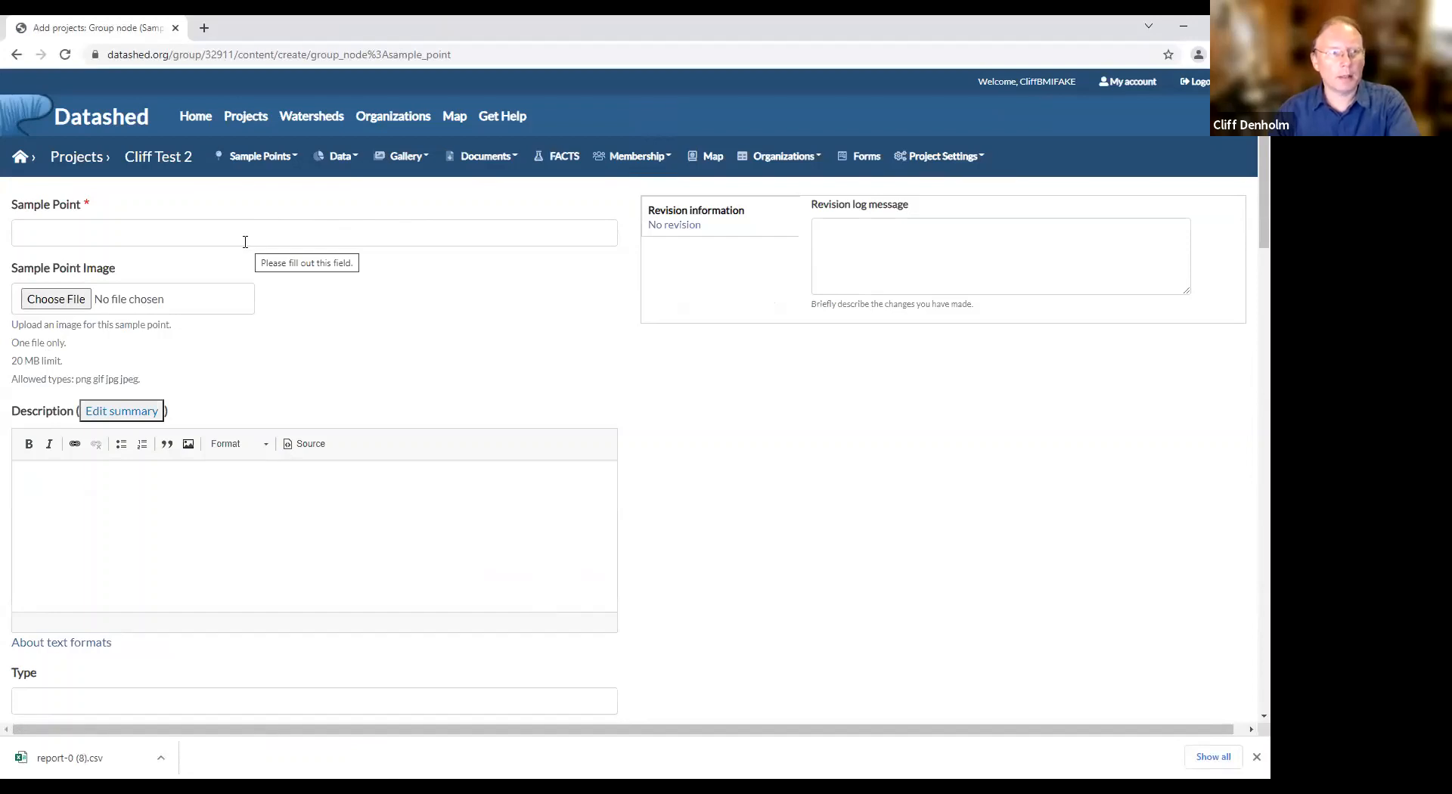
{"action": "left_click", "coordinate": [158, 234]}
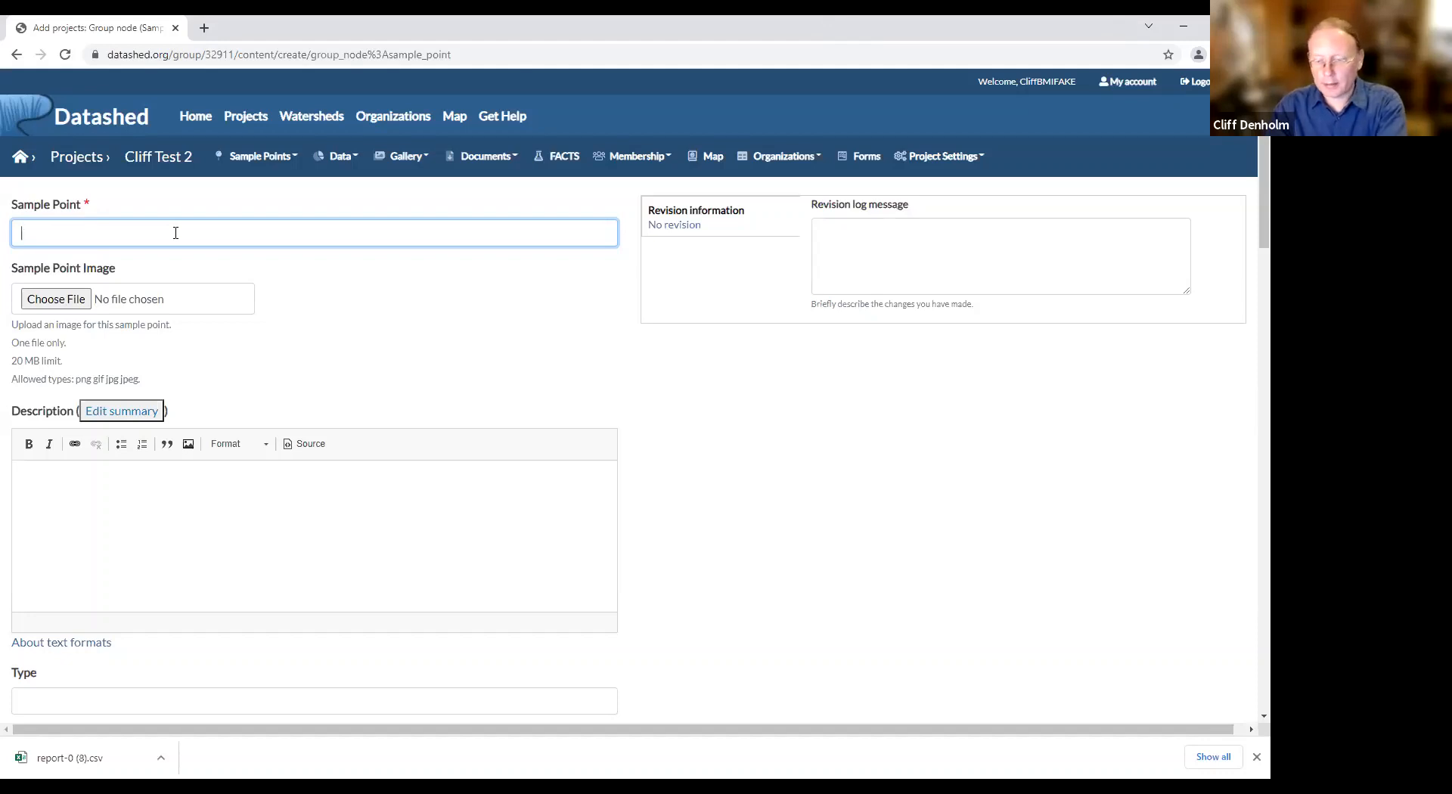
{"action": "type", "text": "WL"}
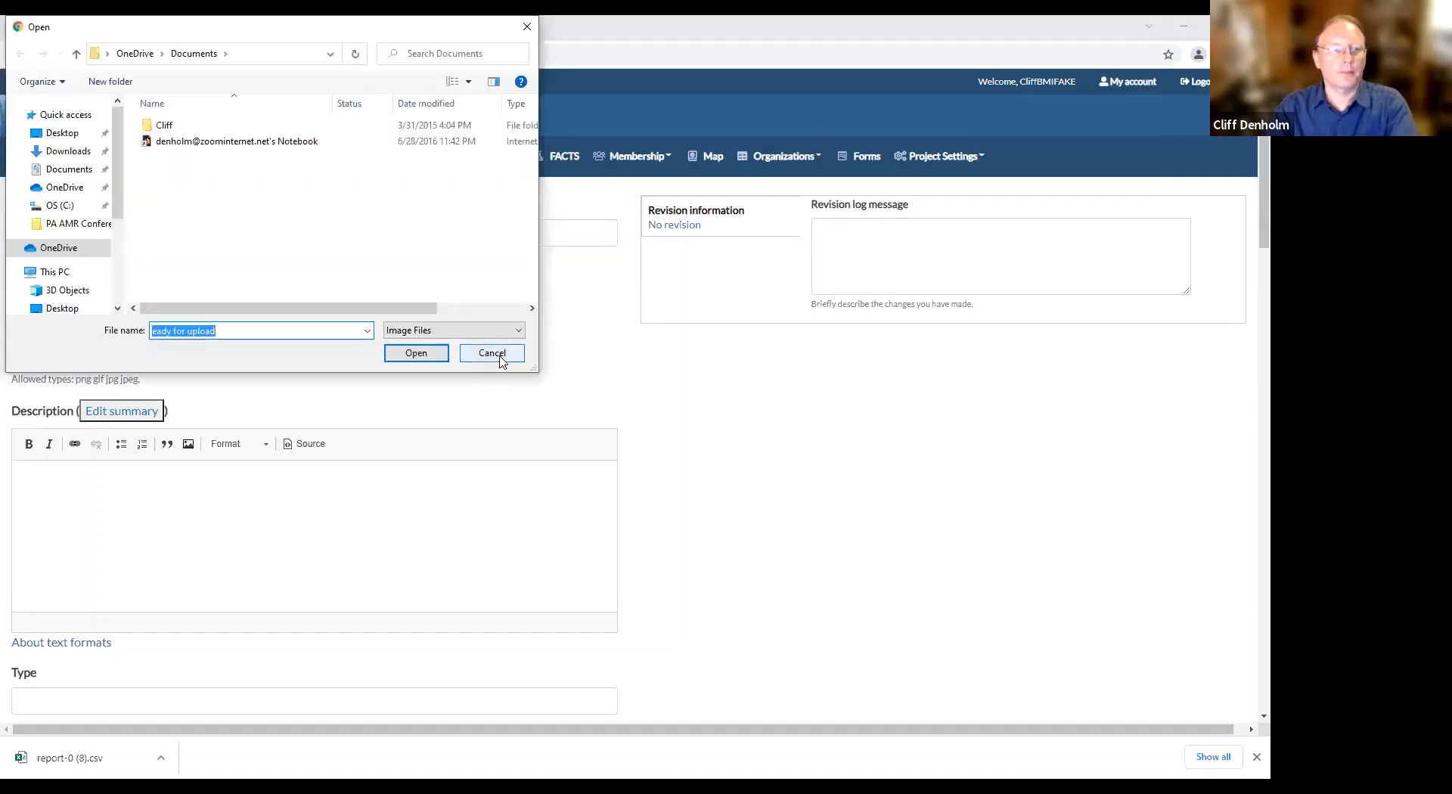
Attach Fake Project Effluent Pic.jpg as the sample point image and enter the description "Wetland; Final Effluent of Clif fFake Test 2".
{"action": "left_click", "coordinate": [498, 355]}
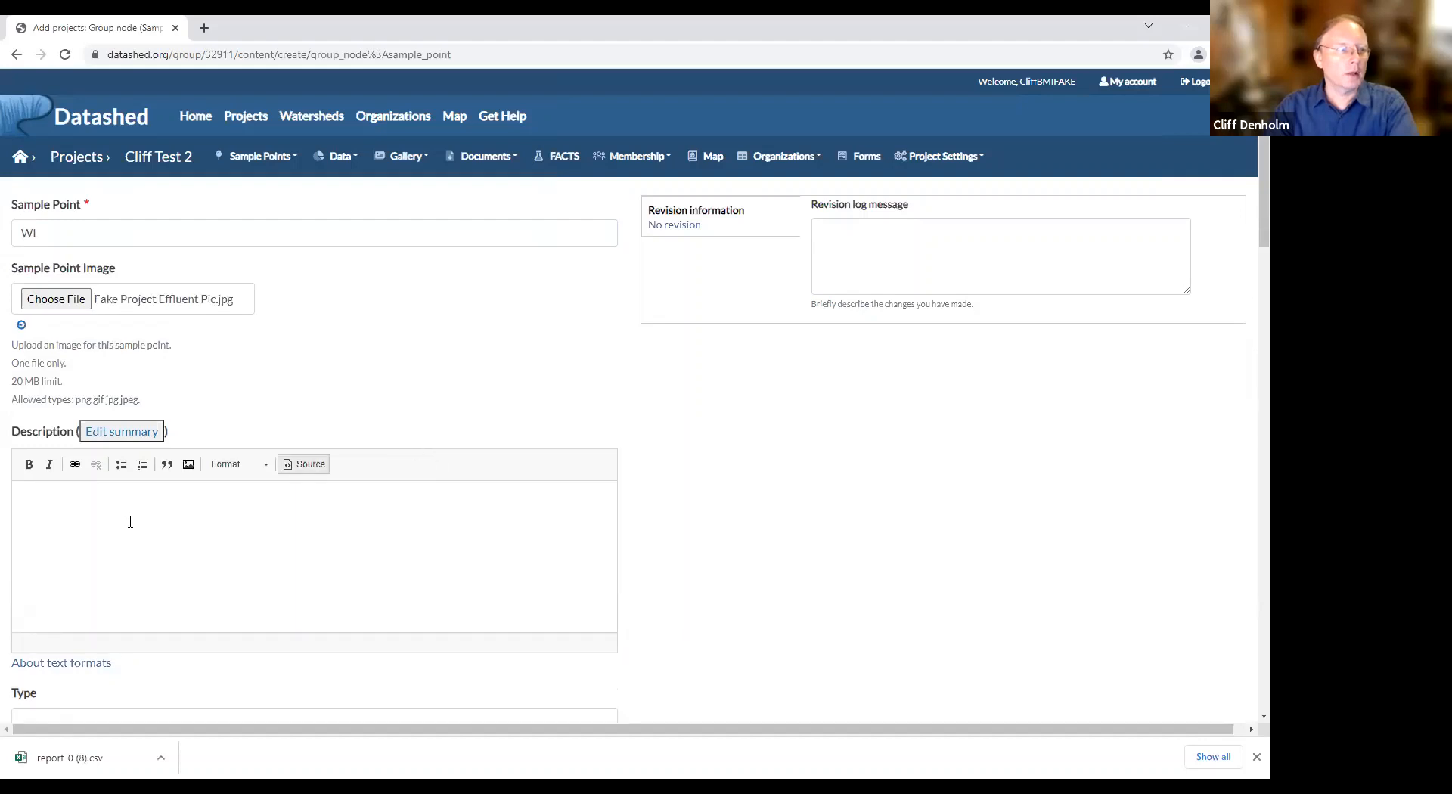
{"action": "left_click", "coordinate": [56, 504]}
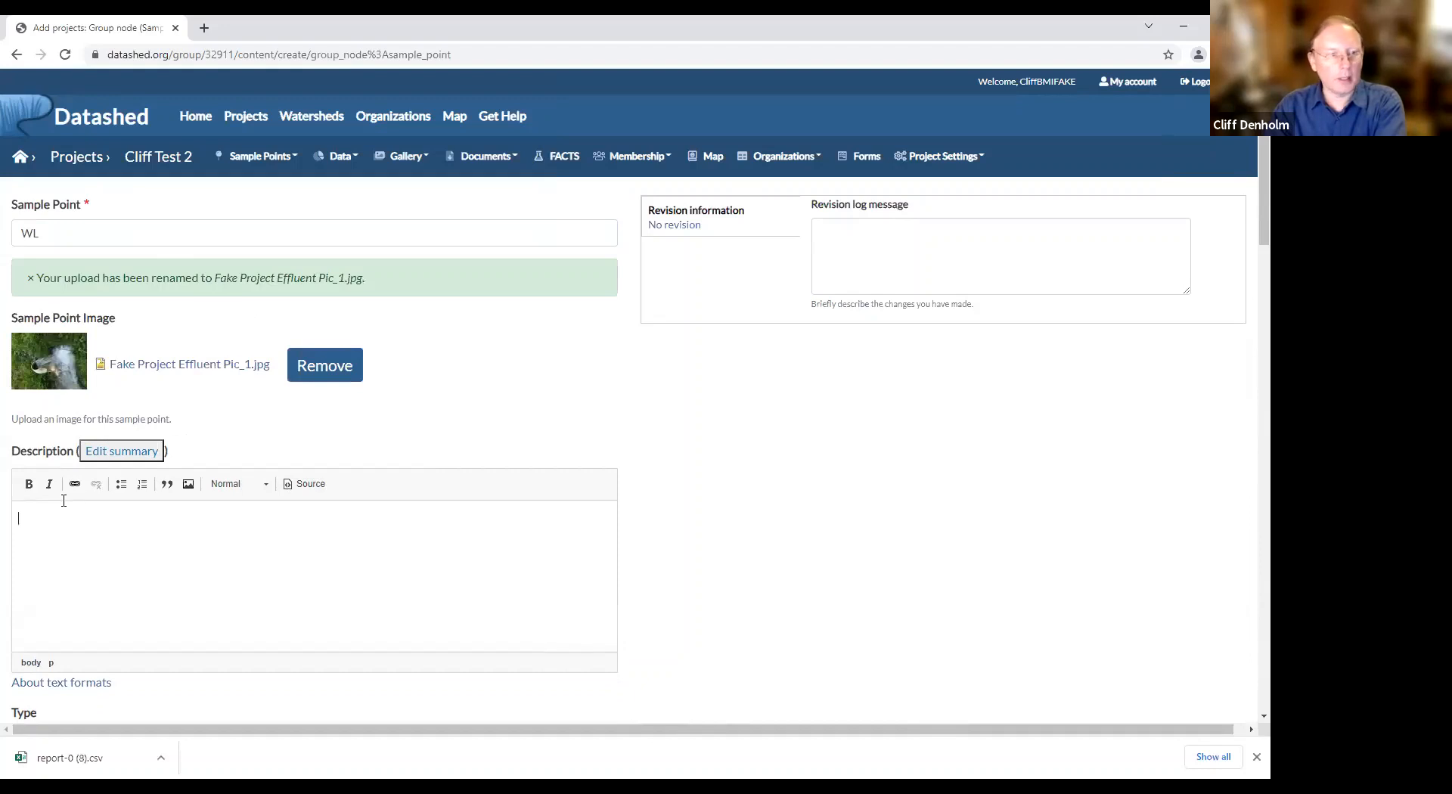
{"action": "type", "text": "Wetla"}
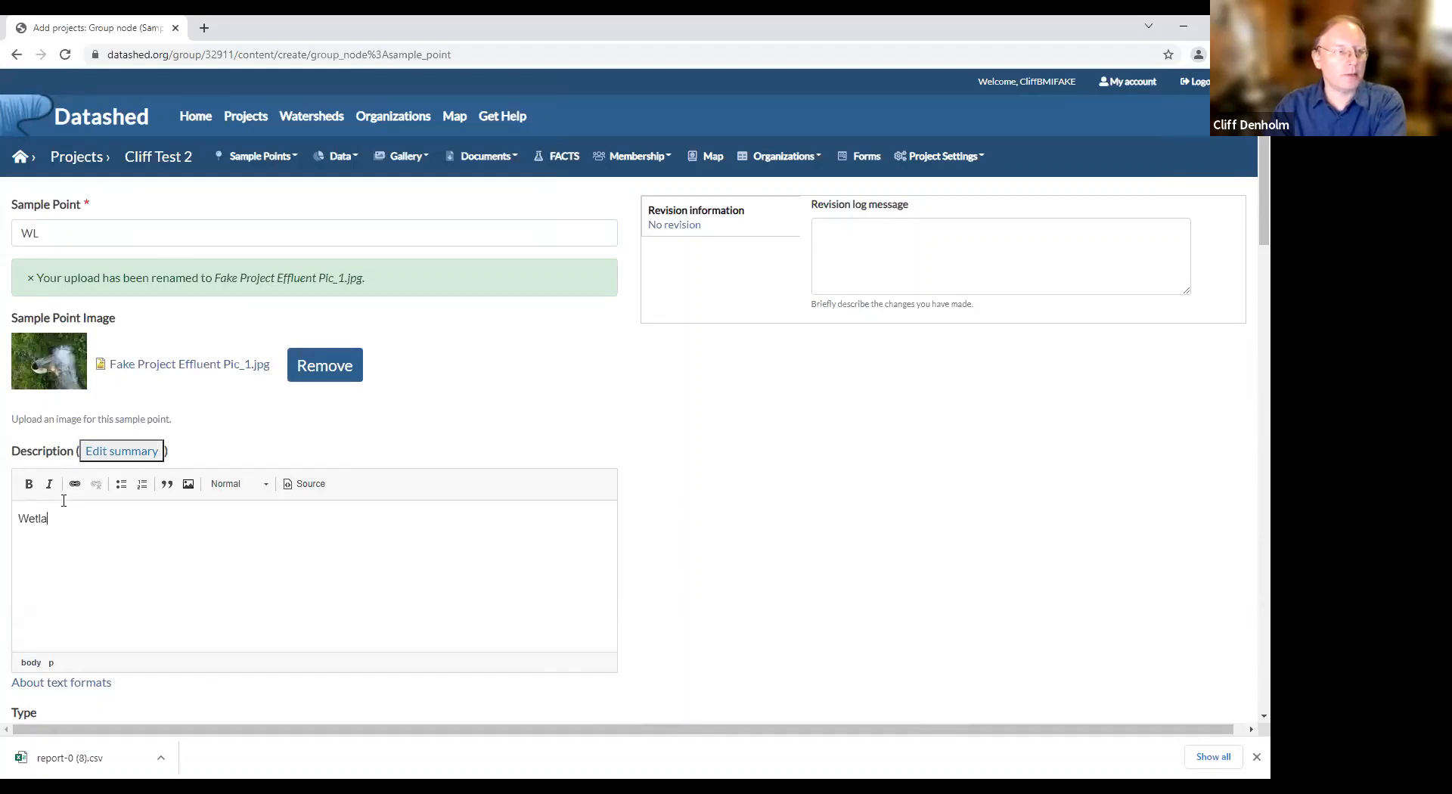
{"action": "type", "text": "nd; F"}
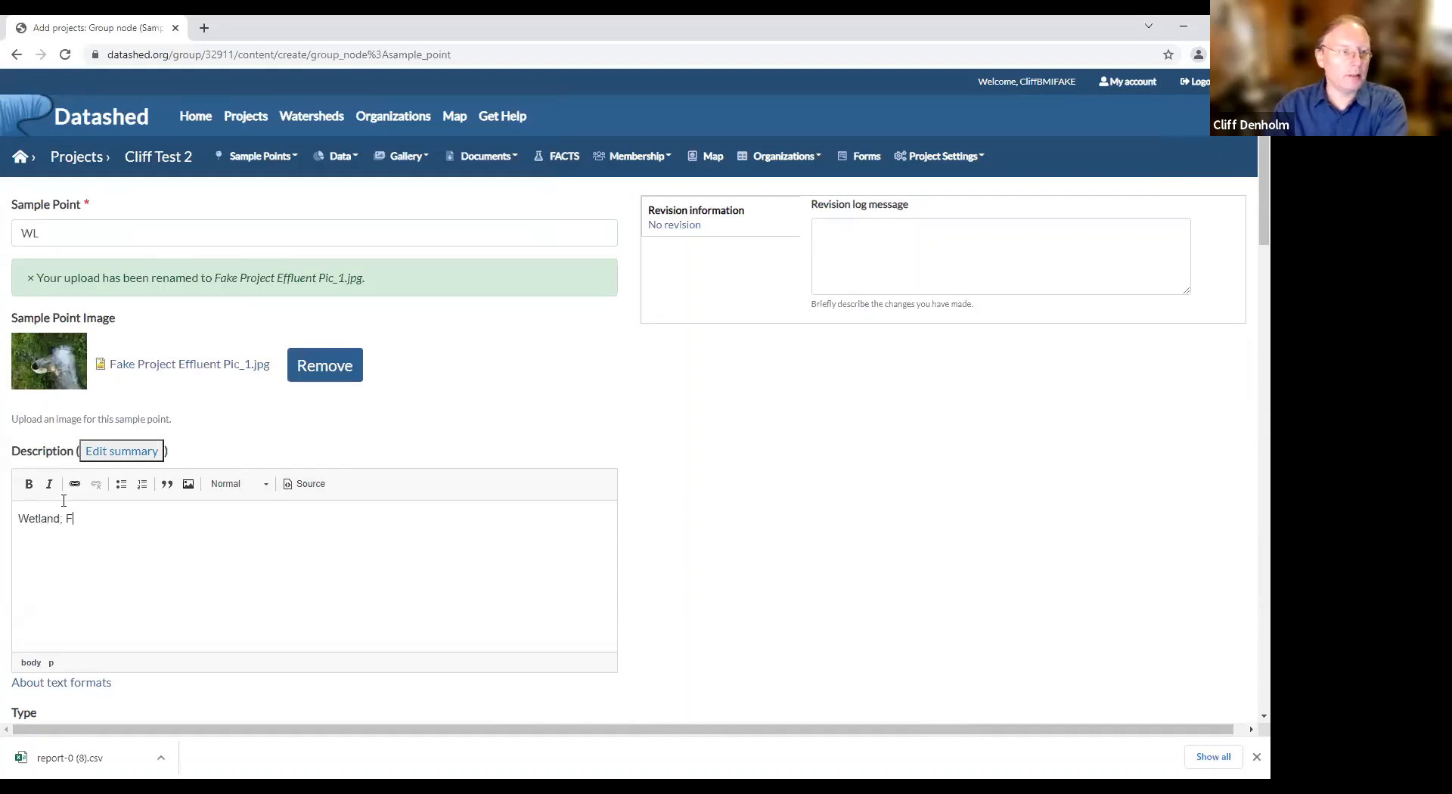
{"action": "type", "text": "inal Effluent o"}
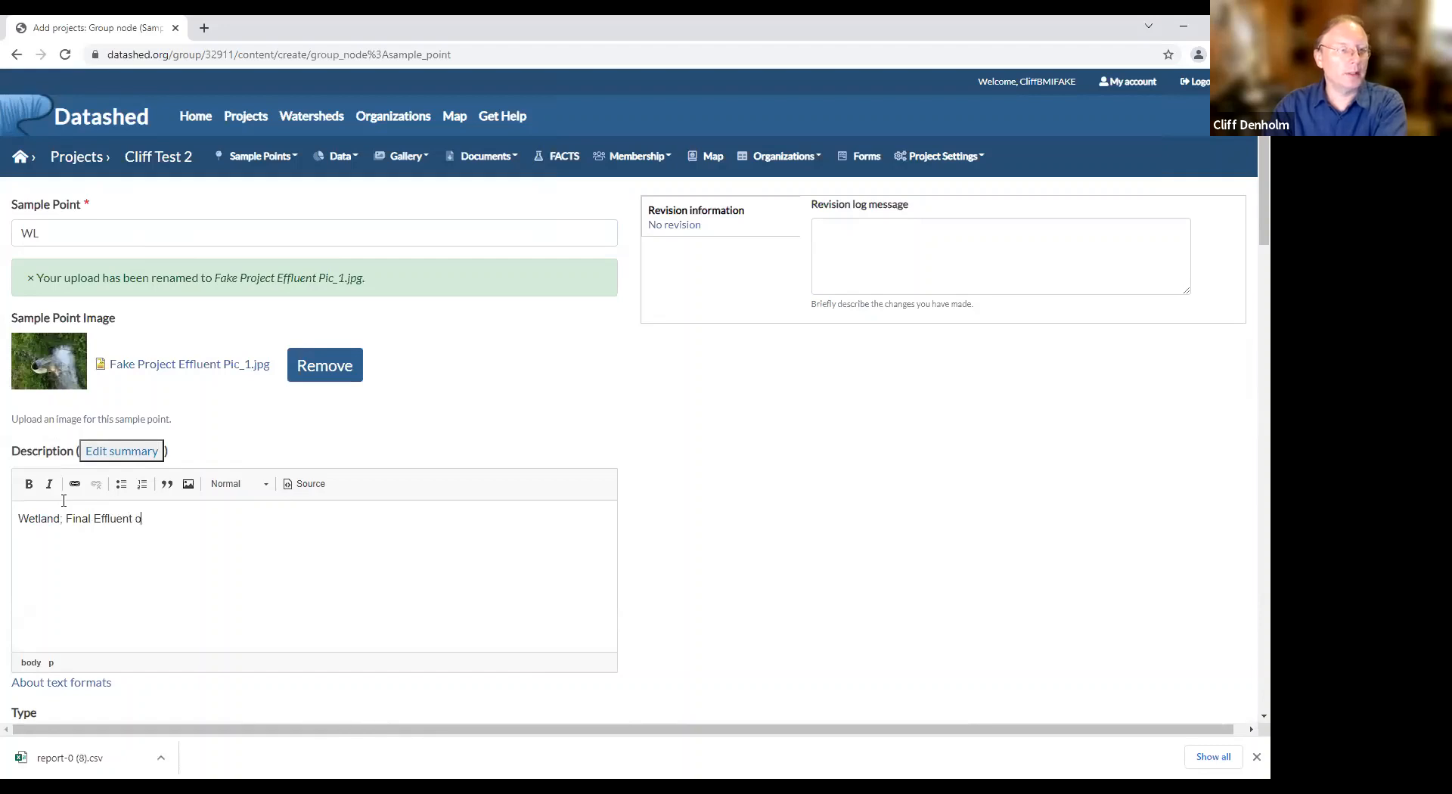
{"action": "type", "text": "f Clif fFake"}
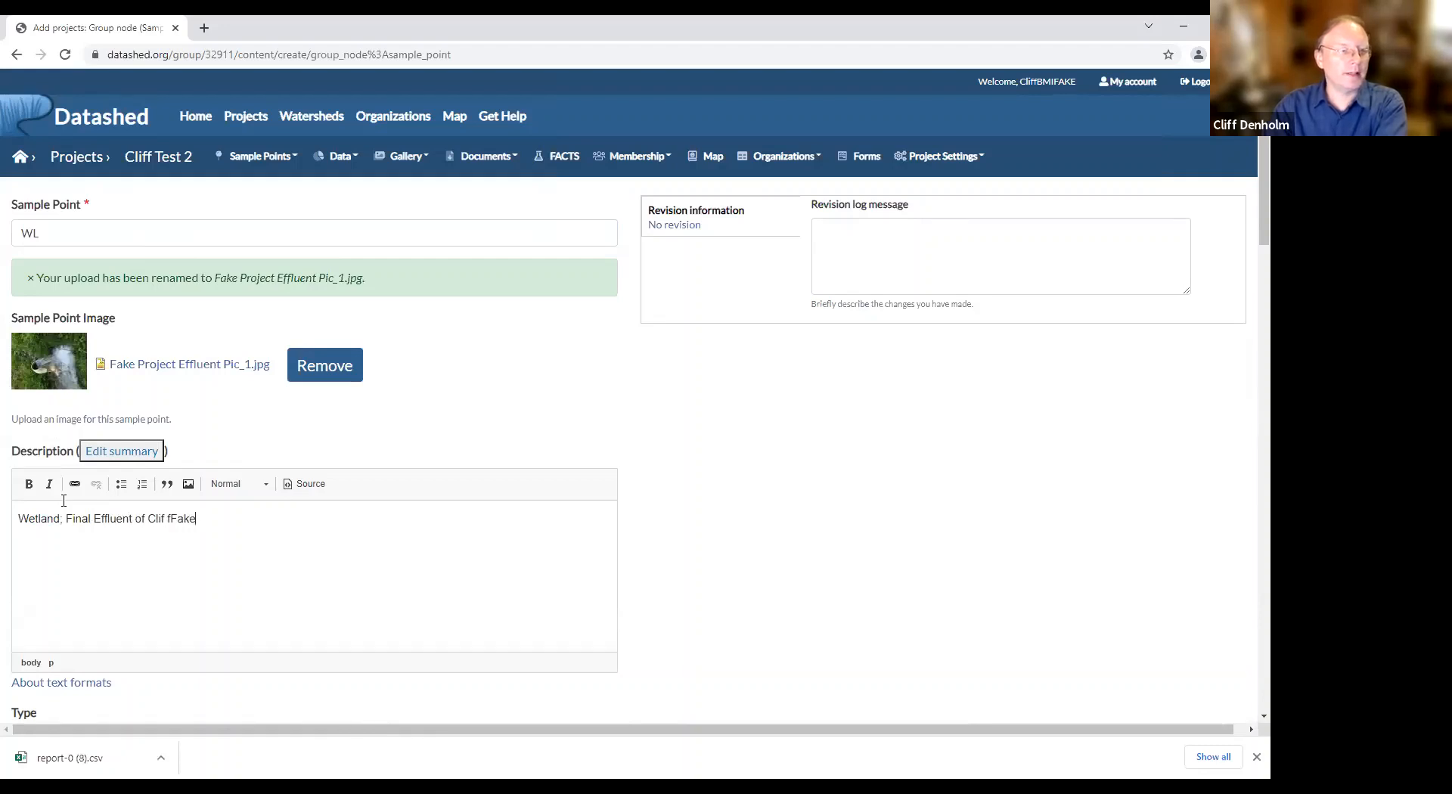
{"action": "type", "text": " Test 2"}
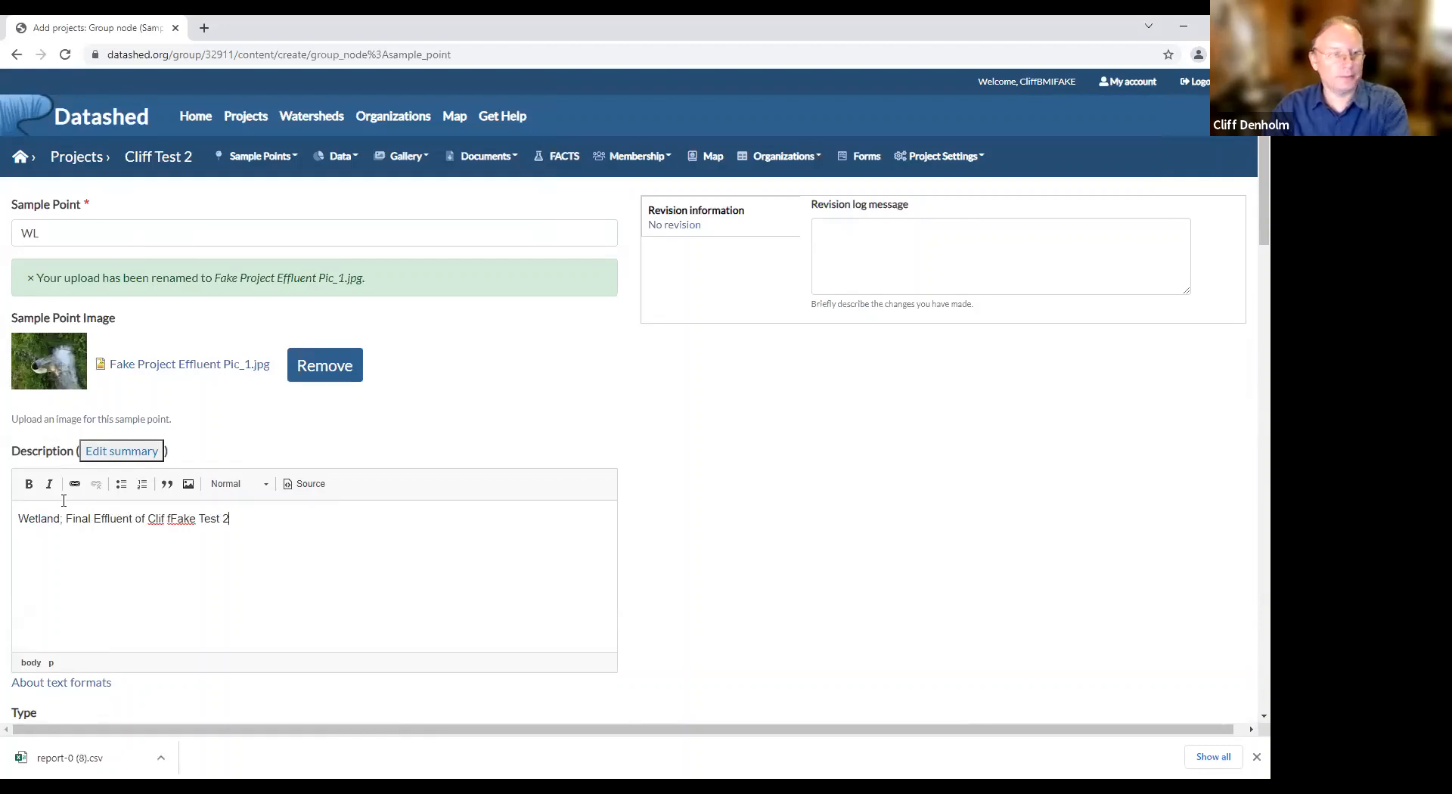
Set the sample point's type to Passive System, mark it as Outflow and set its flow order to 1.
{"action": "scroll", "coordinate": [155, 544], "scroll_direction": "down", "scroll_amount": 1}
{"action": "scroll", "coordinate": [151, 567], "scroll_direction": "down", "scroll_amount": 1}
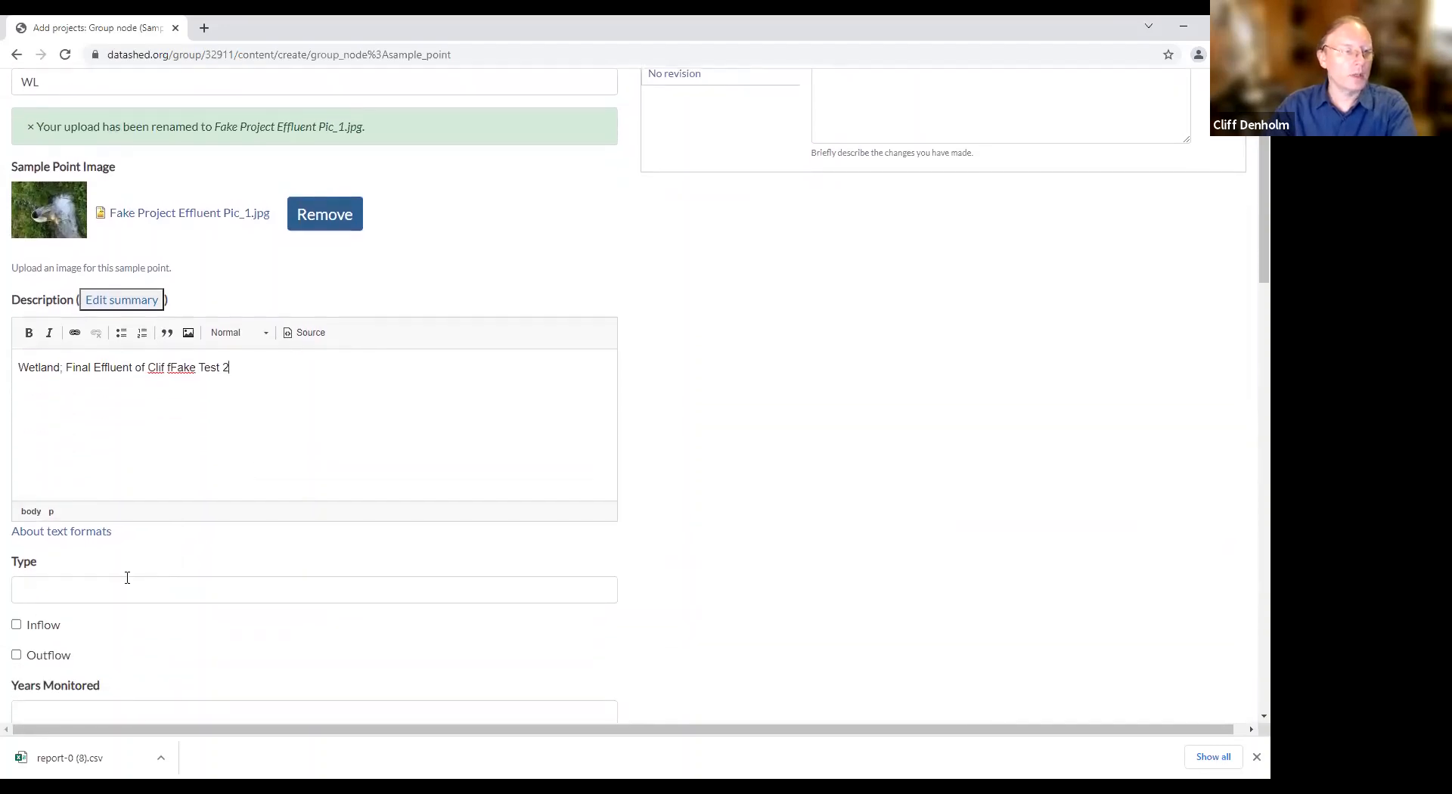
{"action": "left_click", "coordinate": [128, 597]}
{"action": "type", "text": "P"}
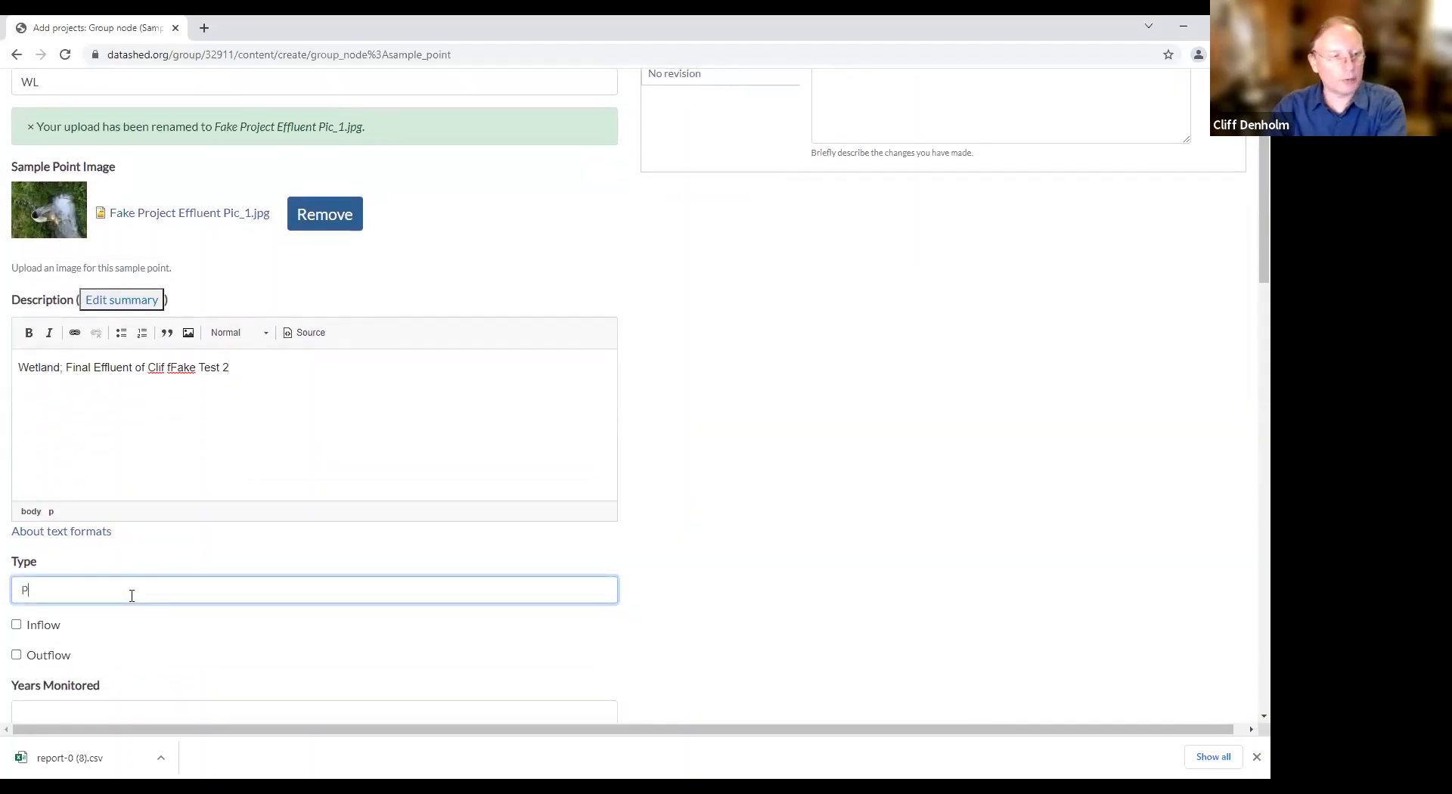
{"action": "type", "text": "assive System"}
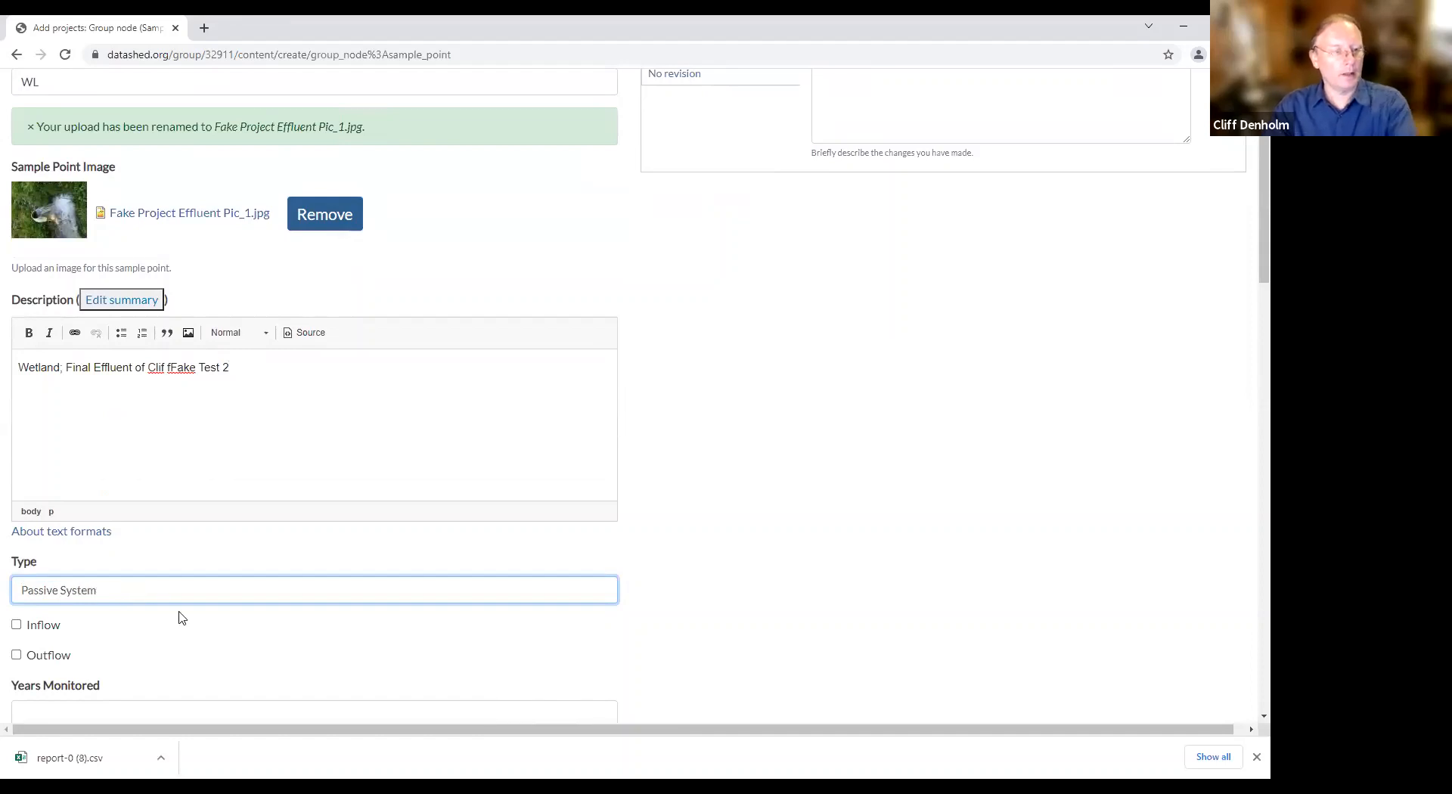
{"action": "scroll", "coordinate": [181, 618], "scroll_direction": "down", "scroll_amount": 2}
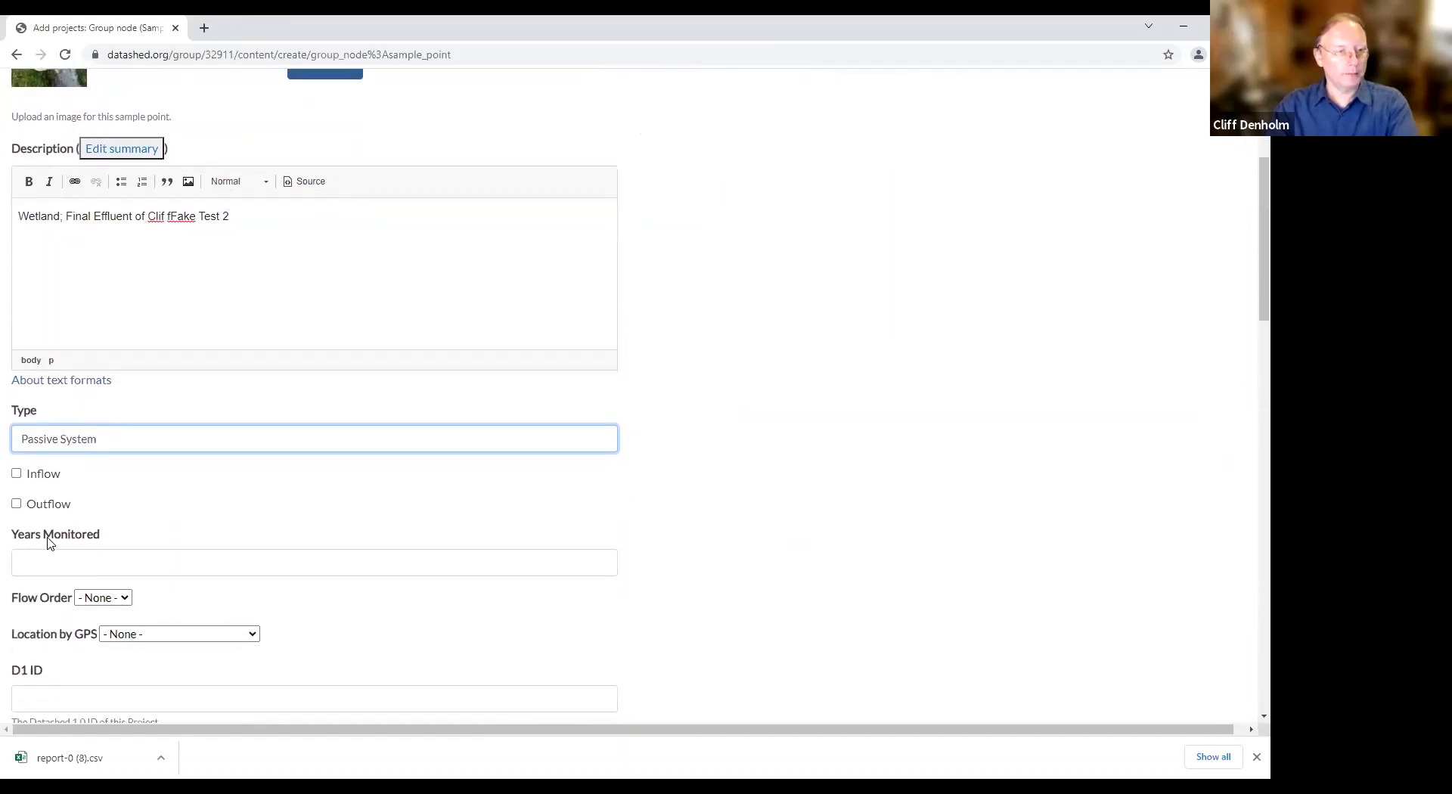
{"action": "left_click", "coordinate": [16, 504]}
{"action": "scroll", "coordinate": [384, 573], "scroll_direction": "down", "scroll_amount": 1}
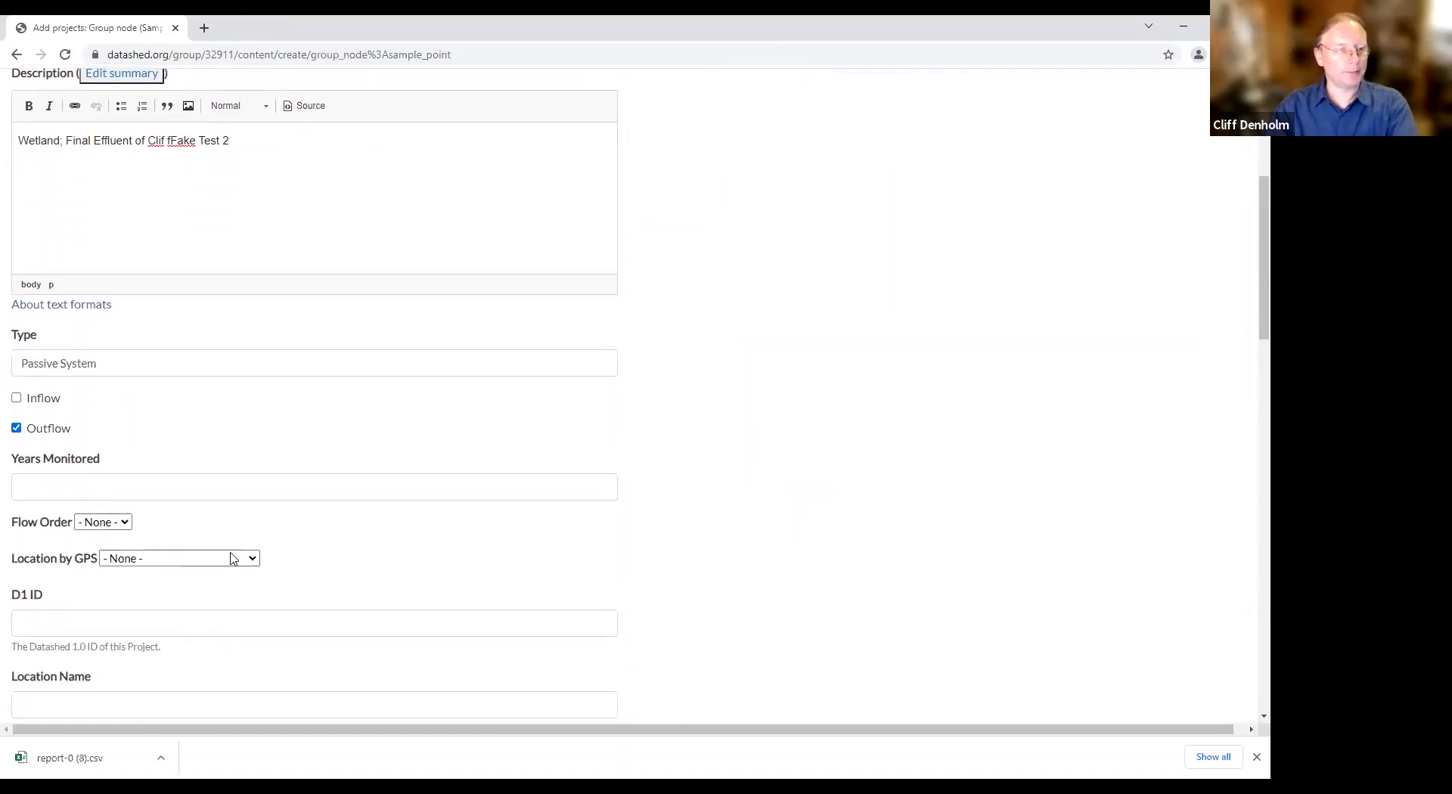
{"action": "left_click", "coordinate": [130, 527]}
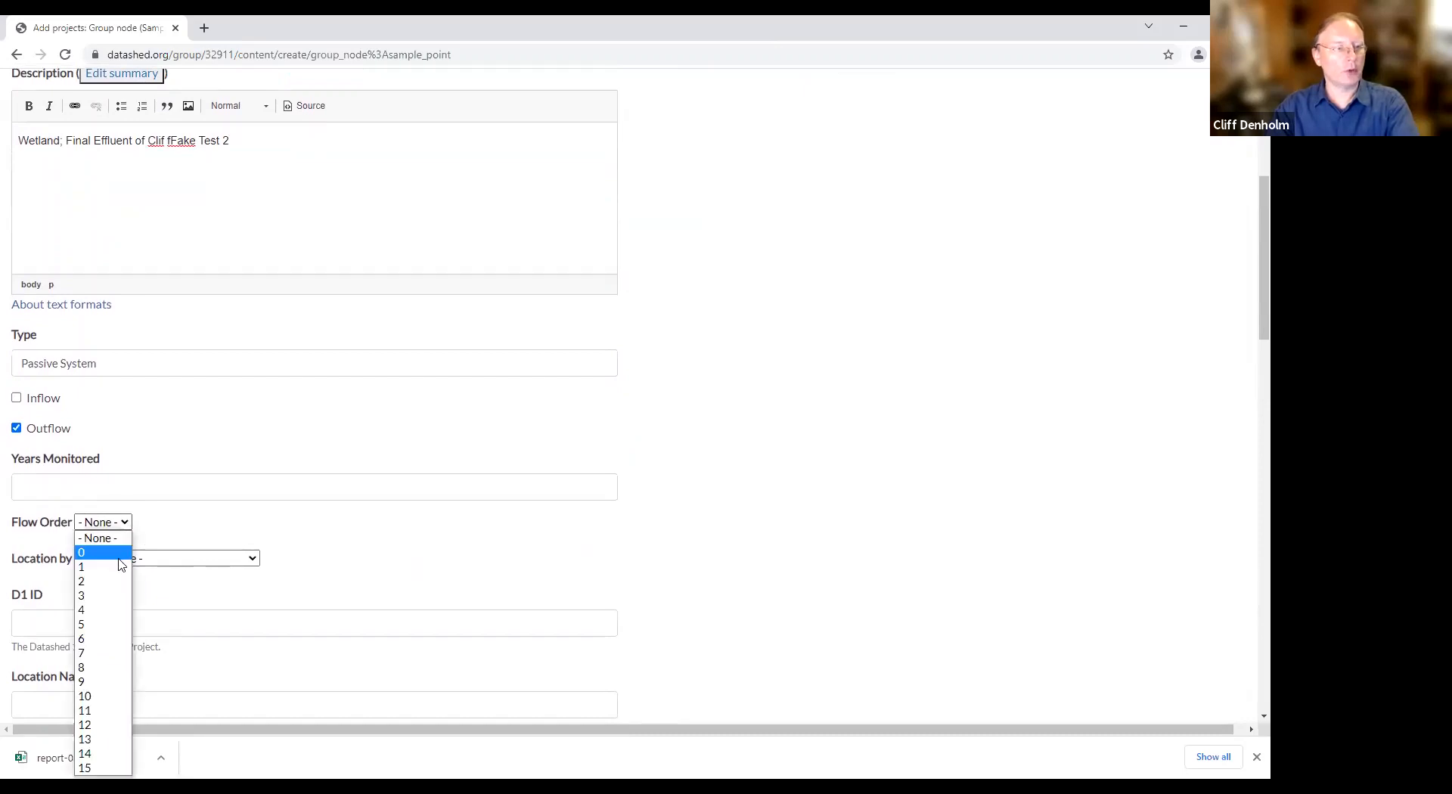
{"action": "left_click", "coordinate": [121, 567]}
Save the WL sample point with the location, organization, alias and ID fields left blank.
{"action": "scroll", "coordinate": [466, 569], "scroll_direction": "down", "scroll_amount": 6}
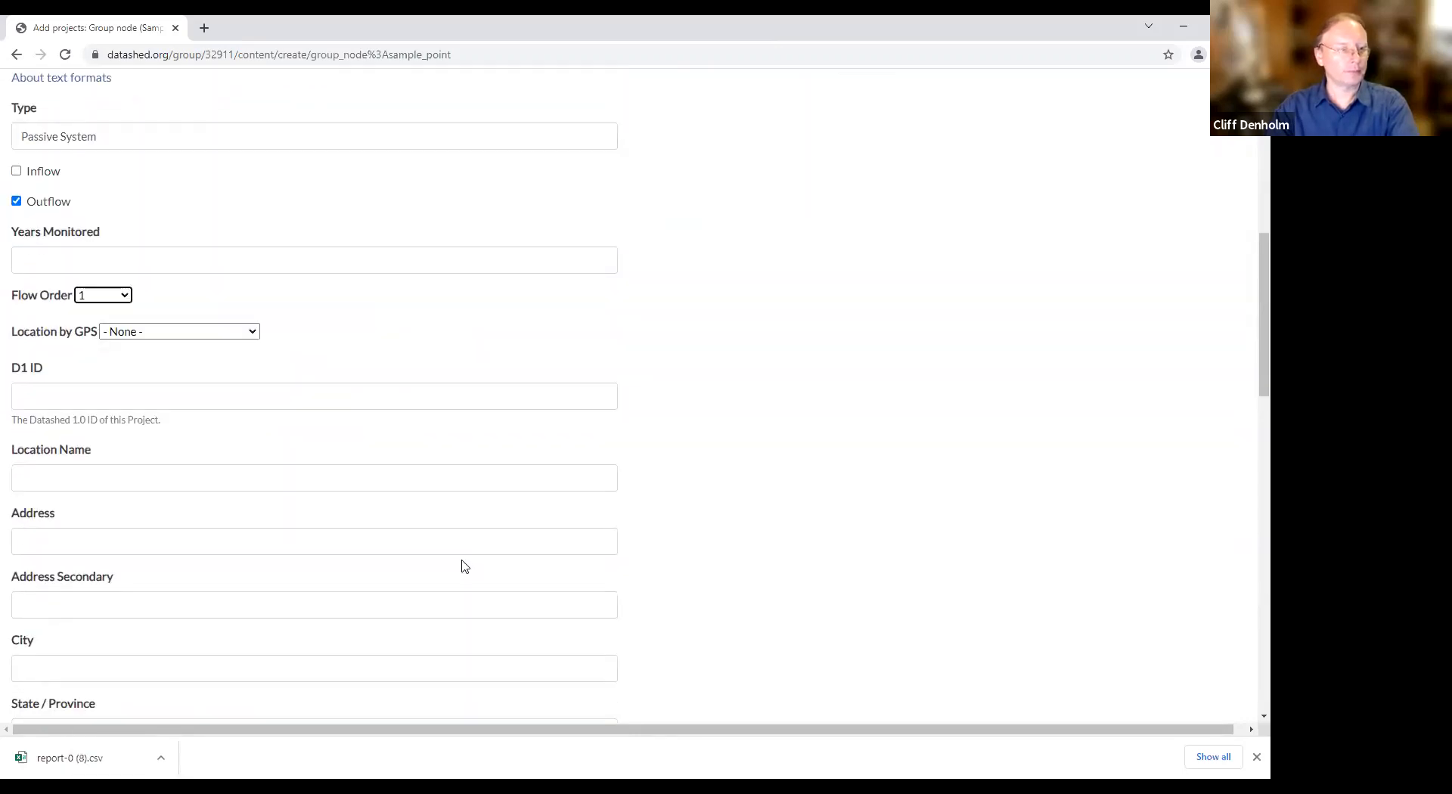
{"action": "scroll", "coordinate": [463, 561], "scroll_direction": "down", "scroll_amount": 4}
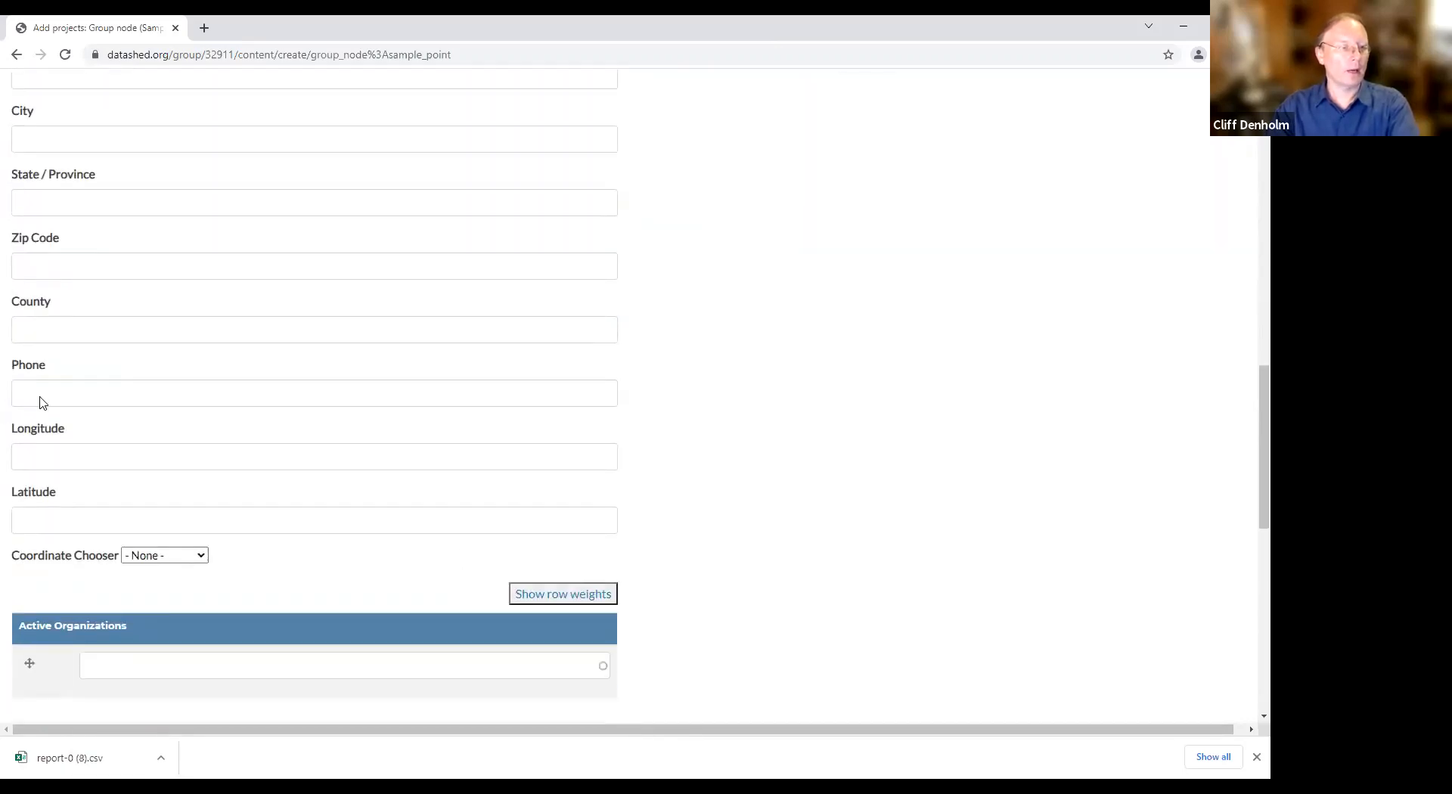
{"action": "scroll", "coordinate": [105, 470], "scroll_direction": "down", "scroll_amount": 2}
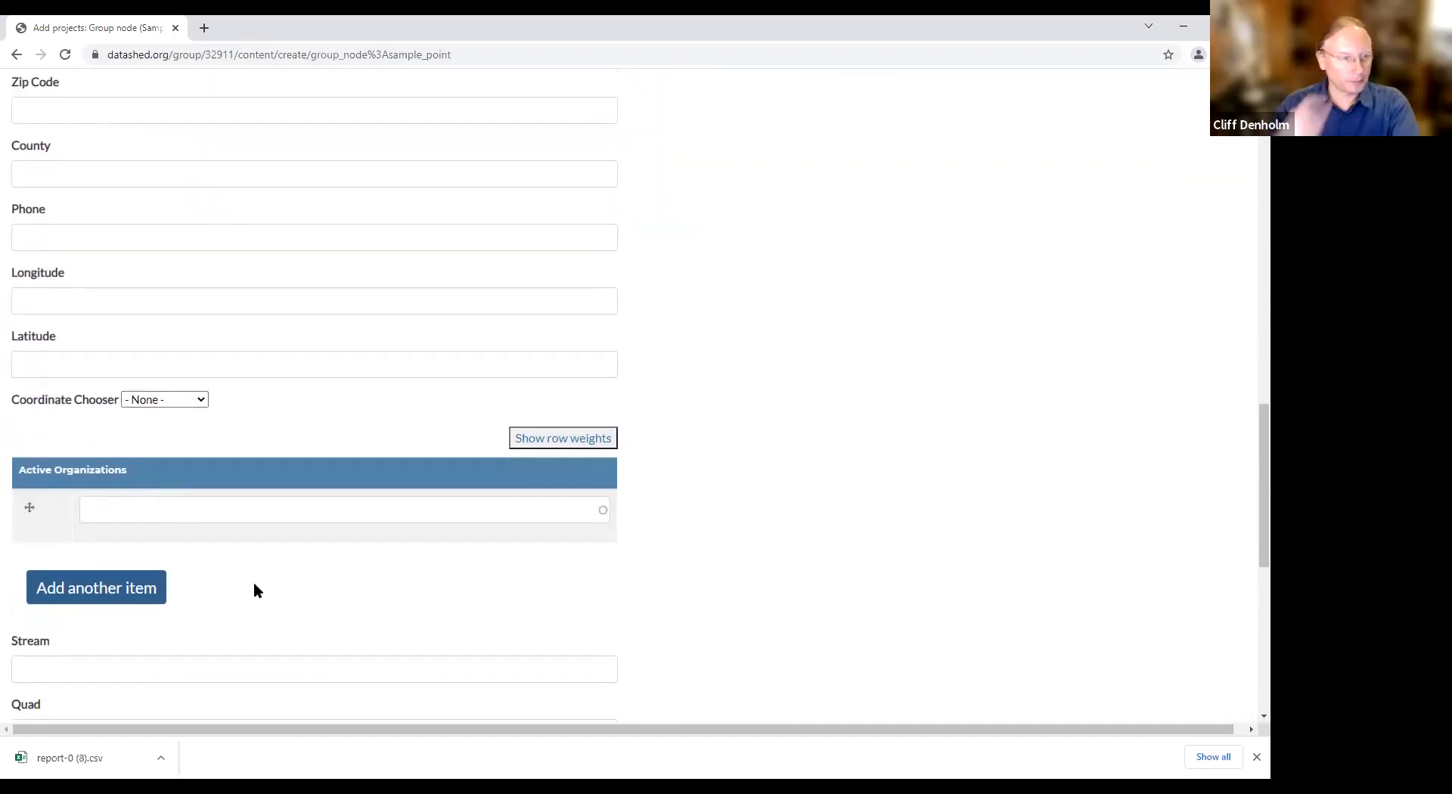
{"action": "scroll", "coordinate": [254, 586], "scroll_direction": "up", "scroll_amount": 1}
{"action": "scroll", "coordinate": [254, 586], "scroll_direction": "down", "scroll_amount": 1}
{"action": "scroll", "coordinate": [254, 586], "scroll_direction": "down", "scroll_amount": 7}
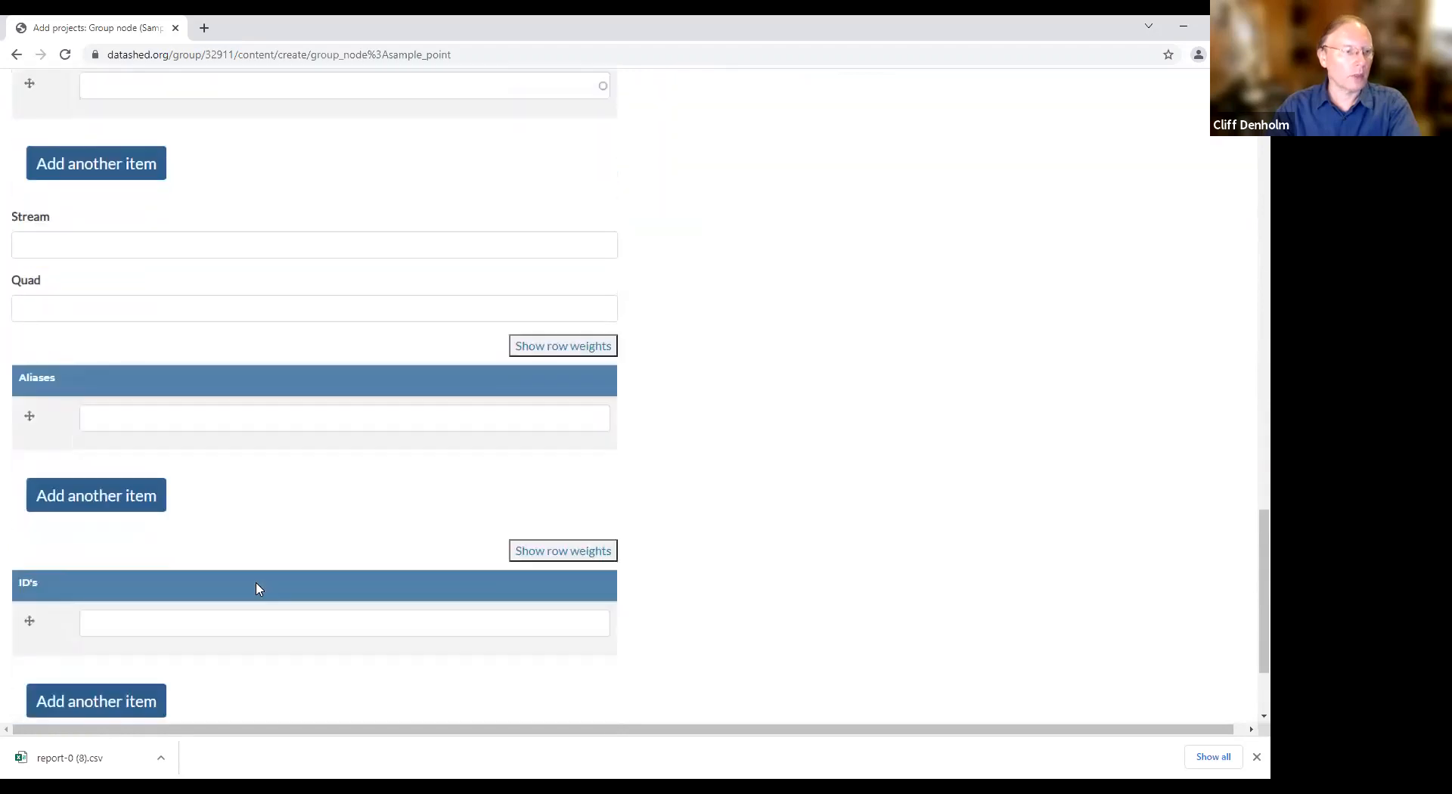
{"action": "scroll", "coordinate": [129, 651], "scroll_direction": "up", "scroll_amount": 1}
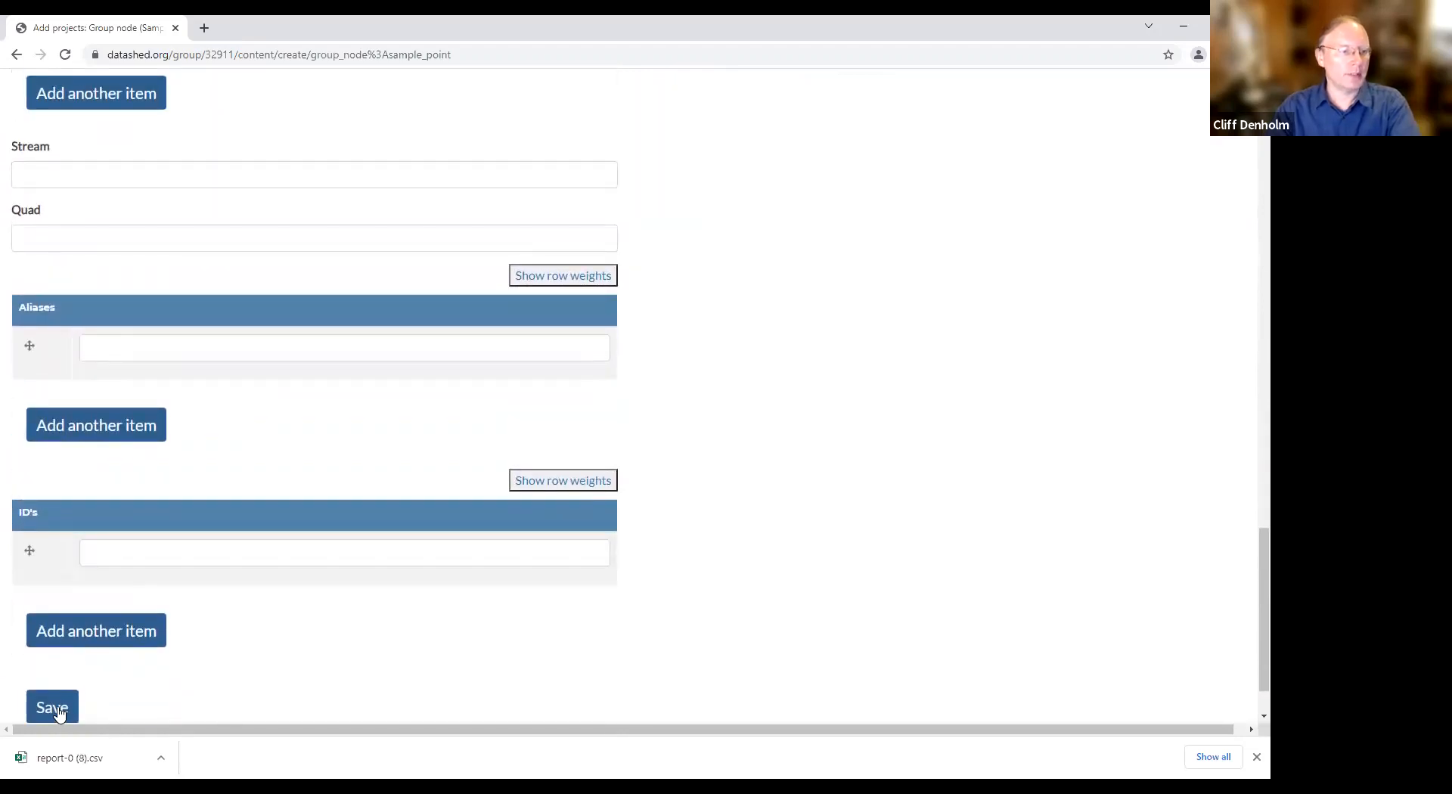
{"action": "left_click", "coordinate": [64, 711]}
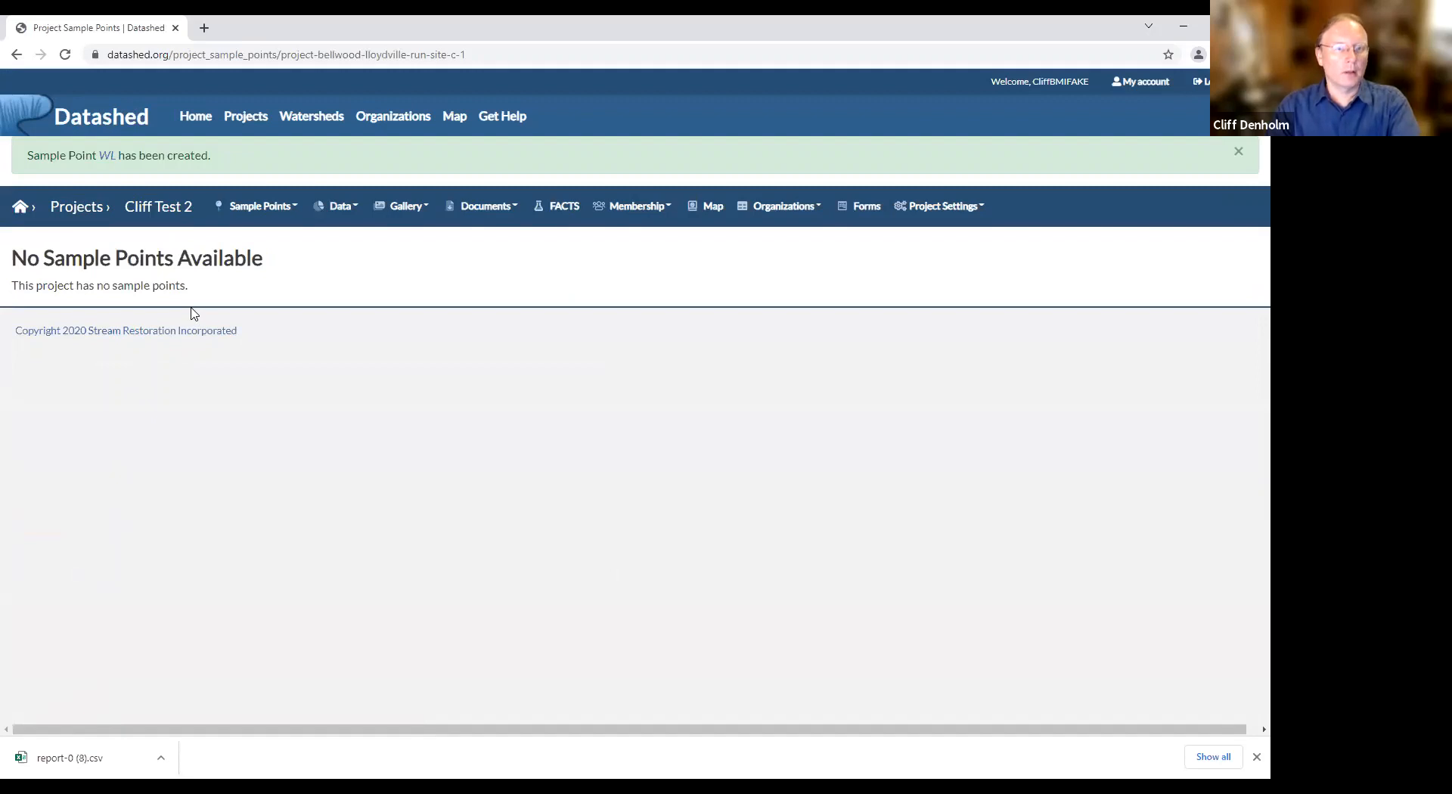
Reload the Cliff Test 2 sample points page to check for the new sample points.
{"action": "left_click", "coordinate": [651, 217]}
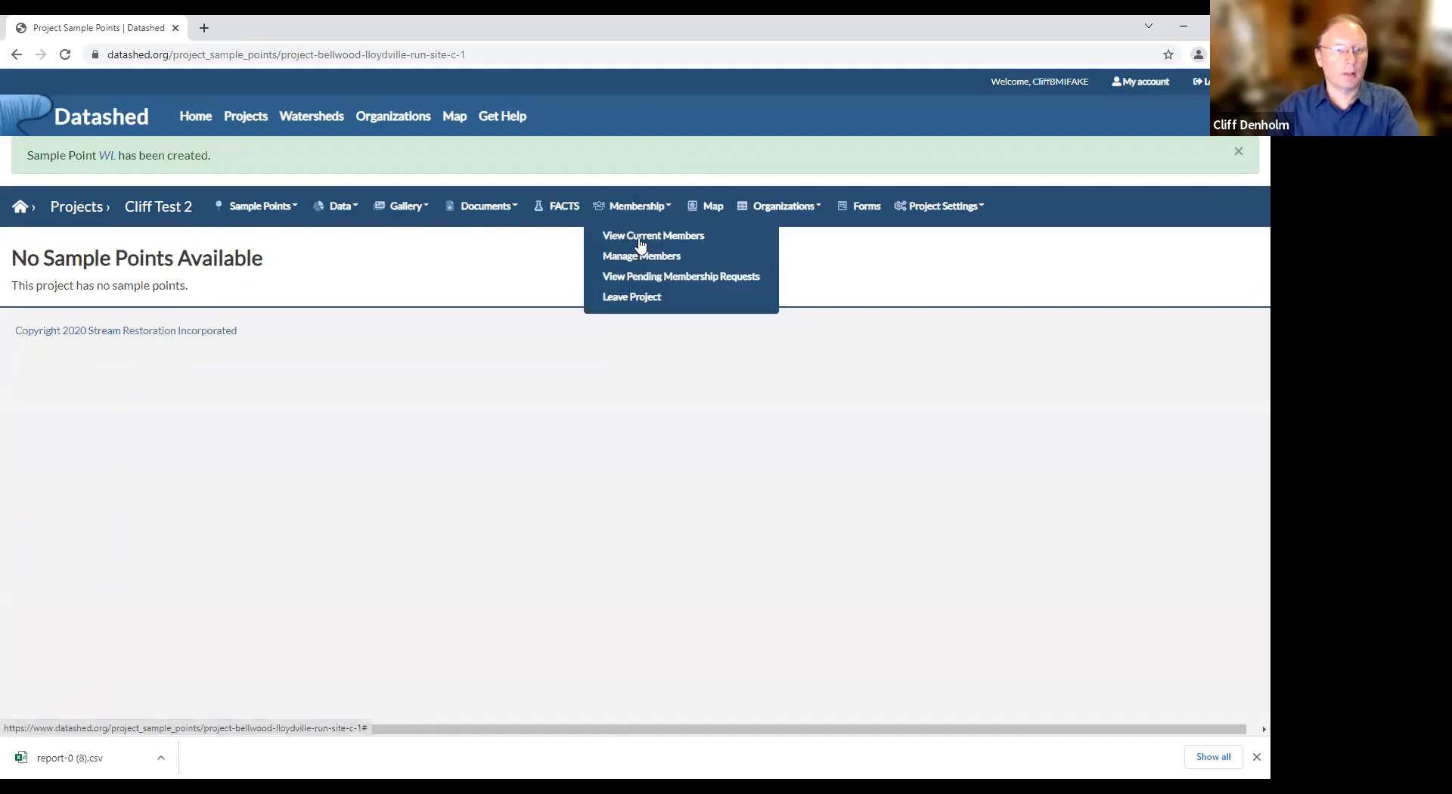
{"action": "left_click", "coordinate": [295, 237]}
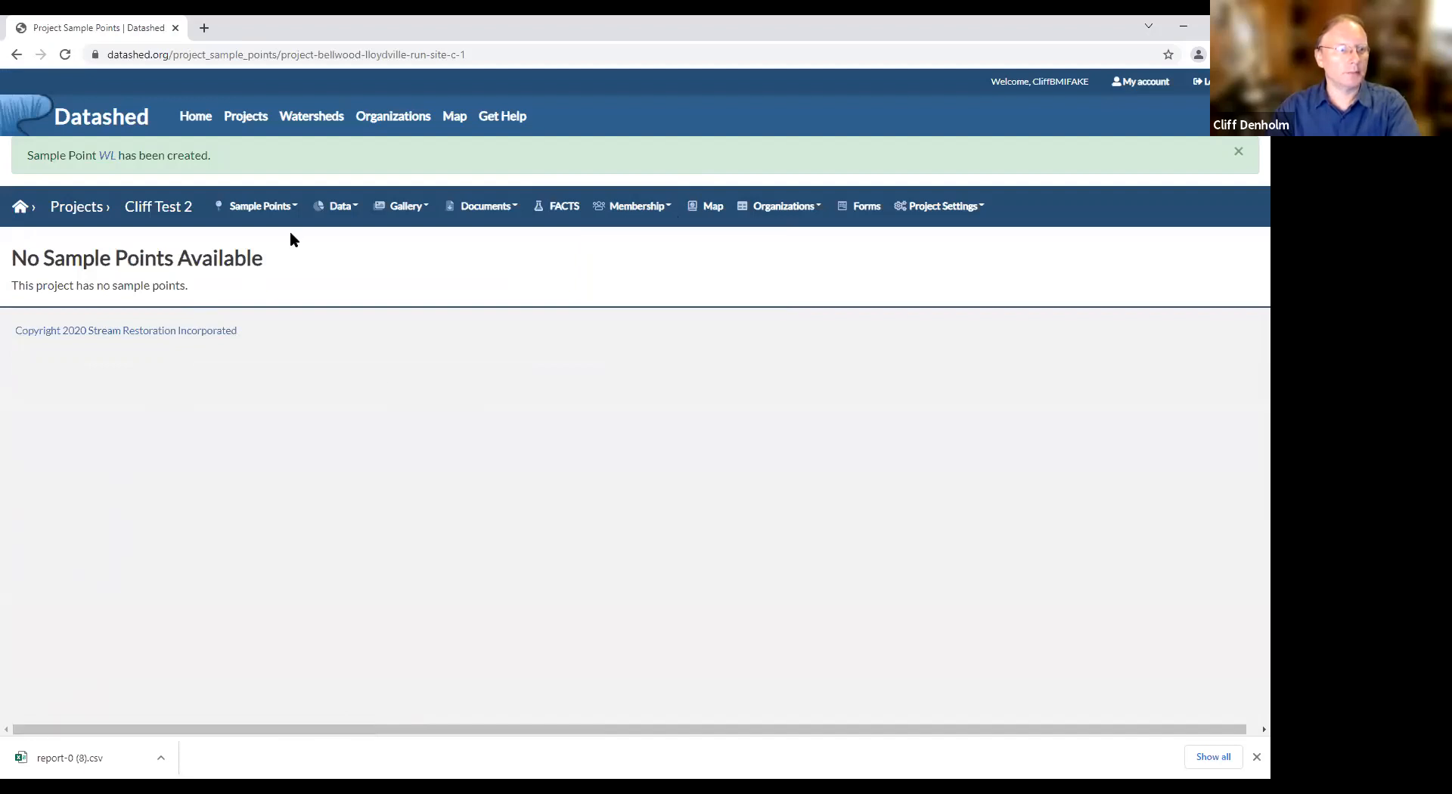
{"action": "left_click", "coordinate": [65, 55]}
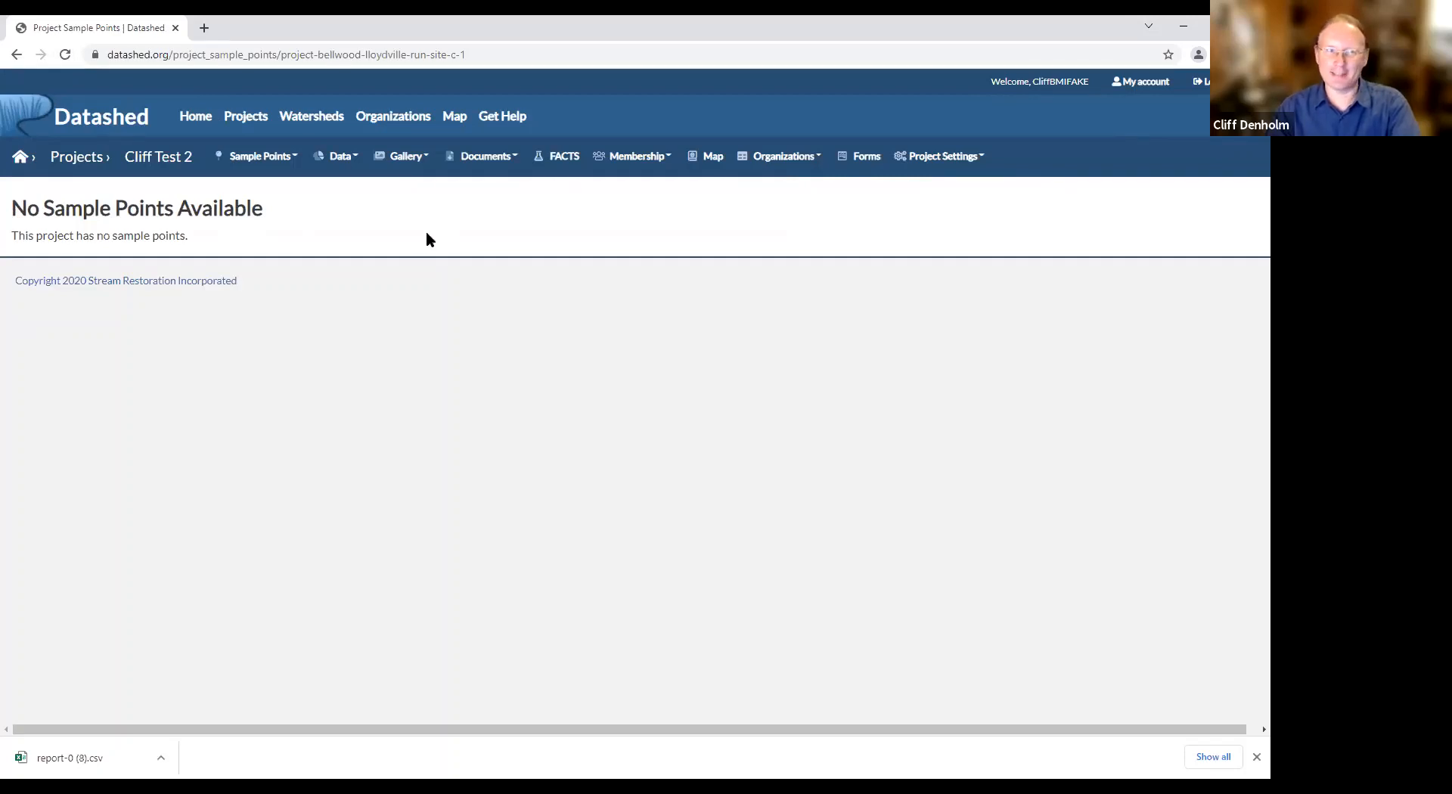
{"action": "left_click", "coordinate": [286, 165]}
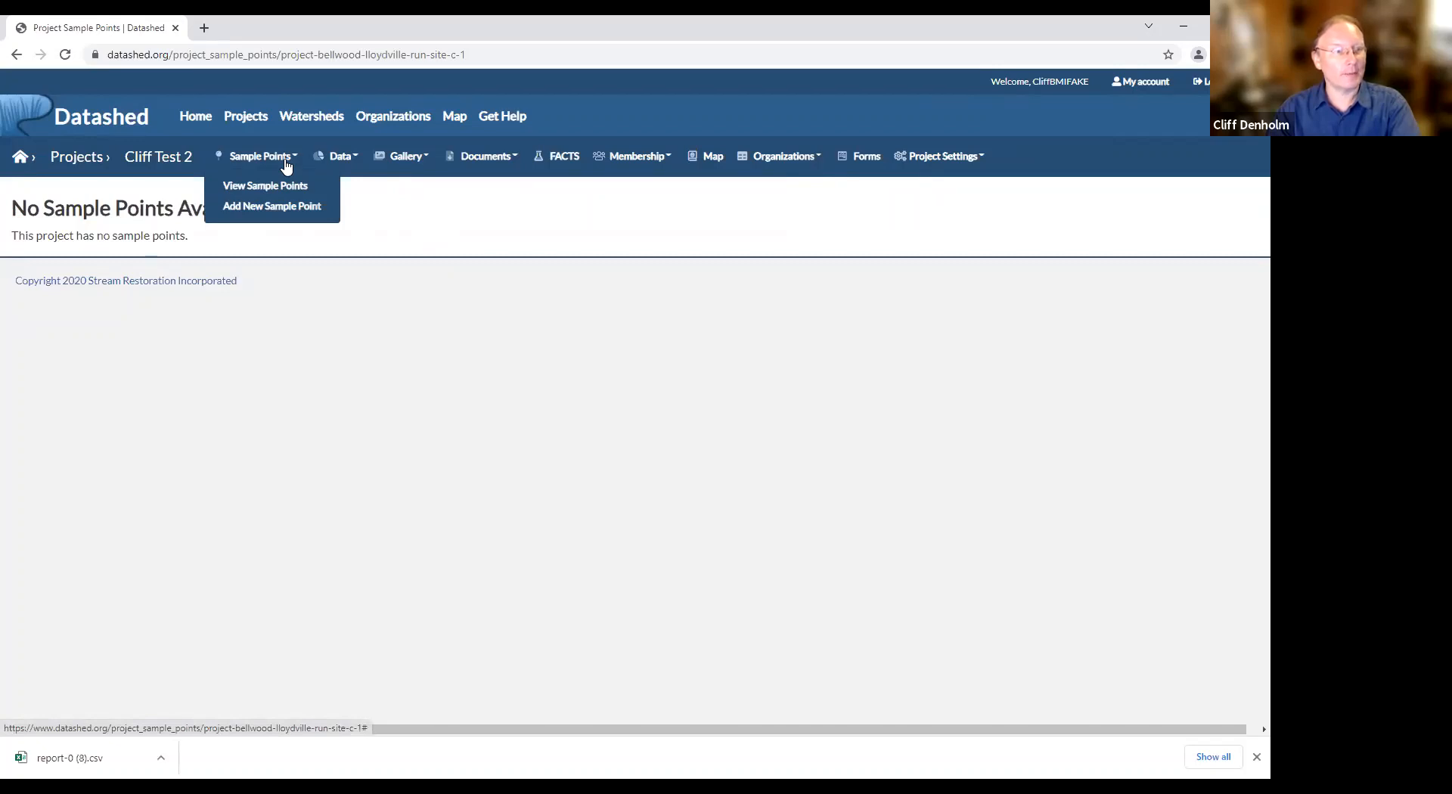
{"action": "left_click", "coordinate": [371, 198]}
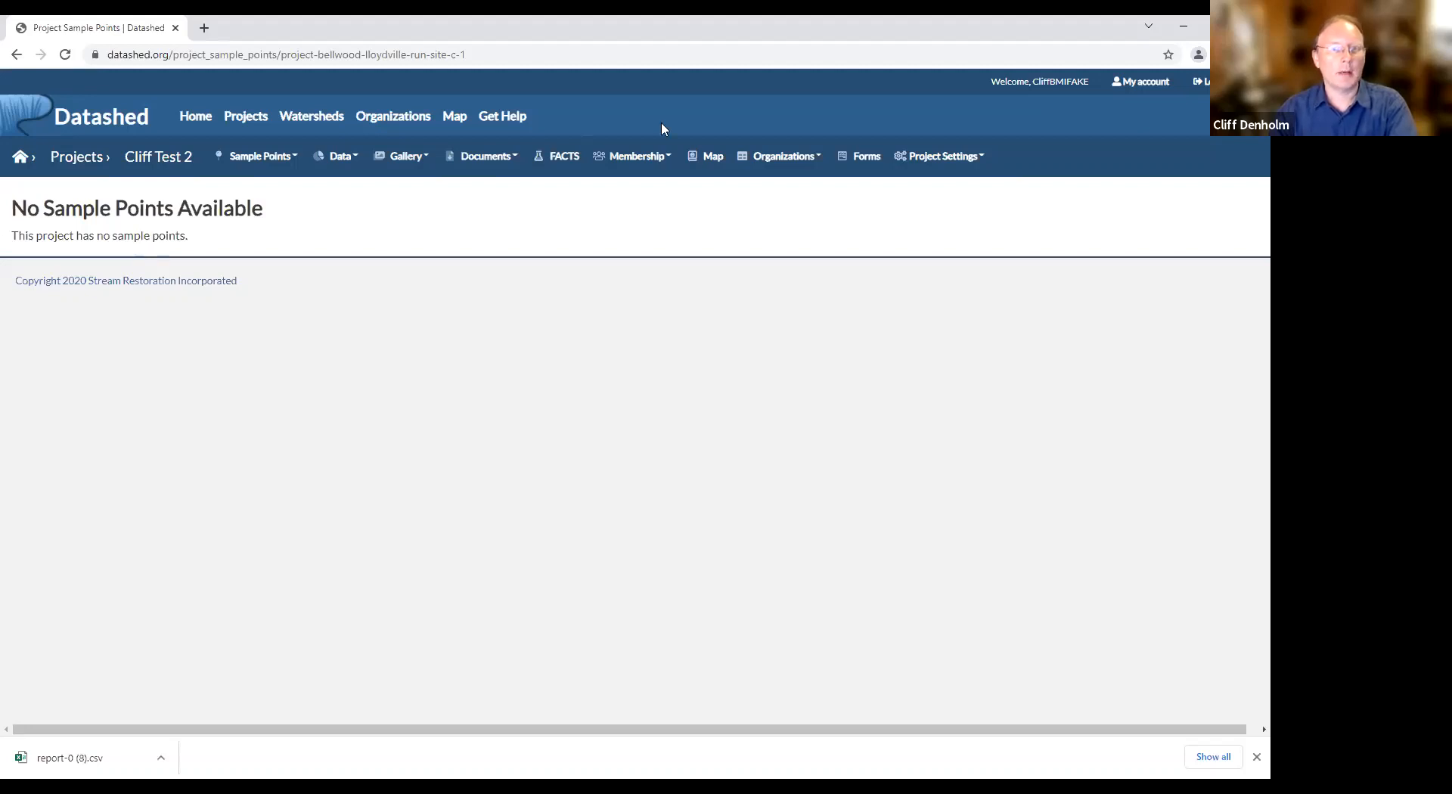
Open the Cliff Test 1 project from the account's project memberships and view its sample points.
{"action": "left_click", "coordinate": [1146, 88]}
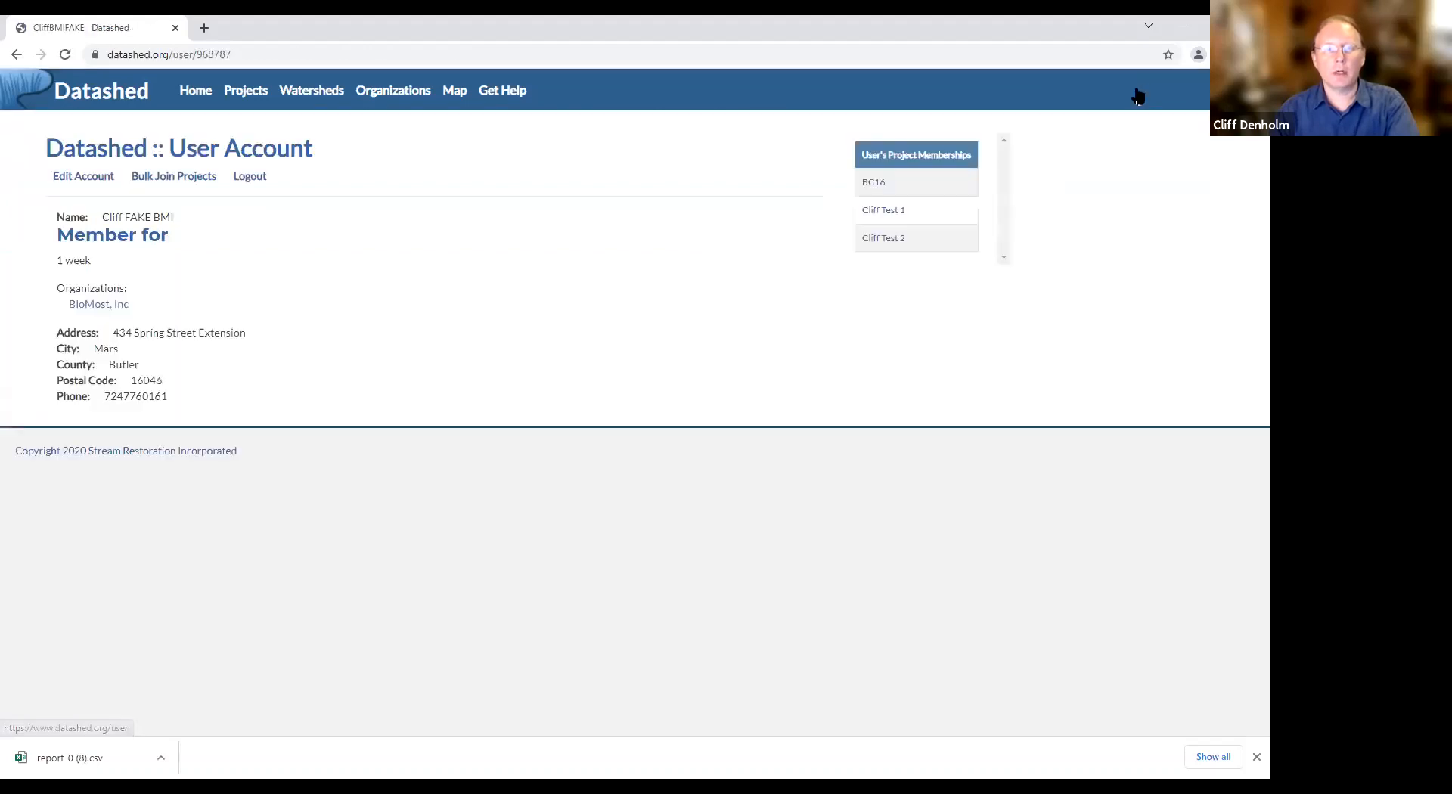
{"action": "left_click", "coordinate": [896, 238]}
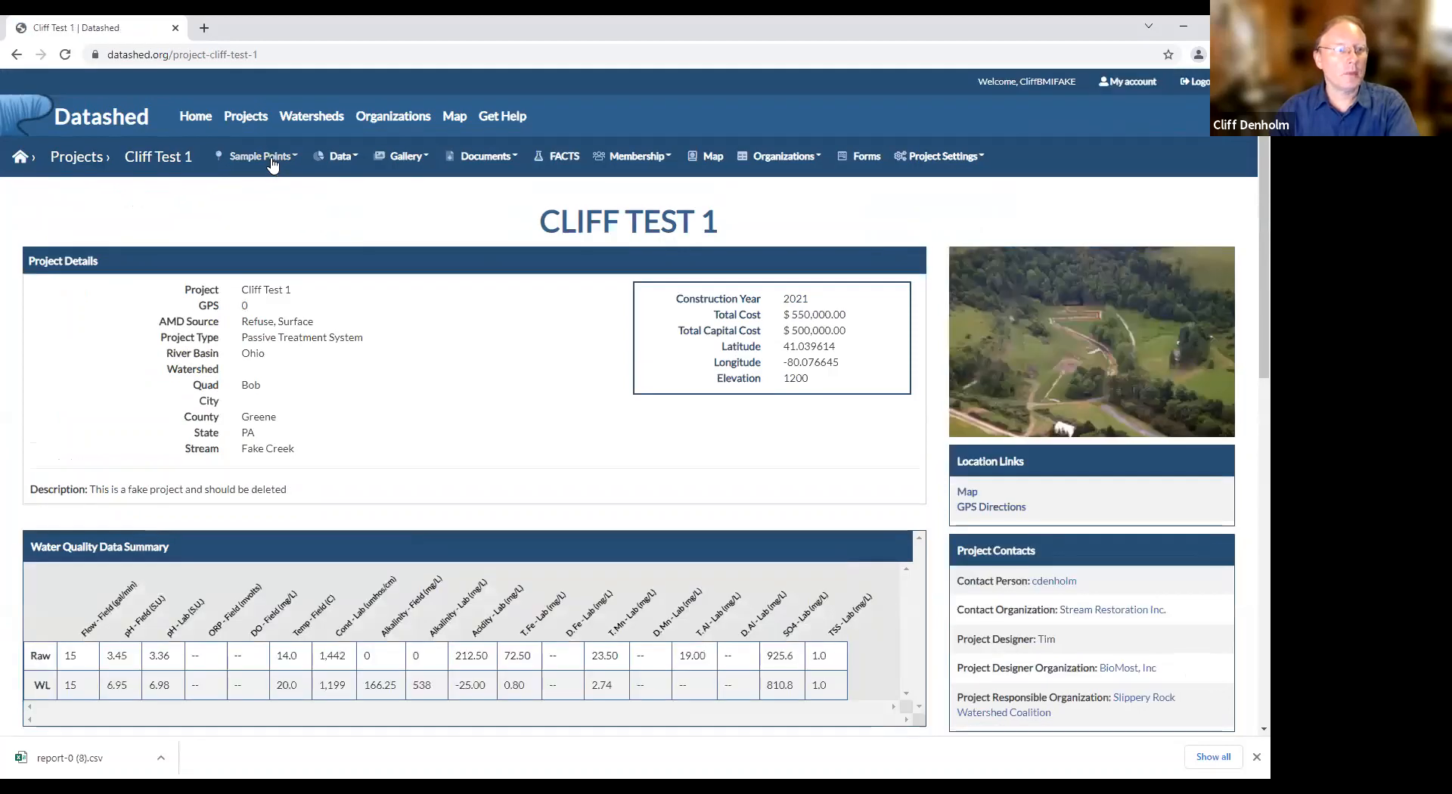
{"action": "left_click", "coordinate": [273, 165]}
{"action": "left_click", "coordinate": [273, 186]}
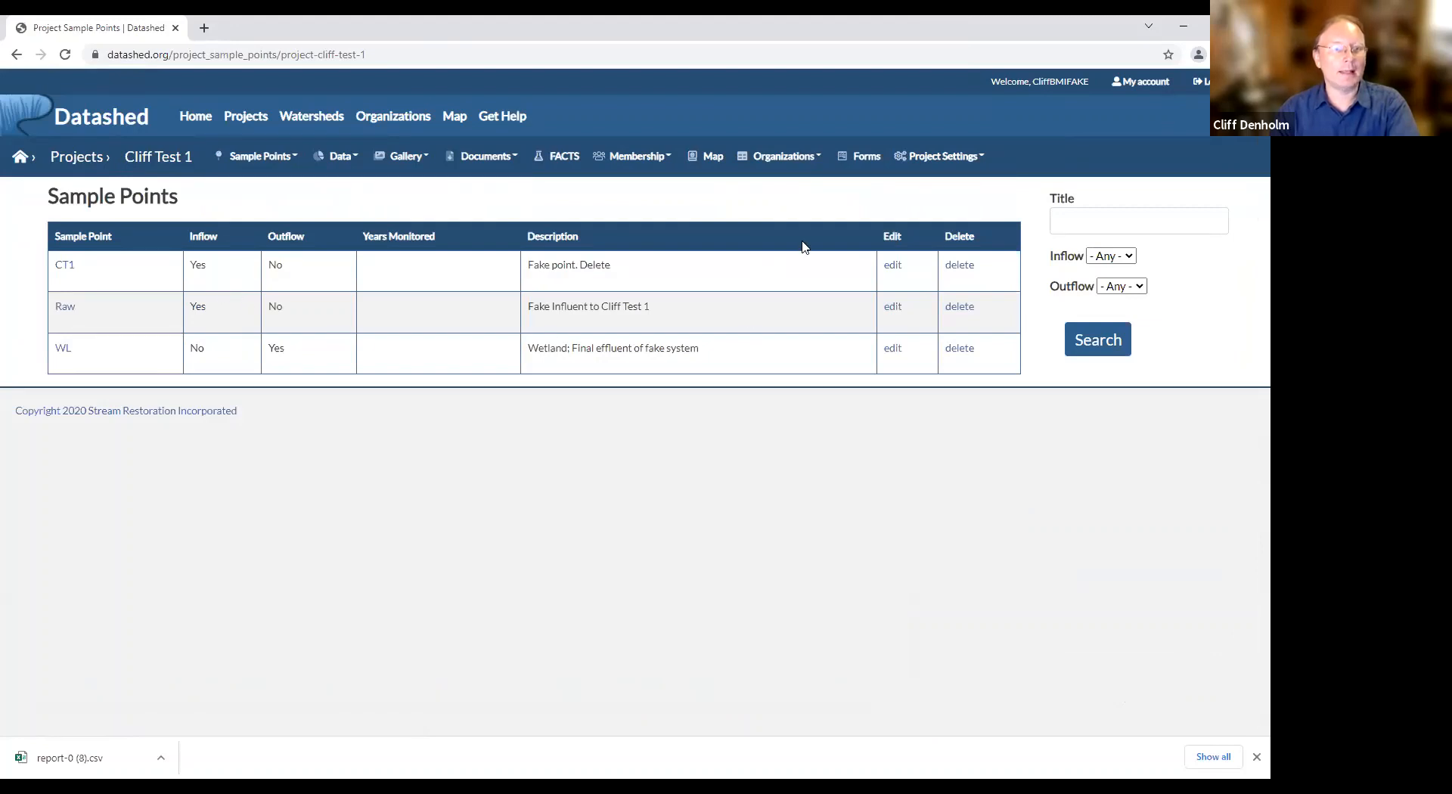
Open the CT1 sample point for editing, look through its form and save it without changes.
{"action": "left_click", "coordinate": [893, 269]}
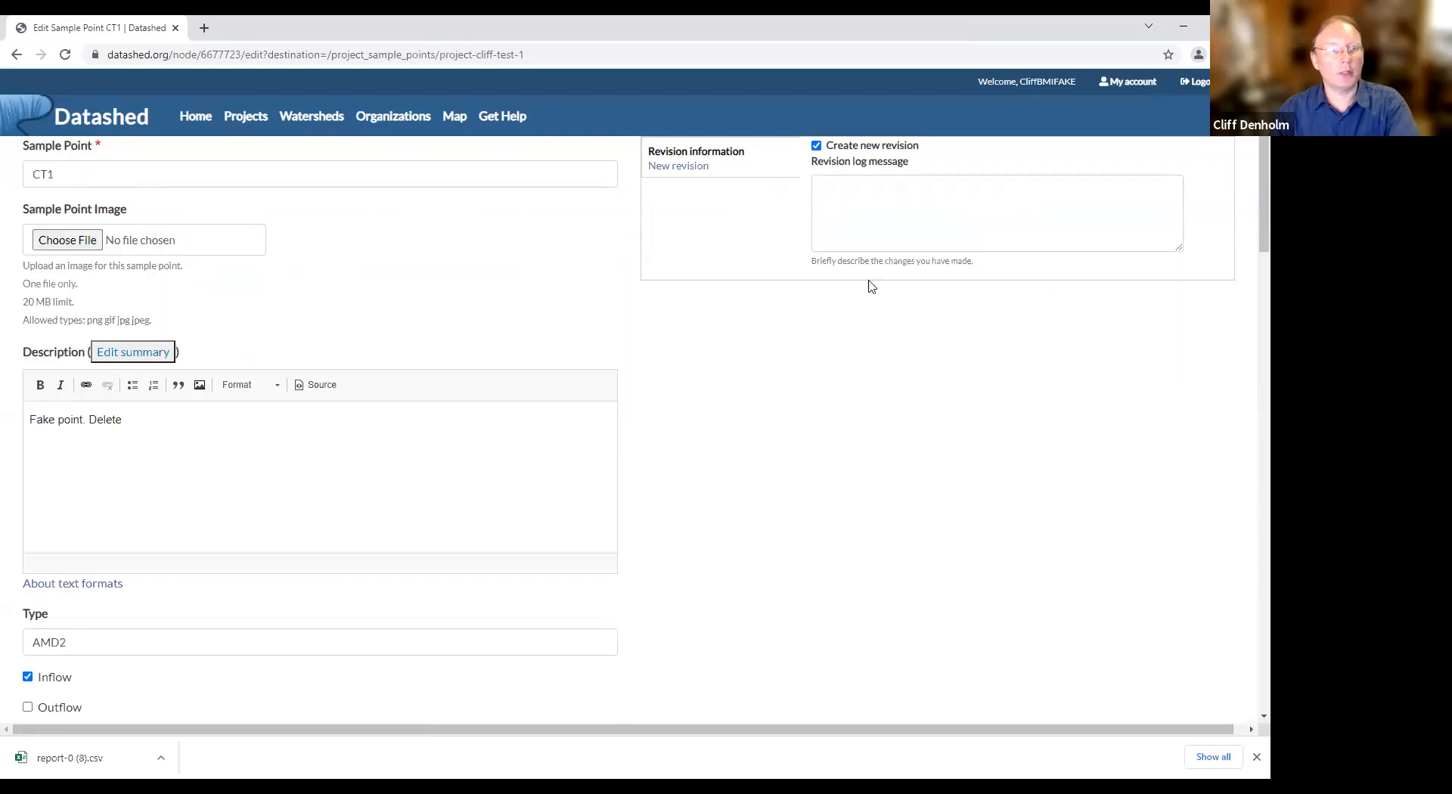
{"action": "scroll", "coordinate": [1197, 247], "scroll_direction": "down", "scroll_amount": 2}
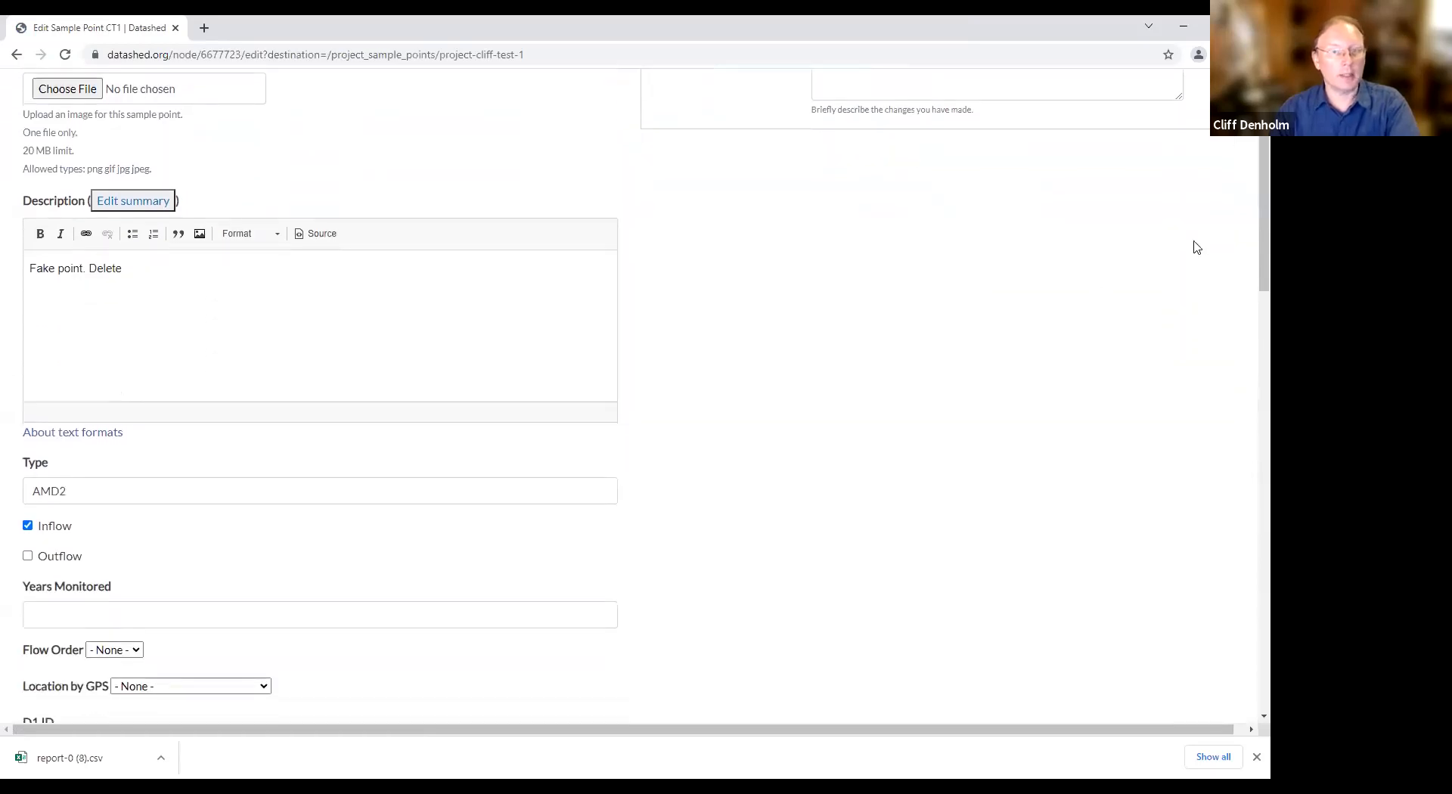
{"action": "scroll", "coordinate": [1246, 219], "scroll_direction": "down", "scroll_amount": 13}
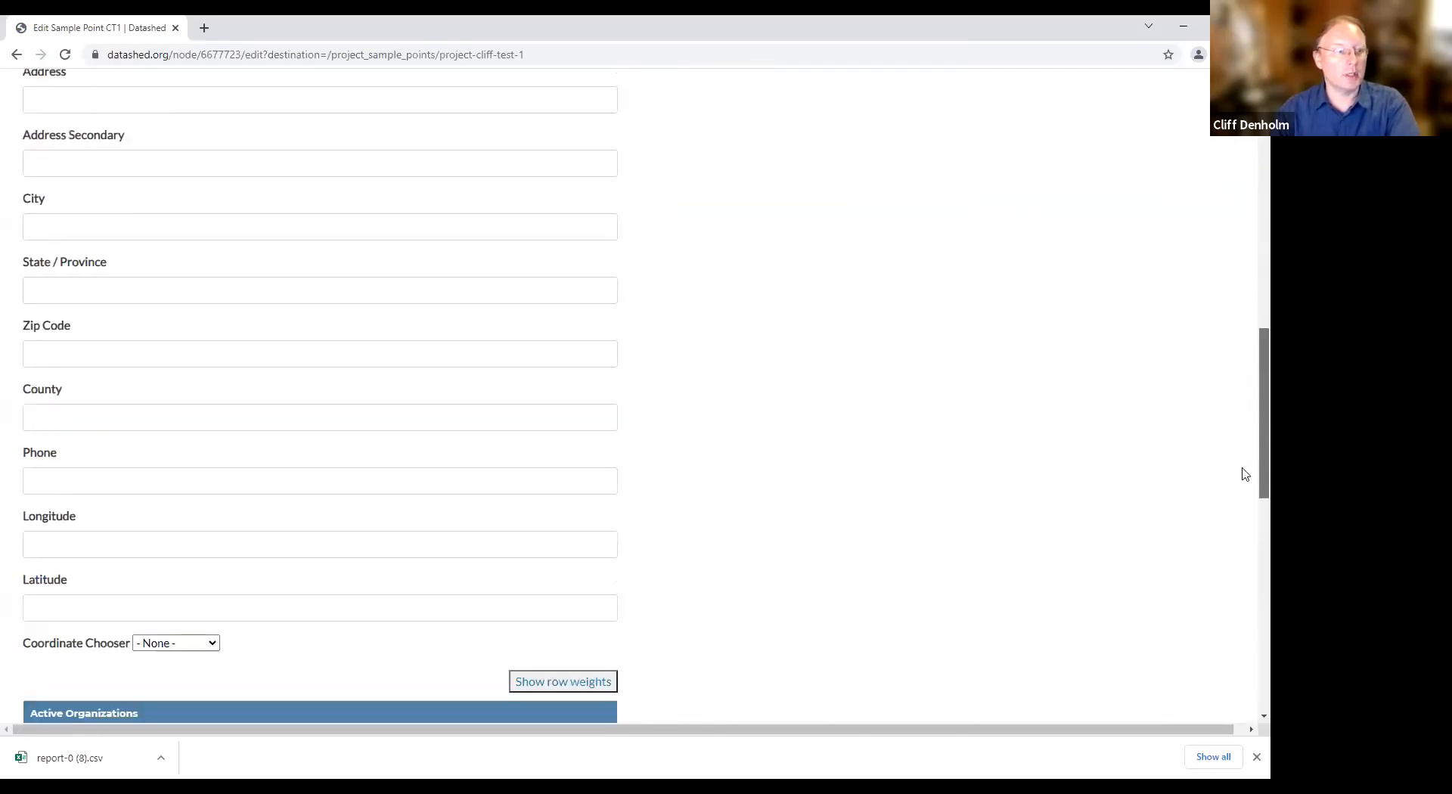
{"action": "scroll", "coordinate": [1222, 587], "scroll_direction": "down", "scroll_amount": 8}
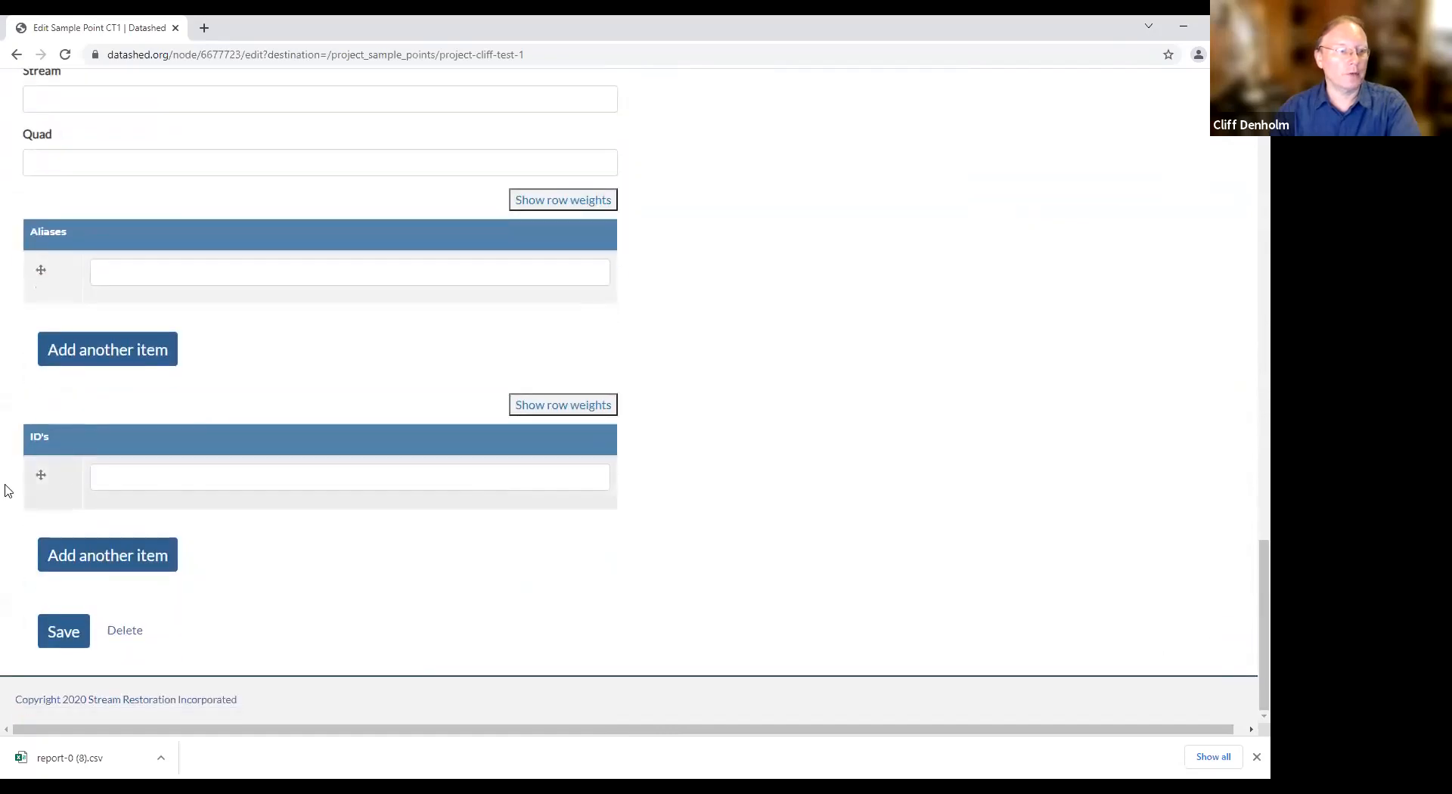
{"action": "left_click", "coordinate": [63, 635]}
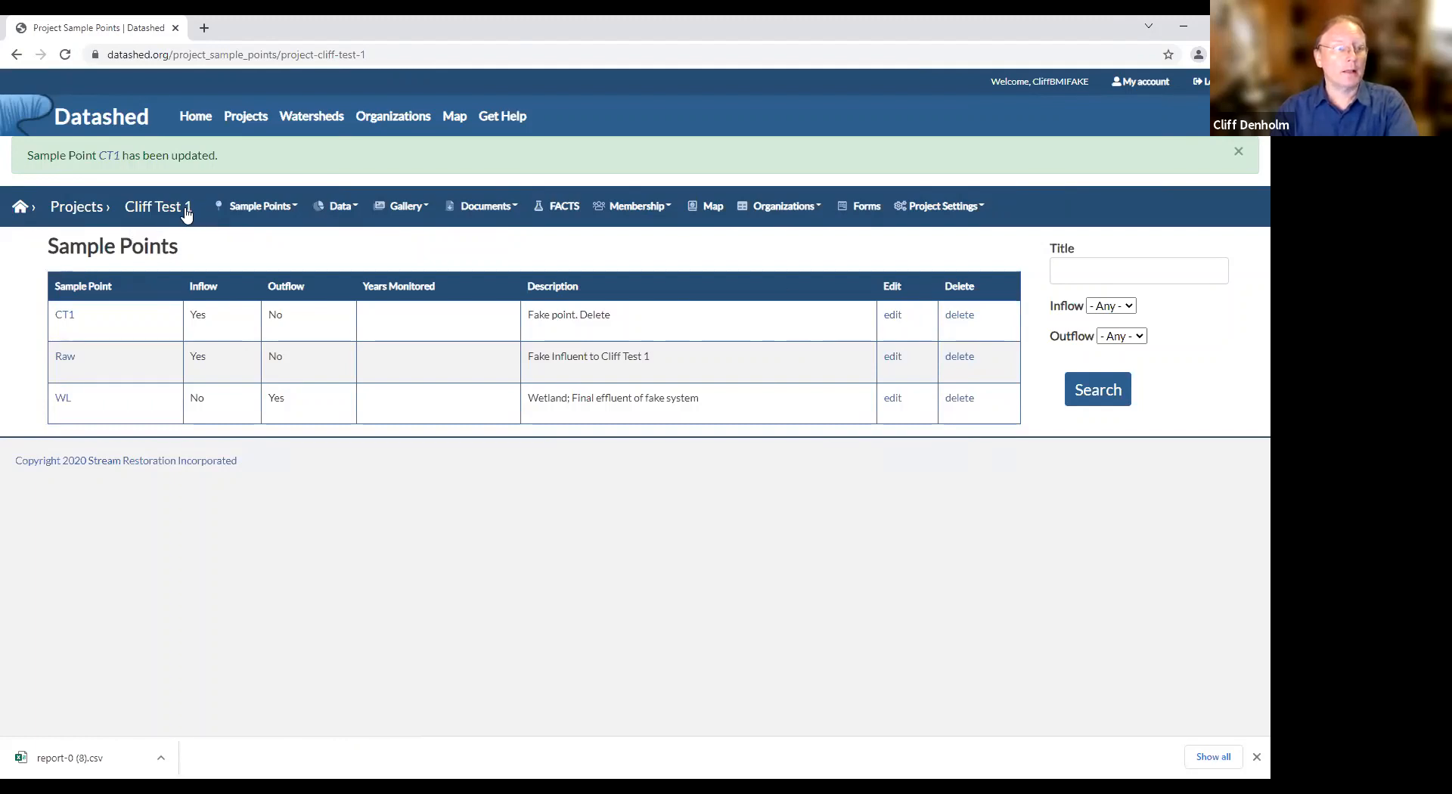
Open the Cliff Test 2 project from the account's project memberships and view its sample points.
{"action": "left_click", "coordinate": [1142, 87]}
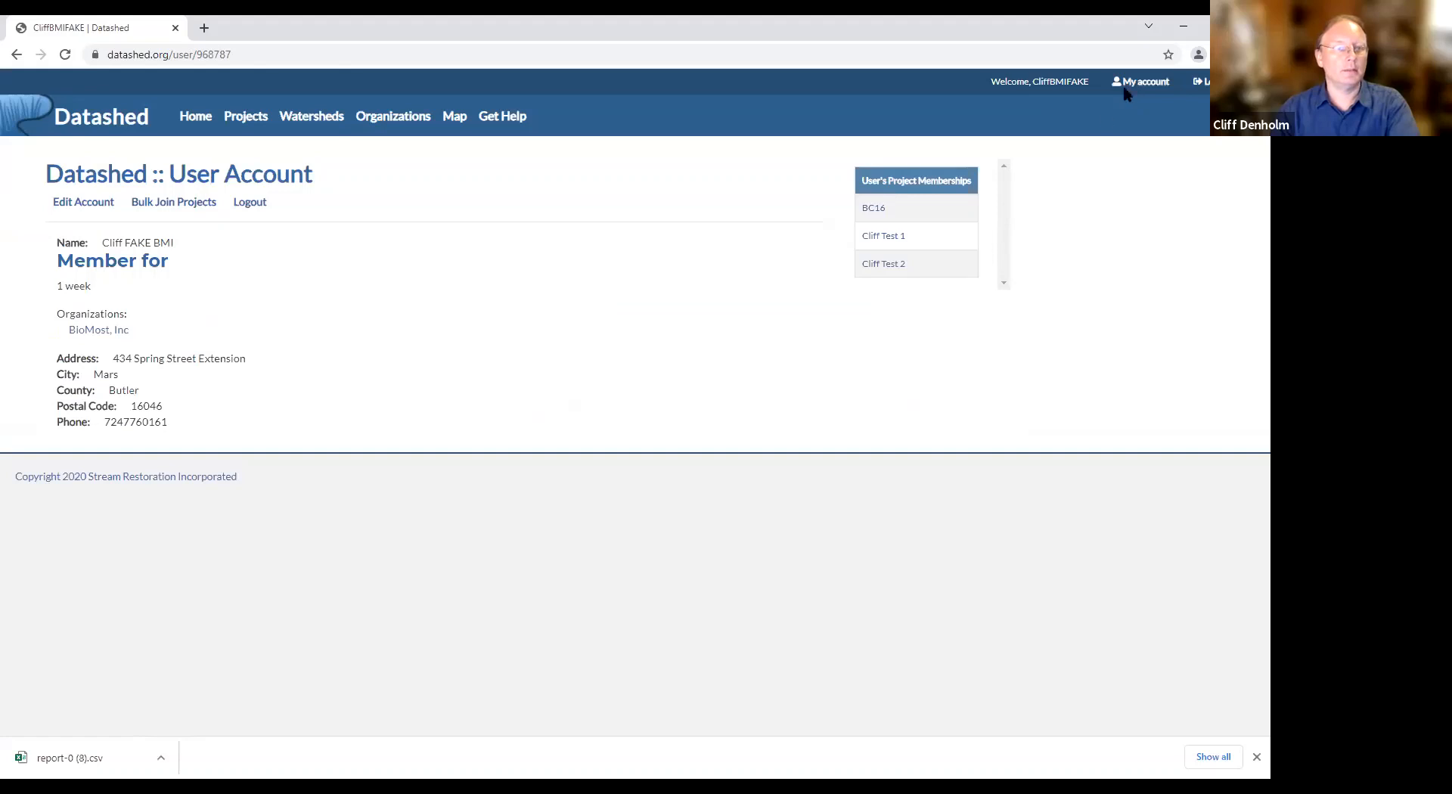
{"action": "left_click", "coordinate": [883, 264]}
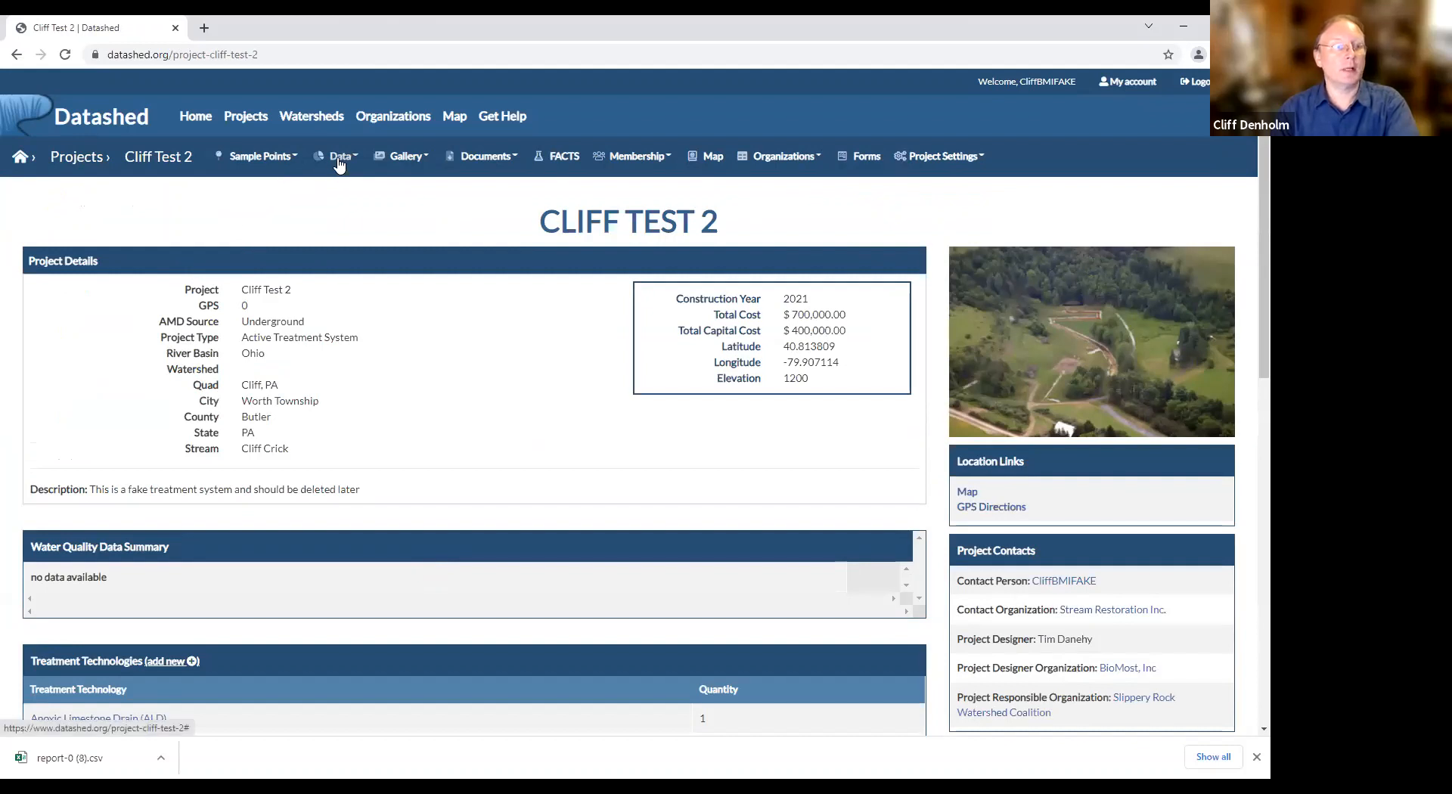
{"action": "left_click", "coordinate": [282, 155]}
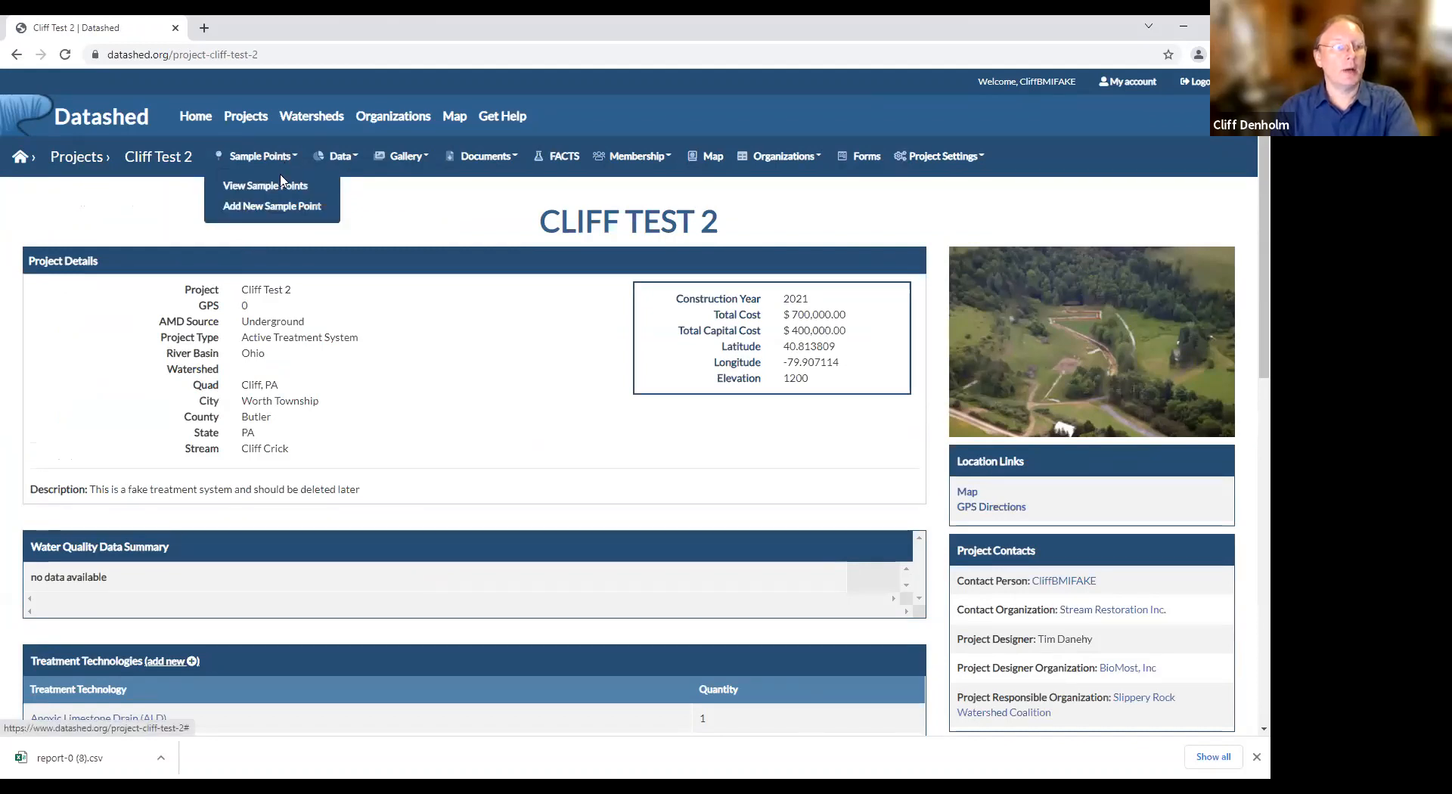
{"action": "left_click", "coordinate": [261, 189]}
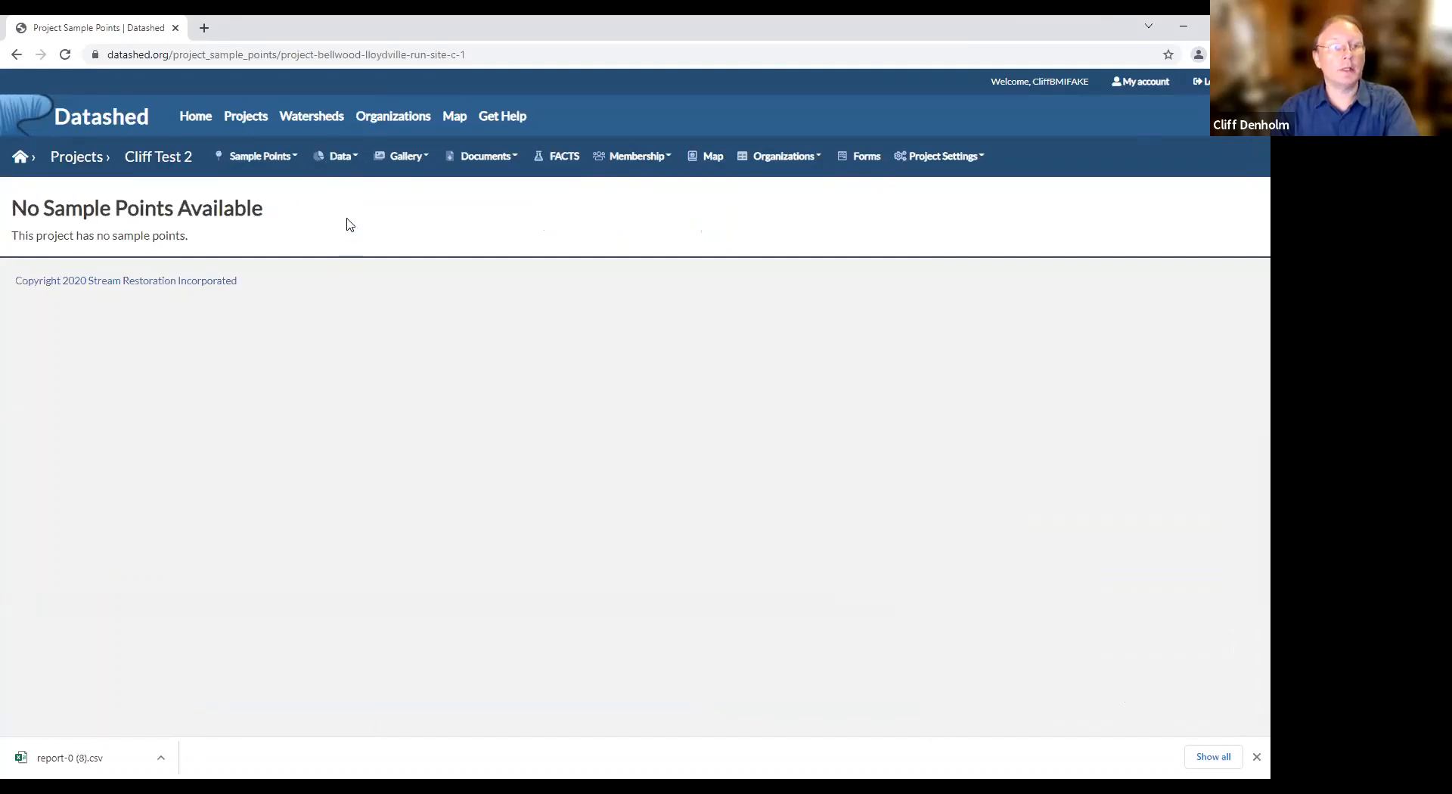
Open the CSV water quality data import page for Cliff Test 2 and read its general guidelines.
{"action": "left_click", "coordinate": [342, 160]}
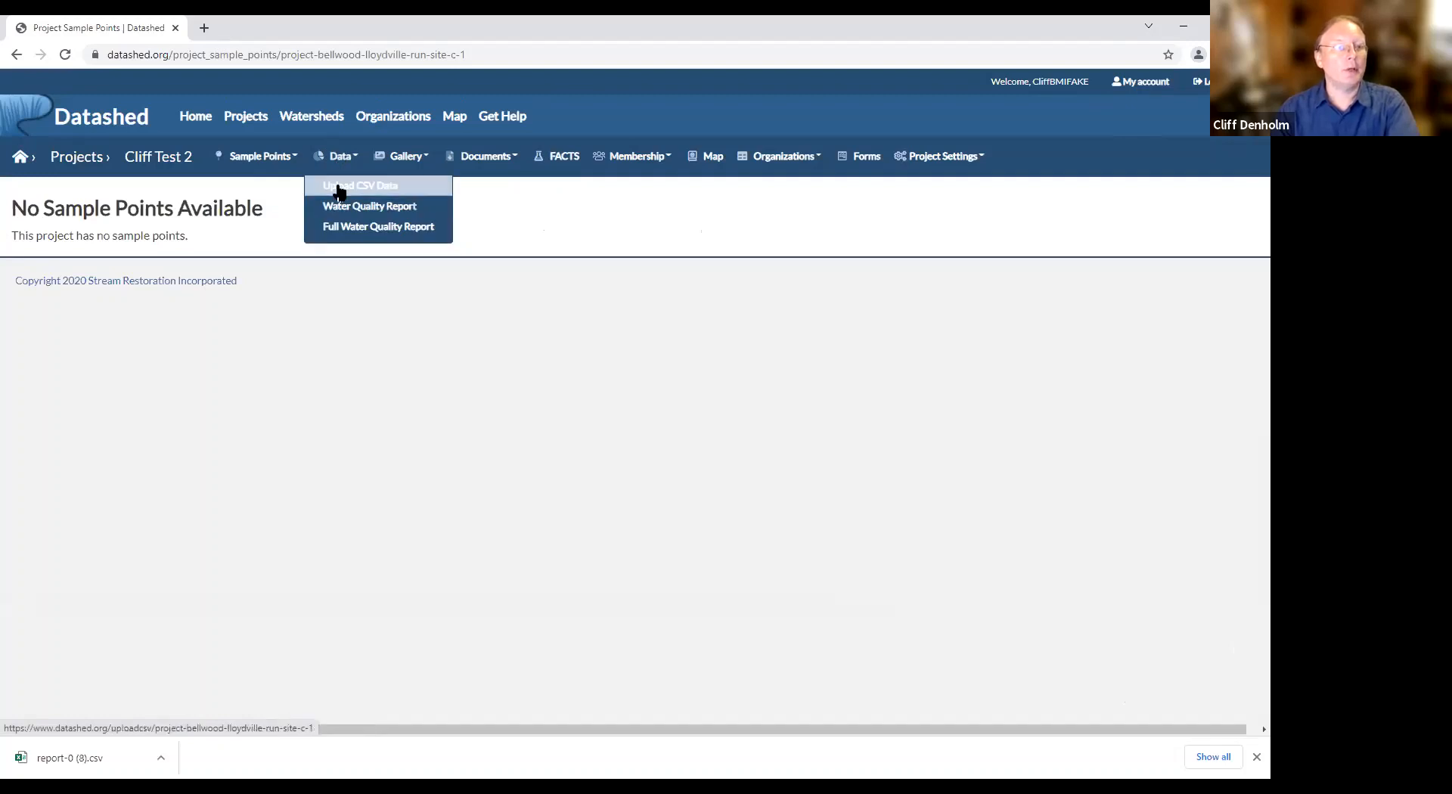
{"action": "left_click", "coordinate": [338, 189]}
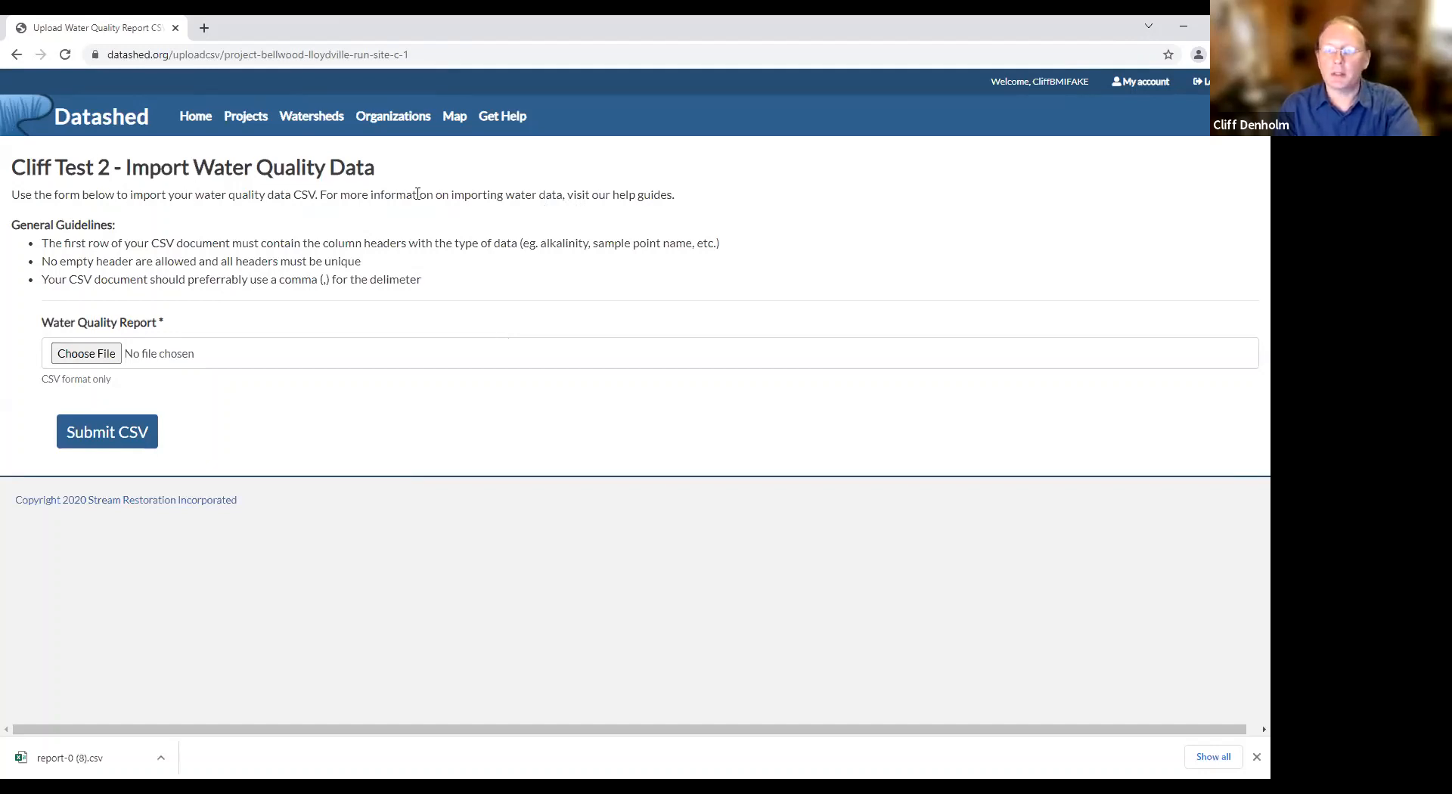
{"action": "left_click", "coordinate": [735, 80]}
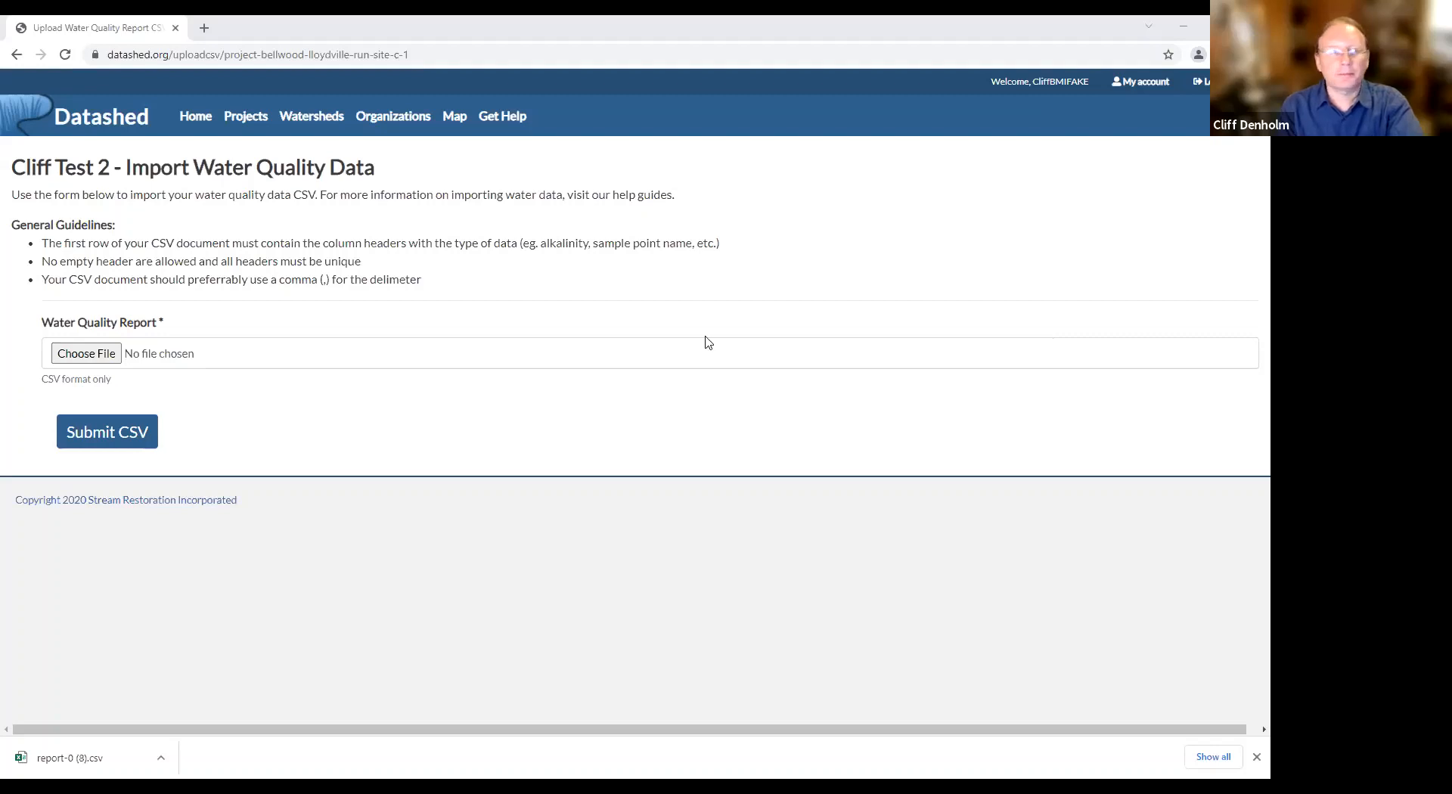
Switch to the Fake Data 1A workbook in Excel and examine the row 1 column headers, from sample point and date through flow, pH and conductivity.
{"action": "key", "text": "alt+Tab"}
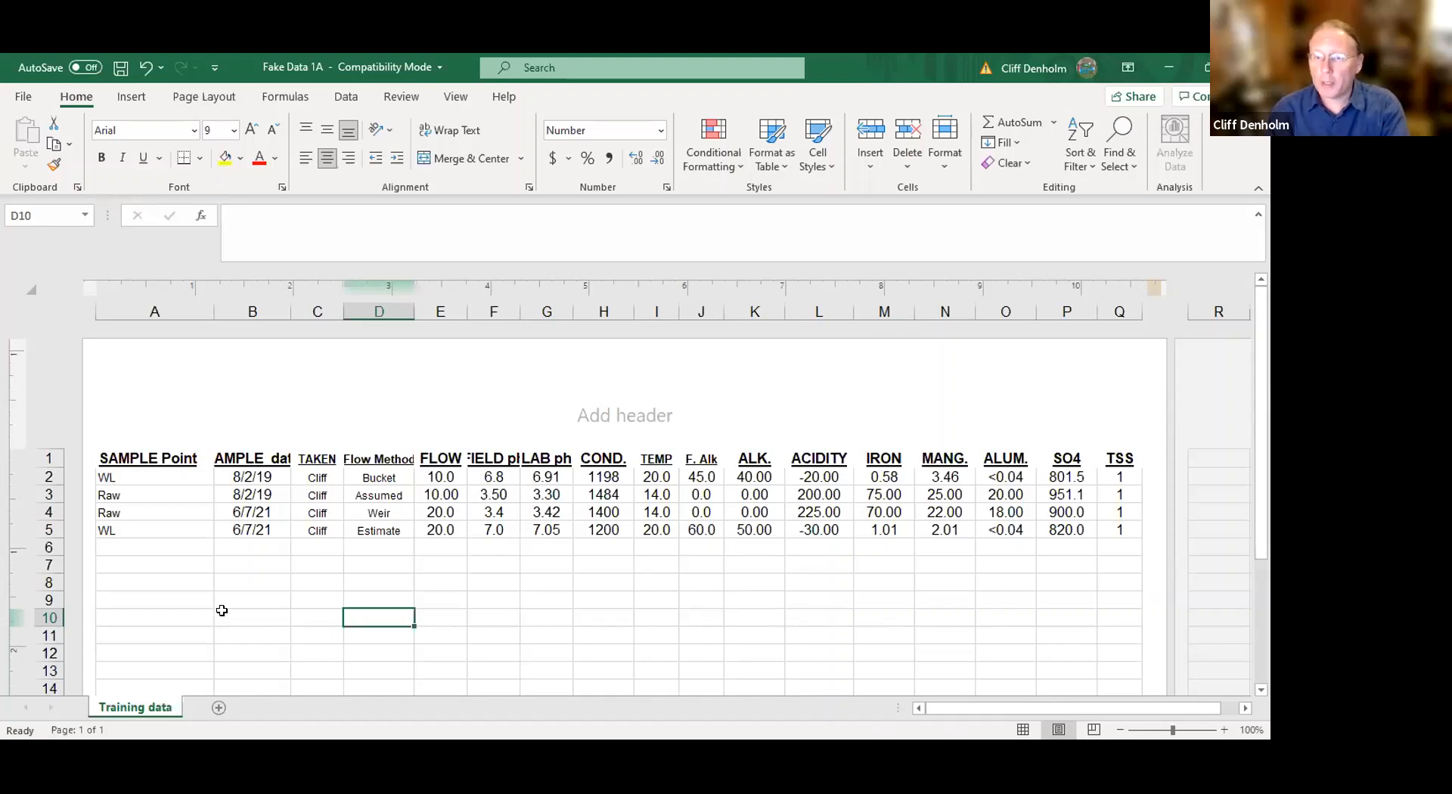
{"action": "left_click", "coordinate": [178, 596]}
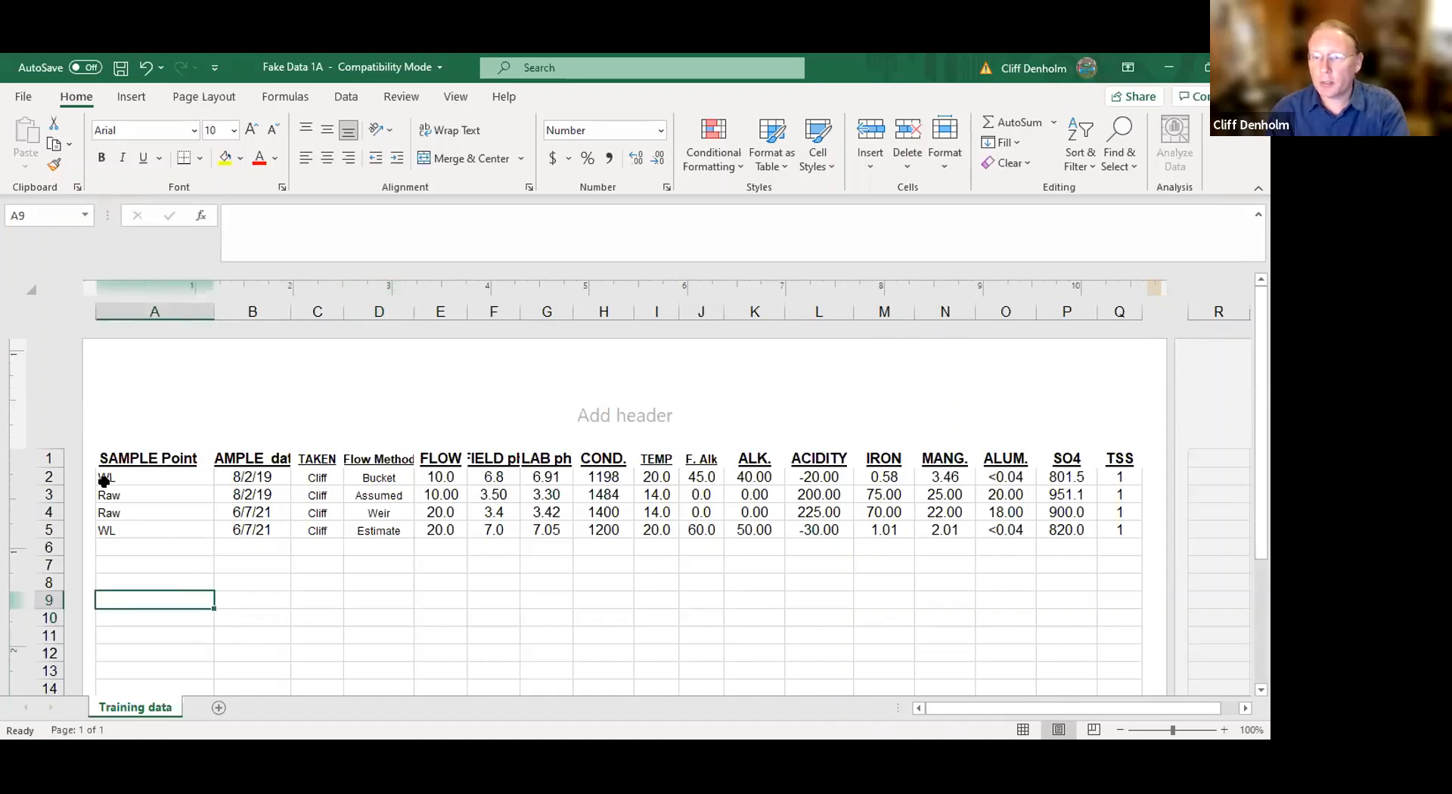
{"action": "left_click", "coordinate": [102, 457]}
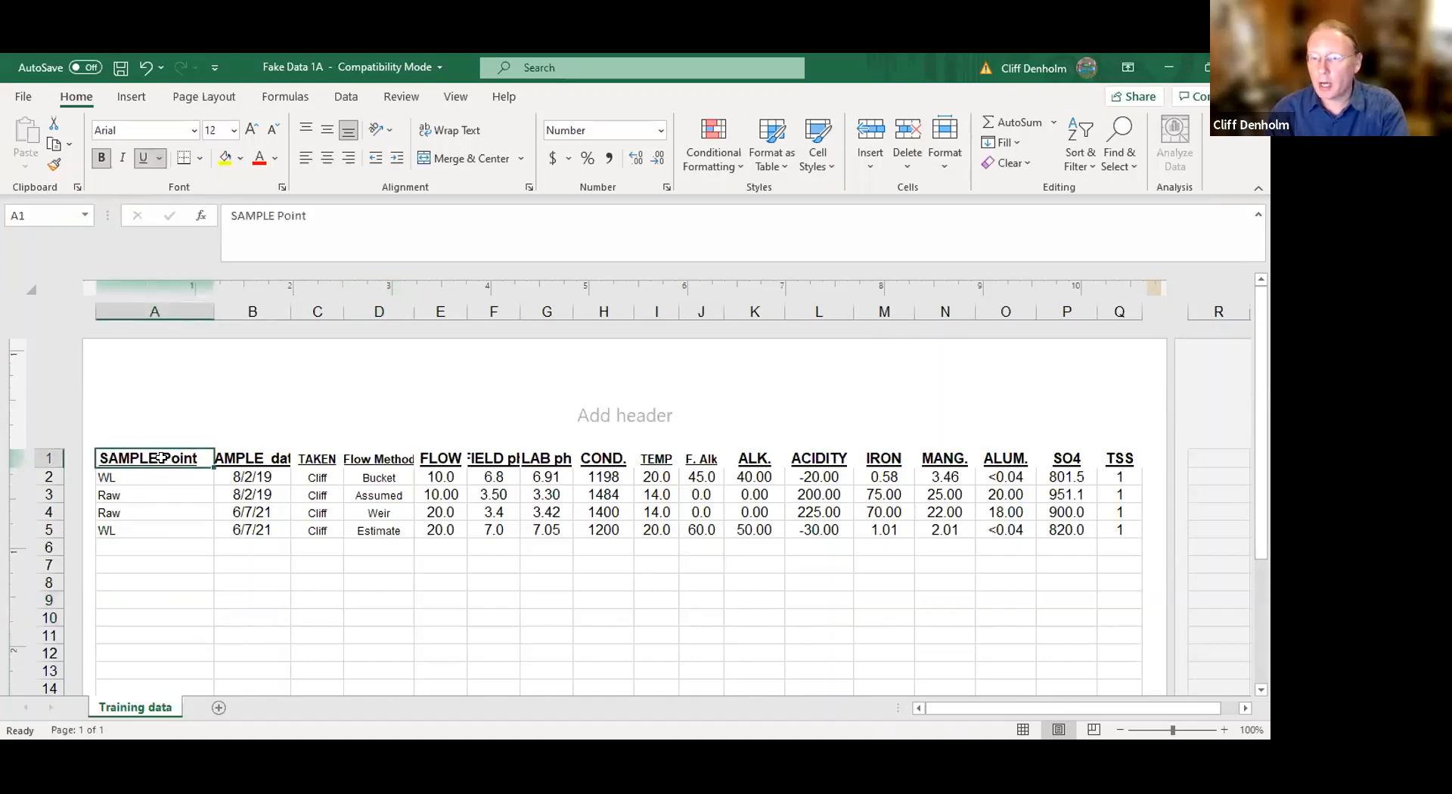
{"action": "left_click", "coordinate": [246, 462]}
{"action": "left_click", "coordinate": [353, 459]}
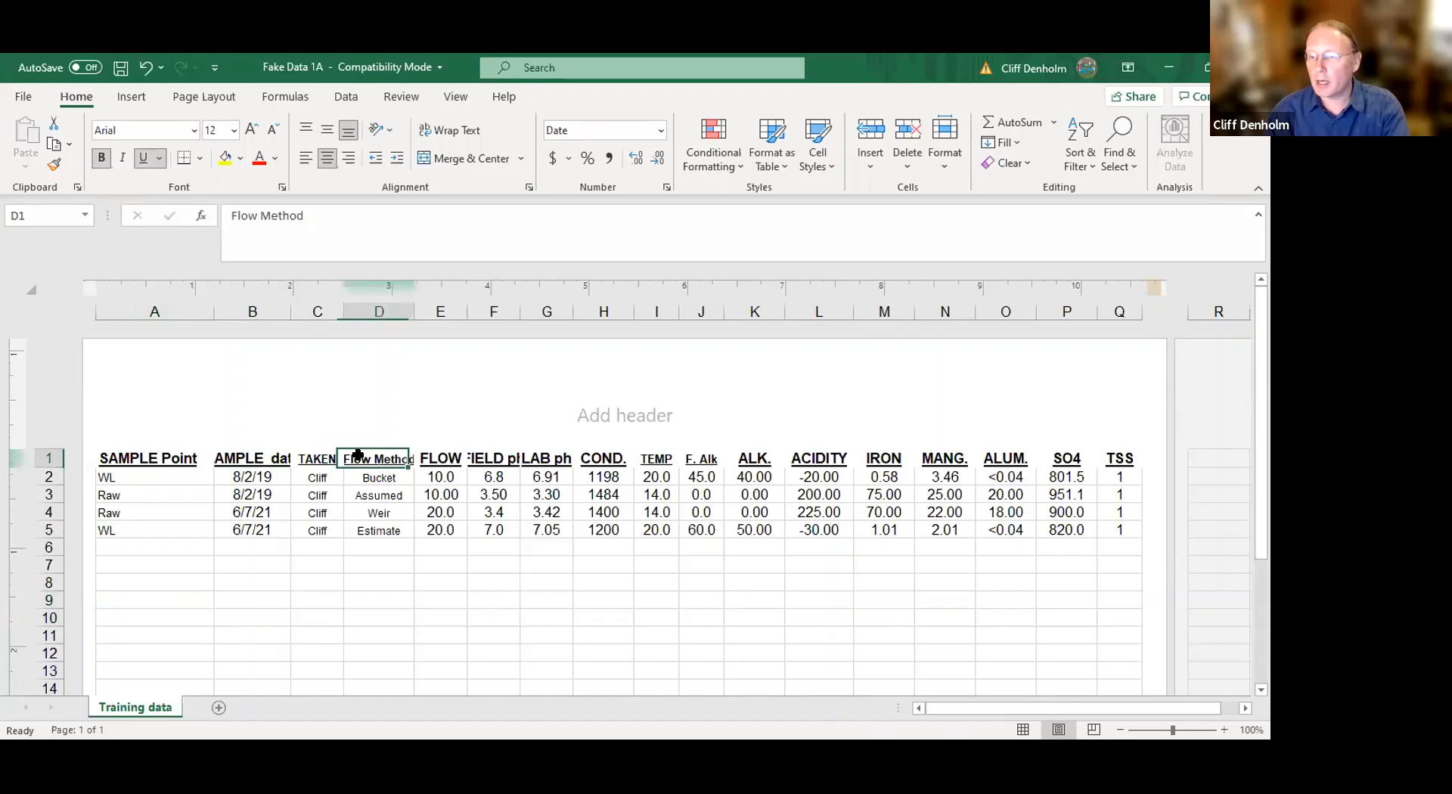
{"action": "left_click", "coordinate": [473, 460]}
{"action": "left_click", "coordinate": [589, 453]}
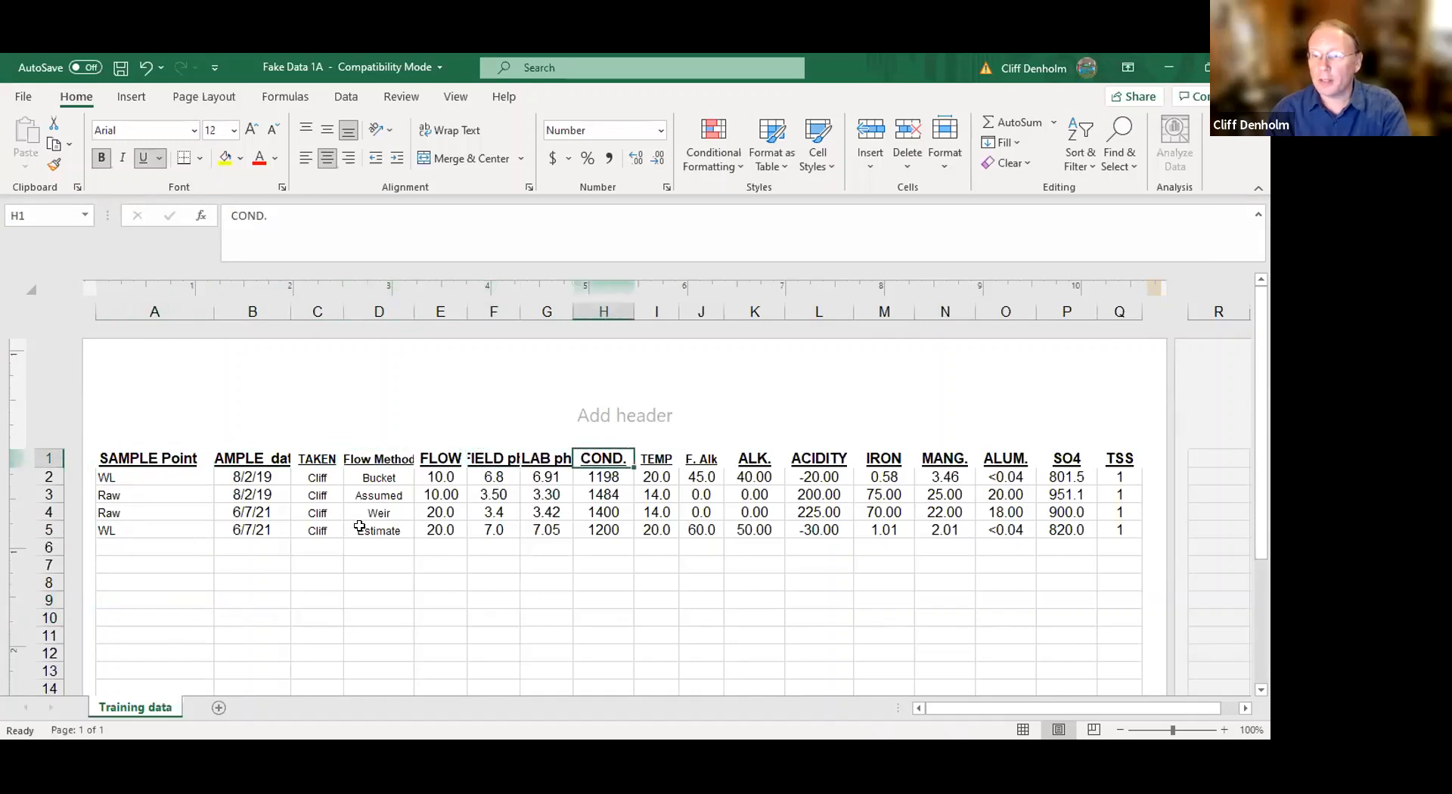
{"action": "left_click", "coordinate": [371, 462]}
{"action": "left_click", "coordinate": [557, 455]}
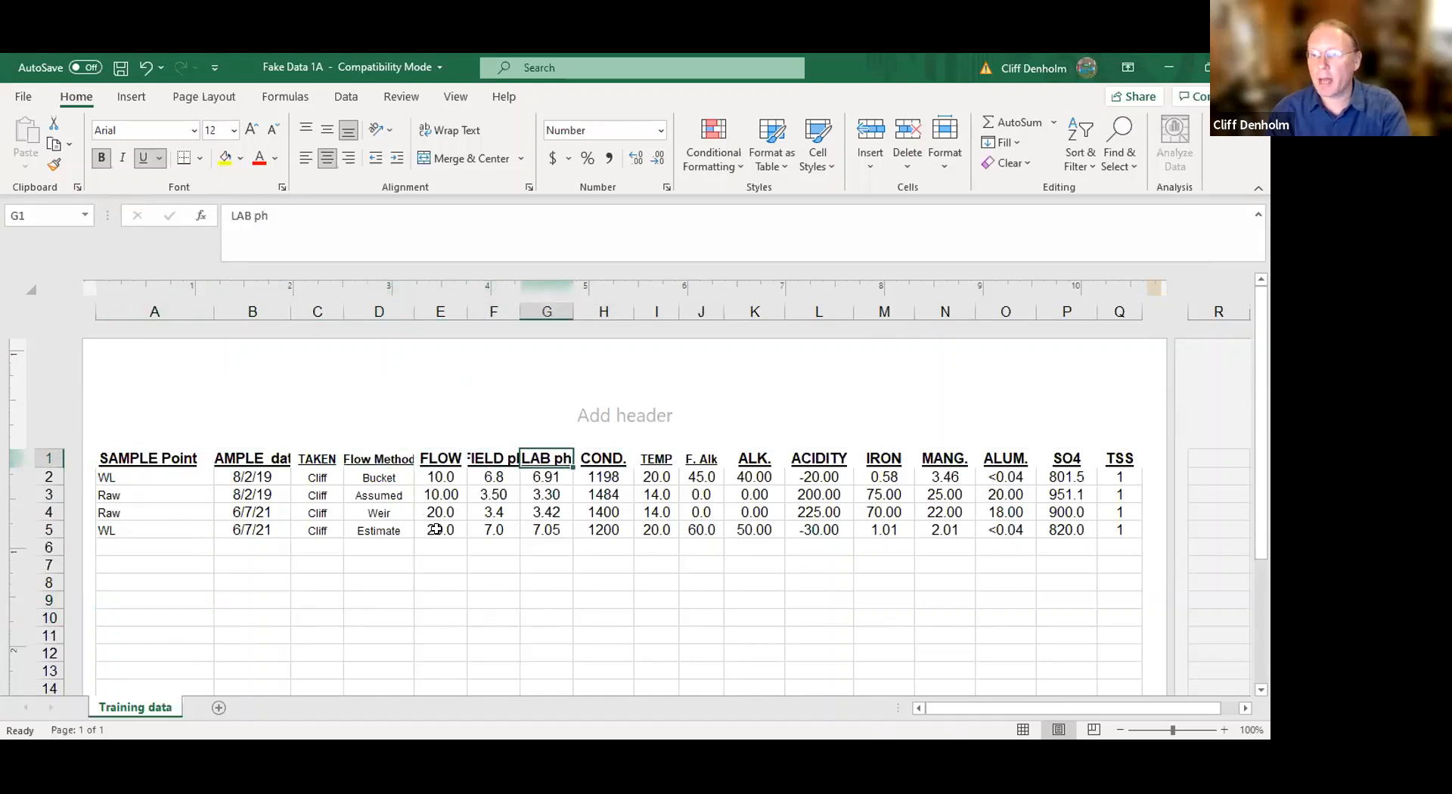
{"action": "left_click", "coordinate": [479, 583]}
{"action": "left_click", "coordinate": [456, 461]}
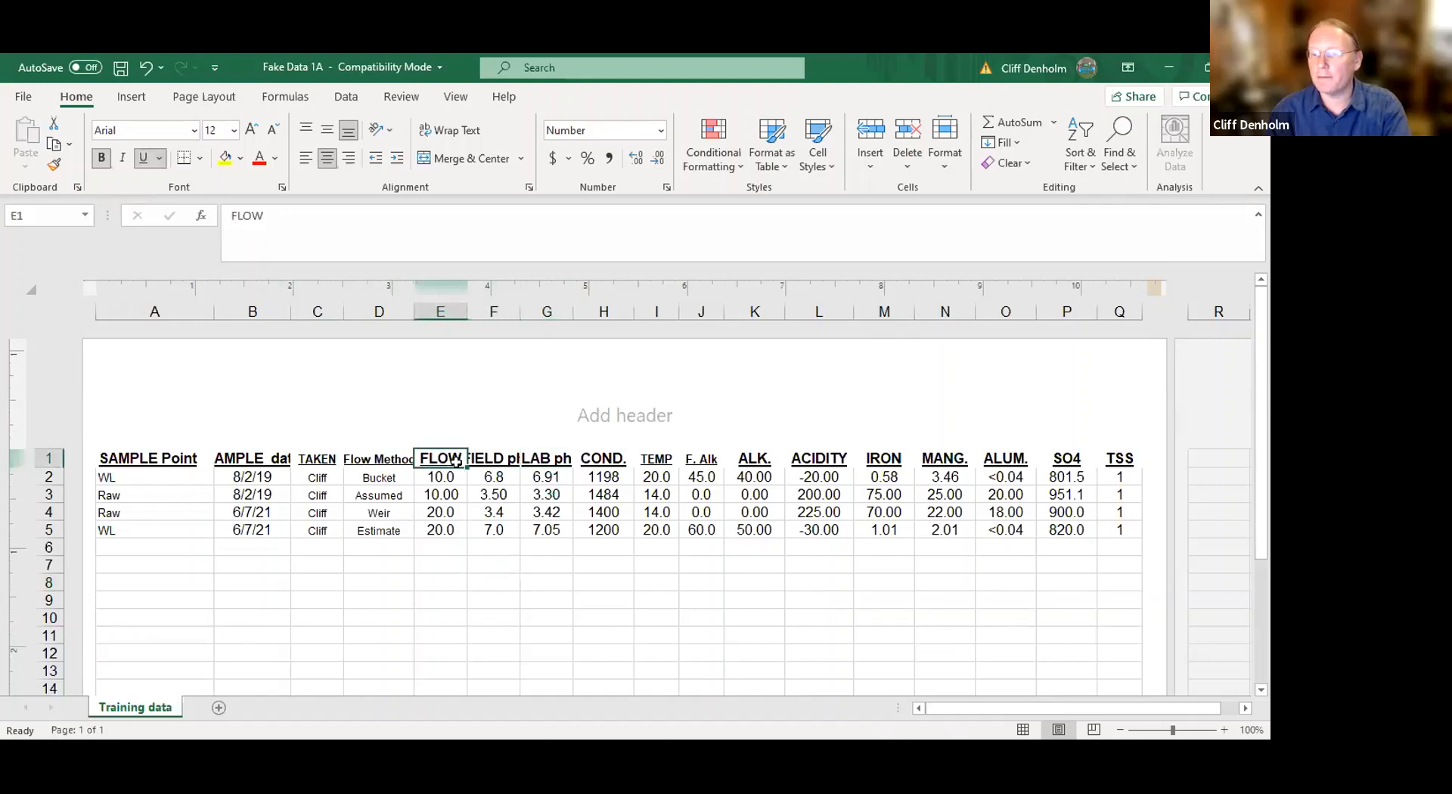
{"action": "left_click", "coordinate": [491, 453]}
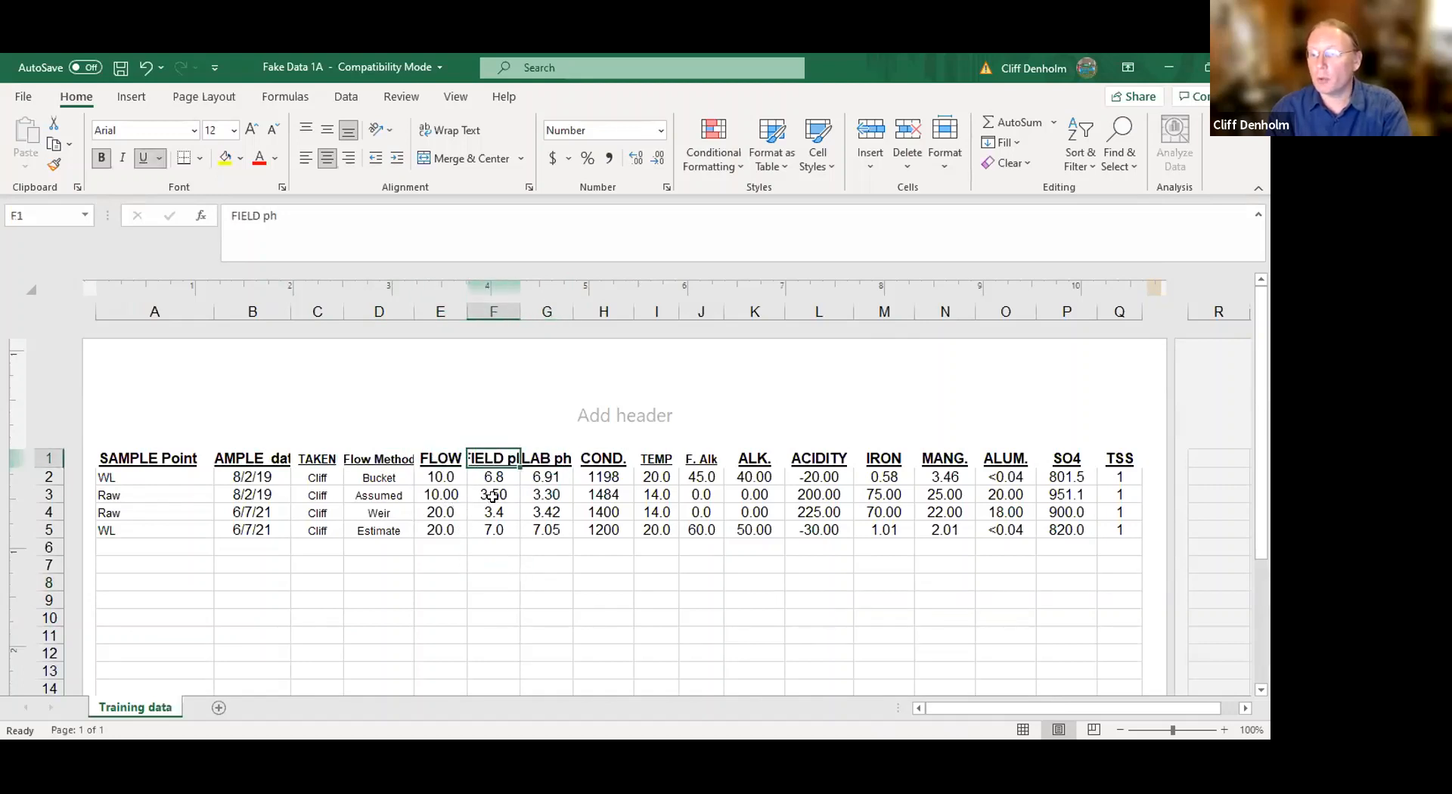
{"action": "left_click", "coordinate": [485, 614]}
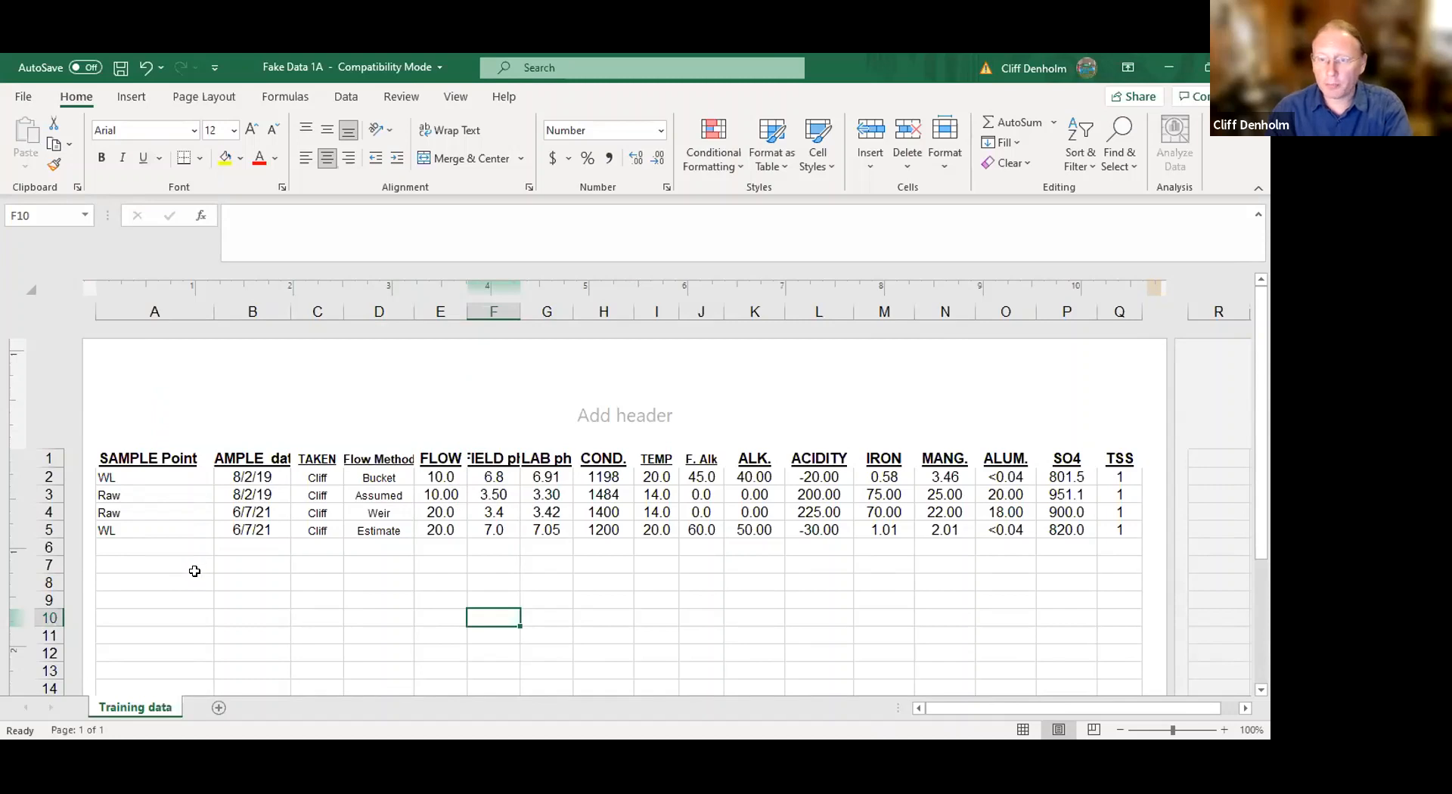
Examine the SAMPLE Point header in cell A1 and the sample point names listed beneath it.
{"action": "left_click", "coordinate": [163, 546]}
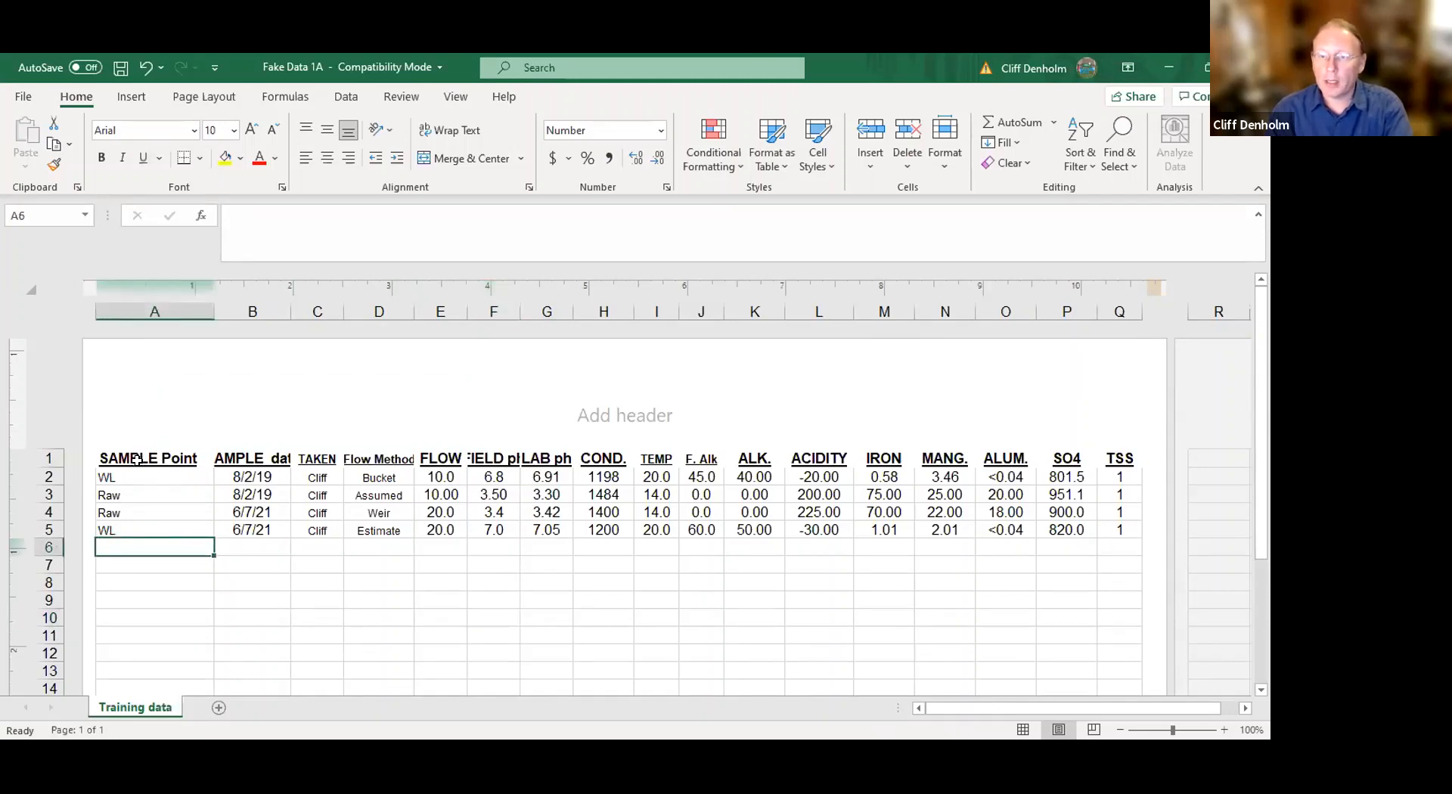
{"action": "left_click", "coordinate": [129, 583]}
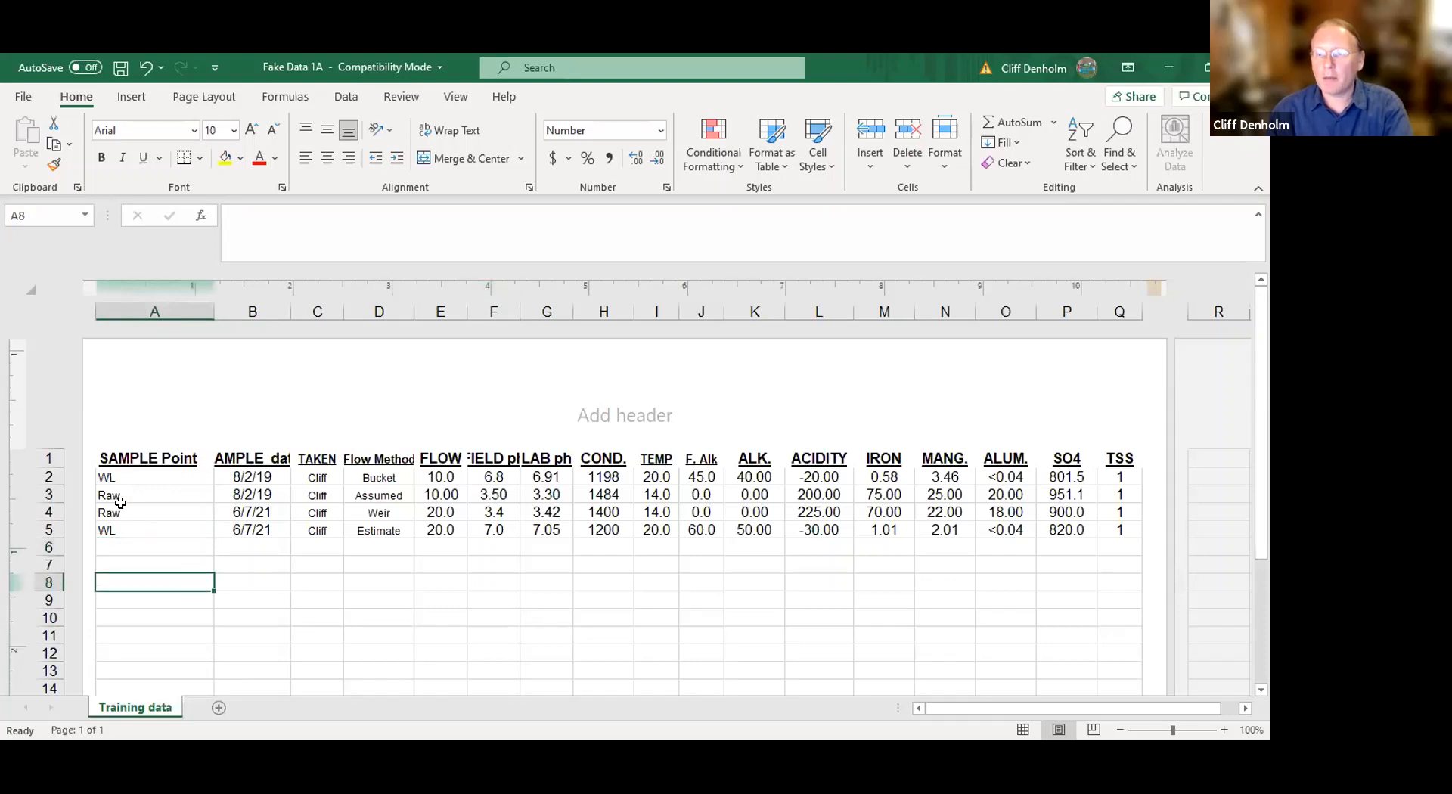
{"action": "left_click", "coordinate": [116, 459]}
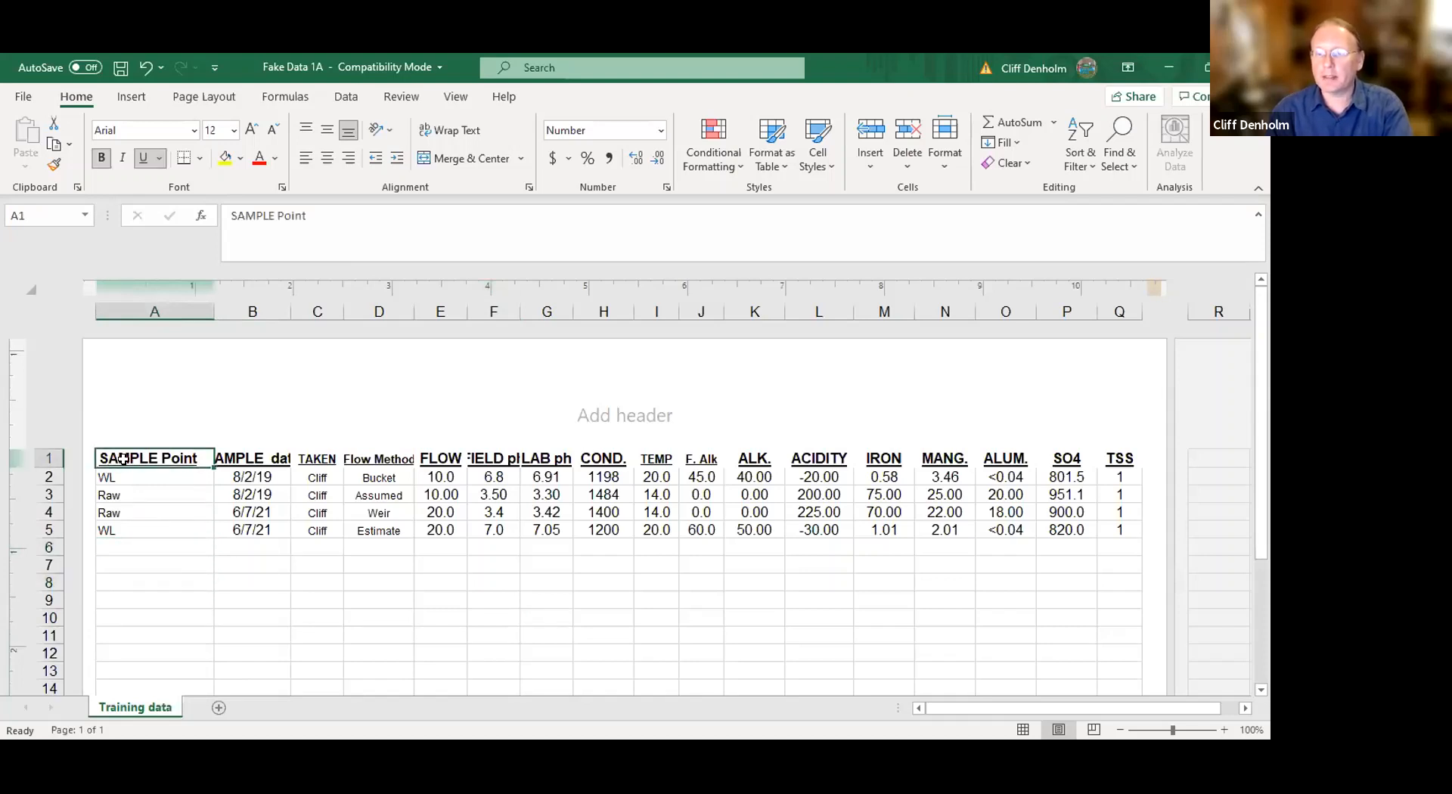
{"action": "left_click", "coordinate": [125, 626]}
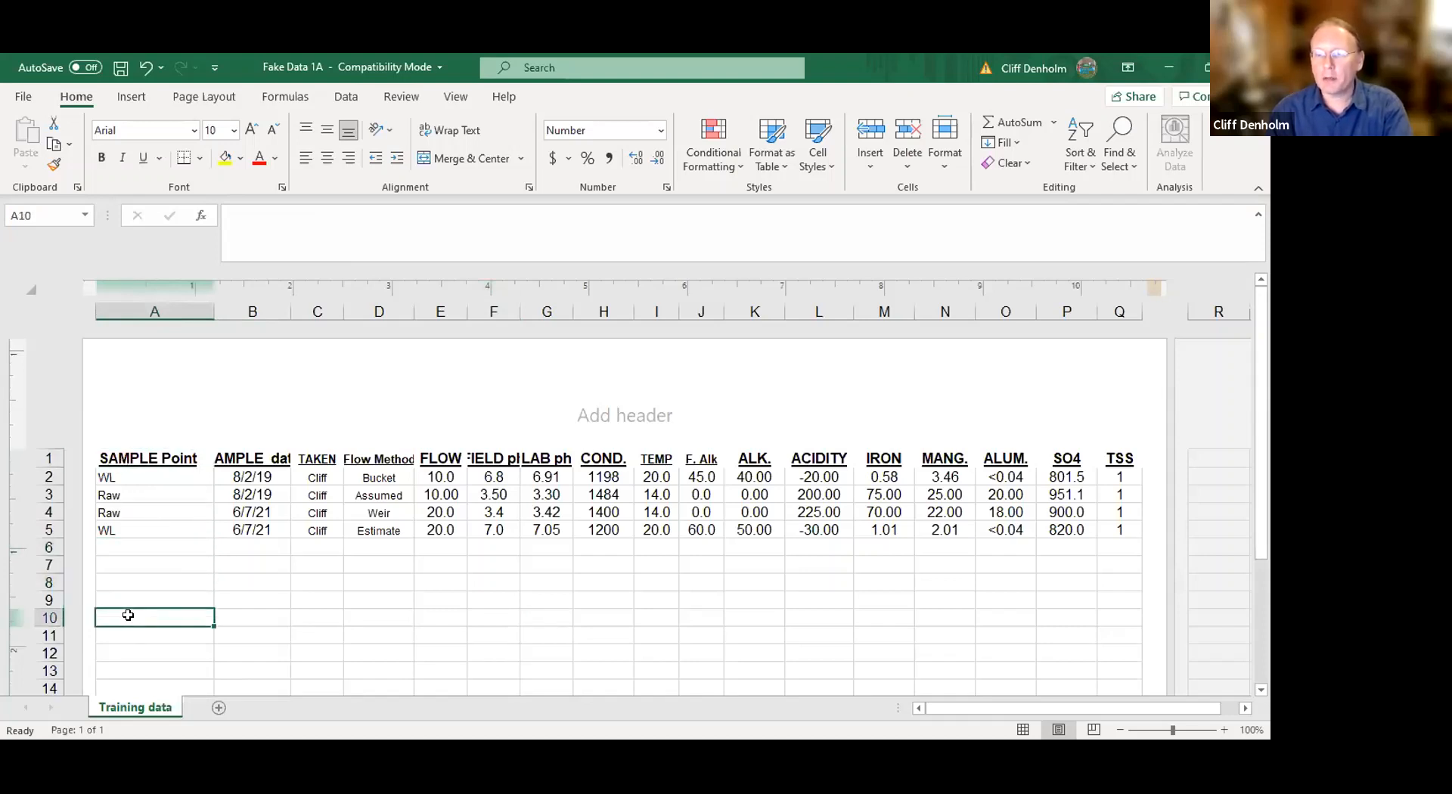
{"action": "left_click", "coordinate": [161, 456]}
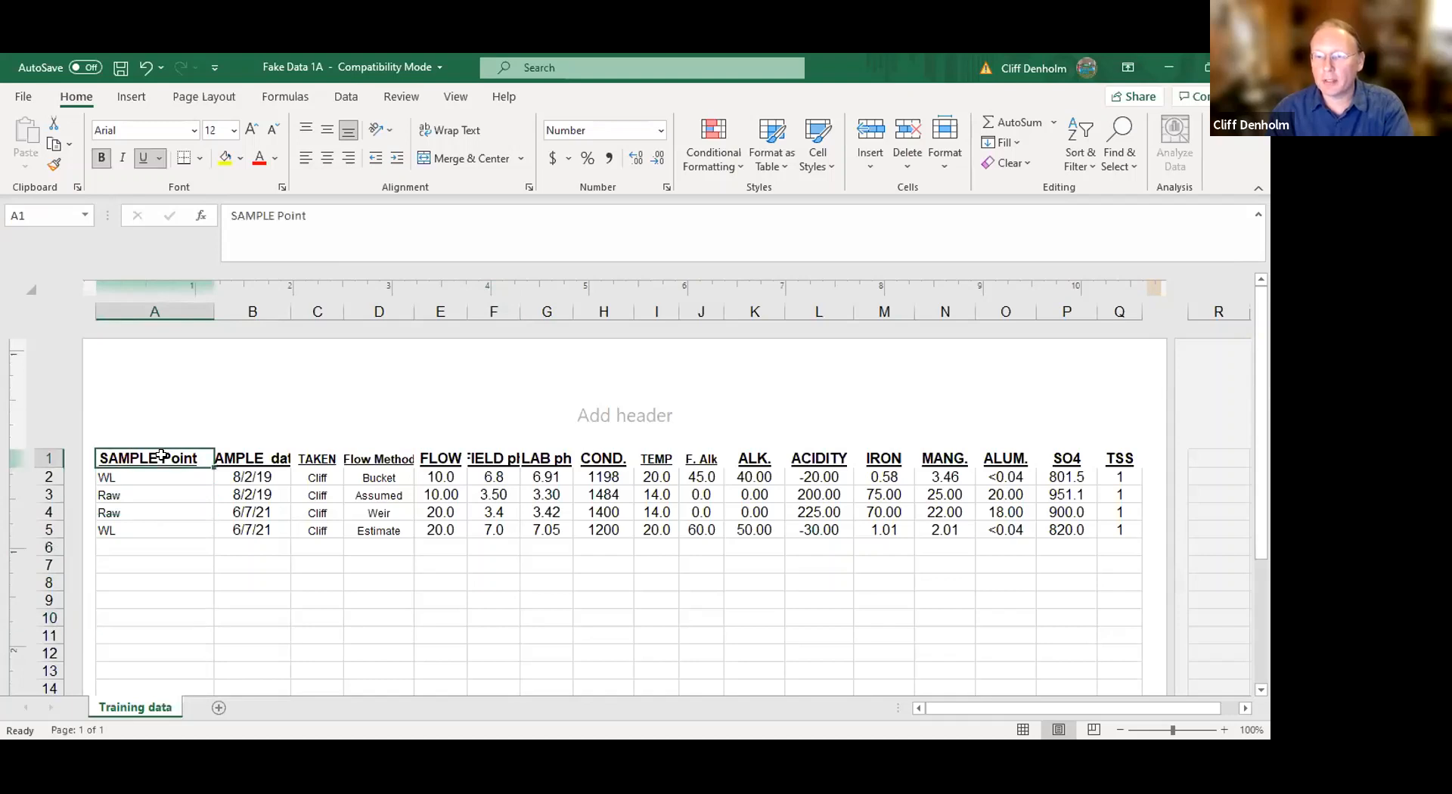
{"action": "left_click", "coordinate": [142, 610]}
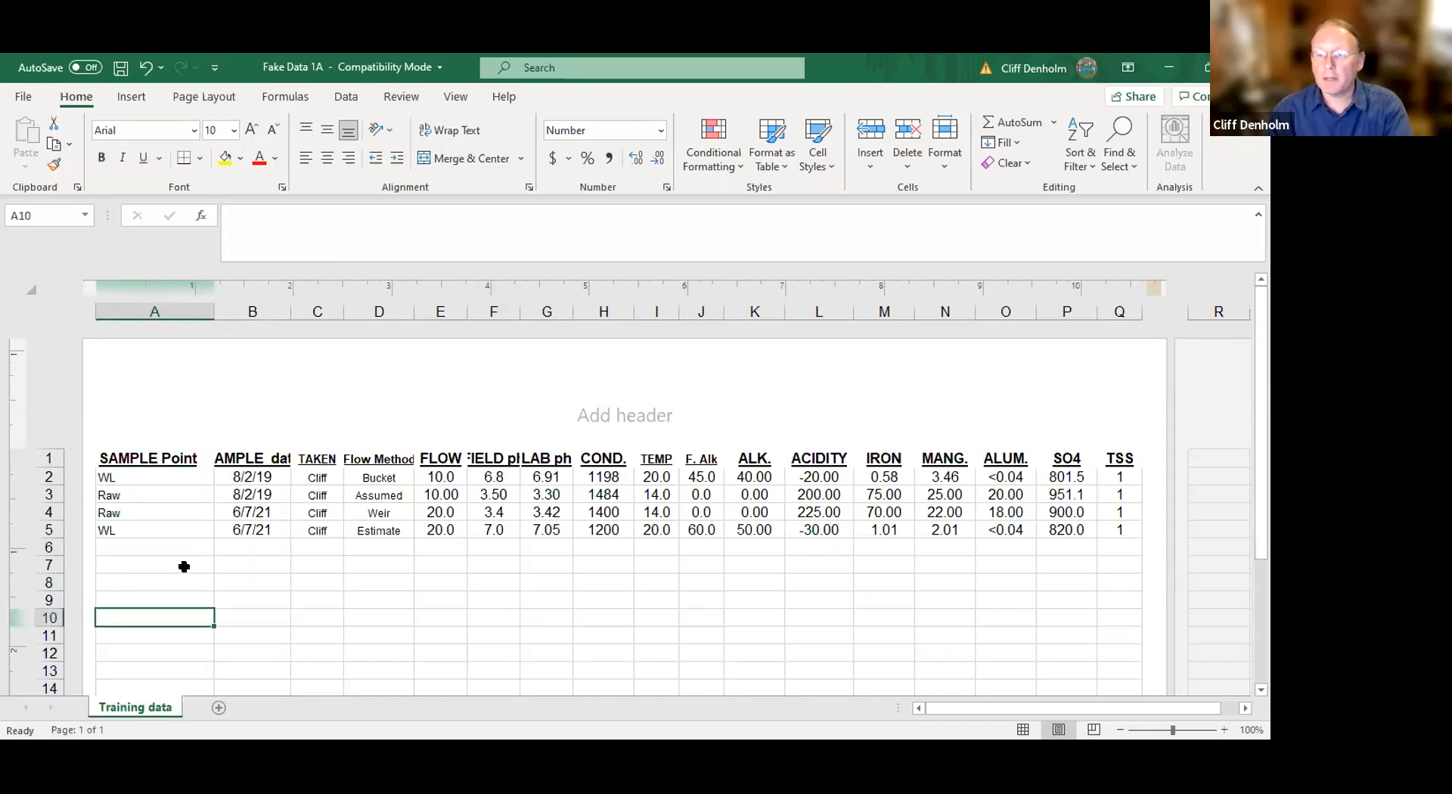
{"action": "left_click", "coordinate": [108, 451]}
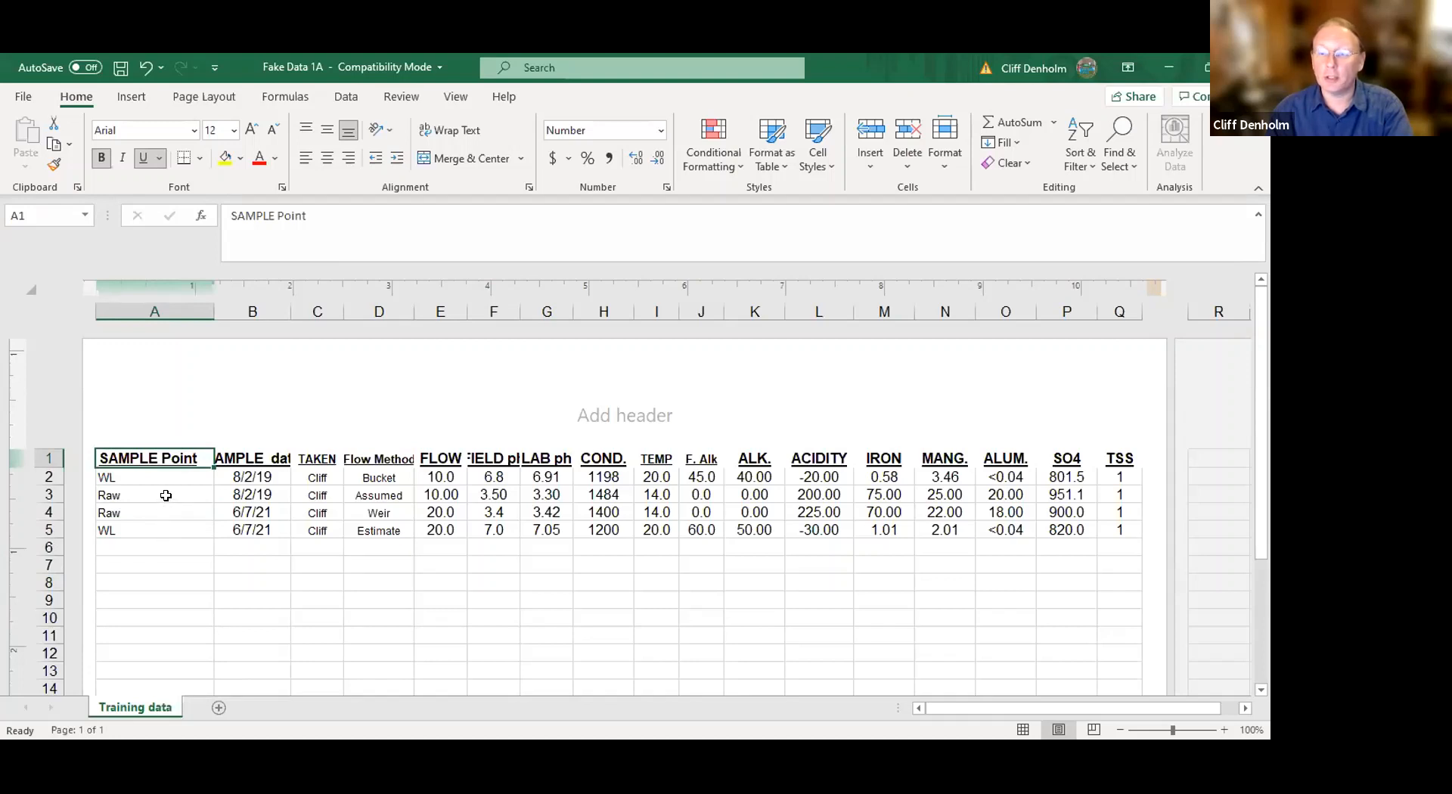
{"action": "left_click", "coordinate": [138, 553]}
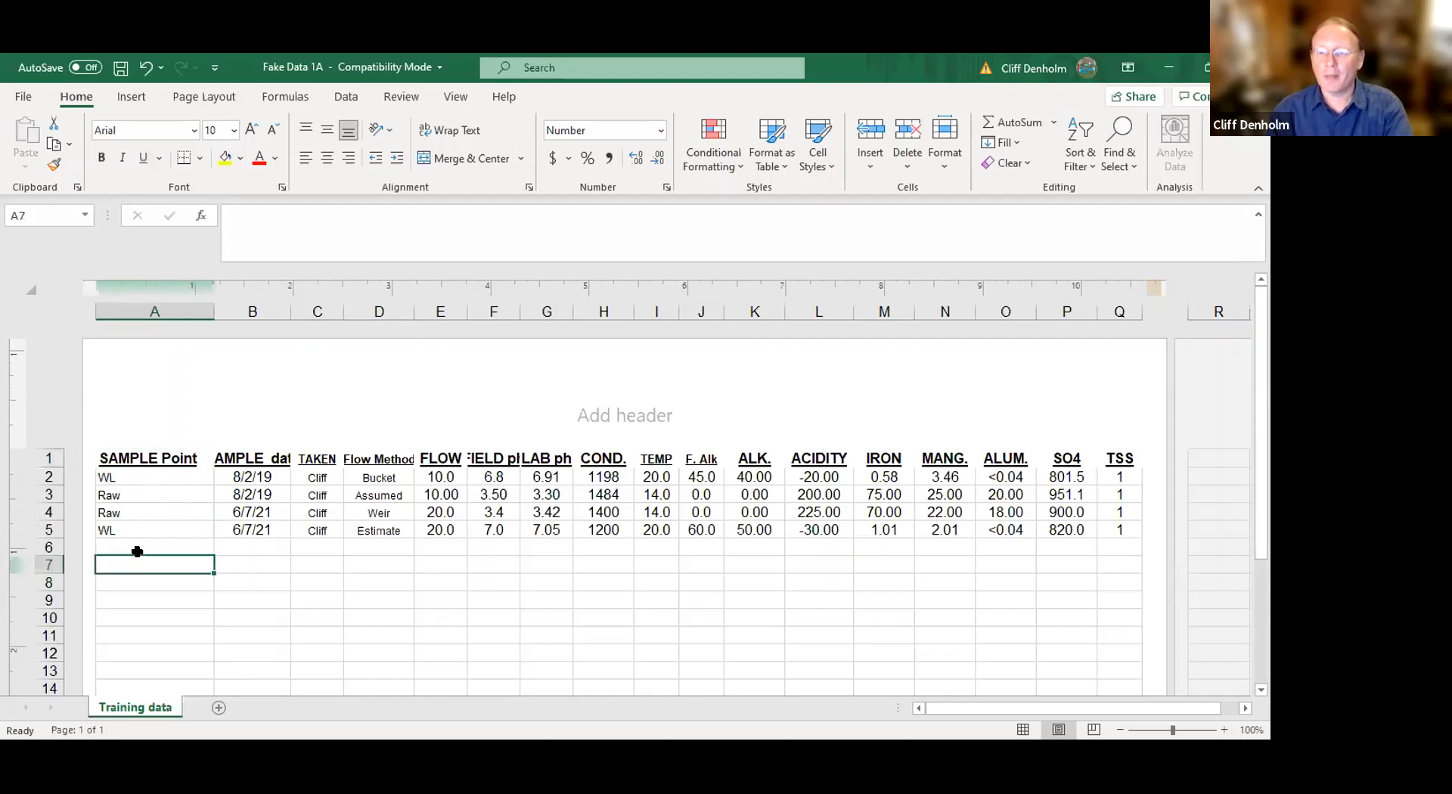
{"action": "left_click", "coordinate": [161, 460]}
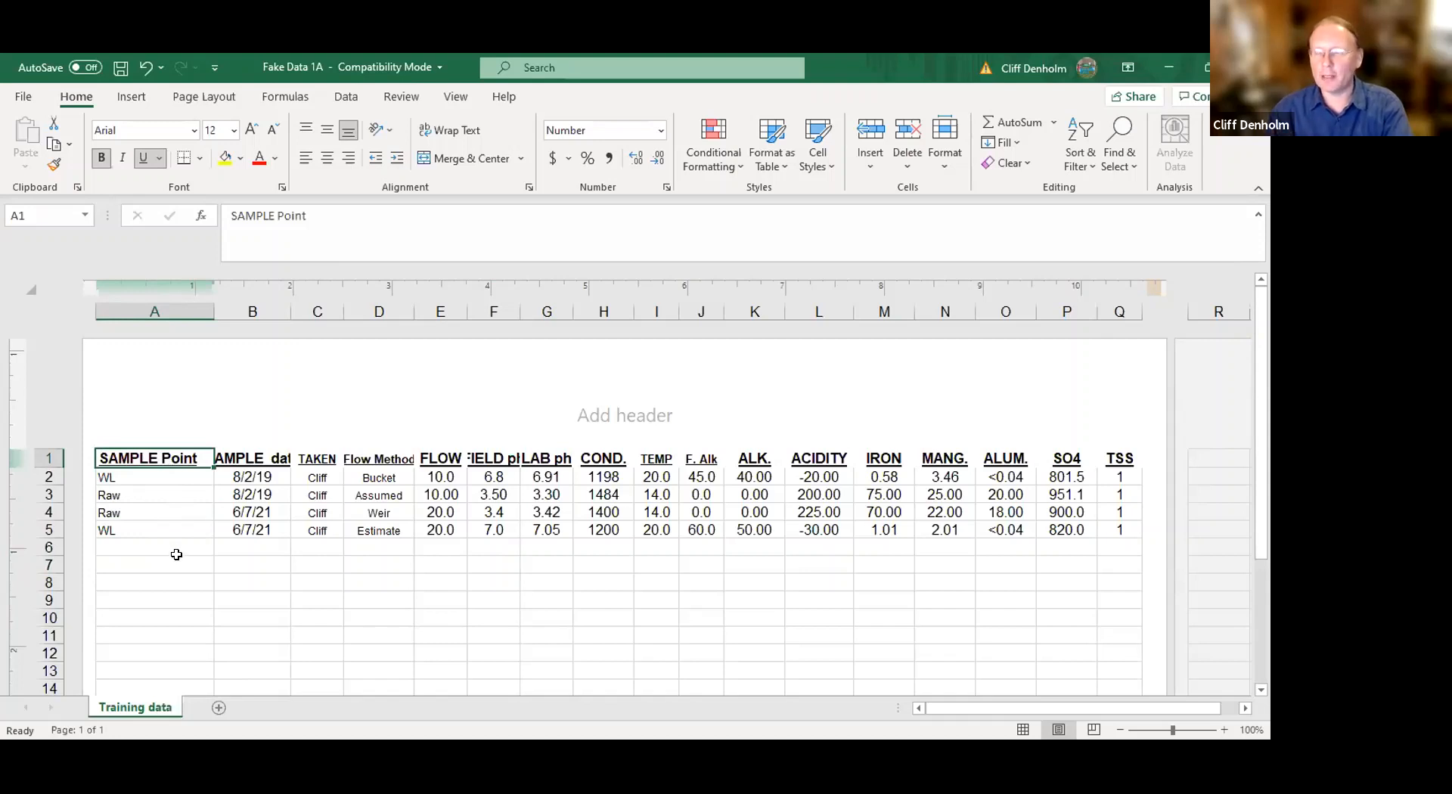
{"action": "left_click", "coordinate": [198, 634]}
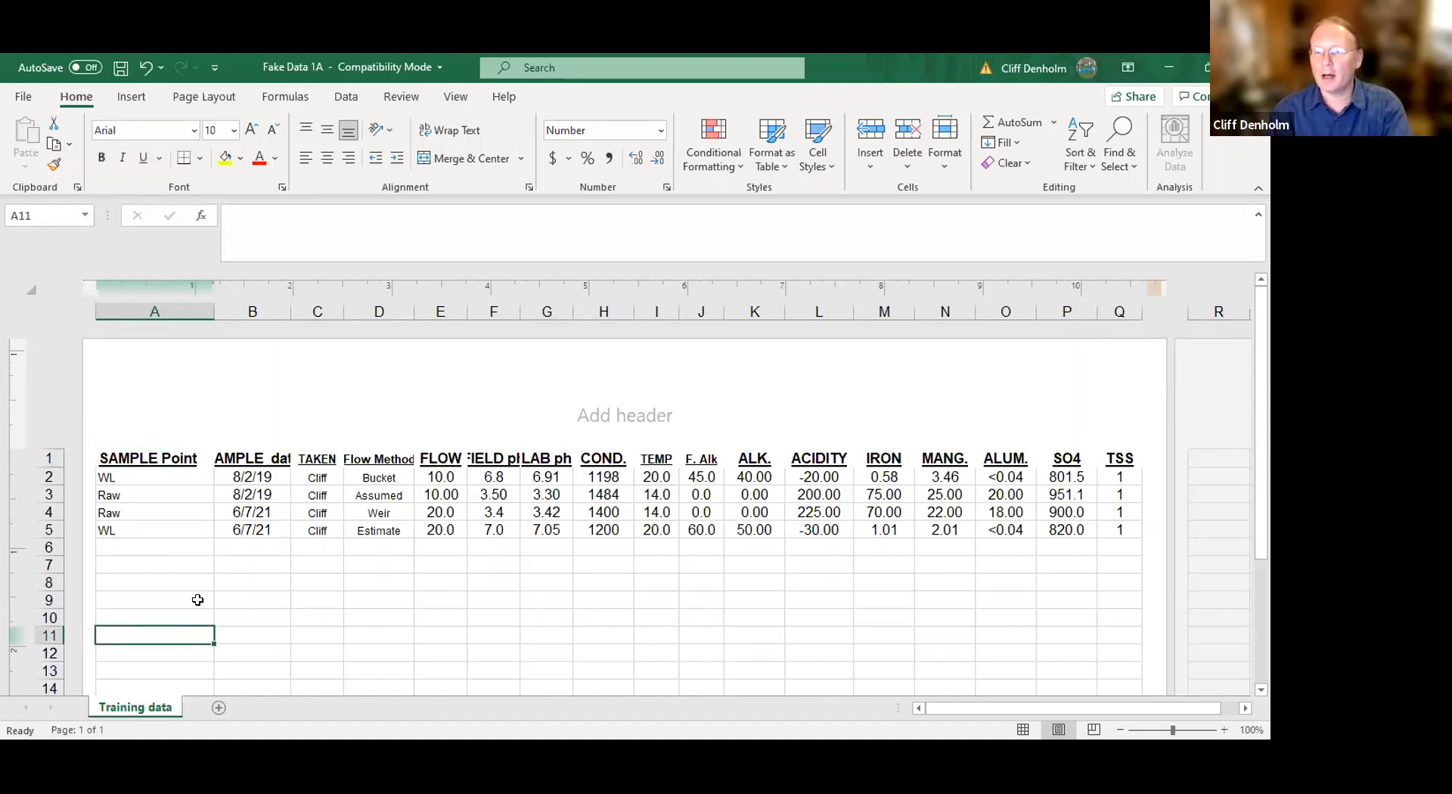
{"action": "left_click", "coordinate": [135, 453]}
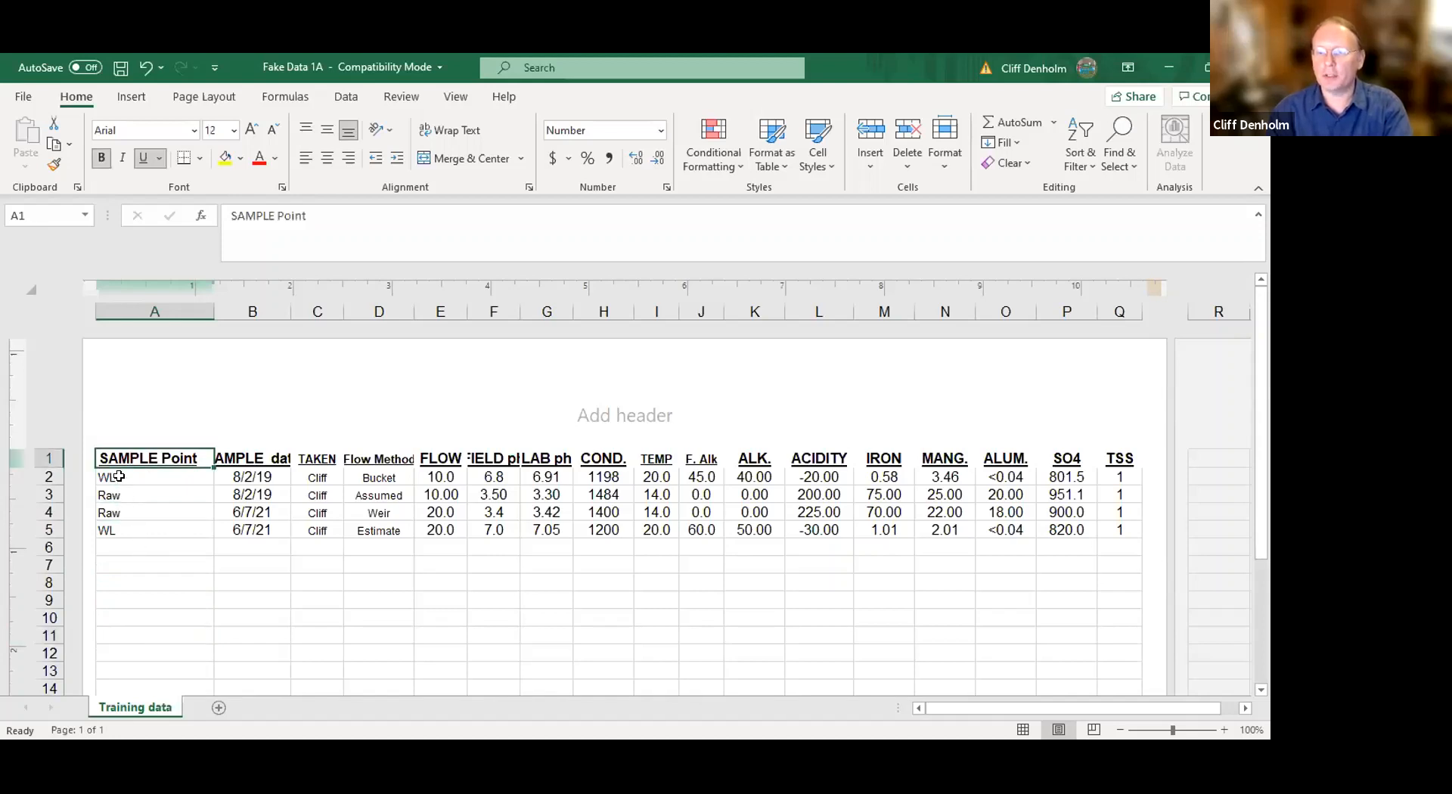
{"action": "left_click", "coordinate": [160, 616]}
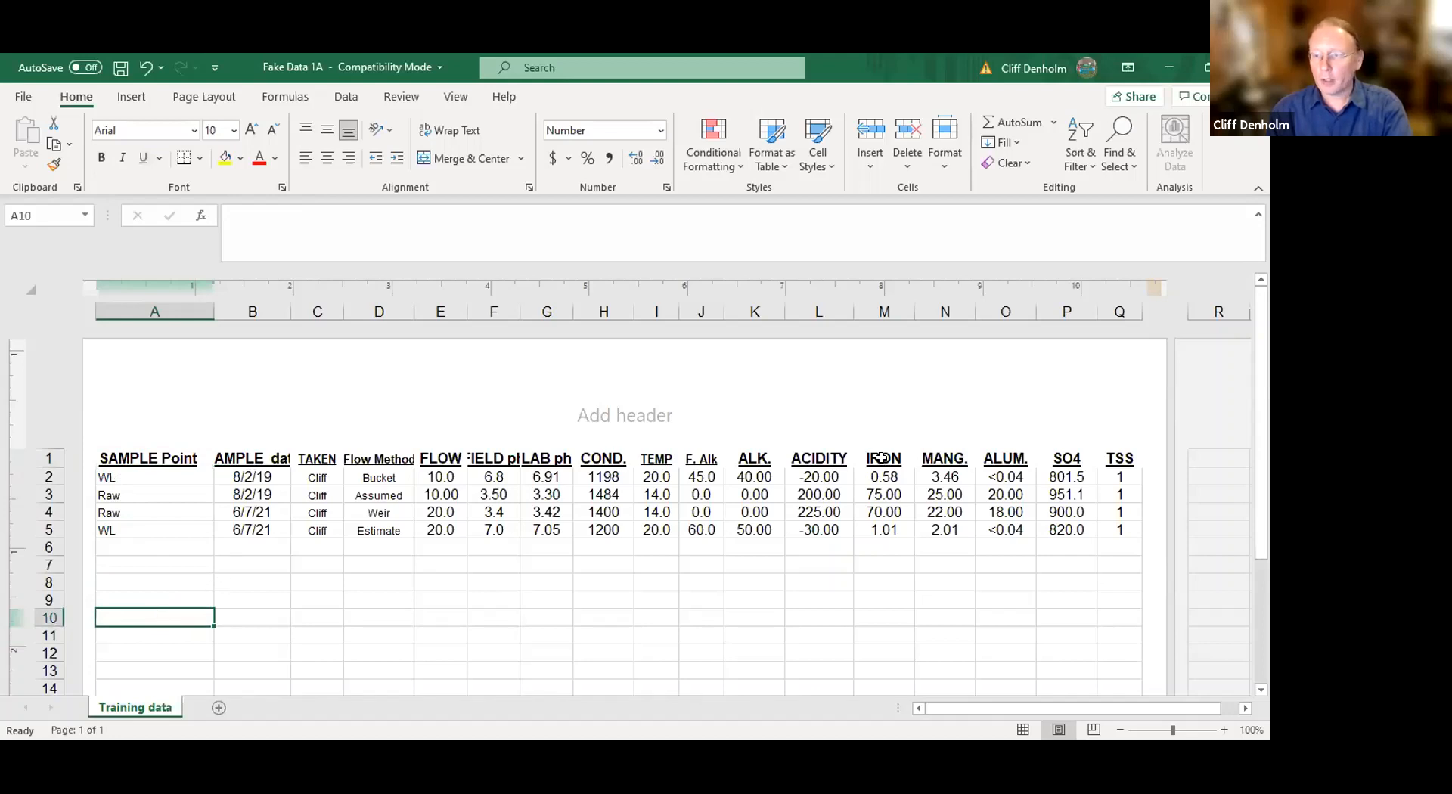
Review the data rows against their headers, checking the sample point name in A2 and the sample date in B2.
{"action": "left_click", "coordinate": [476, 606]}
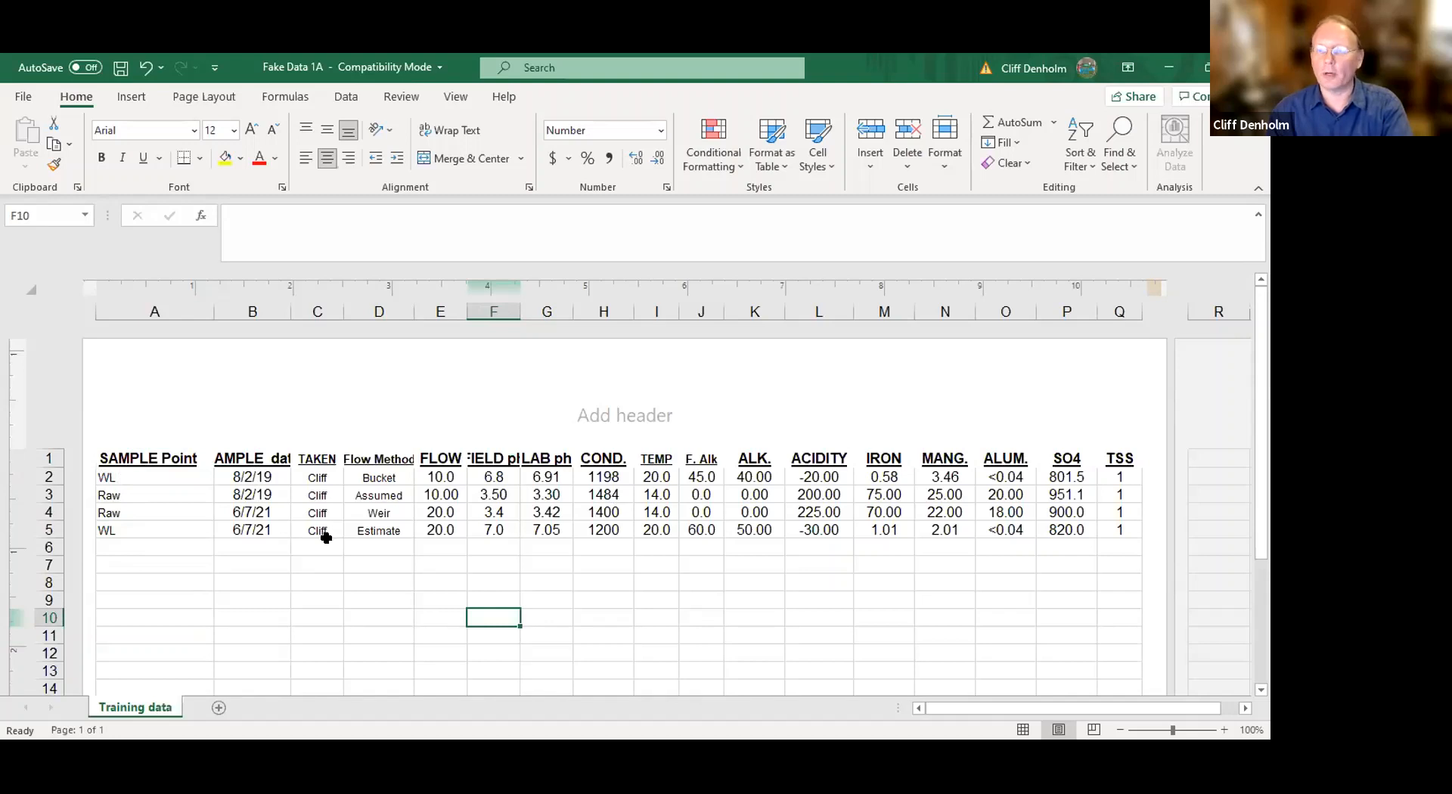
{"action": "left_click_drag", "start_coordinate": [351, 634], "coordinate": [339, 634]}
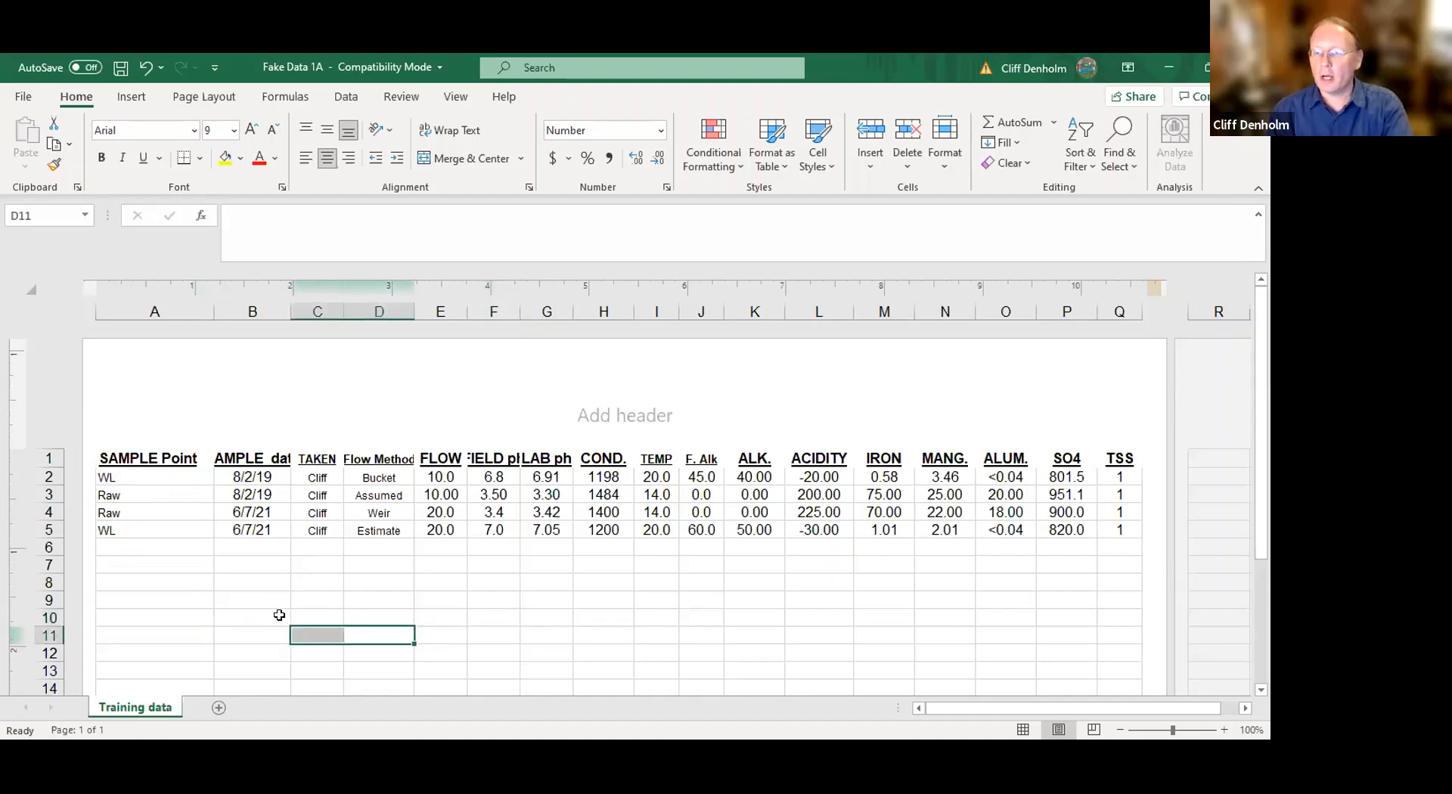
{"action": "left_click", "coordinate": [188, 636]}
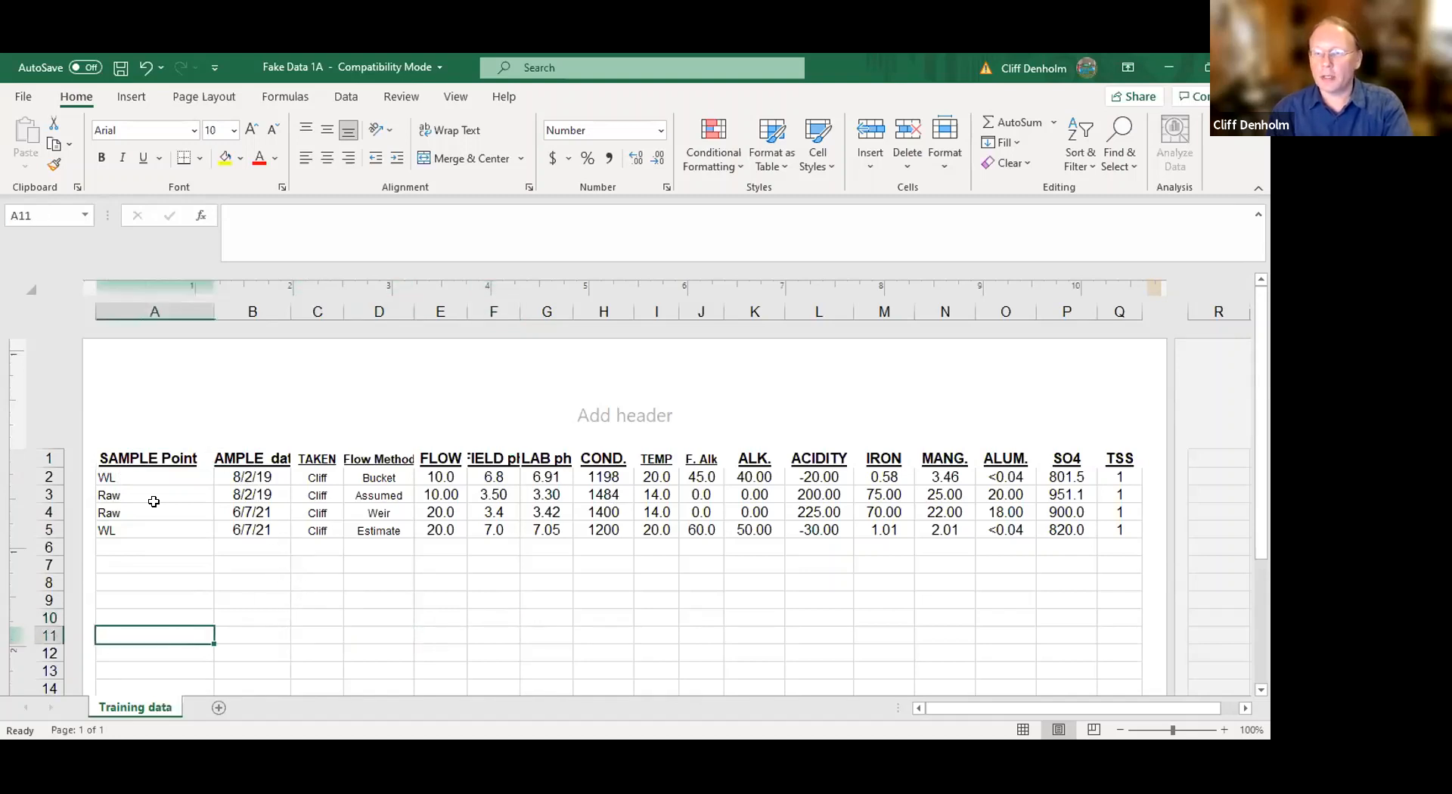
{"action": "left_click", "coordinate": [133, 457]}
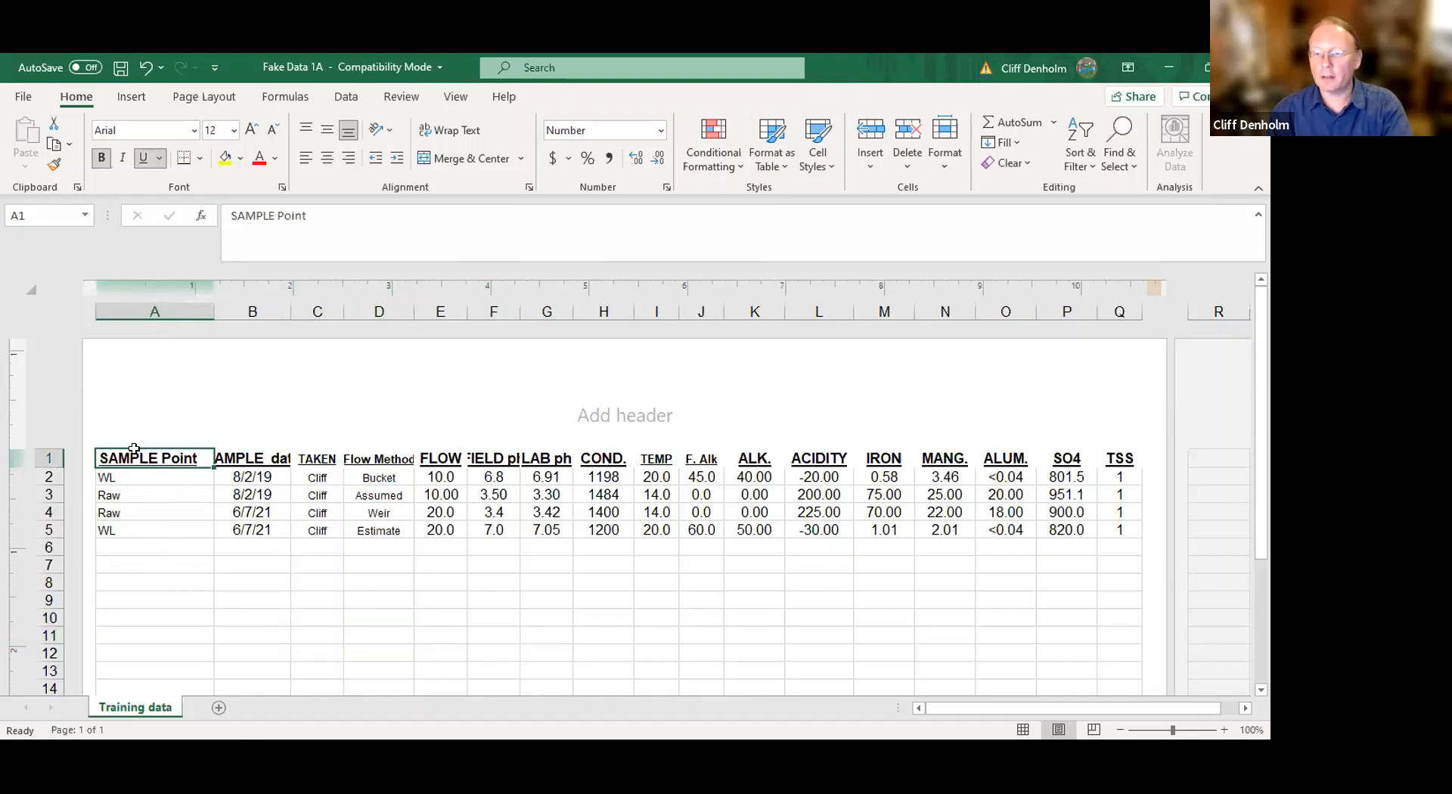
{"action": "left_click", "coordinate": [331, 653]}
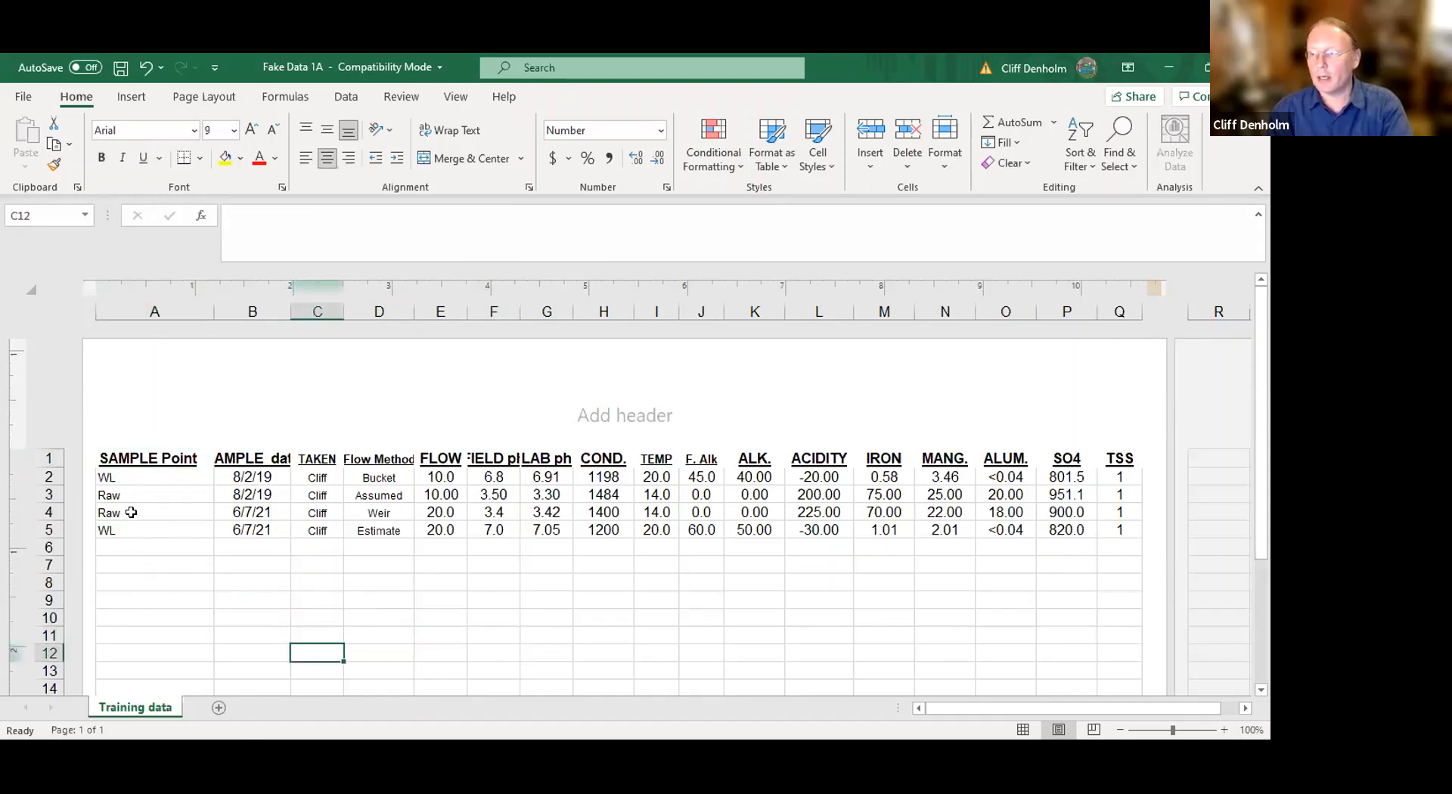
{"action": "left_click", "coordinate": [117, 482]}
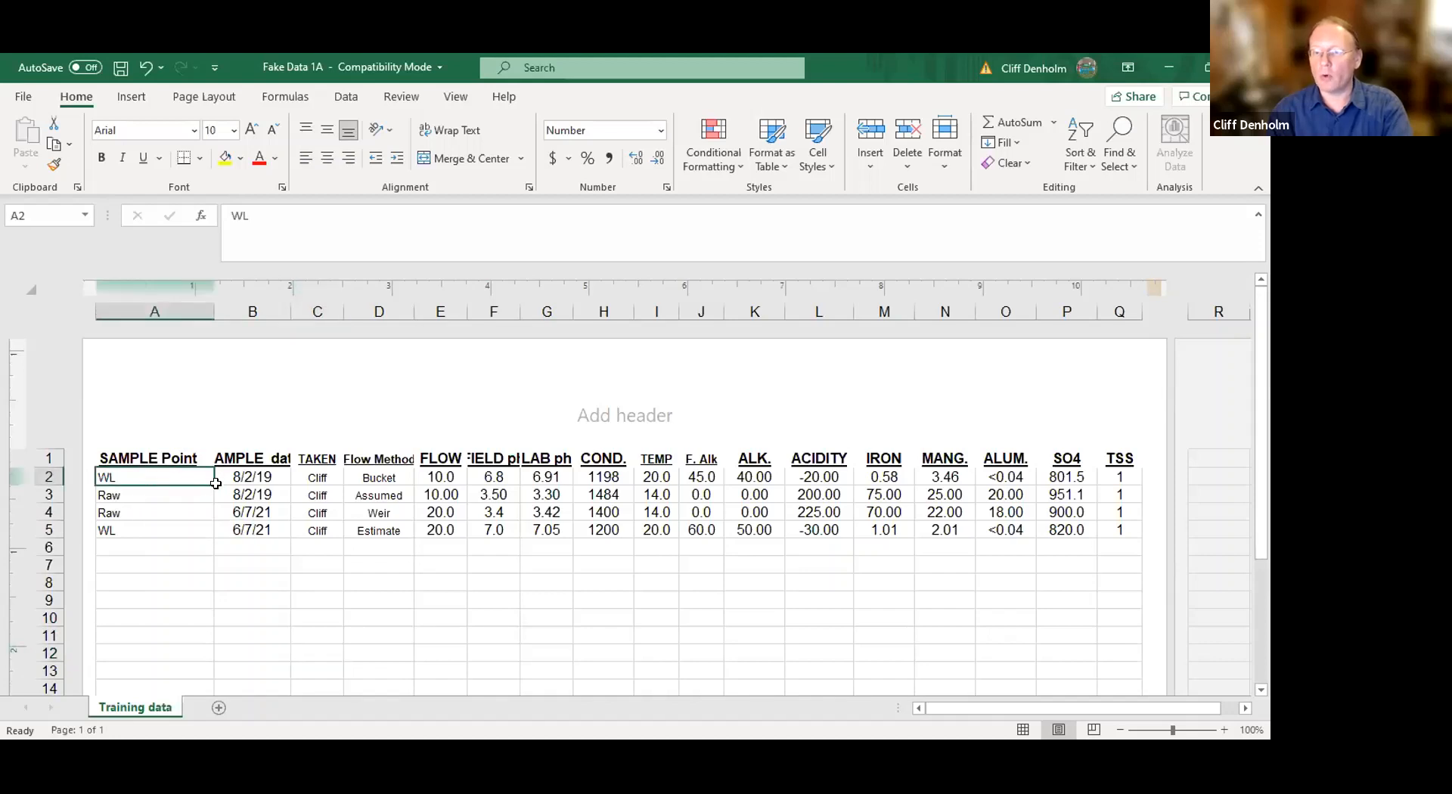
{"action": "left_click", "coordinate": [260, 473]}
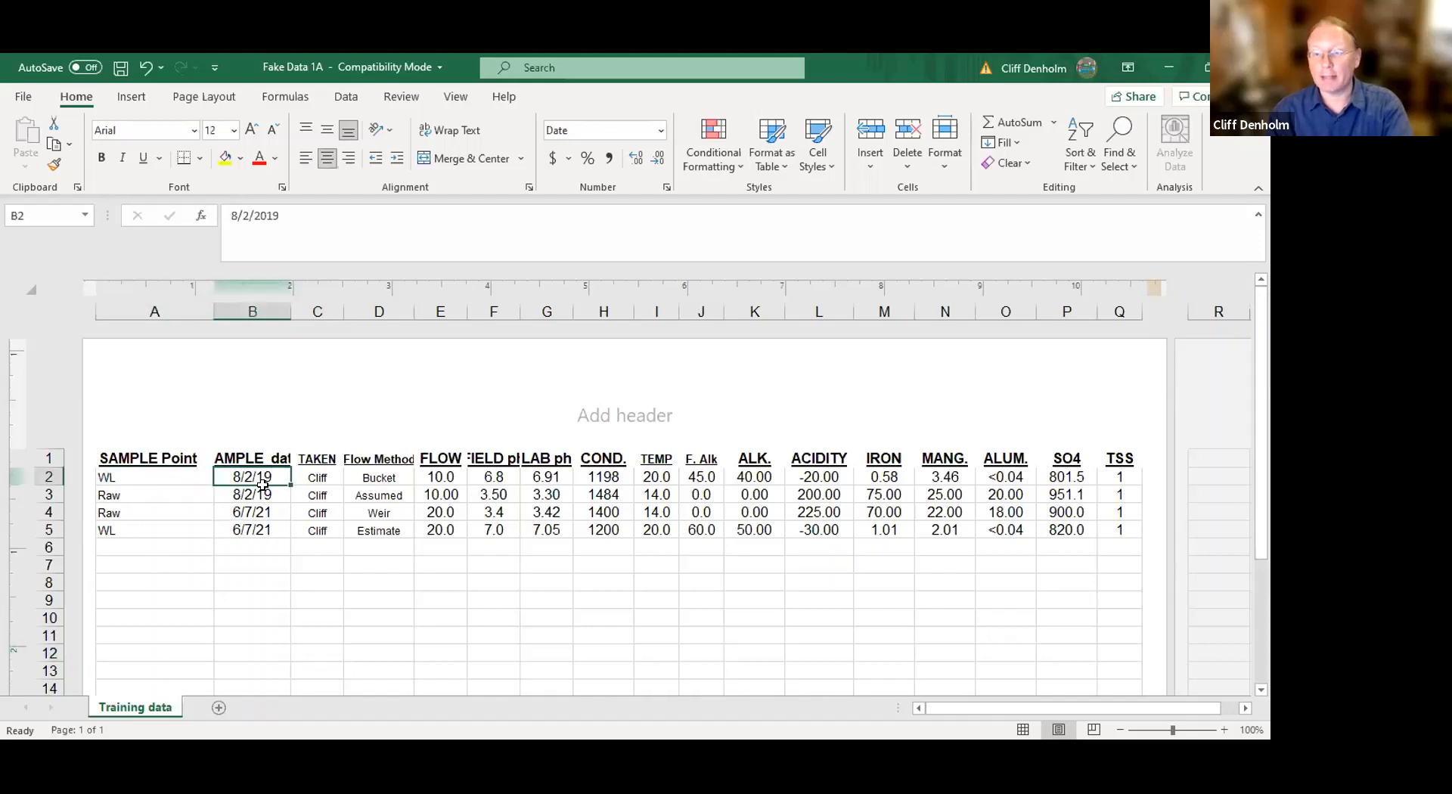
Examine the sample date in B2 and the row 1 headers for pH, conductivity, alkalinity and iron.
{"action": "left_click", "coordinate": [250, 614]}
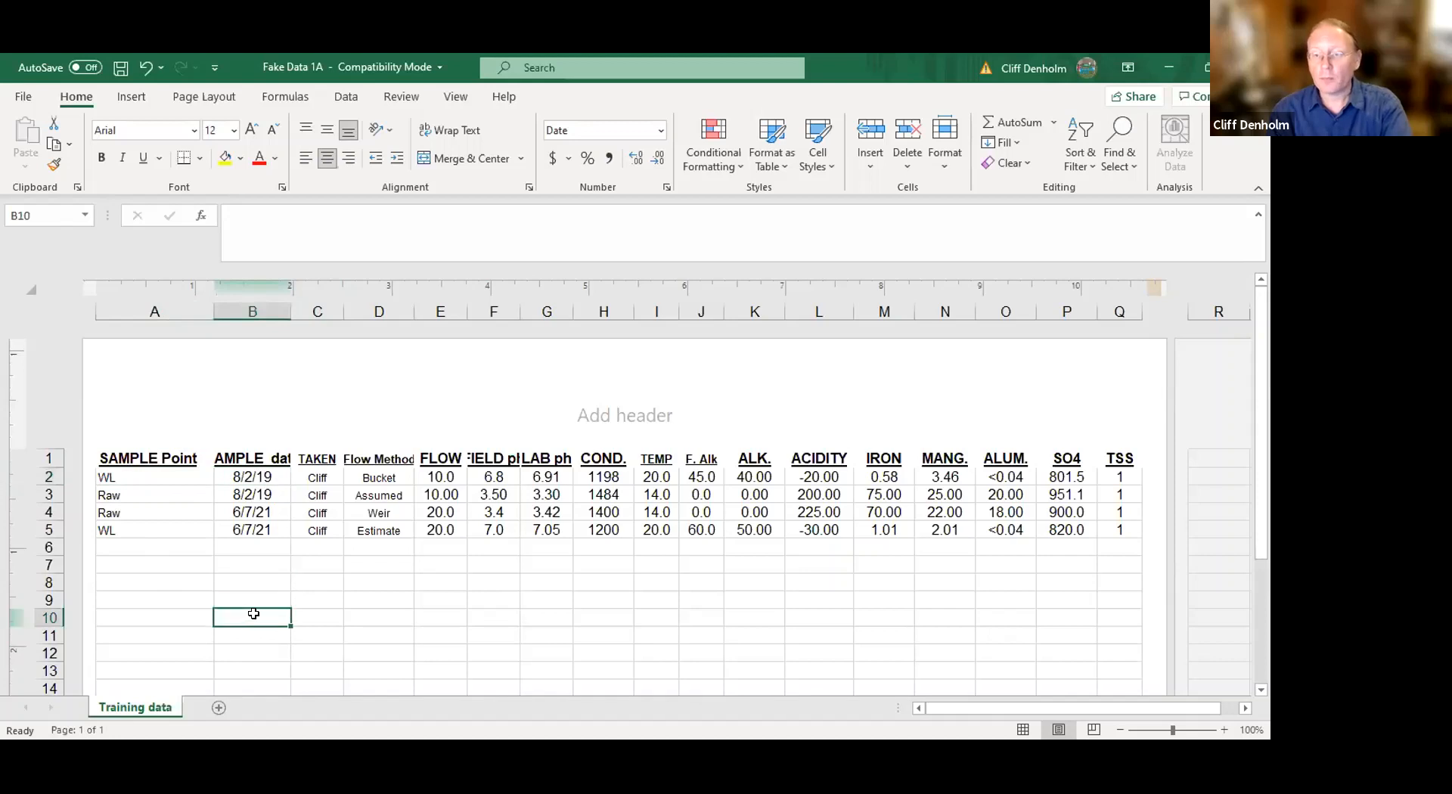
{"action": "left_click", "coordinate": [251, 481]}
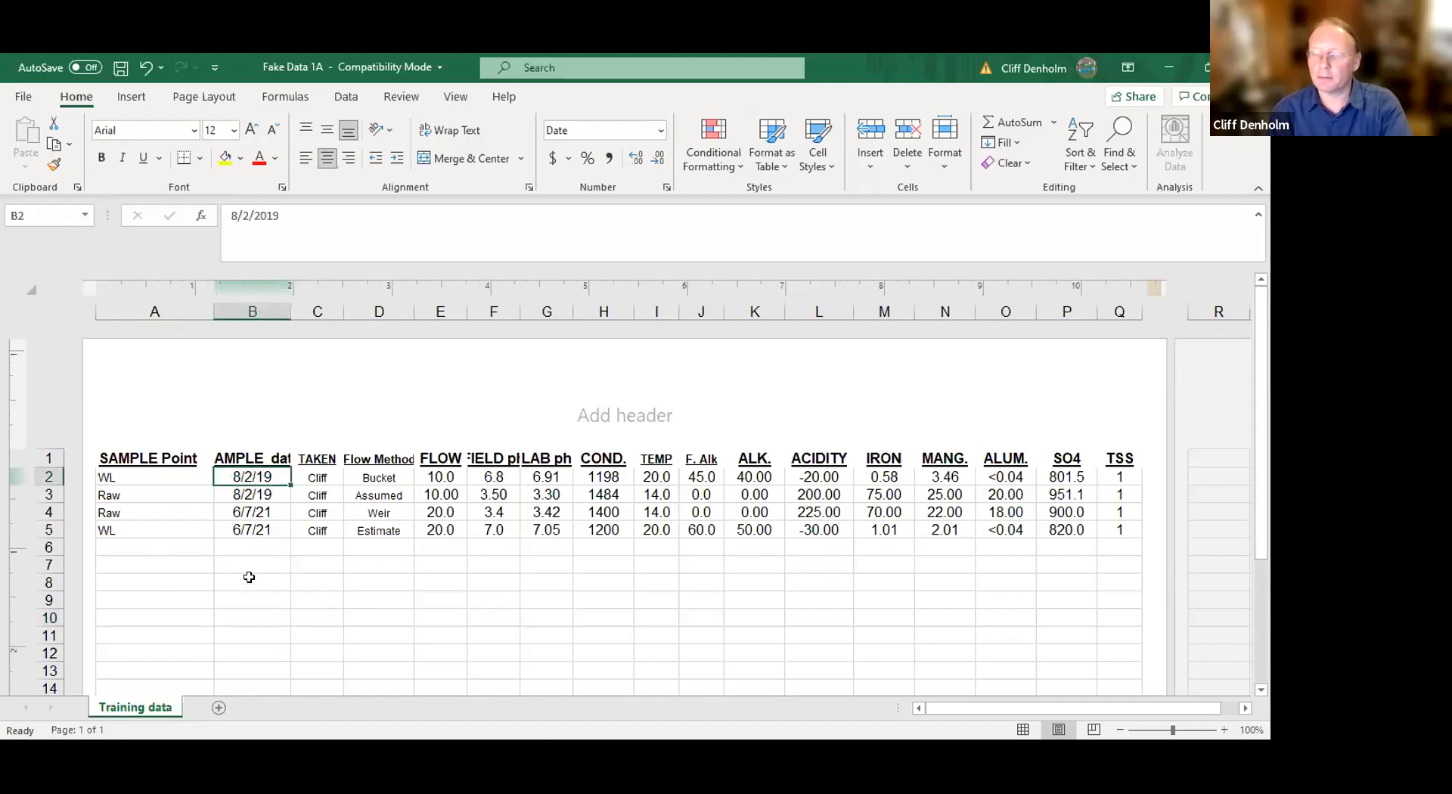
{"action": "left_click", "coordinate": [307, 614]}
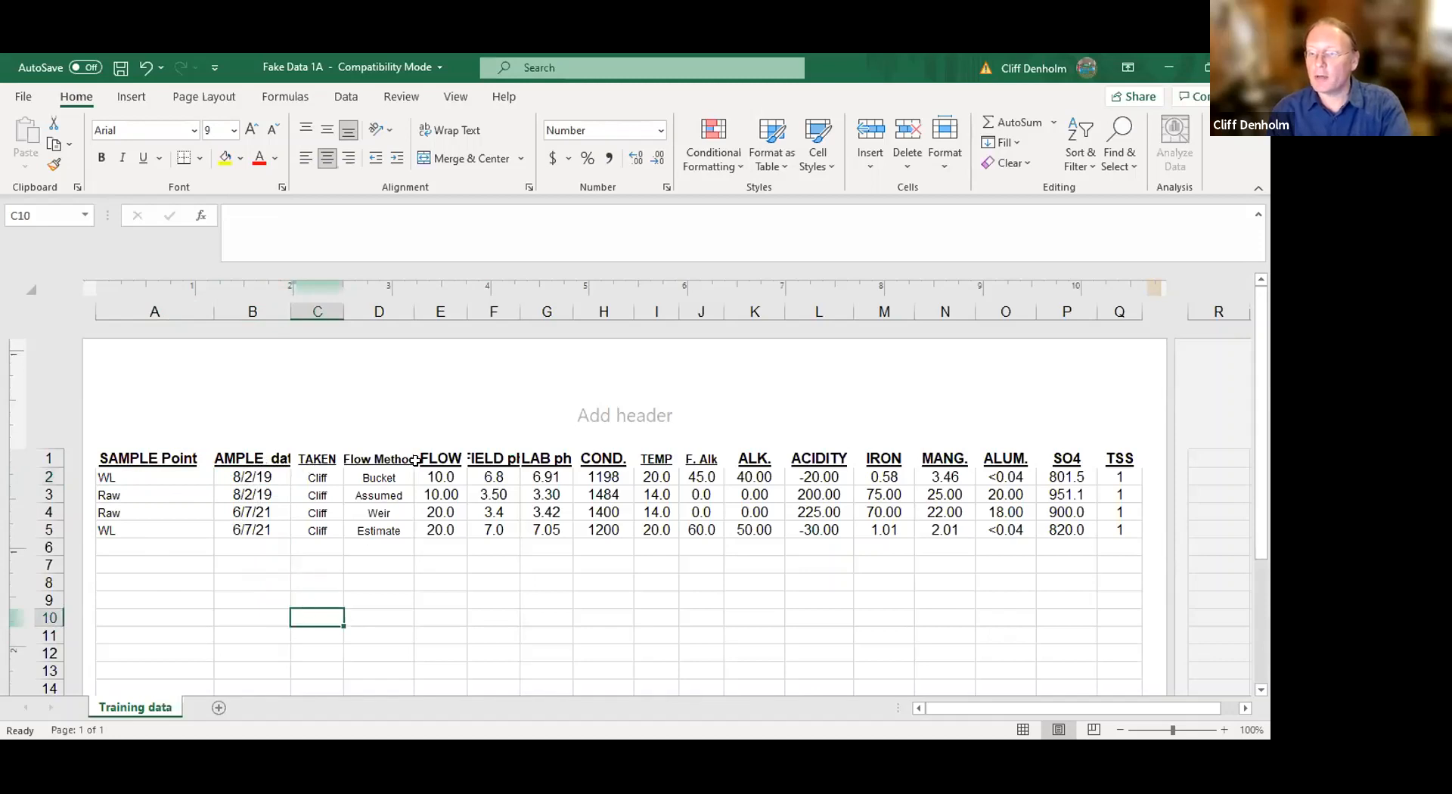
{"action": "left_click", "coordinate": [791, 631]}
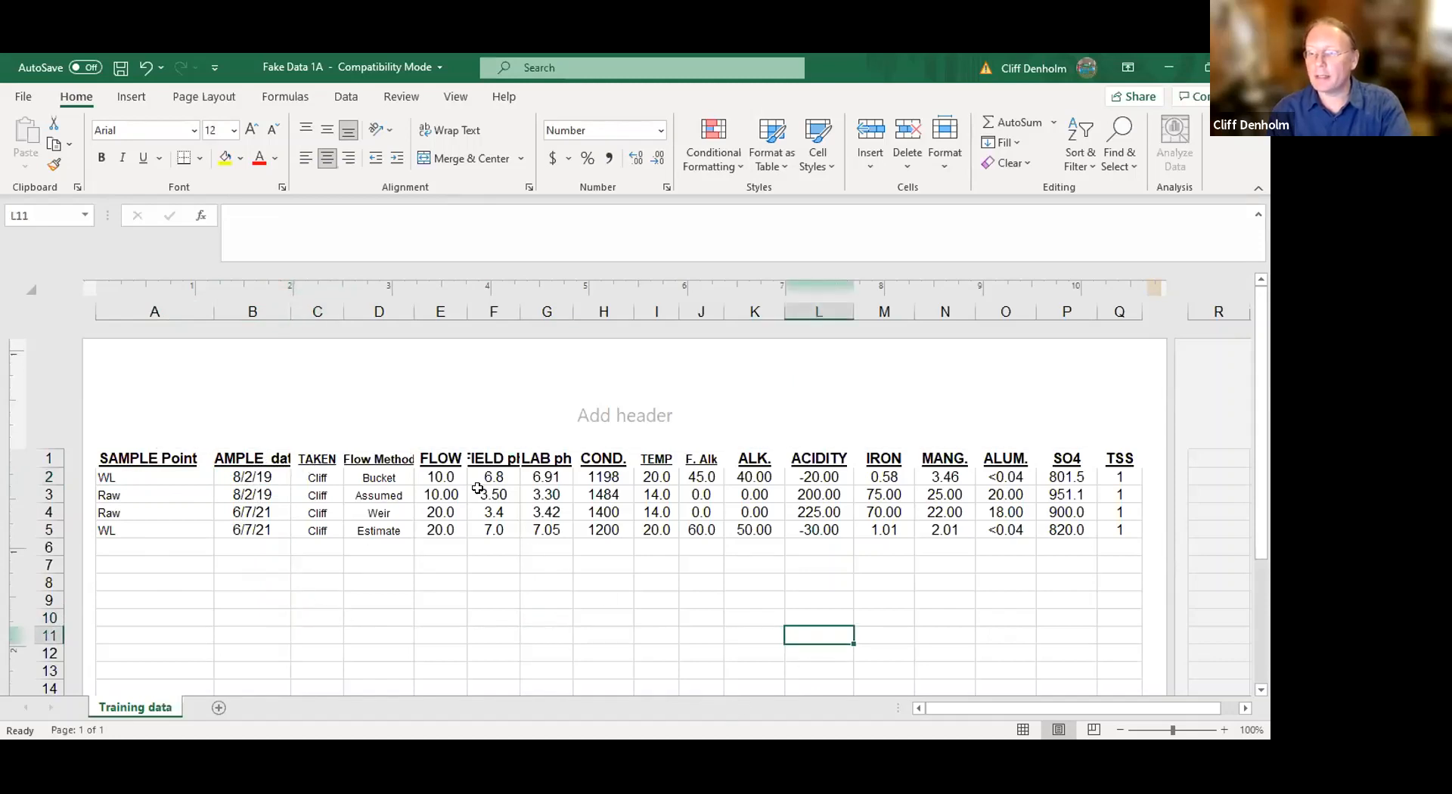
{"action": "left_click", "coordinate": [466, 457]}
{"action": "left_click", "coordinate": [546, 458]}
{"action": "left_click", "coordinate": [605, 459]}
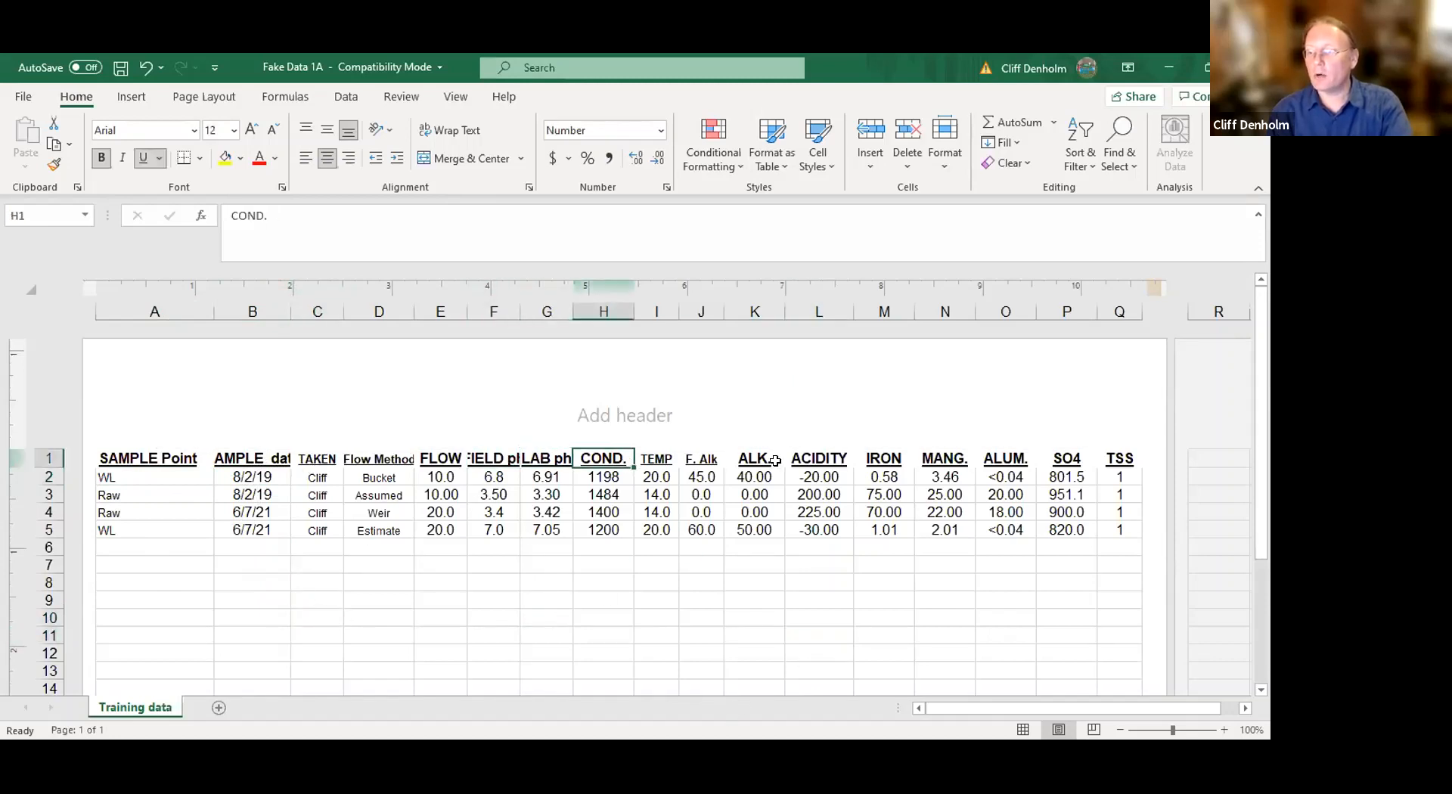
{"action": "left_click", "coordinate": [757, 458]}
{"action": "left_click", "coordinate": [896, 451]}
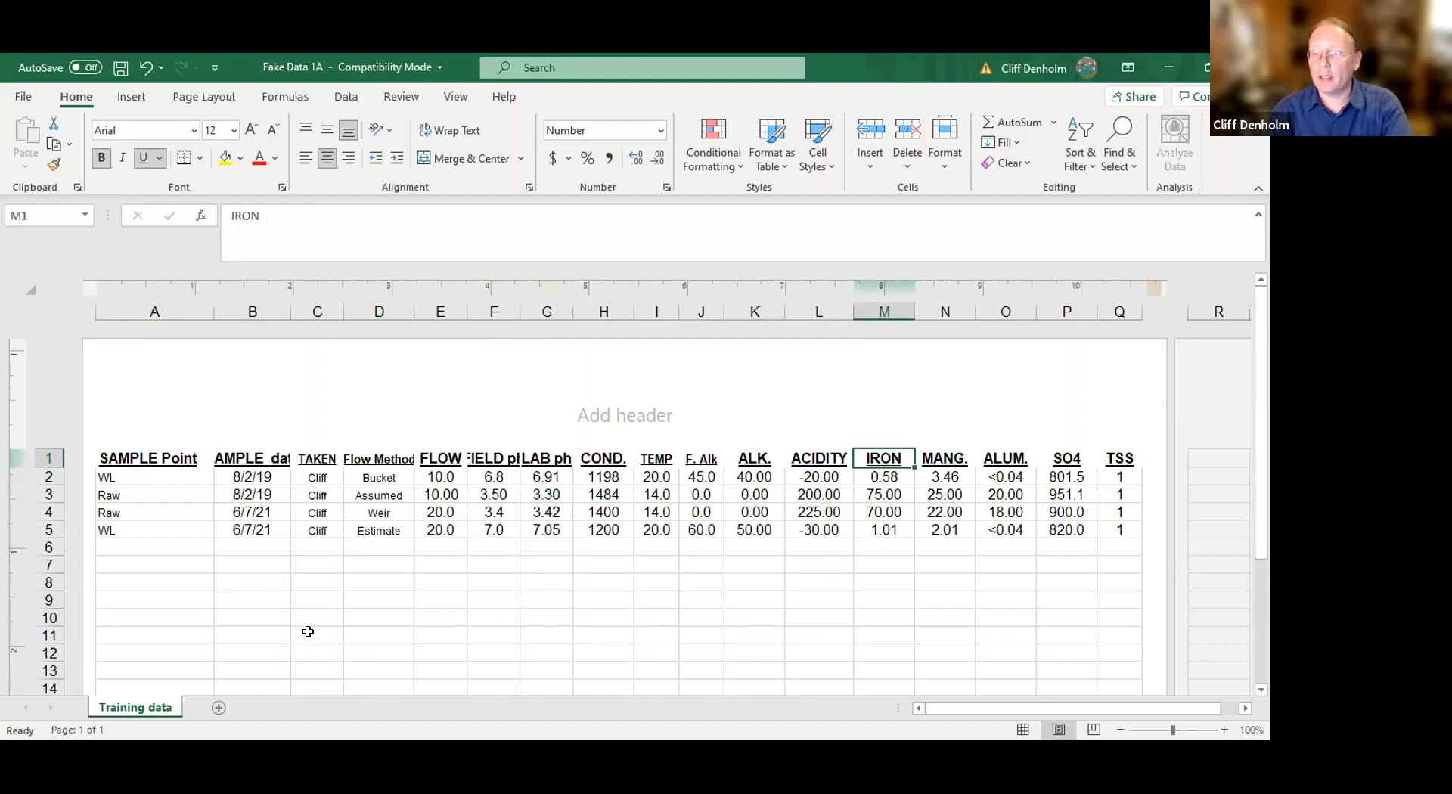
Check the SAMPLE Point header in A1 and the SAMPLE date header in B1.
{"action": "left_click", "coordinate": [279, 629]}
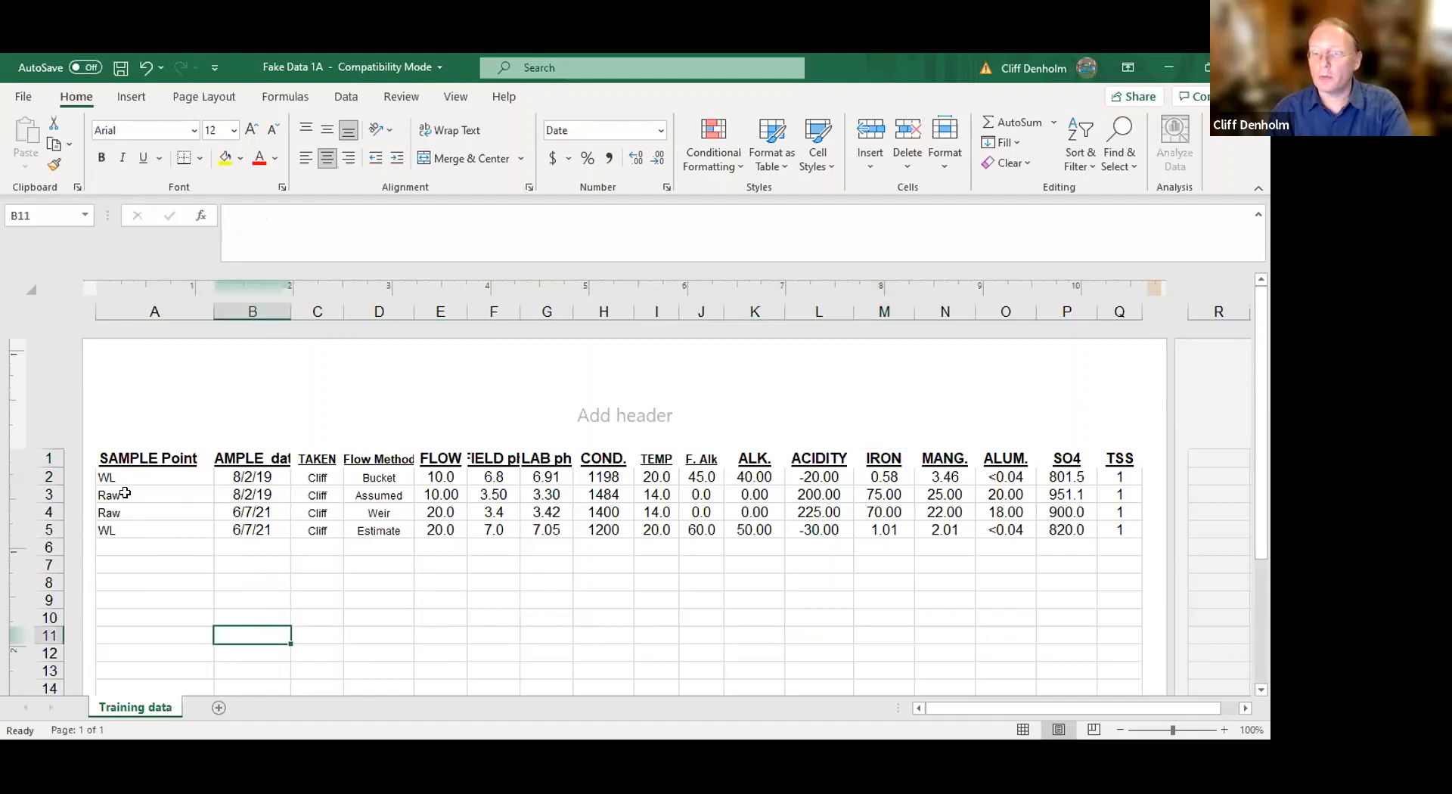
{"action": "left_click", "coordinate": [173, 611]}
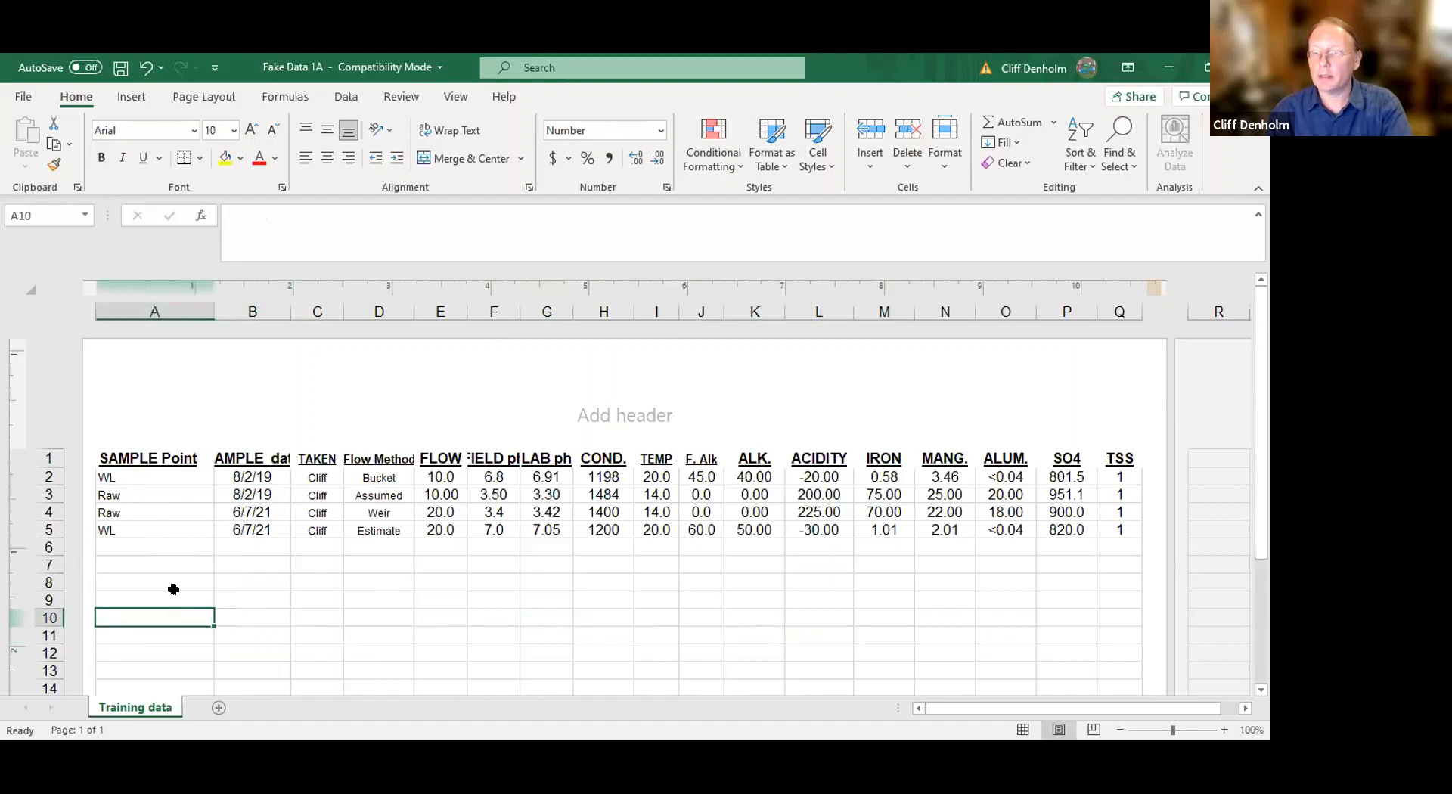
{"action": "left_click", "coordinate": [137, 457]}
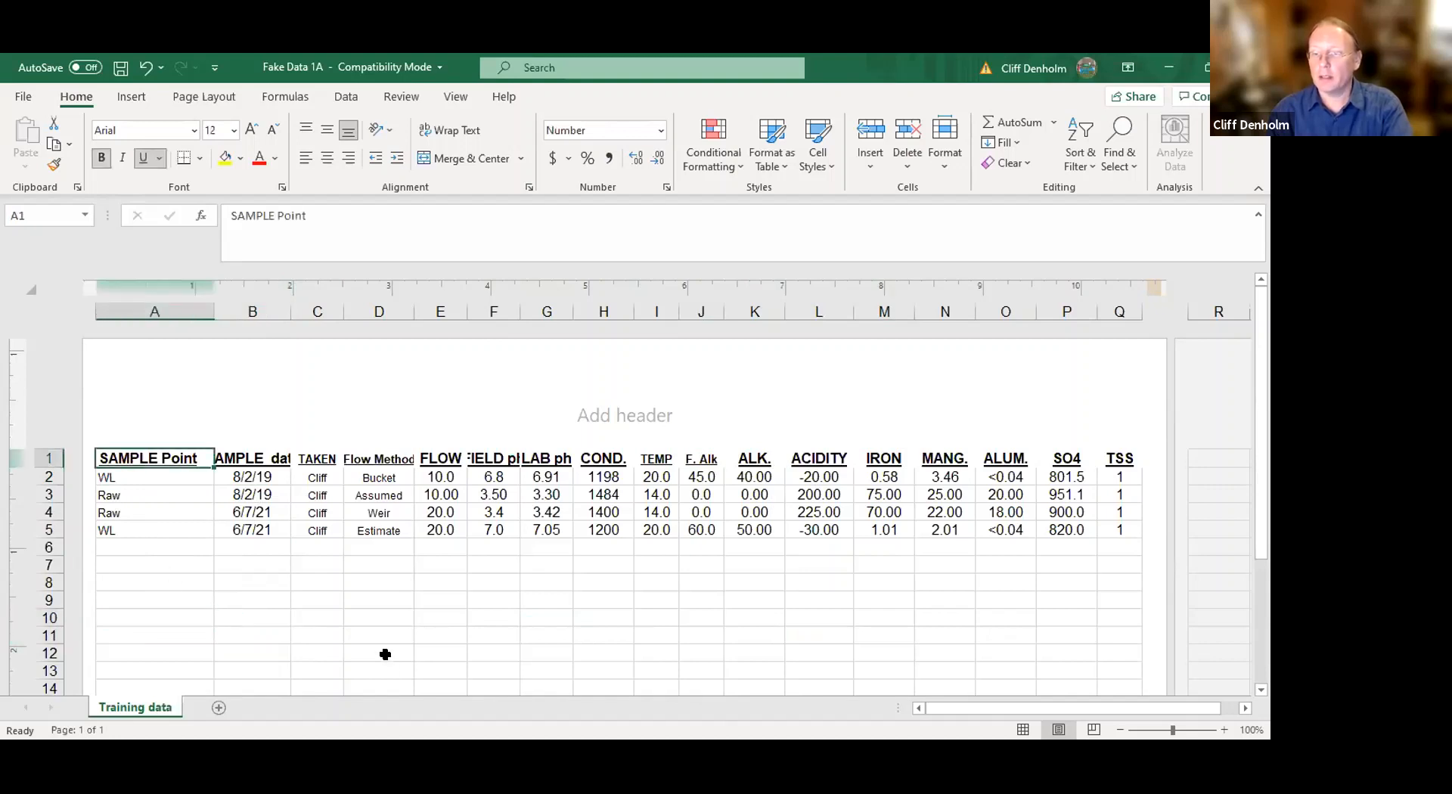
{"action": "left_click", "coordinate": [262, 459]}
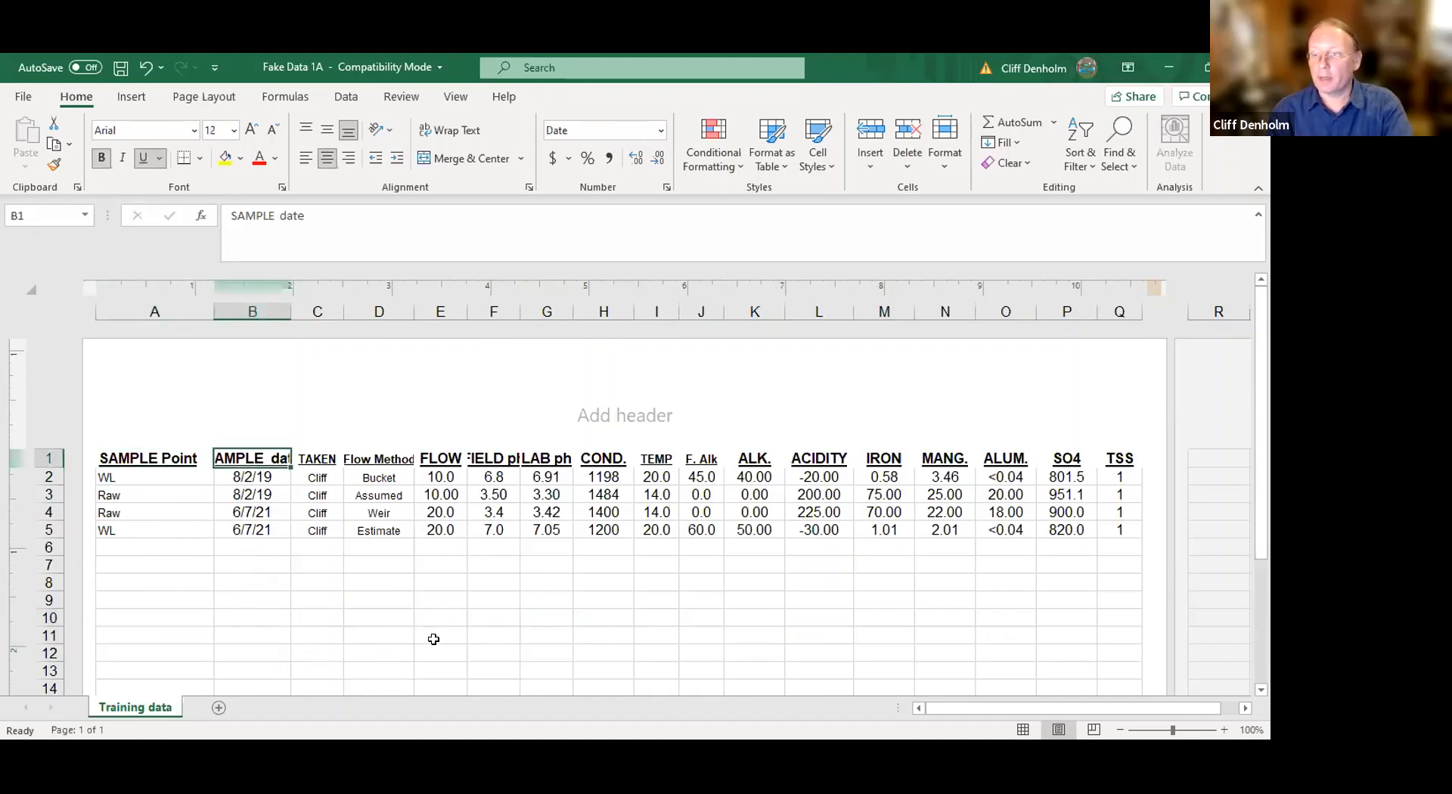
{"action": "left_click", "coordinate": [348, 635]}
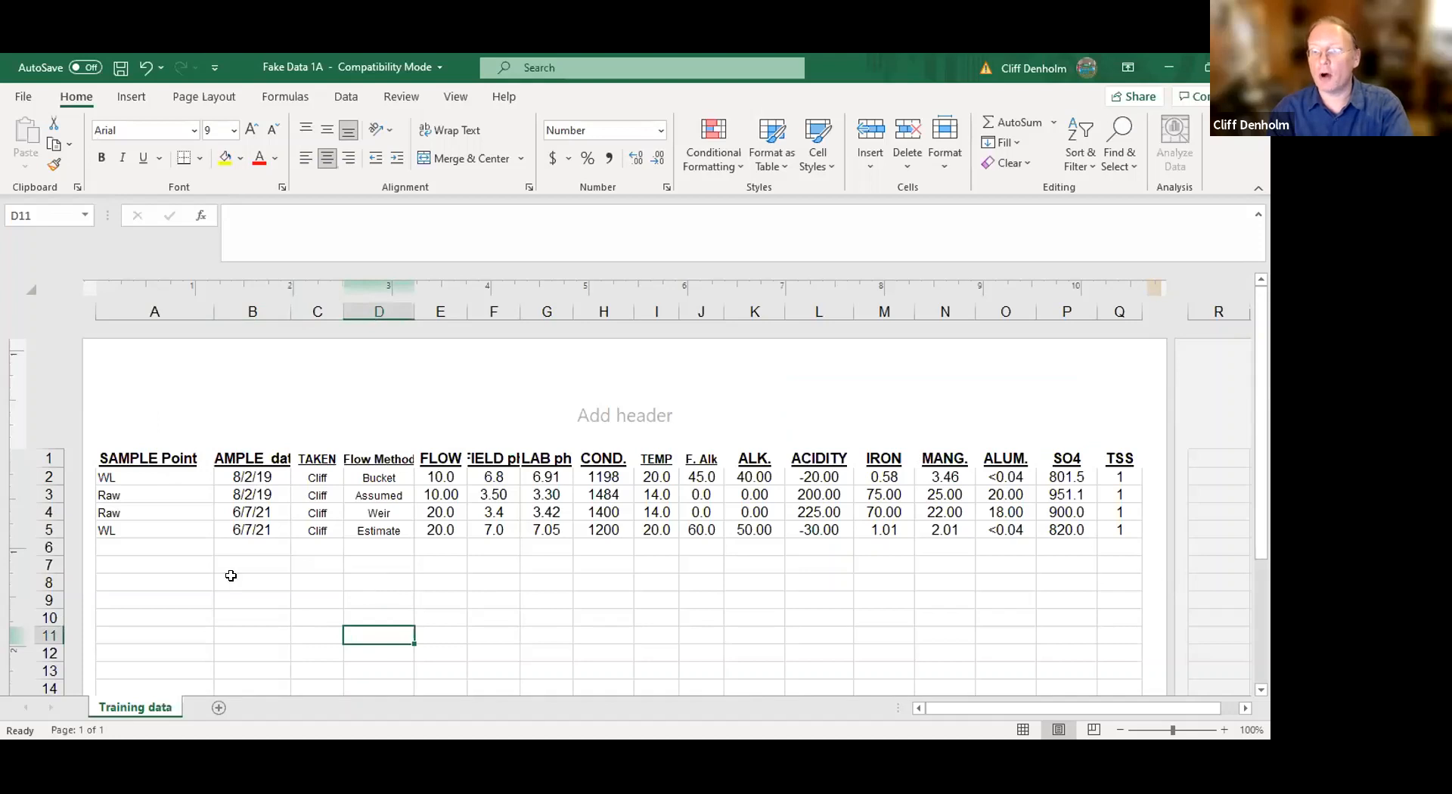
Examine the row 2 values in order, from sample point and date through flow, conductivity, alkalinity, acidity and iron.
{"action": "left_click", "coordinate": [125, 477]}
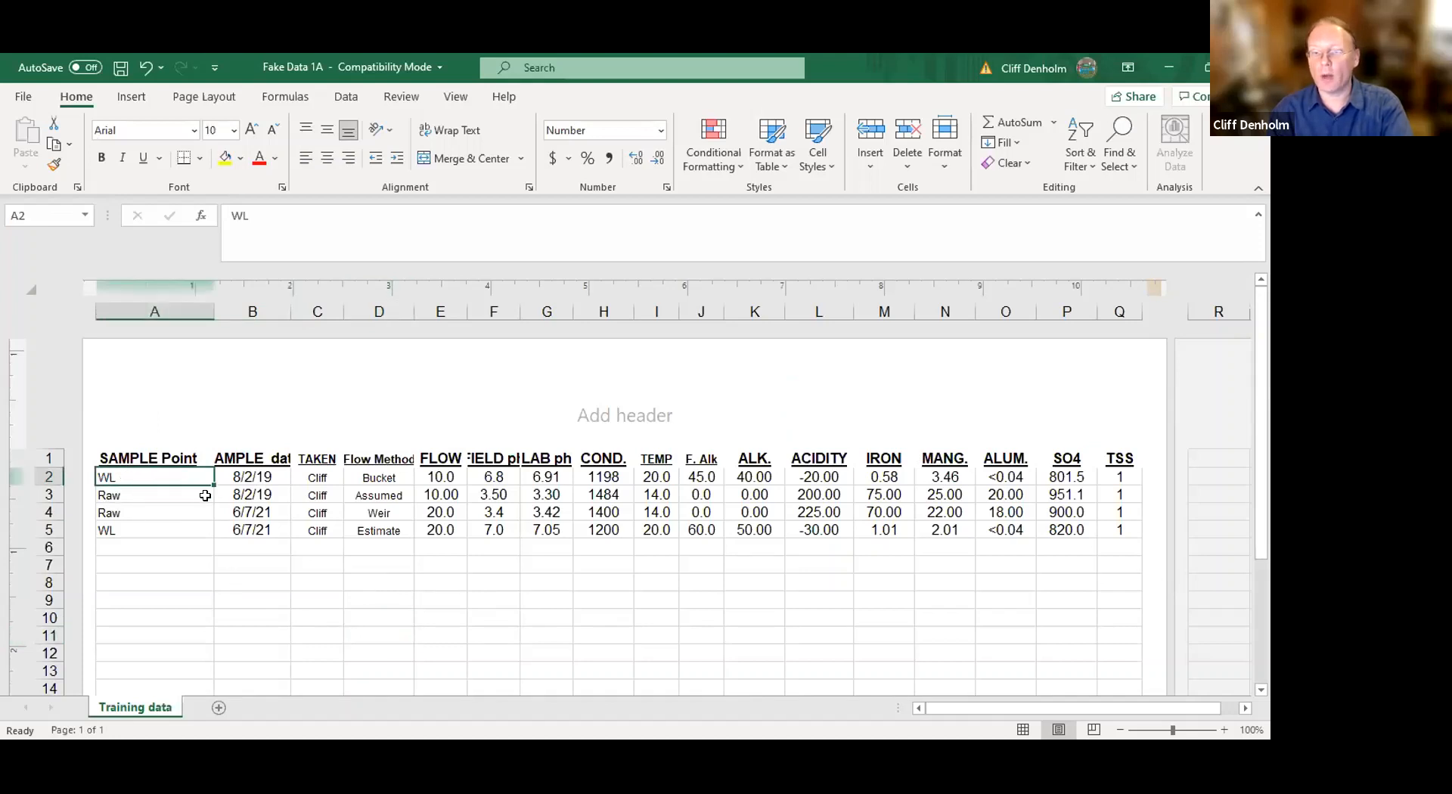
{"action": "left_click", "coordinate": [244, 477]}
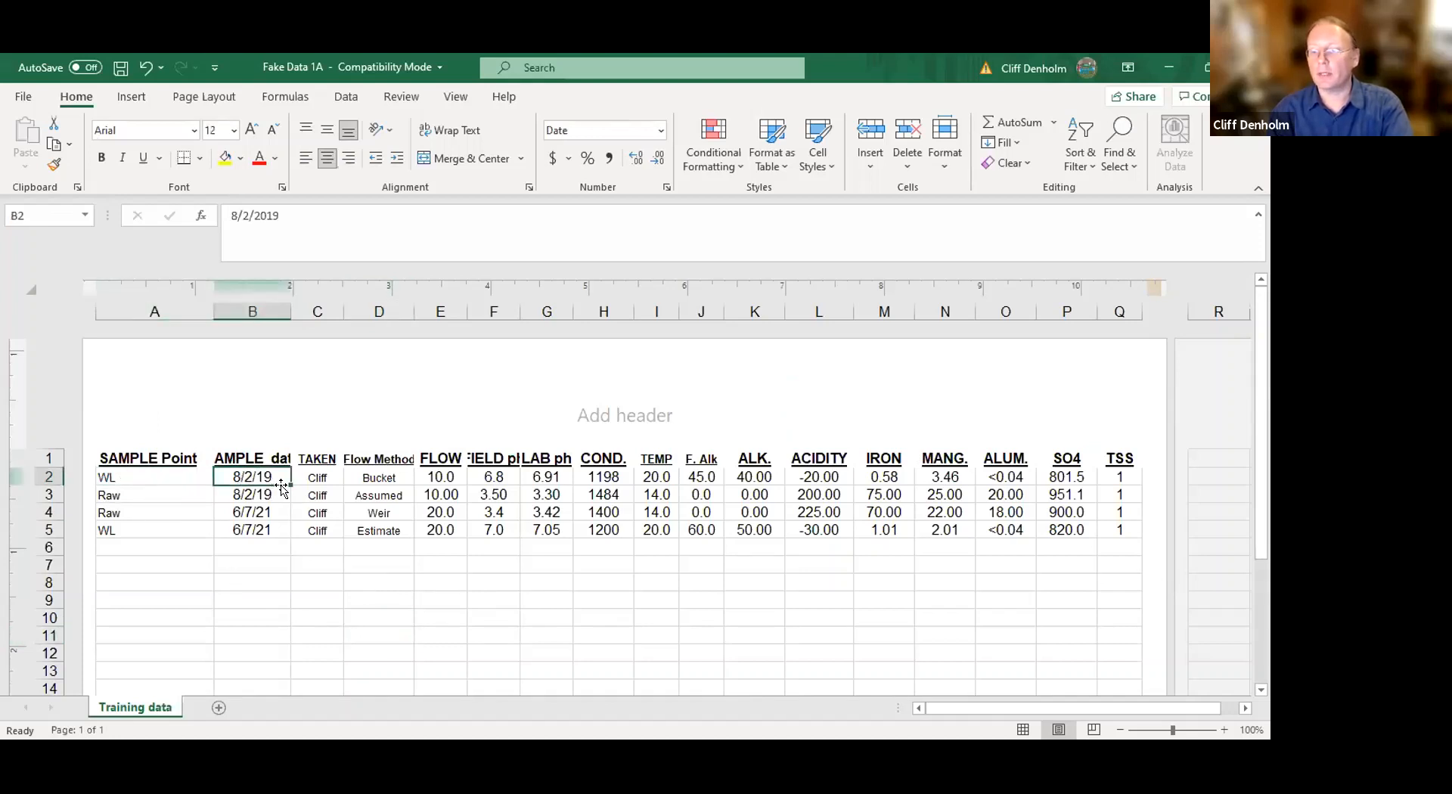
{"action": "left_click", "coordinate": [454, 476]}
{"action": "left_click", "coordinate": [583, 480]}
{"action": "left_click", "coordinate": [705, 474]}
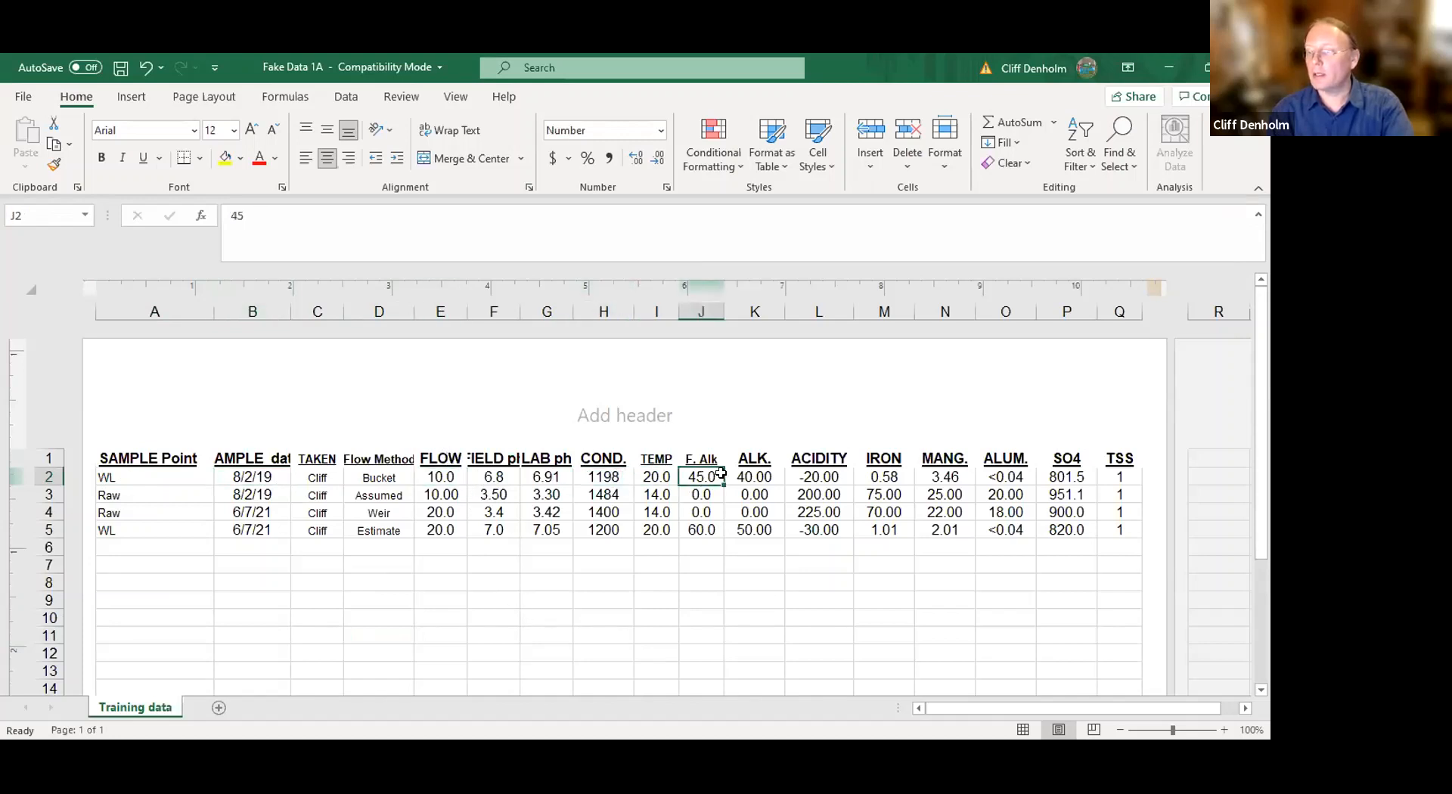
{"action": "left_click", "coordinate": [760, 472]}
{"action": "left_click", "coordinate": [802, 475]}
{"action": "left_click", "coordinate": [885, 470]}
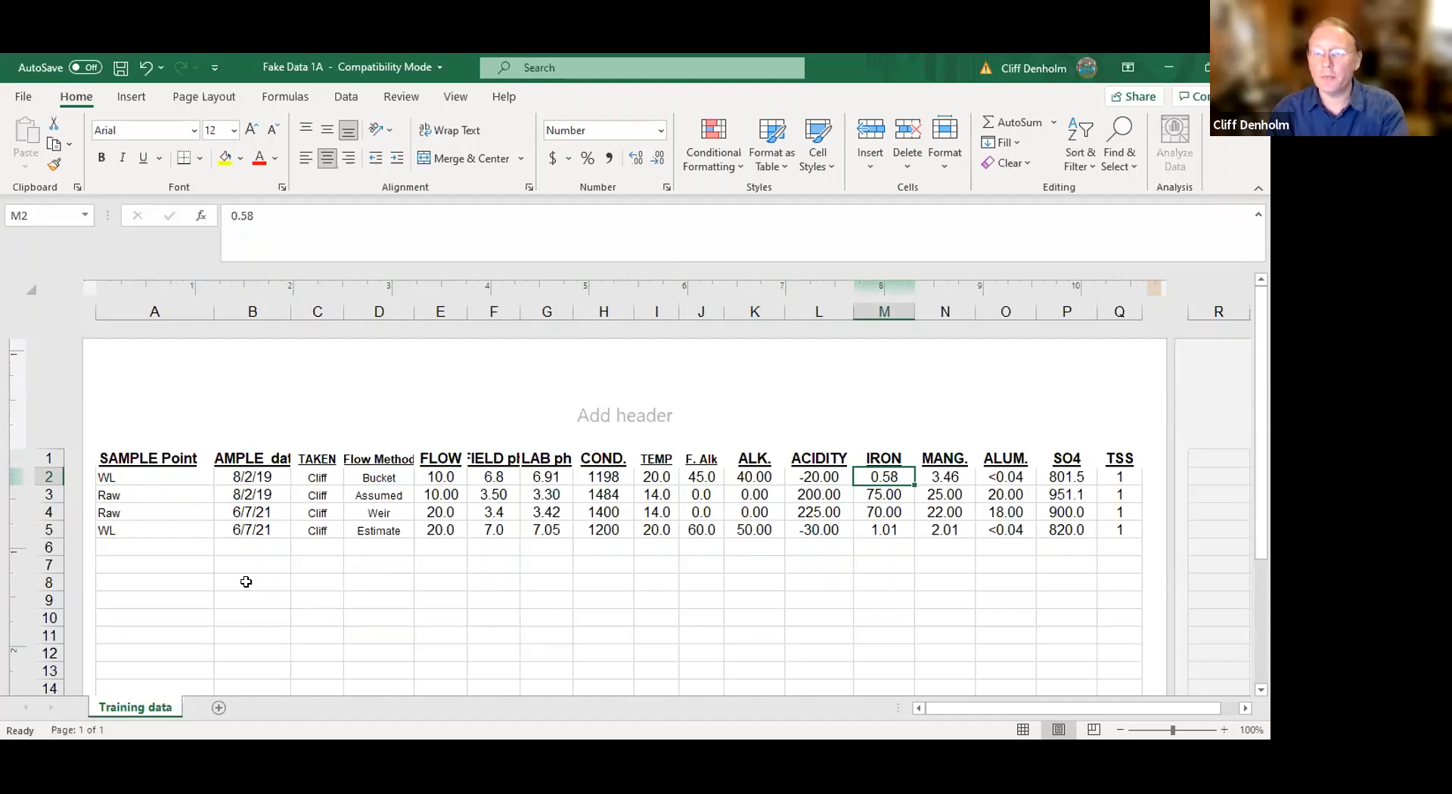
Save a copy of the Fake Data 1A workbook in CSV (Comma delimited) format under the same name.
{"action": "left_click", "coordinate": [21, 100]}
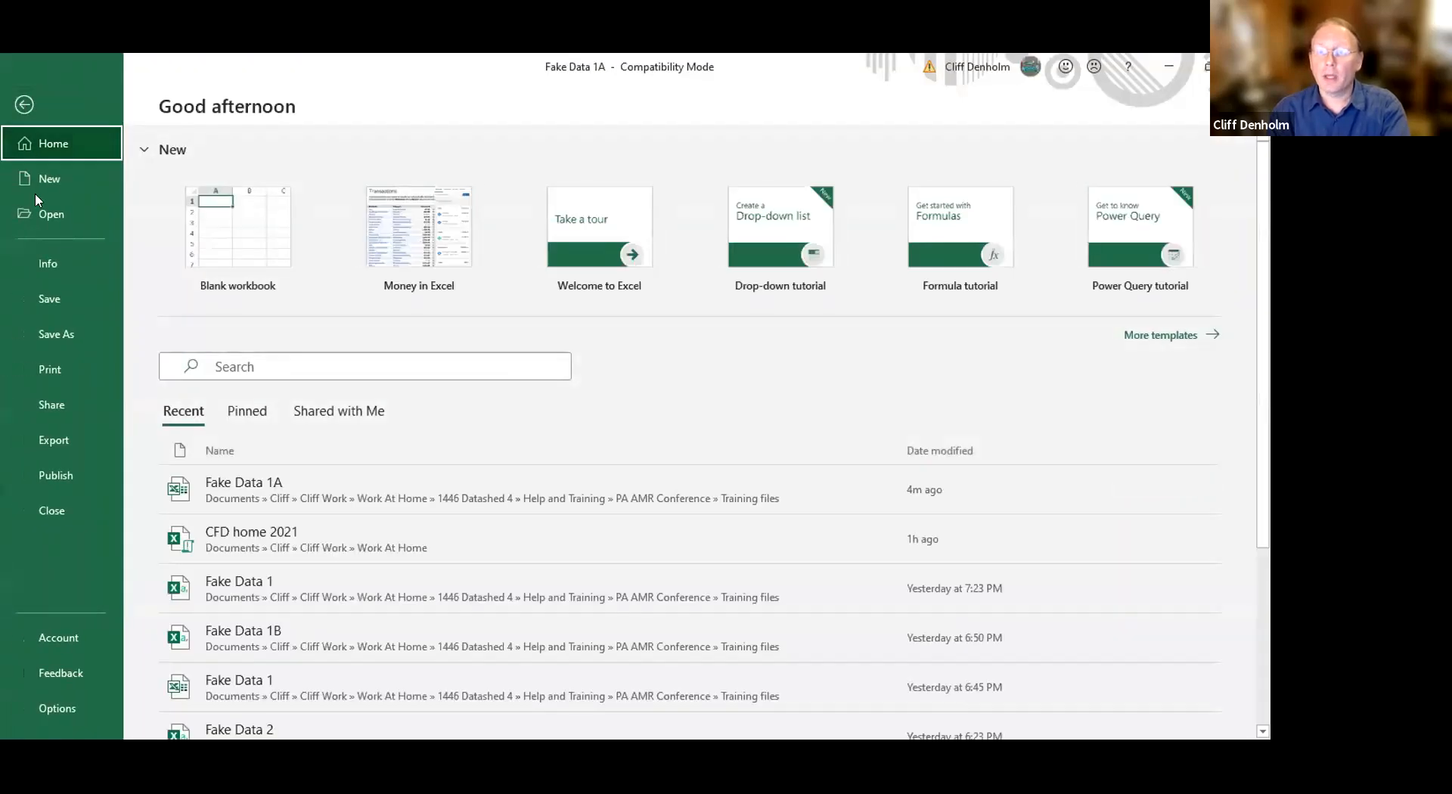
{"action": "left_click", "coordinate": [47, 339]}
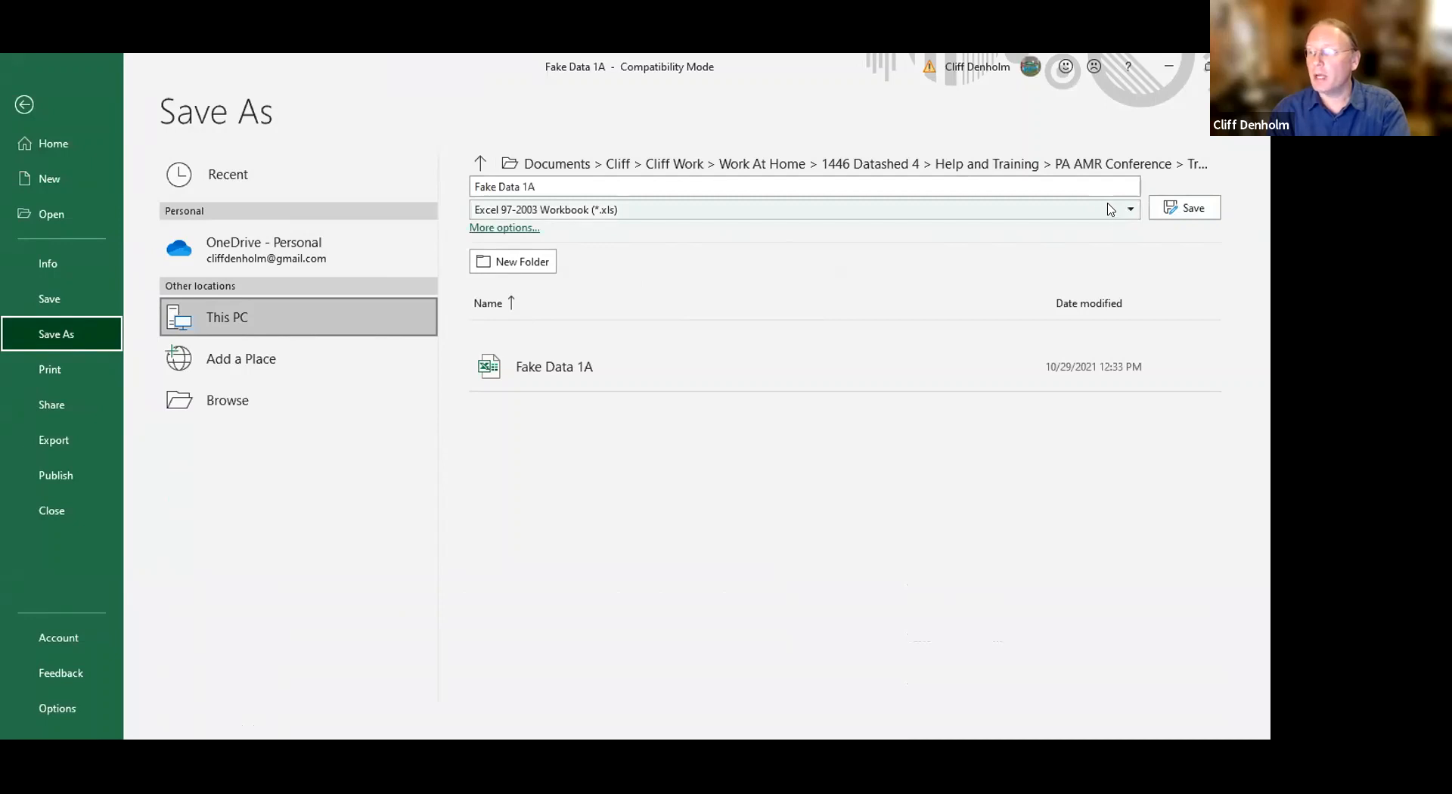
{"action": "left_click", "coordinate": [1131, 212]}
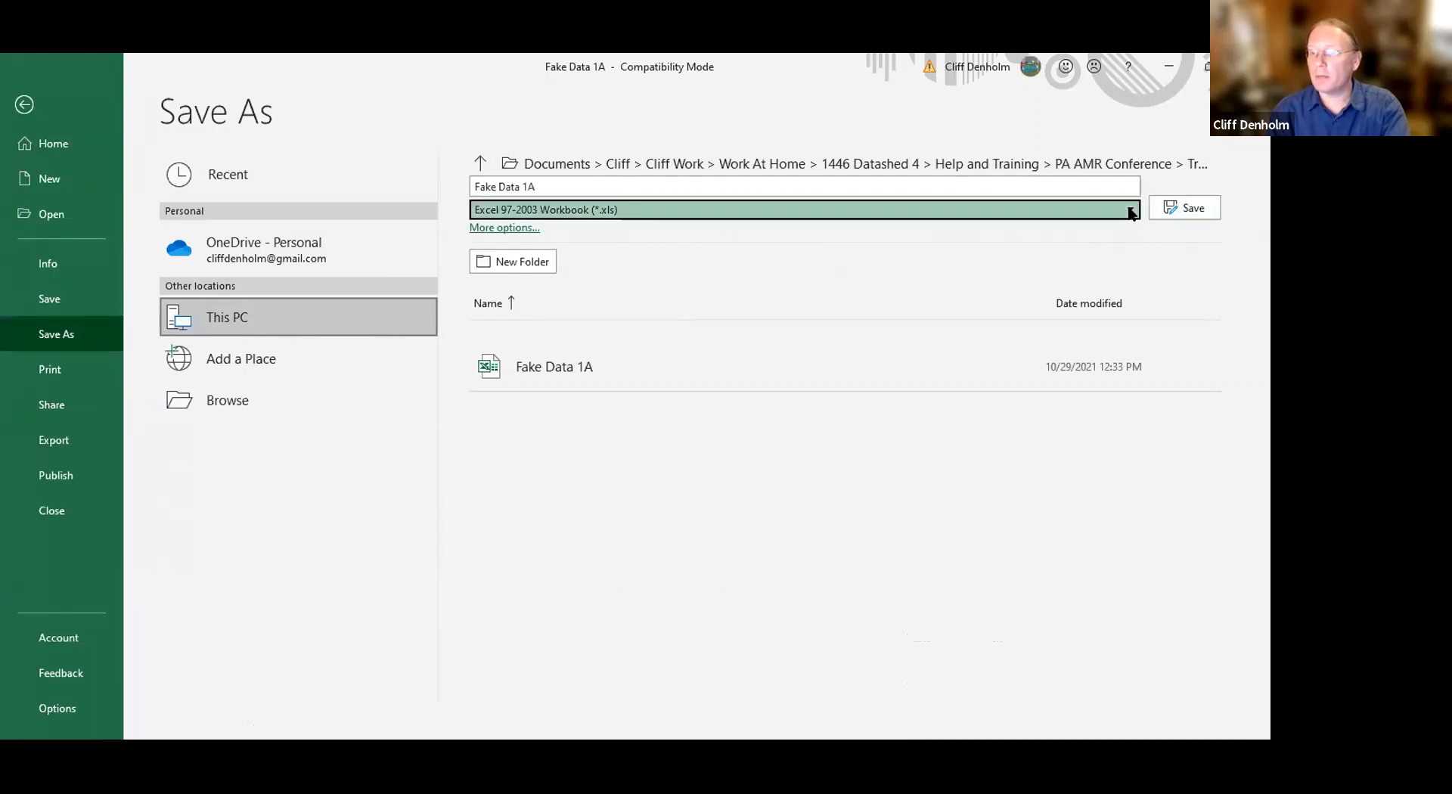
{"action": "left_click", "coordinate": [1130, 211]}
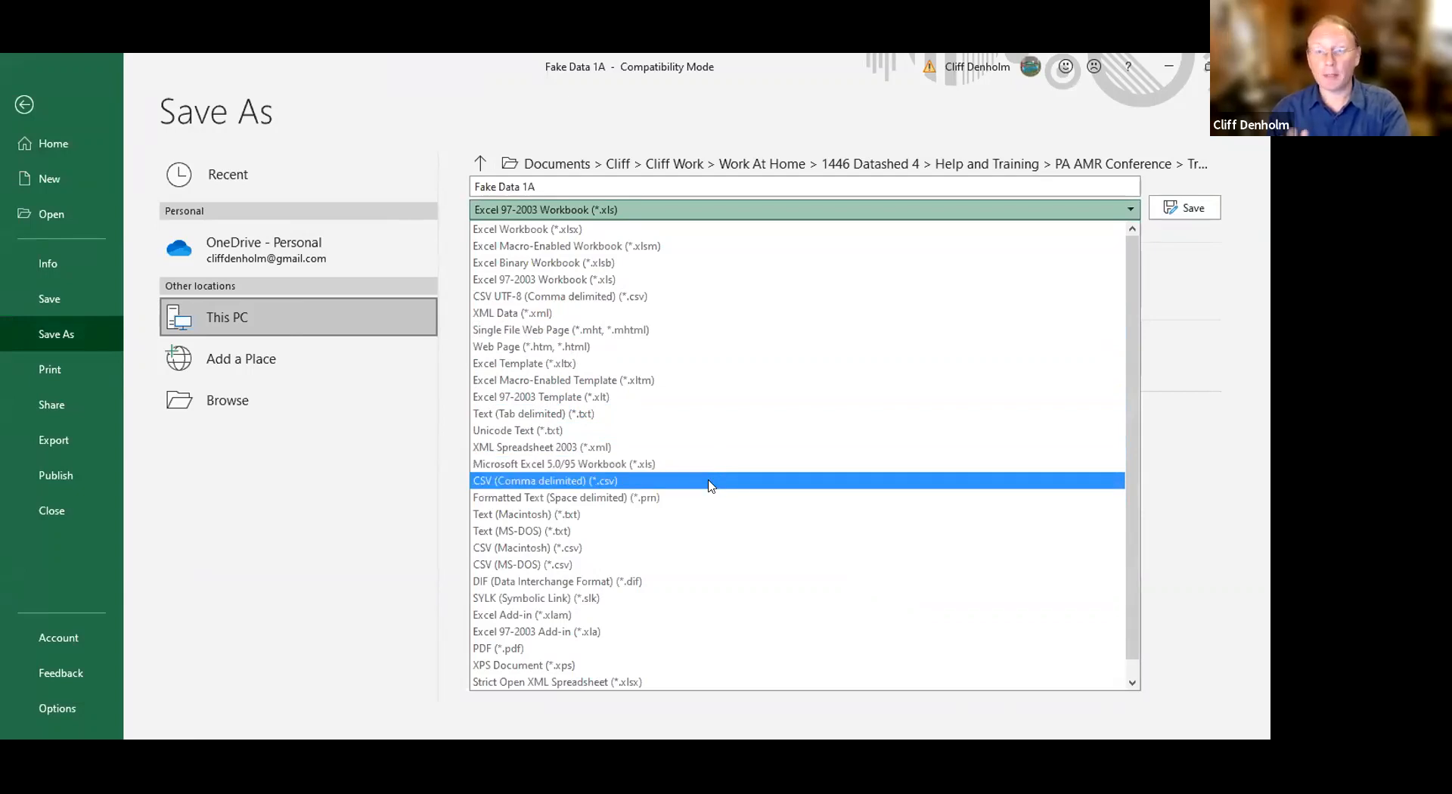
{"action": "left_click", "coordinate": [668, 484]}
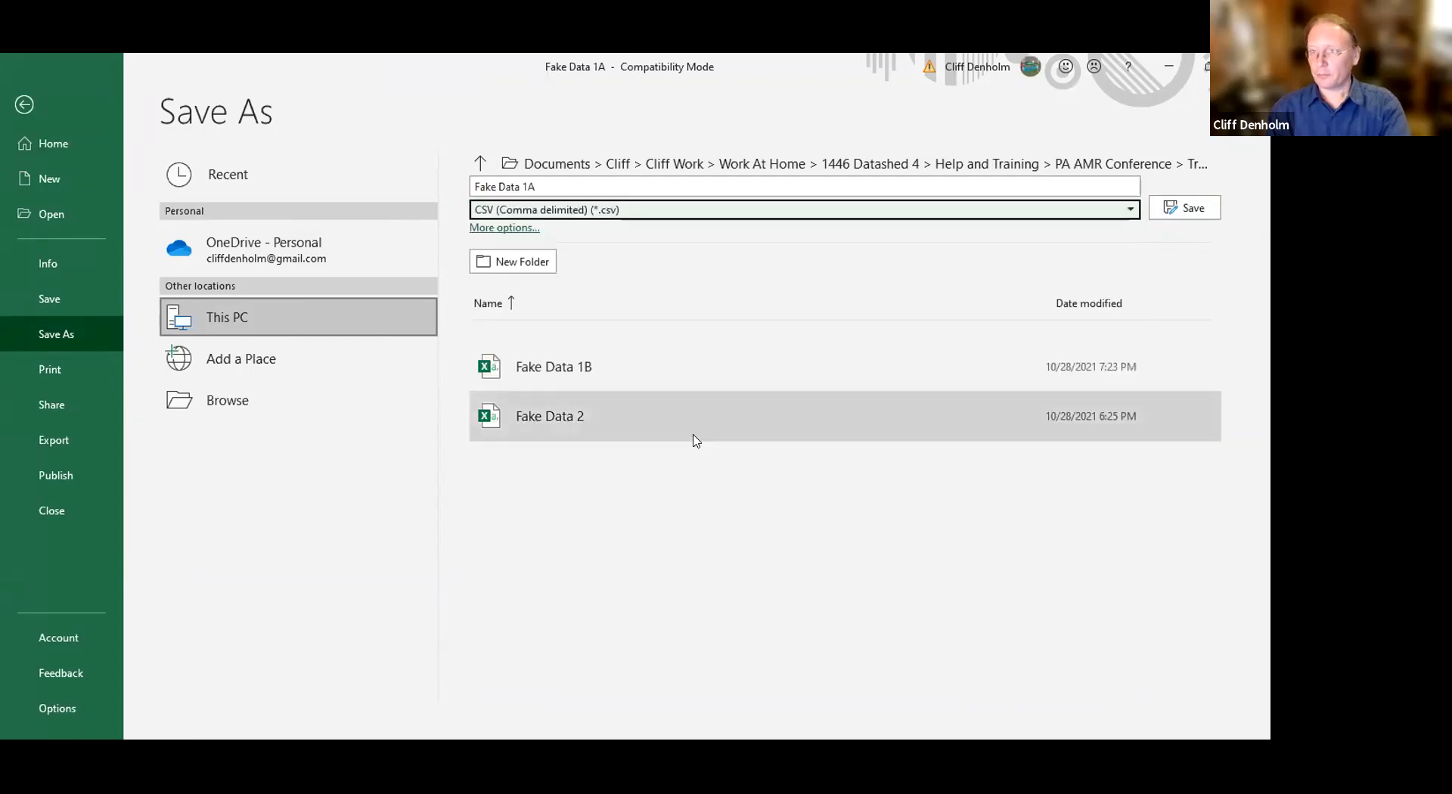
{"action": "left_click", "coordinate": [1187, 208]}
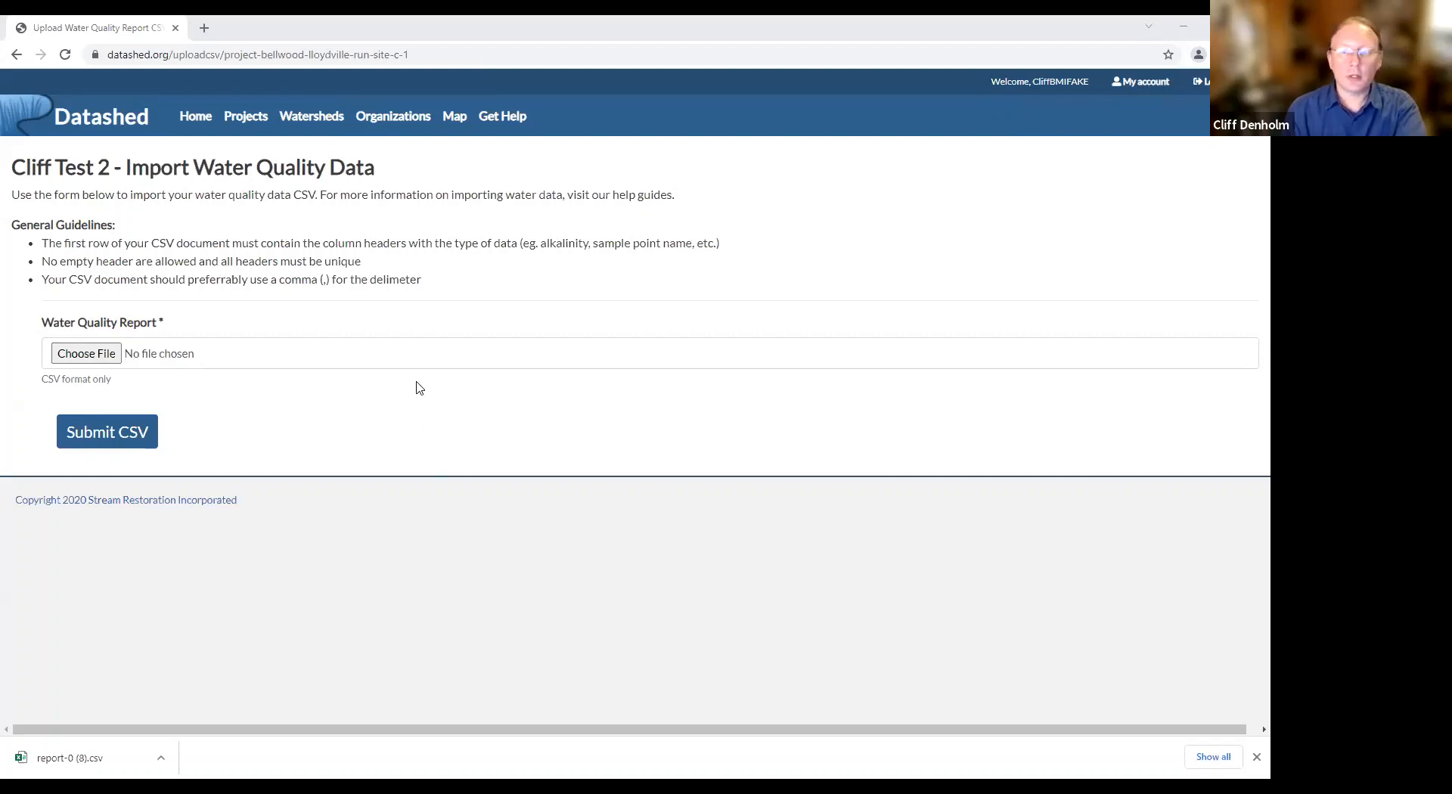
On the Cliff Test 2 import page in the browser, attach Fake Data 1A.csv as the Water Quality Report and submit it.
{"action": "left_click", "coordinate": [102, 352]}
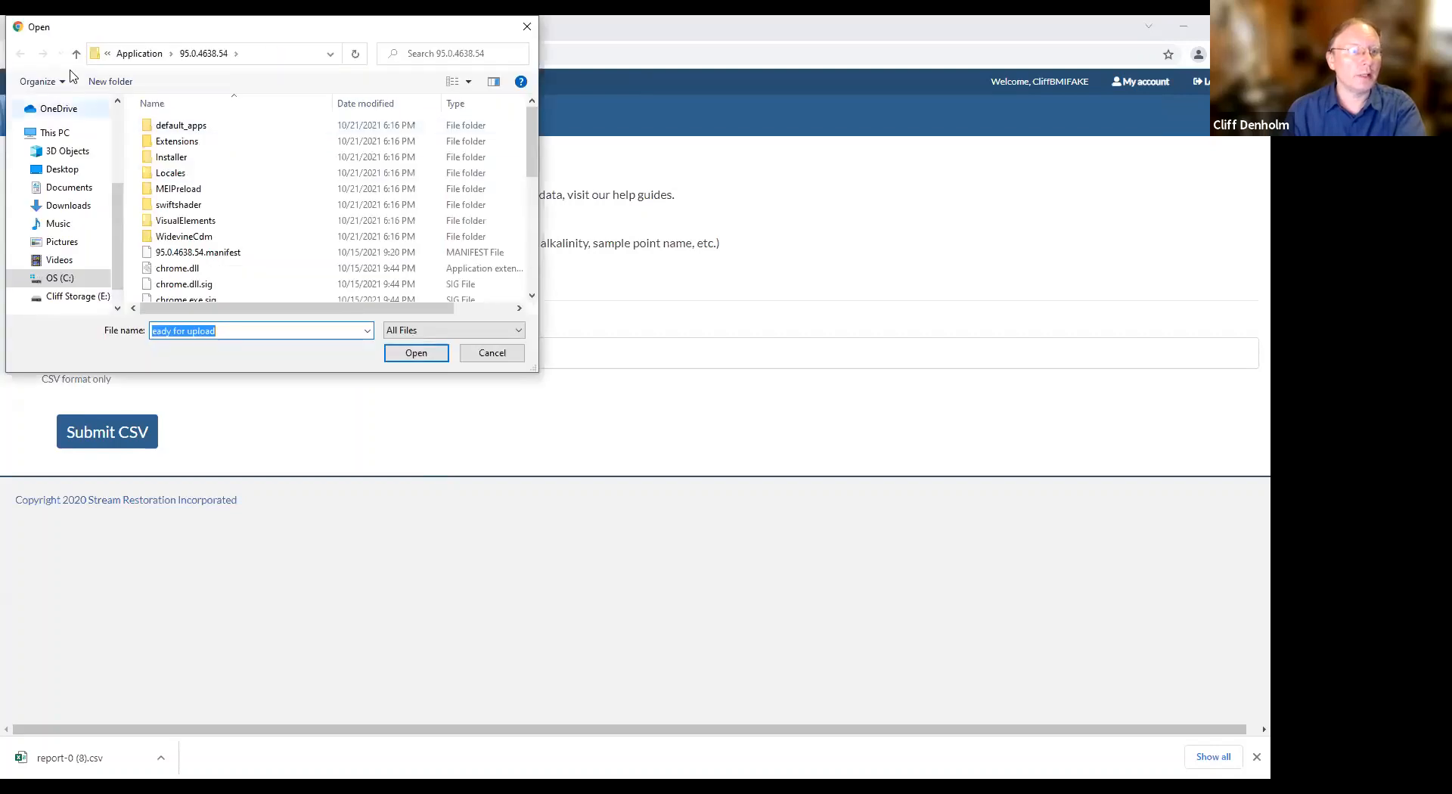
{"action": "left_click", "coordinate": [493, 353]}
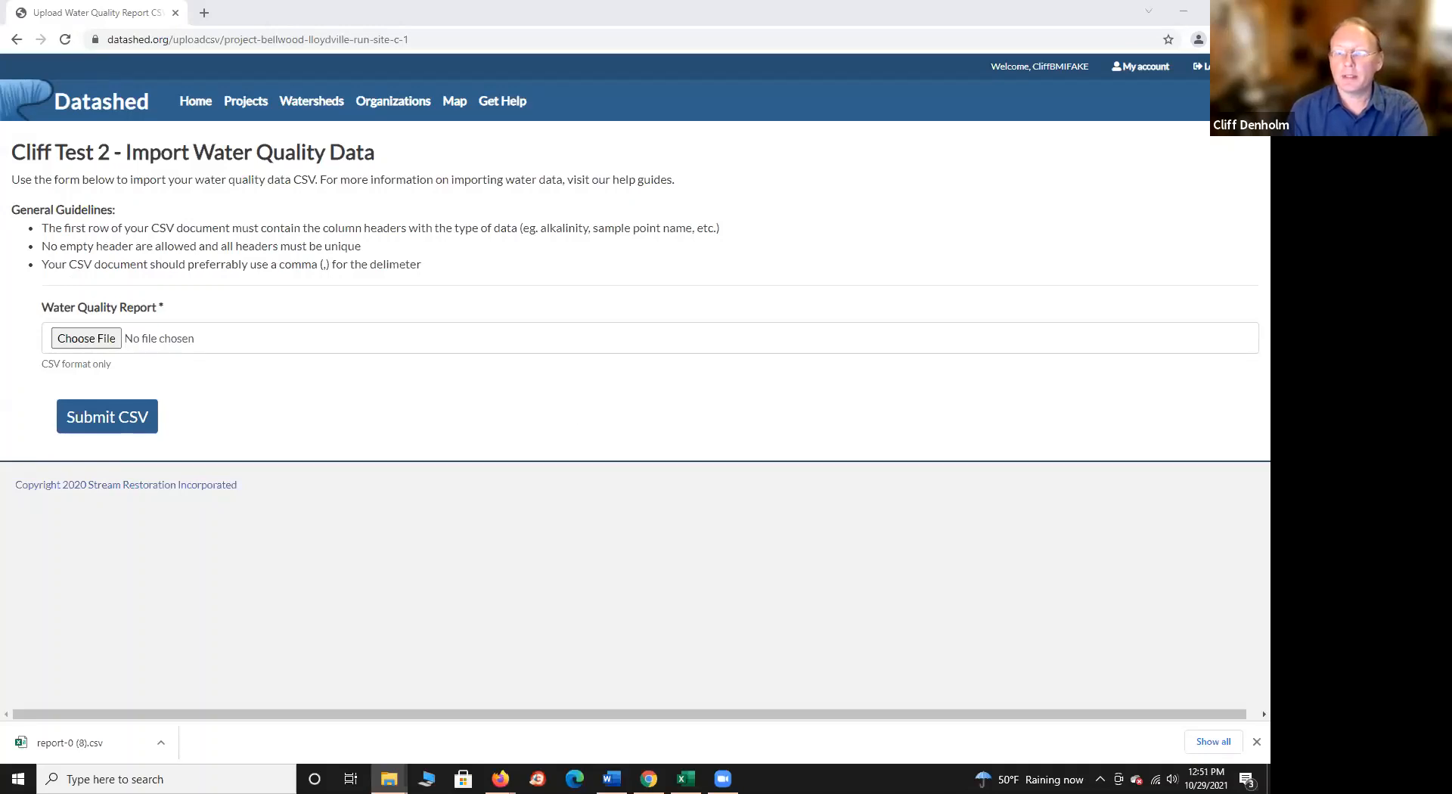
{"action": "left_click_drag", "start_coordinate": [1119, 185], "coordinate": [111, 342]}
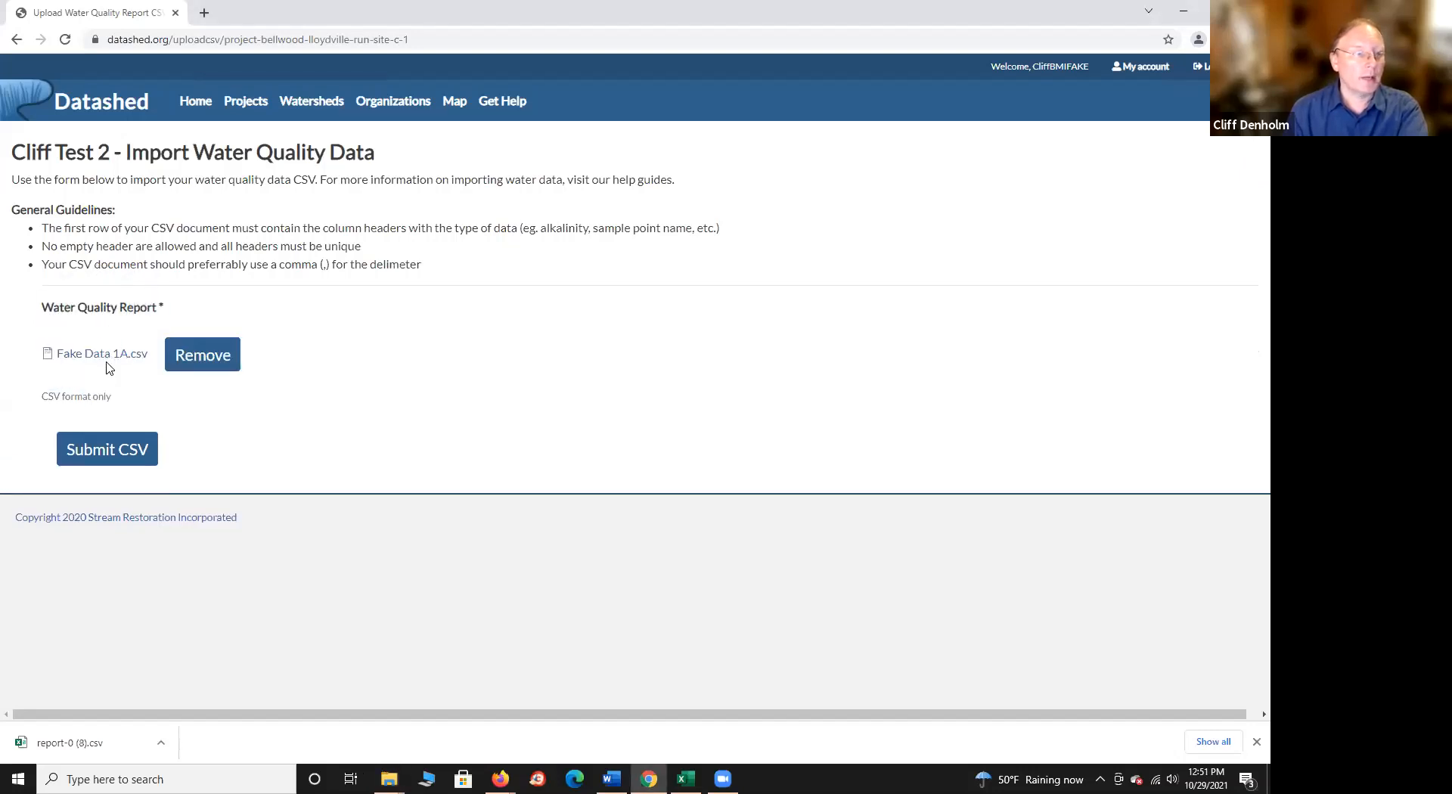
{"action": "left_click", "coordinate": [83, 459]}
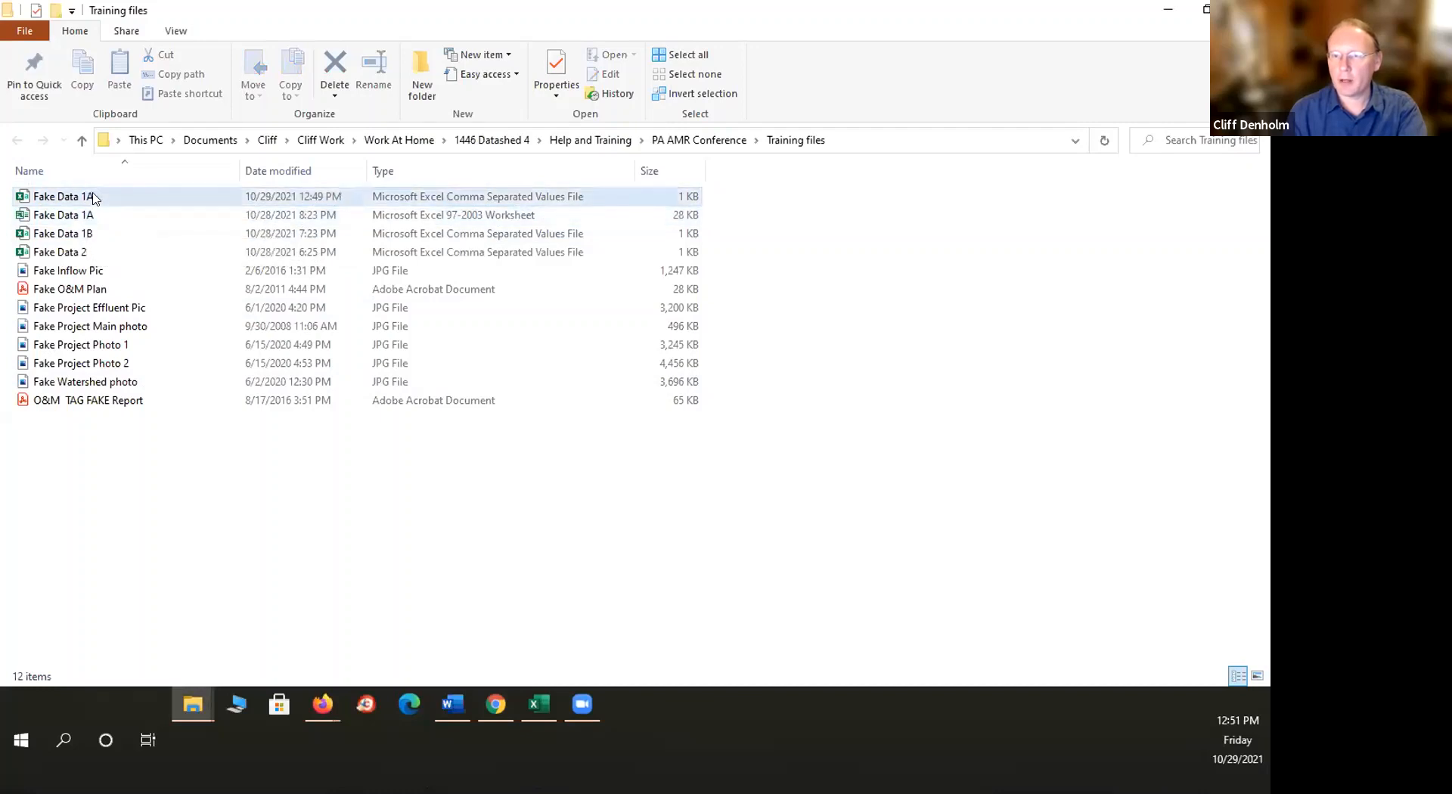
Create a new rich text document in the Training files folder in File Explorer.
{"action": "right_click", "coordinate": [94, 197]}
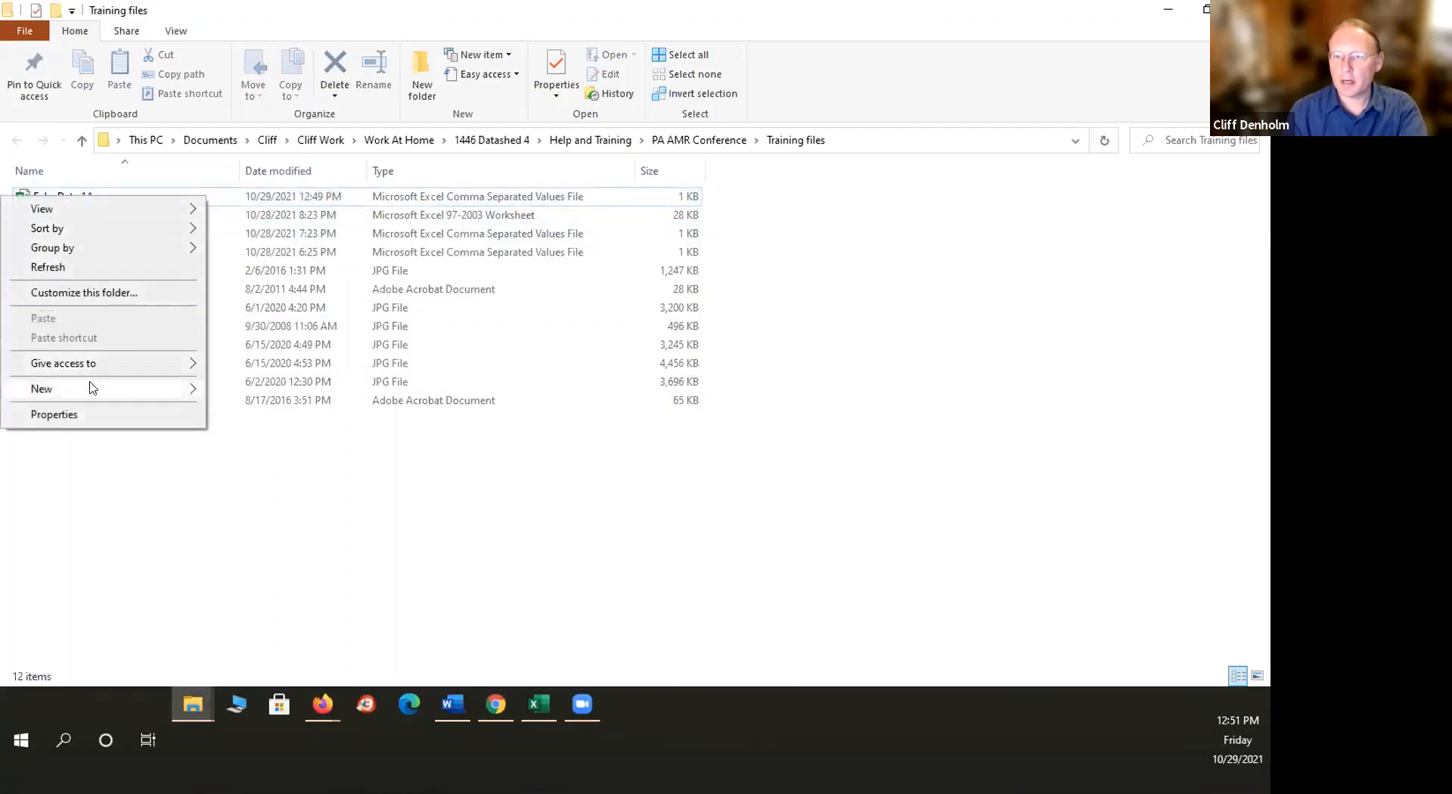
{"action": "mouse_move", "coordinate": [97, 388]}
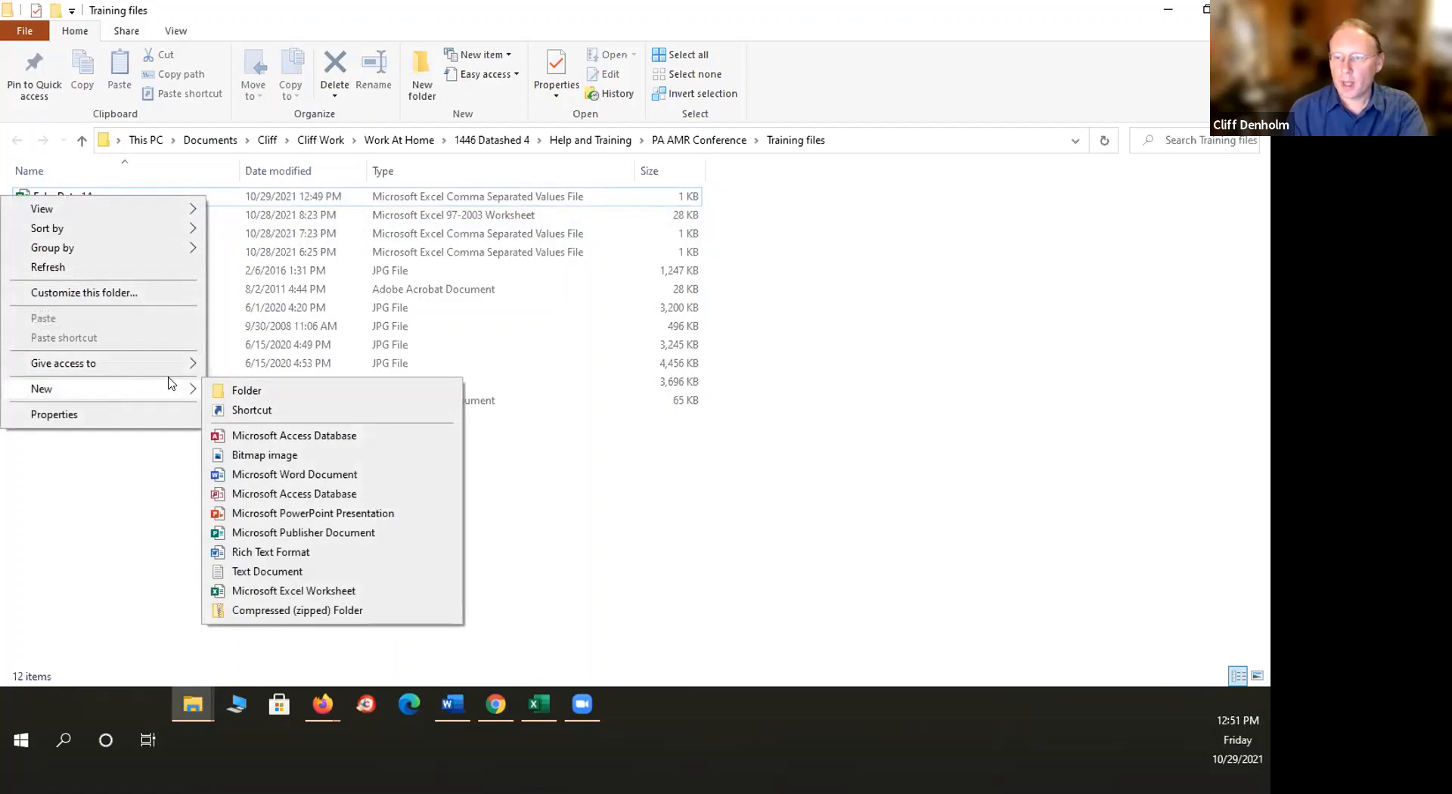
{"action": "left_click", "coordinate": [263, 554]}
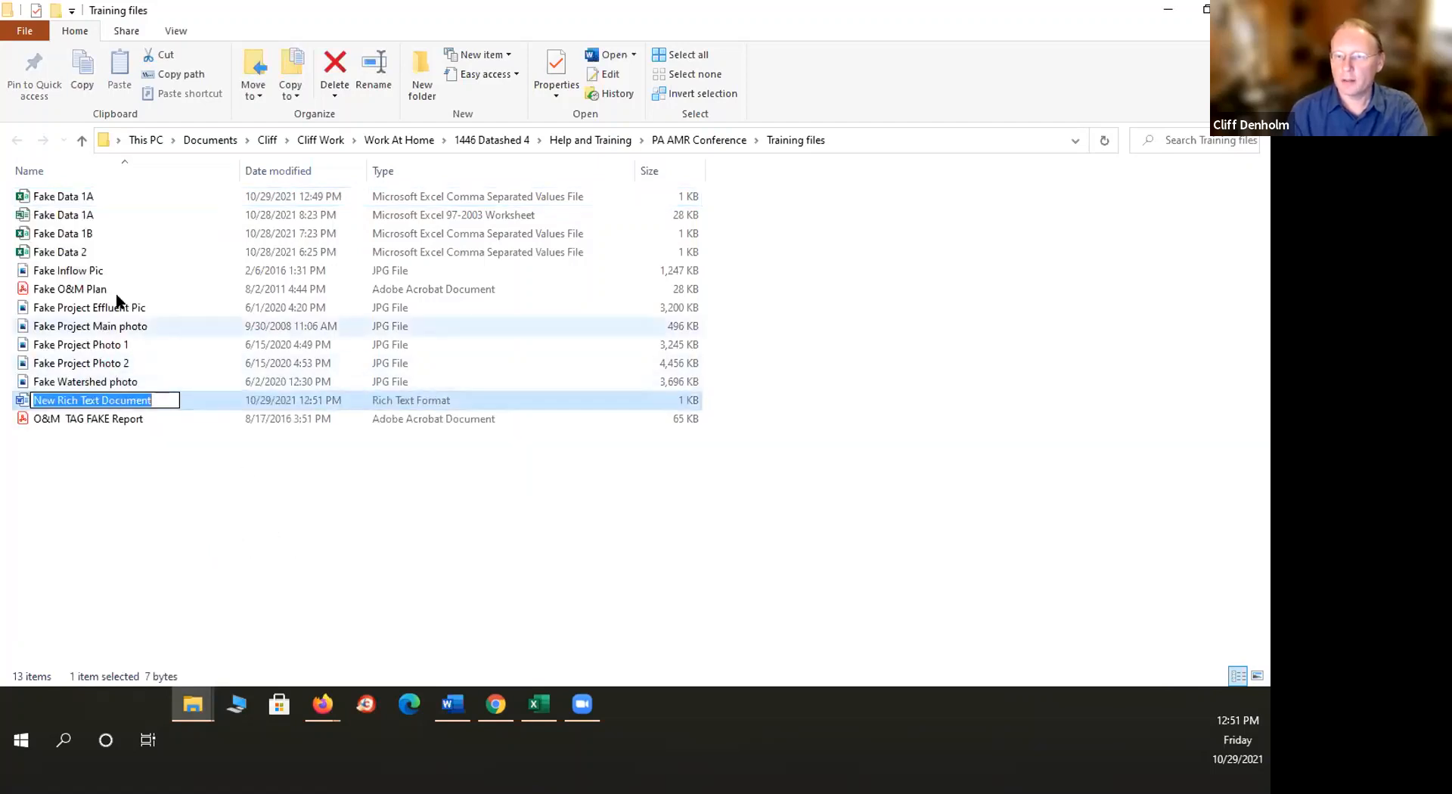
Open the Fake Data 1A CSV file in Notepad, maximize it, and examine its comma-separated rows and the empty rows below them.
{"action": "left_click", "coordinate": [88, 197]}
{"action": "double_click", "coordinate": [88, 197]}
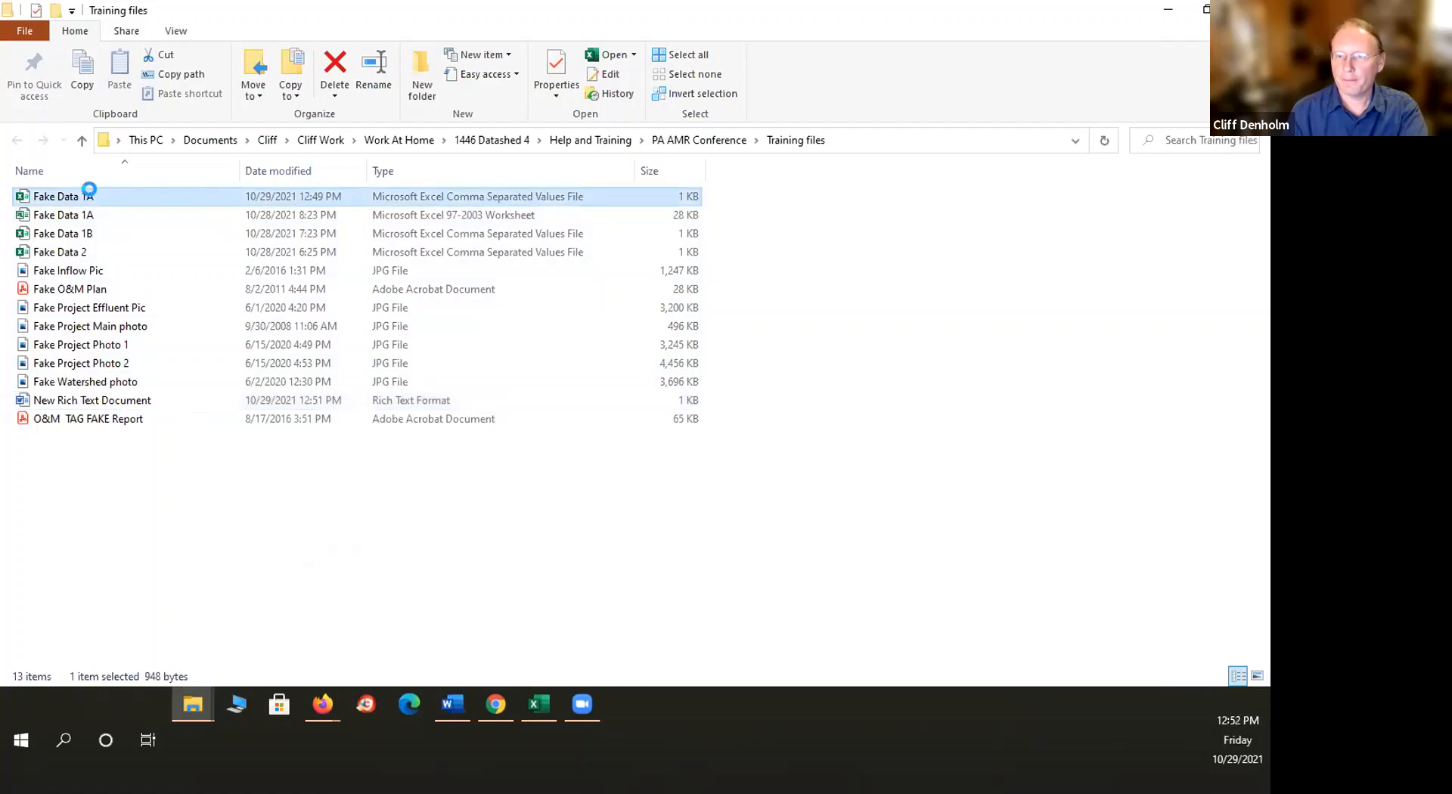
{"action": "right_click", "coordinate": [89, 194]}
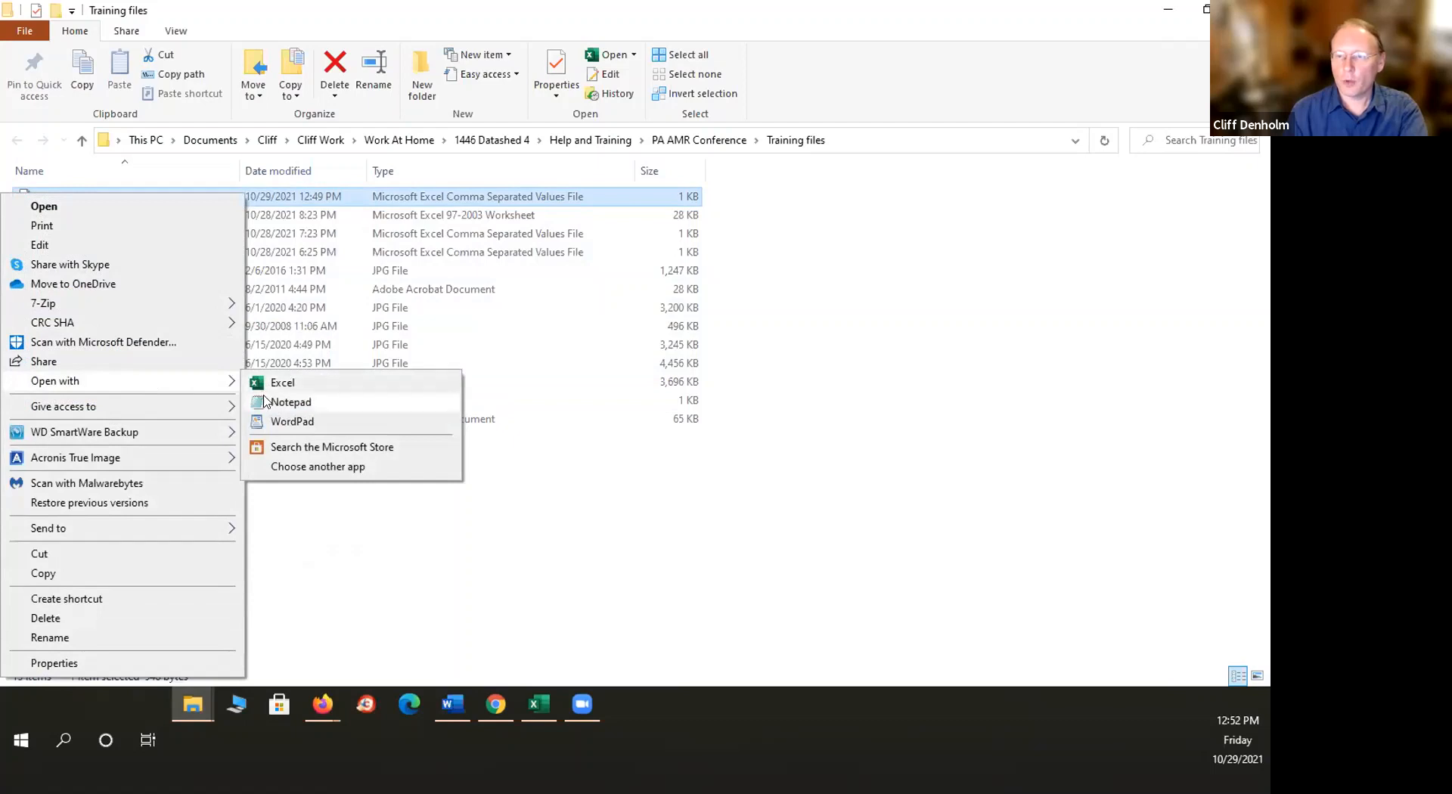
{"action": "left_click", "coordinate": [266, 402]}
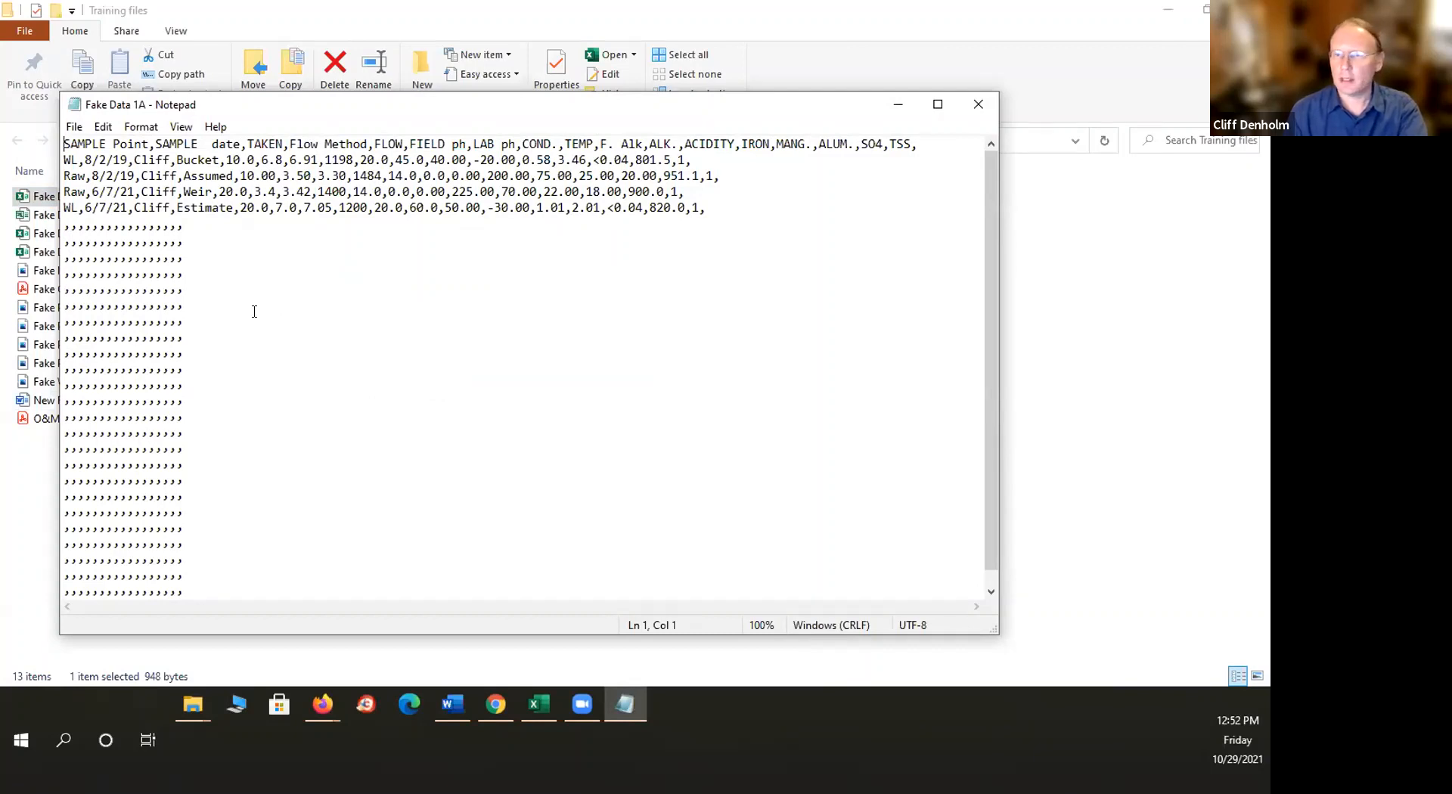
{"action": "left_click", "coordinate": [937, 106]}
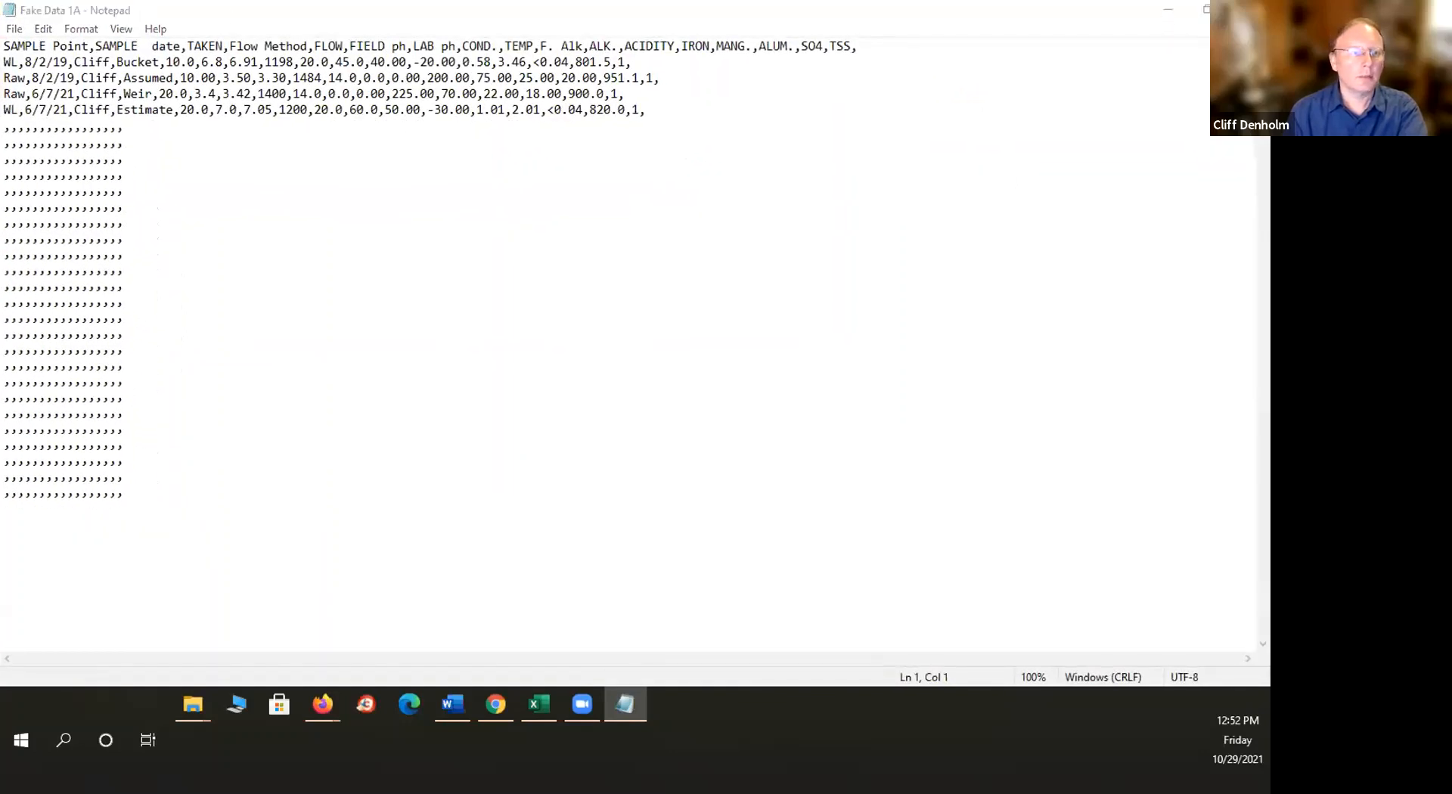
{"action": "left_click", "coordinate": [379, 500]}
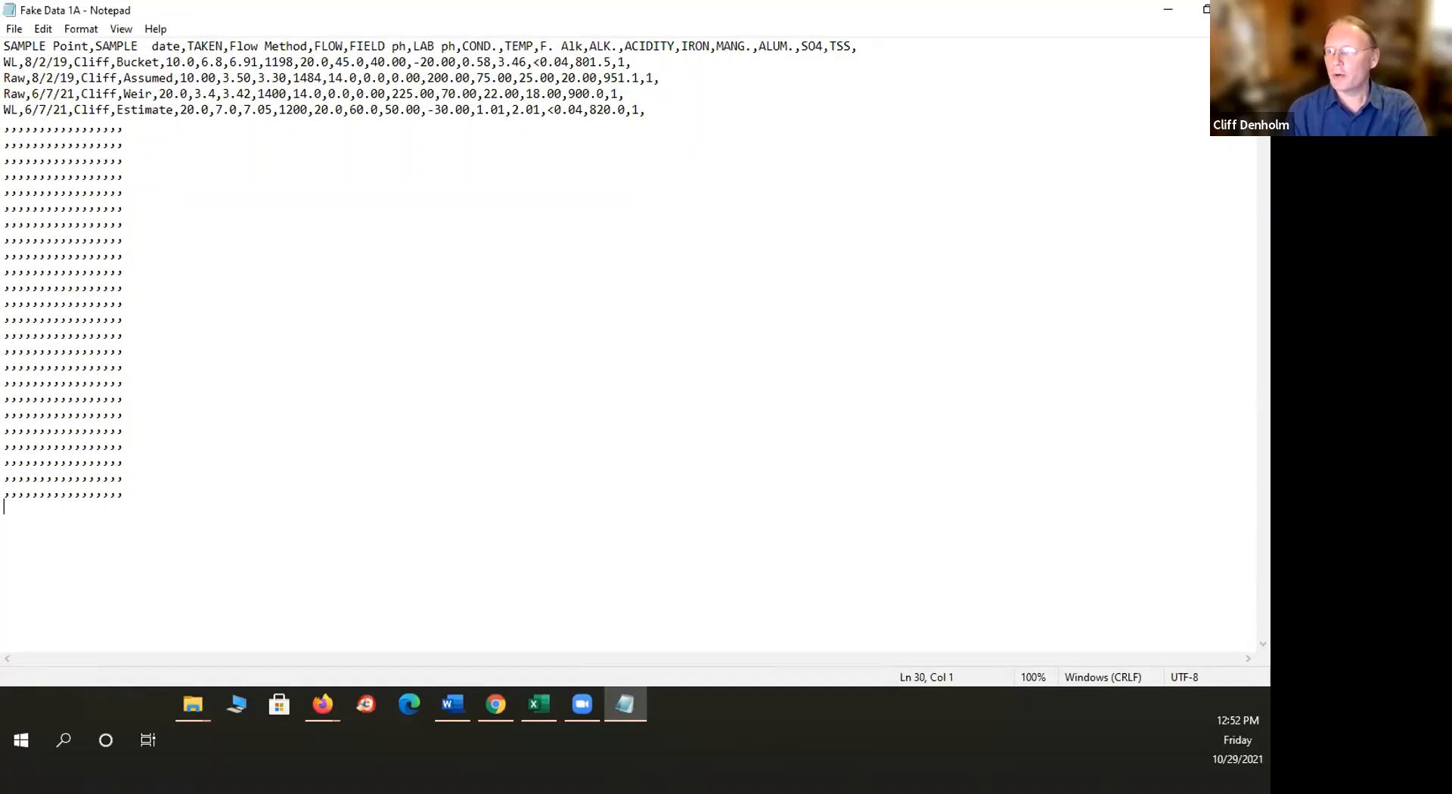
Close the Notepad view and open the Excel 97-2003 version of Fake Data 1A from the Training files folder.
{"action": "left_click", "coordinate": [1248, 9]}
{"action": "left_click", "coordinate": [252, 429]}
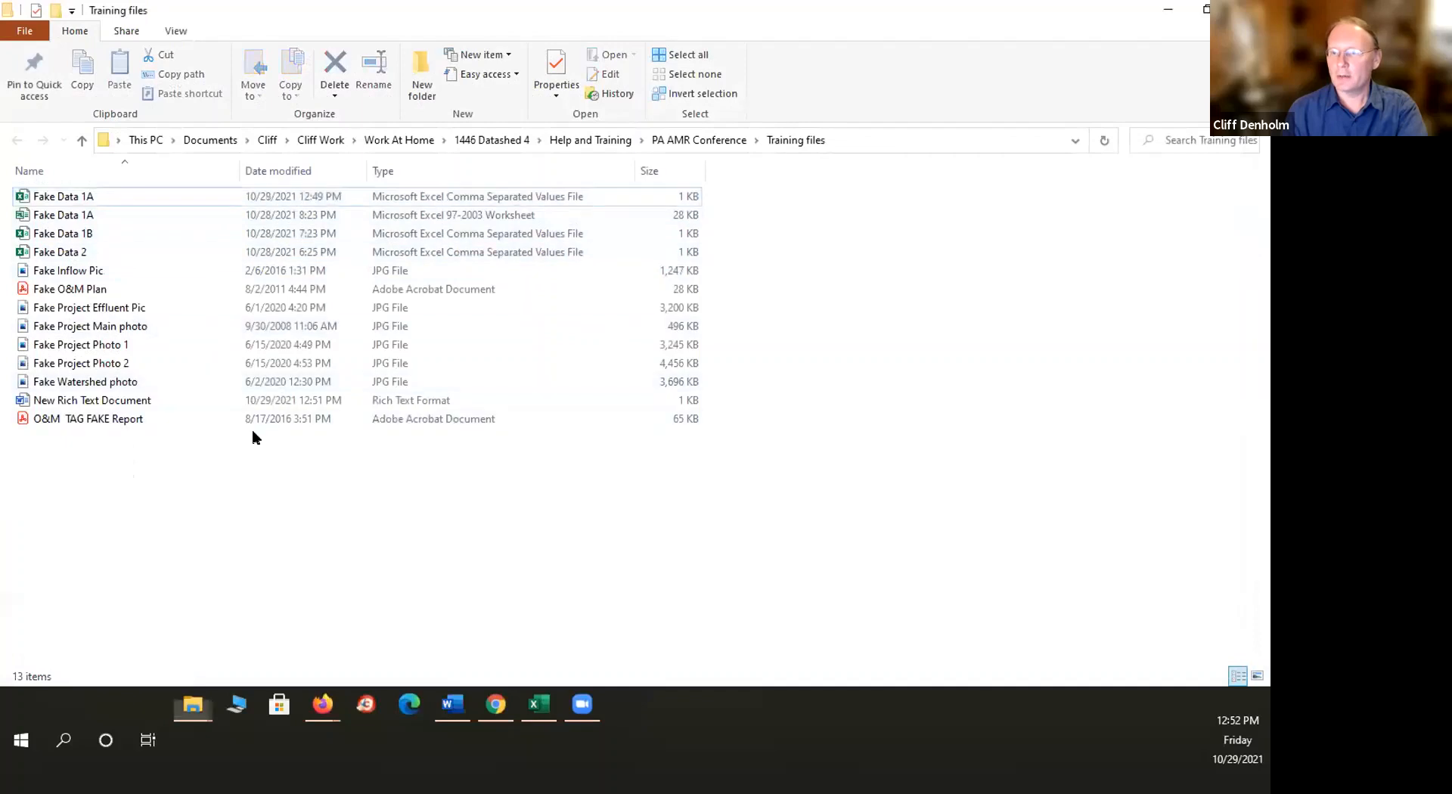
{"action": "double_click", "coordinate": [56, 215]}
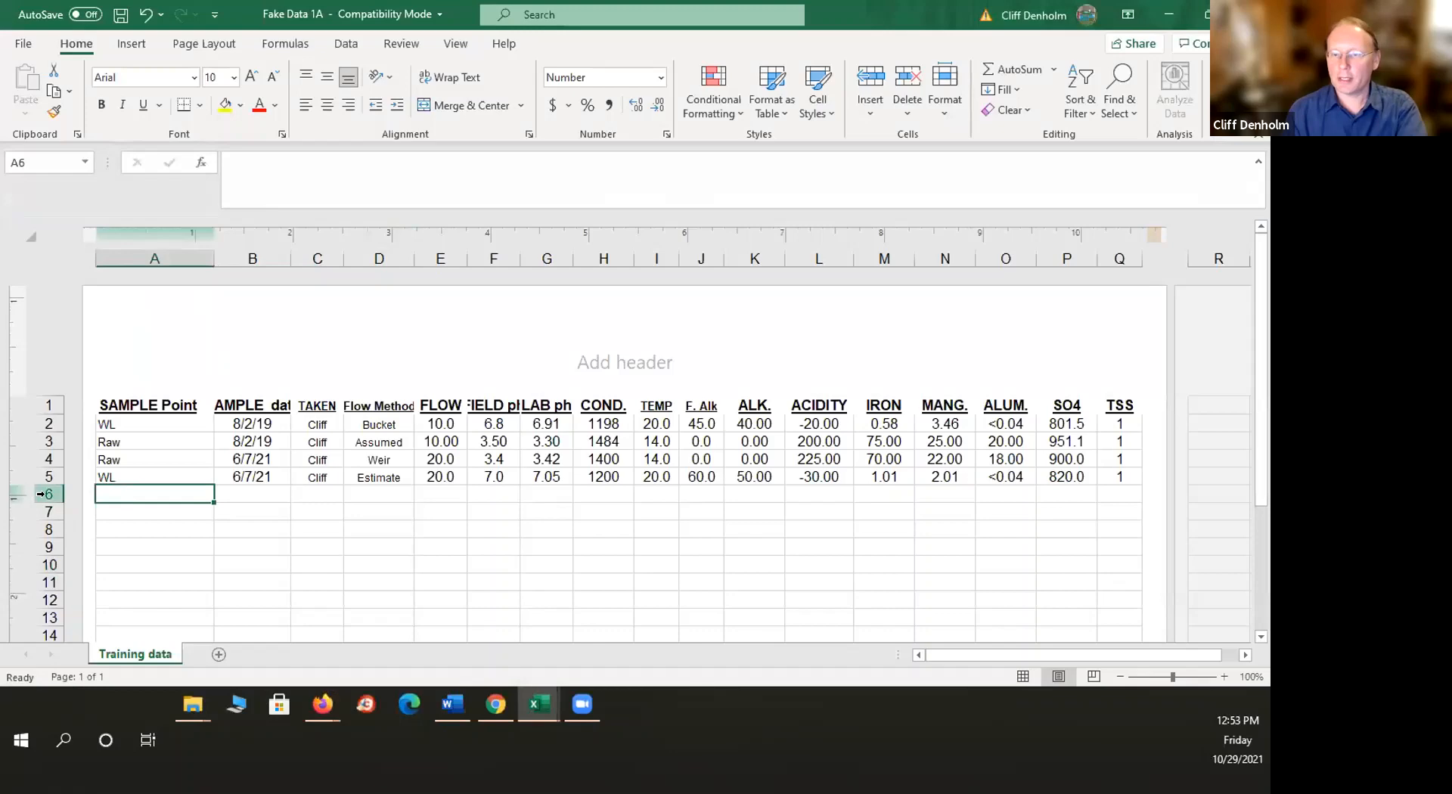
Delete the empty rows 6 through 21 below the data on the Training data sheet.
{"action": "left_click_drag", "start_coordinate": [38, 495], "coordinate": [41, 602]}
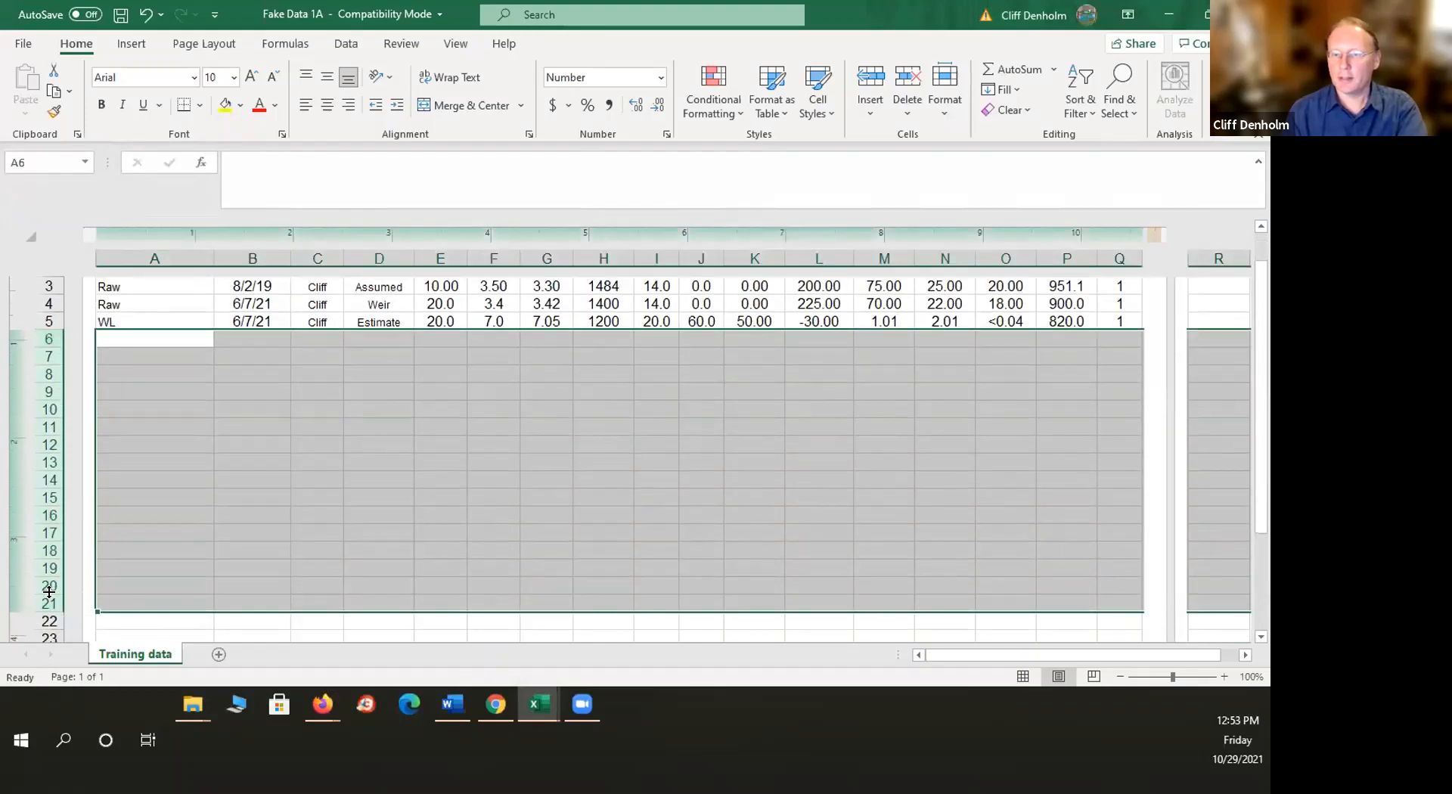
{"action": "right_click", "coordinate": [41, 598]}
{"action": "left_click", "coordinate": [98, 456]}
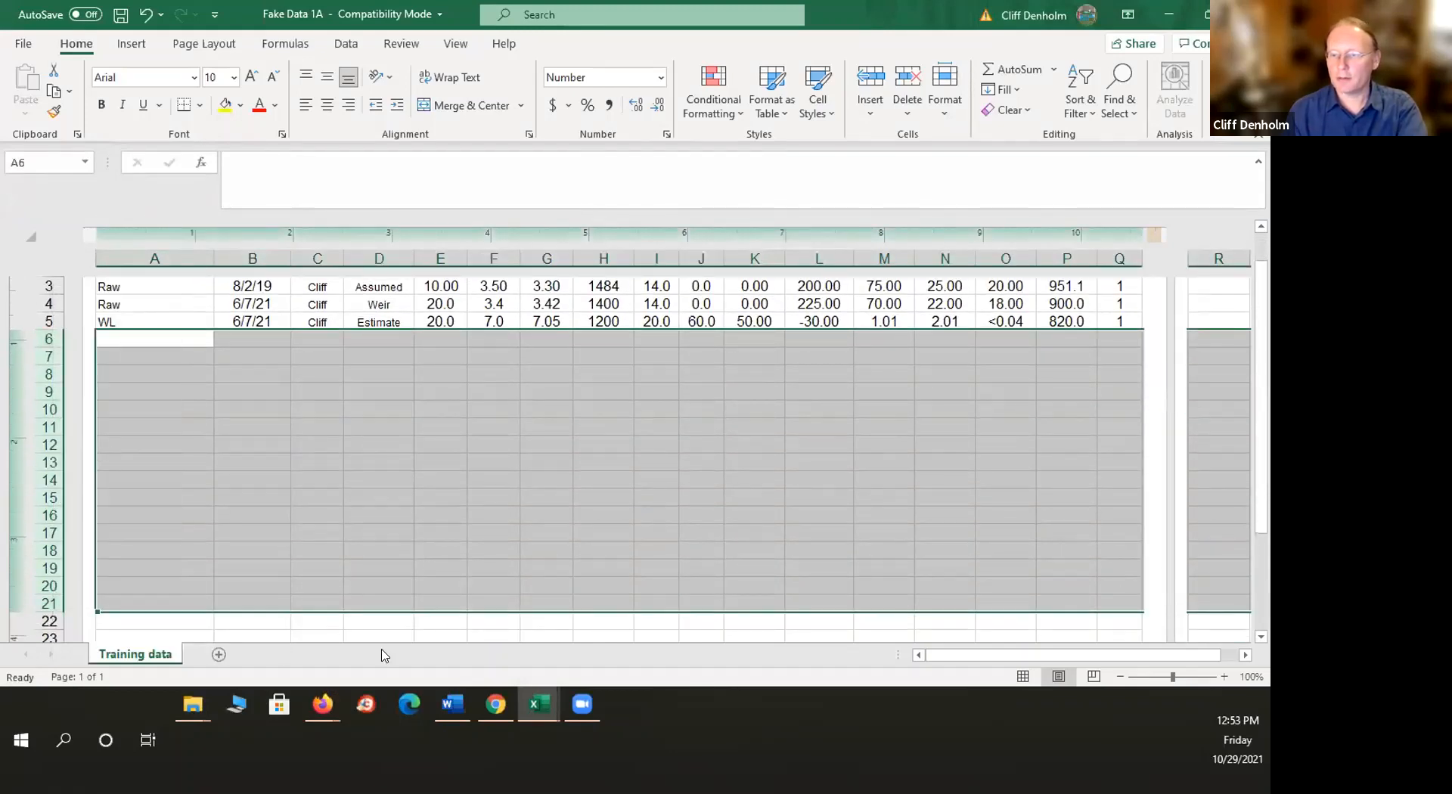
{"action": "left_click", "coordinate": [557, 549]}
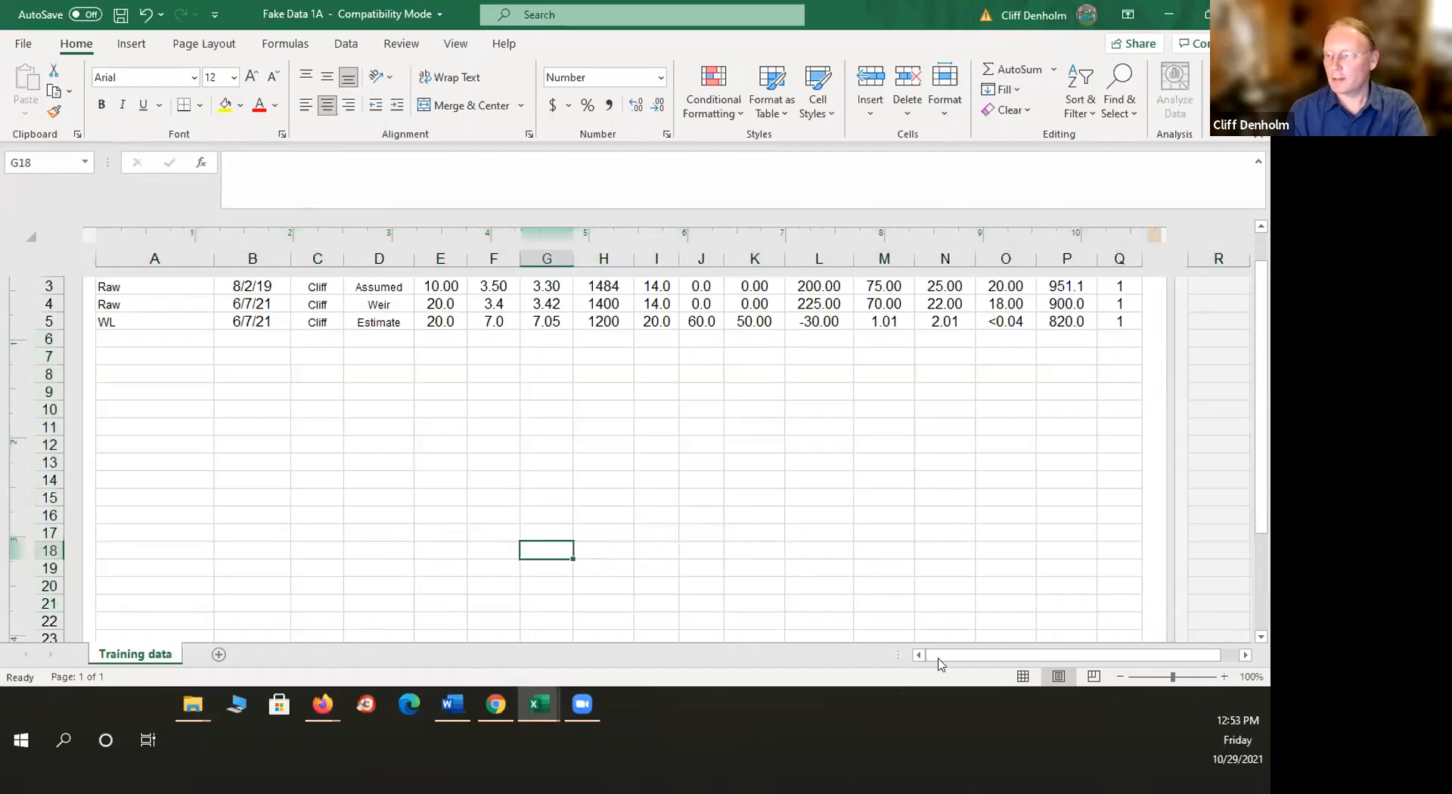
Delete the empty columns R through DH beside the data and save the workbook.
{"action": "left_click_drag", "start_coordinate": [957, 655], "coordinate": [1242, 655]}
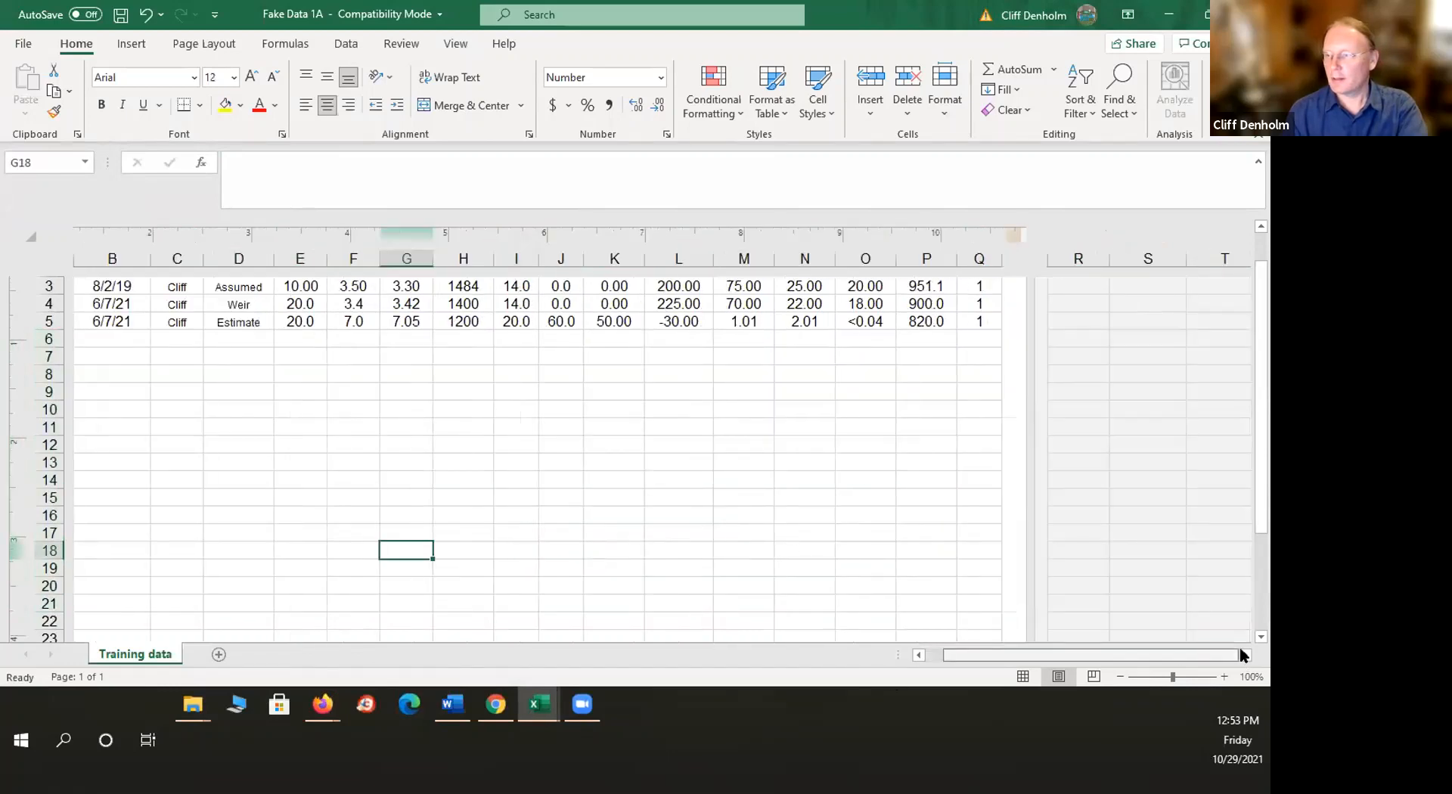
{"action": "left_click", "coordinate": [1097, 258]}
{"action": "left_click_drag", "start_coordinate": [1098, 258], "coordinate": [940, 280]}
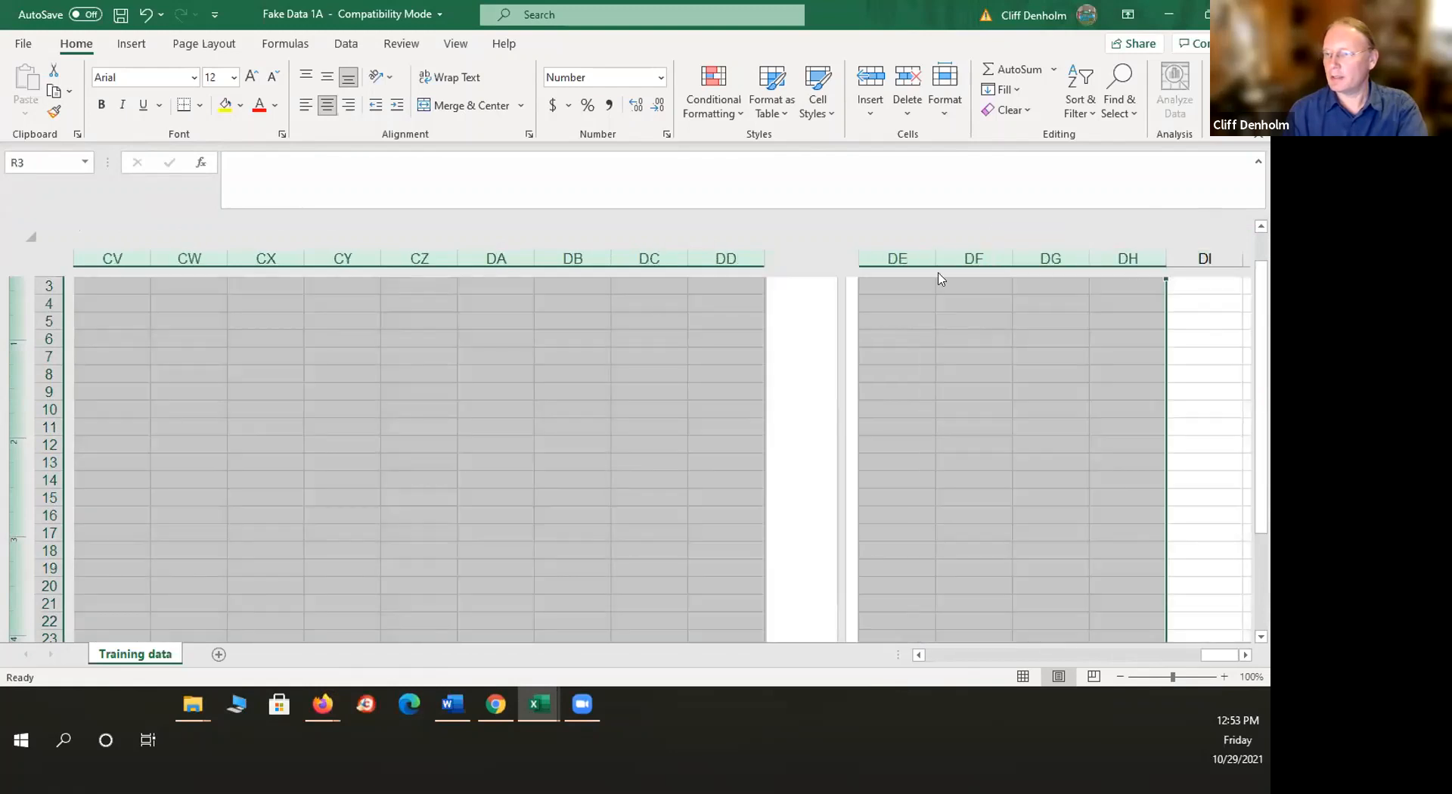
{"action": "right_click", "coordinate": [725, 253]}
{"action": "left_click", "coordinate": [758, 425]}
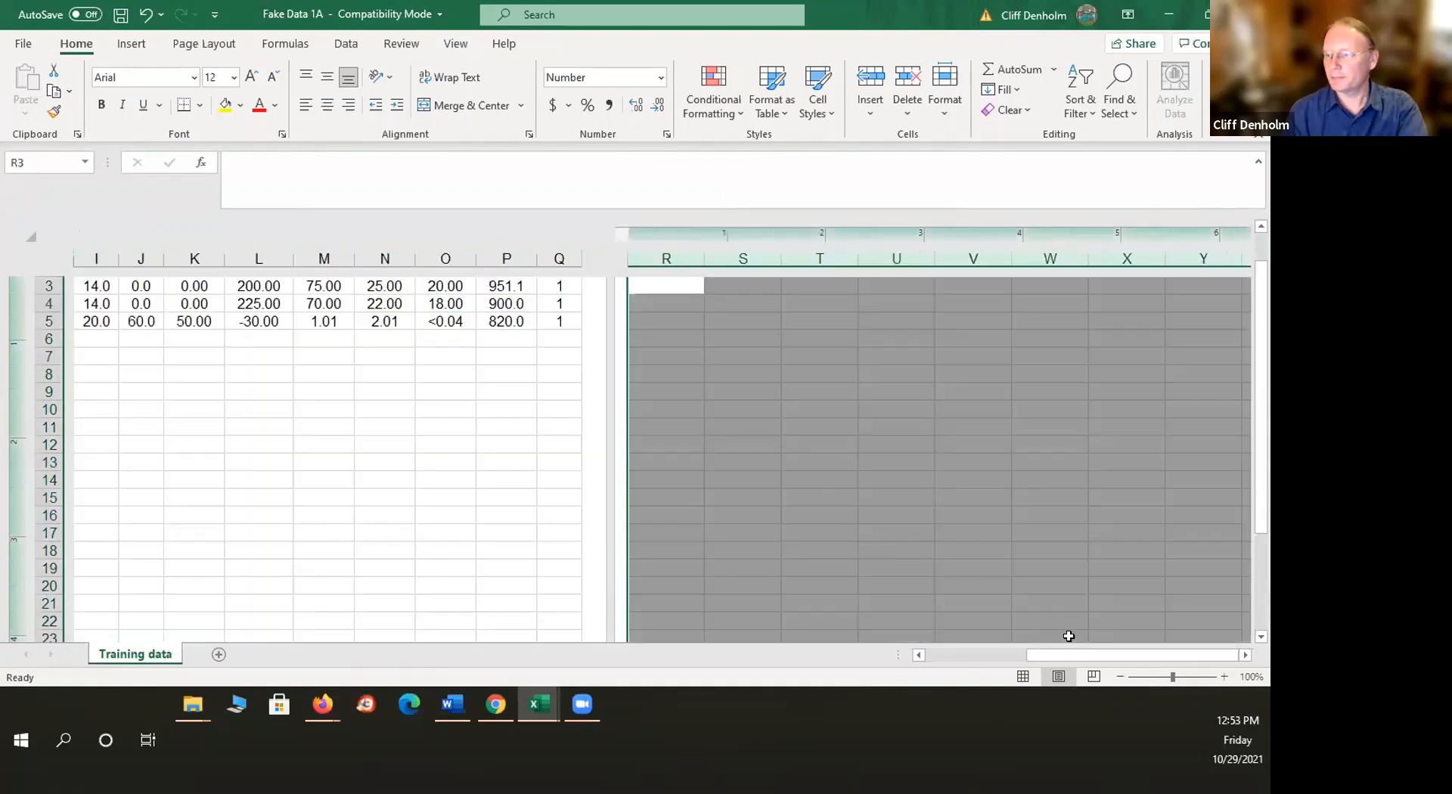
{"action": "left_click_drag", "start_coordinate": [942, 670], "coordinate": [910, 660]}
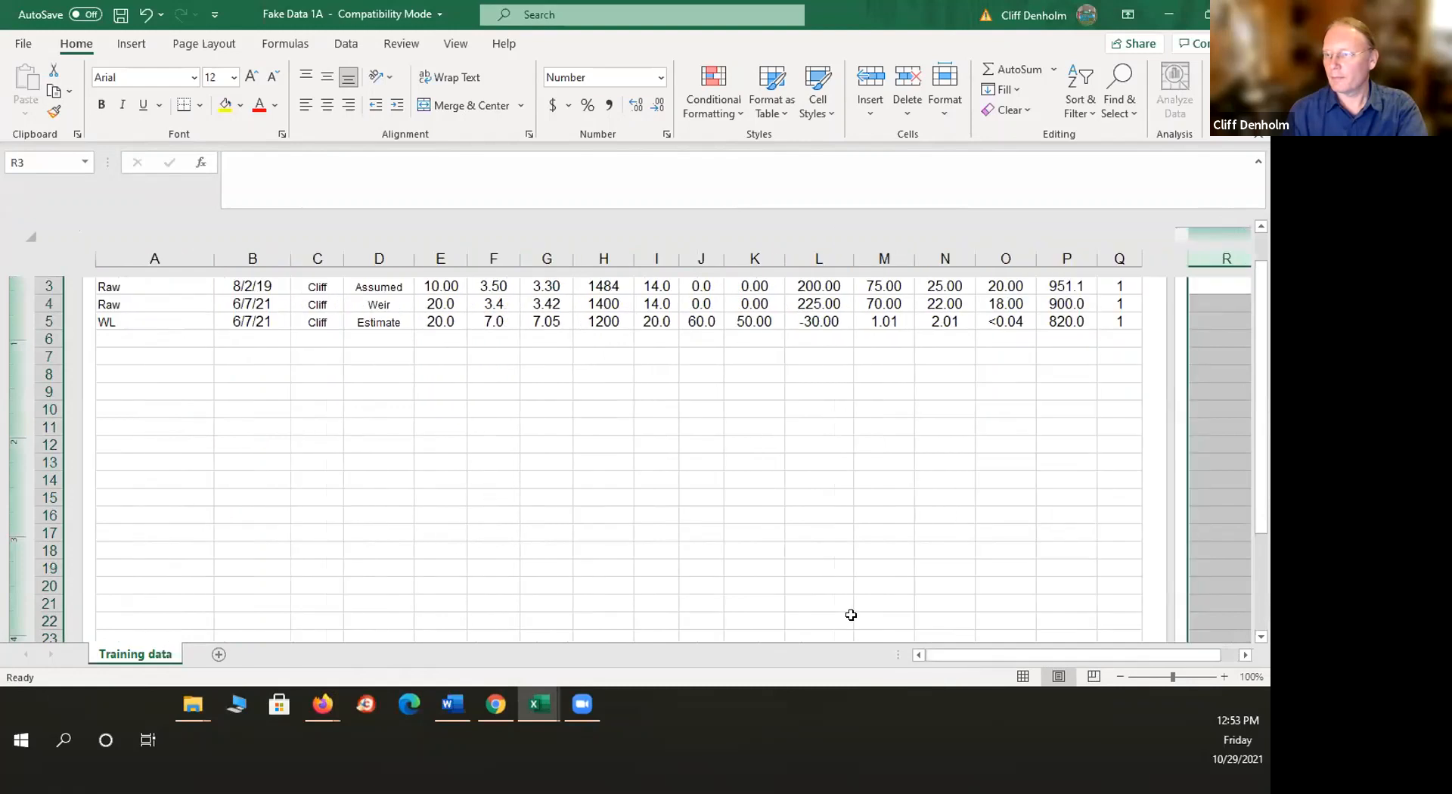
{"action": "scroll", "coordinate": [855, 613], "scroll_direction": "up", "scroll_amount": 2}
{"action": "left_click", "coordinate": [234, 523]}
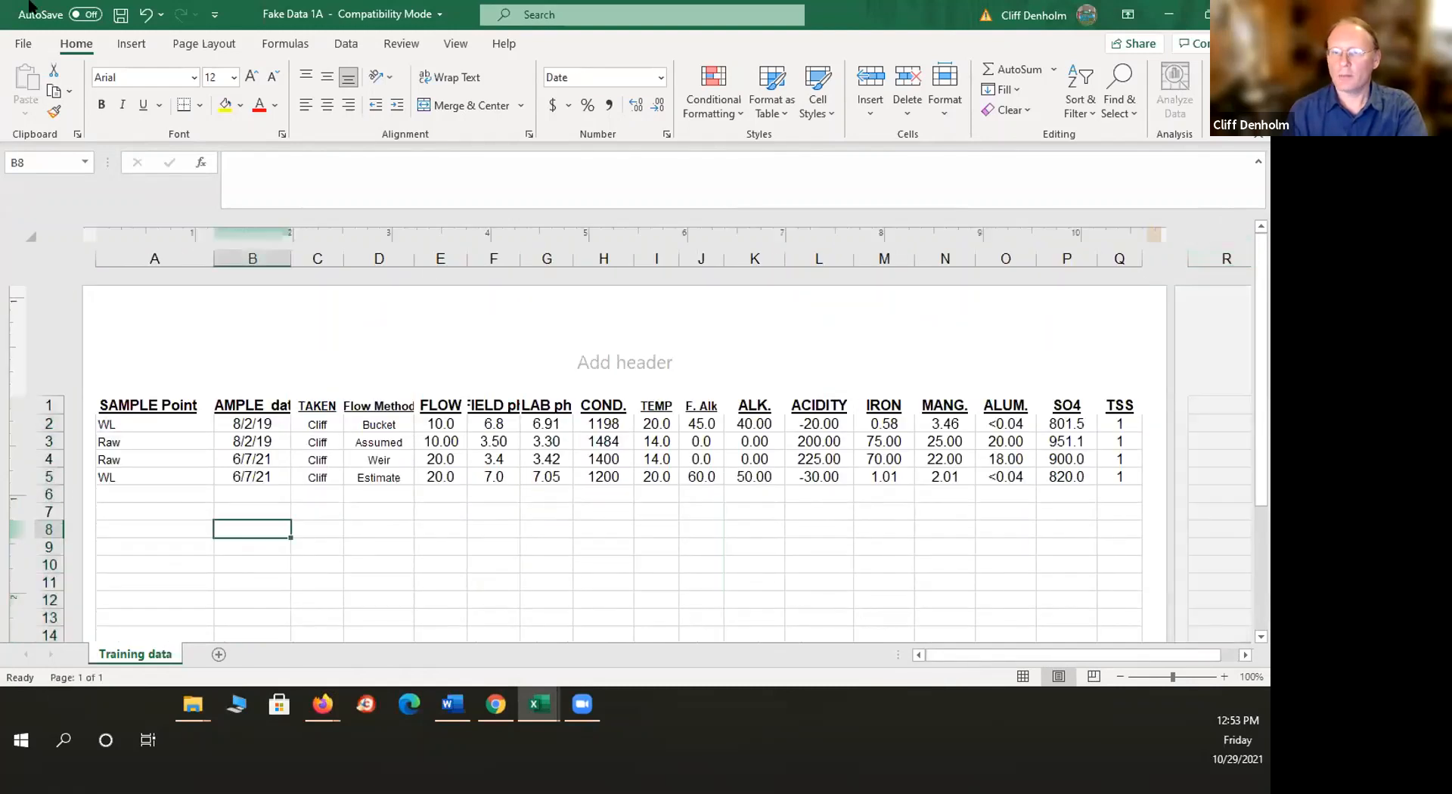
{"action": "left_click", "coordinate": [118, 14]}
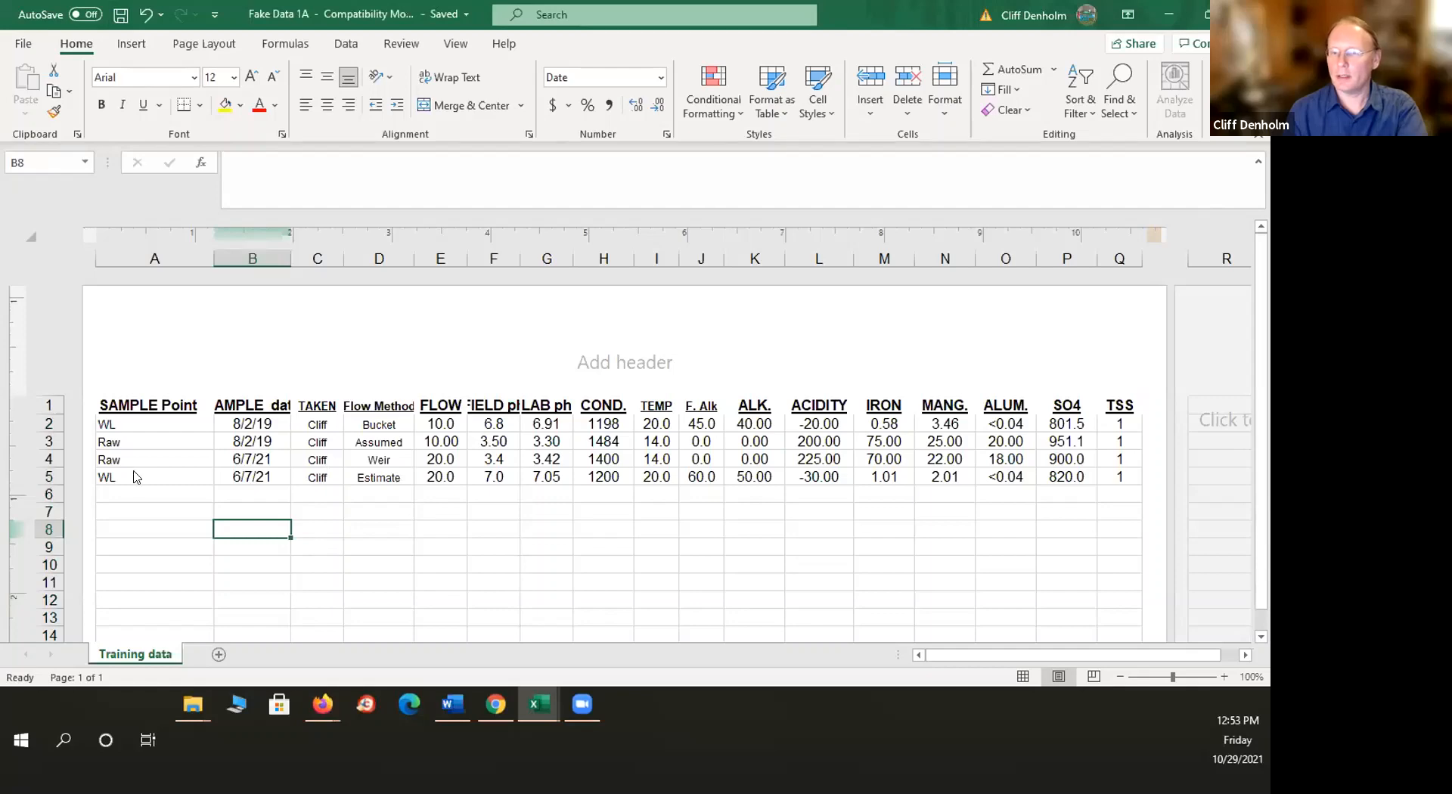
Save a copy of the workbook as Fake Data 1A in CSV (Comma delimited) format, replacing the existing file.
{"action": "left_click", "coordinate": [18, 46]}
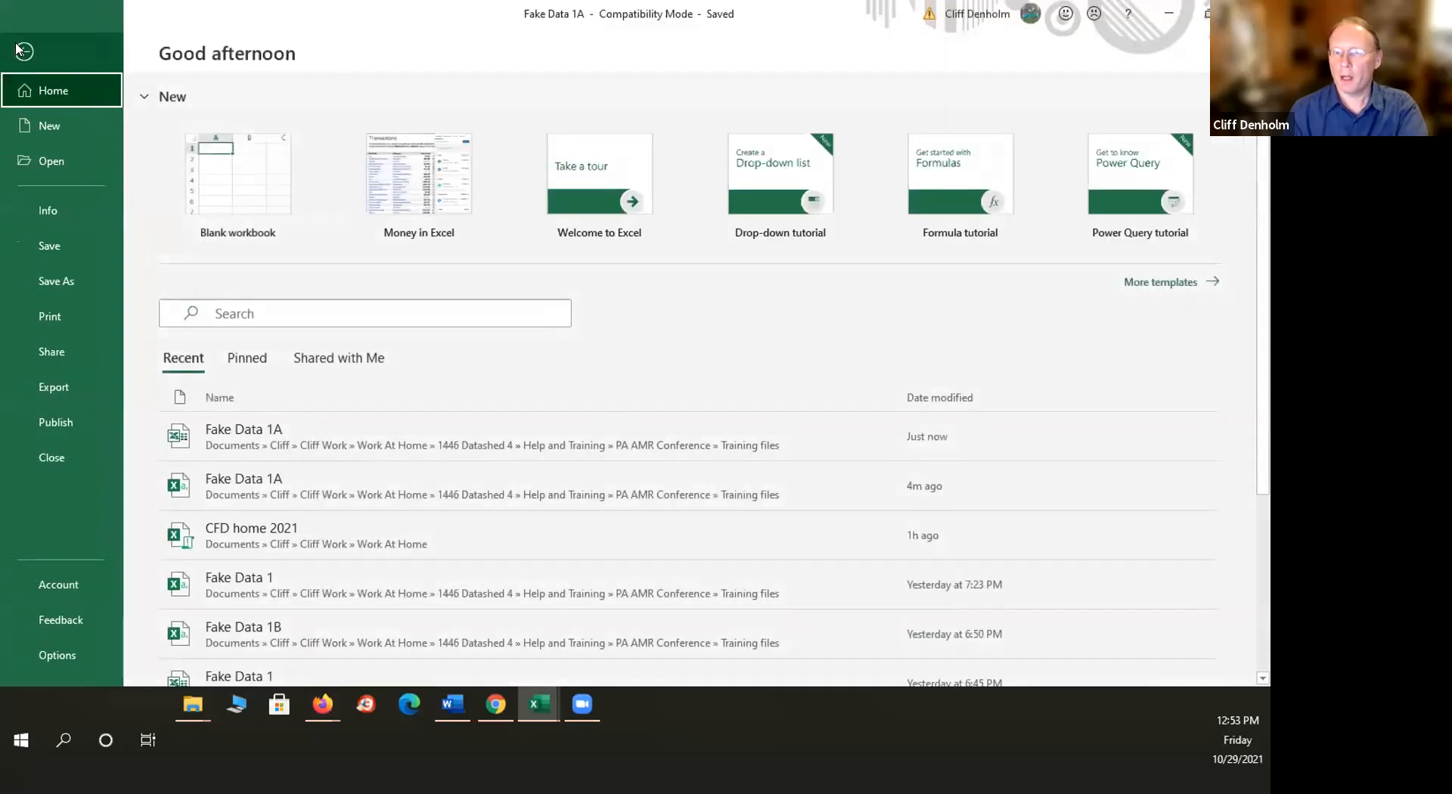
{"action": "left_click", "coordinate": [47, 281]}
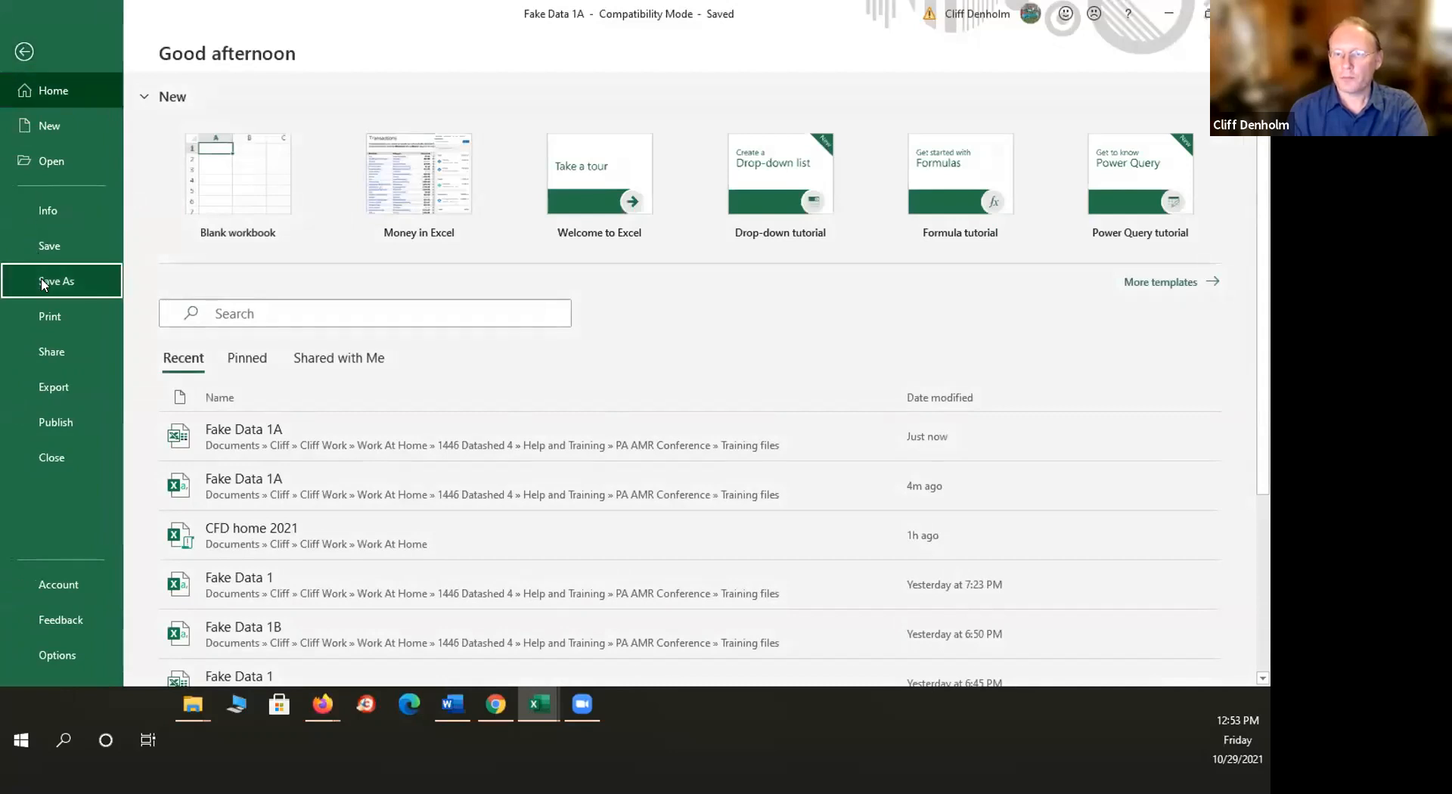
{"action": "left_click", "coordinate": [1039, 160]}
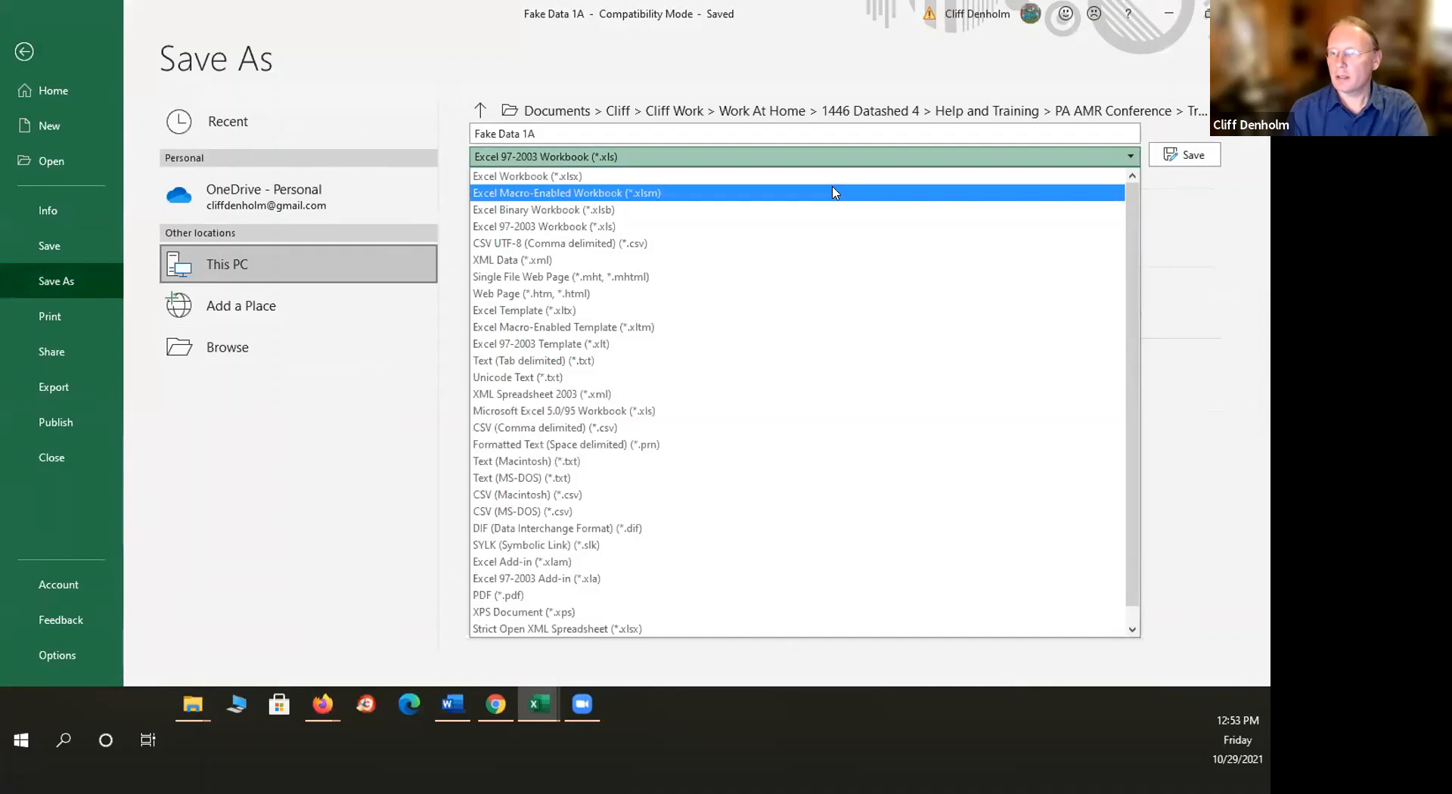
{"action": "left_click", "coordinate": [763, 429]}
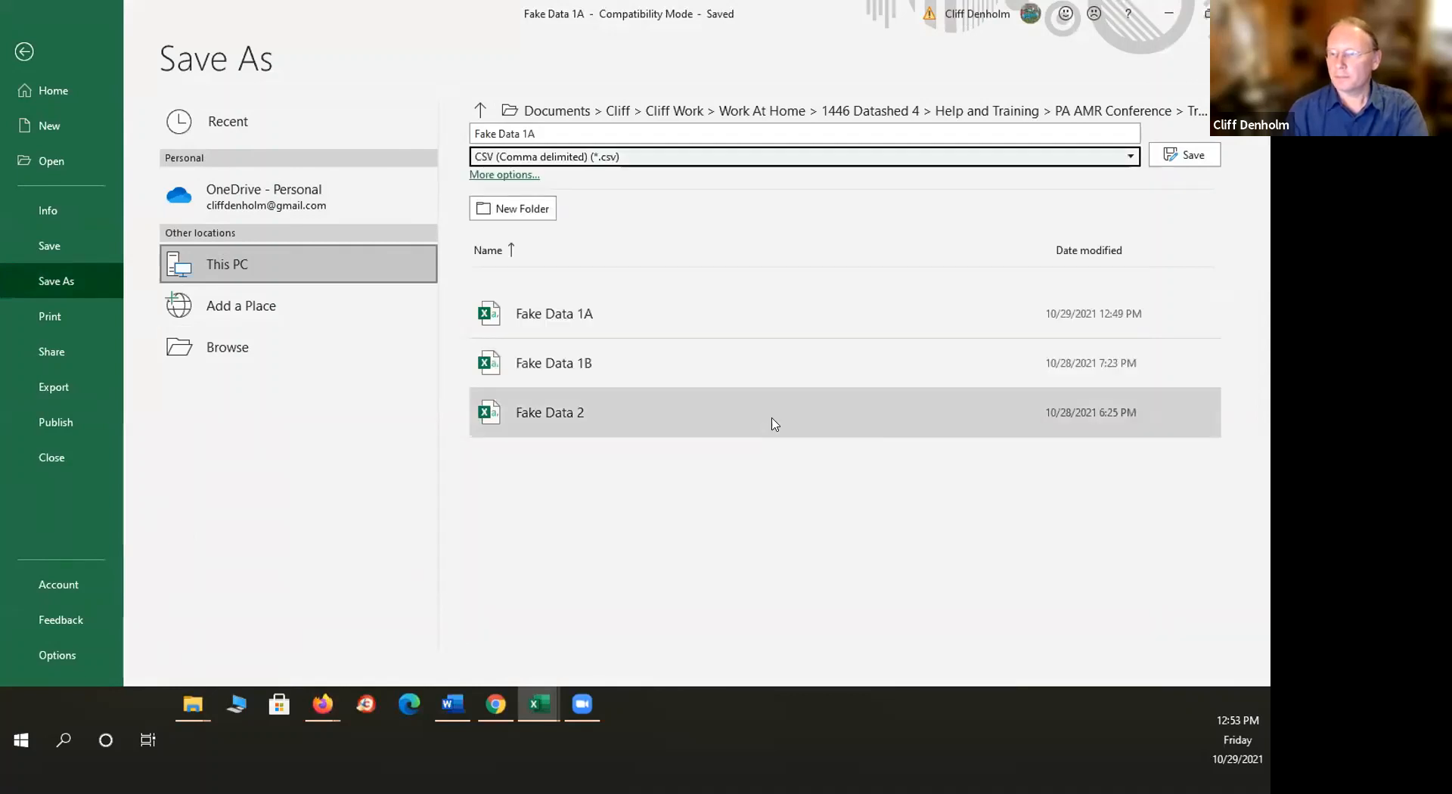
{"action": "left_click", "coordinate": [1184, 156]}
{"action": "left_click", "coordinate": [655, 414]}
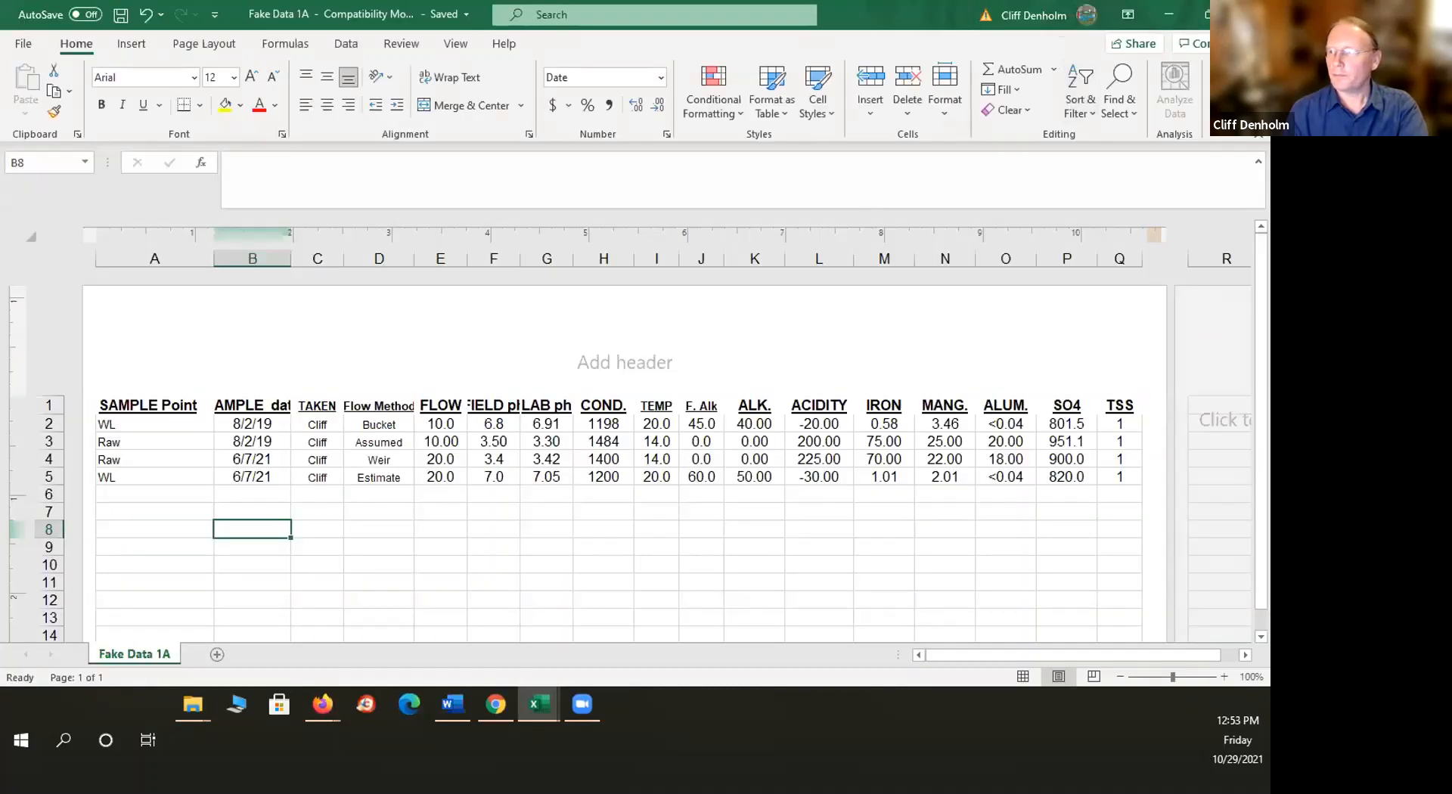
Close the workbook, switch to the Cliff Test 2 import page in the browser, attach Fake Data 1A.csv as the Water Quality Report and submit it.
{"action": "left_click", "coordinate": [1251, 14]}
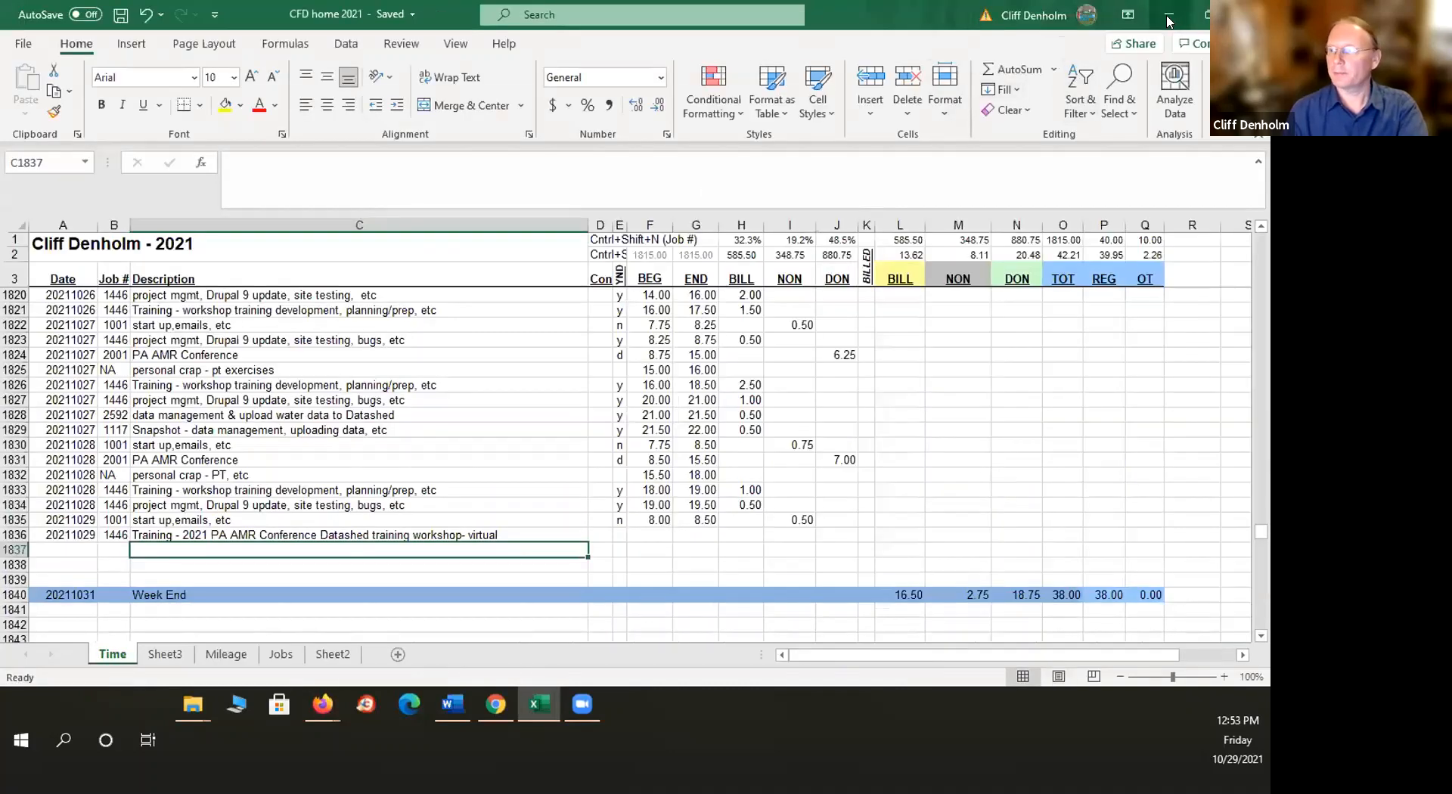
{"action": "left_click", "coordinate": [1168, 16]}
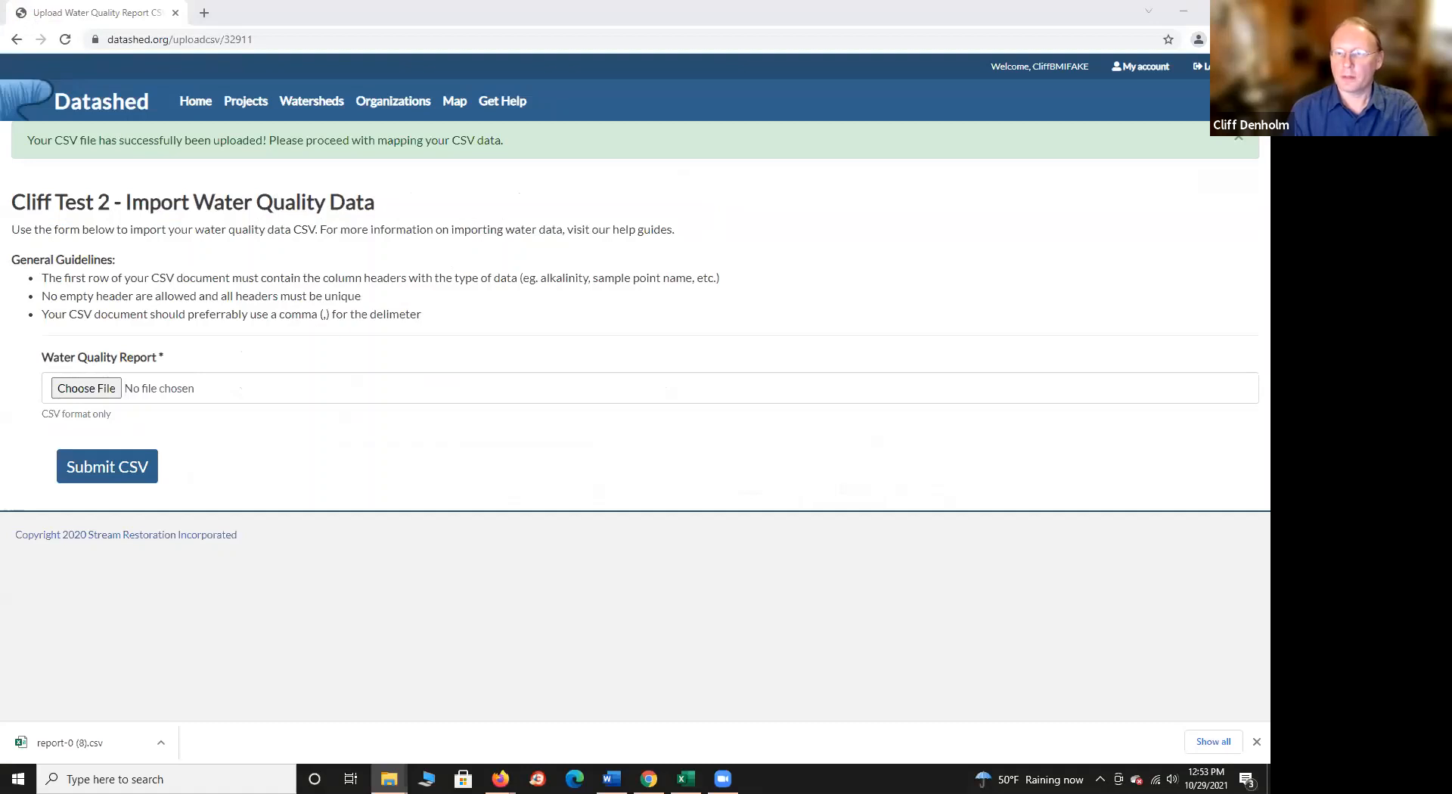
{"action": "left_click_drag", "start_coordinate": [265, 355], "coordinate": [84, 381]}
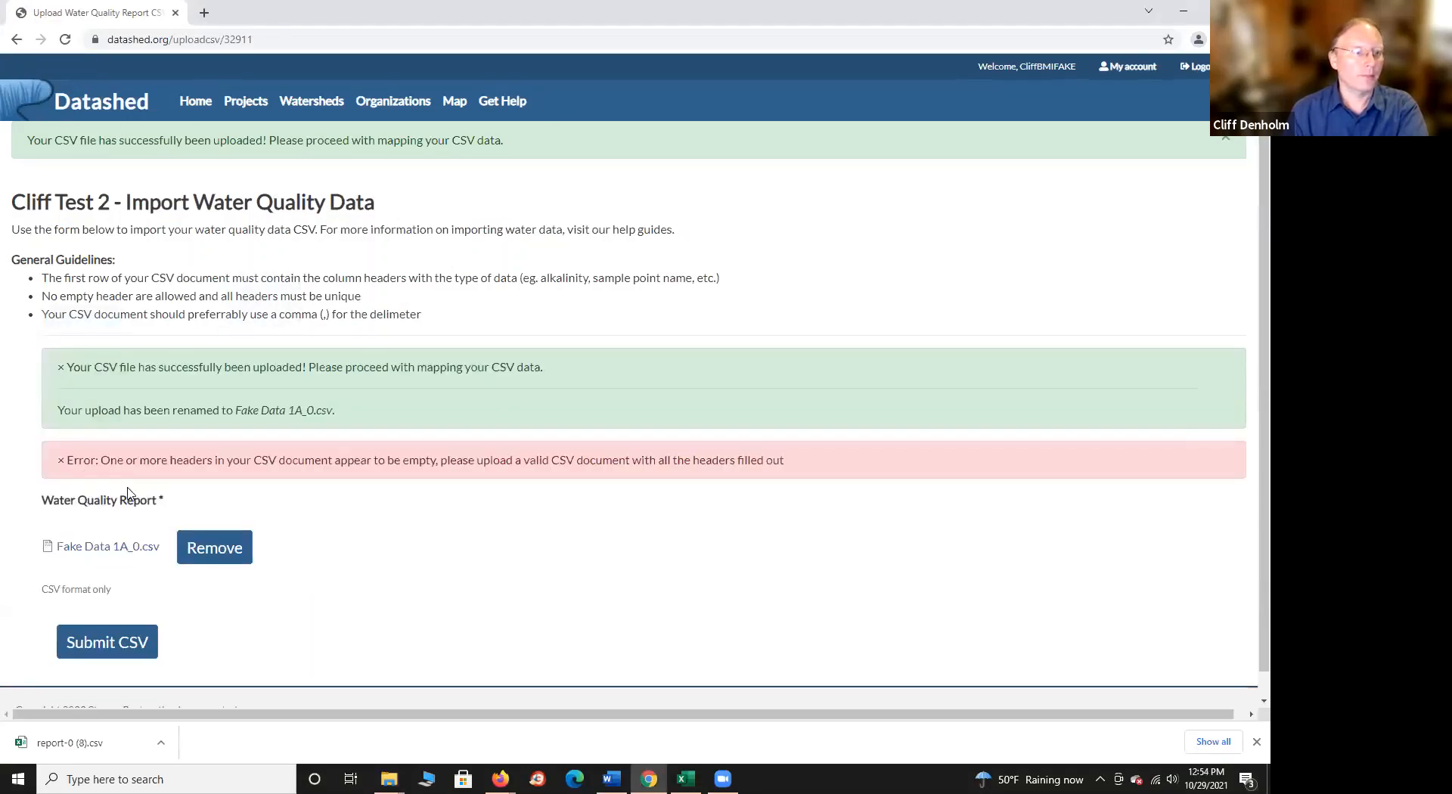
{"action": "left_click", "coordinate": [99, 648]}
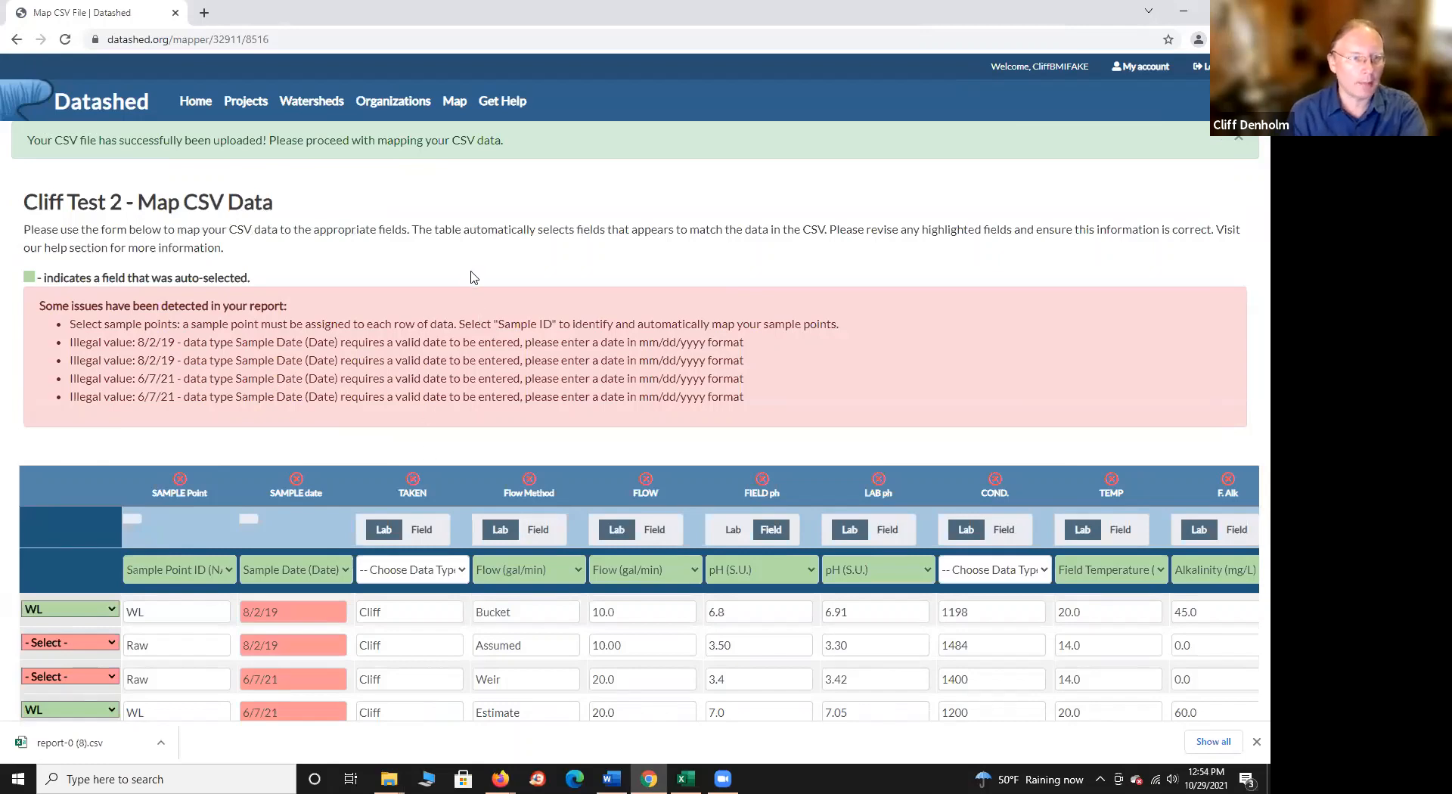
Review the mapping table's columns and map the SAMPLE Point column to Sample Point ID (NA).
{"action": "scroll", "coordinate": [467, 257], "scroll_direction": "down", "scroll_amount": 2}
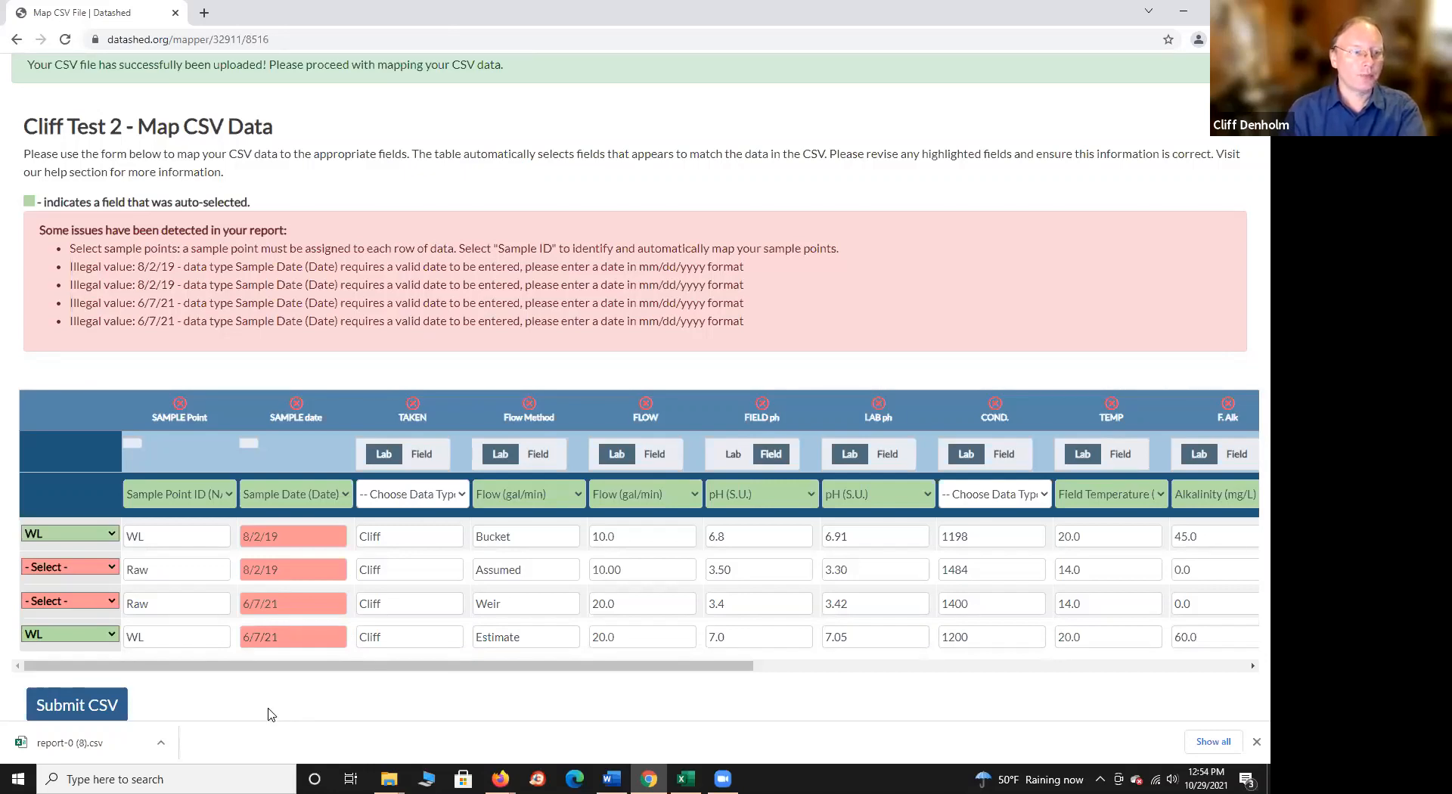
{"action": "left_click_drag", "start_coordinate": [264, 666], "coordinate": [790, 665]}
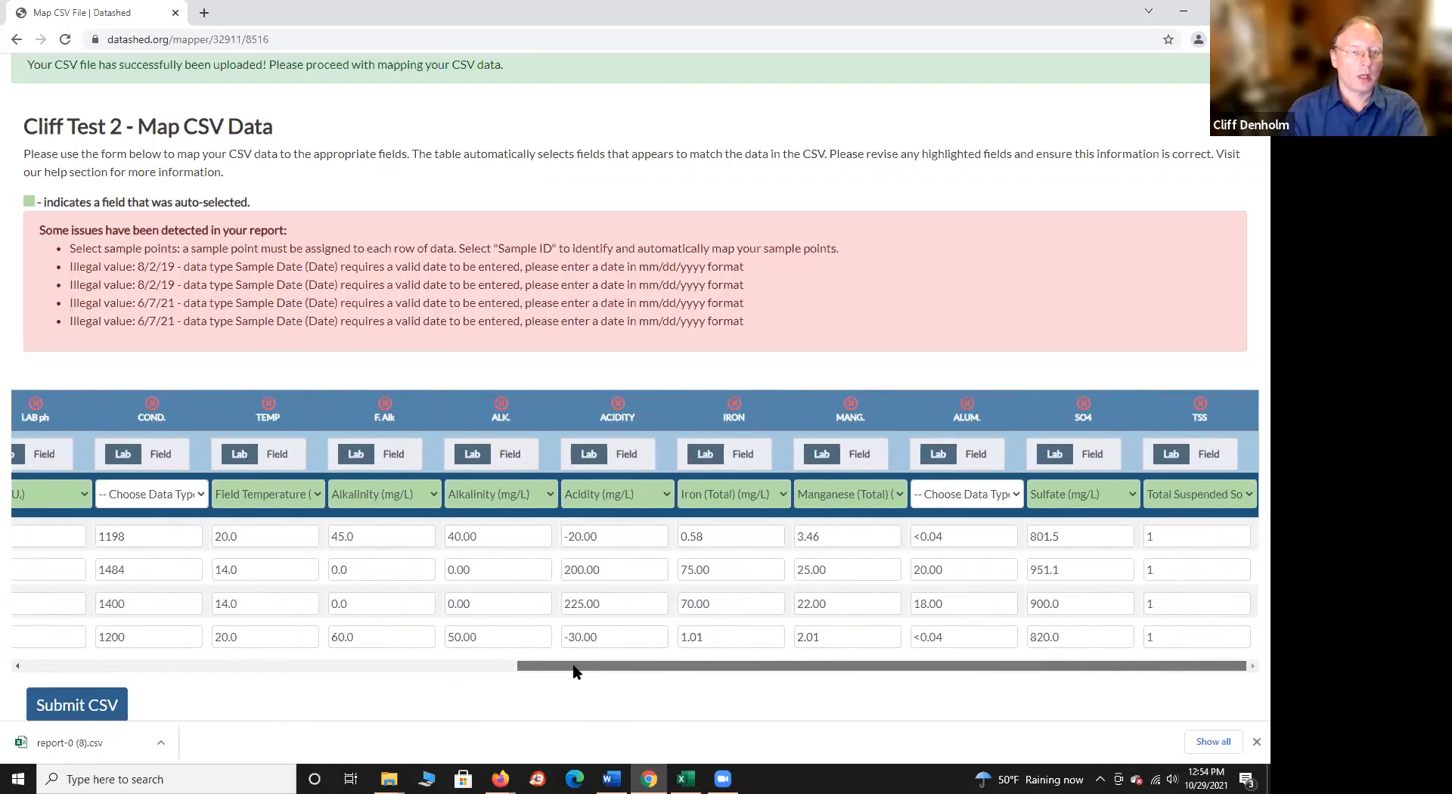
{"action": "left_click_drag", "start_coordinate": [574, 672], "coordinate": [214, 689]}
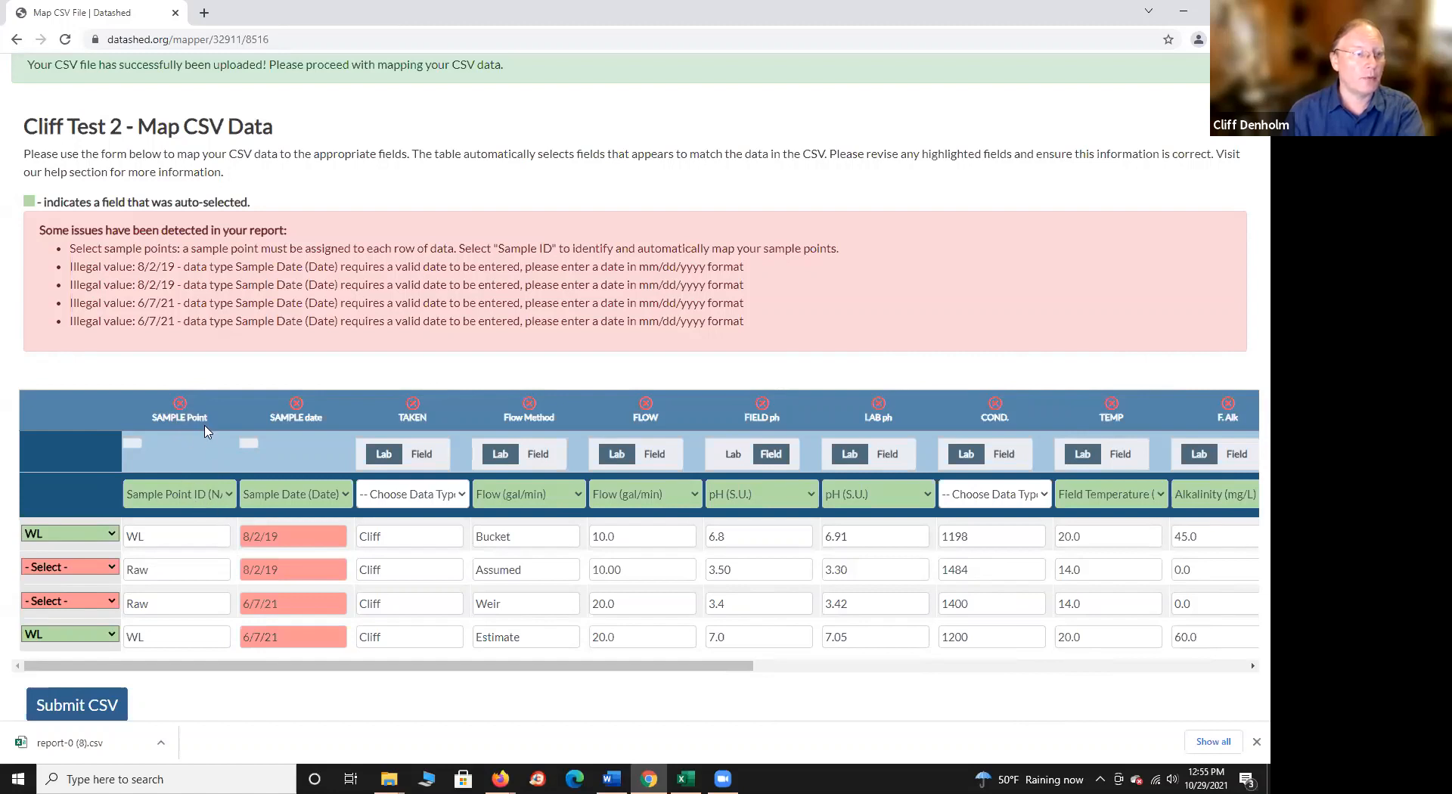
{"action": "left_click", "coordinate": [227, 496]}
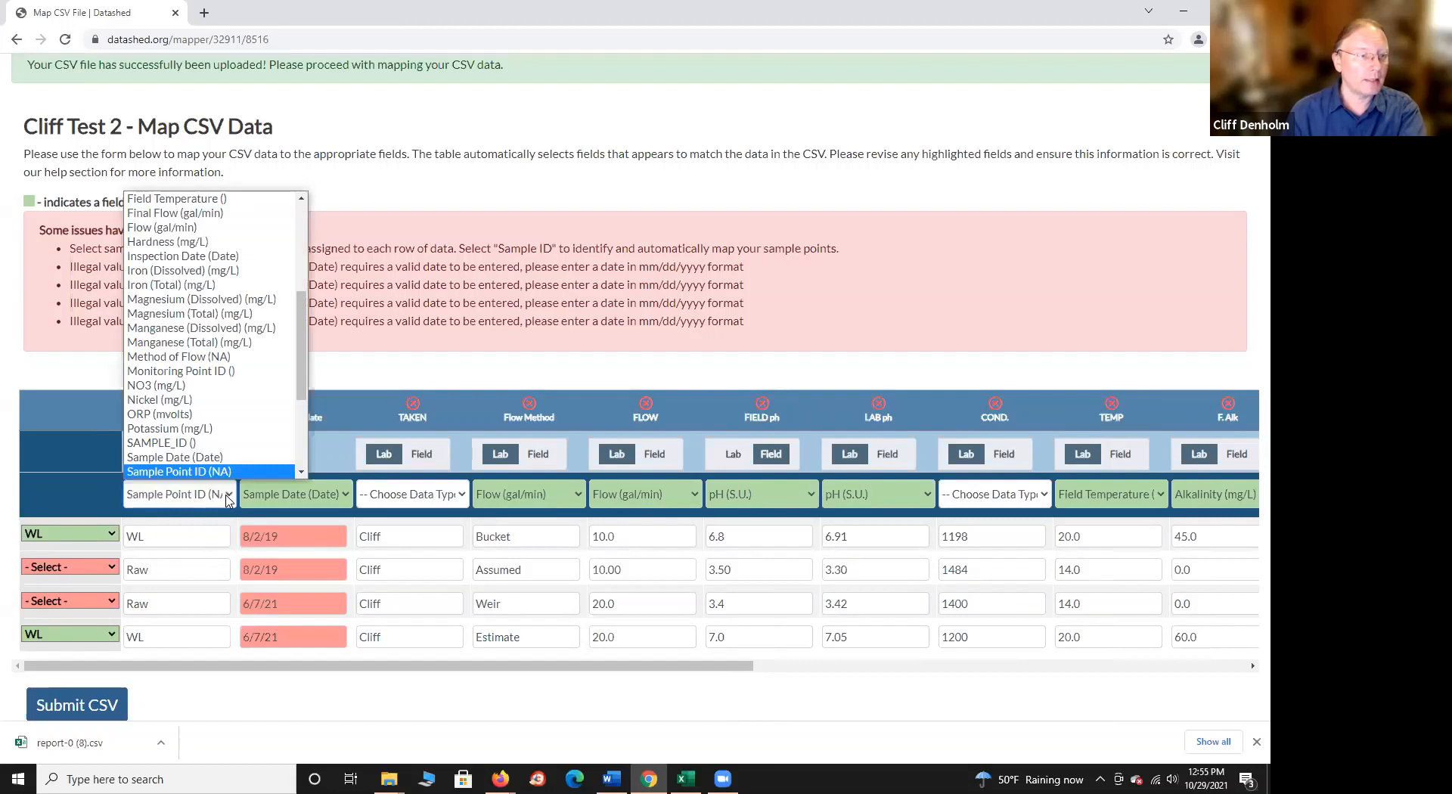
{"action": "scroll", "coordinate": [238, 416], "scroll_direction": "down", "scroll_amount": 3}
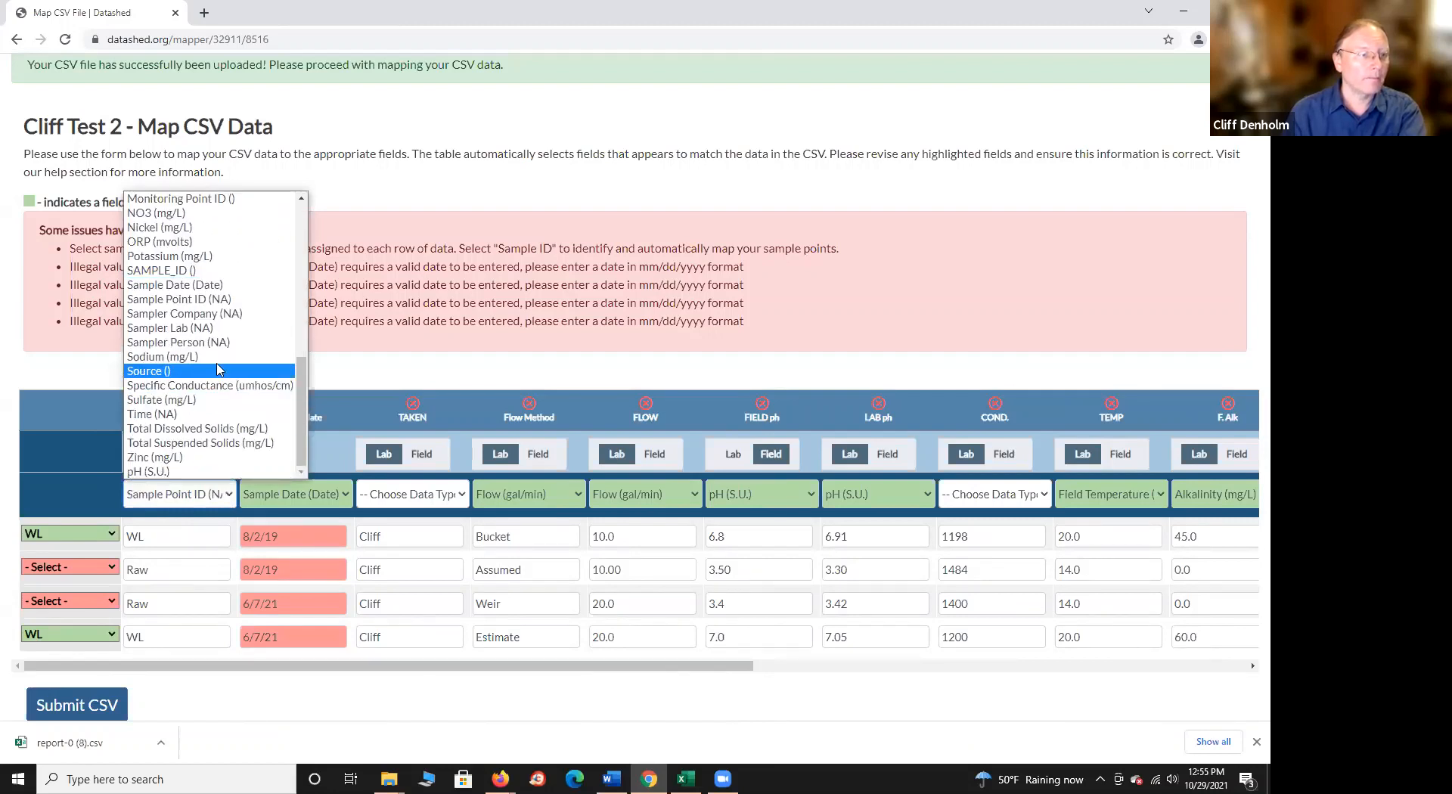
{"action": "left_click", "coordinate": [201, 300]}
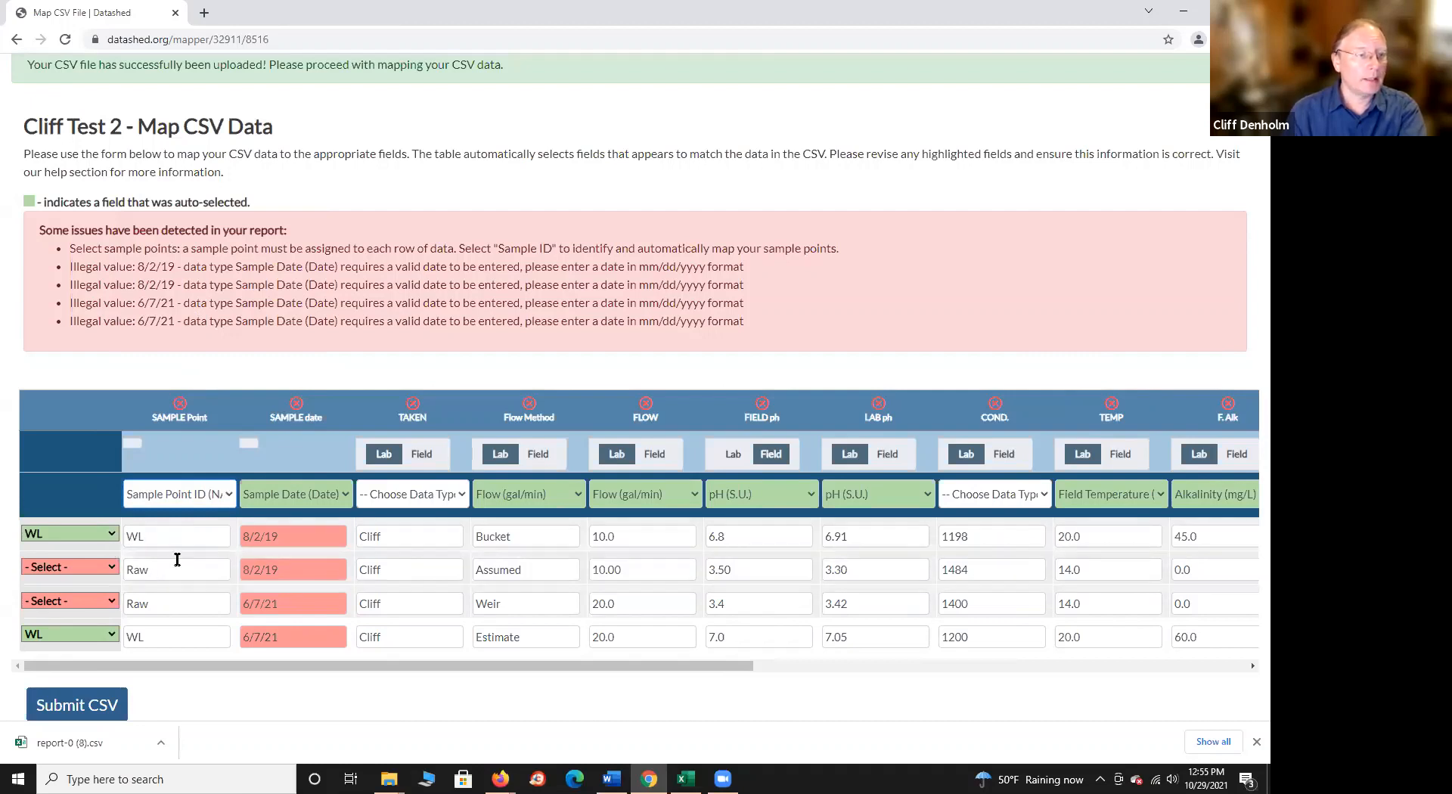
Assign the RAW sample point to the two unassigned Raw rows of the mapping table.
{"action": "scroll", "coordinate": [178, 564], "scroll_direction": "down", "scroll_amount": 1}
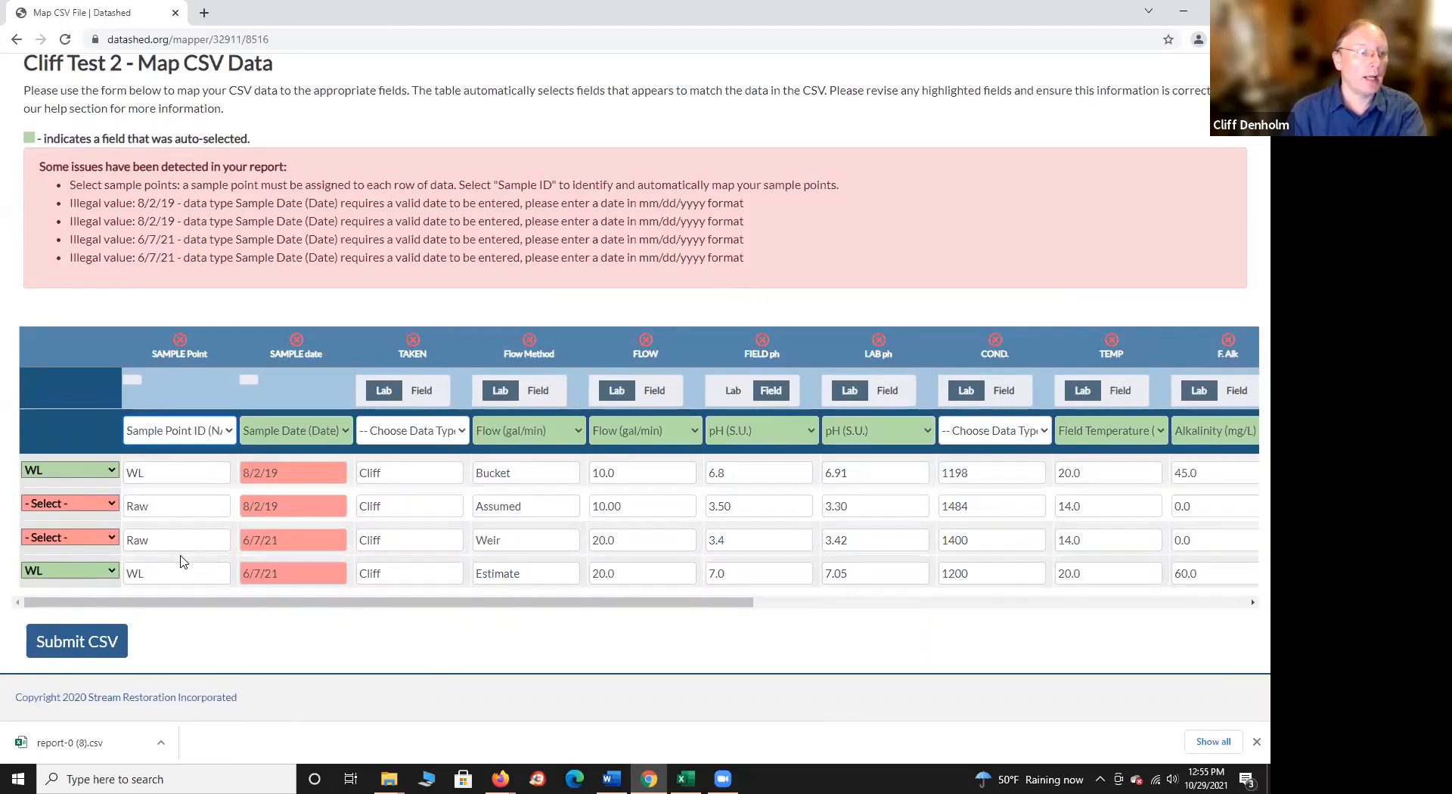
{"action": "scroll", "coordinate": [180, 562], "scroll_direction": "up", "scroll_amount": 1}
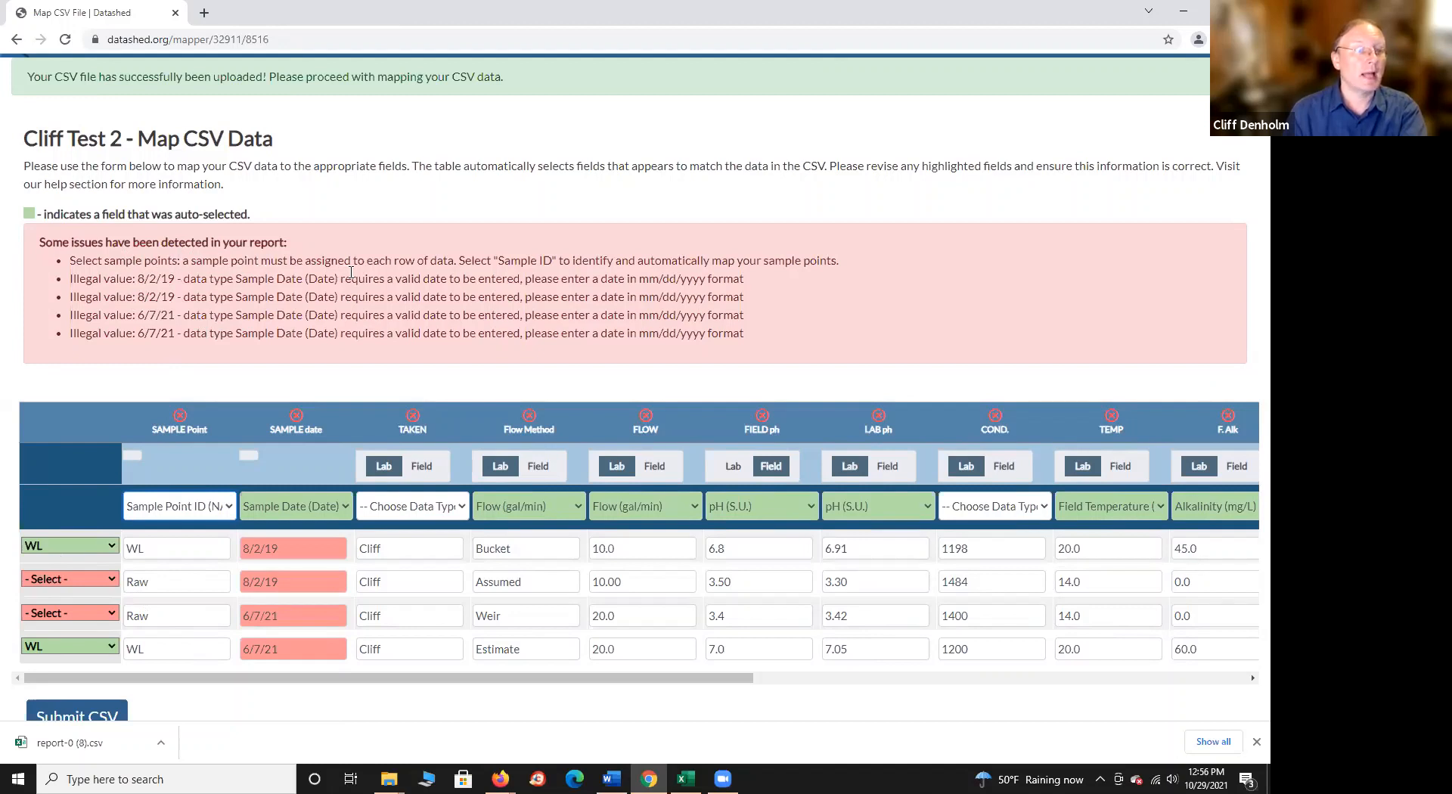
{"action": "left_click", "coordinate": [112, 580]}
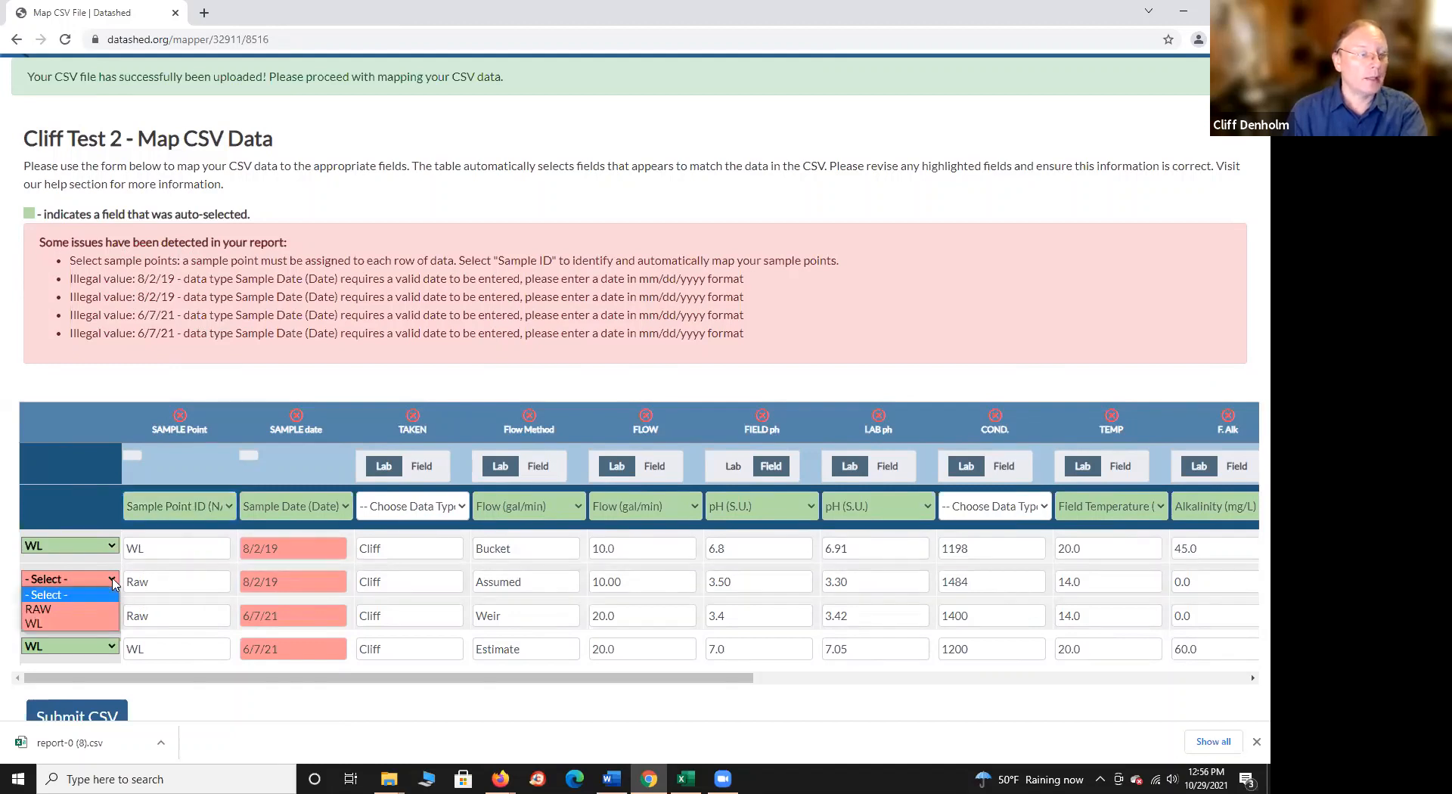
{"action": "left_click", "coordinate": [82, 610]}
{"action": "left_click", "coordinate": [115, 615]}
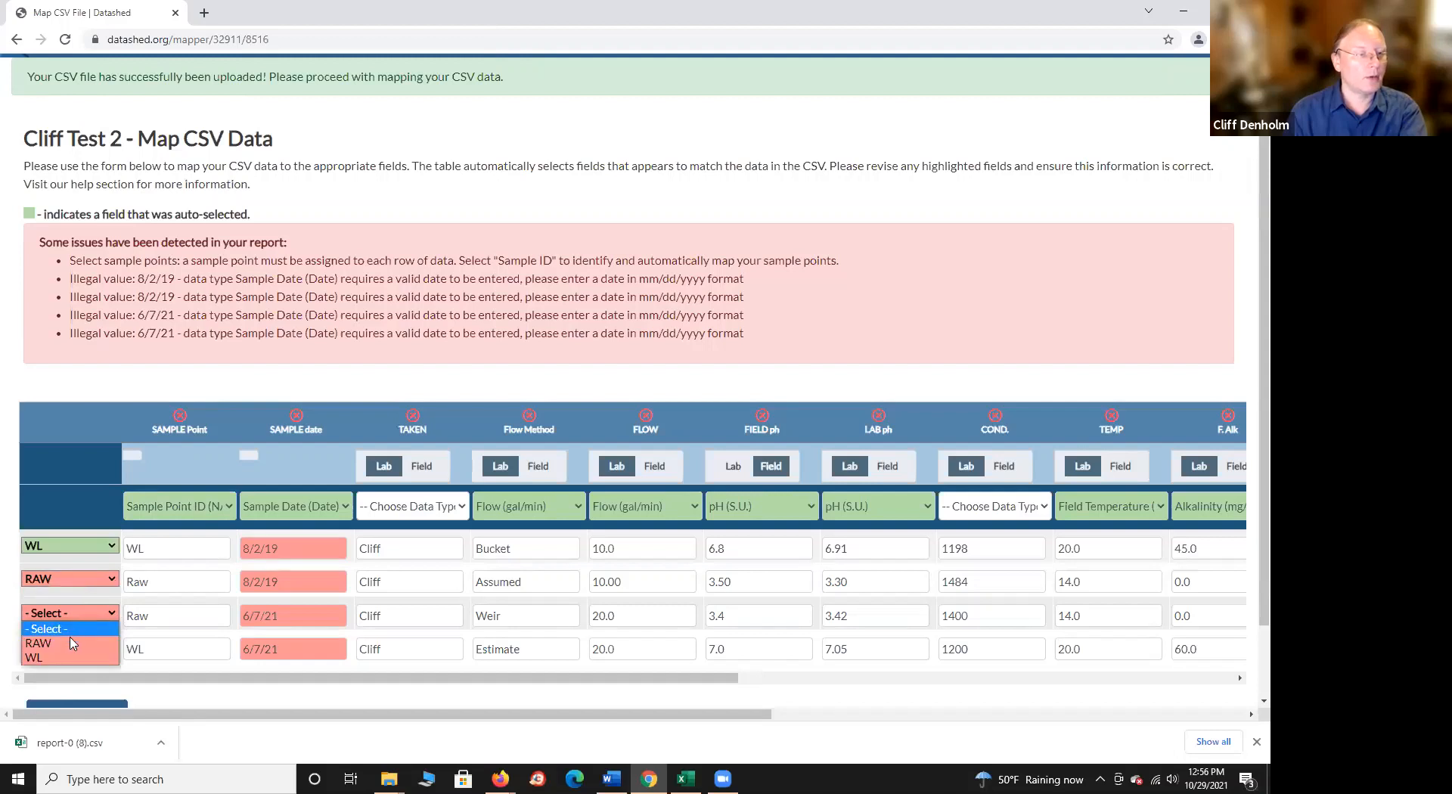
{"action": "left_click", "coordinate": [72, 643]}
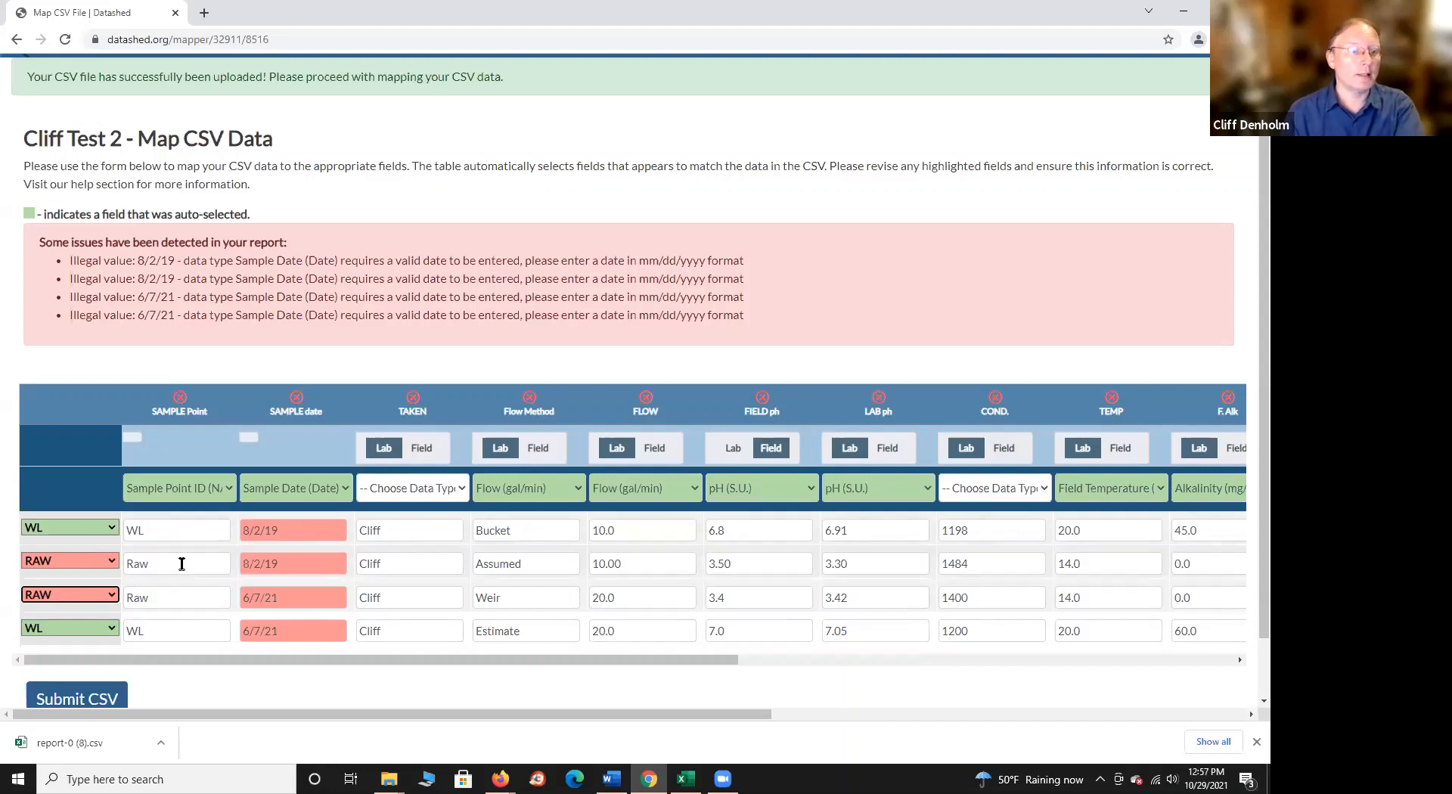
Correct the sample dates to four-digit years: 8/2/2019 in the first two rows and 6/7/2021 in the last two.
{"action": "scroll", "coordinate": [182, 563], "scroll_direction": "down", "scroll_amount": 1}
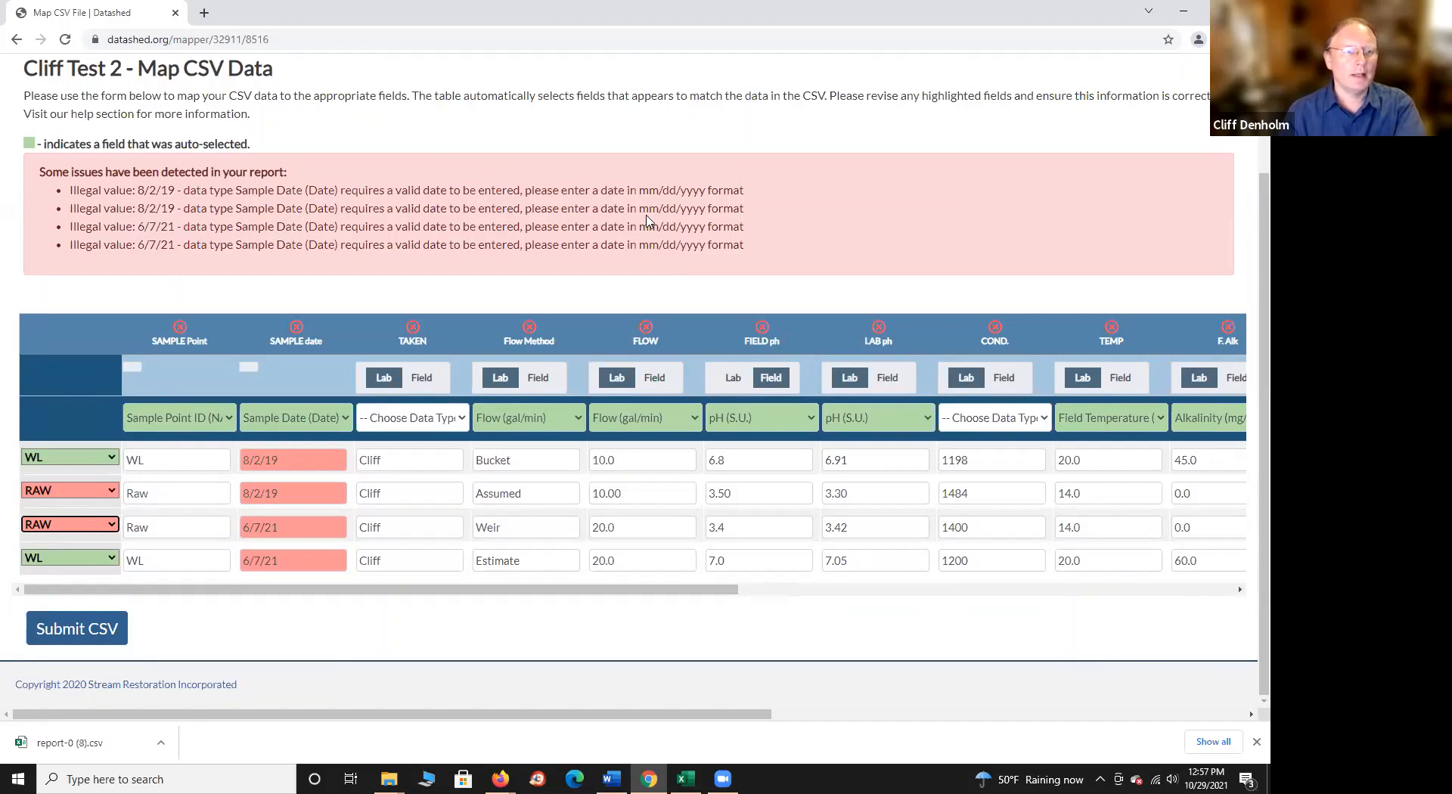
{"action": "left_click", "coordinate": [264, 460]}
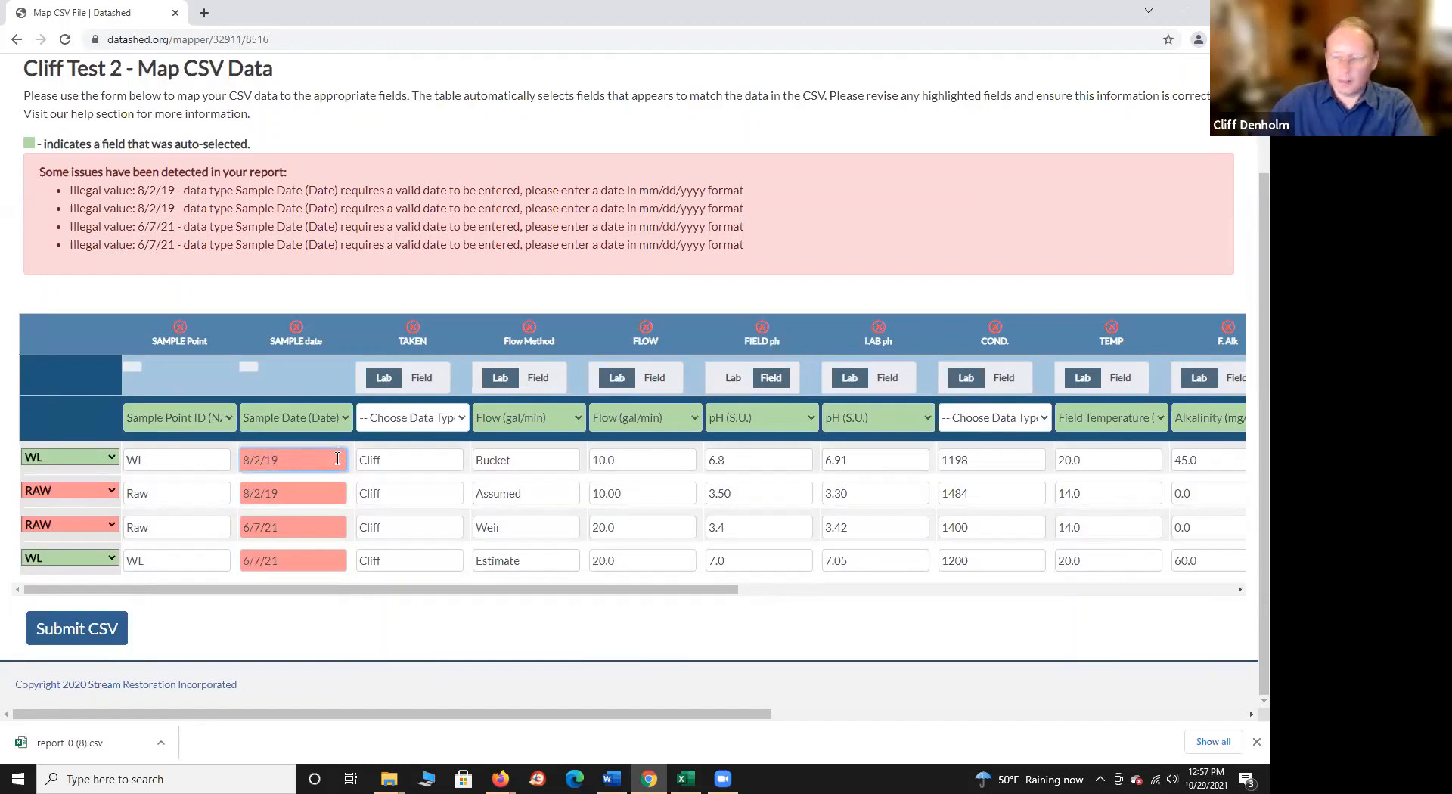
{"action": "type", "text": "20"}
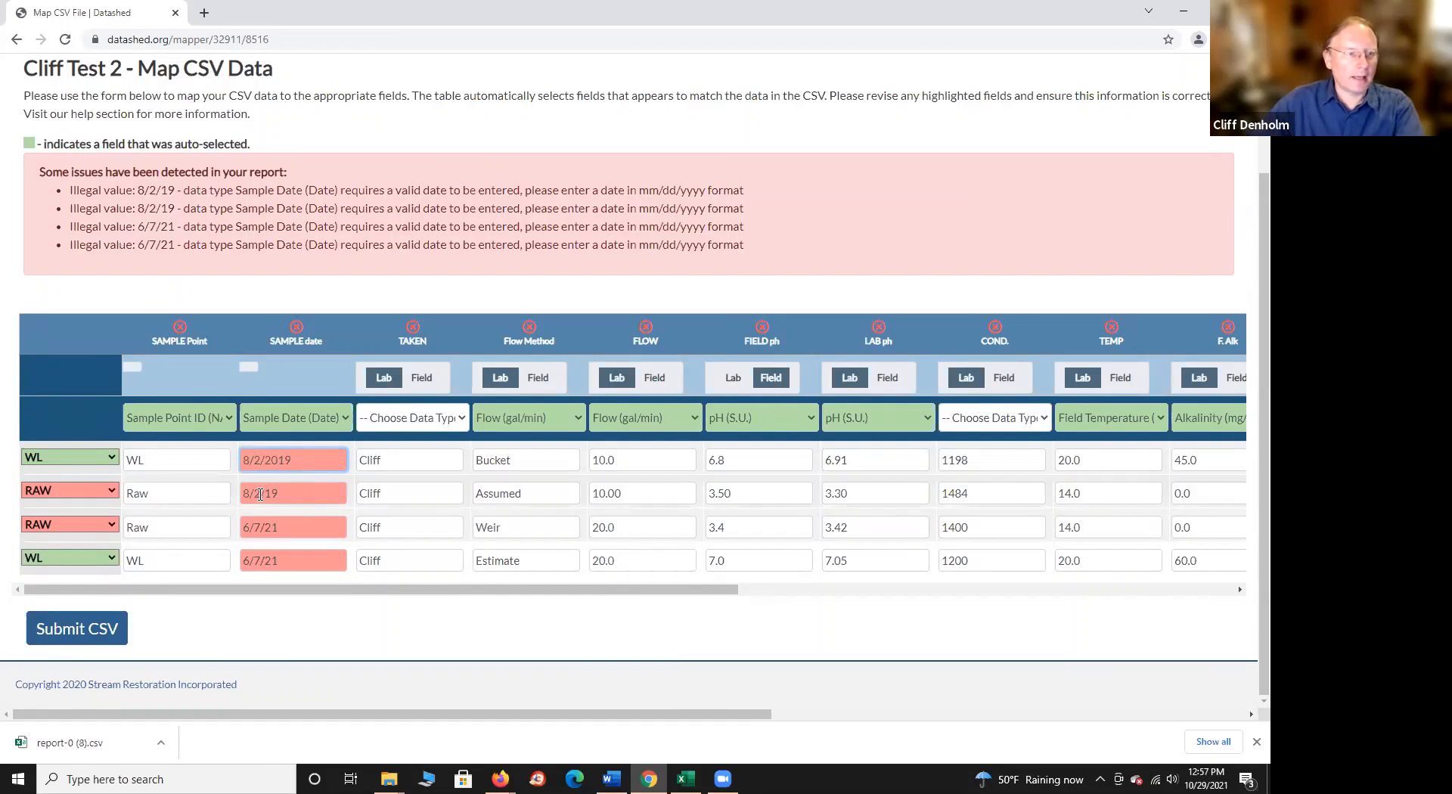
{"action": "left_click", "coordinate": [266, 494]}
{"action": "type", "text": "20"}
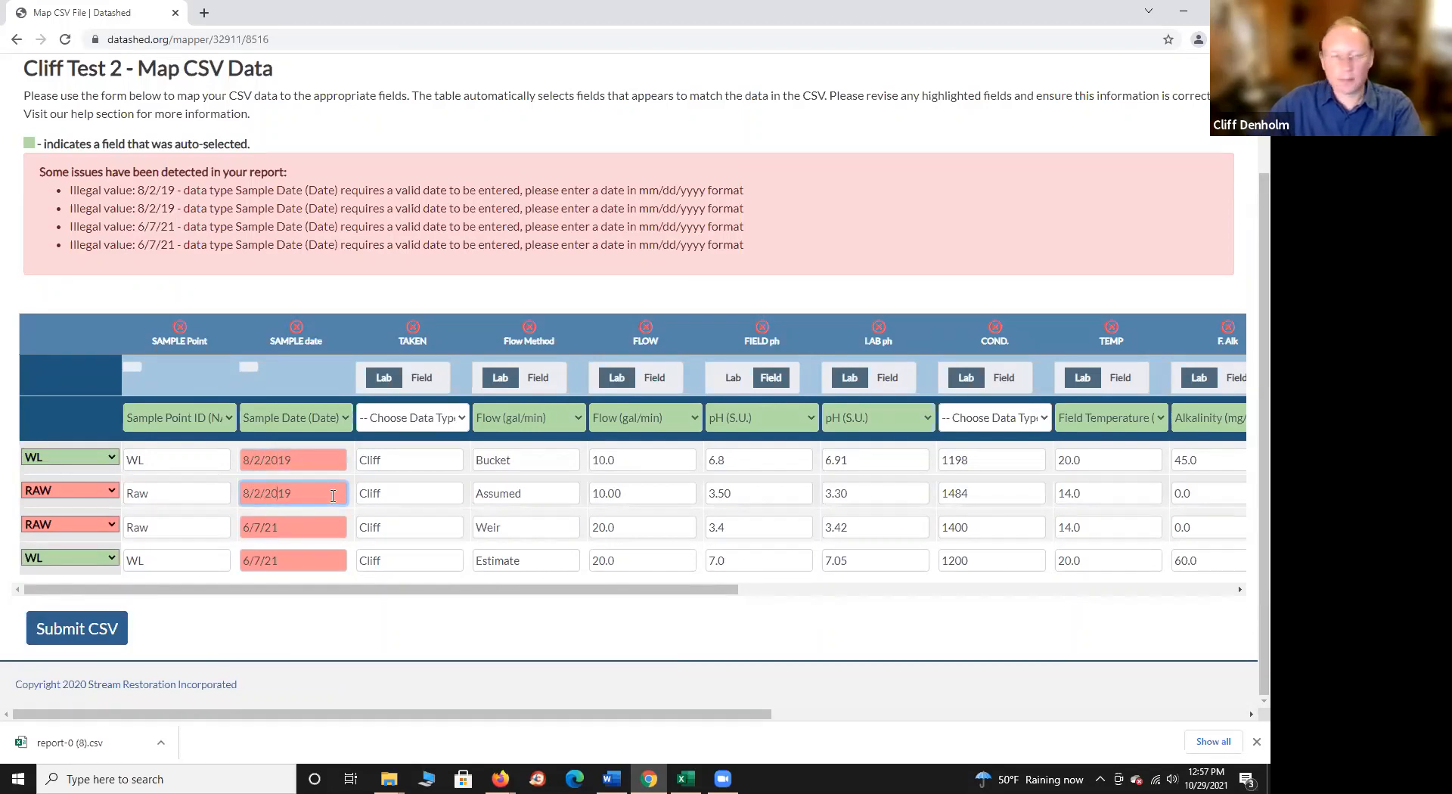
{"action": "left_click", "coordinate": [263, 527]}
{"action": "type", "text": "20"}
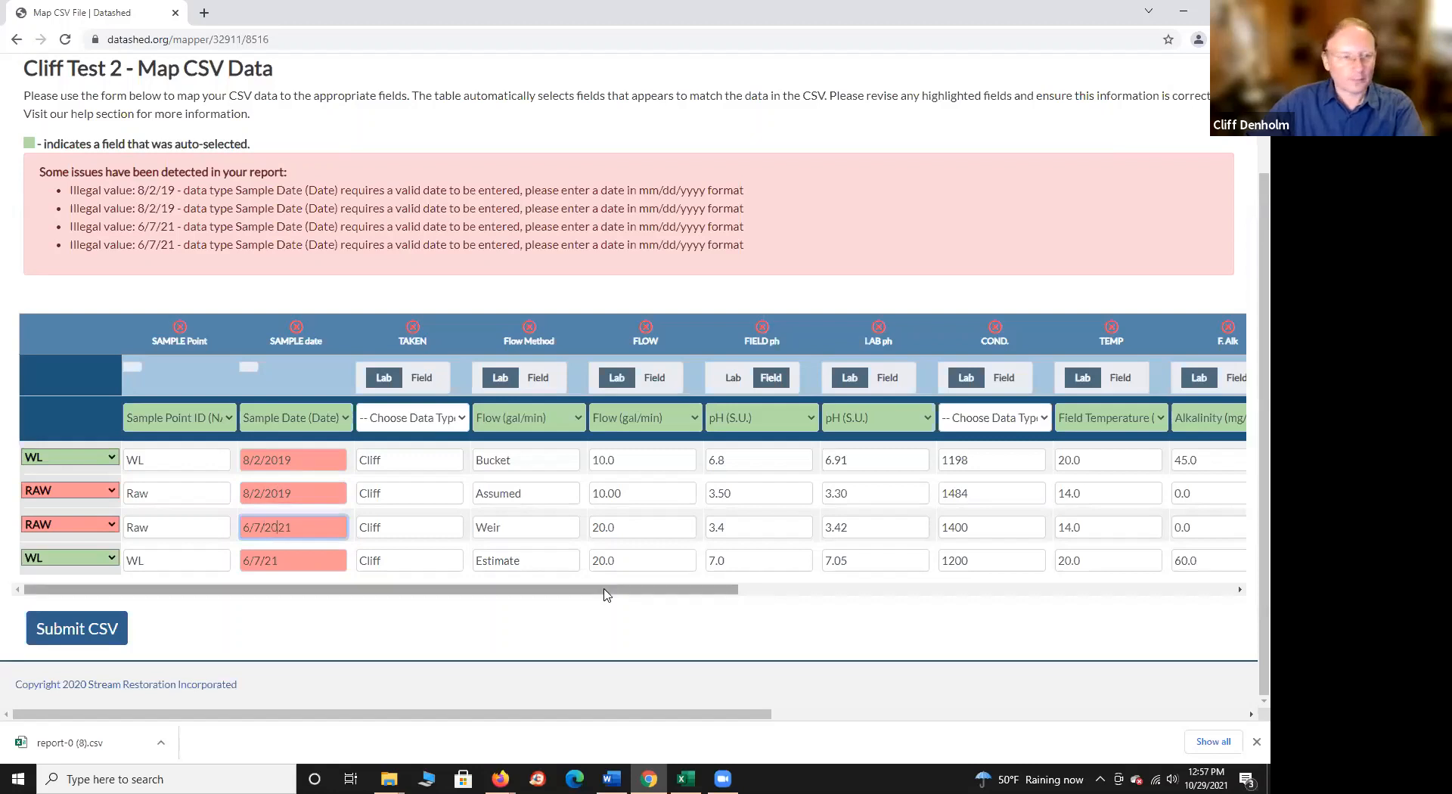
{"action": "left_click", "coordinate": [266, 561]}
{"action": "type", "text": "20"}
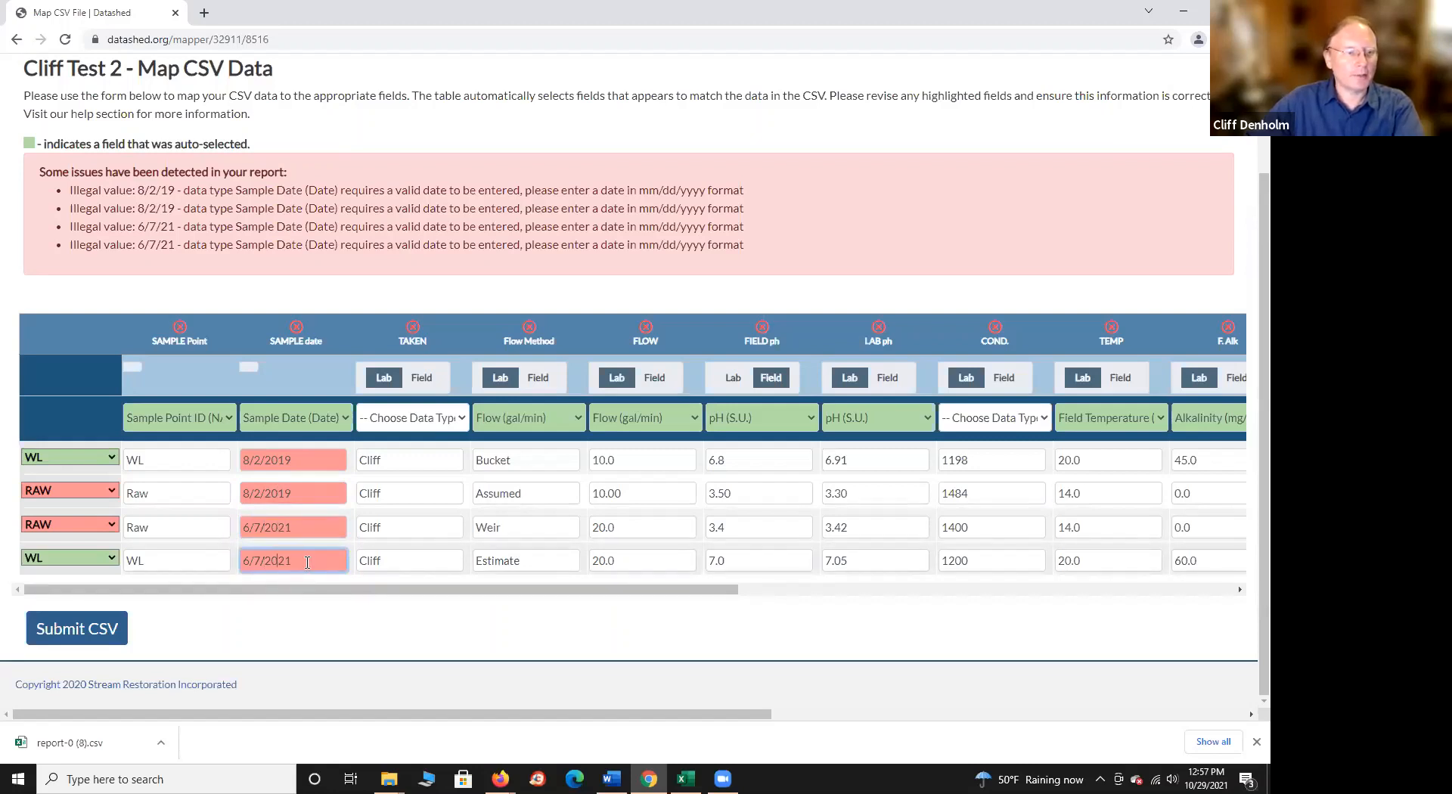
{"action": "left_click", "coordinate": [343, 547]}
{"action": "left_click", "coordinate": [345, 460]}
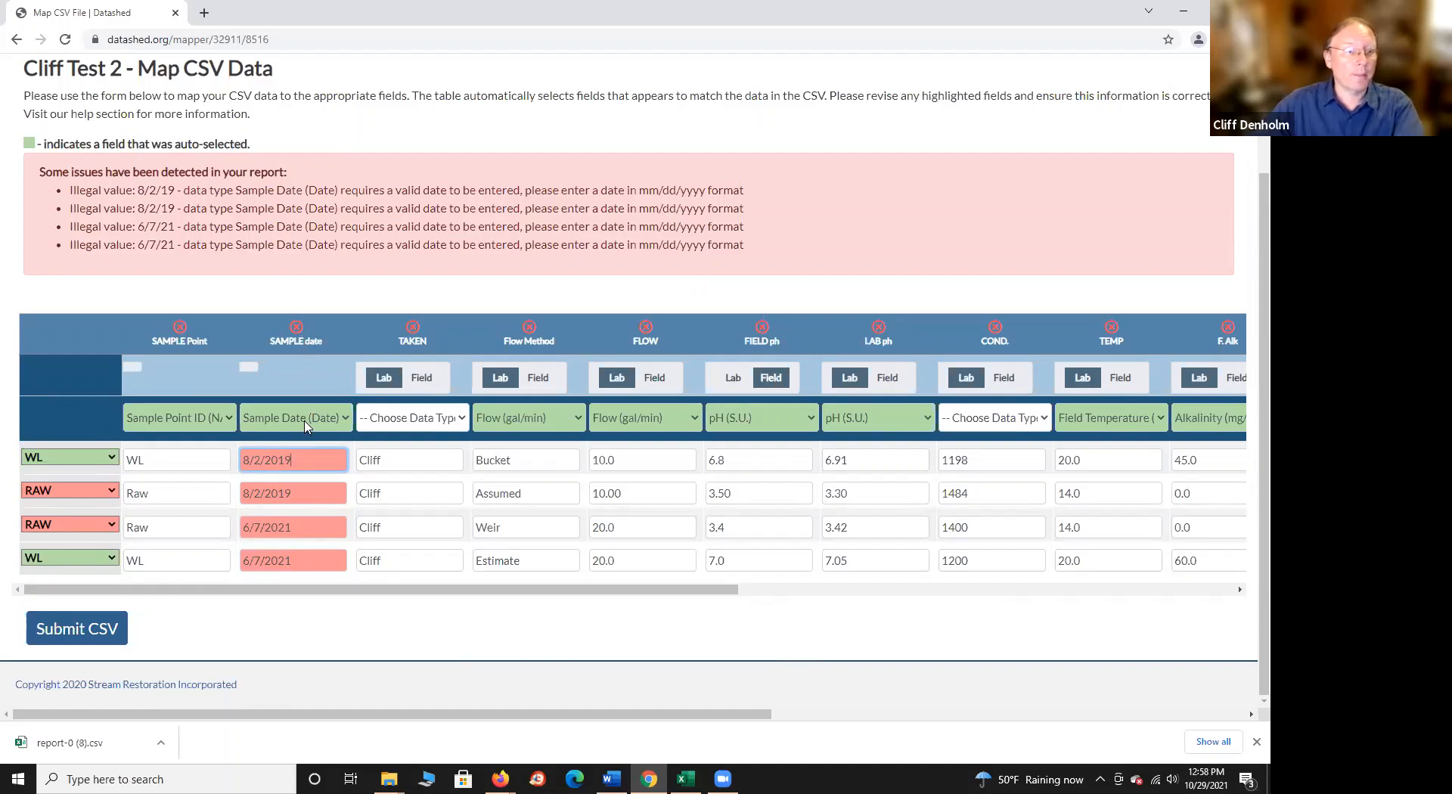
{"action": "left_click_drag", "start_coordinate": [359, 591], "coordinate": [364, 591]}
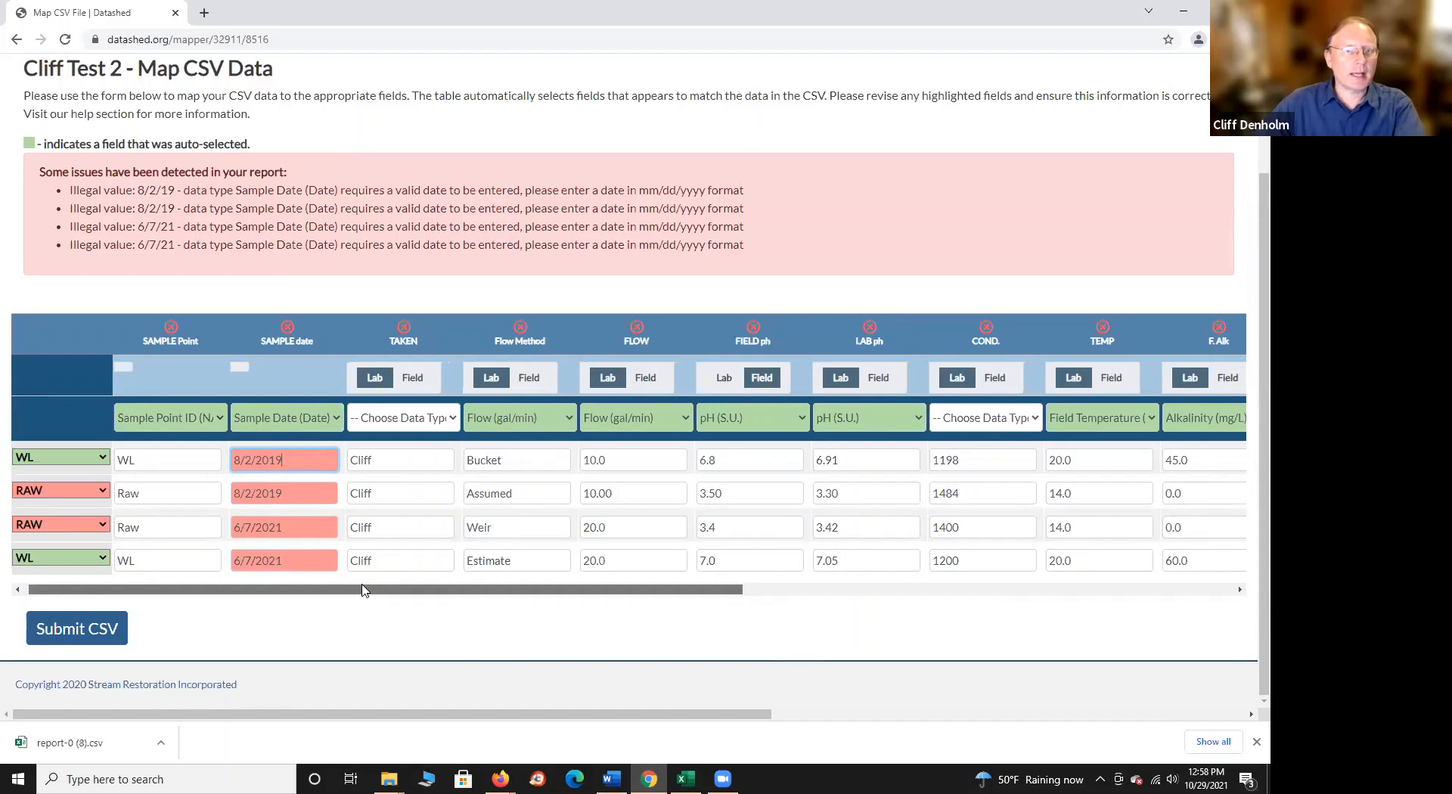
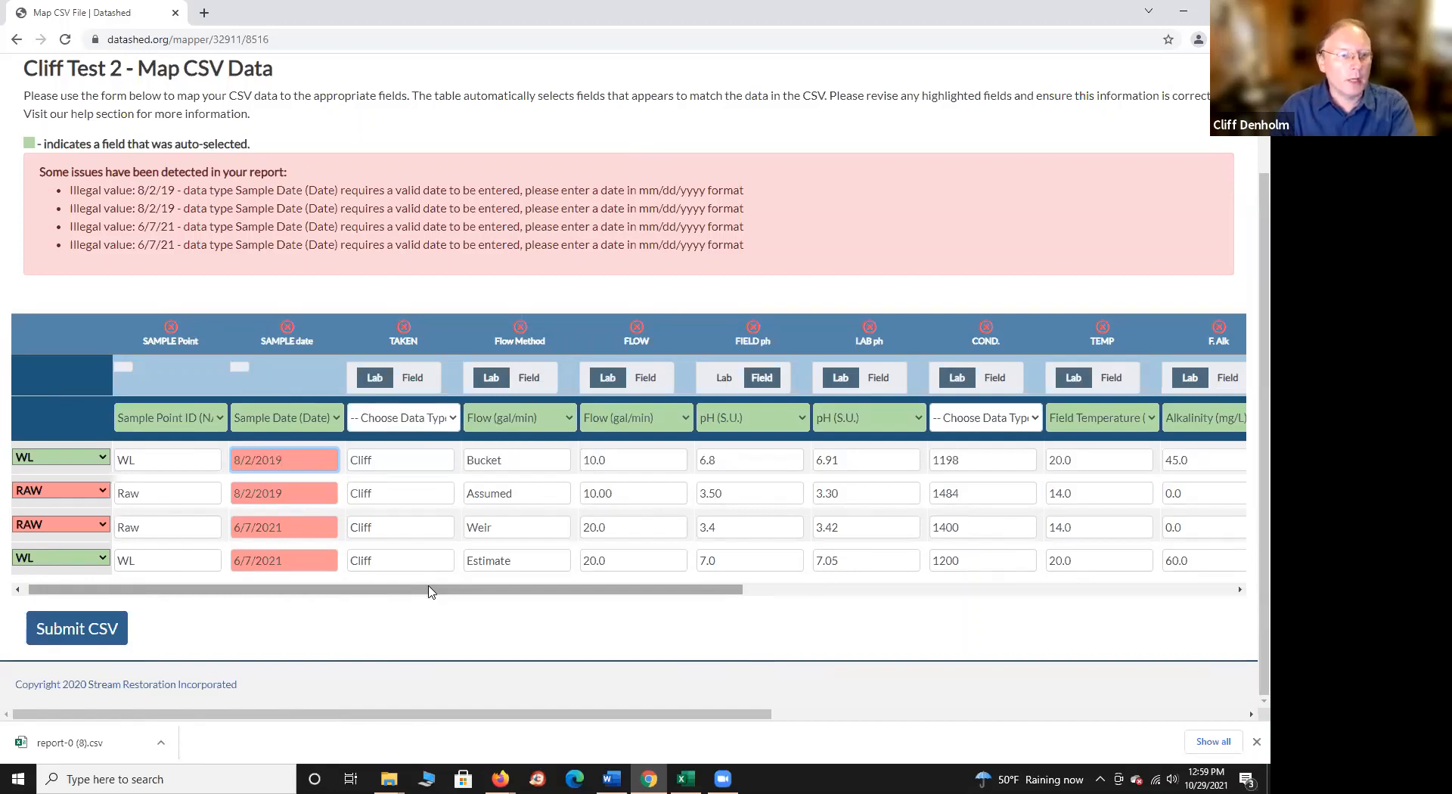
Mark the TAKEN column as Field data and map it to Sampler Person (NA).
{"action": "left_click_drag", "start_coordinate": [433, 591], "coordinate": [467, 594]}
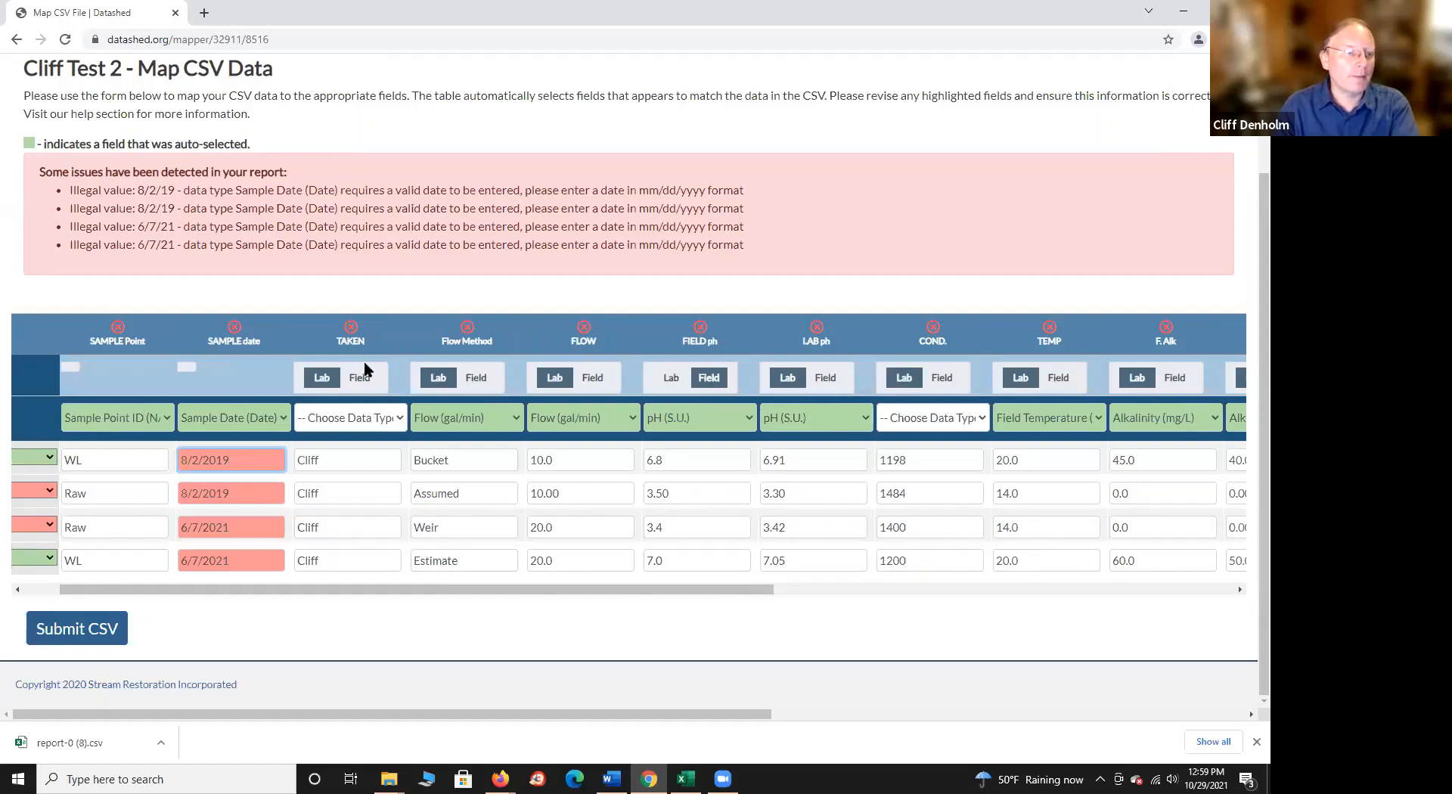
{"action": "left_click", "coordinate": [363, 381]}
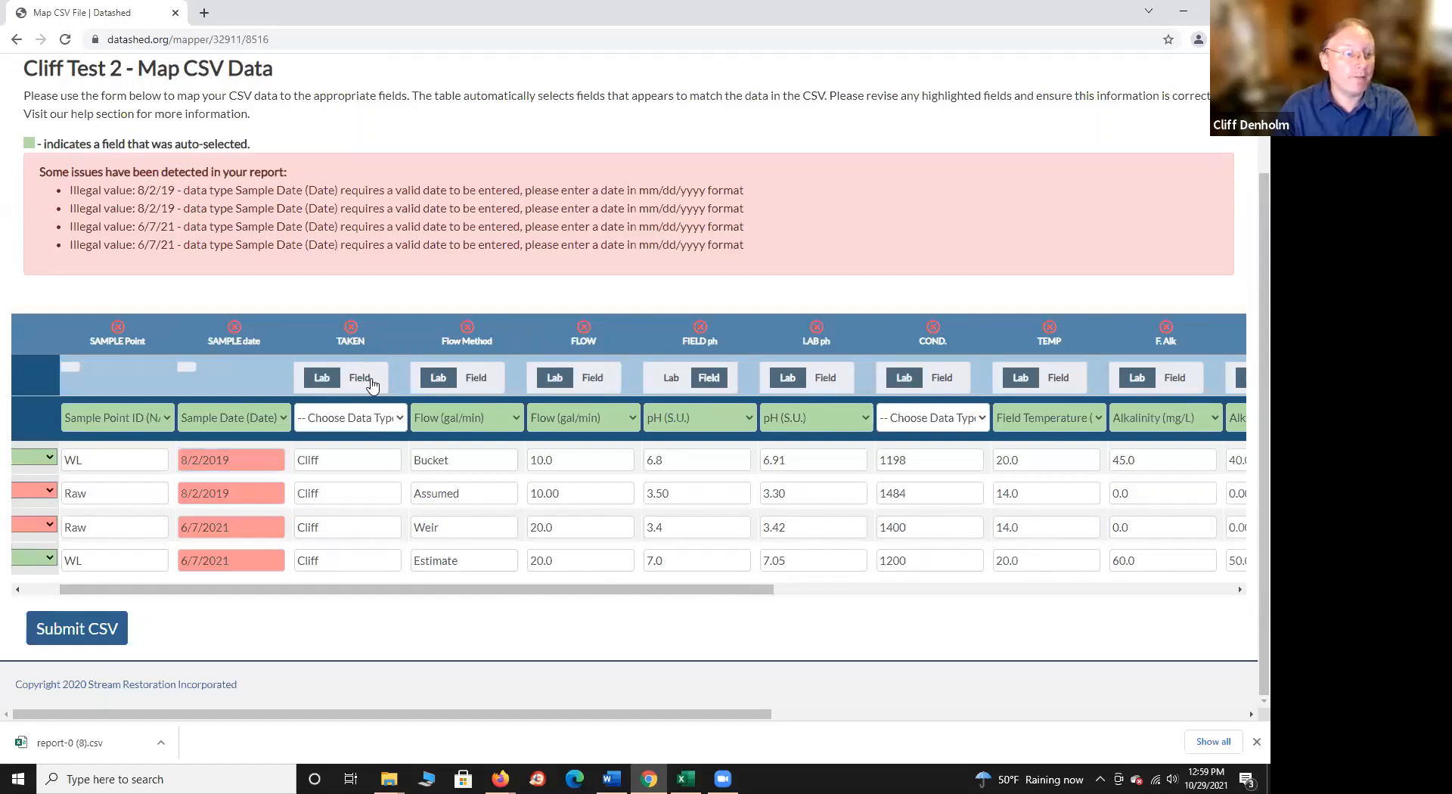
{"action": "left_click", "coordinate": [400, 423]}
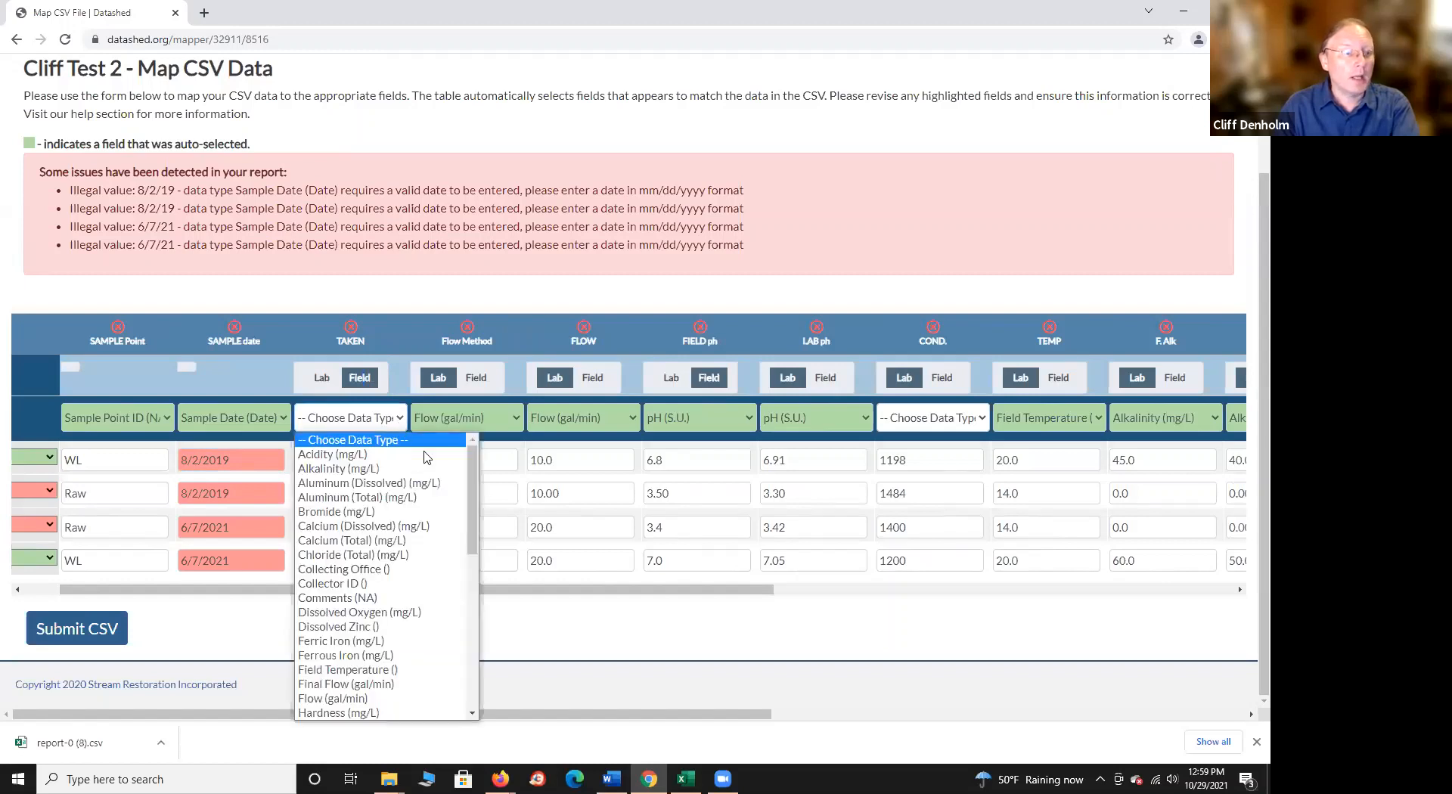
{"action": "left_click_drag", "start_coordinate": [468, 484], "coordinate": [469, 454]}
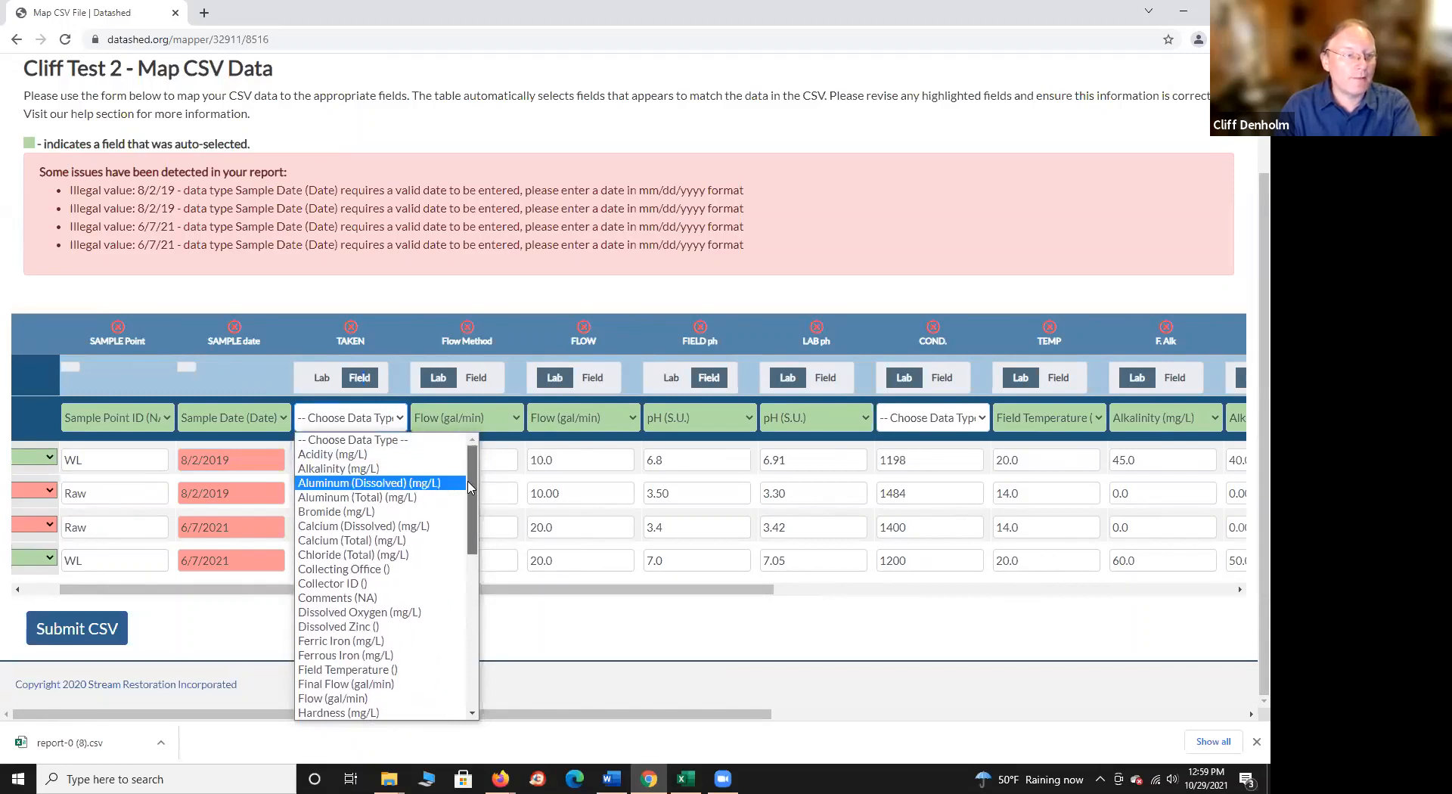
{"action": "left_click_drag", "start_coordinate": [469, 485], "coordinate": [467, 519]}
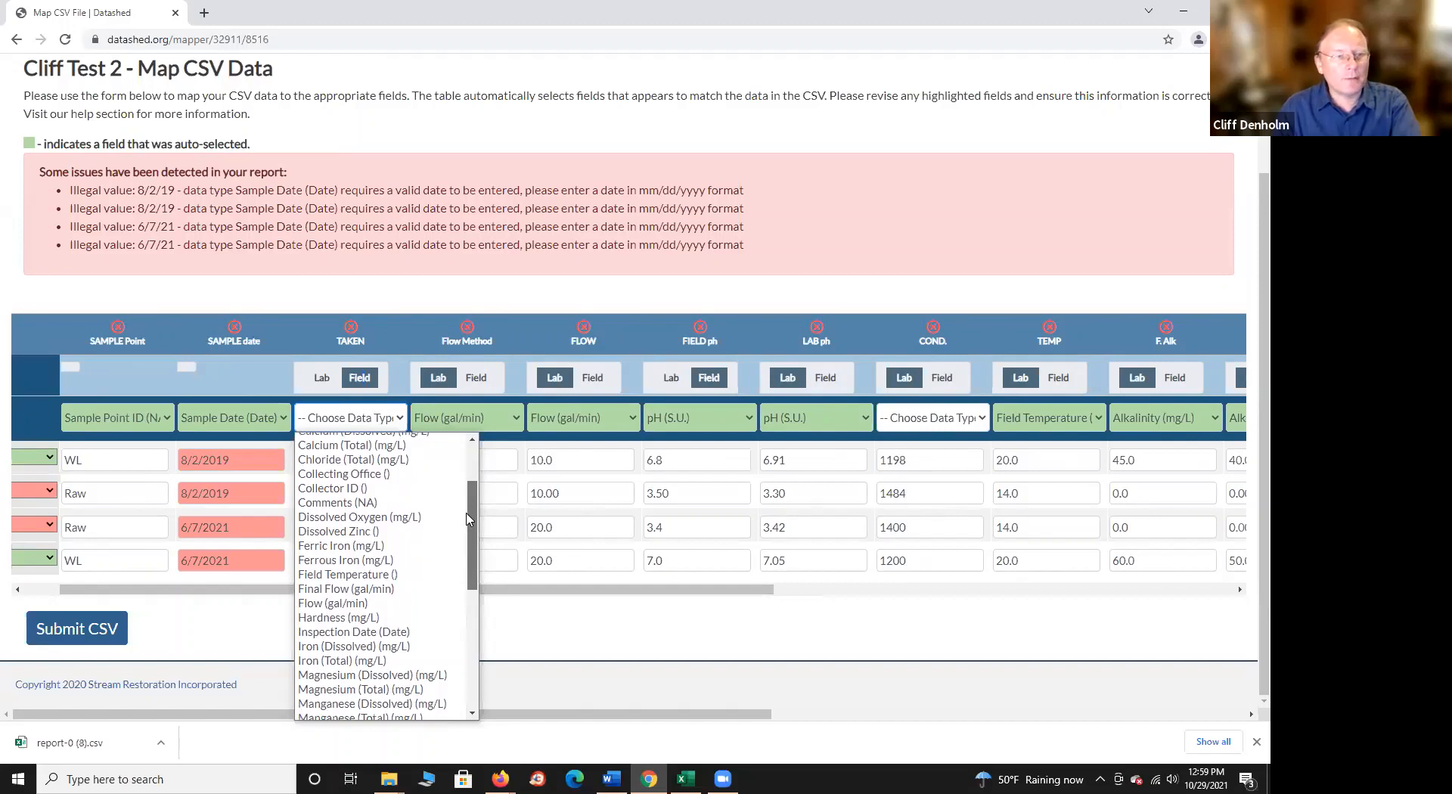
{"action": "left_click_drag", "start_coordinate": [466, 519], "coordinate": [466, 552]}
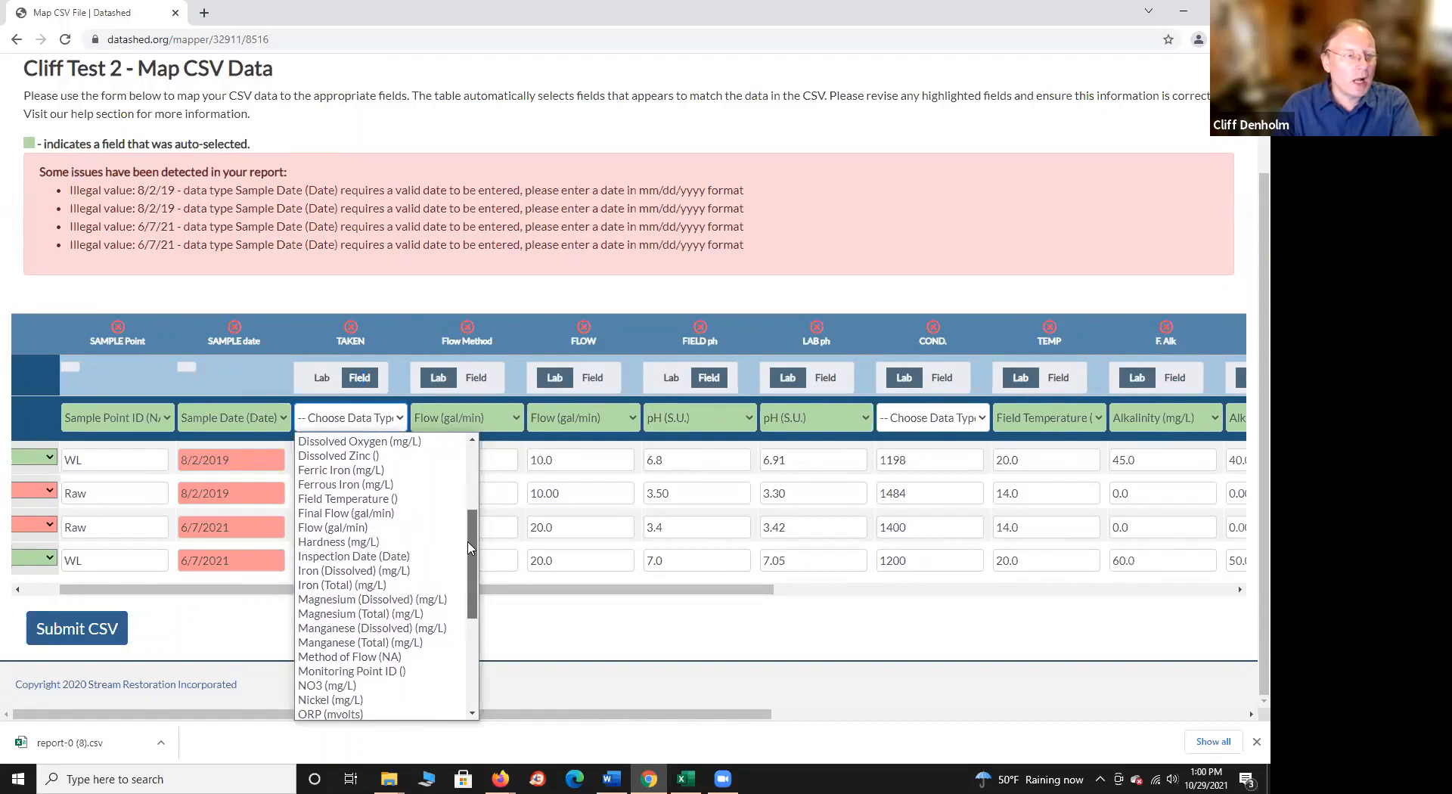
{"action": "left_click_drag", "start_coordinate": [470, 549], "coordinate": [480, 609]}
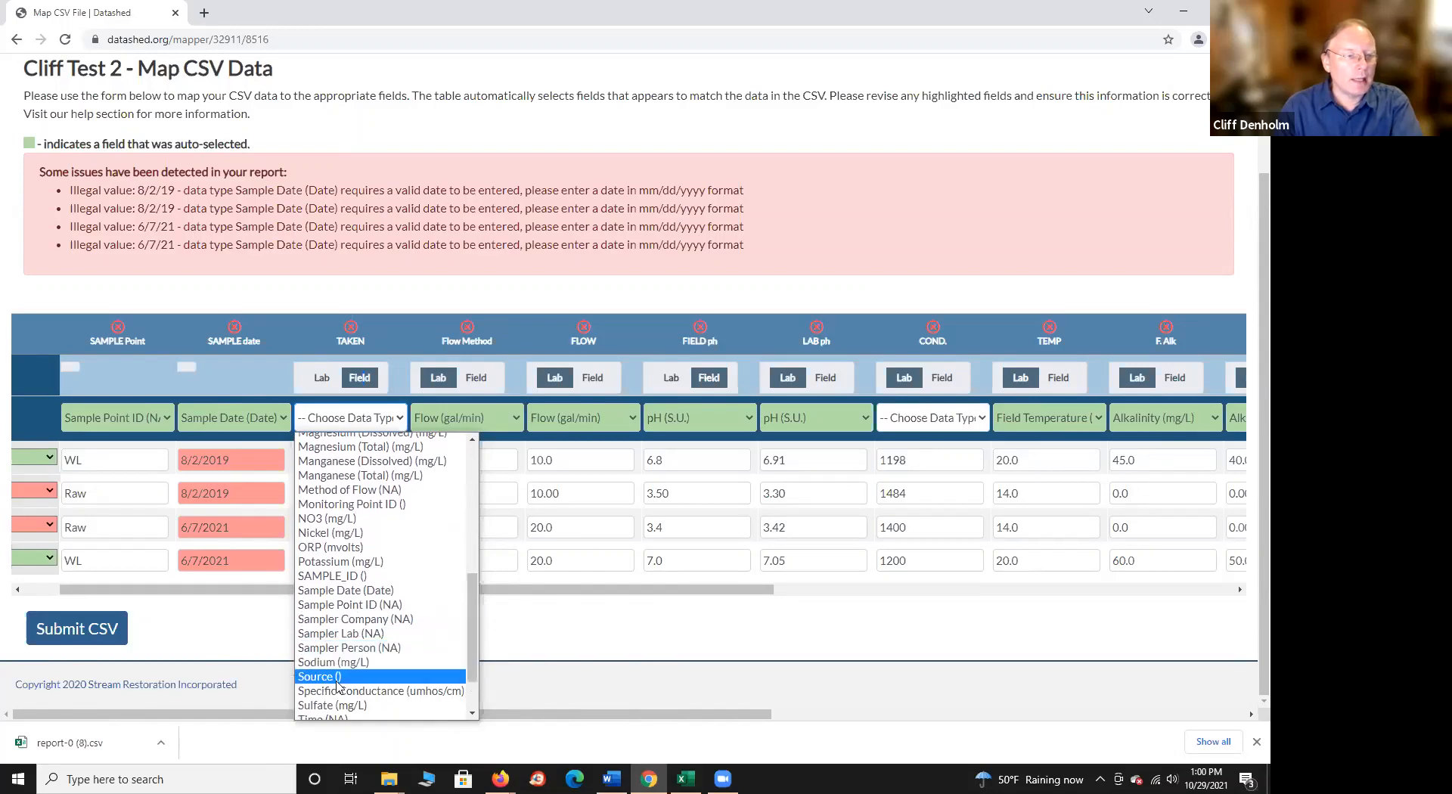
{"action": "left_click", "coordinate": [332, 648]}
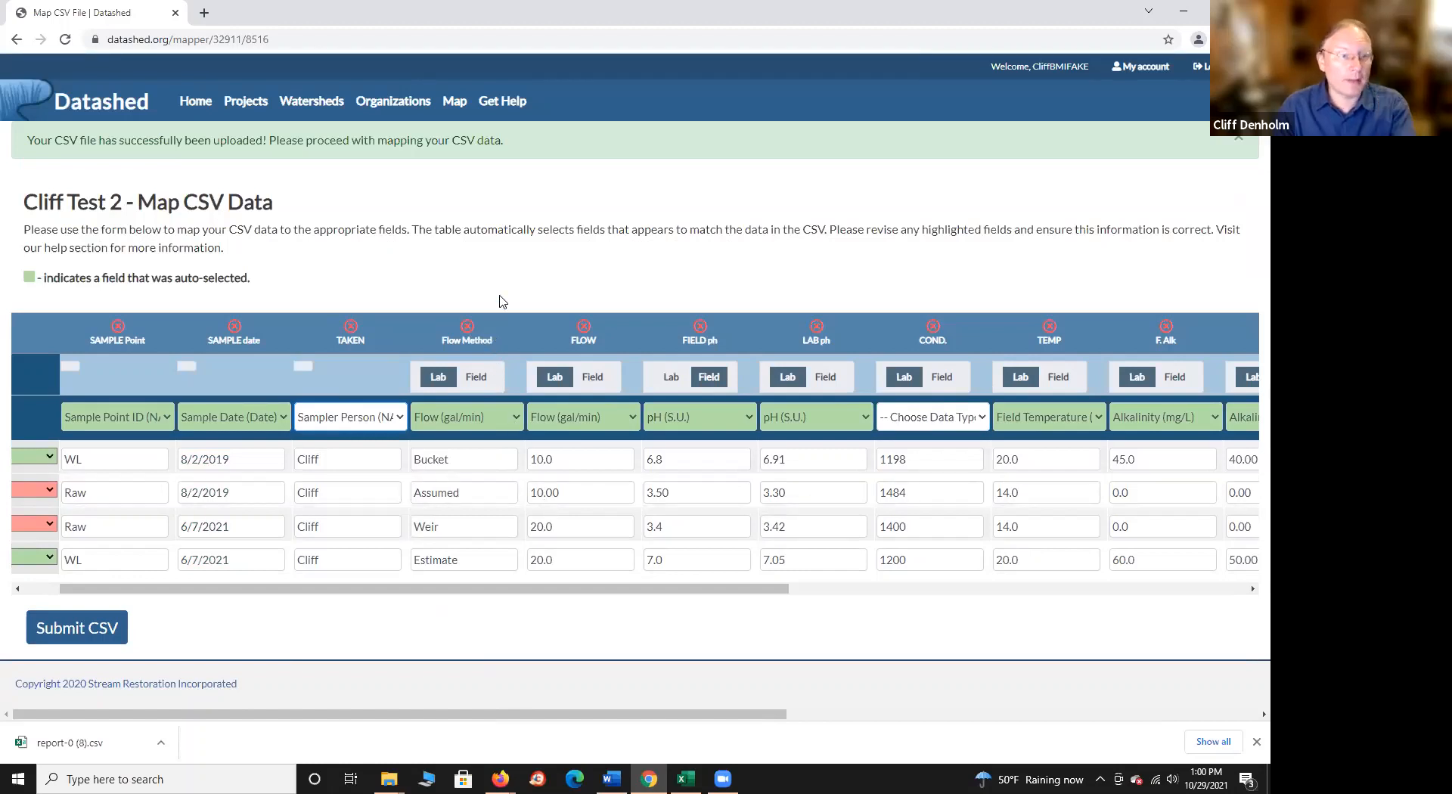
Set the Flow Method column to Field and map it to Method of Flow (NA), and set the FLOW column to Field.
{"action": "left_click", "coordinate": [475, 378]}
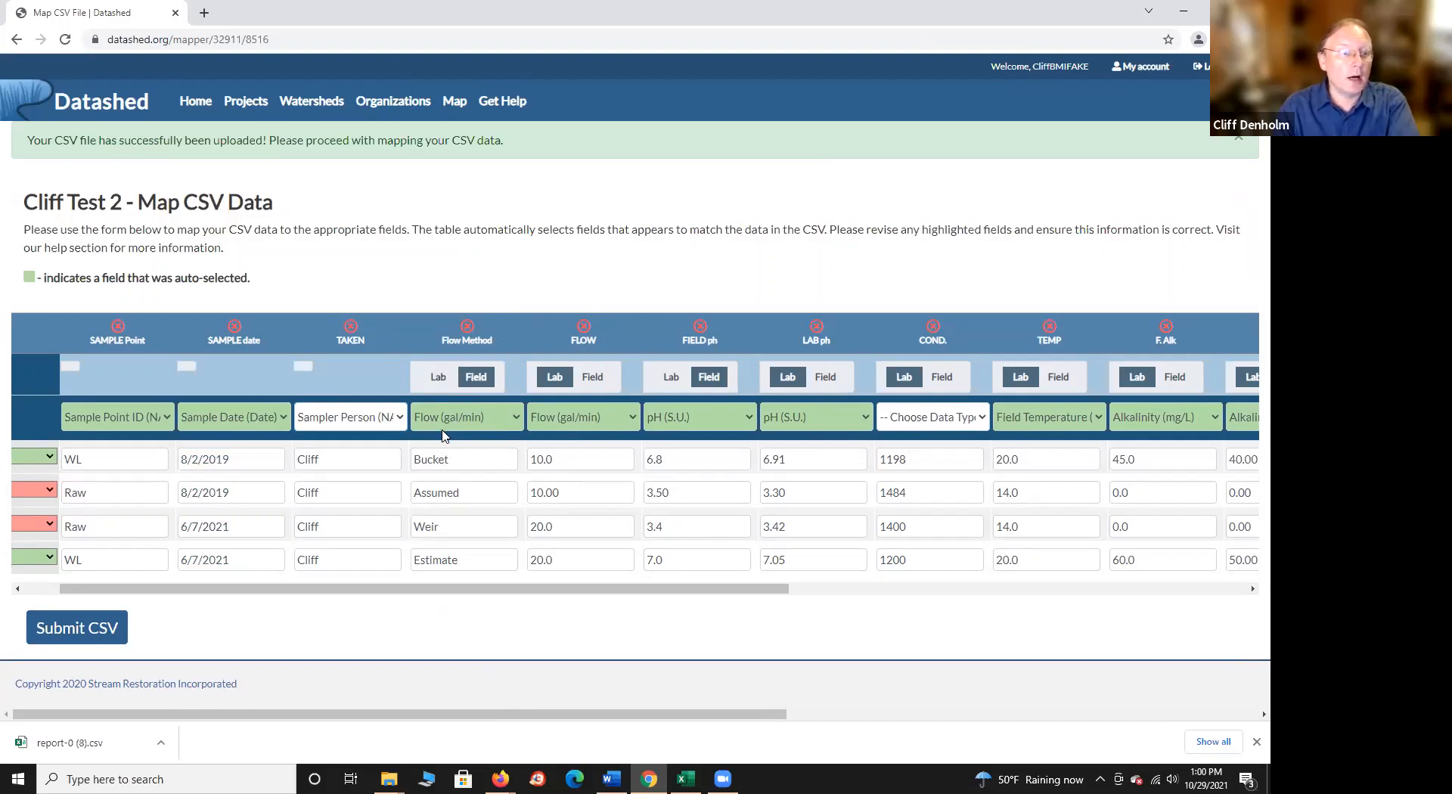
{"action": "left_click", "coordinate": [515, 422]}
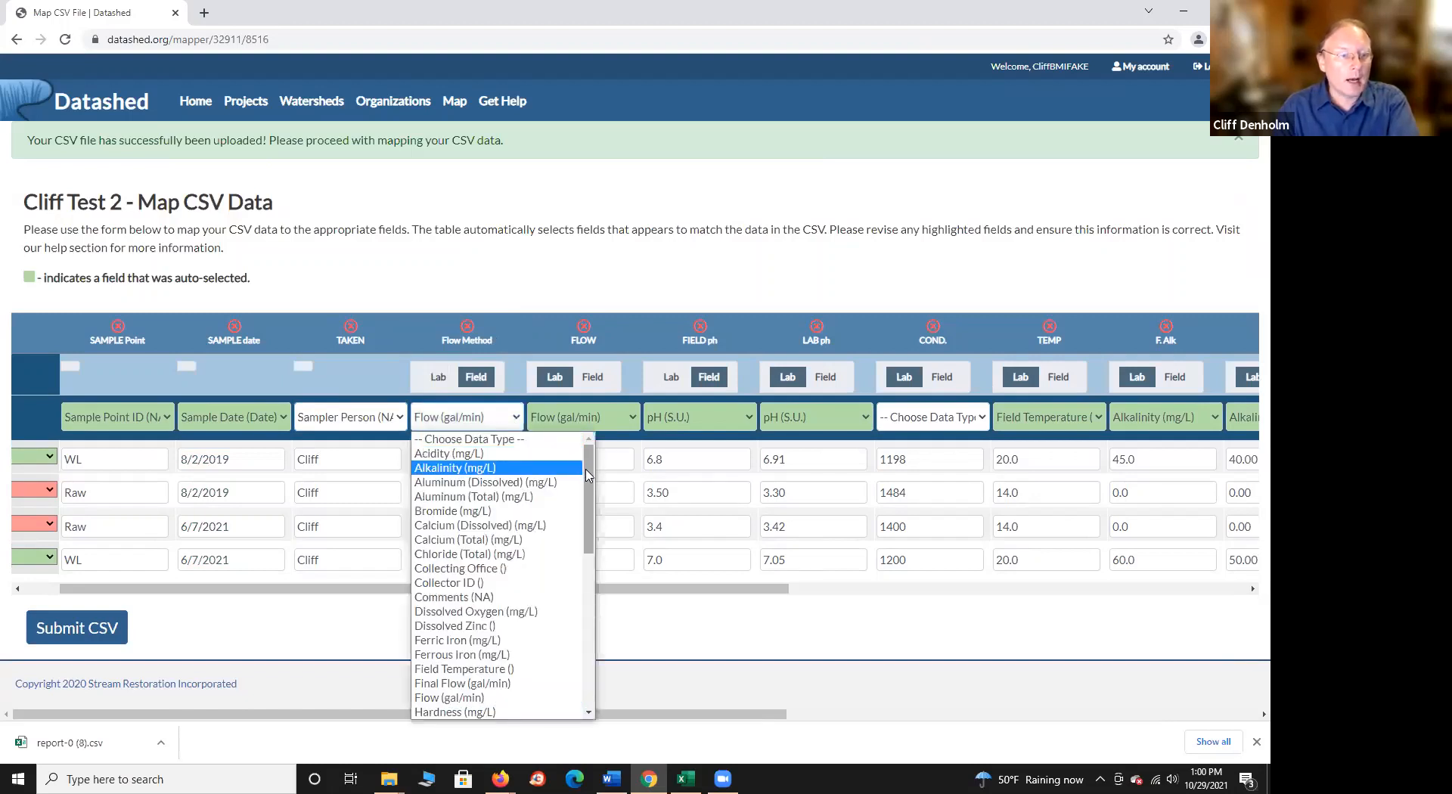
{"action": "left_click_drag", "start_coordinate": [586, 474], "coordinate": [588, 561]}
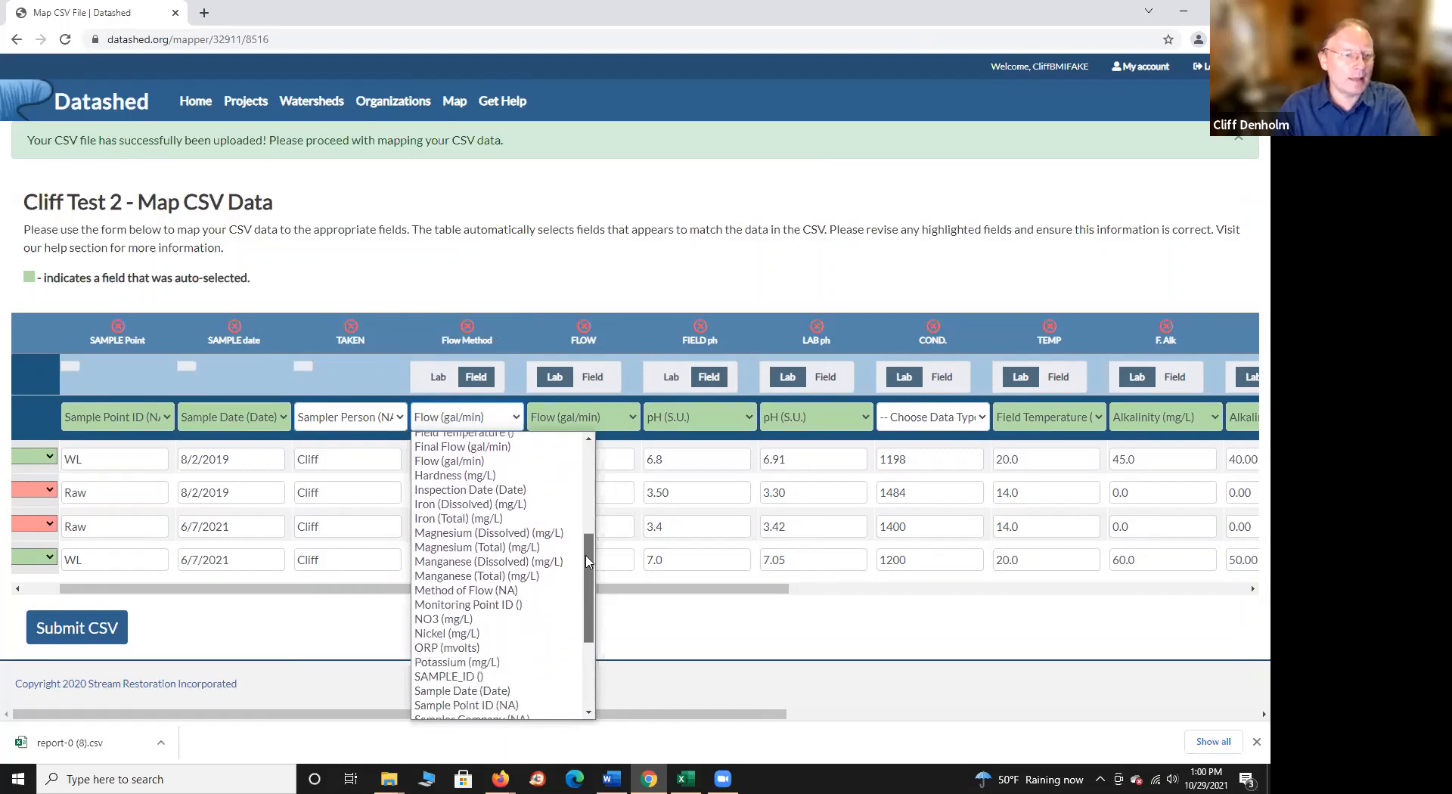
{"action": "left_click", "coordinate": [492, 590]}
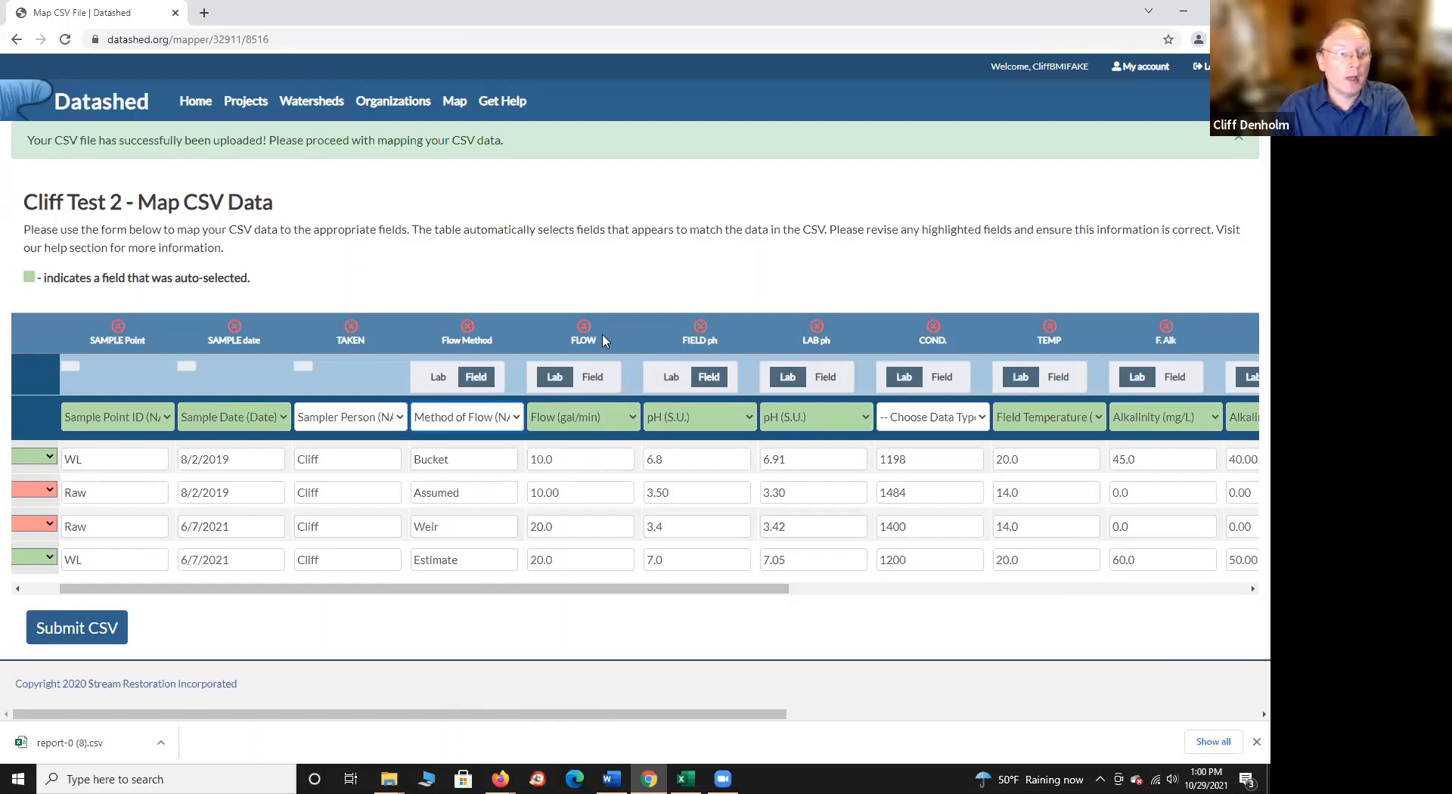
{"action": "left_click", "coordinate": [593, 378]}
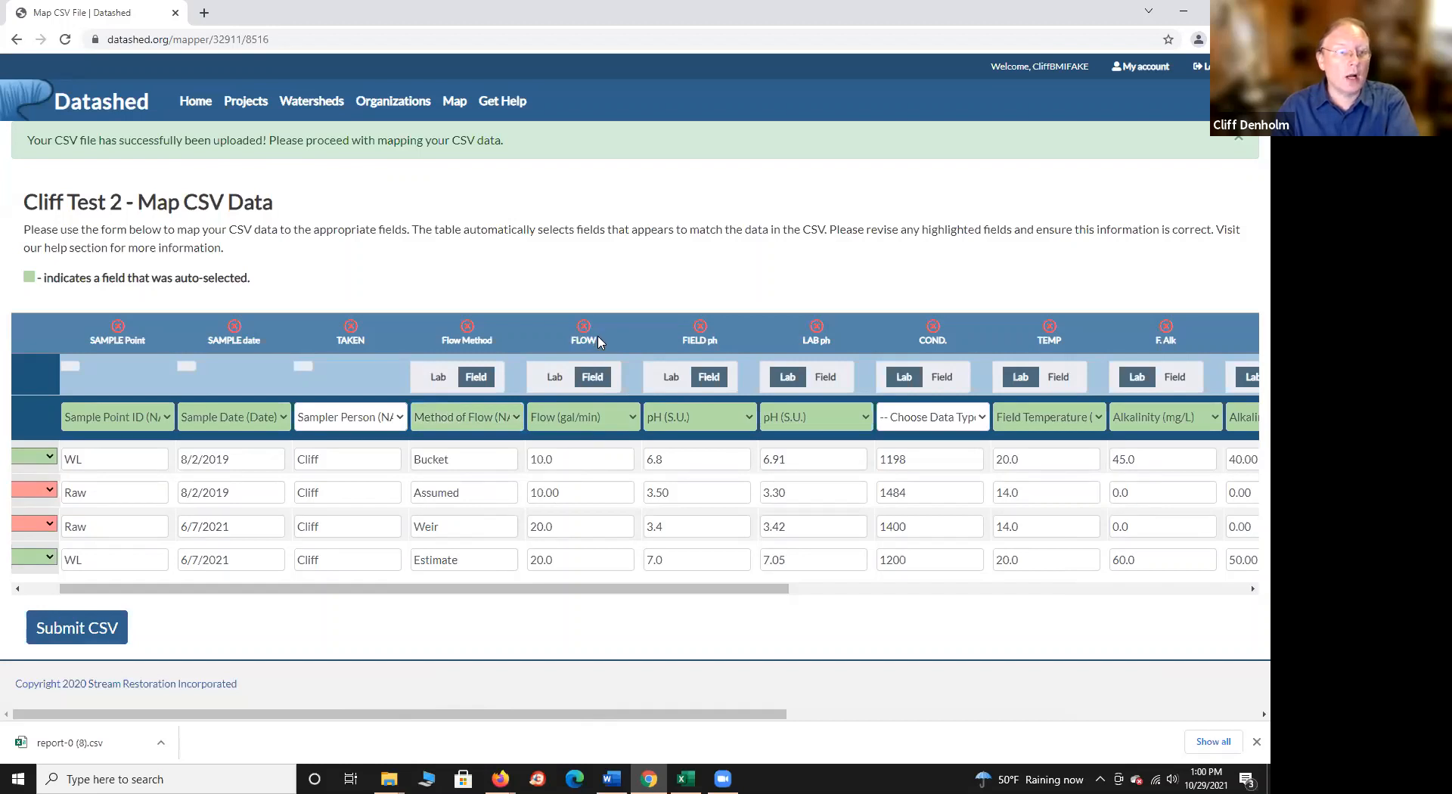
Review the Lab/Field settings and data types of the pH columns and the columns following them.
{"action": "left_click_drag", "start_coordinate": [588, 589], "coordinate": [715, 622]}
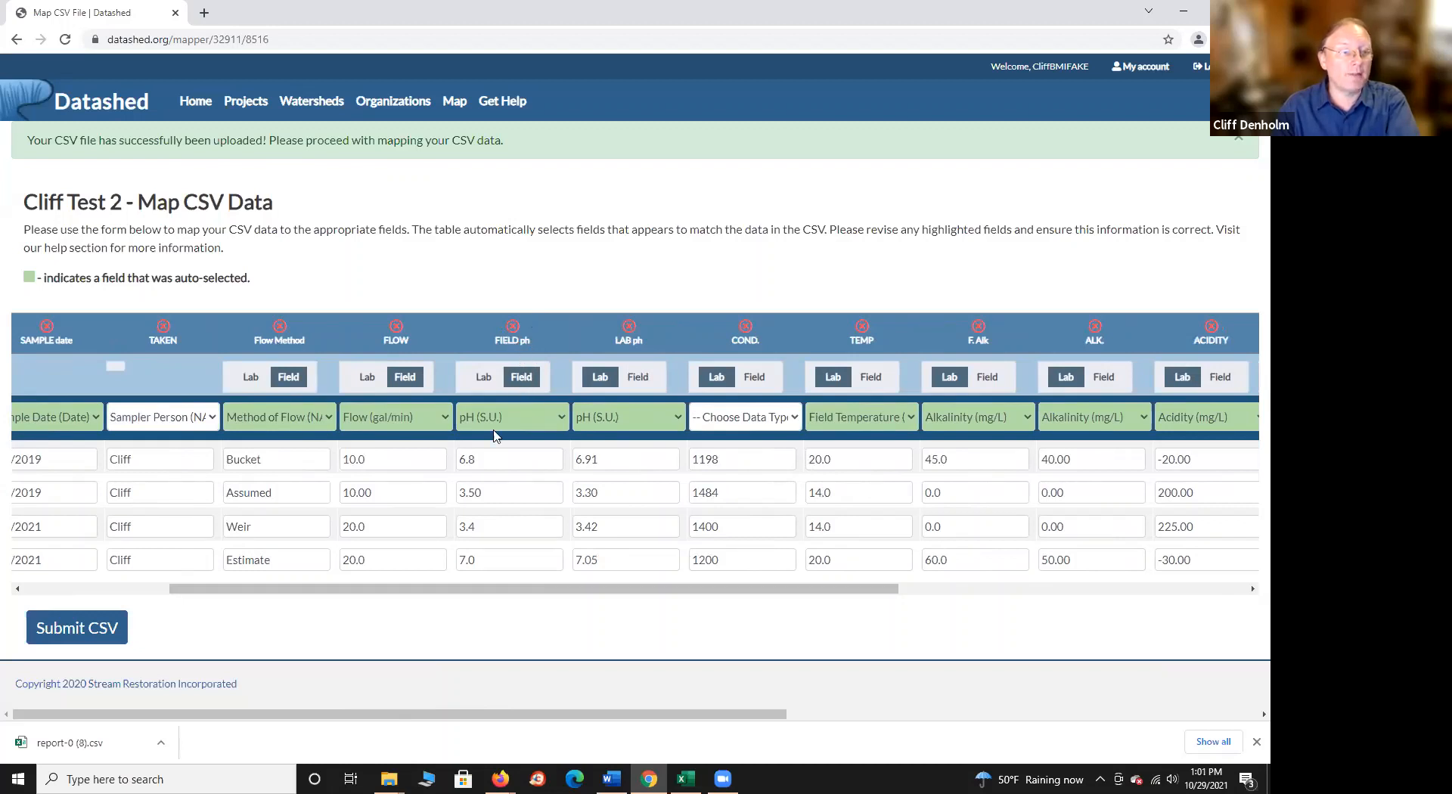
{"action": "left_click_drag", "start_coordinate": [561, 590], "coordinate": [635, 589]}
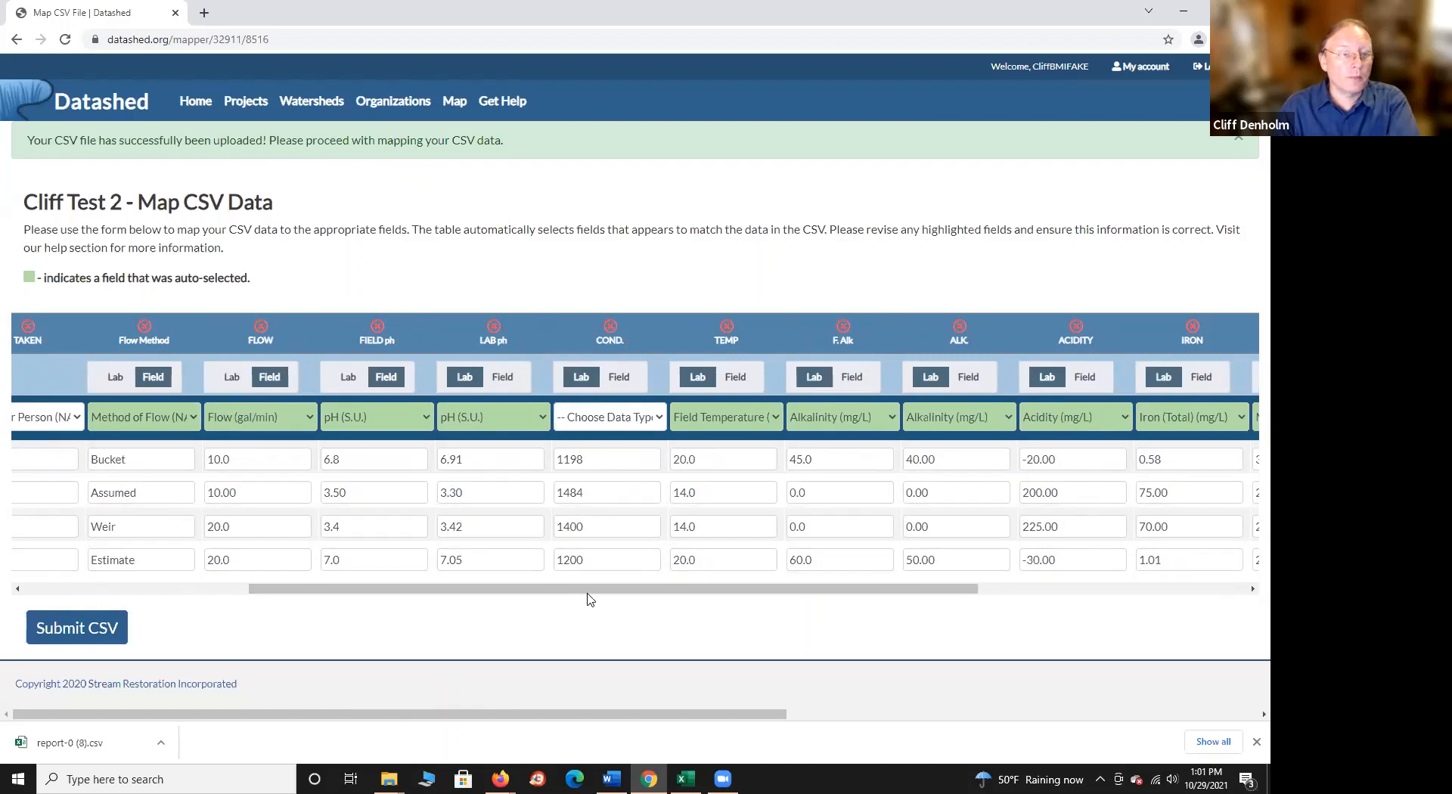
{"action": "left_click_drag", "start_coordinate": [587, 594], "coordinate": [601, 594]}
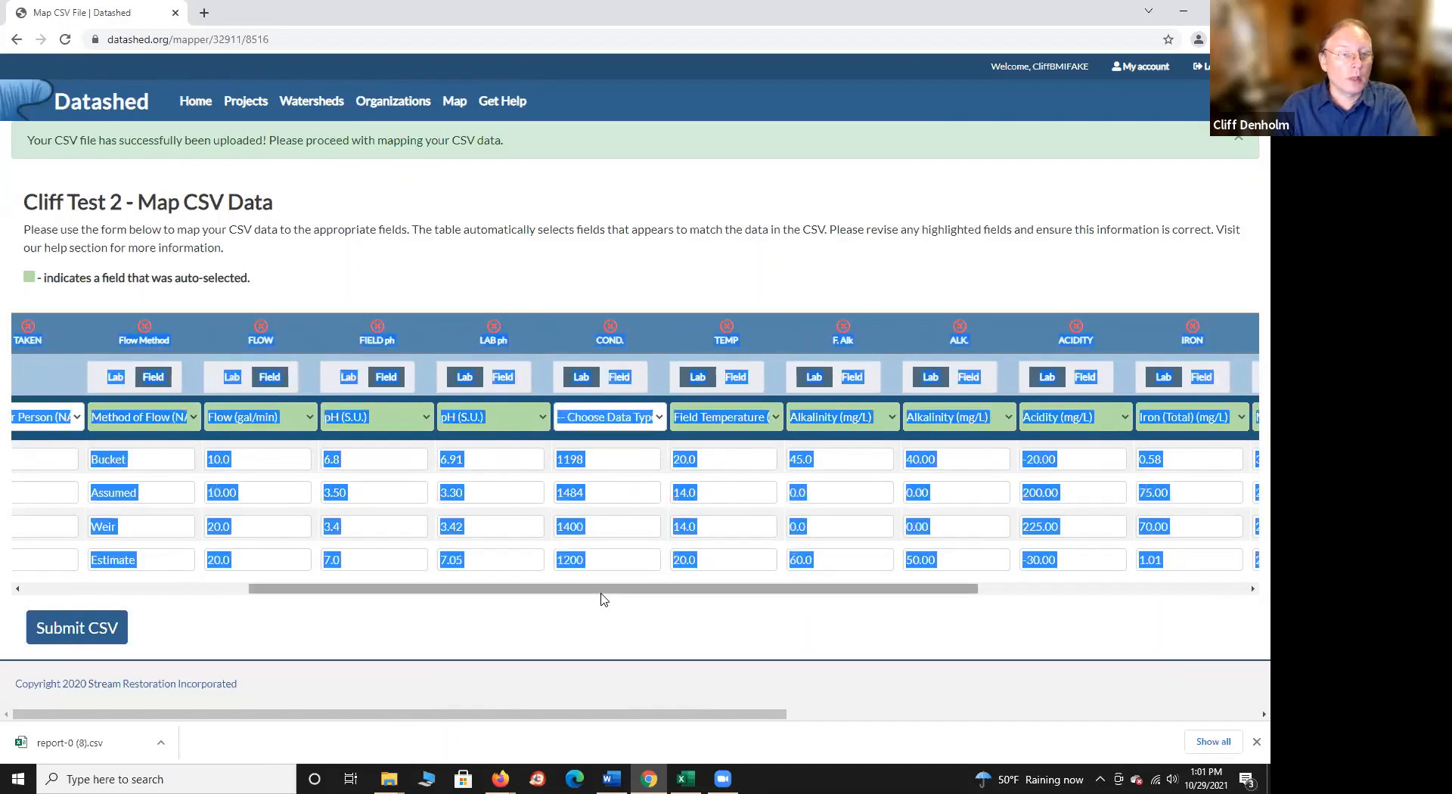
{"action": "left_click", "coordinate": [674, 280]}
{"action": "mouse_move", "coordinate": [589, 591]}
{"action": "left_mouse_down"}
{"action": "mouse_move", "coordinate": [543, 591]}
{"action": "mouse_move", "coordinate": [566, 592]}
{"action": "left_mouse_up"}
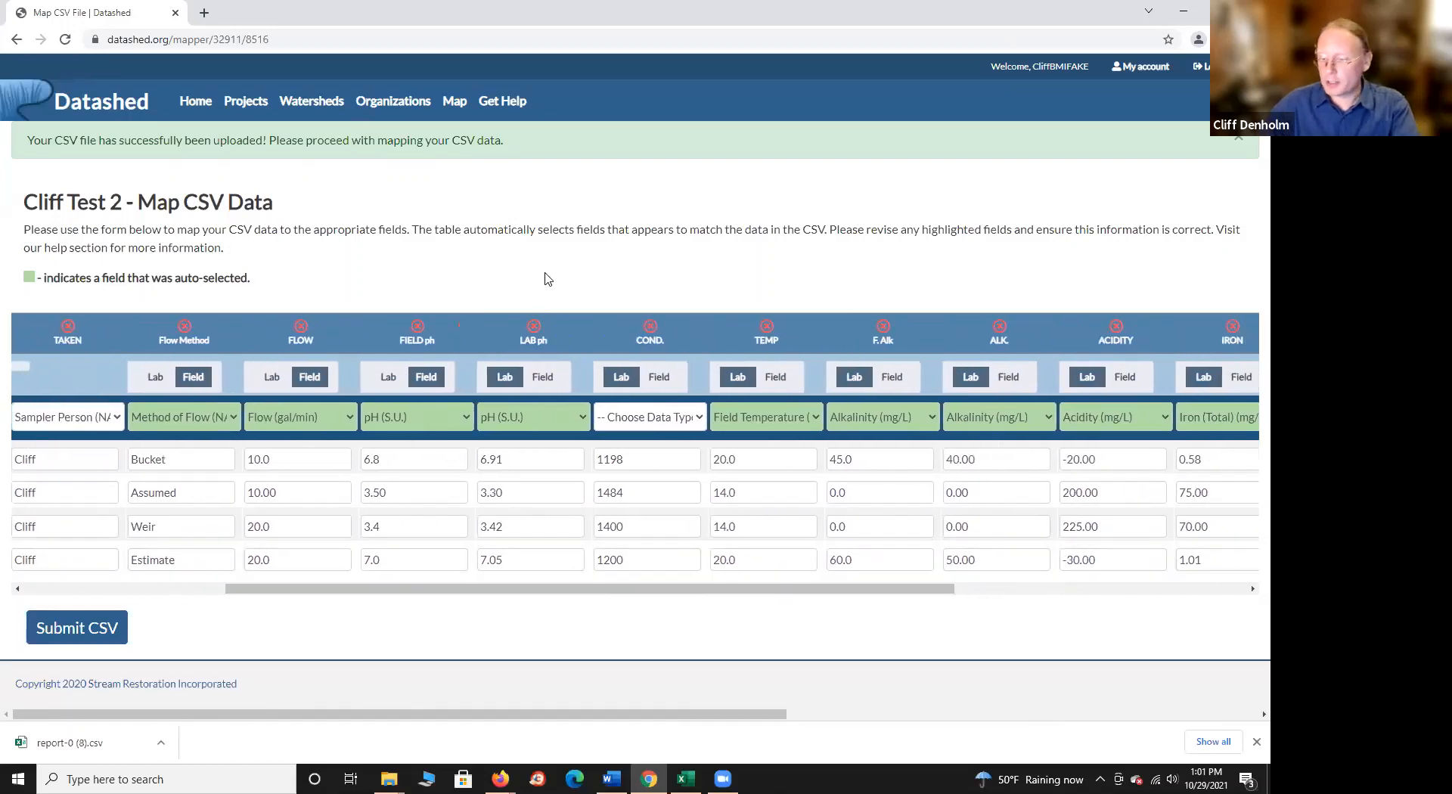
{"action": "scroll", "coordinate": [545, 271], "scroll_direction": "right", "scroll_amount": 2}
{"action": "scroll", "coordinate": [548, 279], "scroll_direction": "left", "scroll_amount": 2}
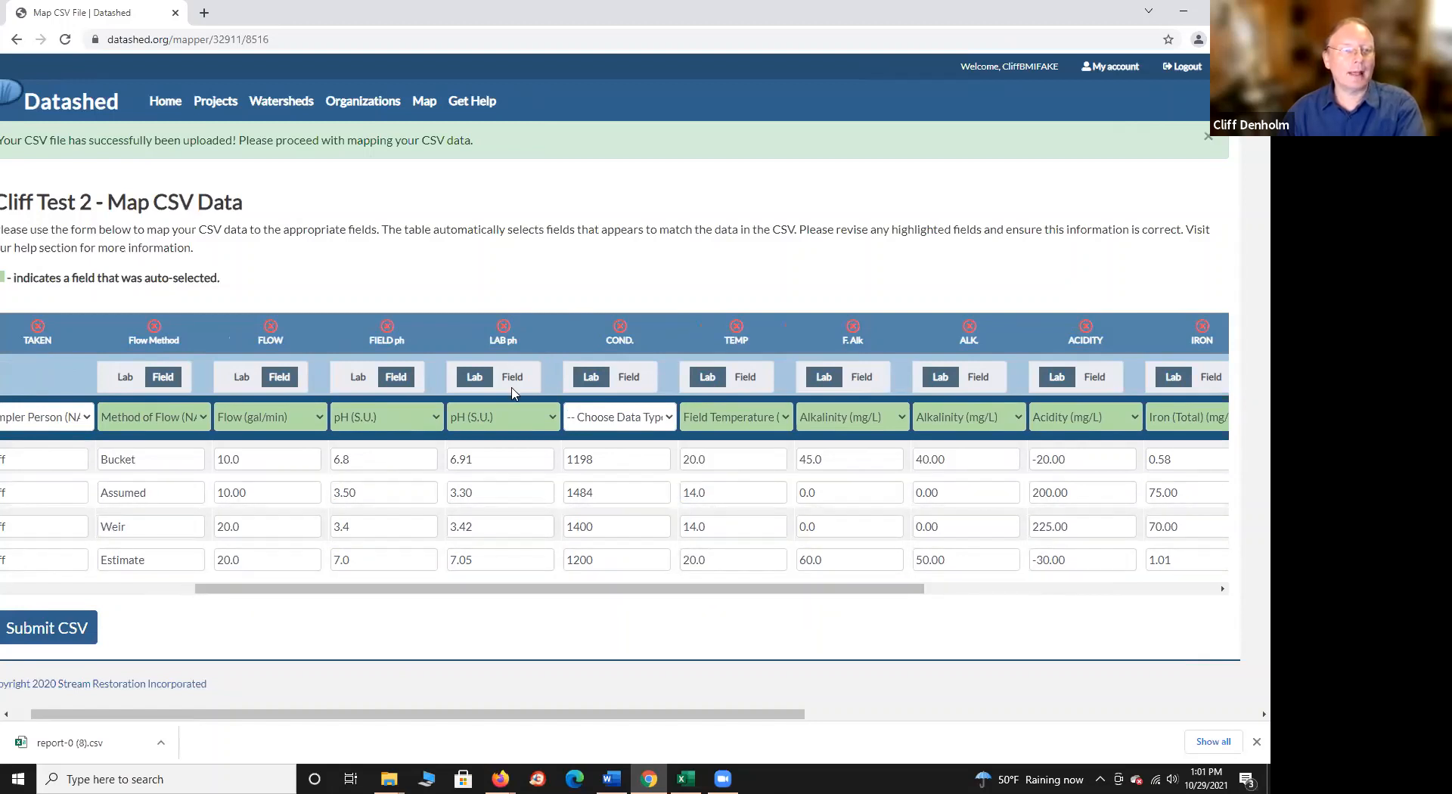
{"action": "scroll", "coordinate": [531, 290], "scroll_direction": "left", "scroll_amount": 1}
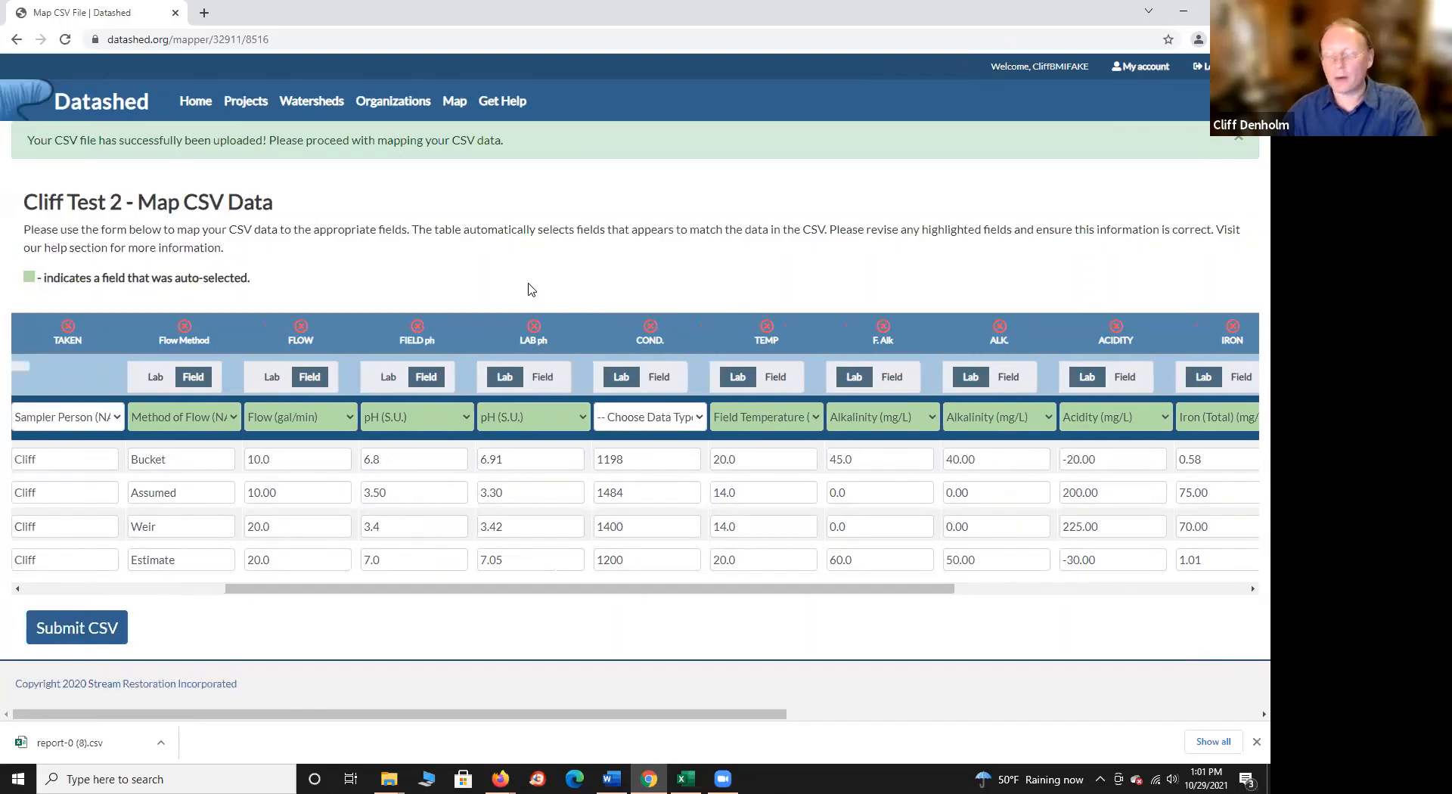
Map the COND. column to Specific Conductance (umhos/cm).
{"action": "scroll", "coordinate": [649, 312], "scroll_direction": "right", "scroll_amount": 2}
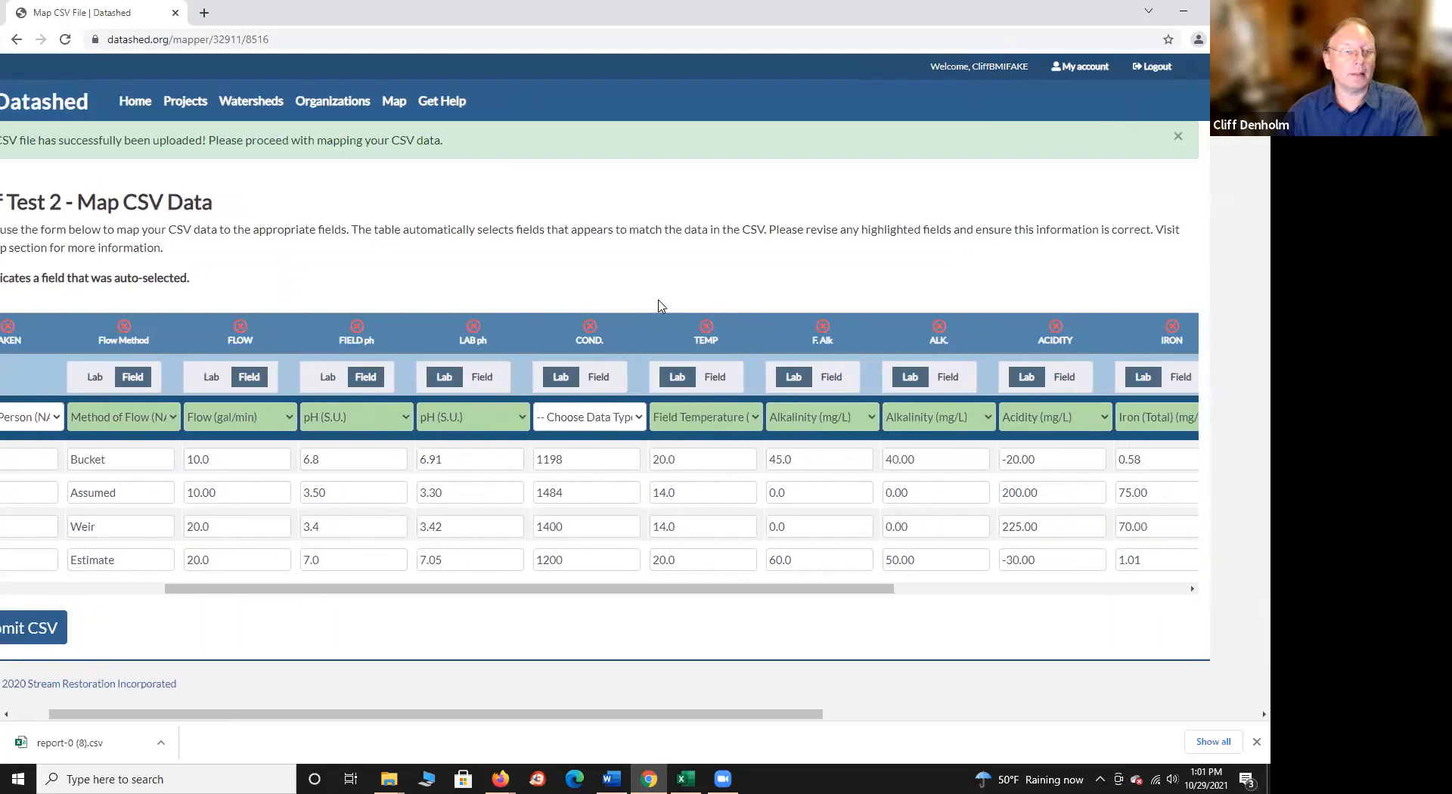
{"action": "scroll", "coordinate": [658, 308], "scroll_direction": "right", "scroll_amount": 1}
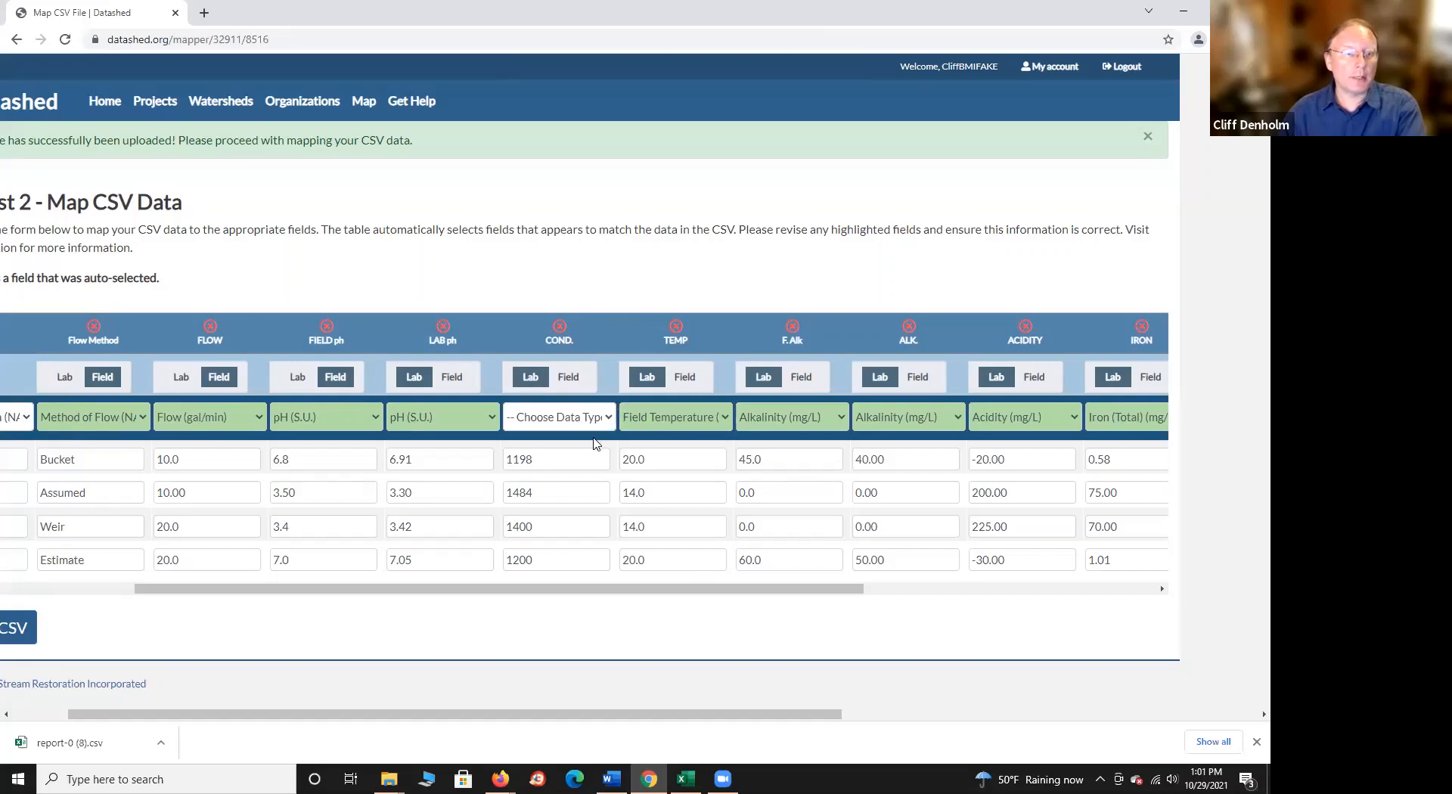
{"action": "left_click", "coordinate": [611, 419]}
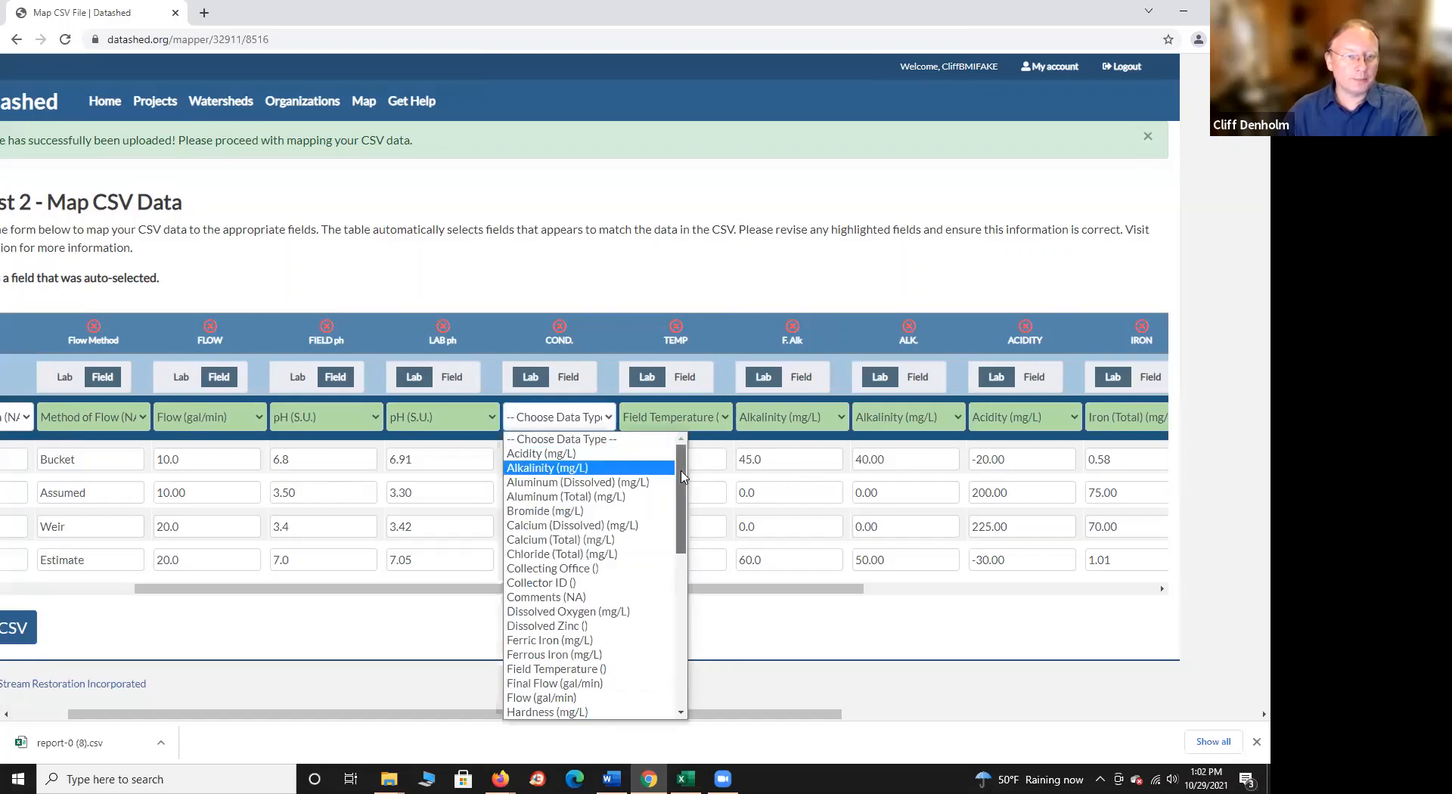
{"action": "left_click_drag", "start_coordinate": [680, 475], "coordinate": [688, 626]}
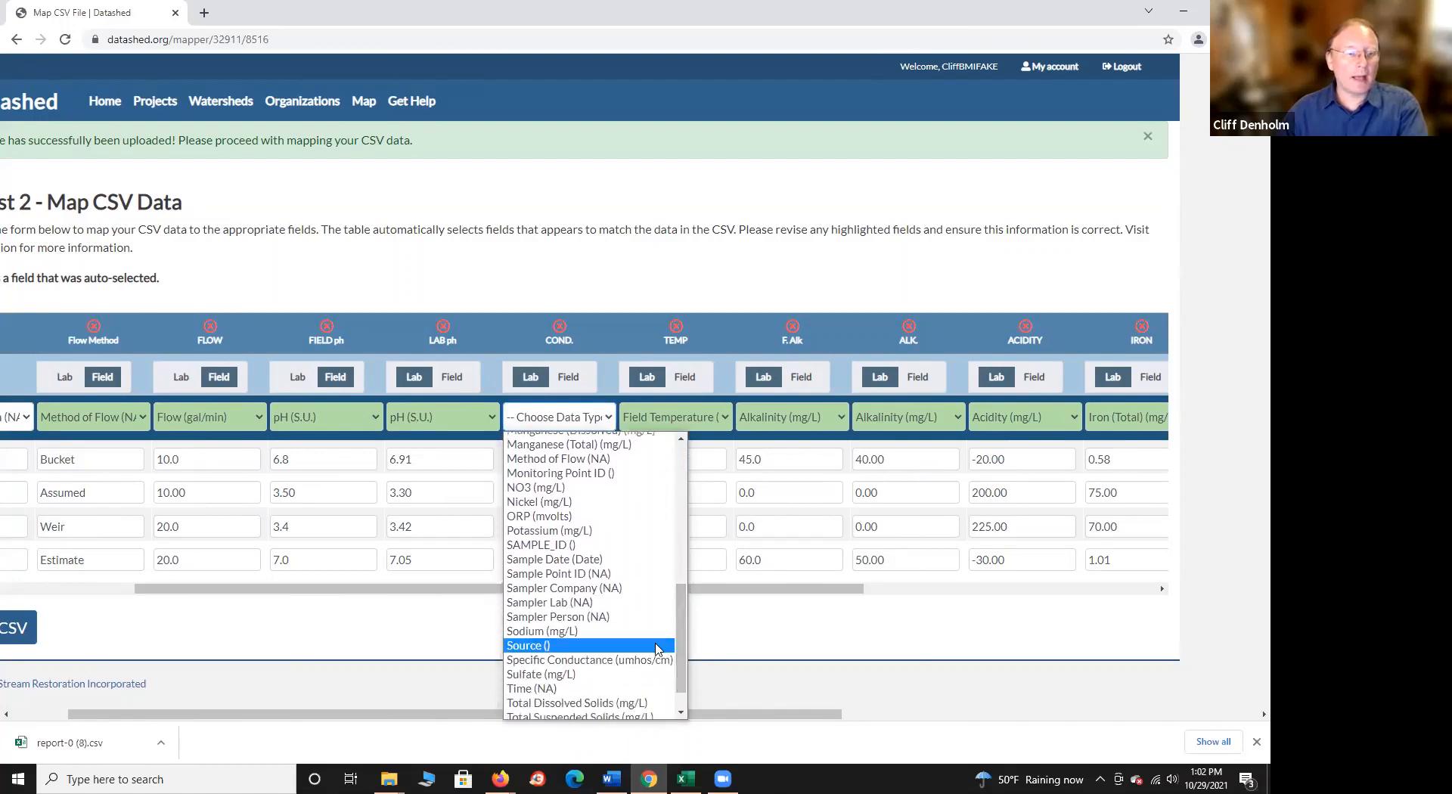
{"action": "left_click", "coordinate": [639, 663]}
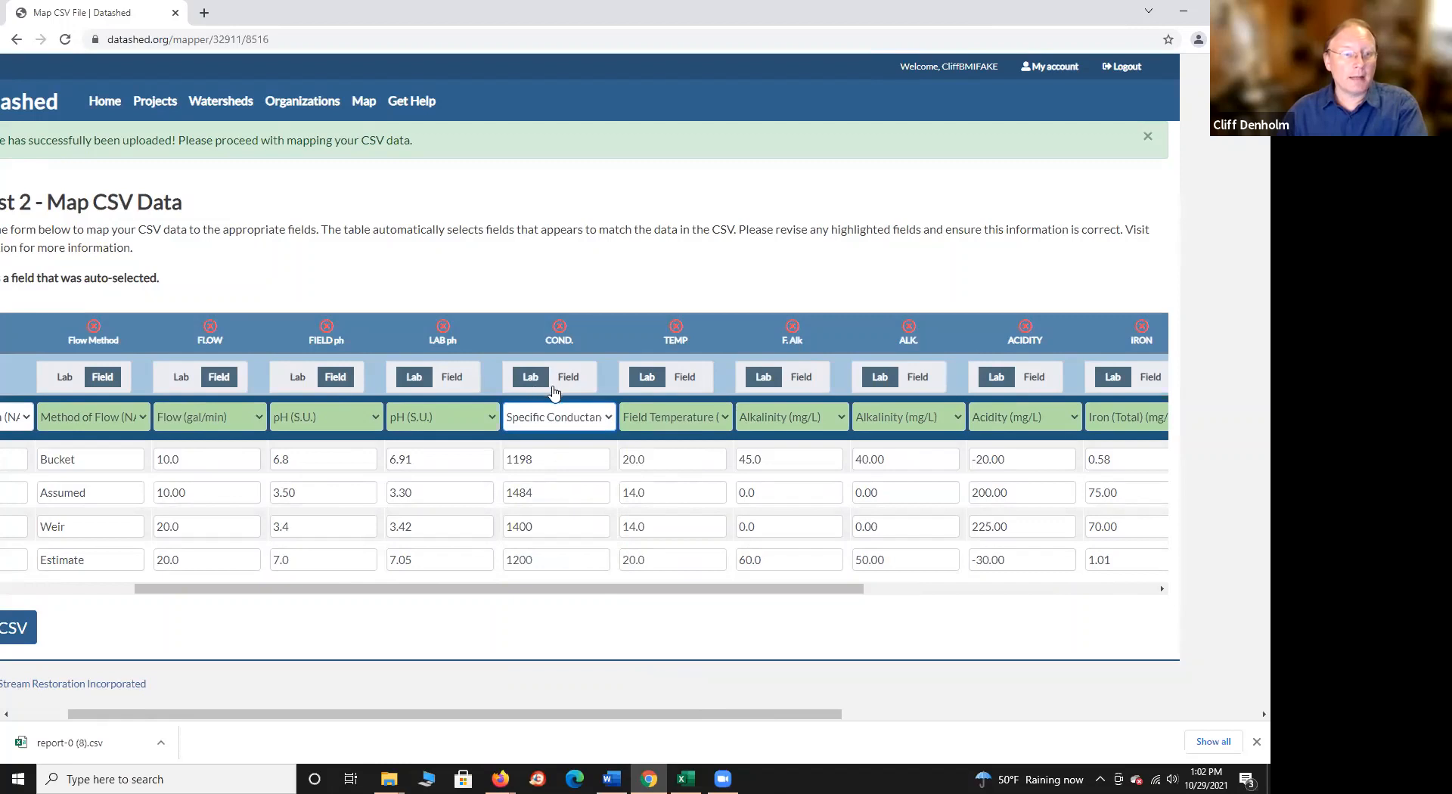
Mark the TEMP and F. Alk columns as Field measurements.
{"action": "left_click", "coordinate": [685, 381]}
{"action": "left_click_drag", "start_coordinate": [657, 595], "coordinate": [766, 593]}
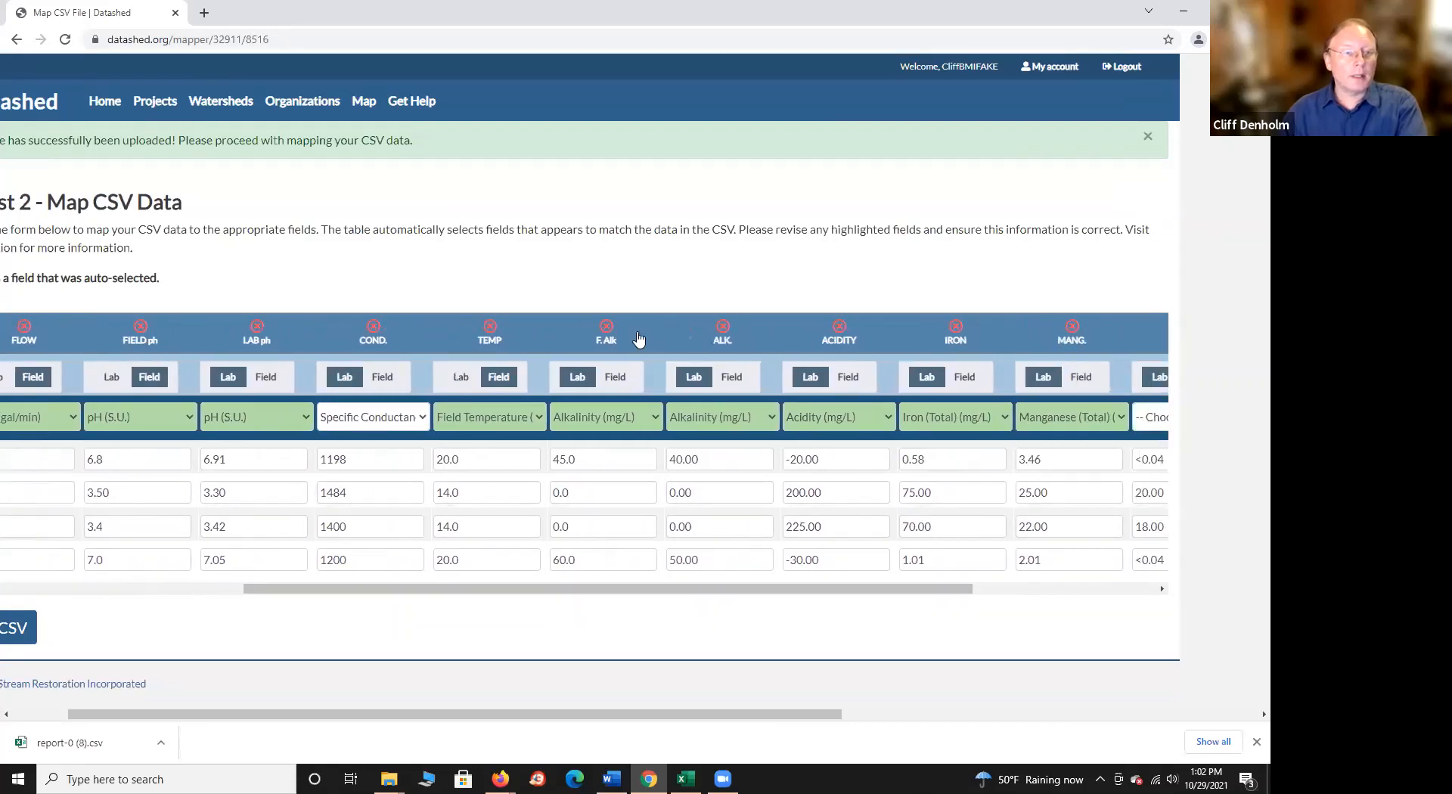
{"action": "left_click", "coordinate": [615, 378]}
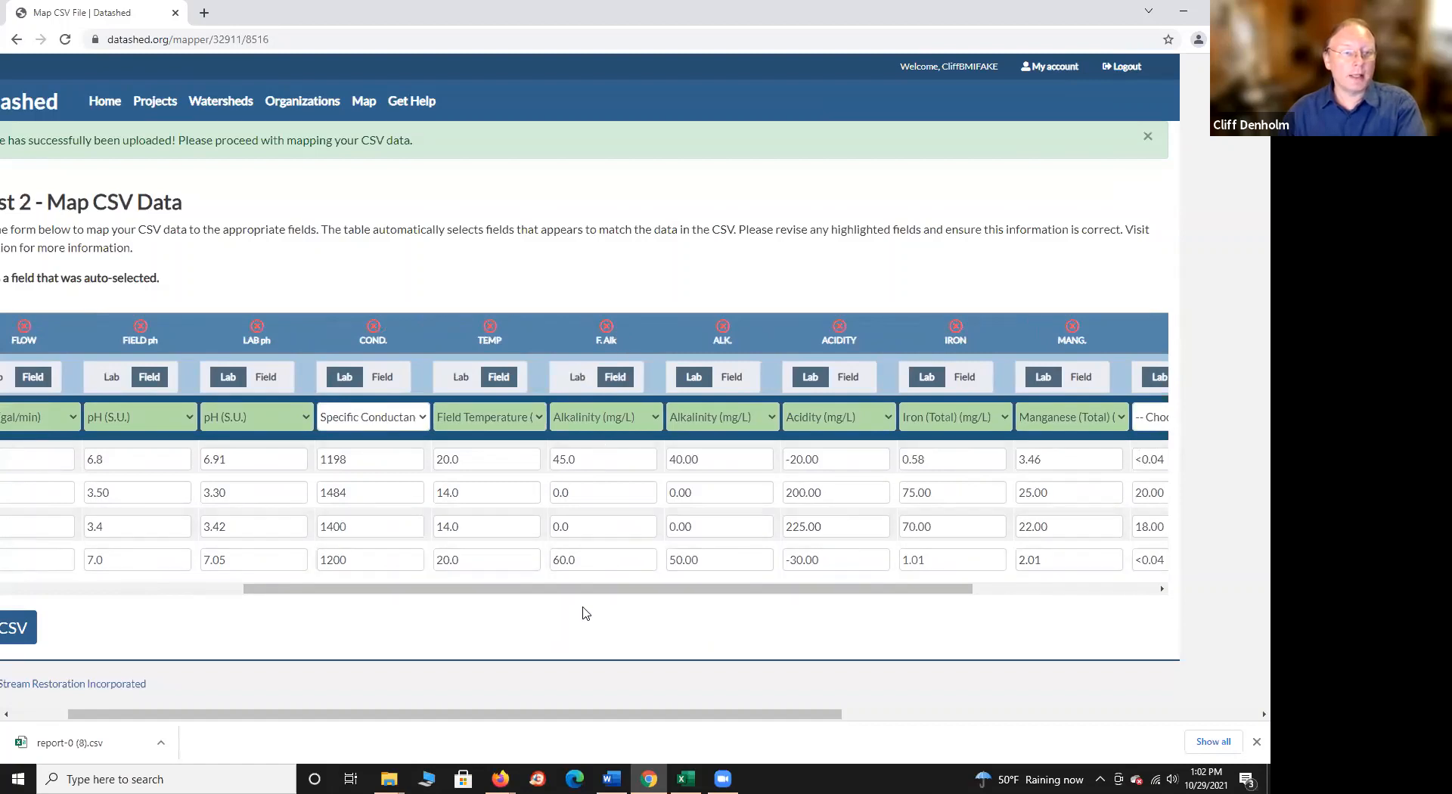
Change the IRON column's data type to Iron (Dissolved) (mg/L).
{"action": "left_click_drag", "start_coordinate": [584, 590], "coordinate": [672, 591]}
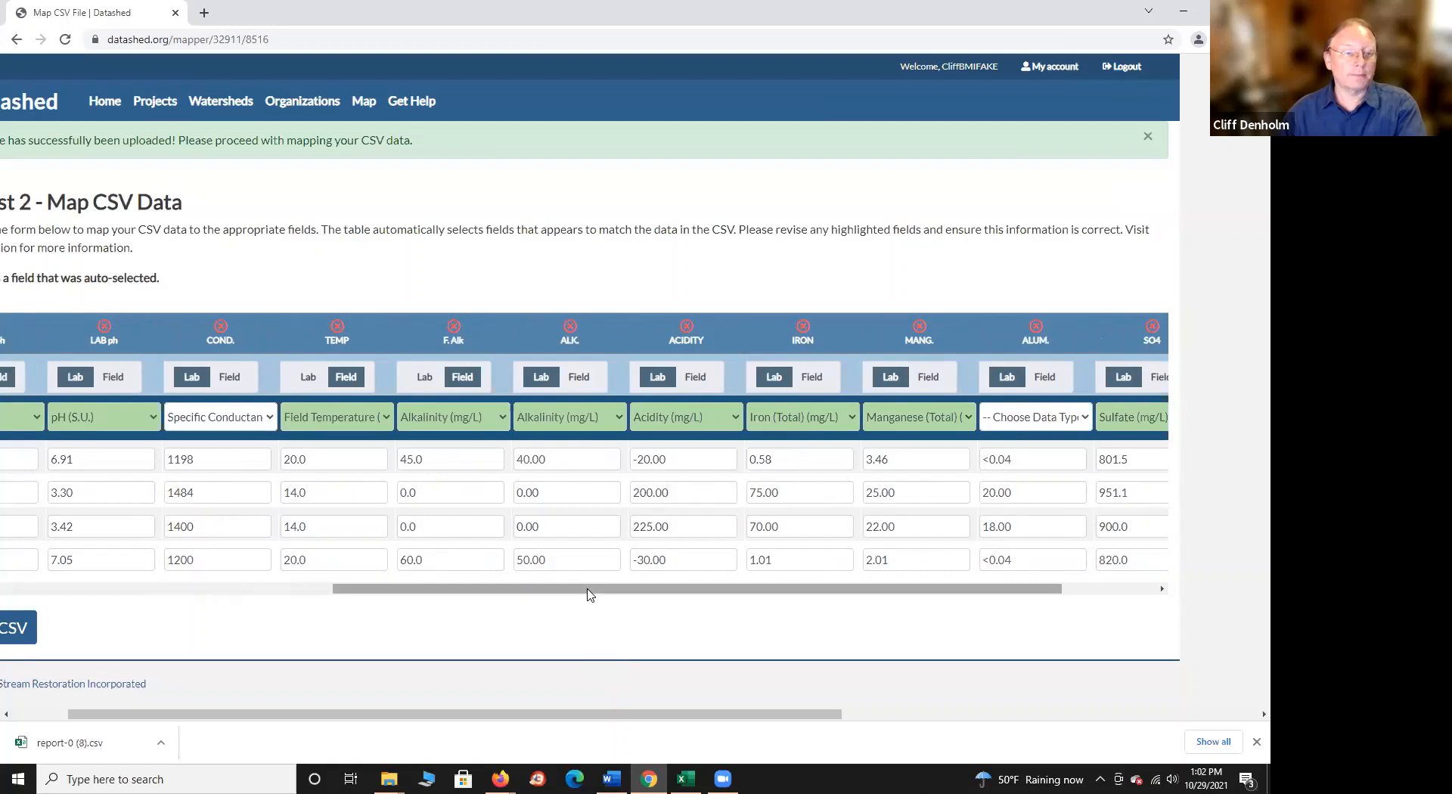
{"action": "left_click_drag", "start_coordinate": [583, 593], "coordinate": [689, 598]}
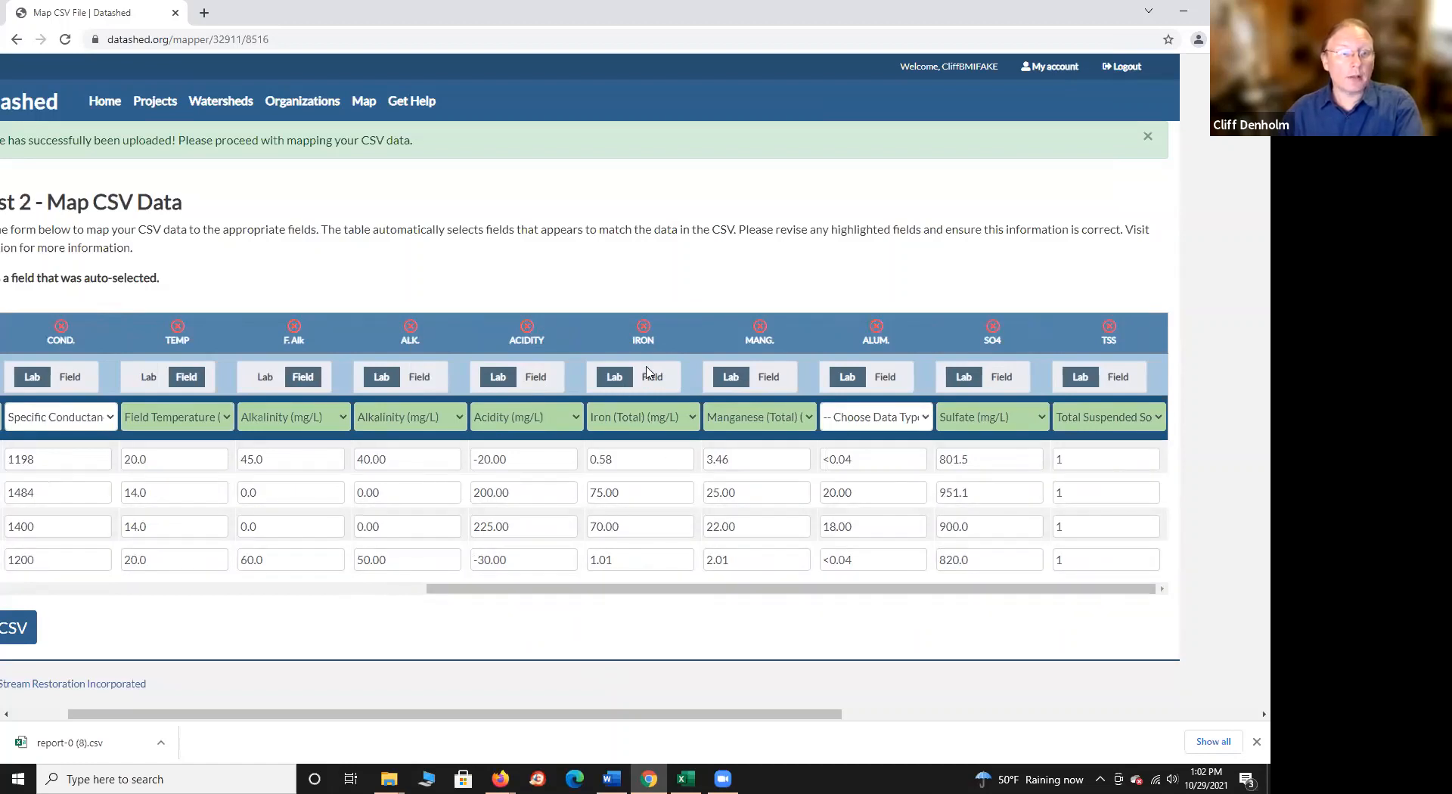
{"action": "left_click", "coordinate": [691, 419]}
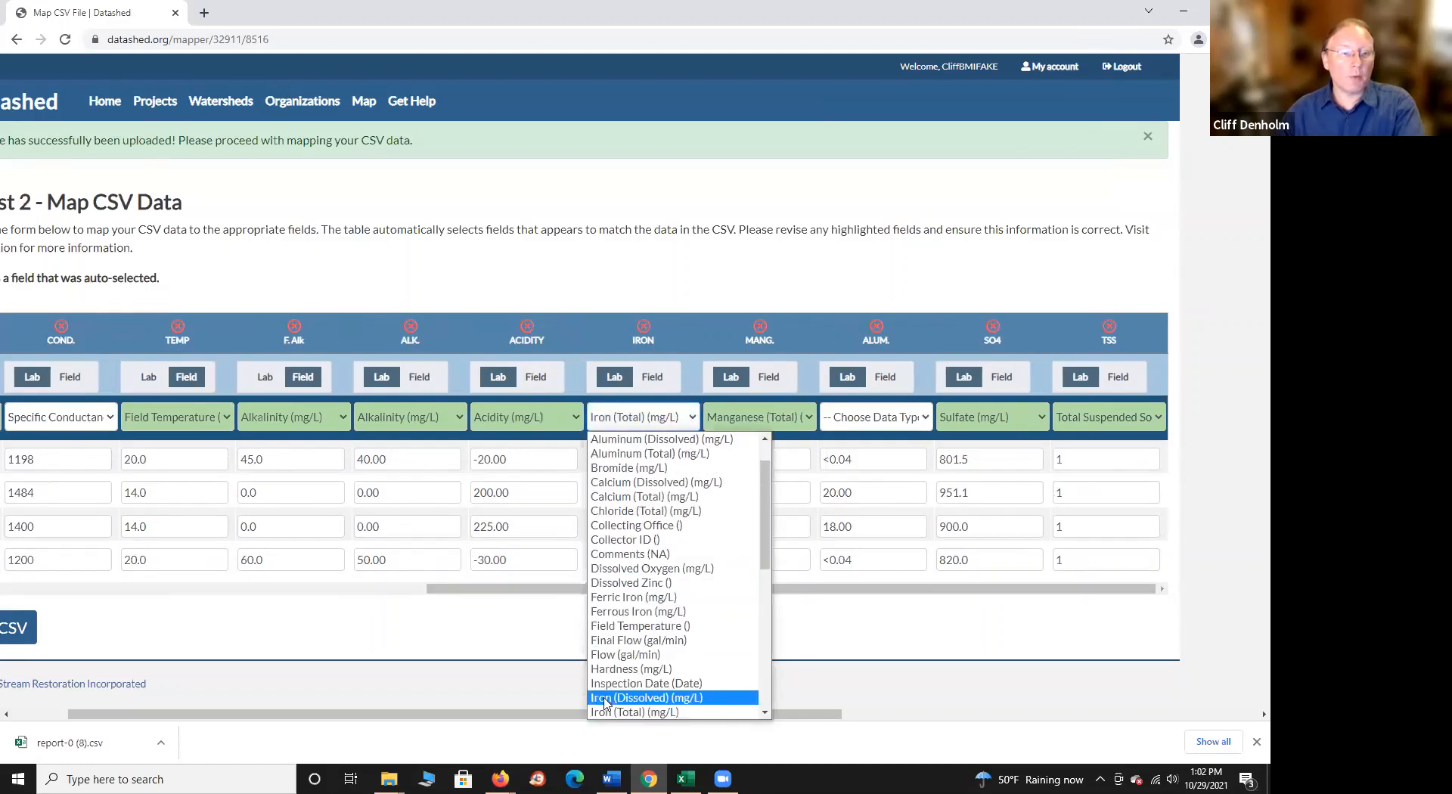
{"action": "left_click", "coordinate": [605, 697]}
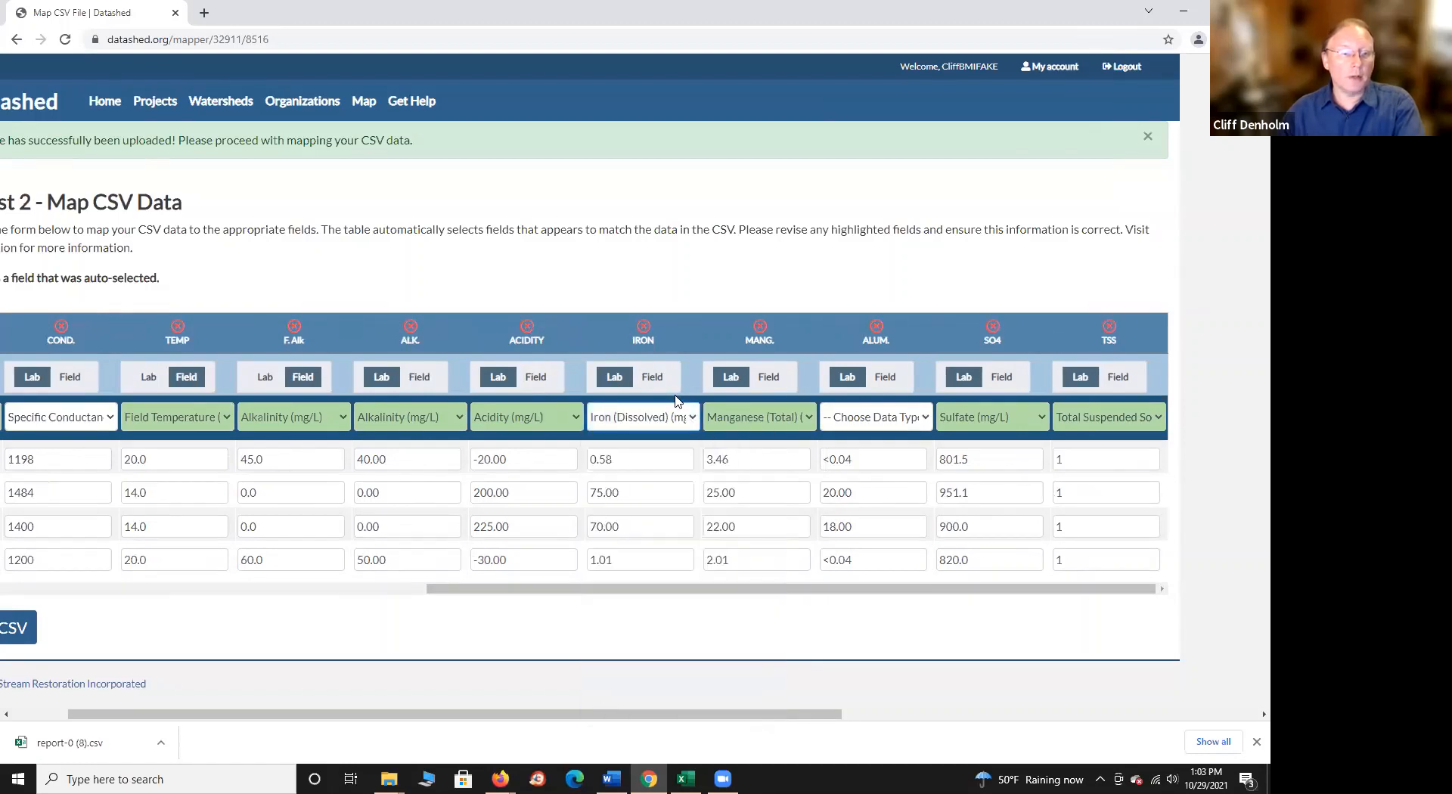
Change the IRON column's data type to Iron (Total) (mg/L).
{"action": "left_click", "coordinate": [693, 420]}
{"action": "scroll", "coordinate": [674, 575], "scroll_direction": "up", "scroll_amount": 1}
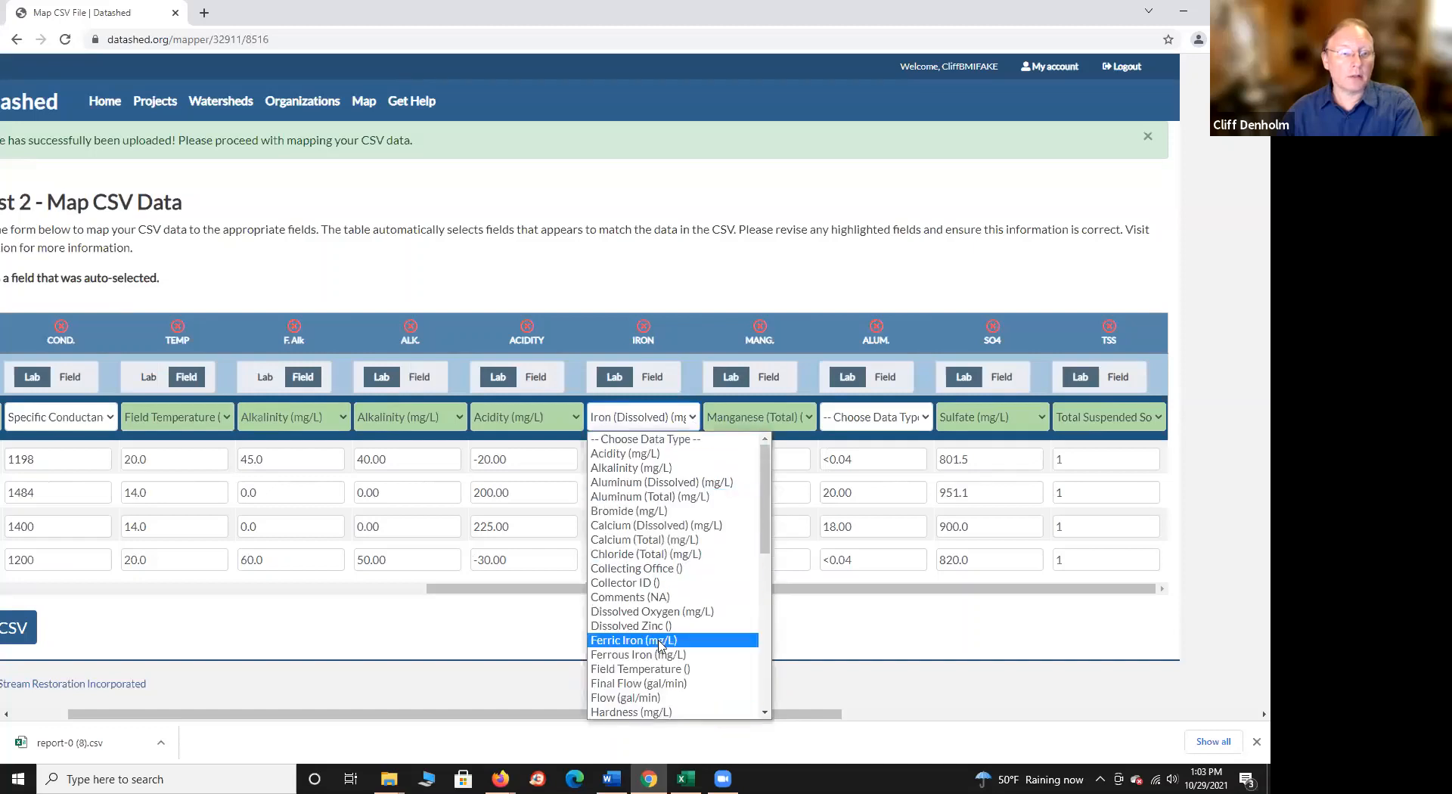
{"action": "scroll", "coordinate": [674, 582], "scroll_direction": "down", "scroll_amount": 10}
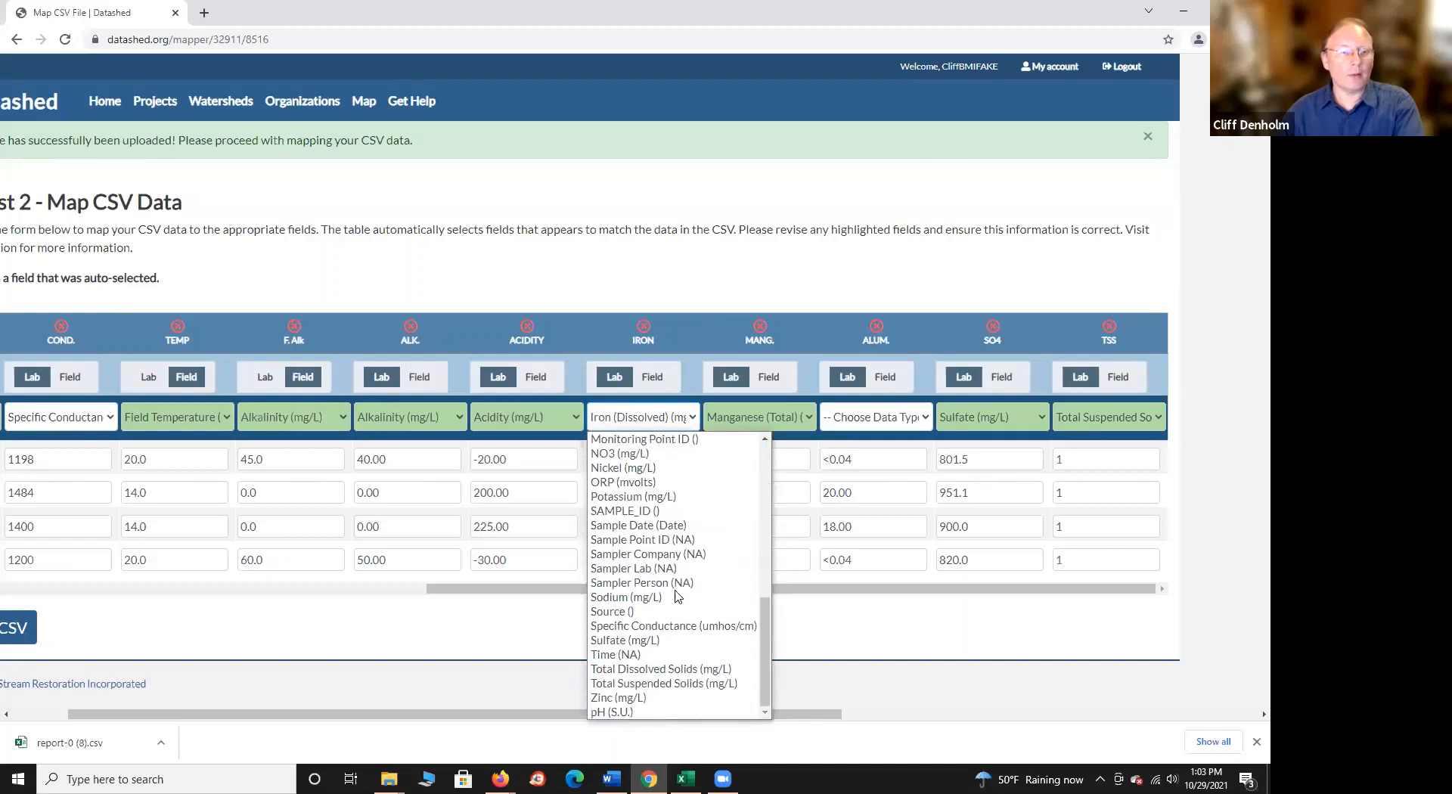
{"action": "scroll", "coordinate": [673, 582], "scroll_direction": "up", "scroll_amount": 4}
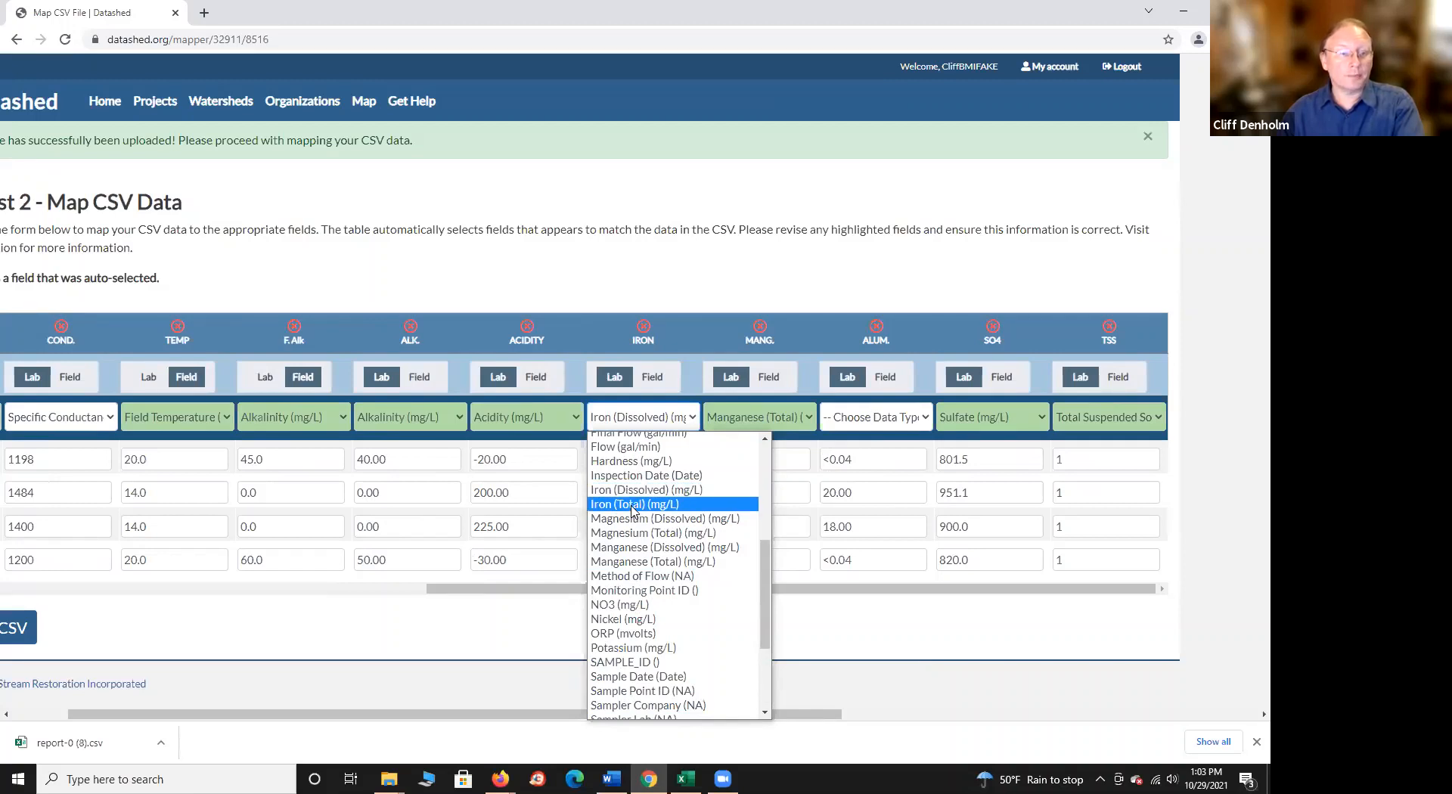
{"action": "scroll", "coordinate": [624, 469], "scroll_direction": "up", "scroll_amount": 1}
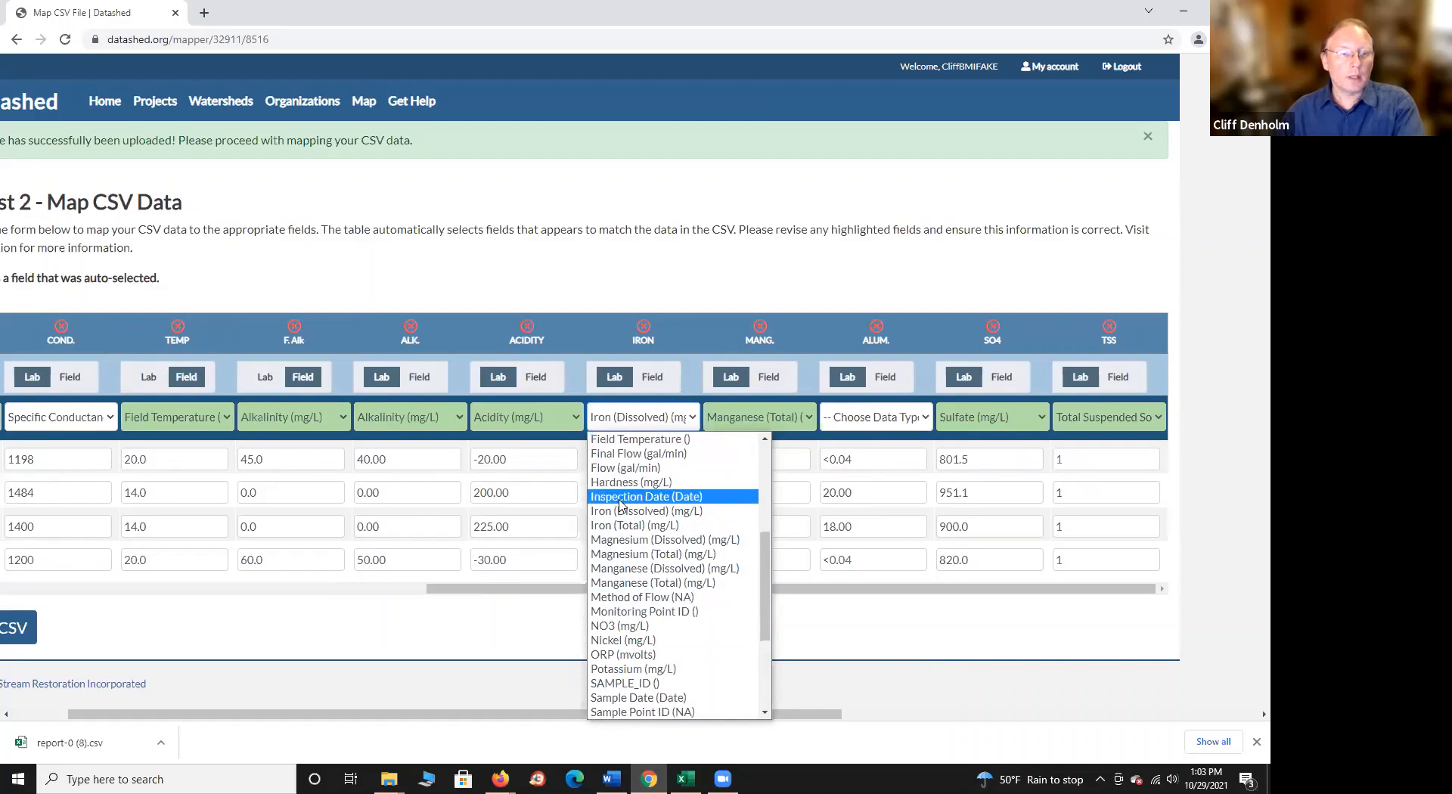
{"action": "left_click", "coordinate": [613, 525]}
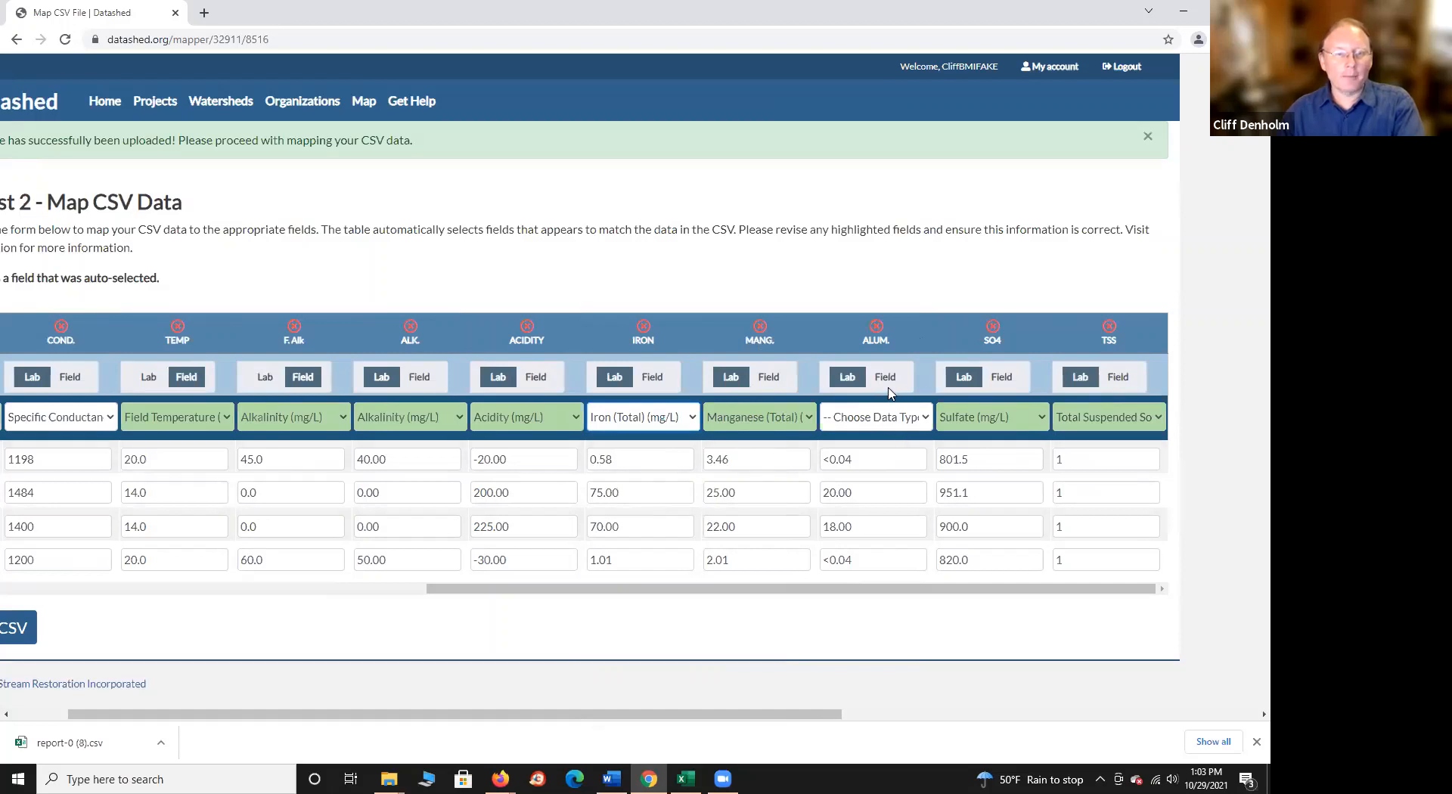
Map the ALUM. column to Aluminum (Total) (mg/L) and submit the mapped CSV data.
{"action": "left_click", "coordinate": [926, 421]}
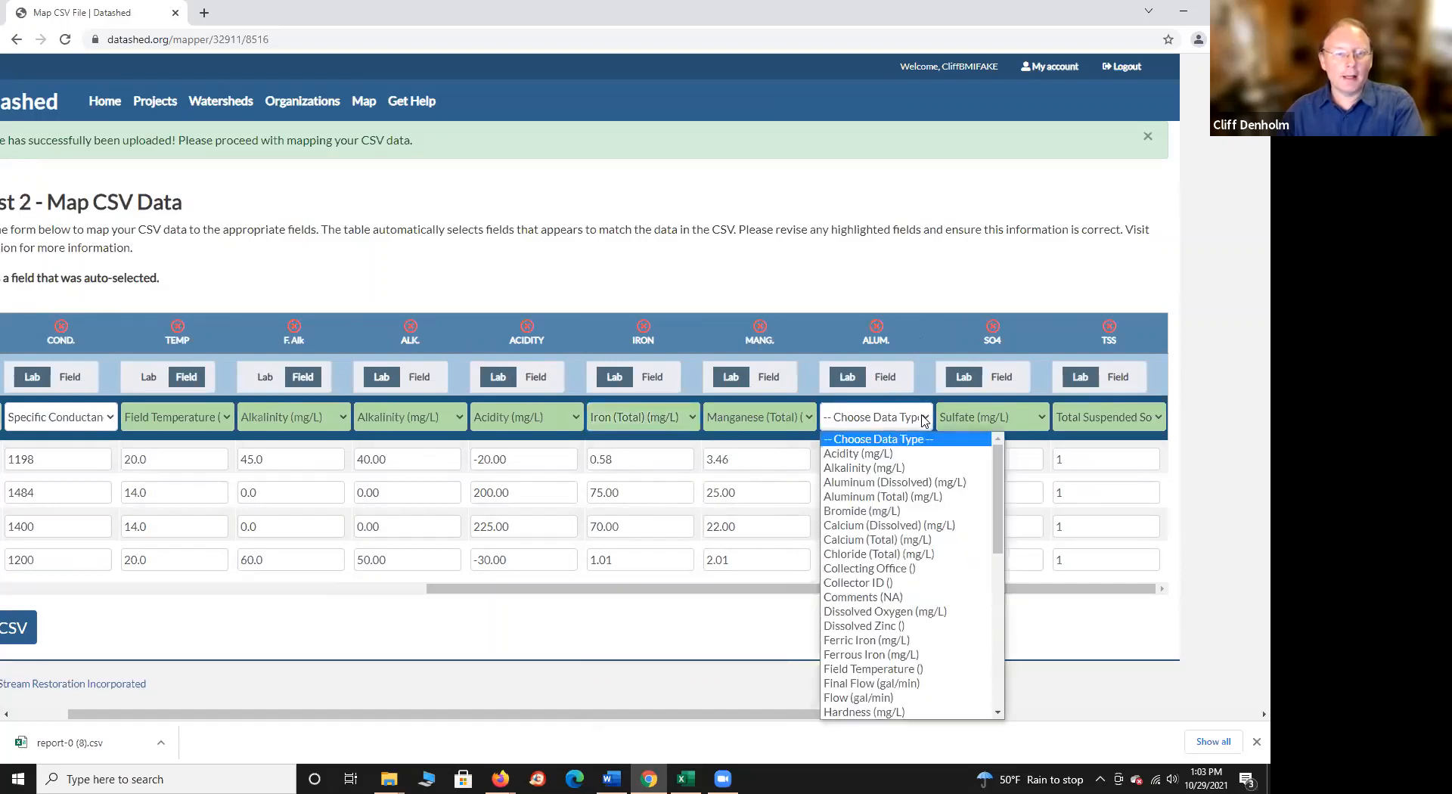
{"action": "left_click", "coordinate": [873, 498]}
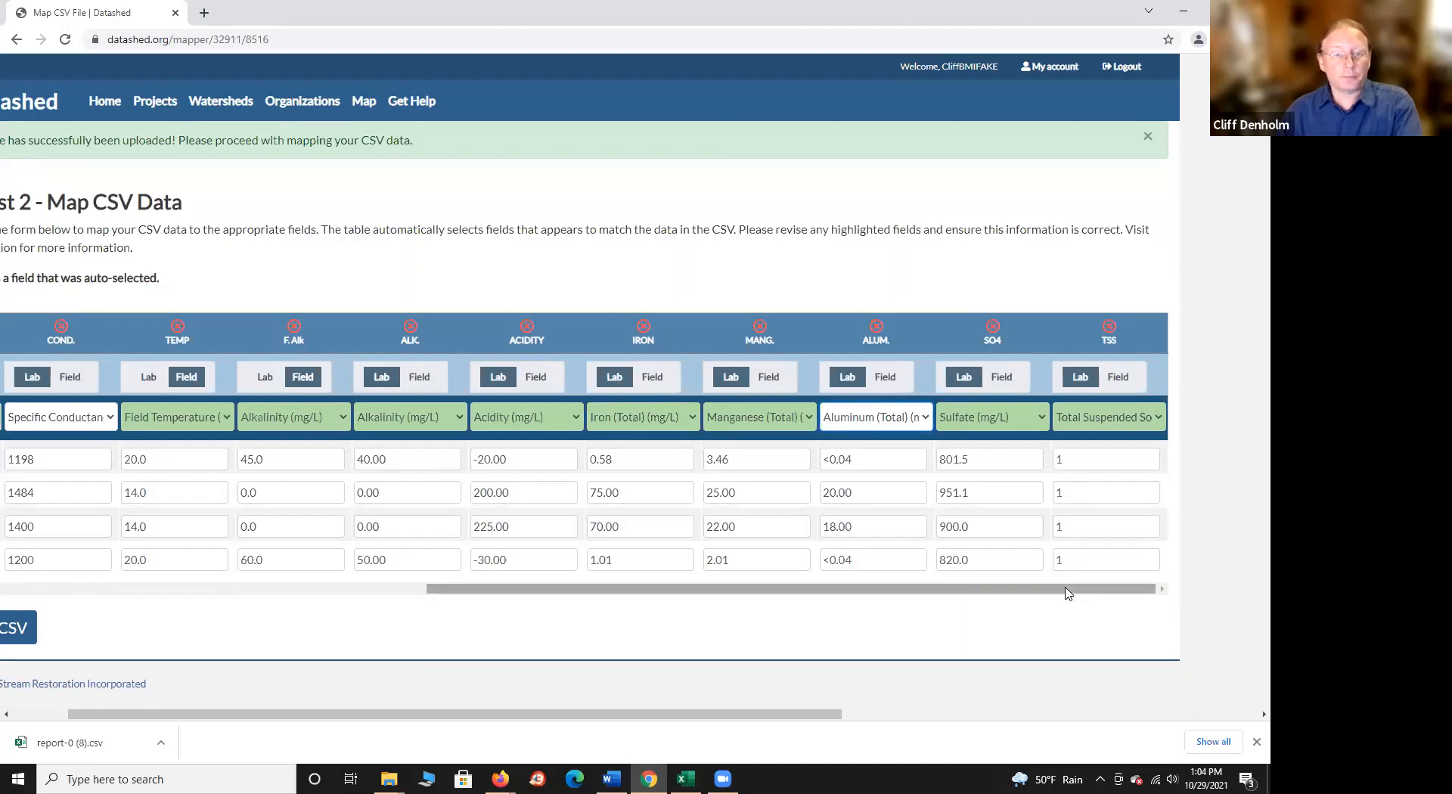
{"action": "left_click_drag", "start_coordinate": [1067, 595], "coordinate": [47, 629]}
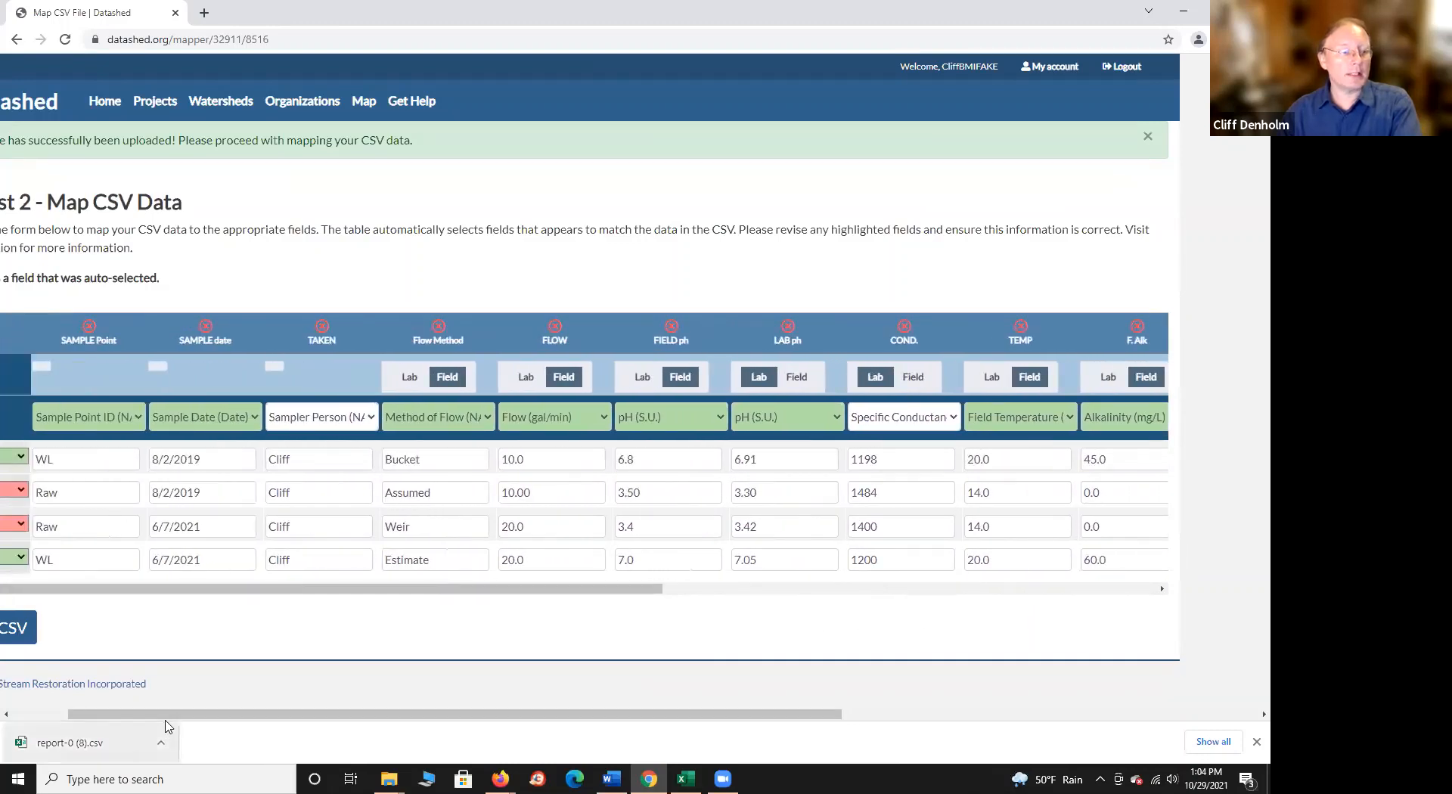
{"action": "left_click_drag", "start_coordinate": [165, 721], "coordinate": [13, 697]}
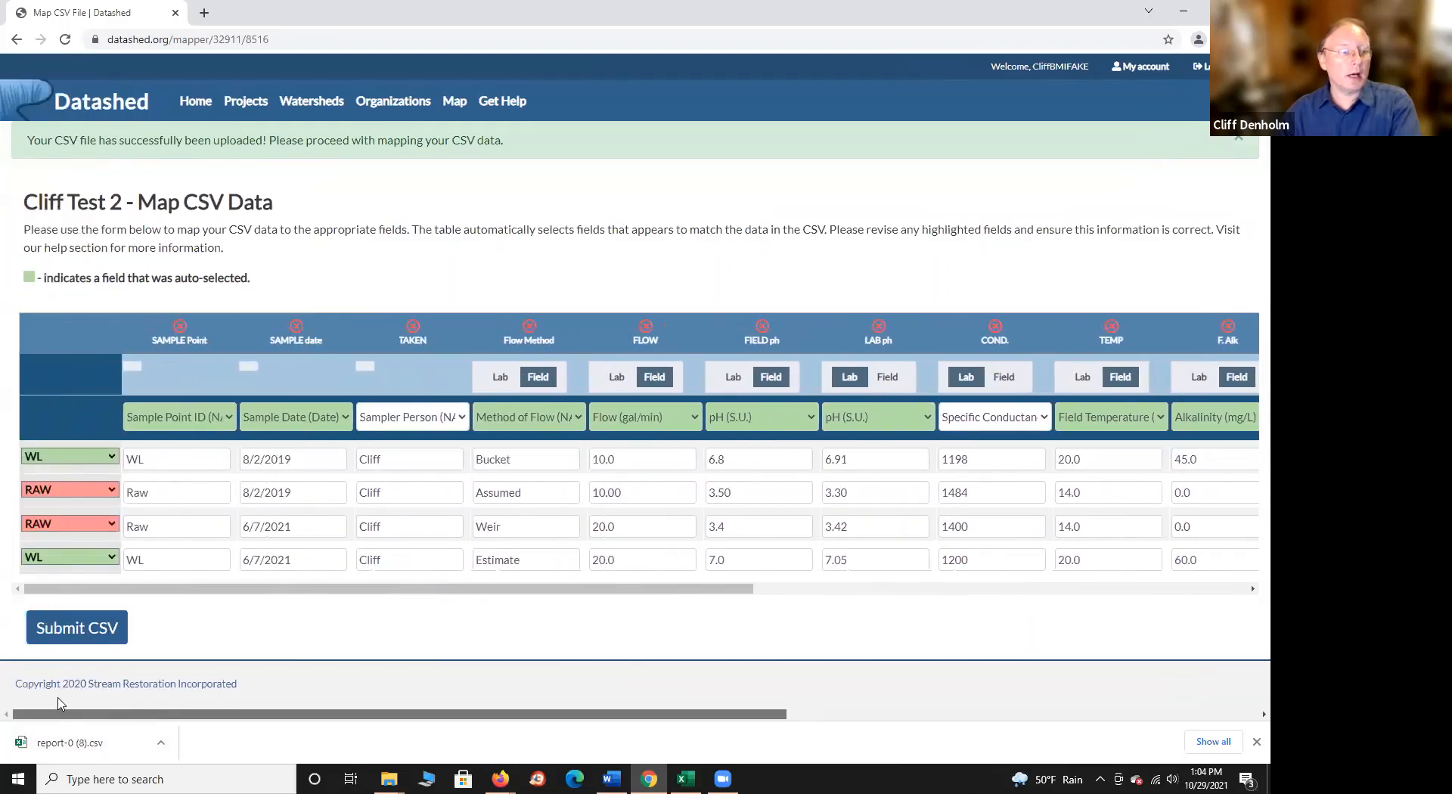
{"action": "left_click", "coordinate": [63, 634]}
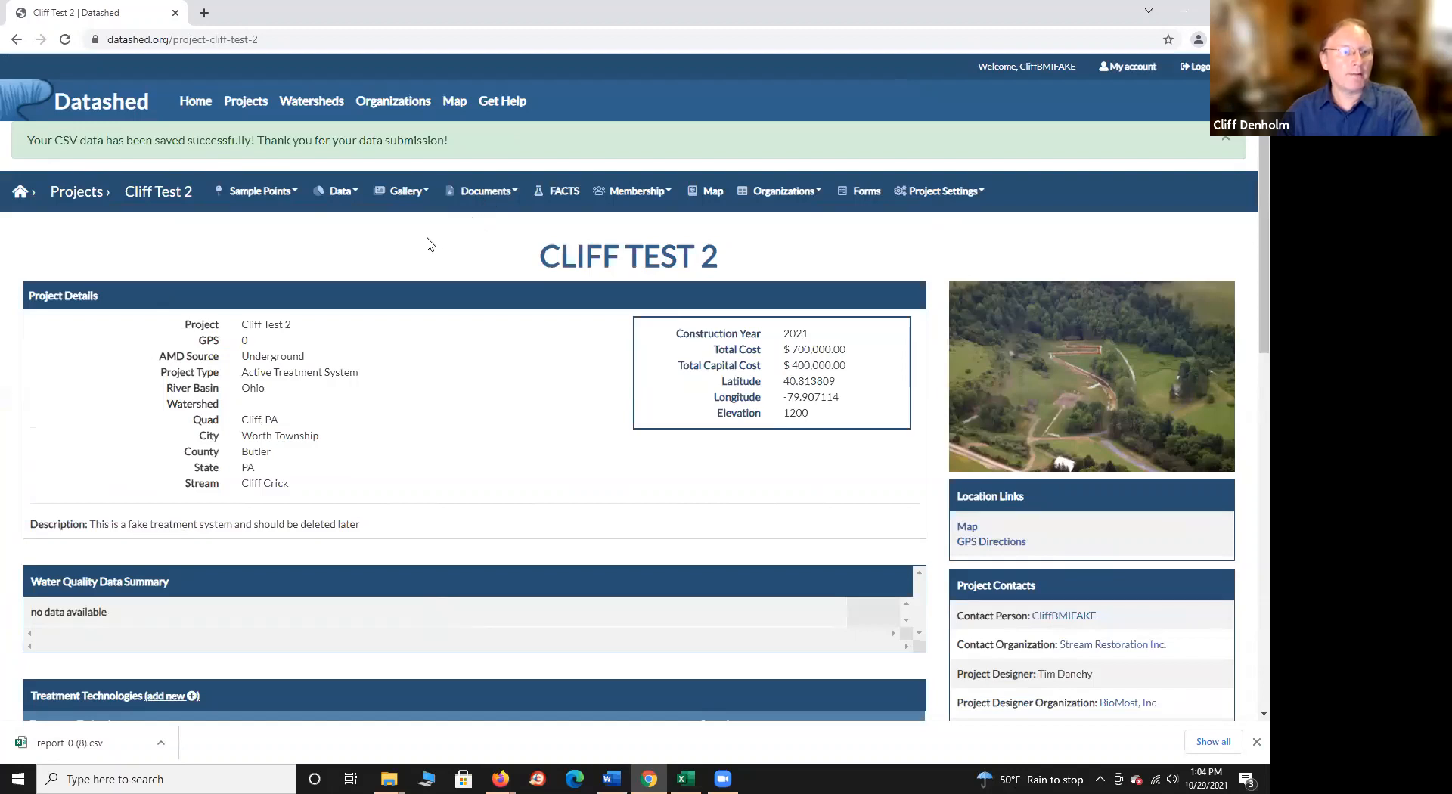
Open the Water Quality Report of the Cliff Test 2 project to check the imported data.
{"action": "left_click", "coordinate": [258, 196]}
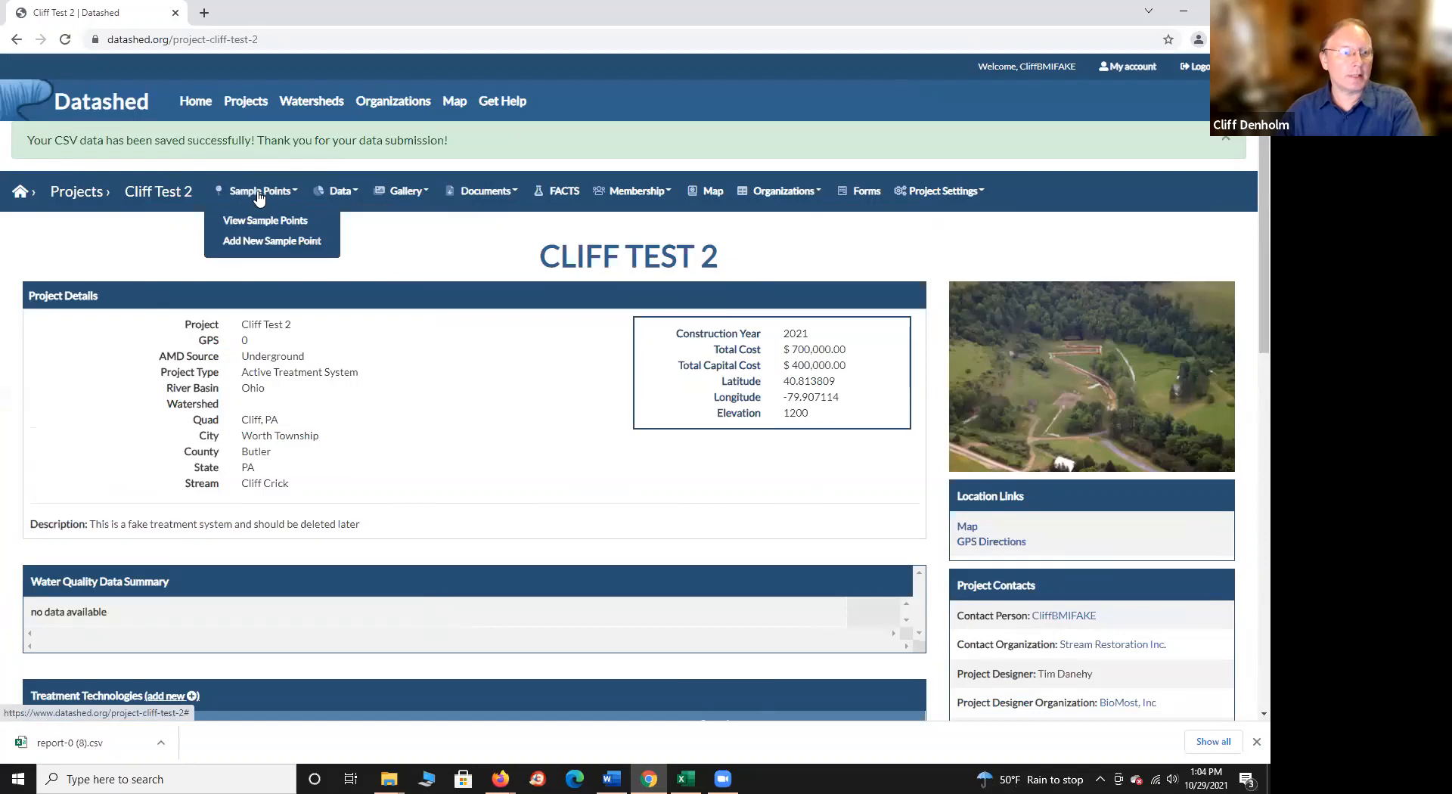
{"action": "left_click", "coordinate": [428, 215]}
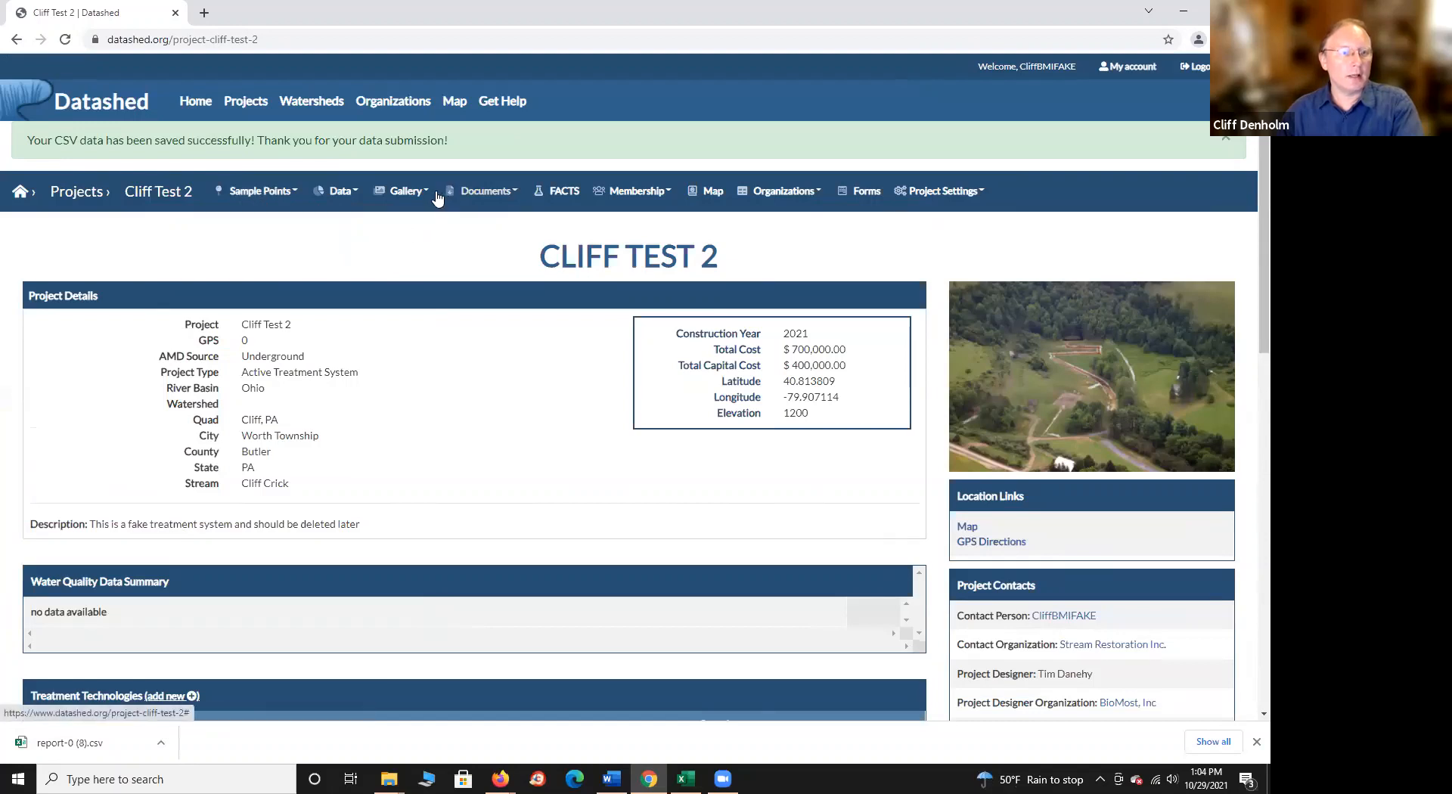
{"action": "left_click", "coordinate": [339, 193]}
{"action": "left_click", "coordinate": [347, 246]}
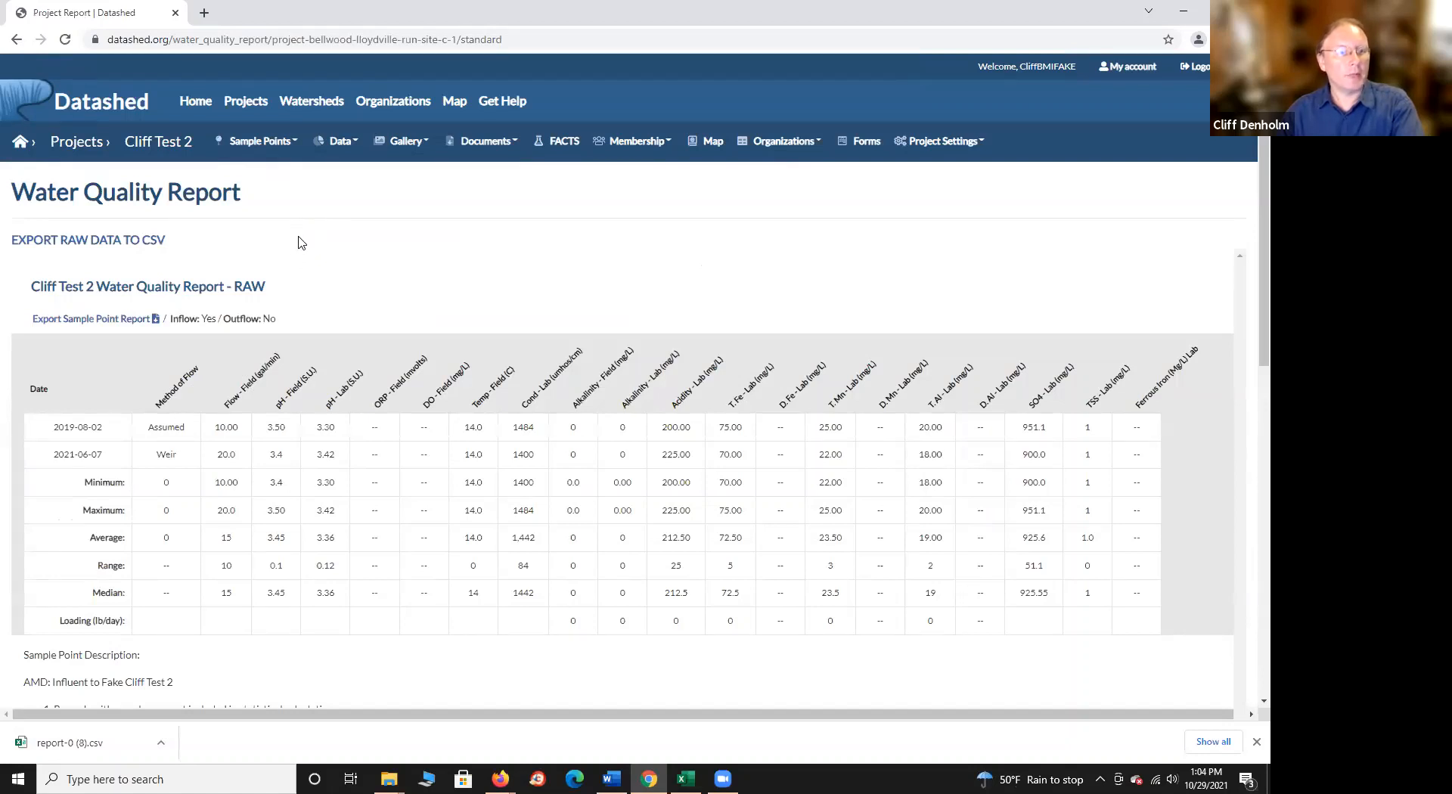
View the sample points of the Cliff Test 2 project.
{"action": "left_click", "coordinate": [262, 144]}
{"action": "left_click", "coordinate": [257, 171]}
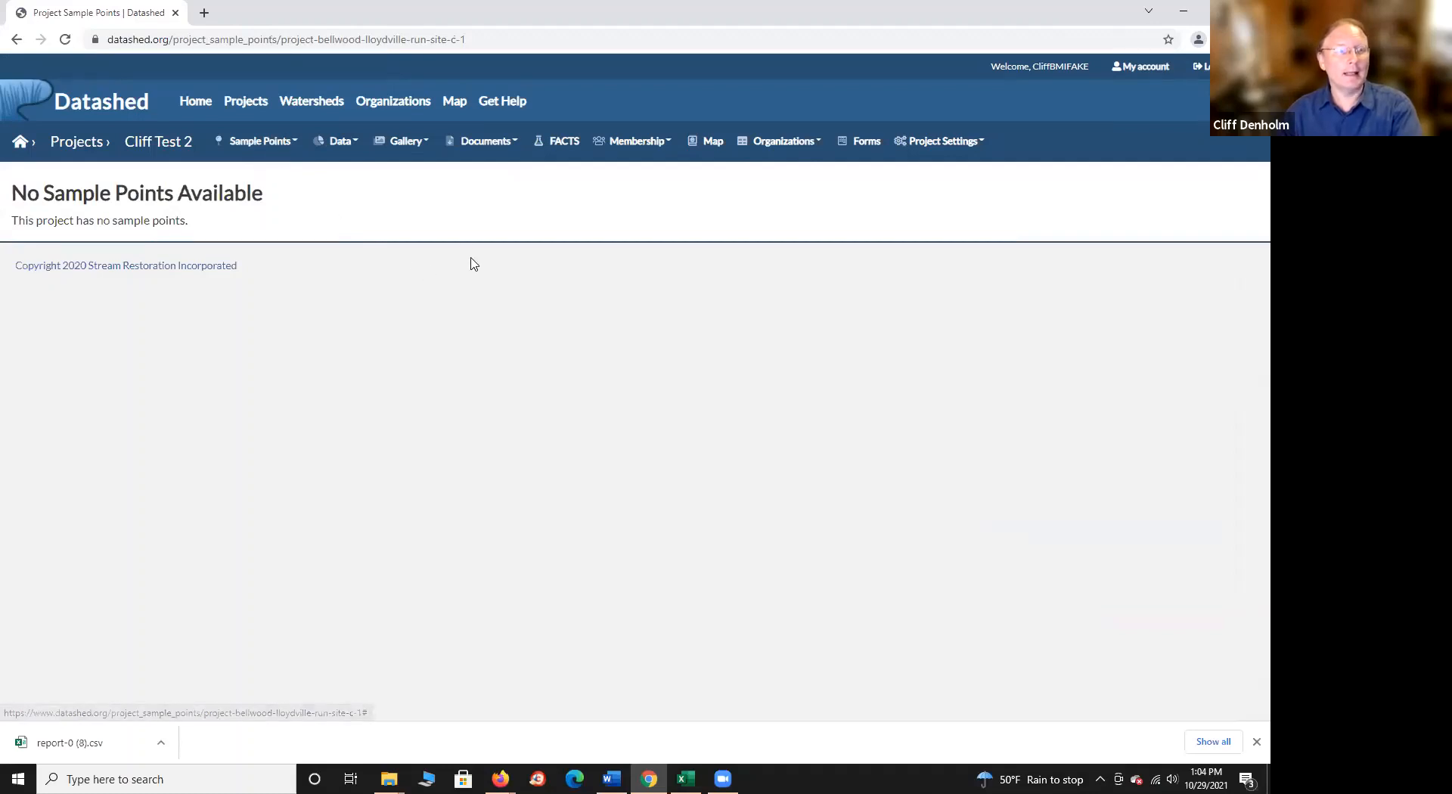
{"action": "left_click", "coordinate": [261, 143]}
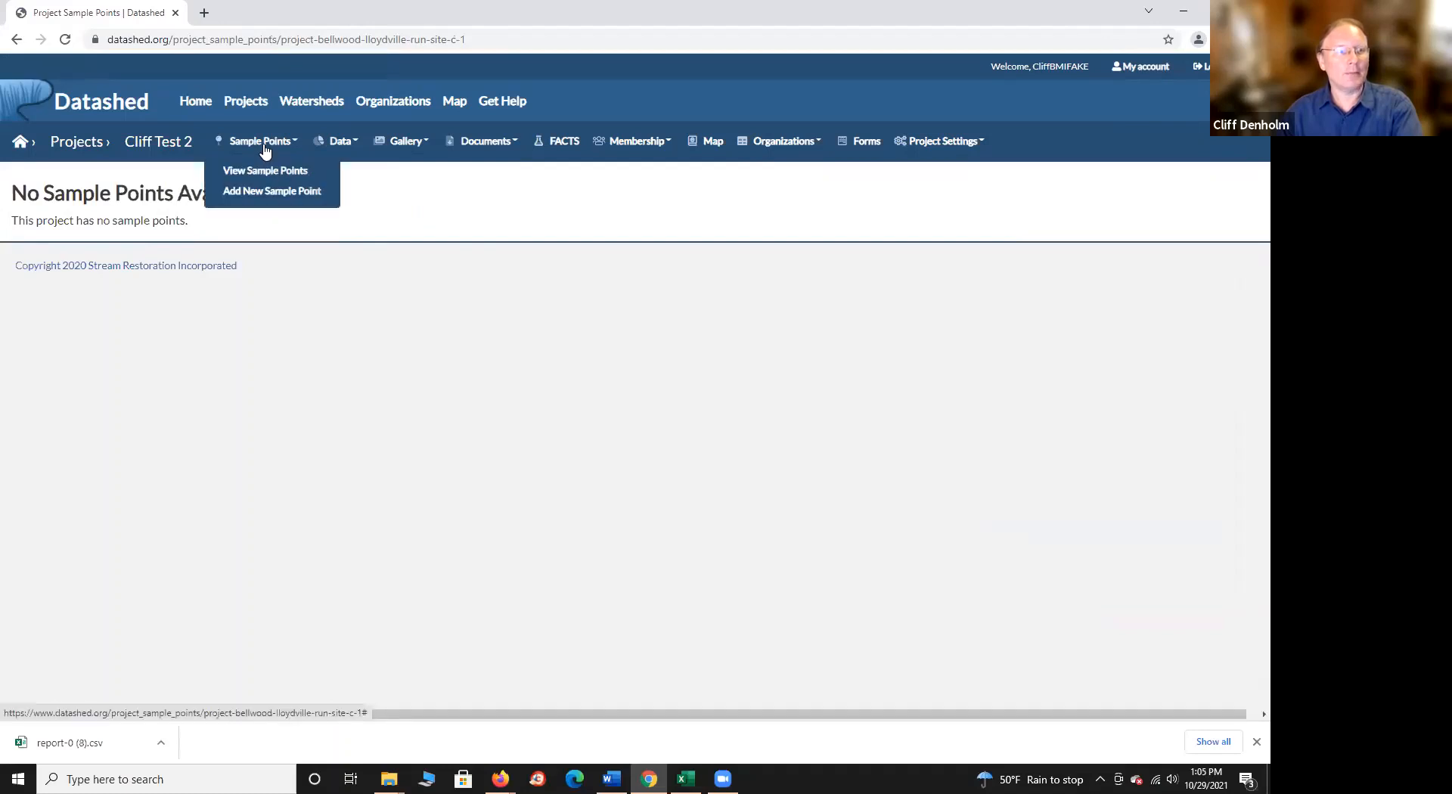
{"action": "left_click", "coordinate": [641, 248]}
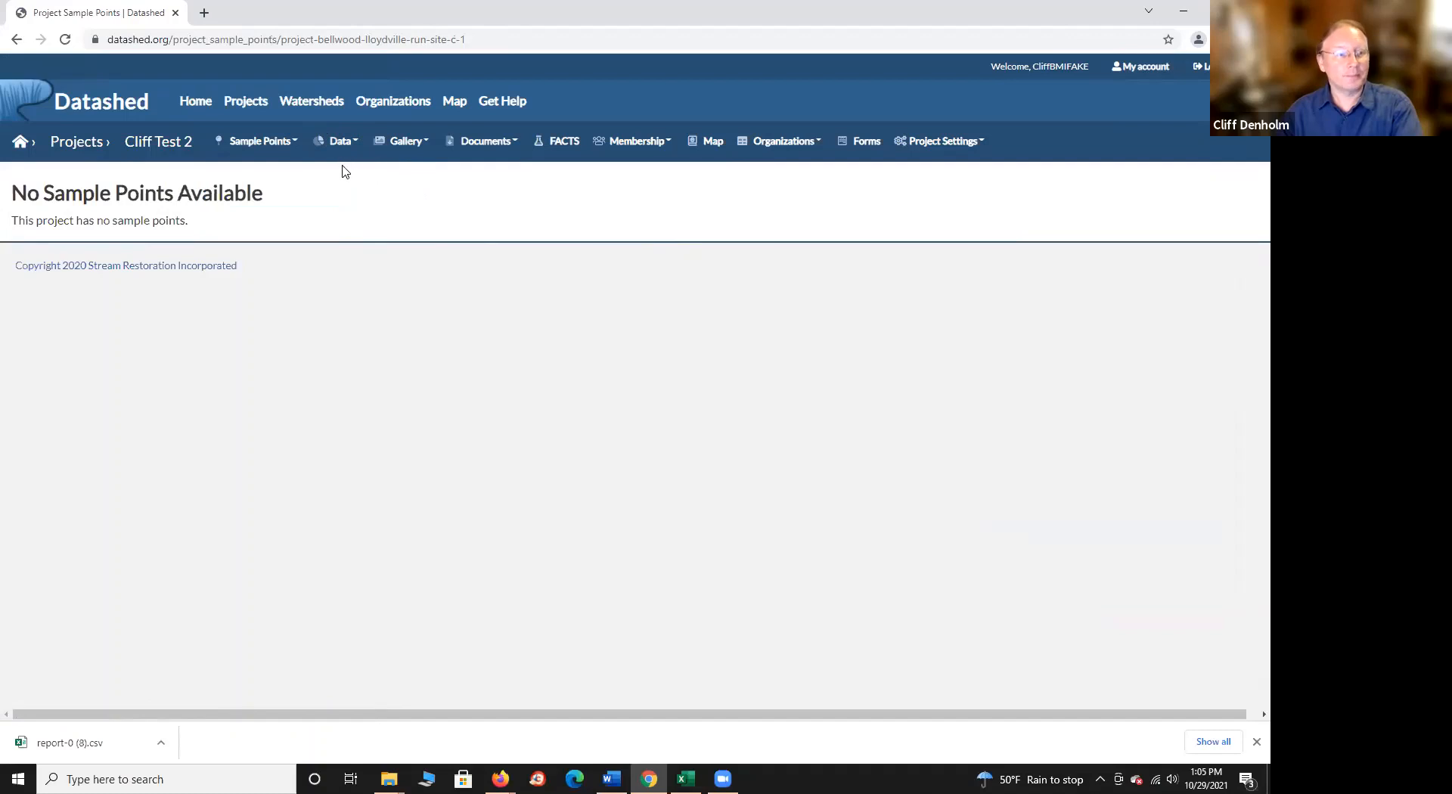
Upload Fake Data 1B.csv as a water quality report for the Cliff Test 2 project.
{"action": "left_click", "coordinate": [340, 142]}
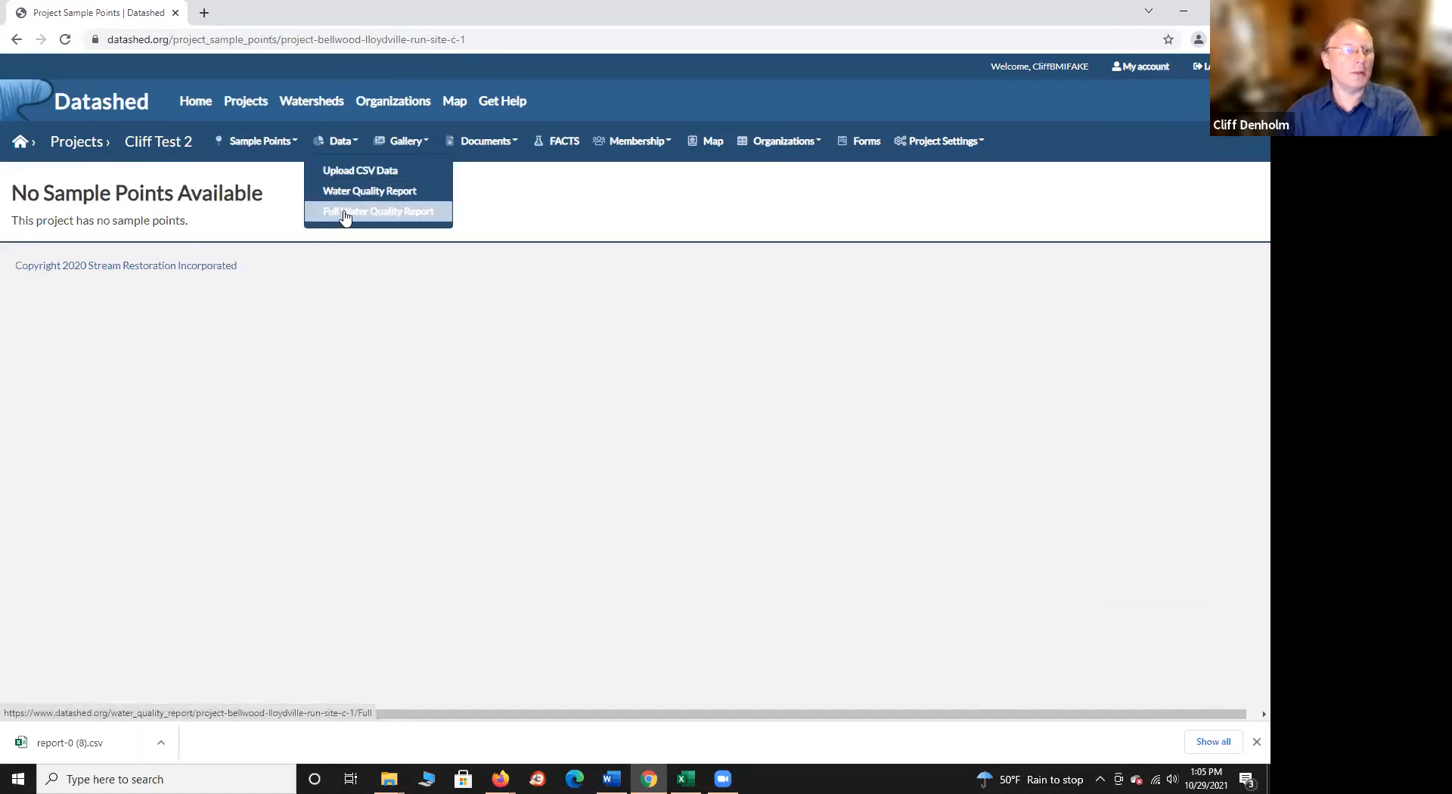
{"action": "left_click", "coordinate": [344, 173]}
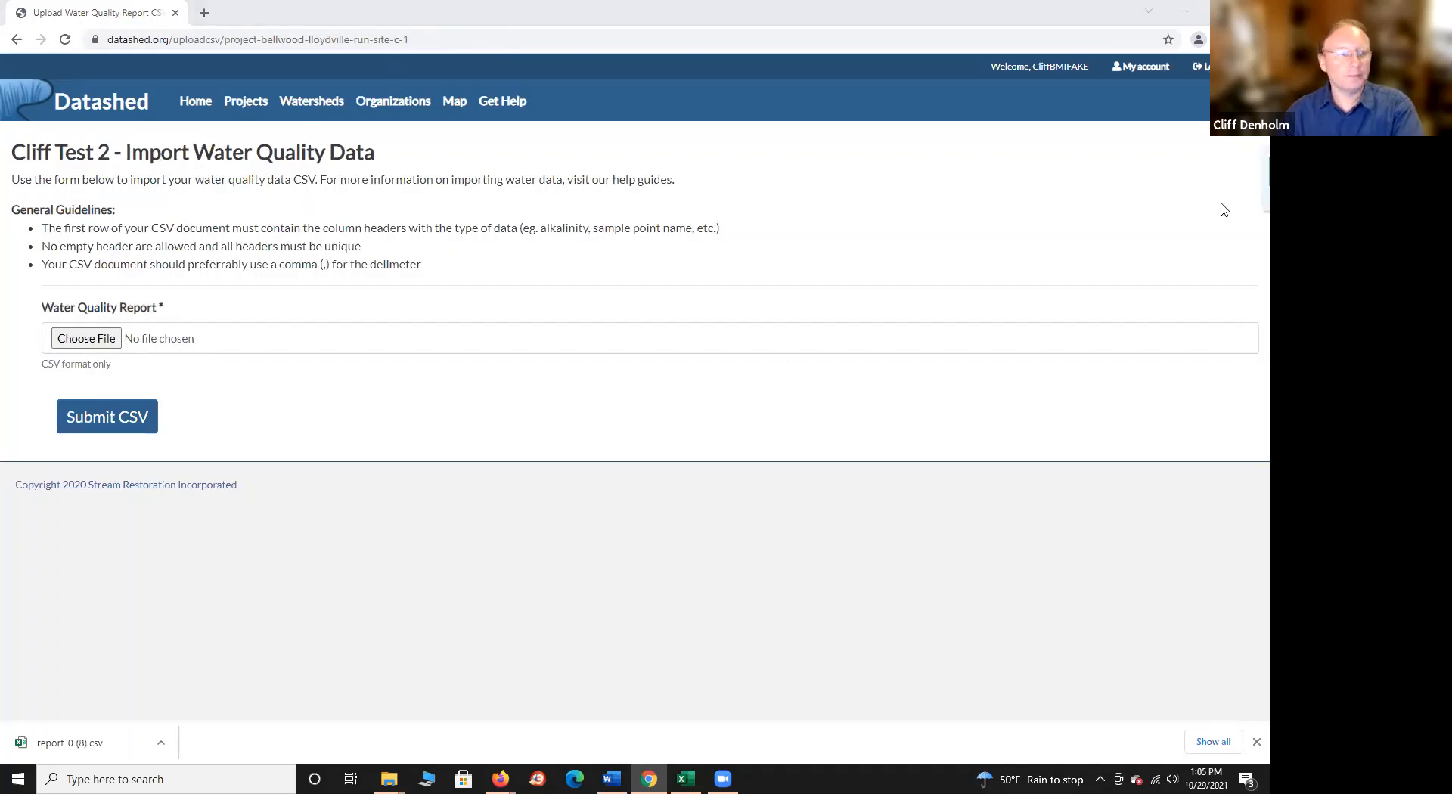
{"action": "left_click_drag", "start_coordinate": [1218, 207], "coordinate": [97, 335]}
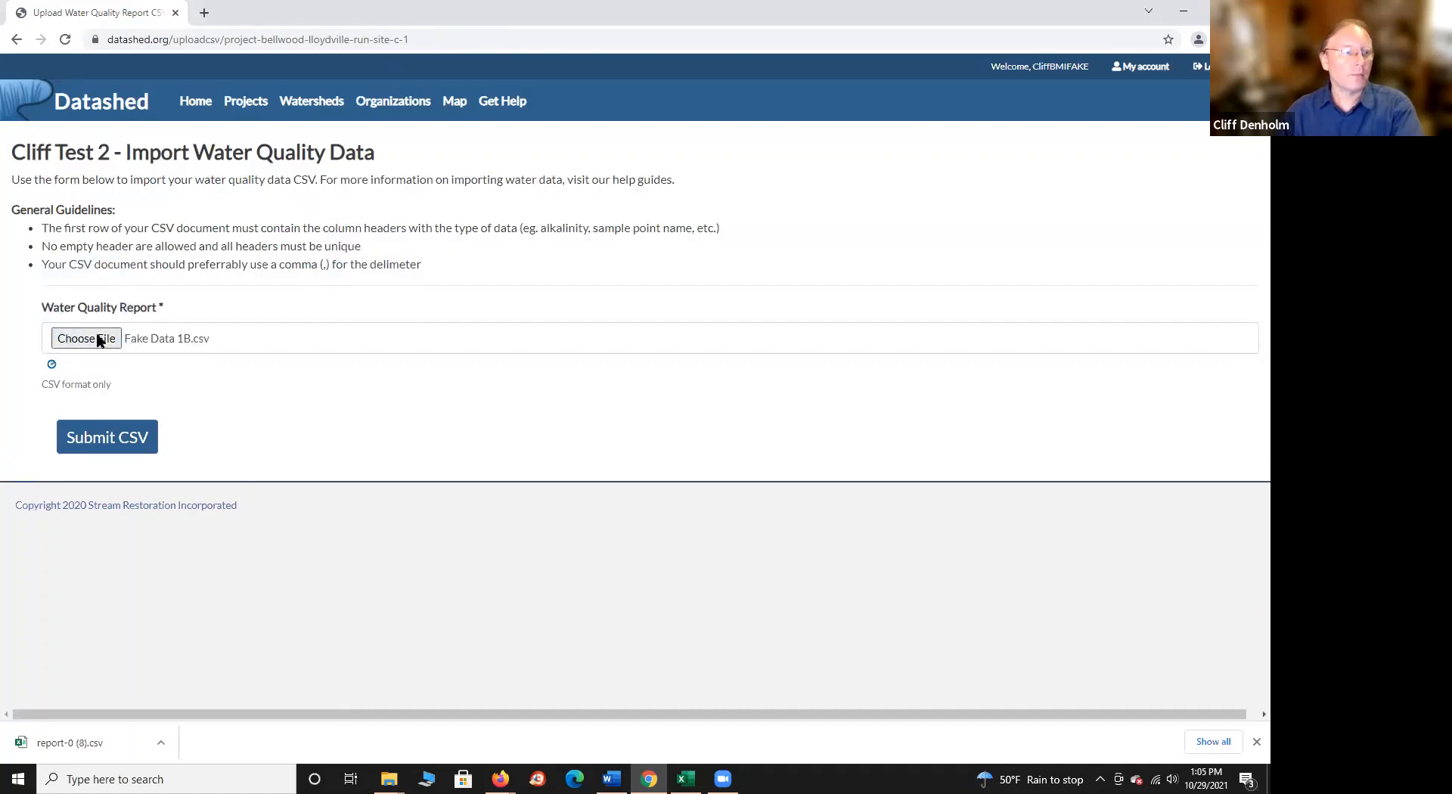
{"action": "left_click", "coordinate": [99, 454]}
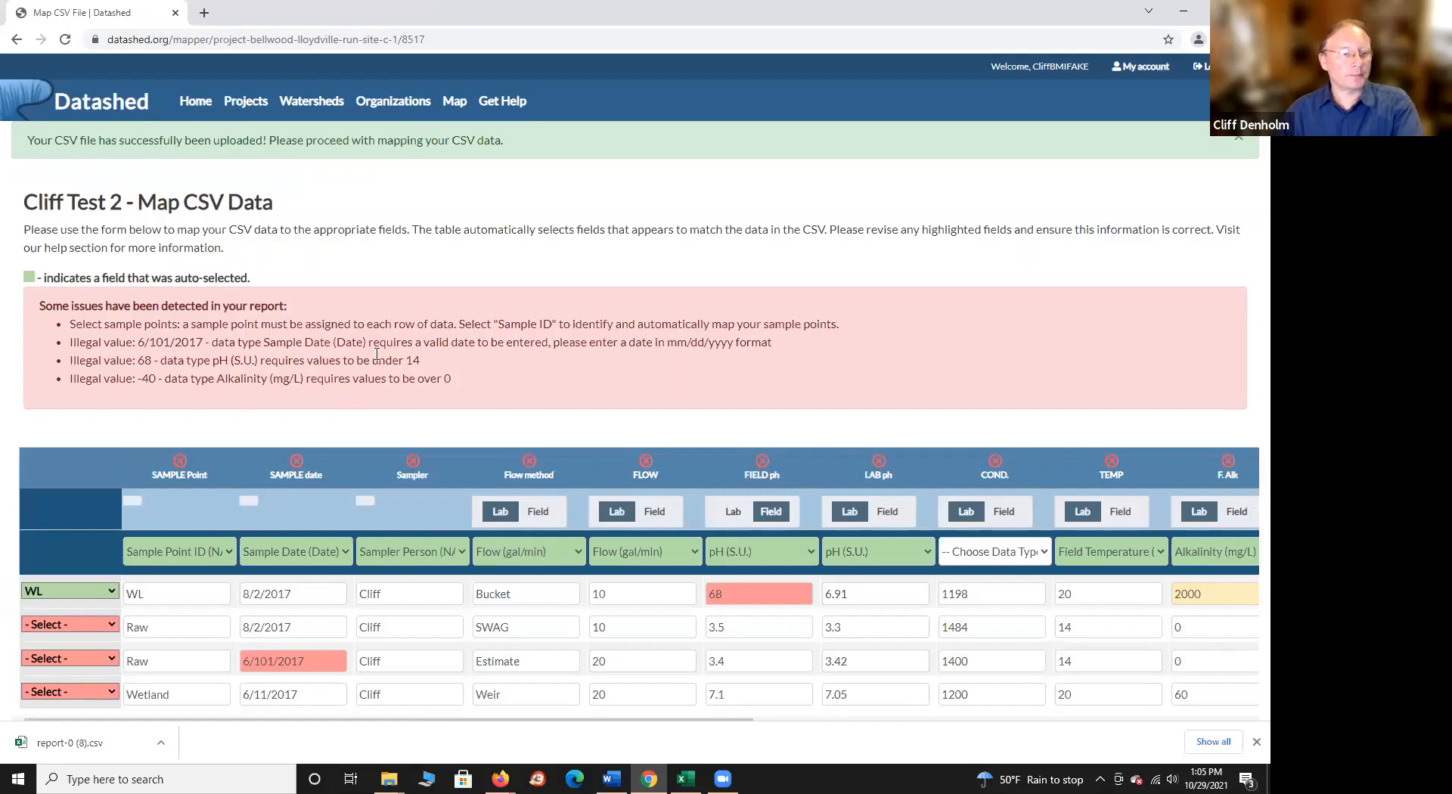
Examine the detected issues and the highlighted values across all columns of the uploaded data.
{"action": "scroll", "coordinate": [382, 356], "scroll_direction": "down", "scroll_amount": 1}
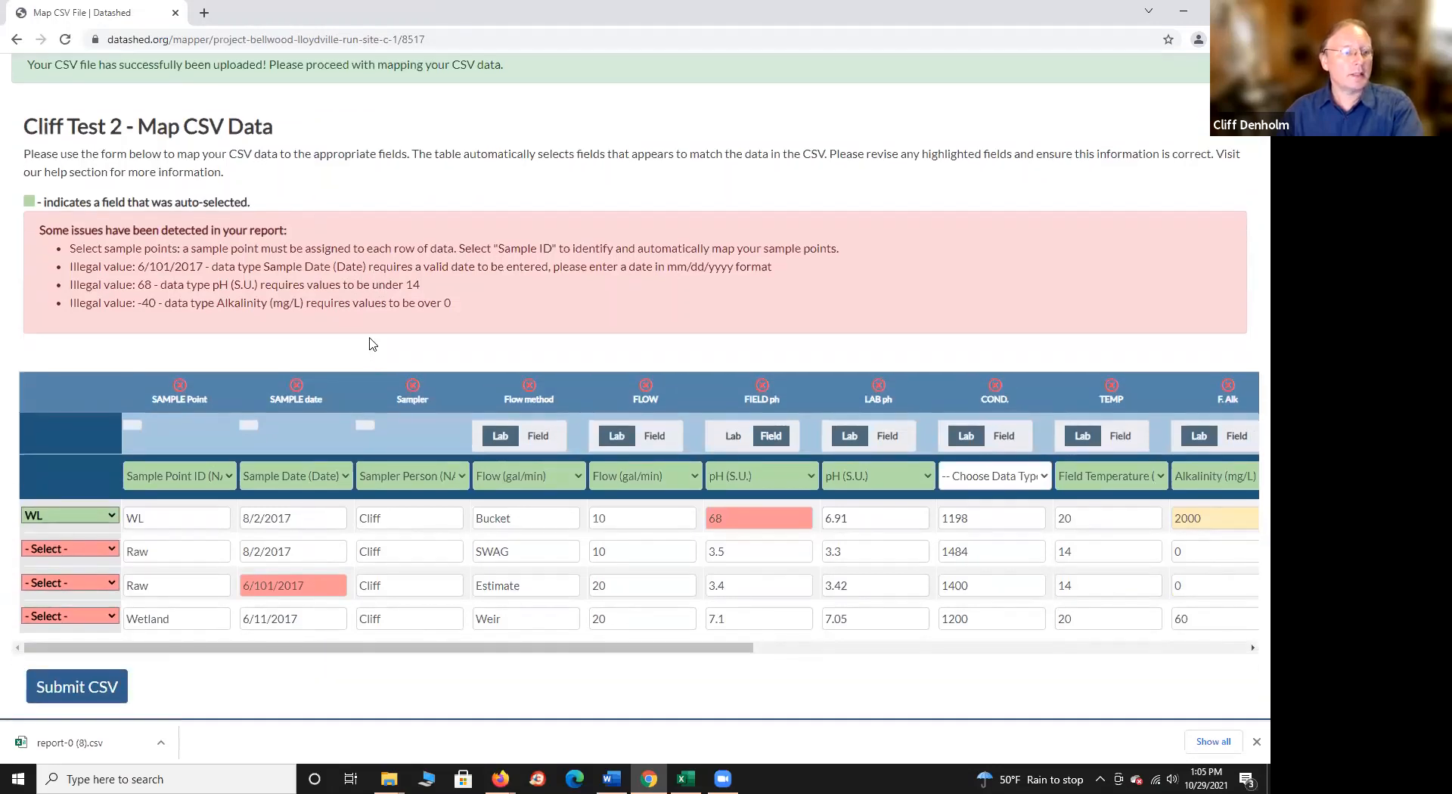
{"action": "scroll", "coordinate": [367, 345], "scroll_direction": "down", "scroll_amount": 1}
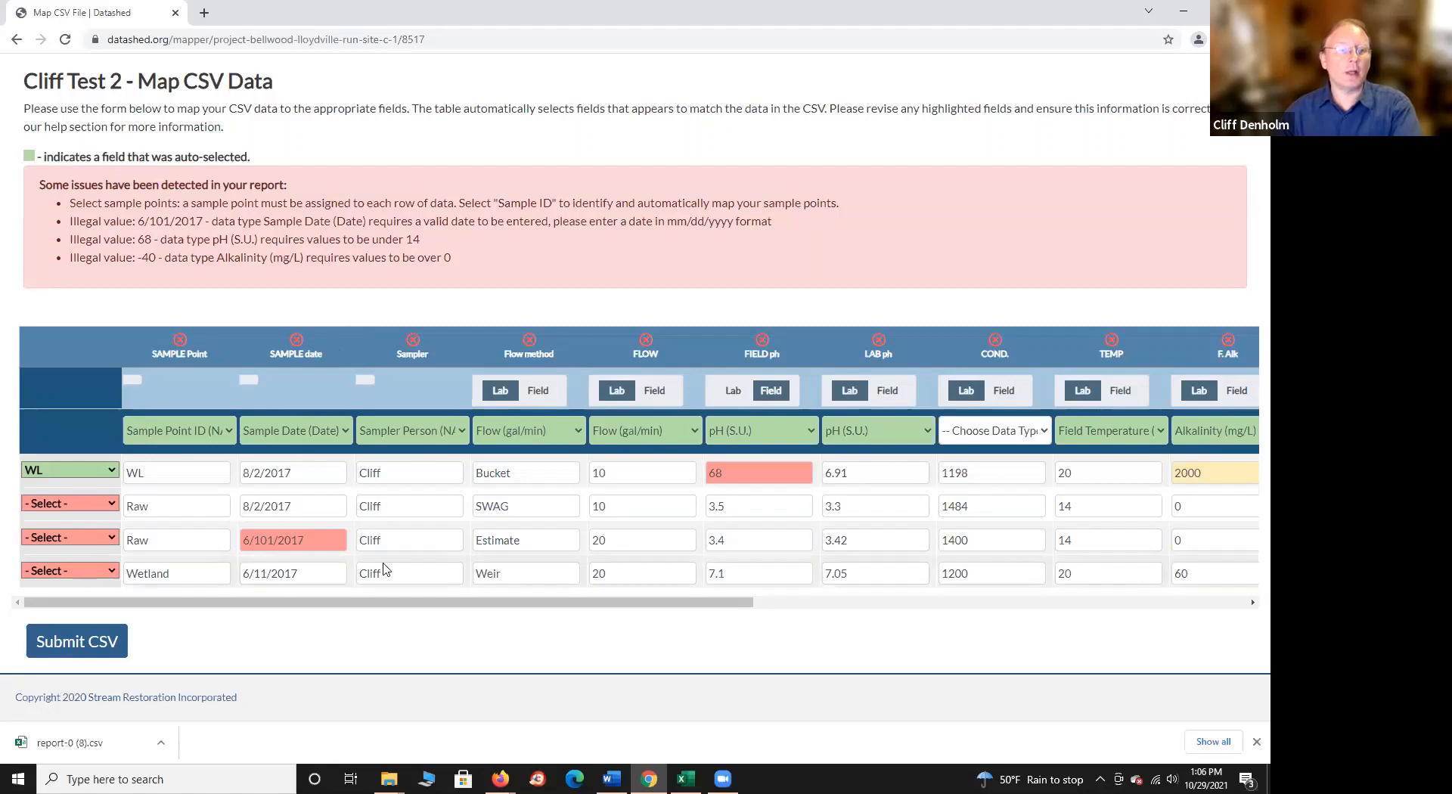
{"action": "left_click_drag", "start_coordinate": [723, 602], "coordinate": [725, 603]}
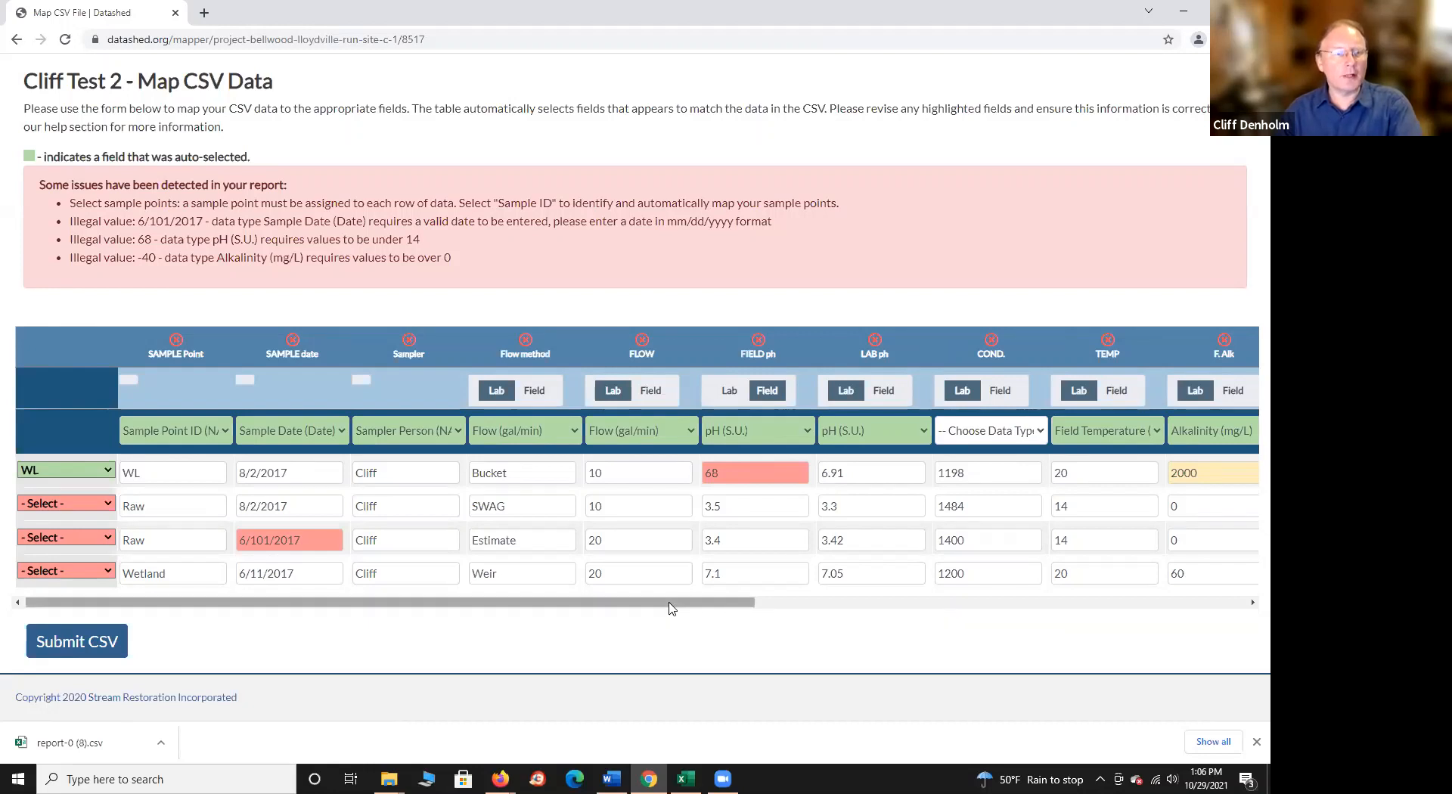
{"action": "left_click_drag", "start_coordinate": [604, 609], "coordinate": [567, 613]}
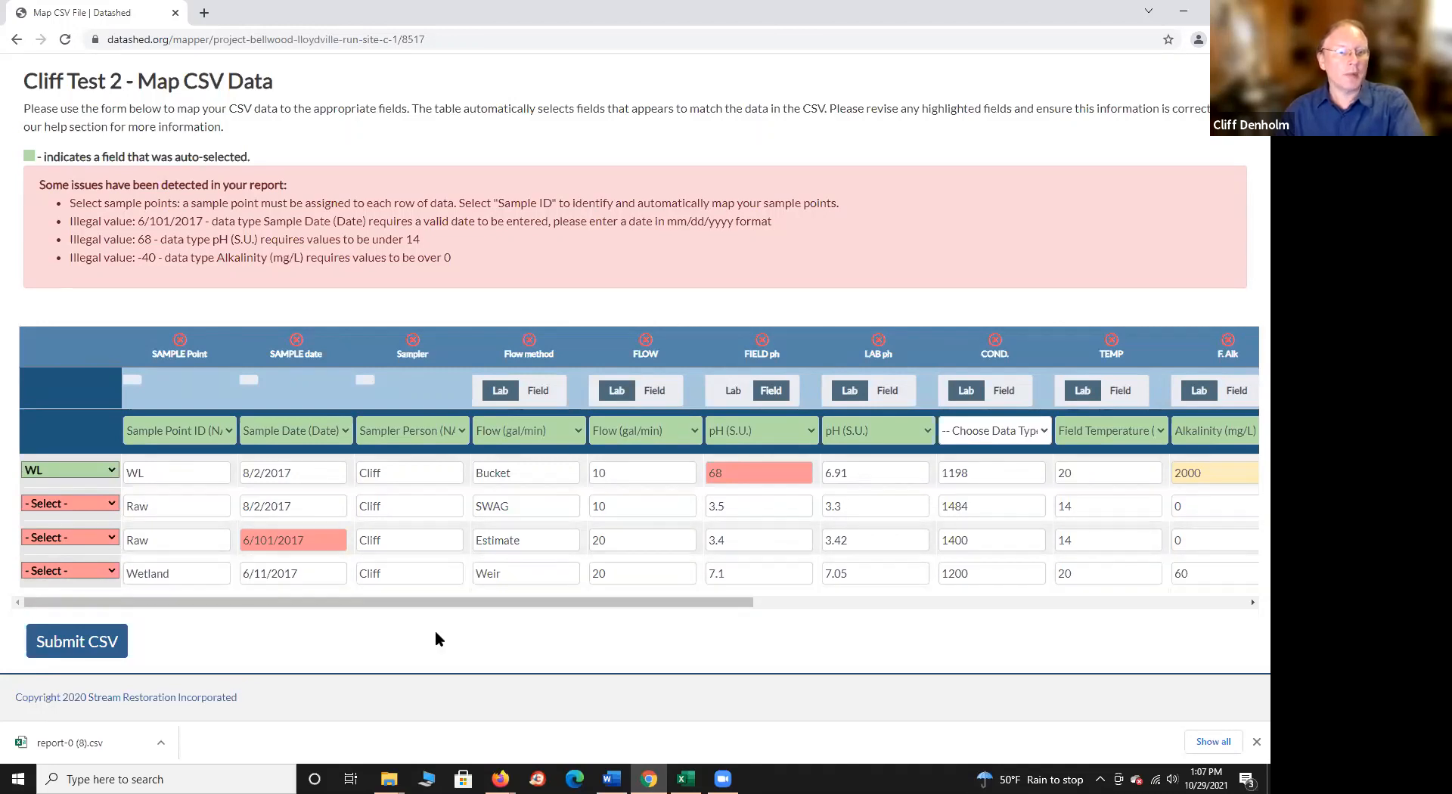
{"action": "left_click_drag", "start_coordinate": [443, 605], "coordinate": [607, 608]}
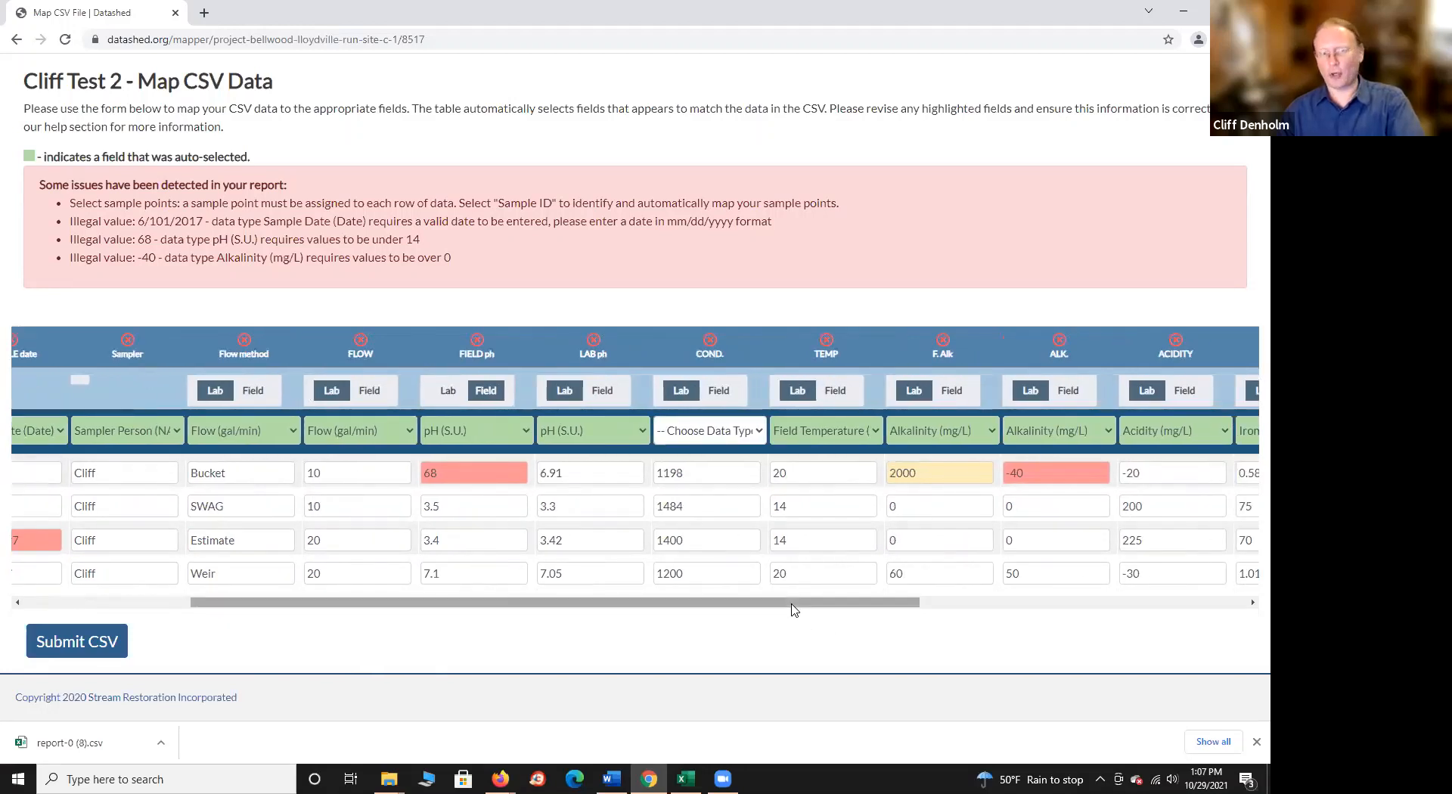
{"action": "left_click_drag", "start_coordinate": [794, 605], "coordinate": [1109, 593]}
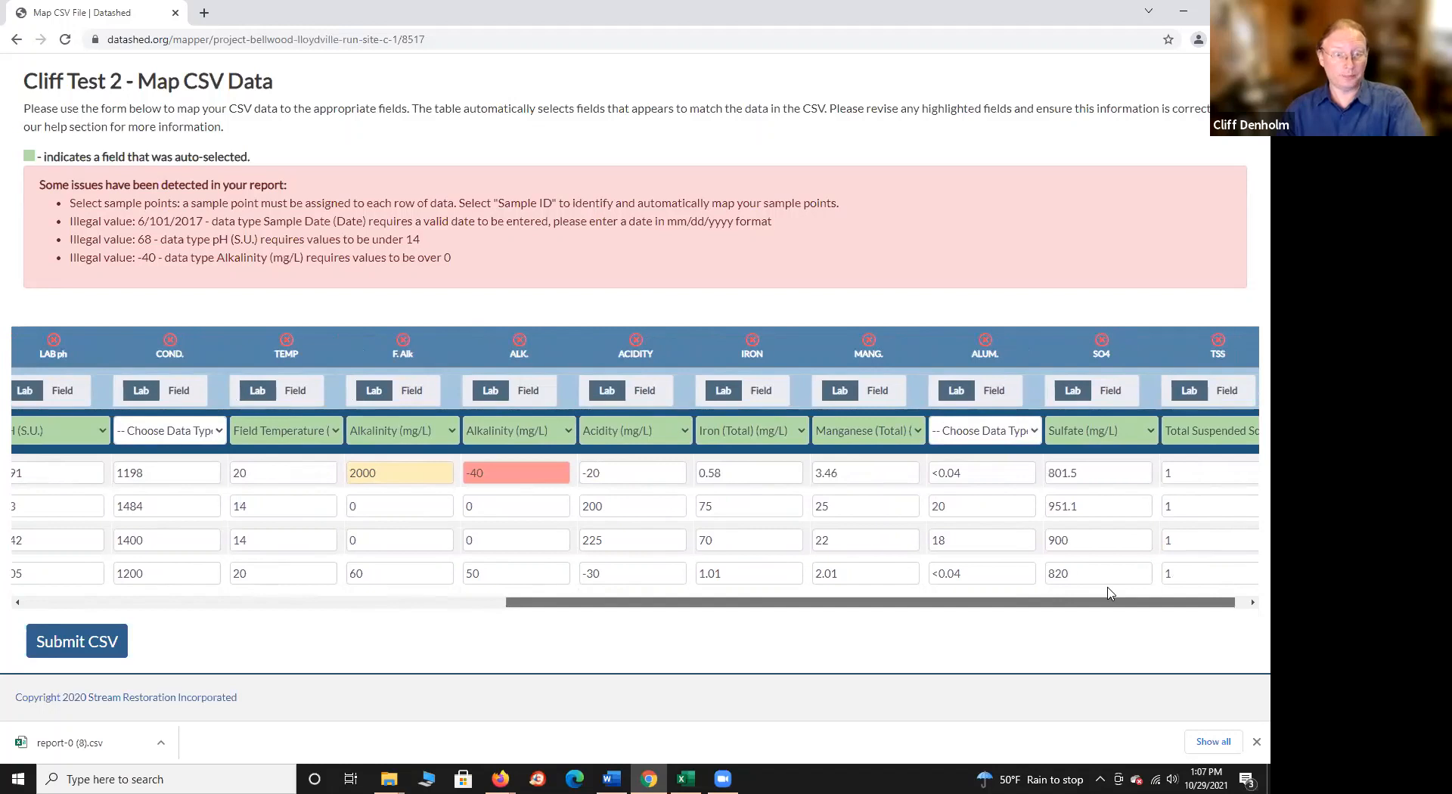
{"action": "left_click_drag", "start_coordinate": [1109, 594], "coordinate": [1131, 594]}
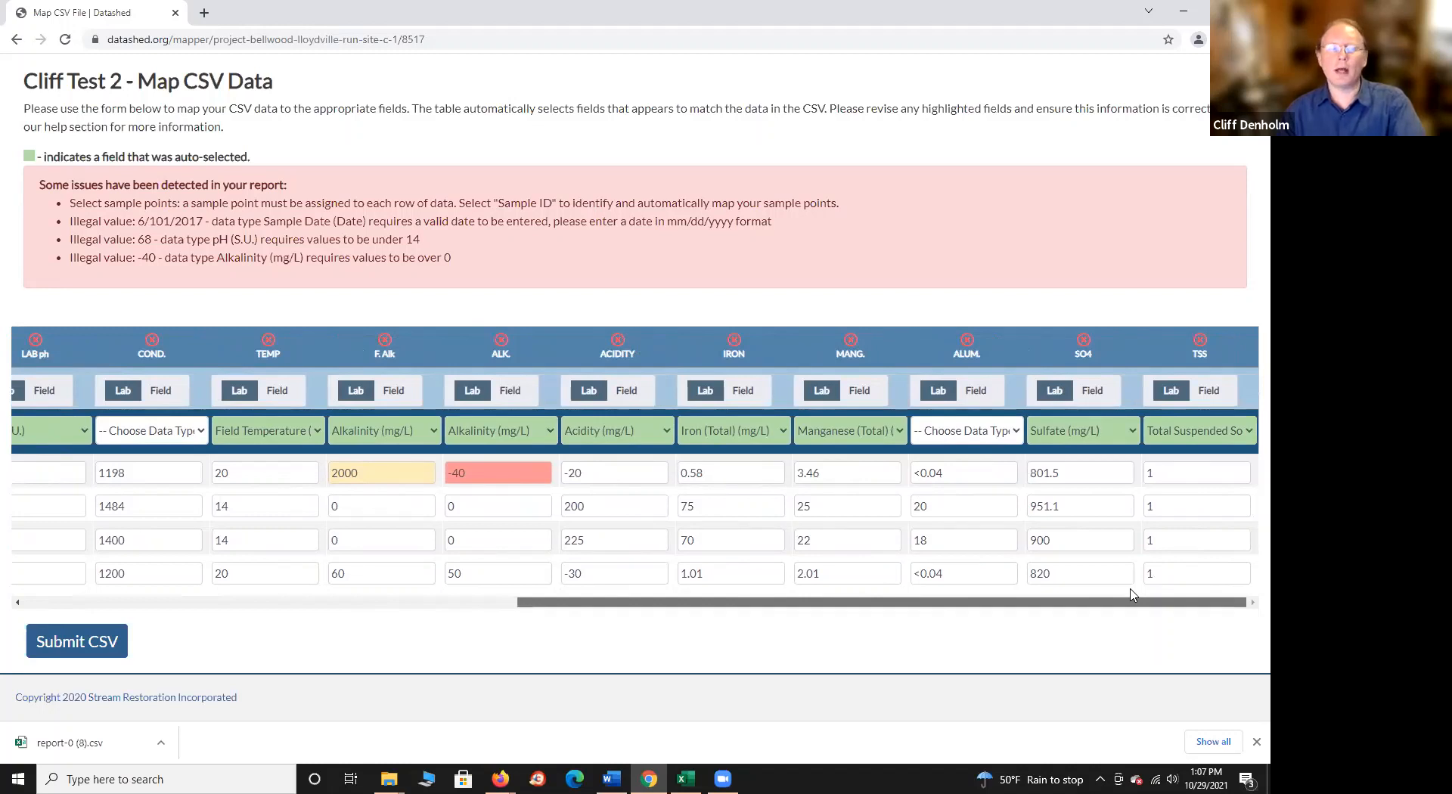
{"action": "left_click_drag", "start_coordinate": [1133, 594], "coordinate": [818, 574]}
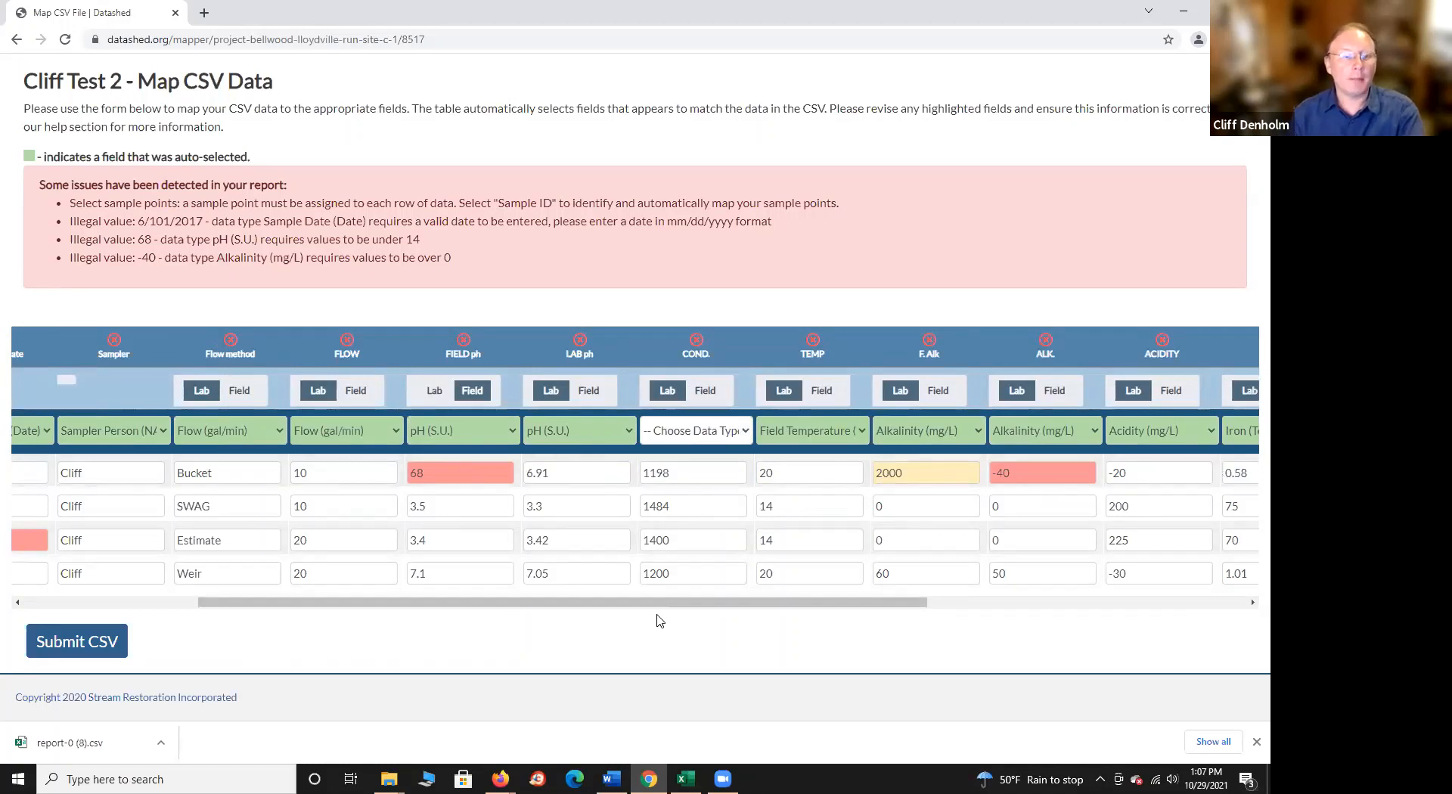
{"action": "left_click_drag", "start_coordinate": [659, 604], "coordinate": [456, 616]}
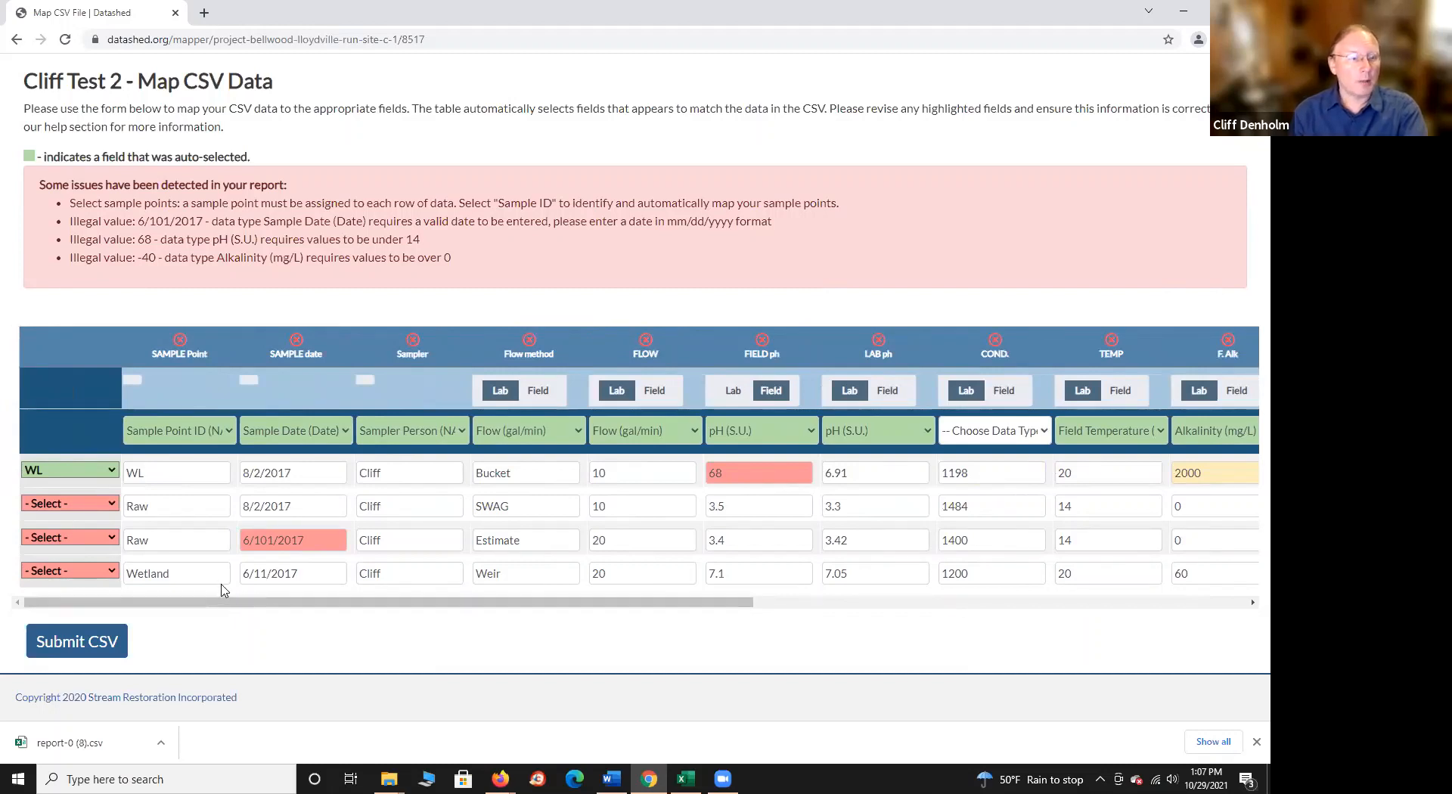
Assign the sample point RAW to both Raw rows and WL to the Wetland row.
{"action": "left_click", "coordinate": [106, 505]}
{"action": "left_click", "coordinate": [94, 535]}
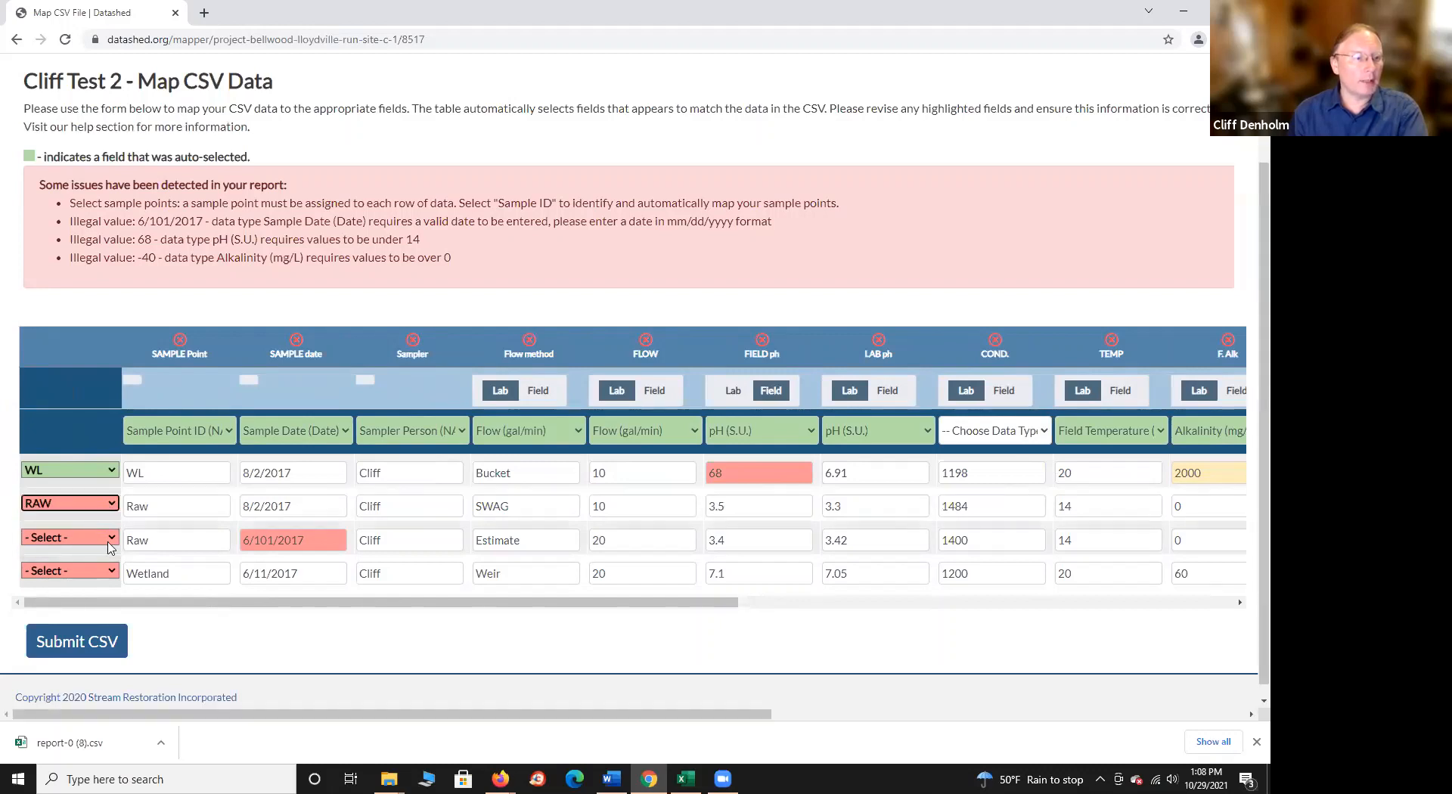
{"action": "left_click", "coordinate": [111, 538]}
{"action": "left_click", "coordinate": [85, 568]}
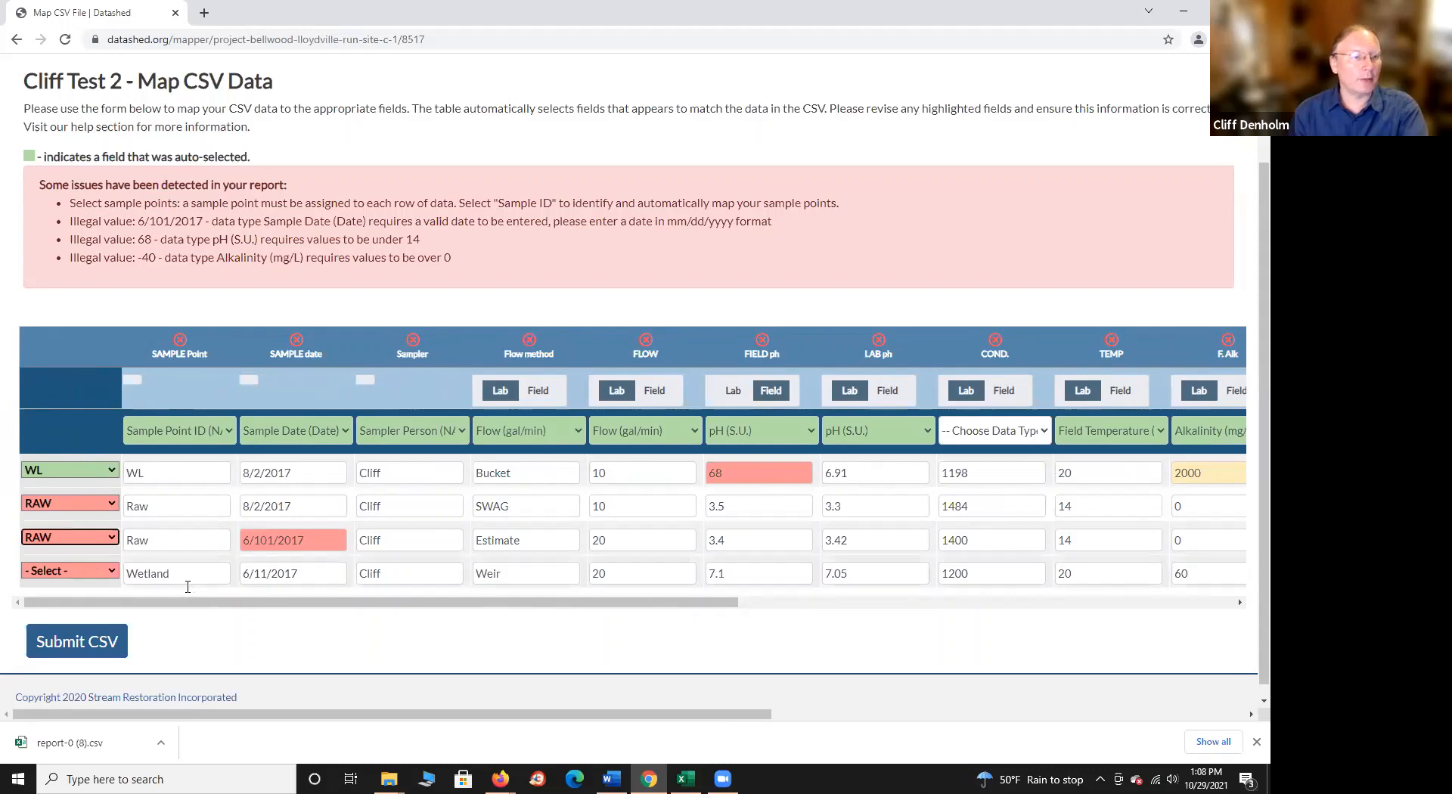
{"action": "left_click", "coordinate": [111, 571]}
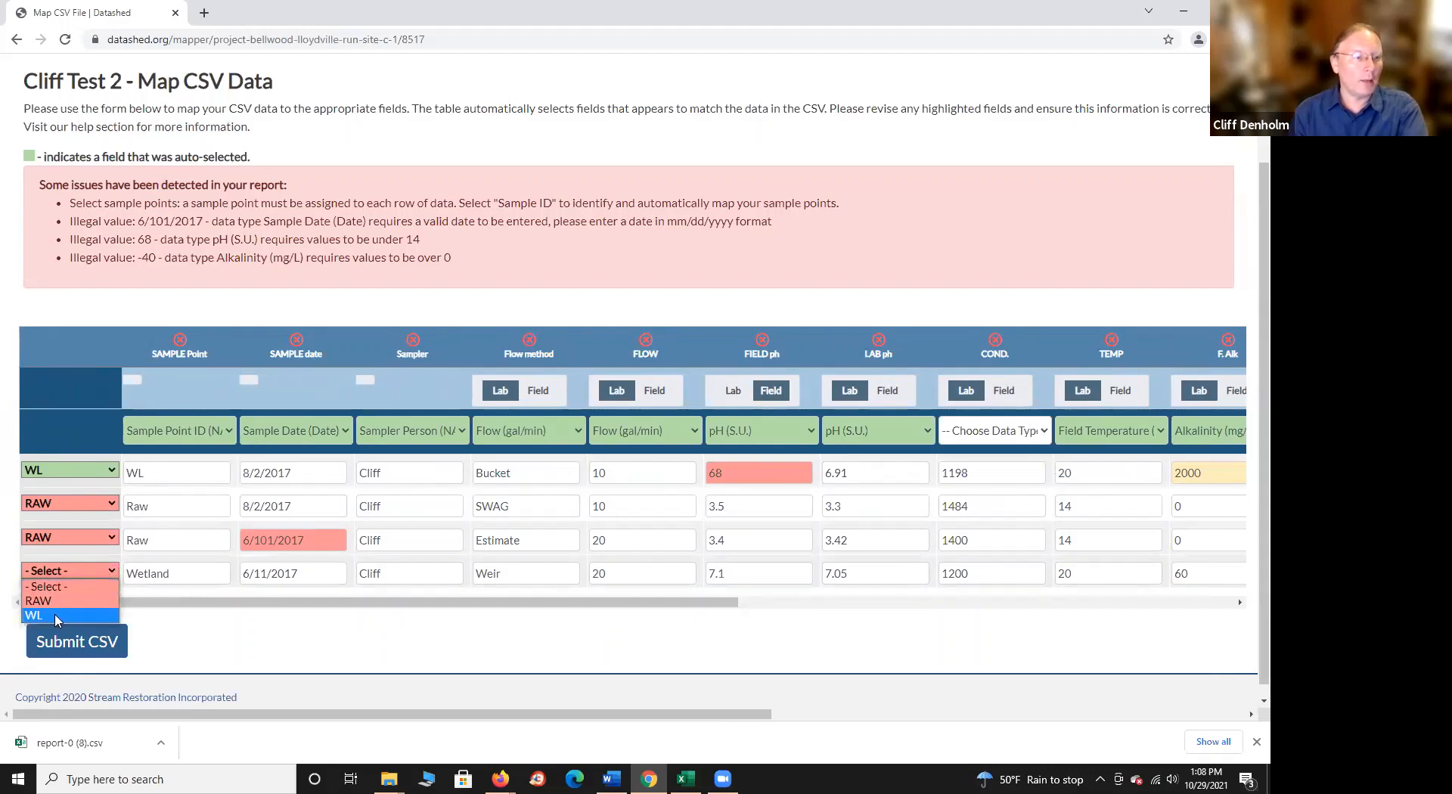
{"action": "left_click", "coordinate": [55, 617]}
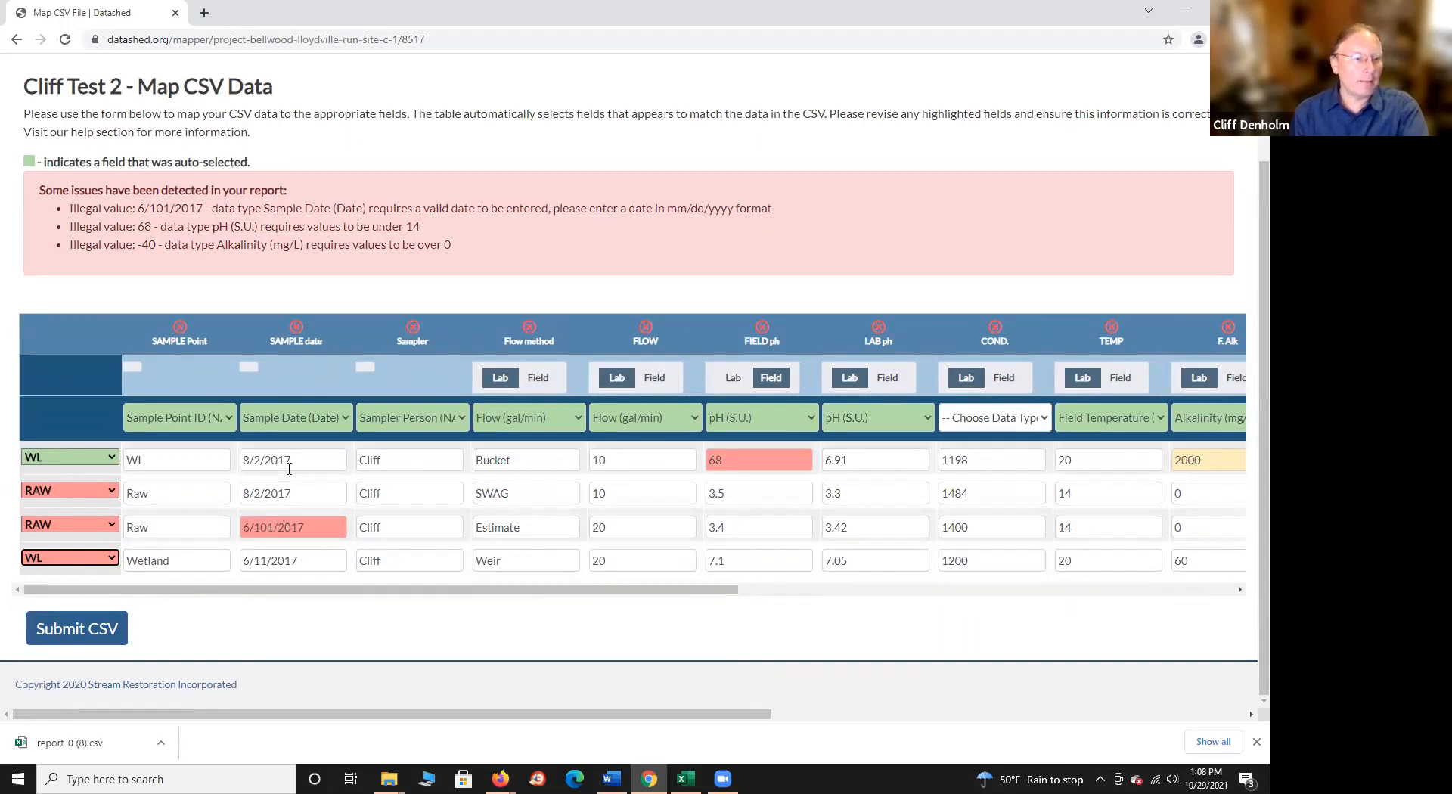
Correct the invalid sample date in the second Raw row to 6/11/2017.
{"action": "left_click", "coordinate": [261, 527]}
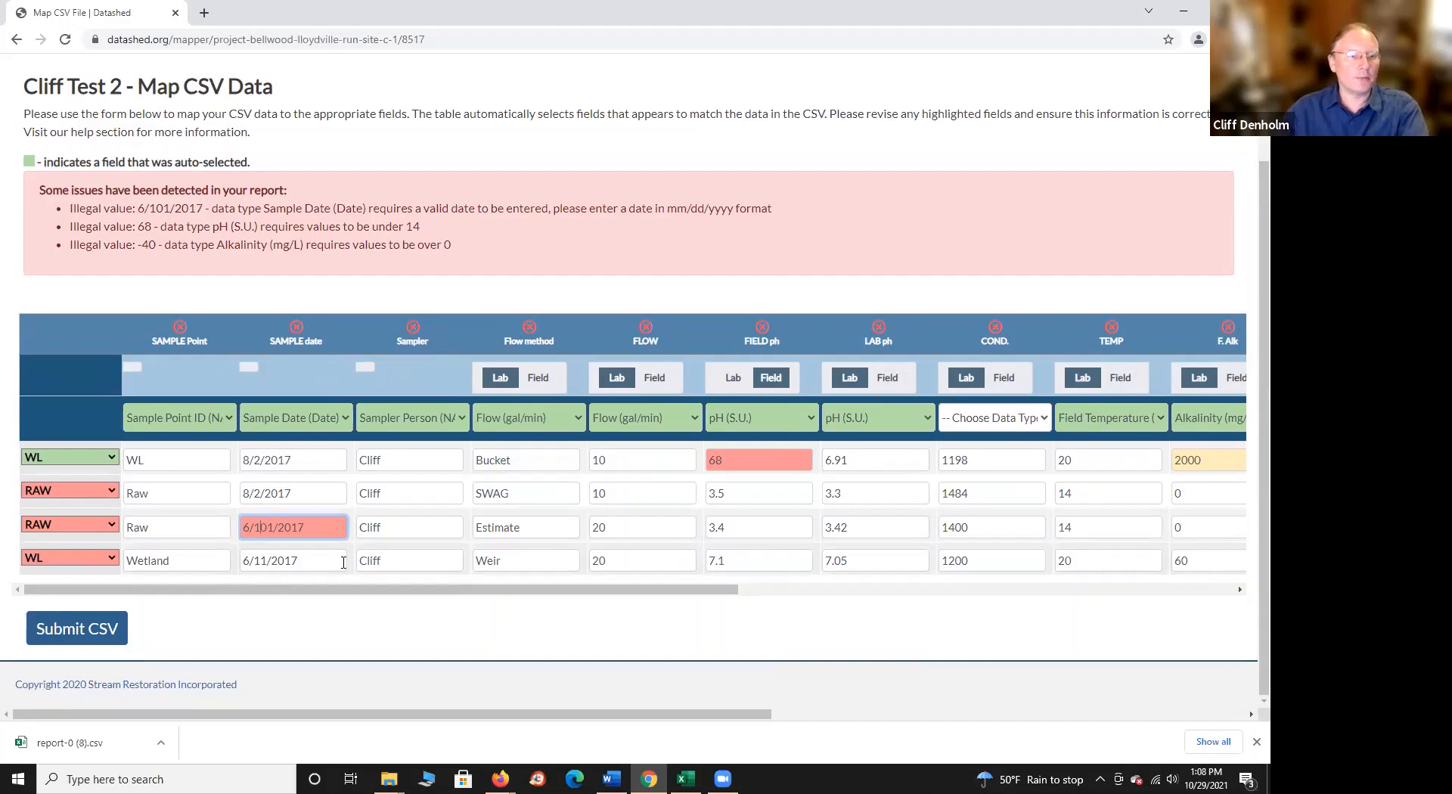
{"action": "key", "text": "Delete"}
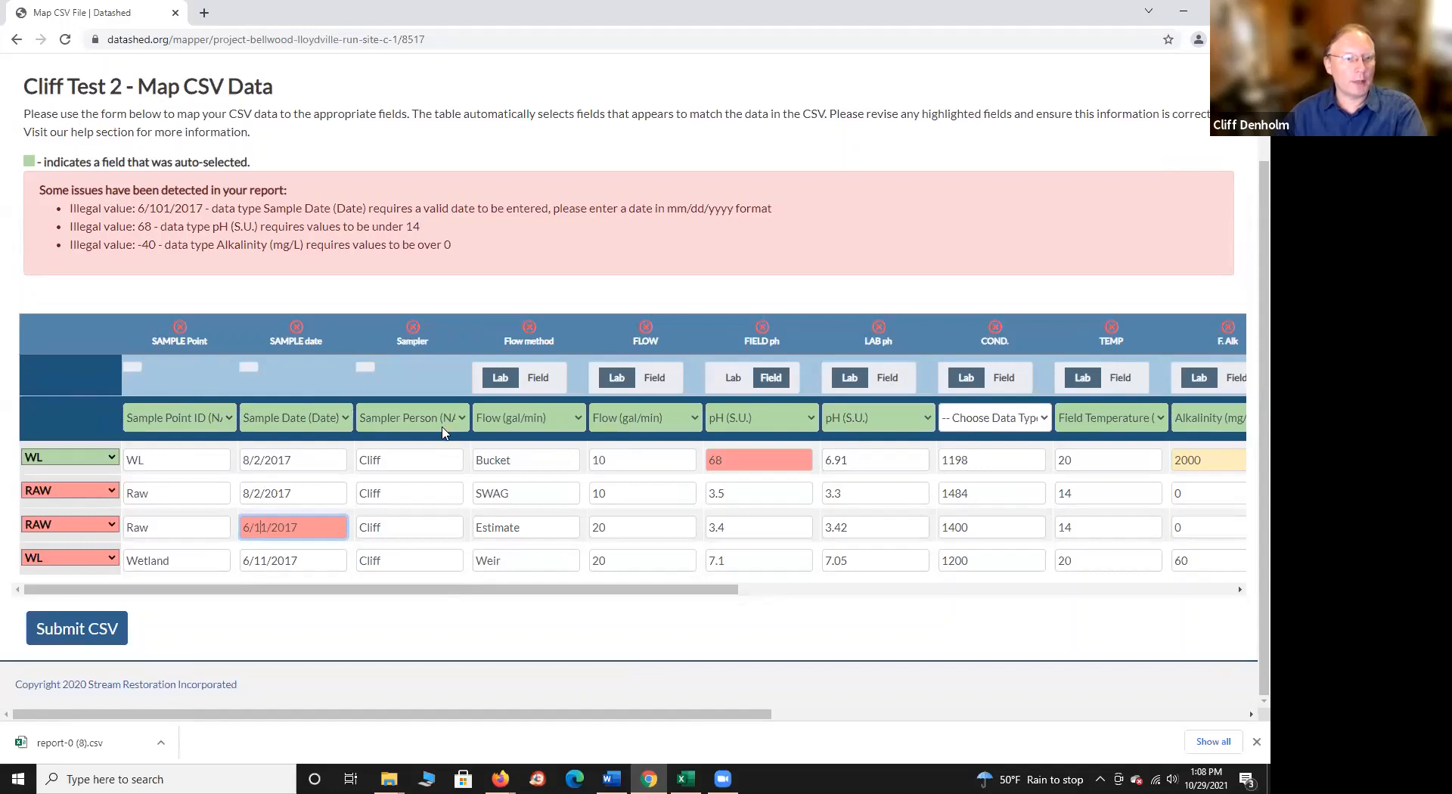
Mark the Flow method and FLOW columns as Field data, and map Flow method to Method of Flow (NA).
{"action": "left_click", "coordinate": [537, 380]}
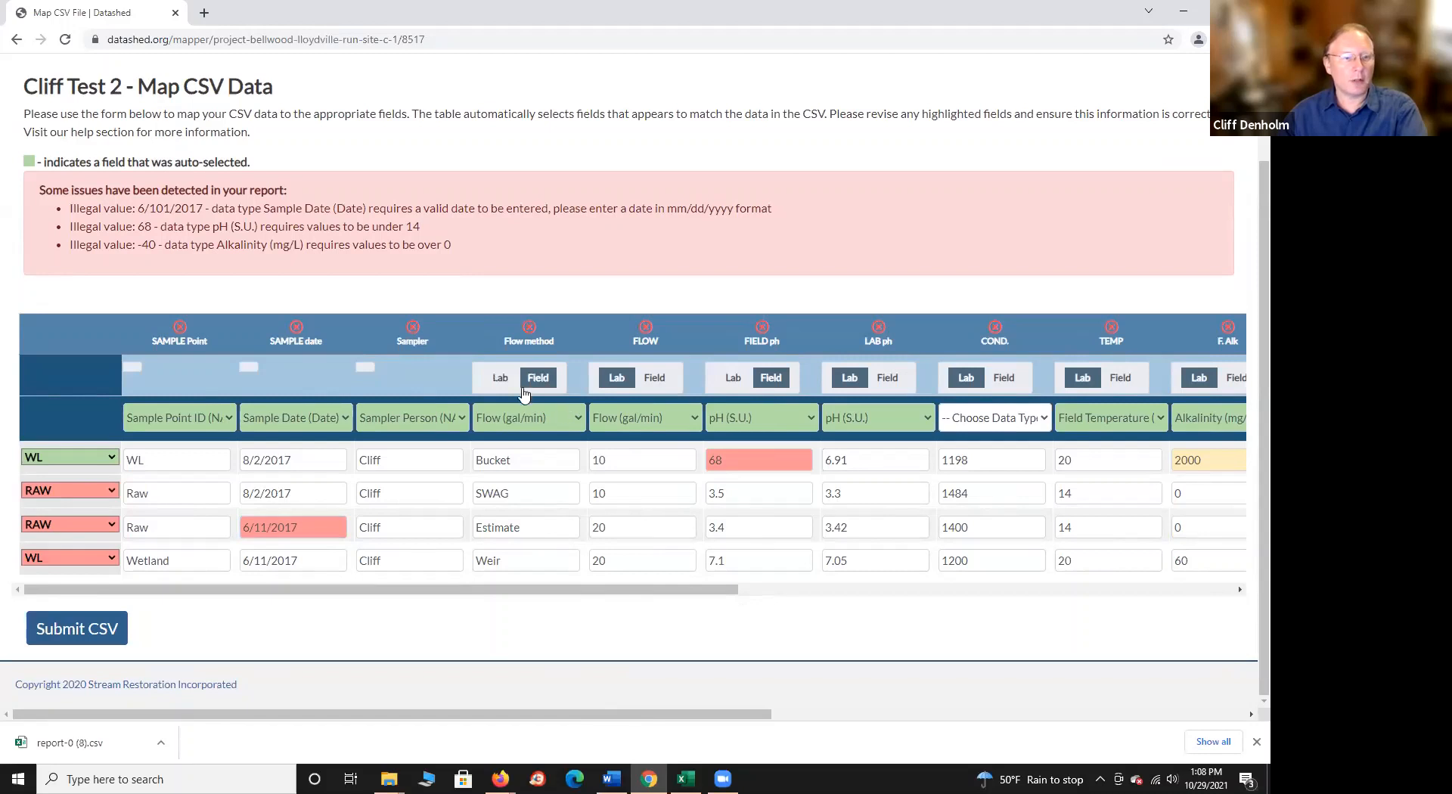
{"action": "left_click", "coordinate": [574, 423]}
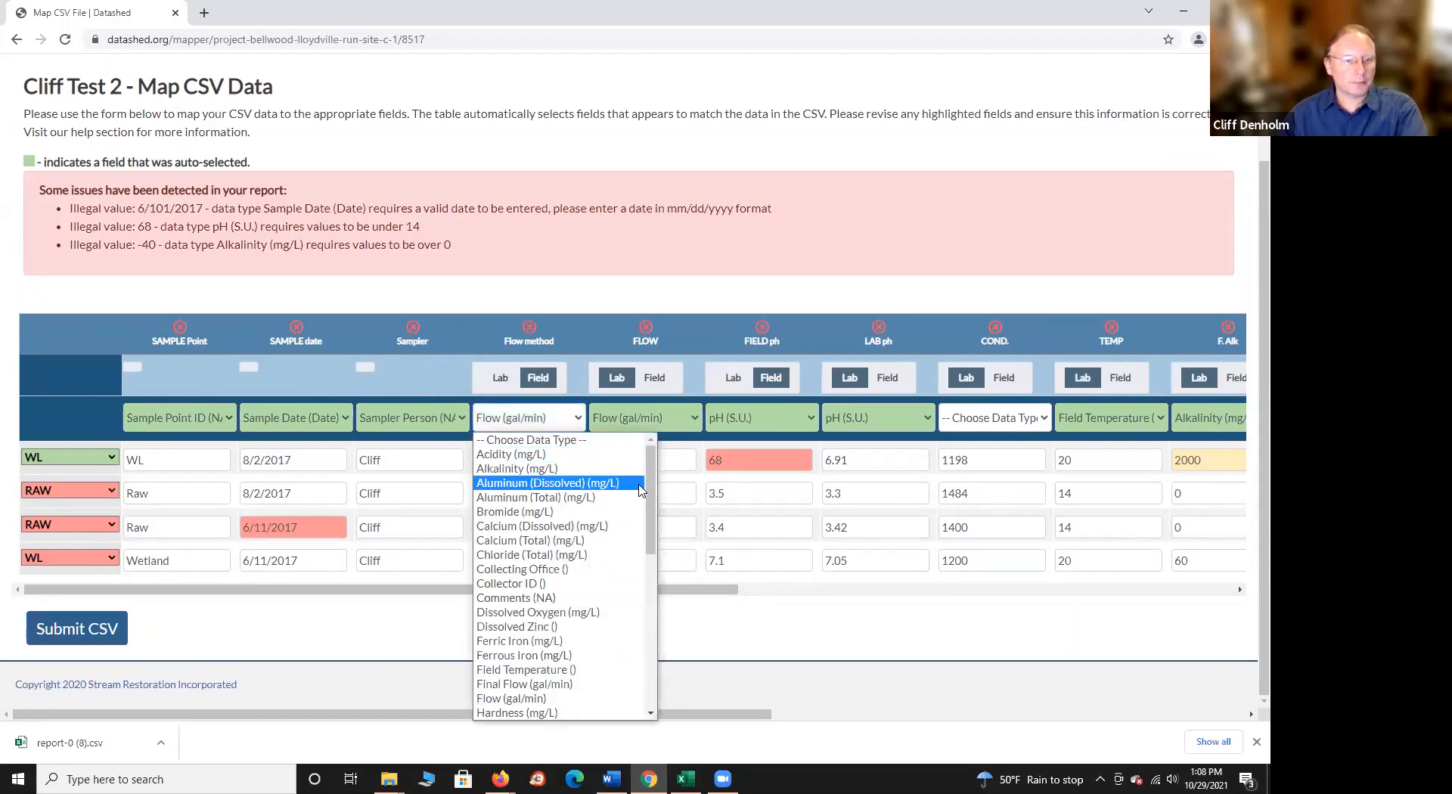
{"action": "left_click_drag", "start_coordinate": [644, 490], "coordinate": [647, 517]}
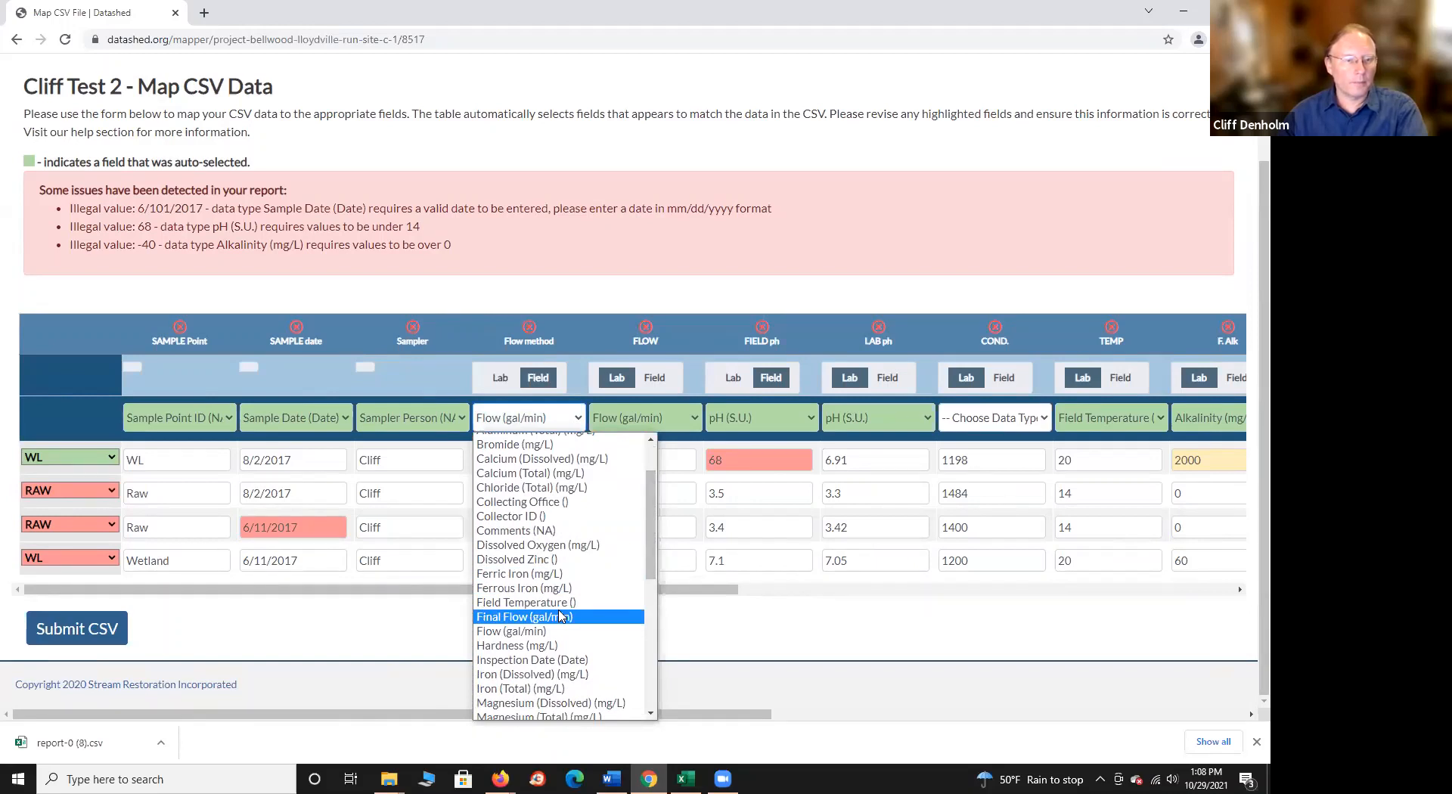
{"action": "left_click_drag", "start_coordinate": [652, 556], "coordinate": [655, 641]}
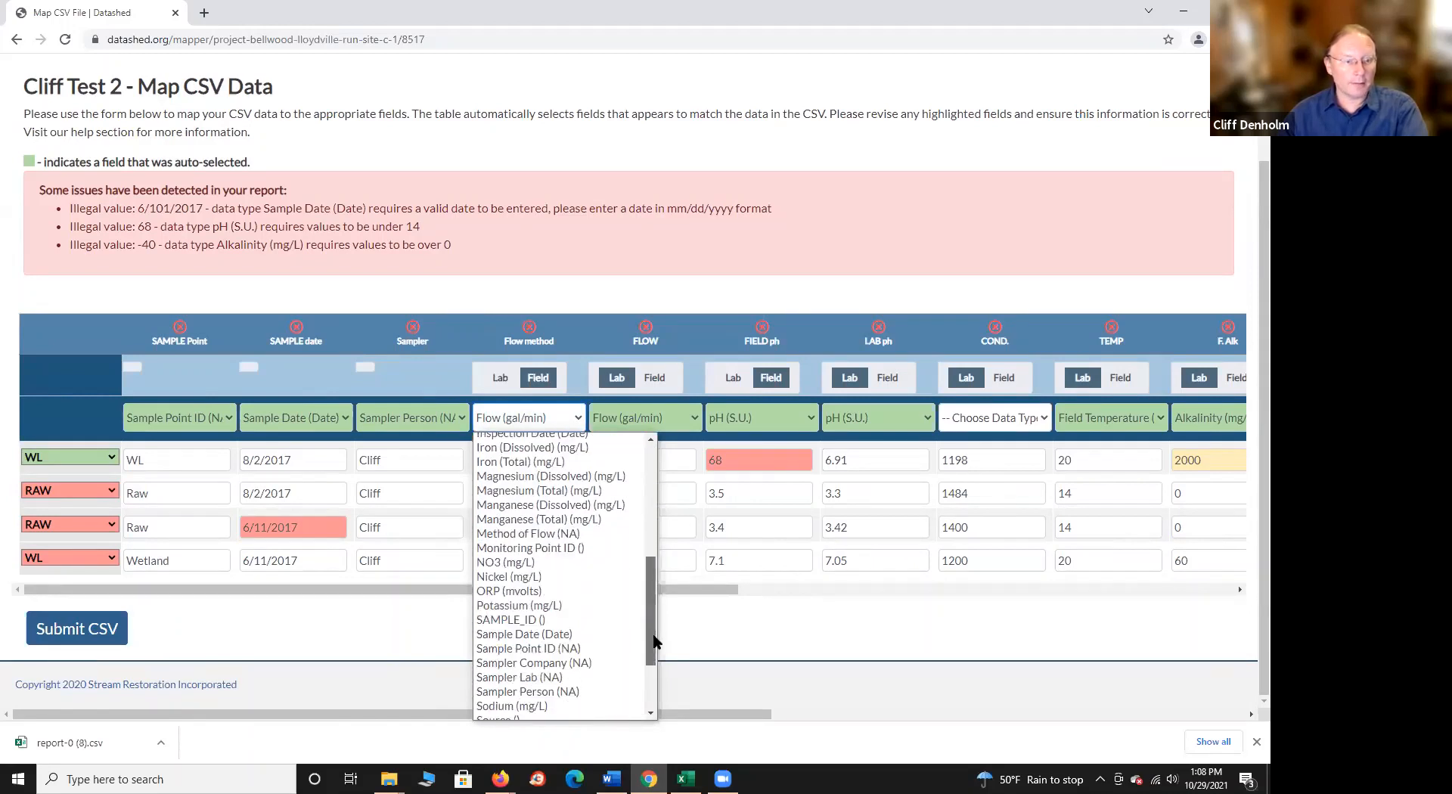
{"action": "left_click", "coordinate": [528, 534]}
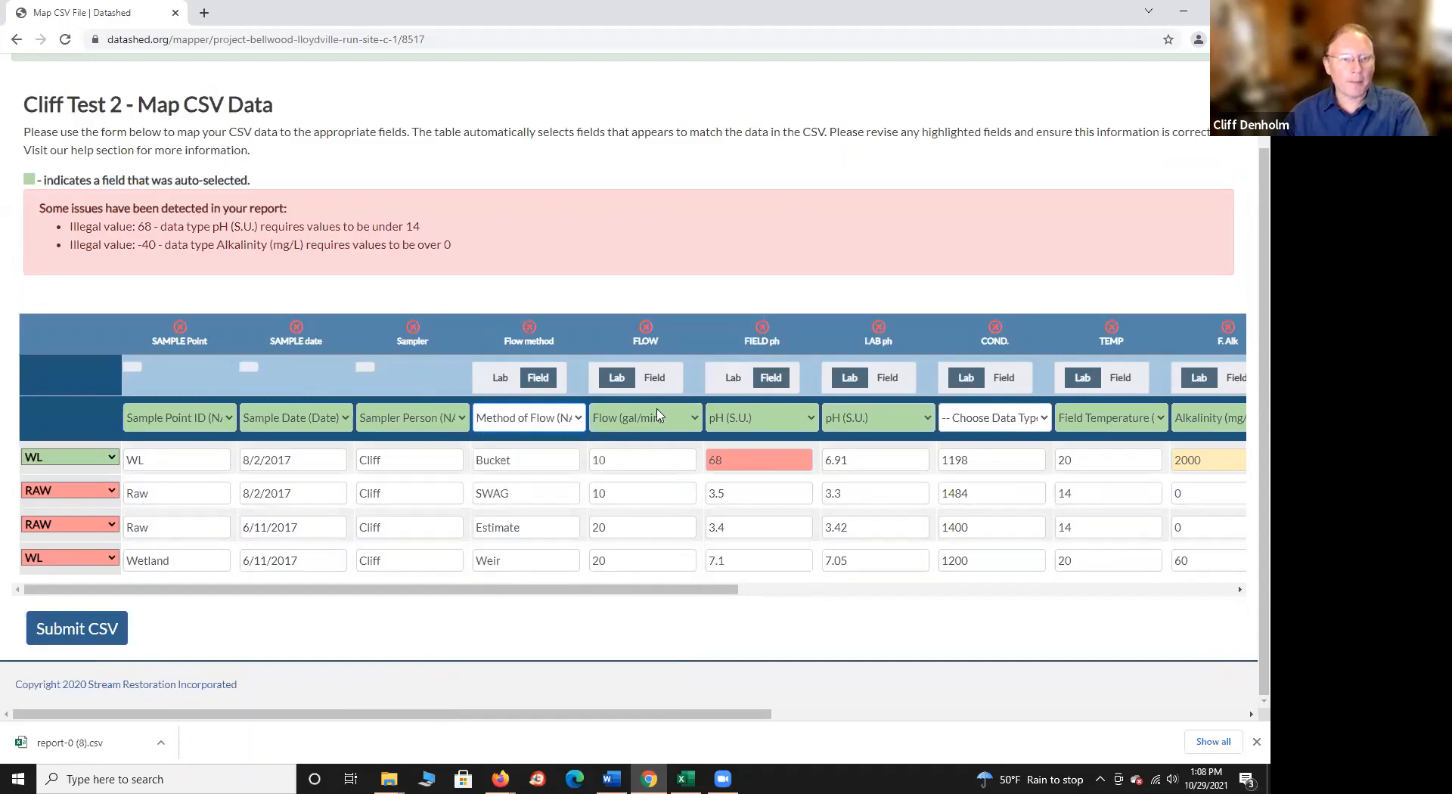
{"action": "left_click", "coordinate": [654, 380]}
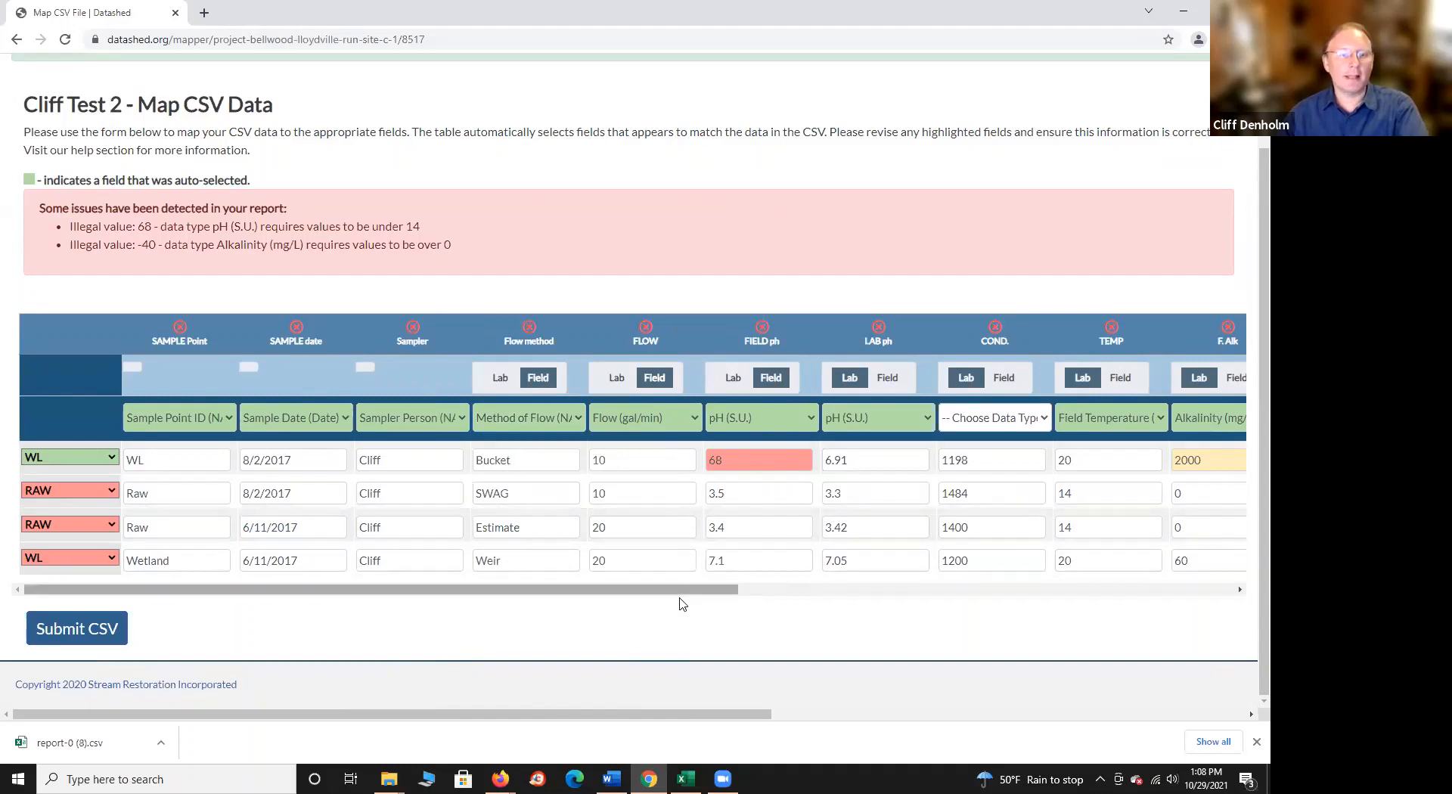
Correct the WL row's field pH to 6.8 and map the COND. column to Specific Conductance (umhos/cm).
{"action": "left_click_drag", "start_coordinate": [690, 590], "coordinate": [733, 595]}
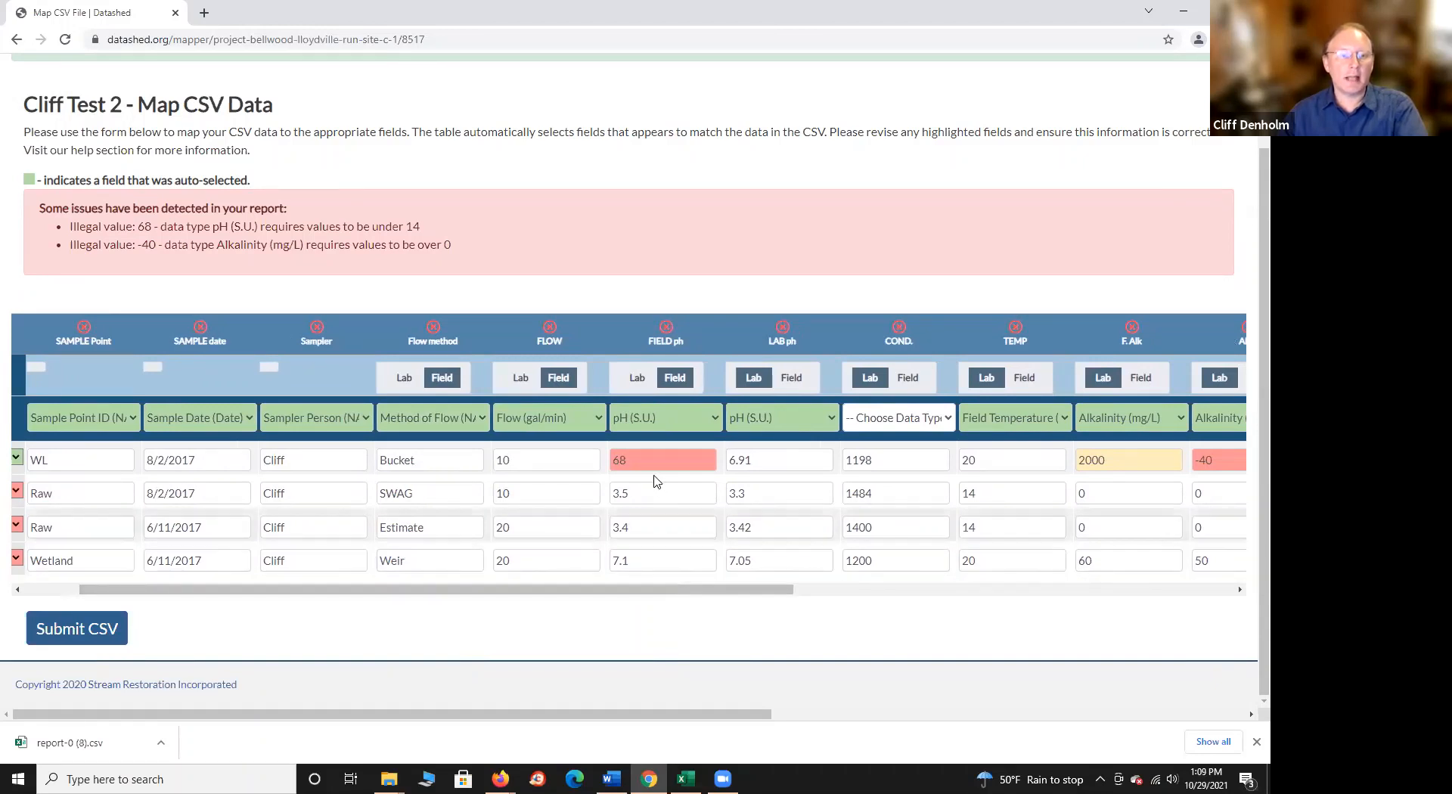
{"action": "left_click", "coordinate": [618, 460]}
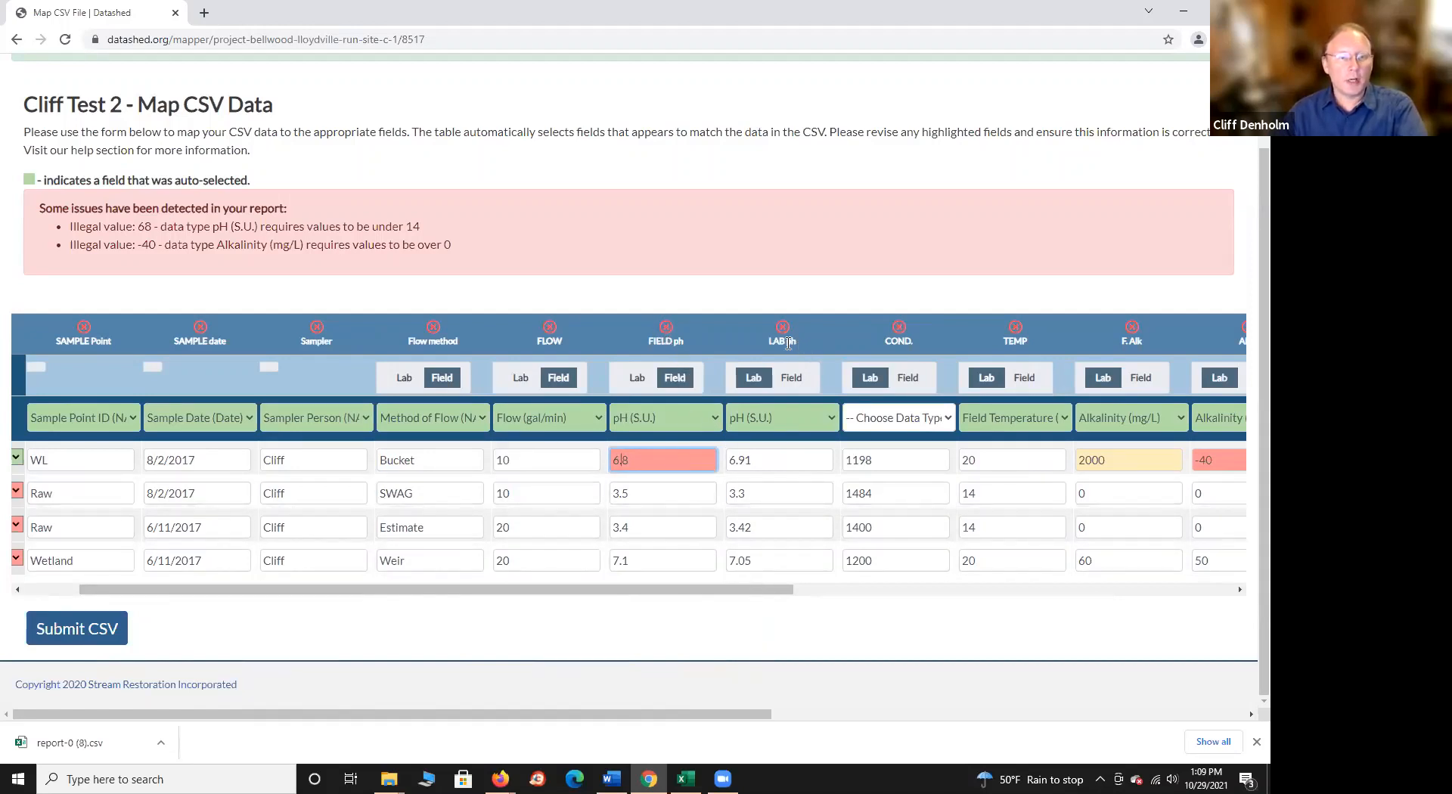
{"action": "left_click_drag", "start_coordinate": [763, 584], "coordinate": [897, 586]}
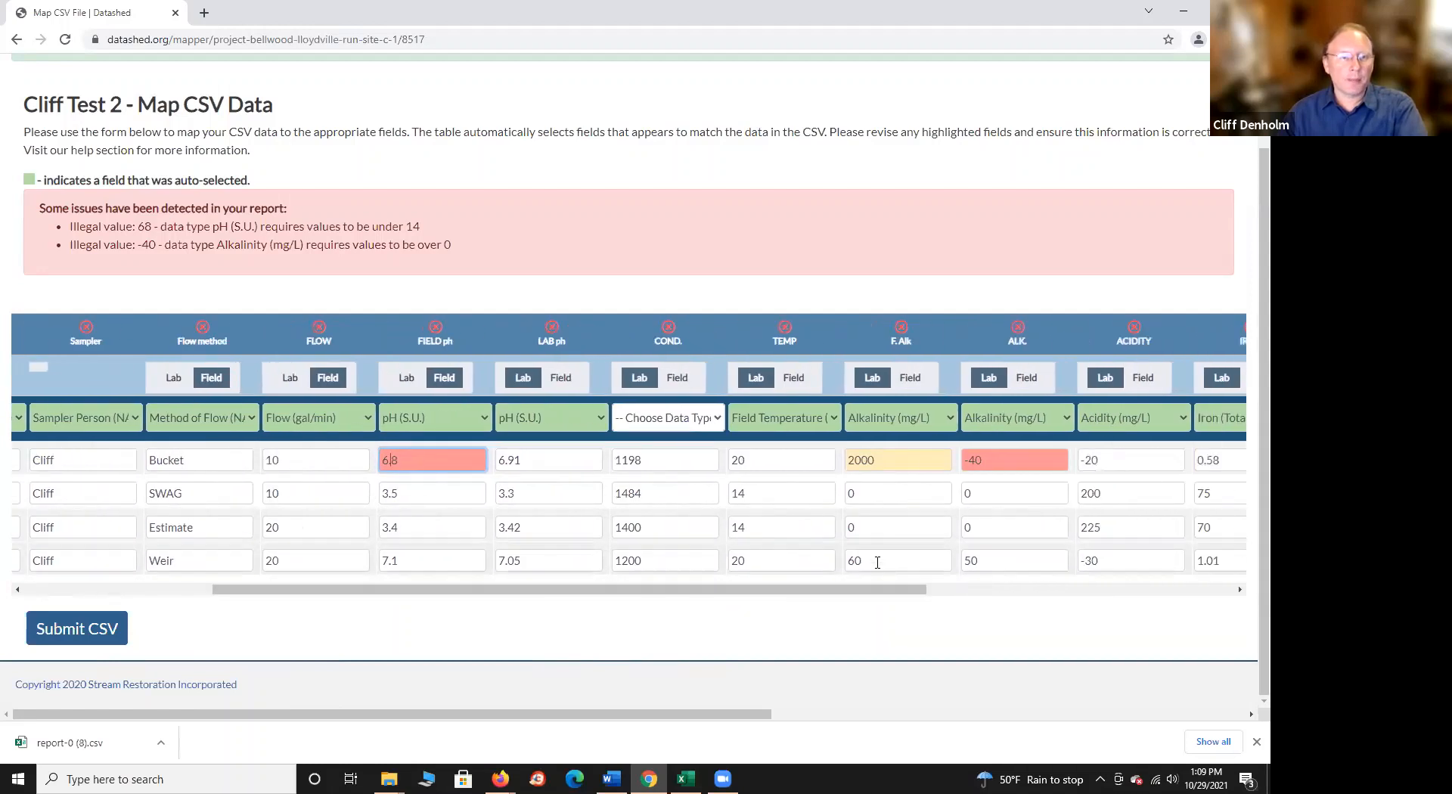
{"action": "left_click", "coordinate": [720, 417]}
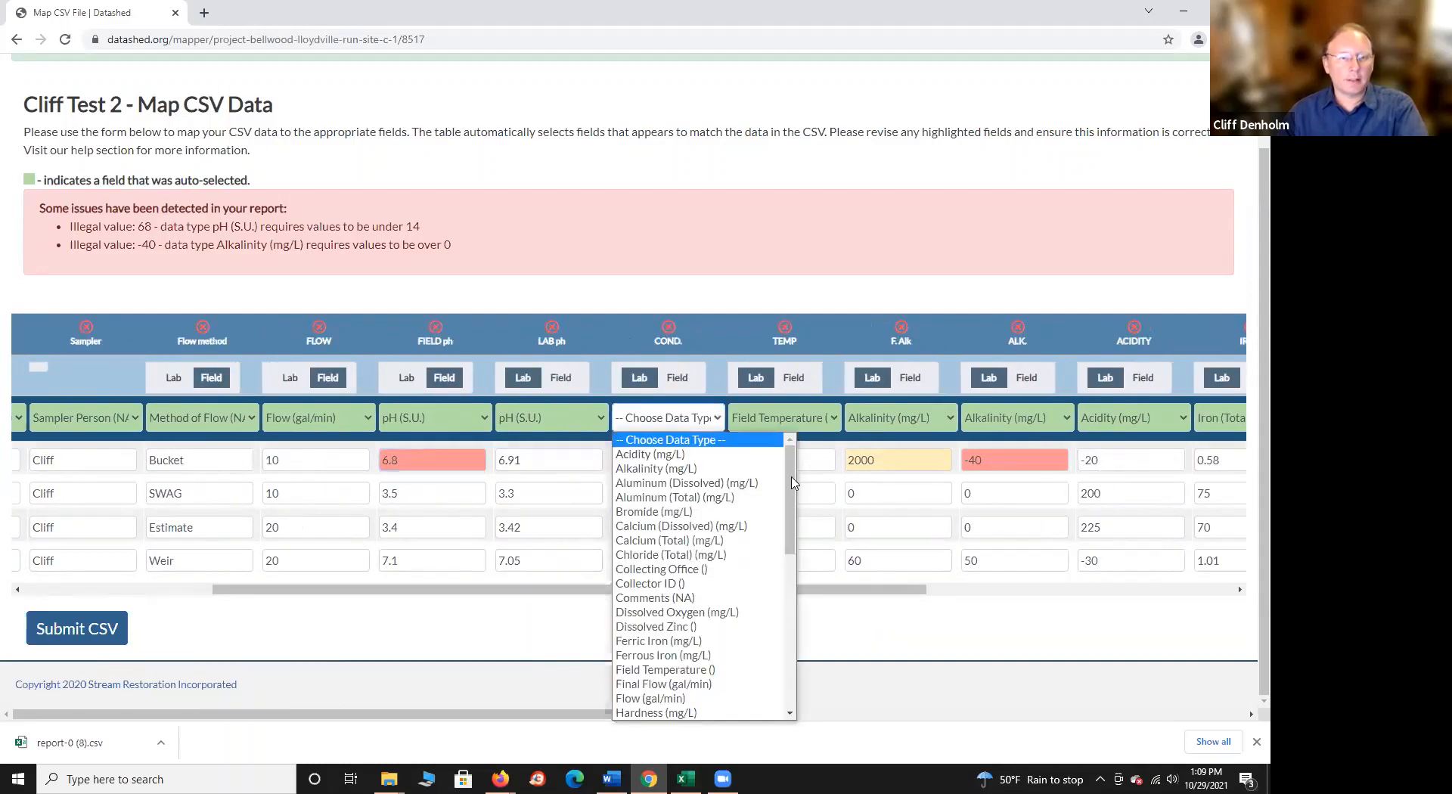
{"action": "left_click_drag", "start_coordinate": [793, 483], "coordinate": [809, 625]}
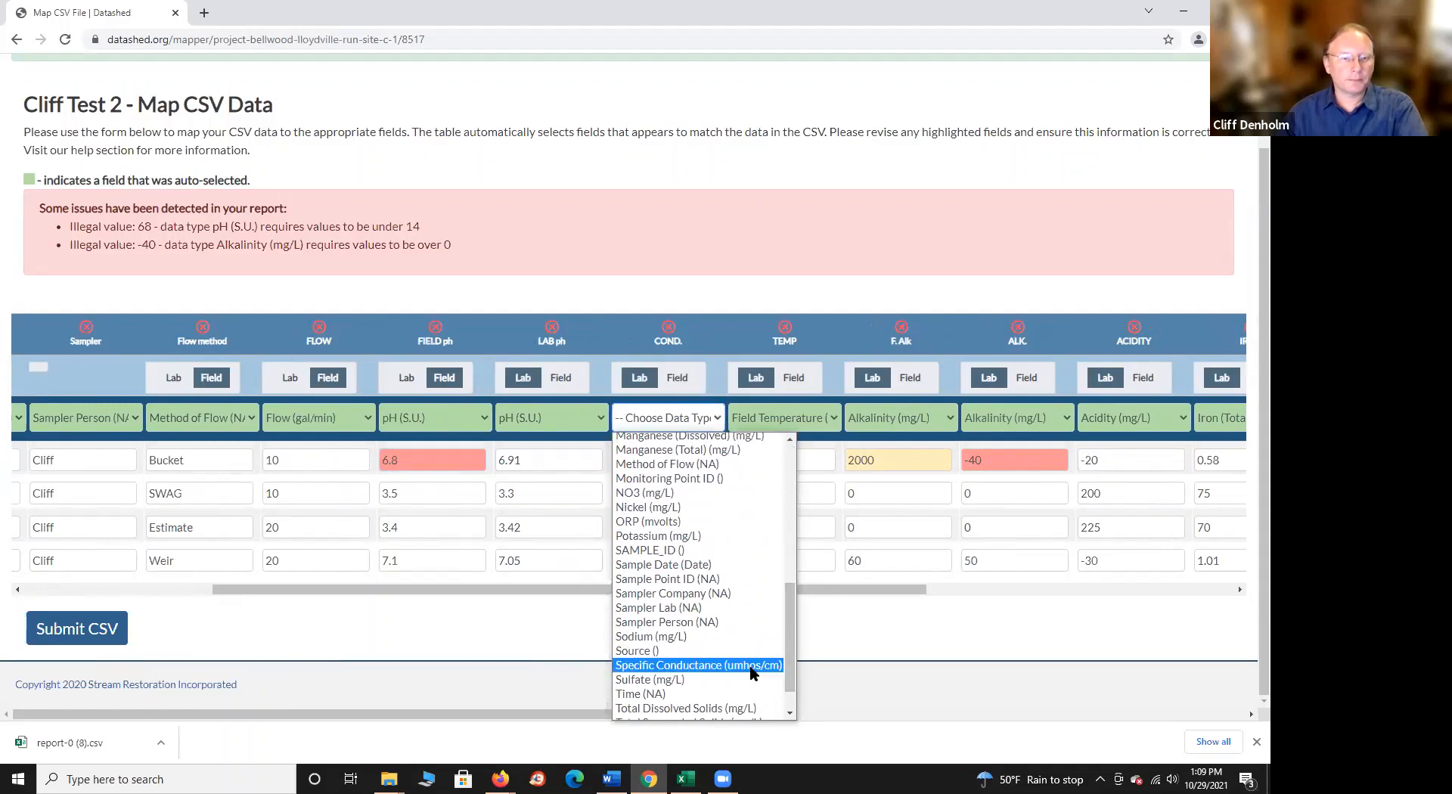
{"action": "left_click", "coordinate": [751, 665]}
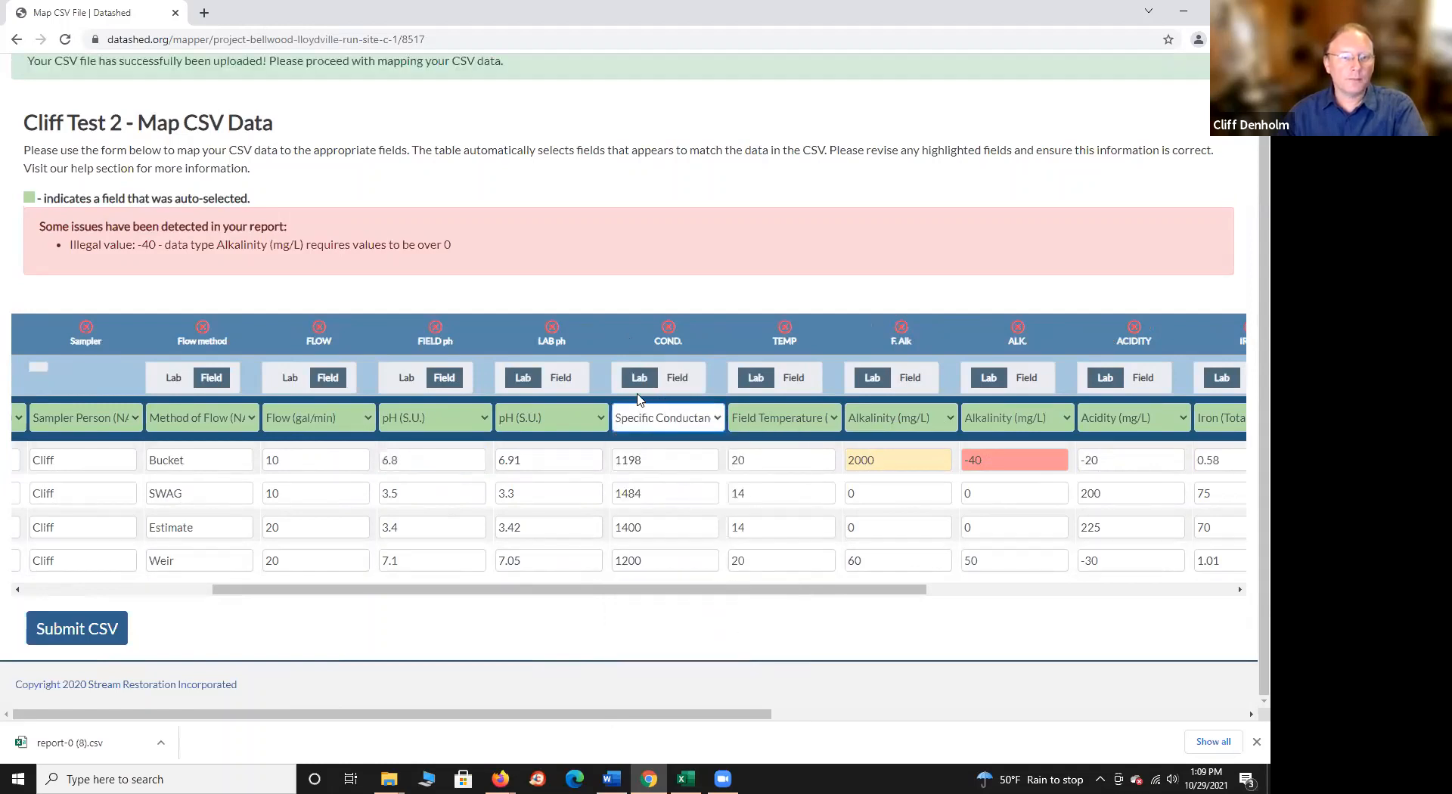
Mark the TEMP and F. Alk columns as Field data.
{"action": "left_click_drag", "start_coordinate": [652, 588], "coordinate": [714, 590]}
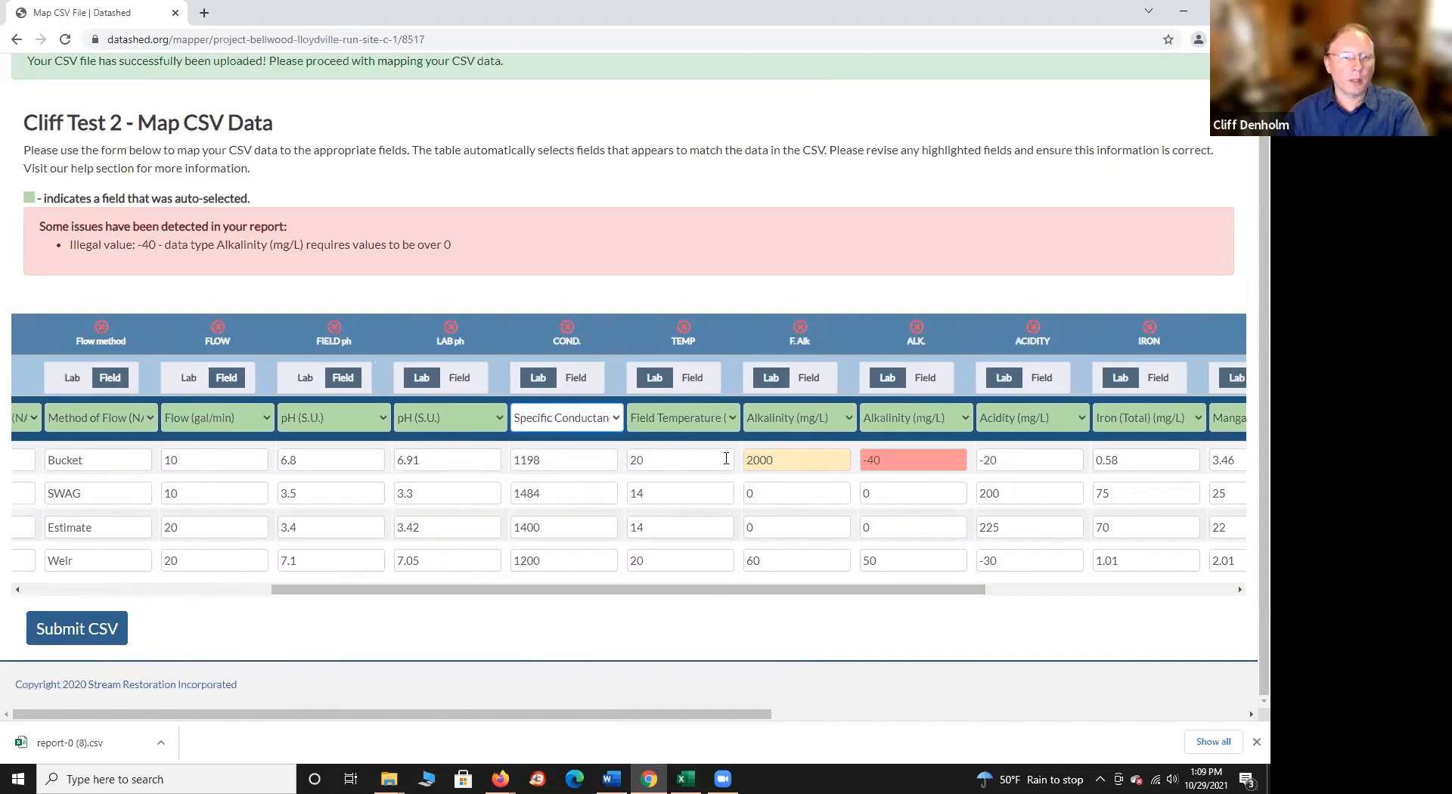
{"action": "left_click", "coordinate": [712, 376]}
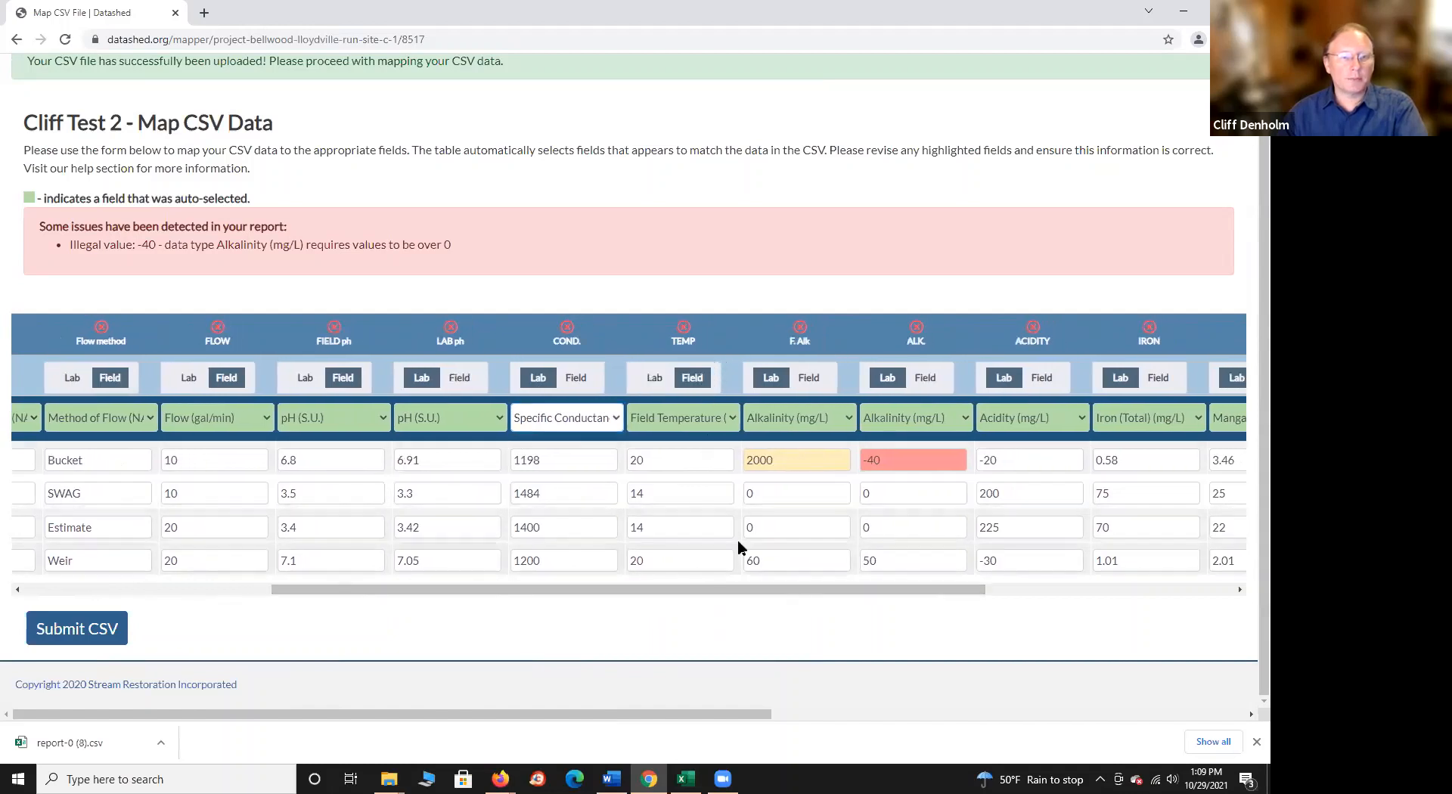
{"action": "left_click_drag", "start_coordinate": [730, 590], "coordinate": [871, 589]}
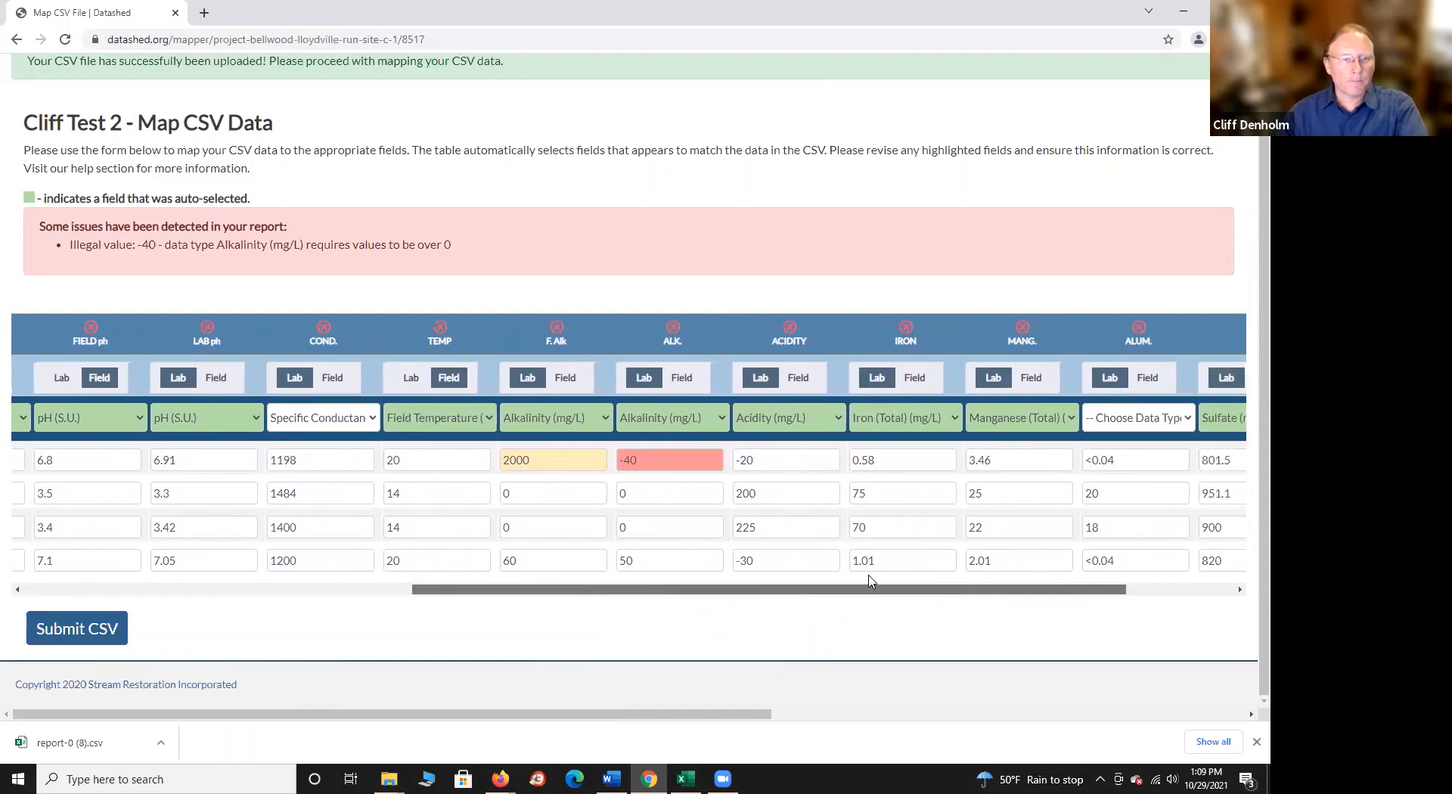
{"action": "left_click", "coordinate": [563, 378]}
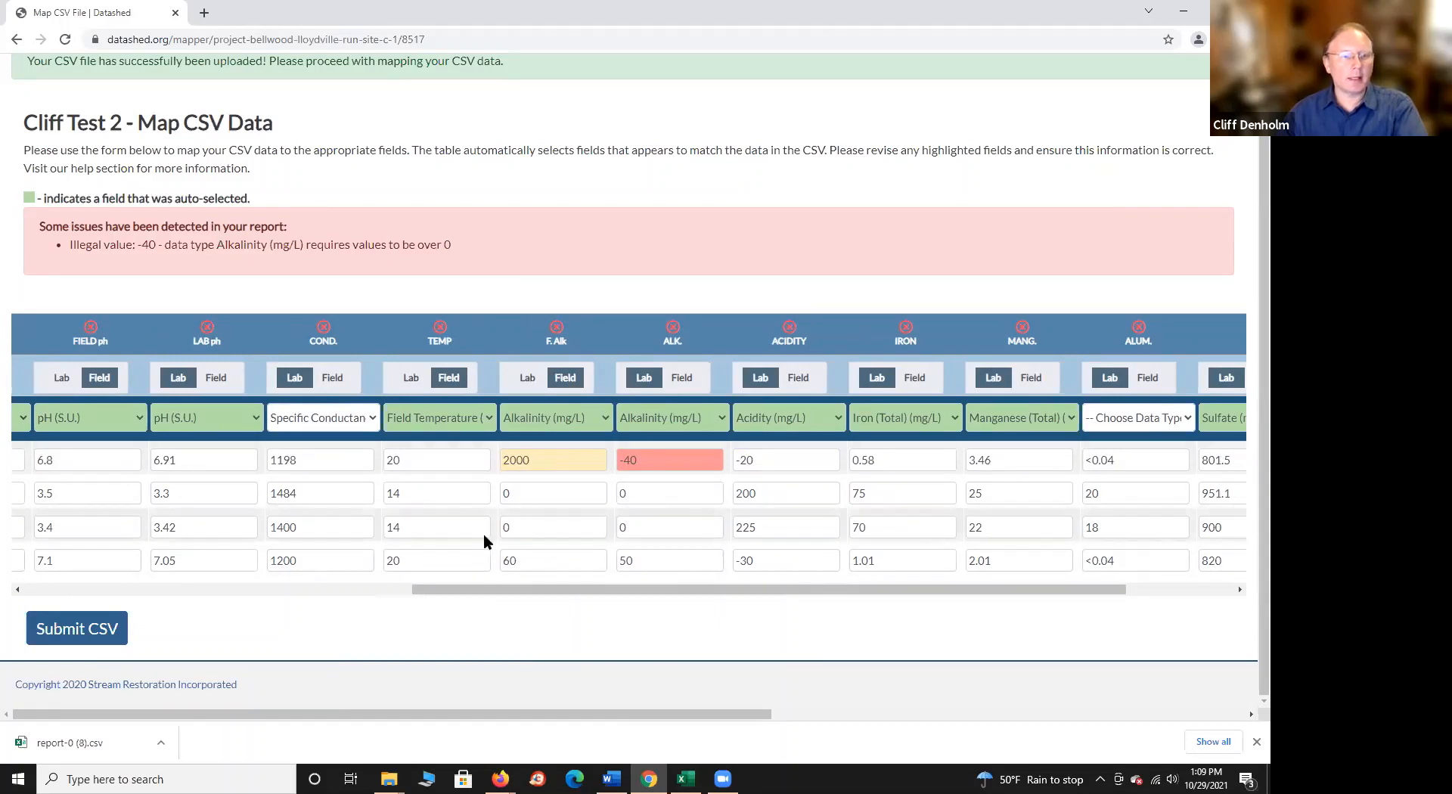
Correct the WL row's ALK. value to 40 and map the ALUM. column to Aluminum (Total) (mg/L).
{"action": "left_click_drag", "start_coordinate": [568, 589], "coordinate": [594, 585]}
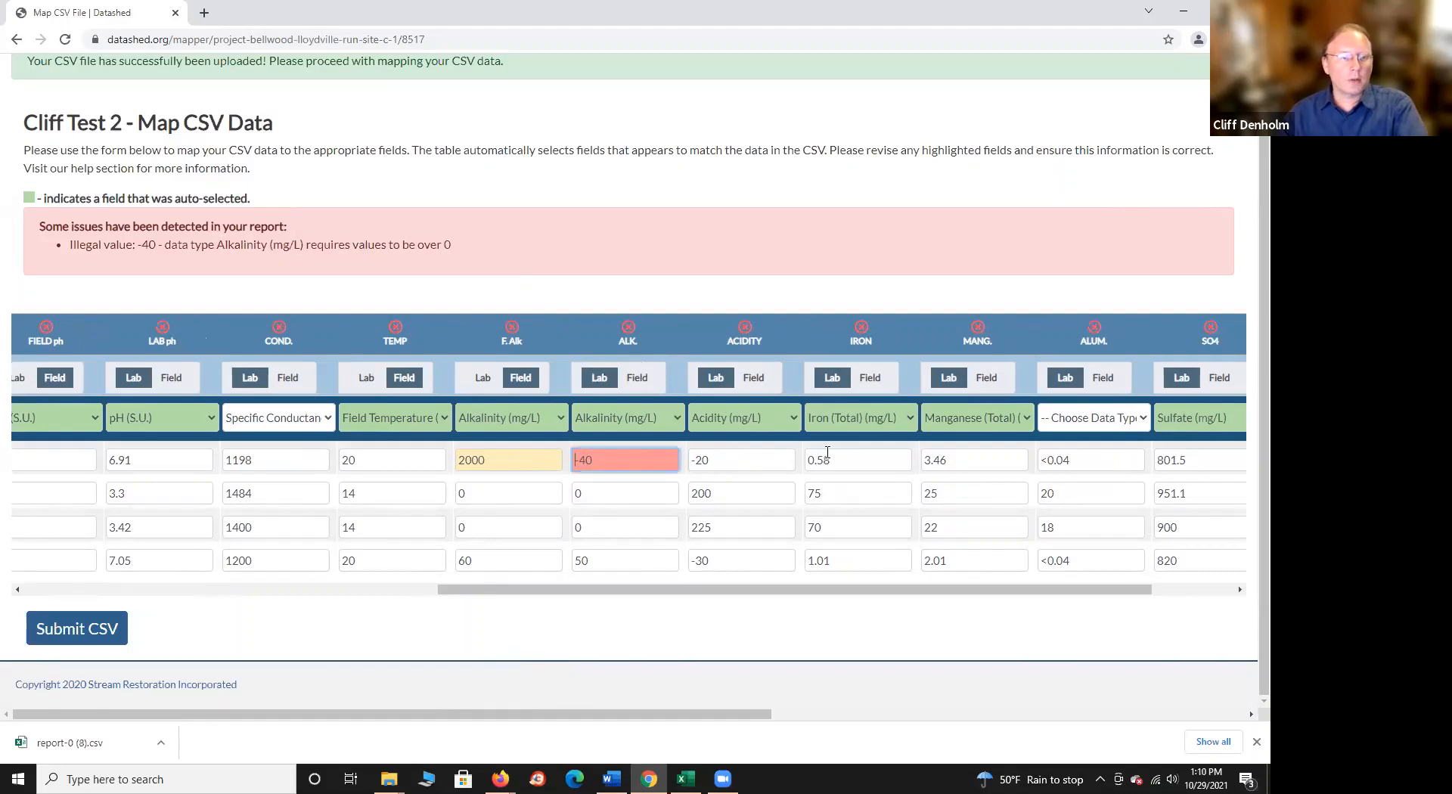
{"action": "key", "text": "Delete"}
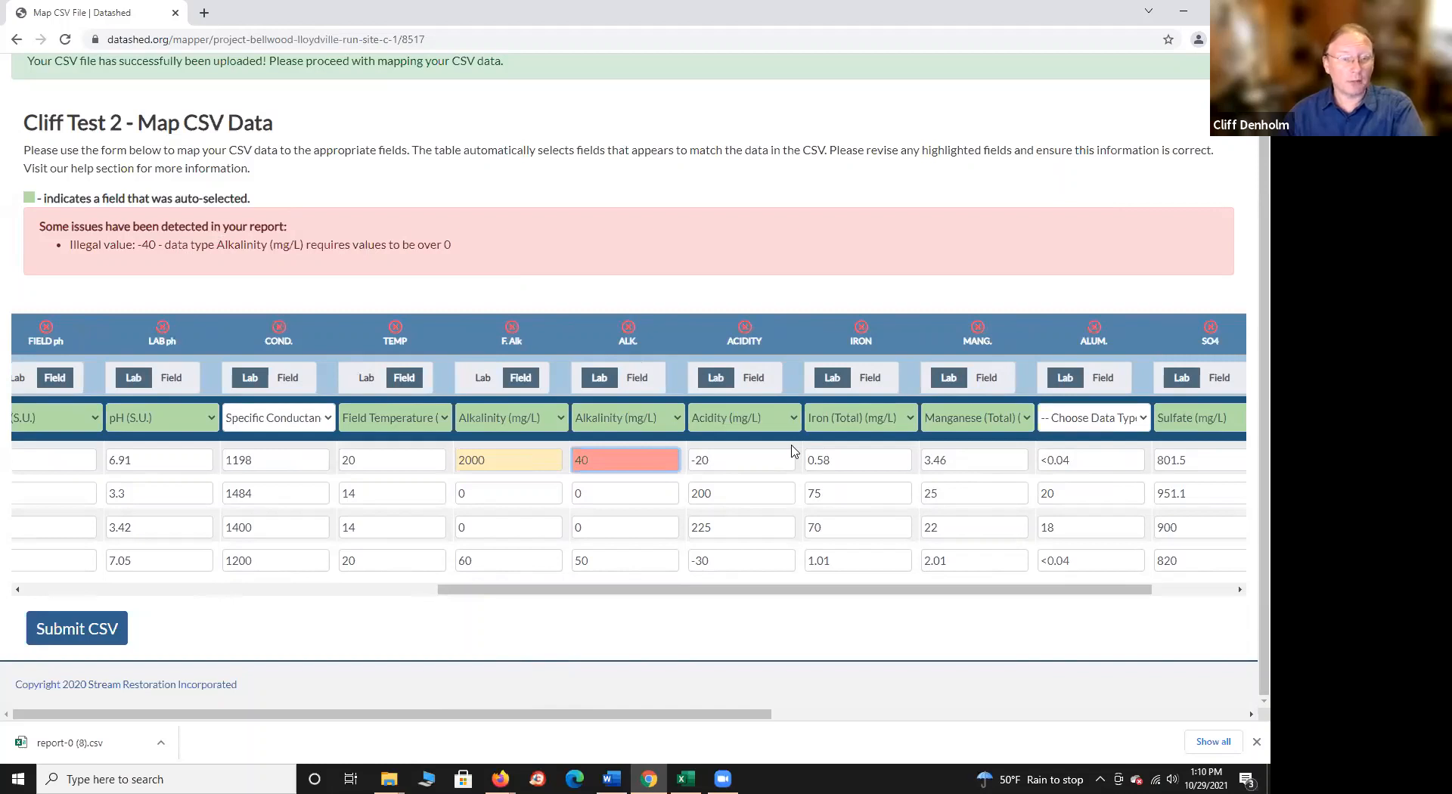
{"action": "left_click_drag", "start_coordinate": [509, 590], "coordinate": [600, 587]}
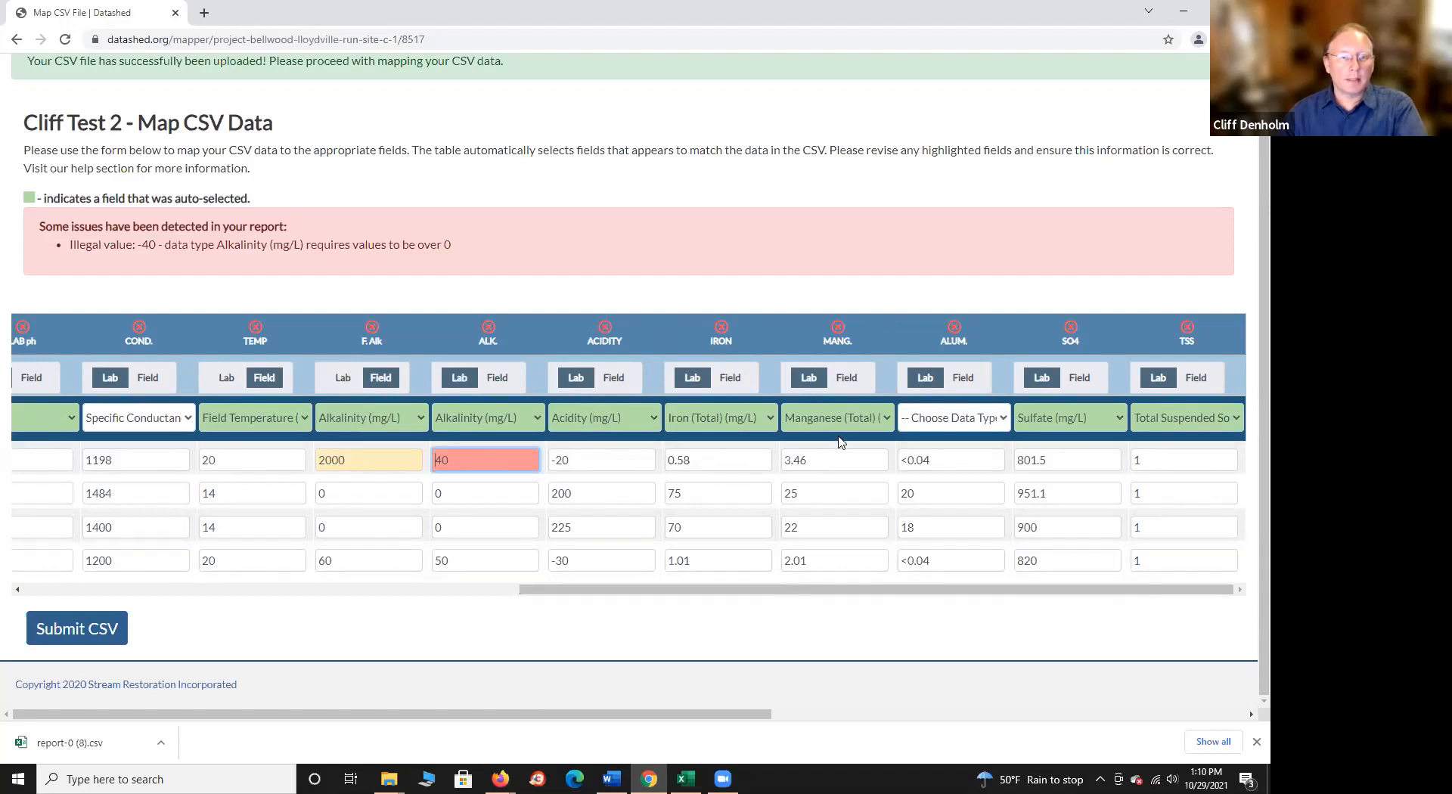
{"action": "left_click", "coordinate": [1001, 418]}
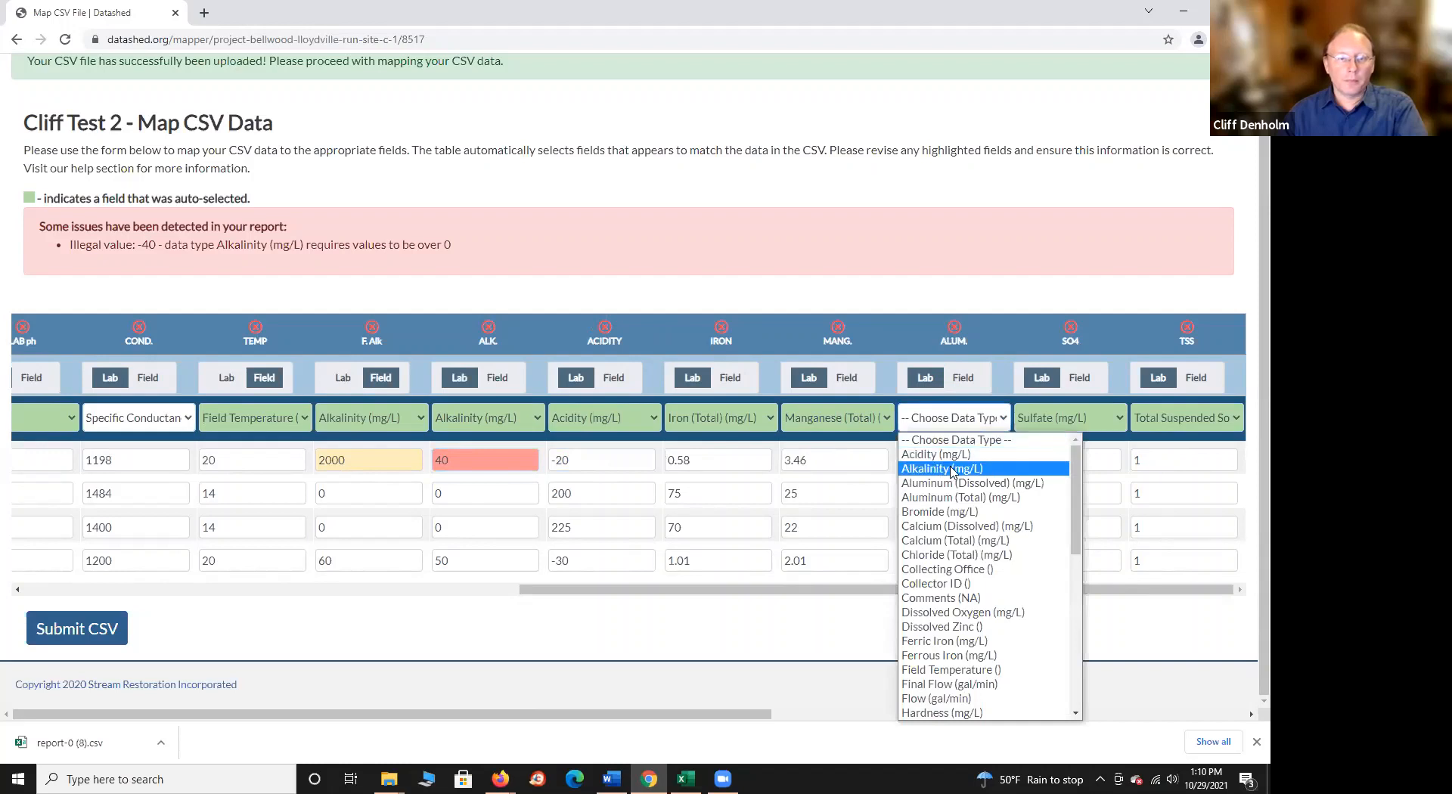
{"action": "left_click", "coordinate": [956, 497]}
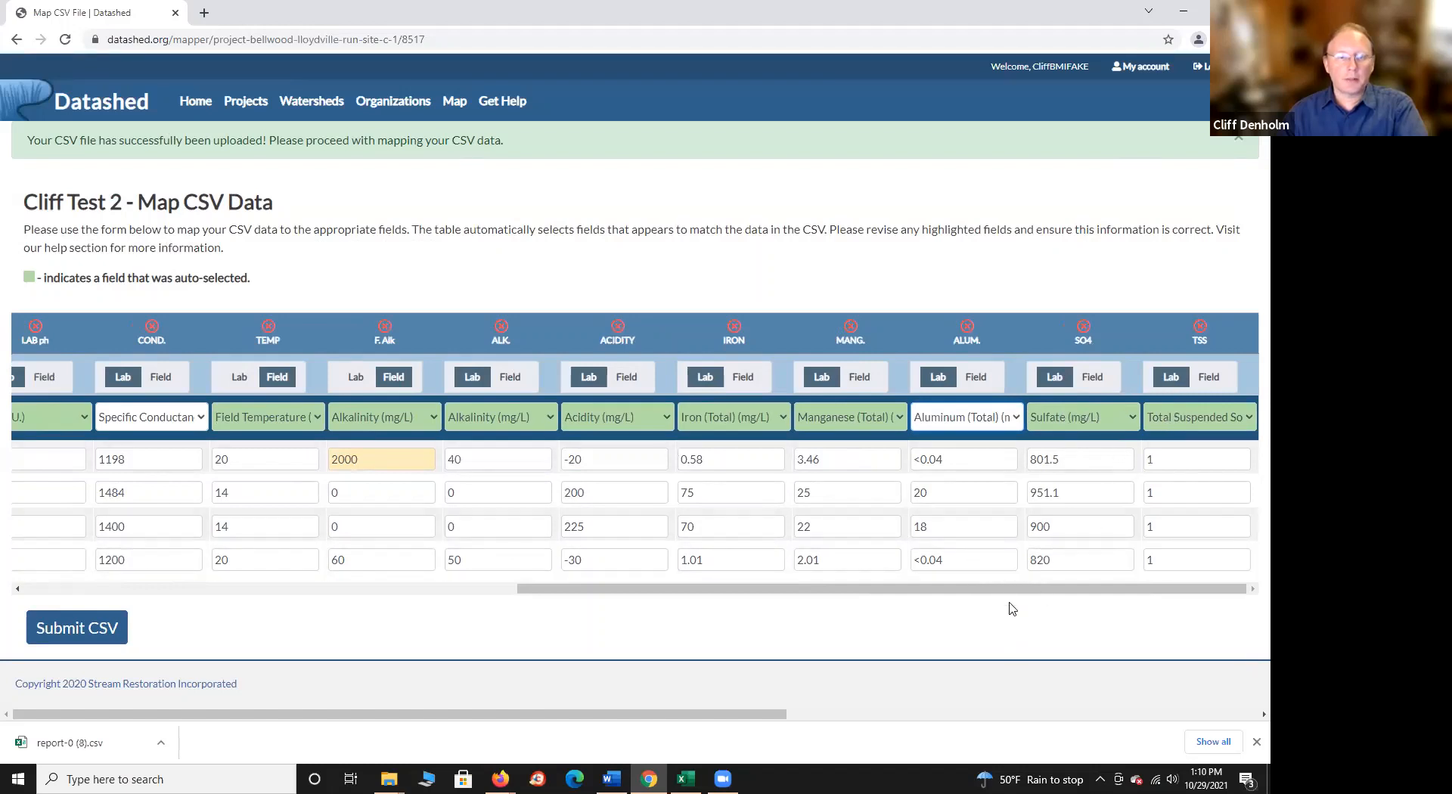
Try to submit the mapped CSV data, cancelling at the flagged-value notice.
{"action": "left_click_drag", "start_coordinate": [991, 590], "coordinate": [292, 623]}
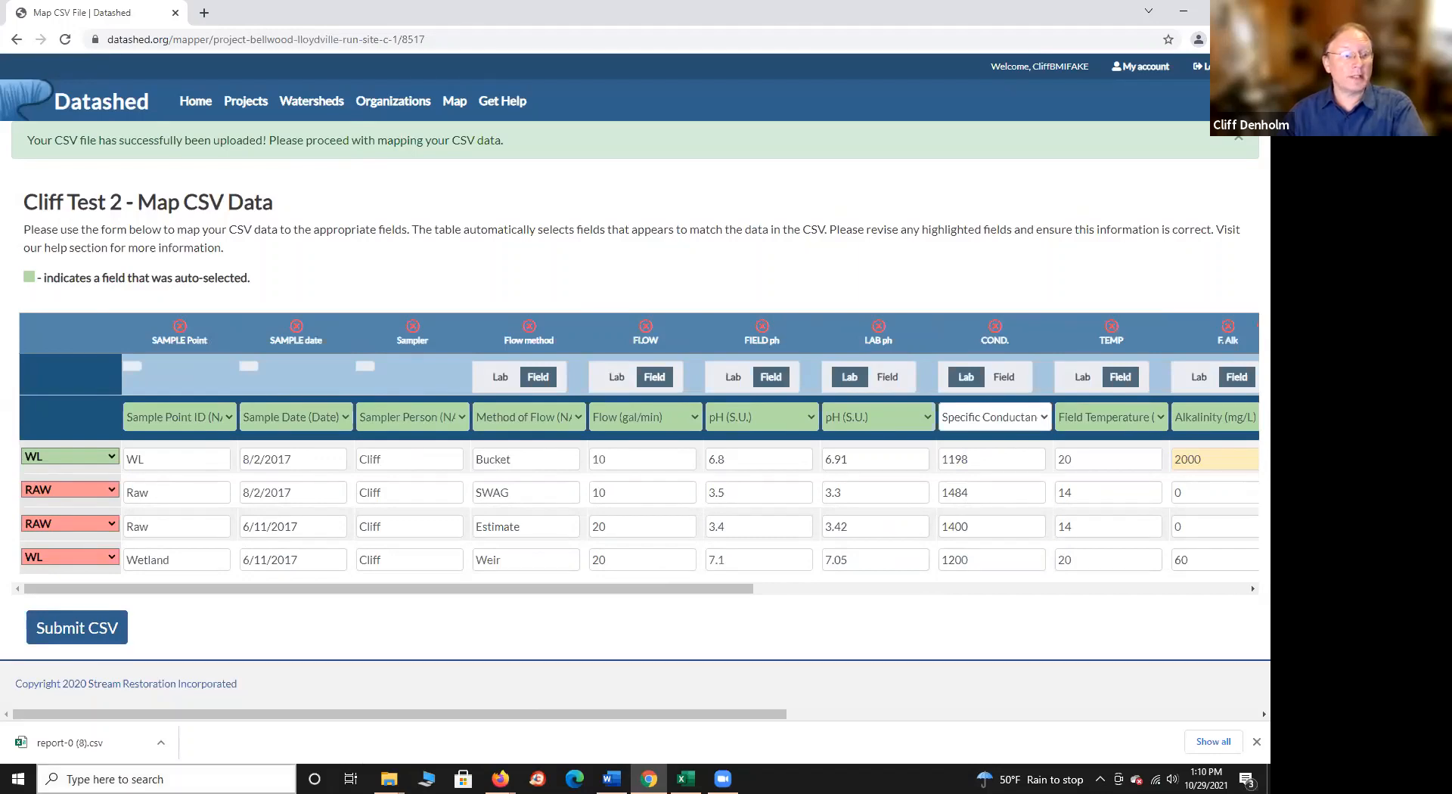
{"action": "left_click", "coordinate": [65, 634]}
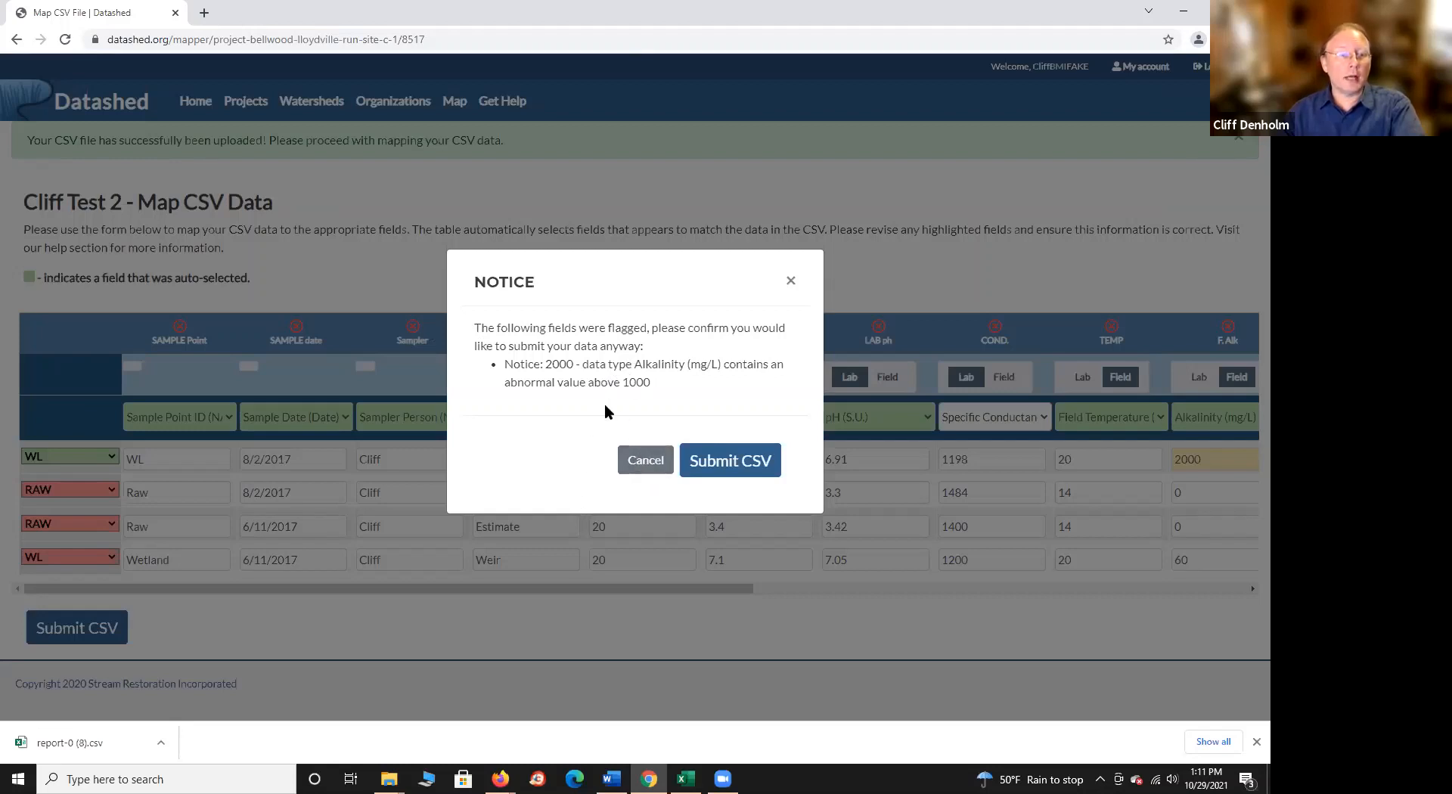
{"action": "left_click", "coordinate": [637, 462]}
Try 200 as the WL row's F. Alk value and restore it to 2000.
{"action": "left_click_drag", "start_coordinate": [563, 589], "coordinate": [694, 590]}
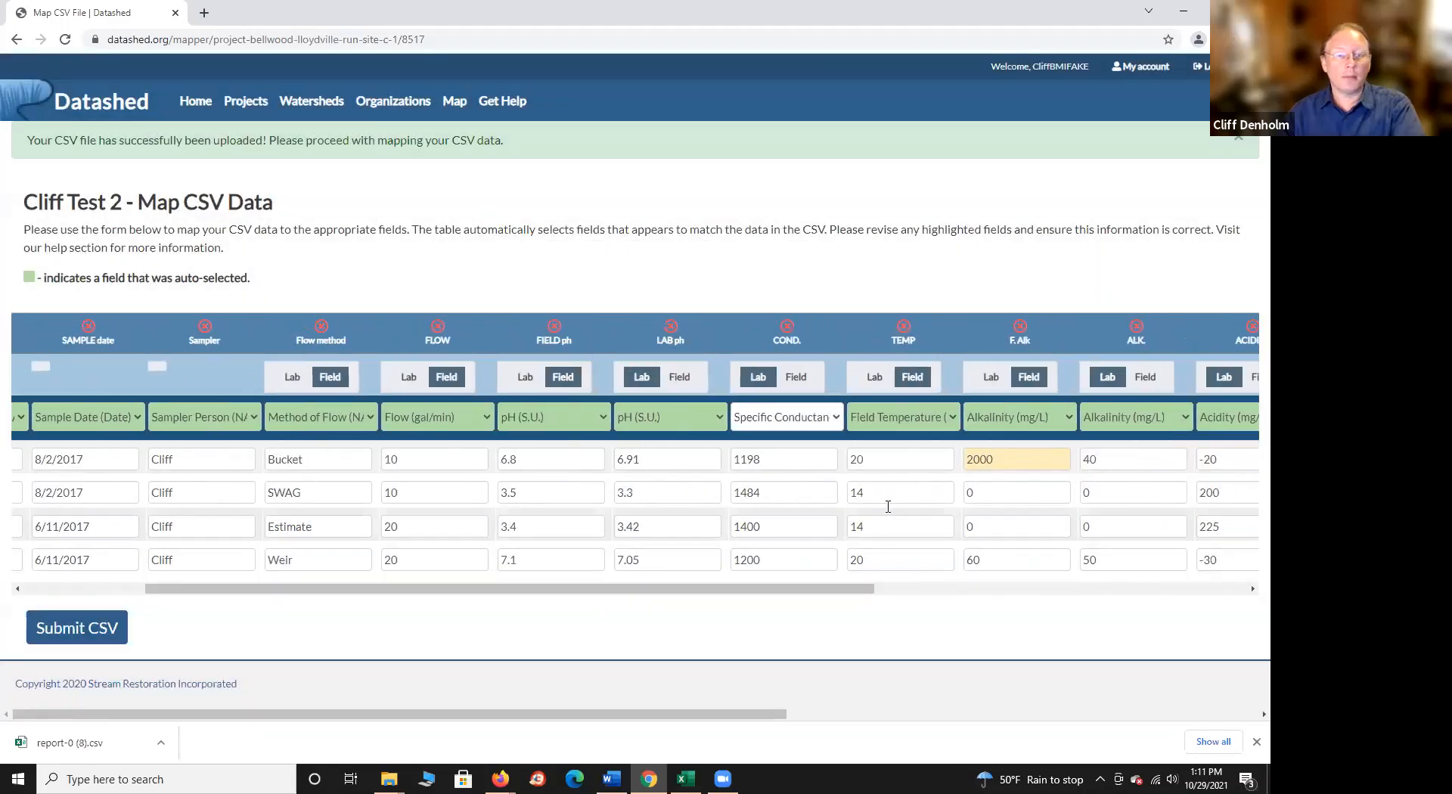
{"action": "left_click", "coordinate": [993, 459]}
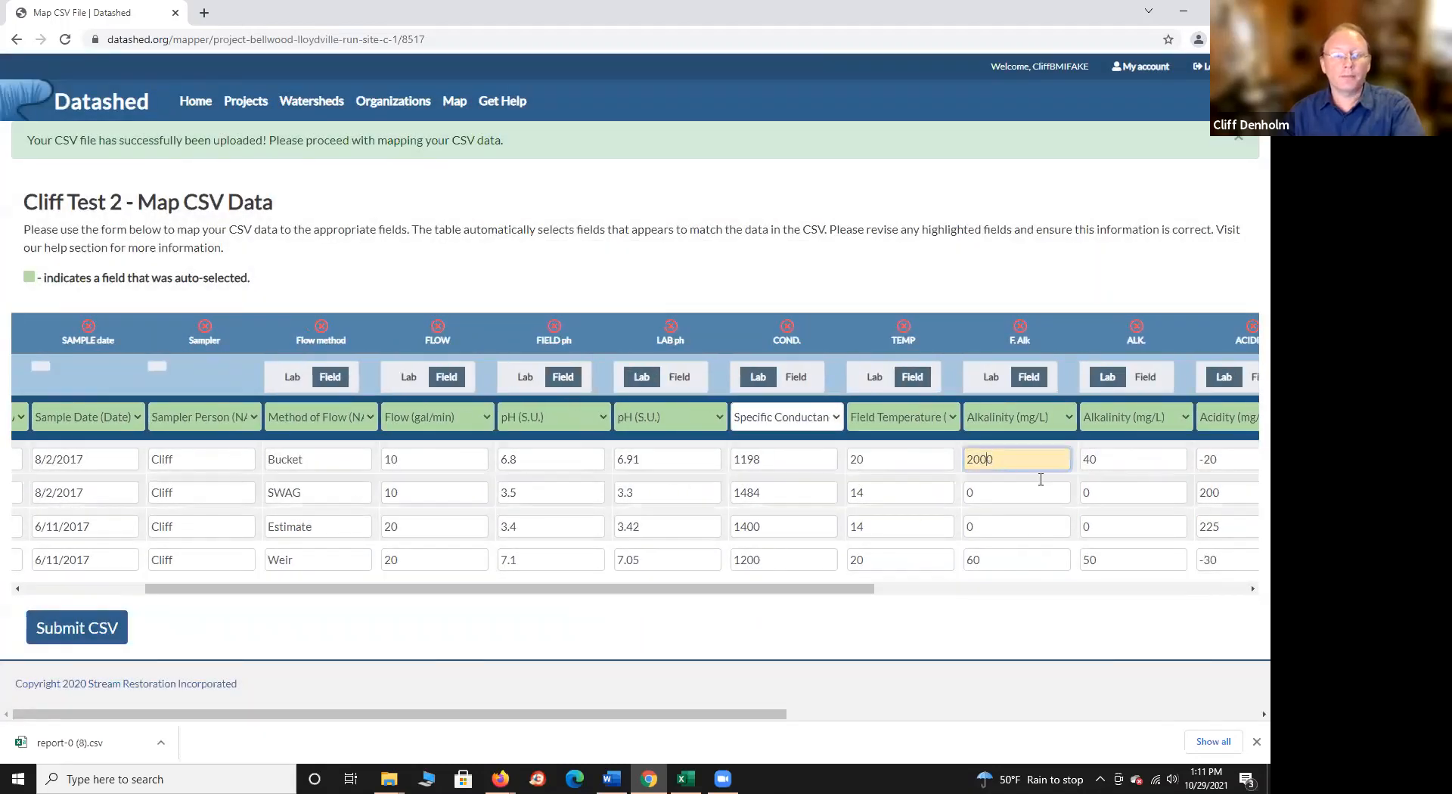
{"action": "key", "text": "Delete"}
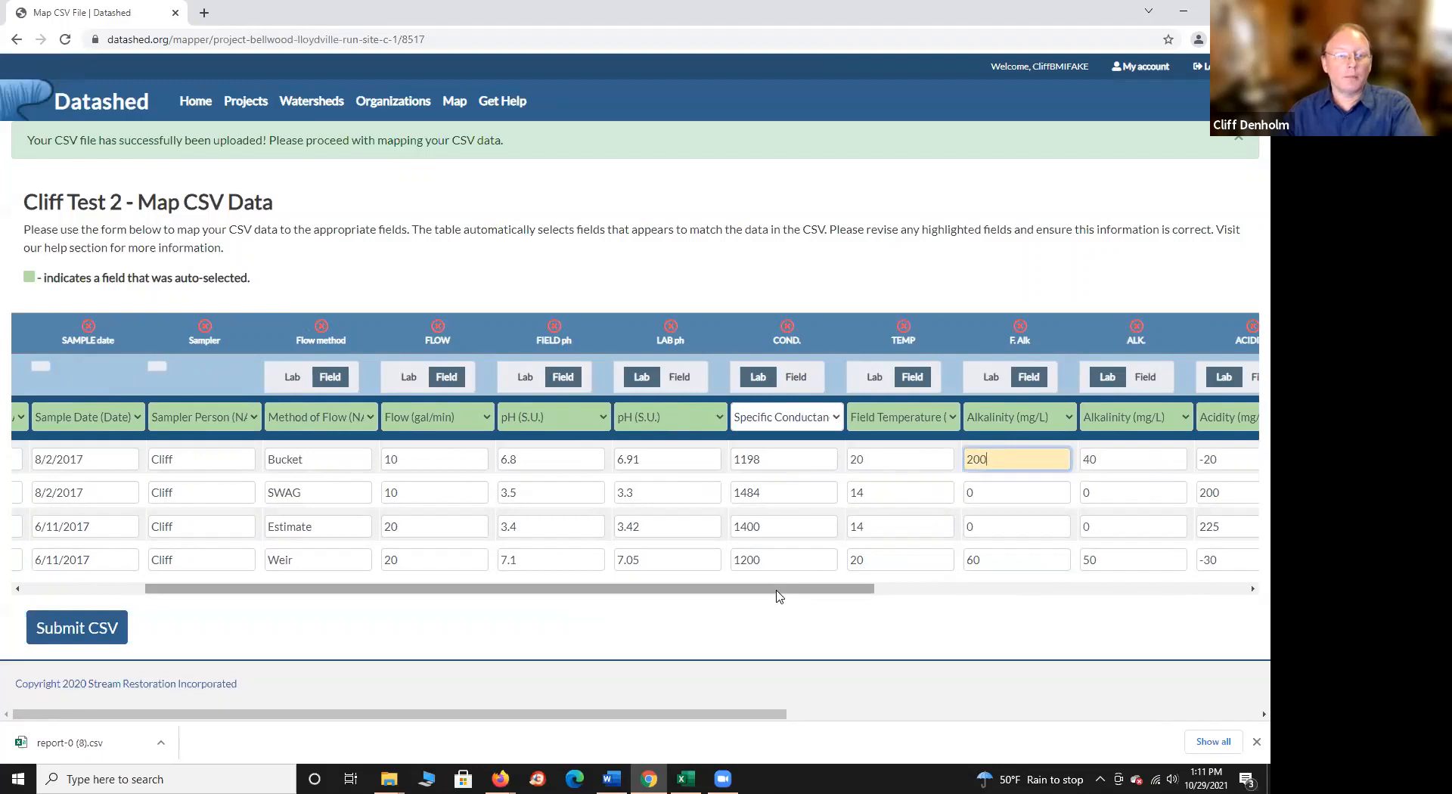
{"action": "left_click_drag", "start_coordinate": [779, 596], "coordinate": [830, 590]}
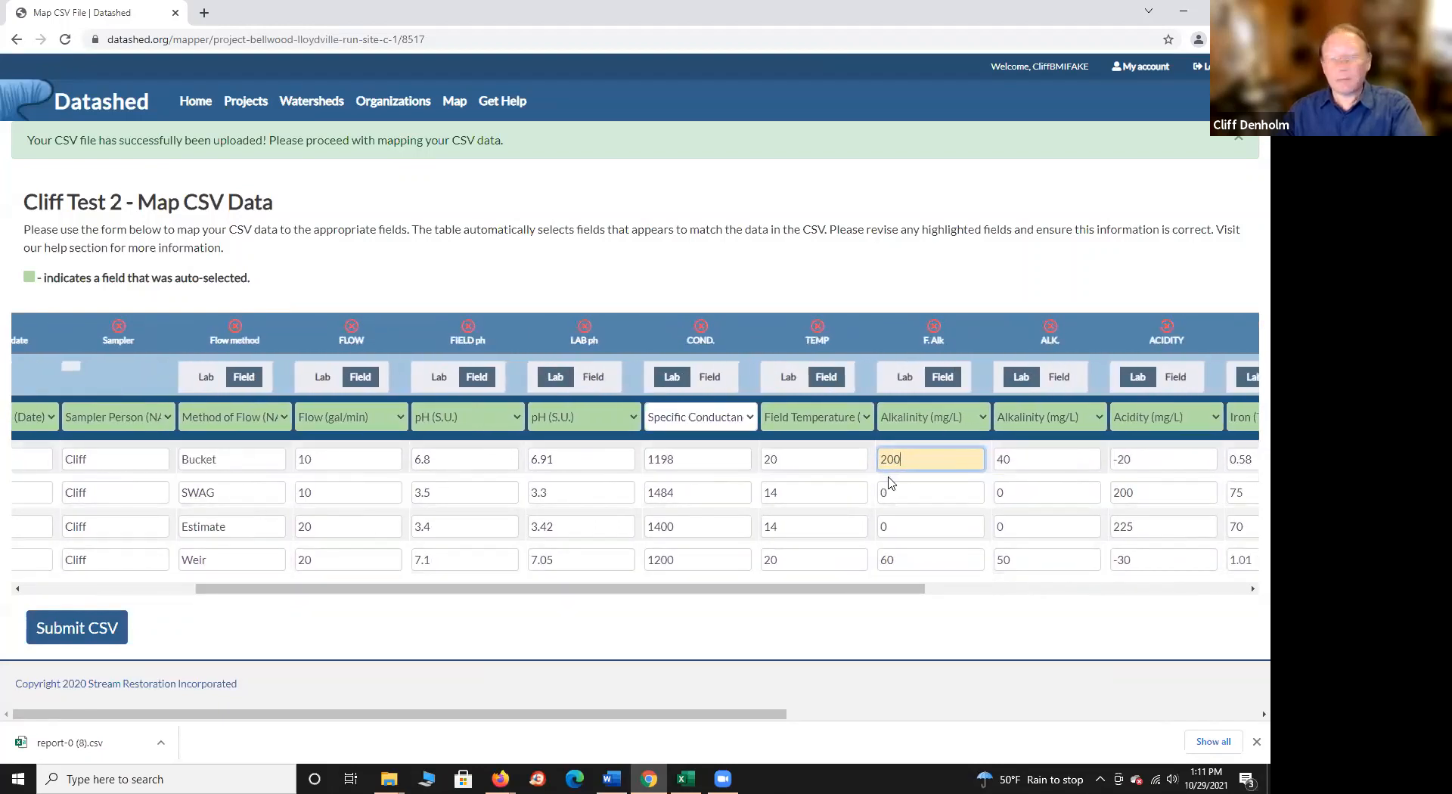
{"action": "type", "text": "0"}
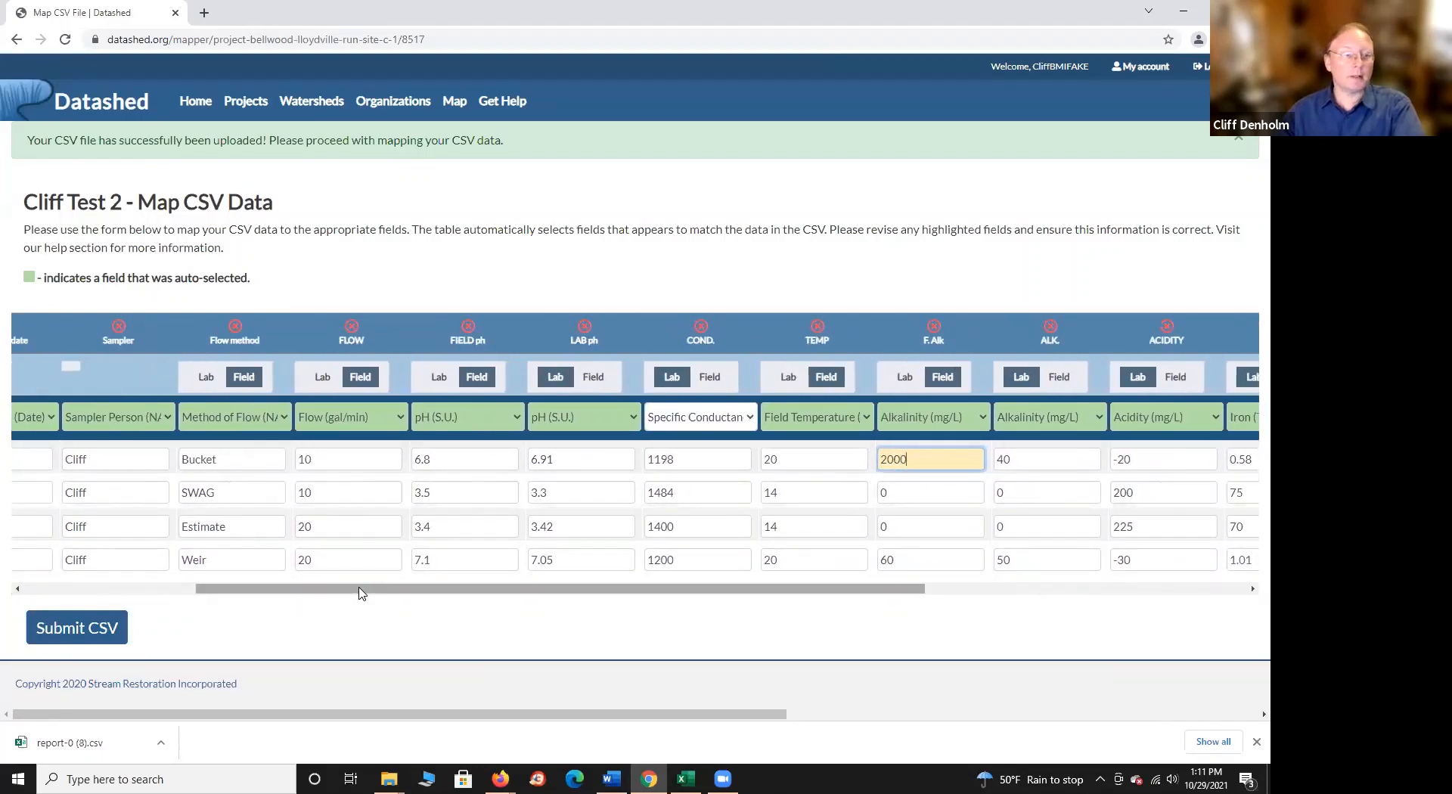
Submit the mapped CSV data and confirm the submission despite the flagged alkalinity value.
{"action": "left_click_drag", "start_coordinate": [360, 593], "coordinate": [224, 600]}
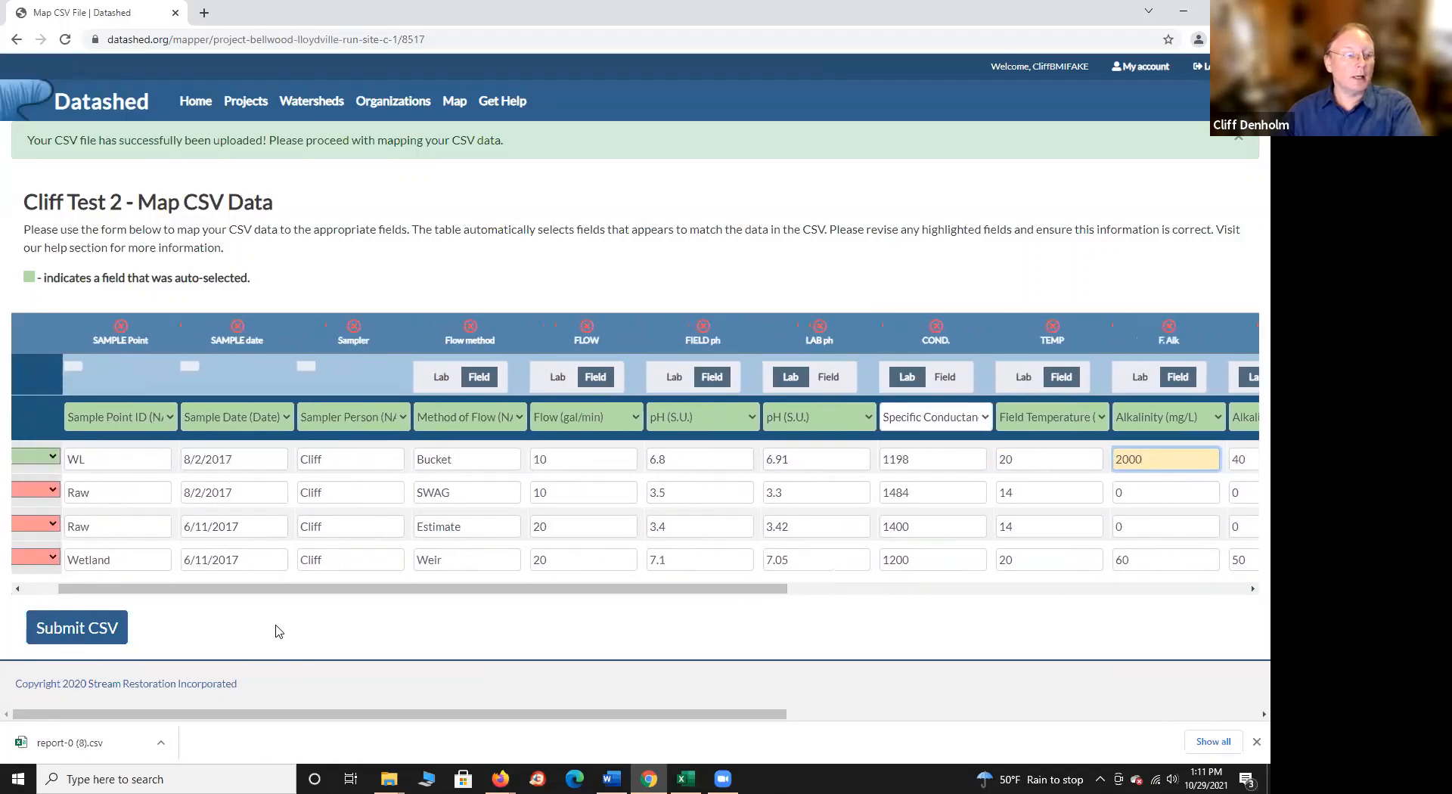
{"action": "left_click", "coordinate": [80, 629]}
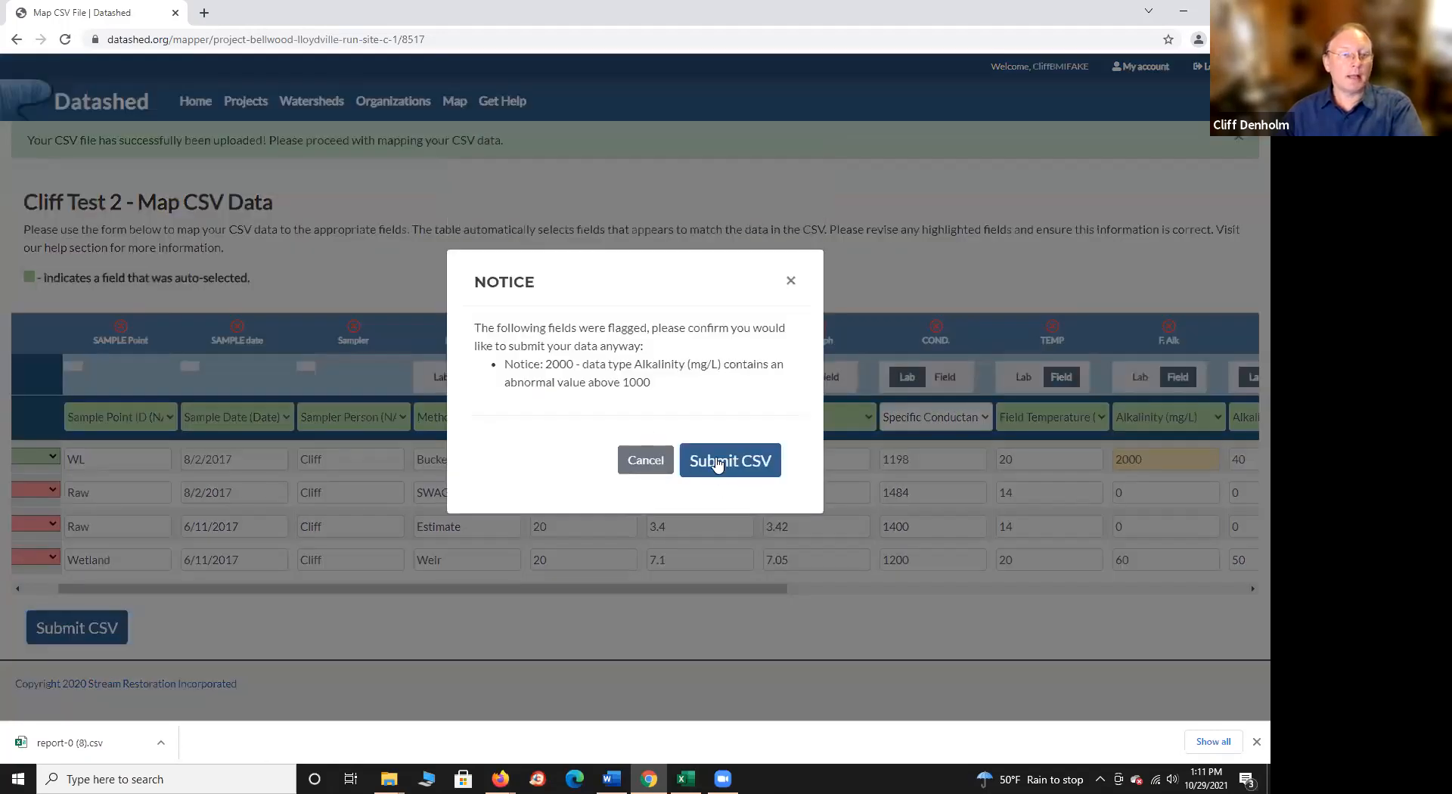
{"action": "left_click", "coordinate": [717, 464]}
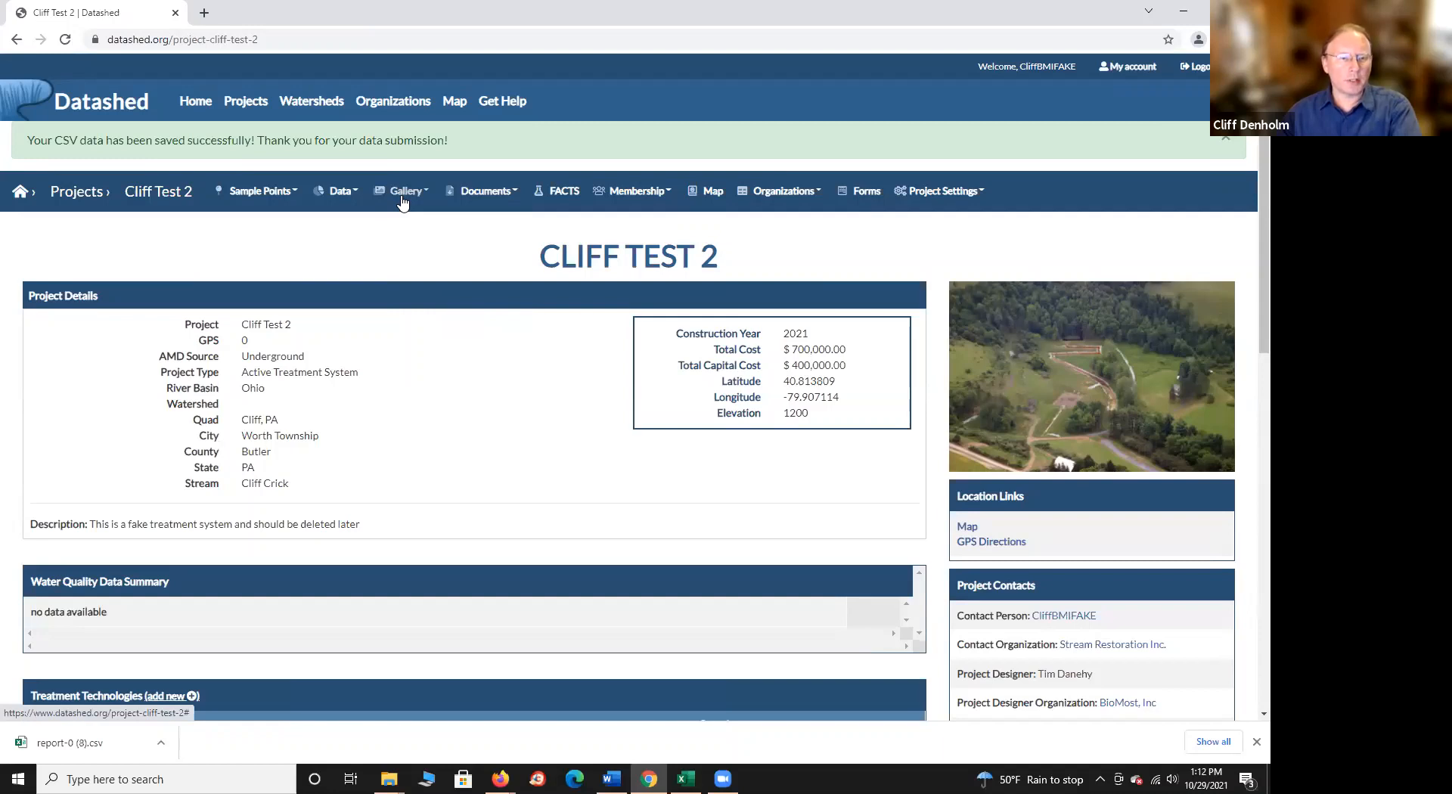
Switch to the Firefox window showing the Datashed homepage and open its list of projects.
{"action": "mouse_move", "coordinate": [501, 779]}
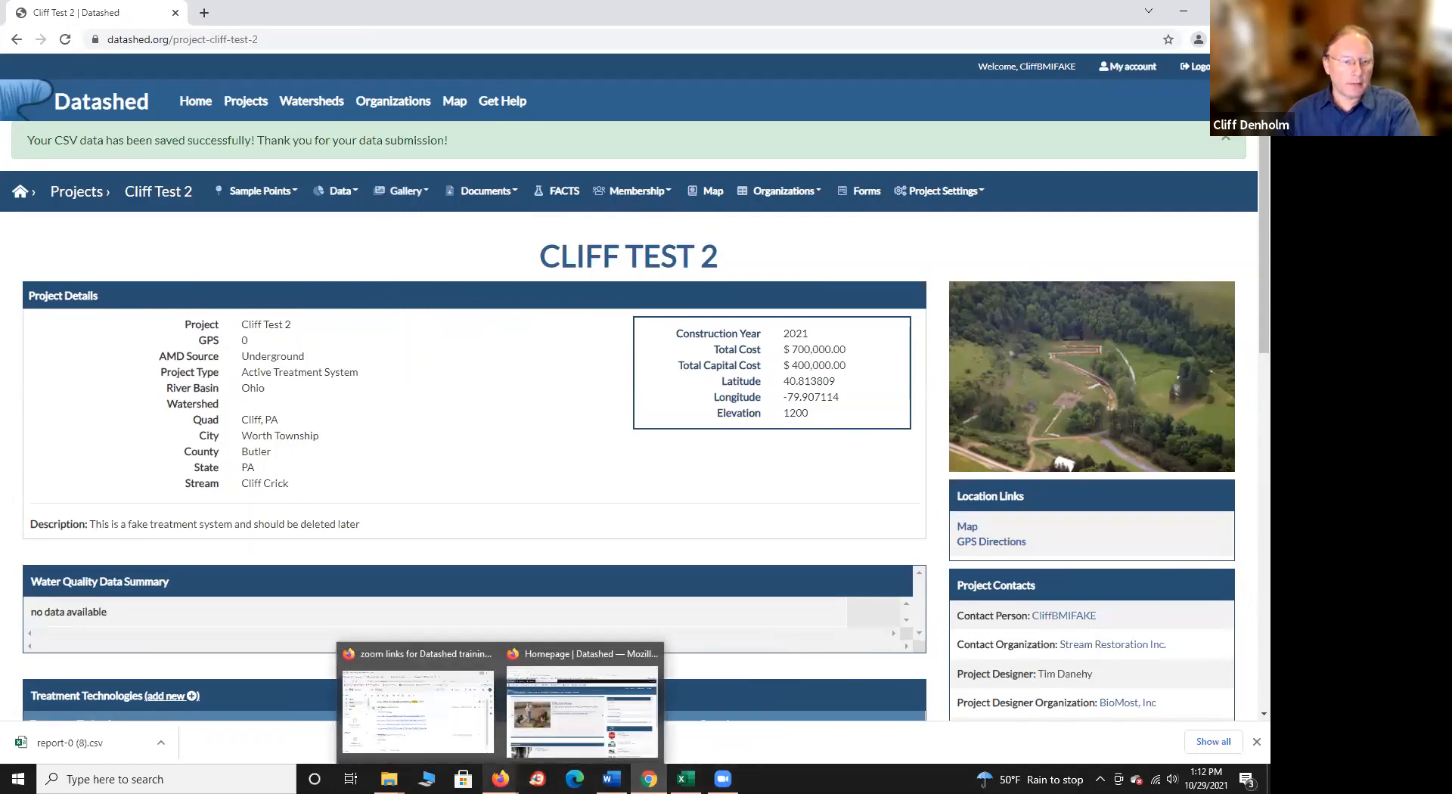
{"action": "left_click", "coordinate": [554, 740]}
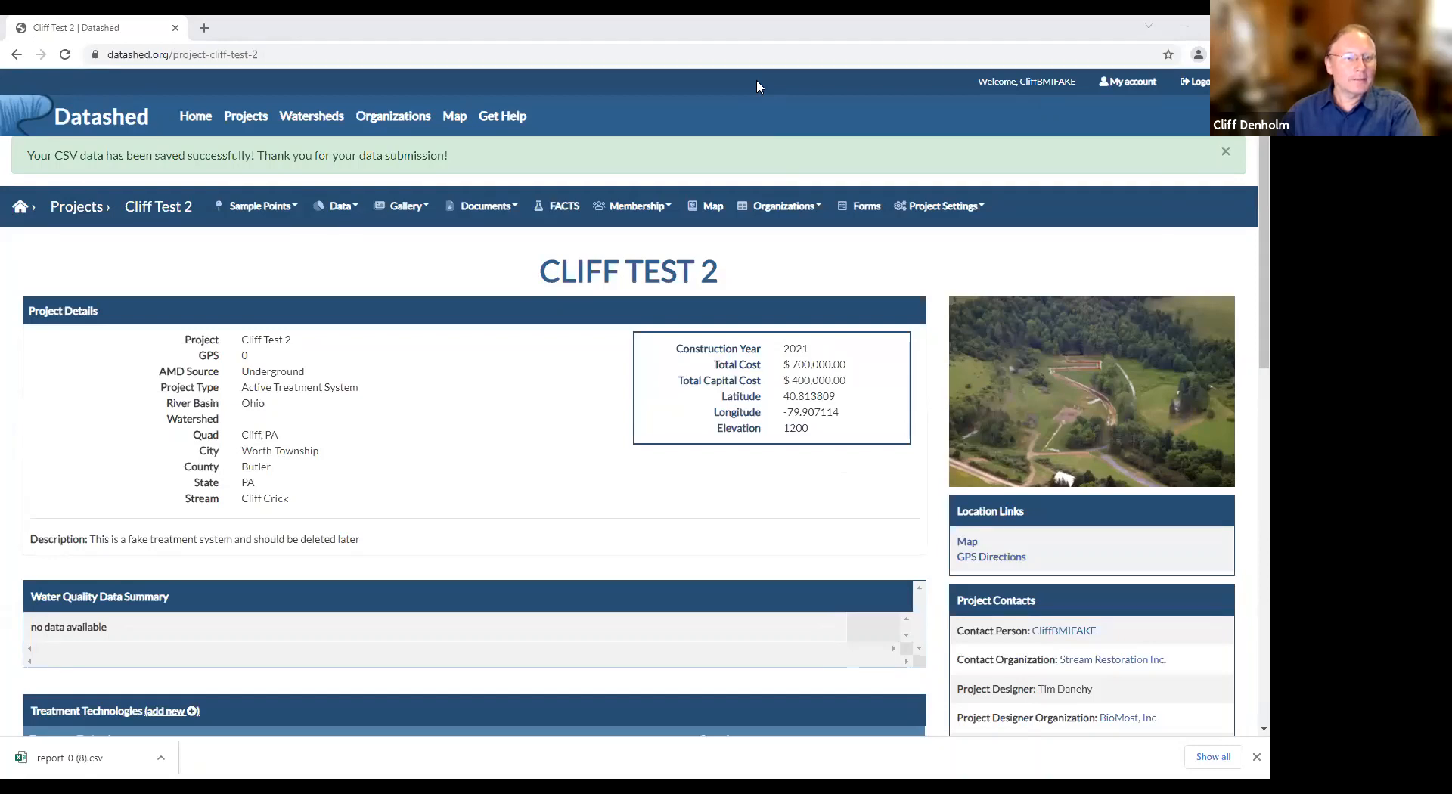
{"action": "key", "text": "alt+Tab"}
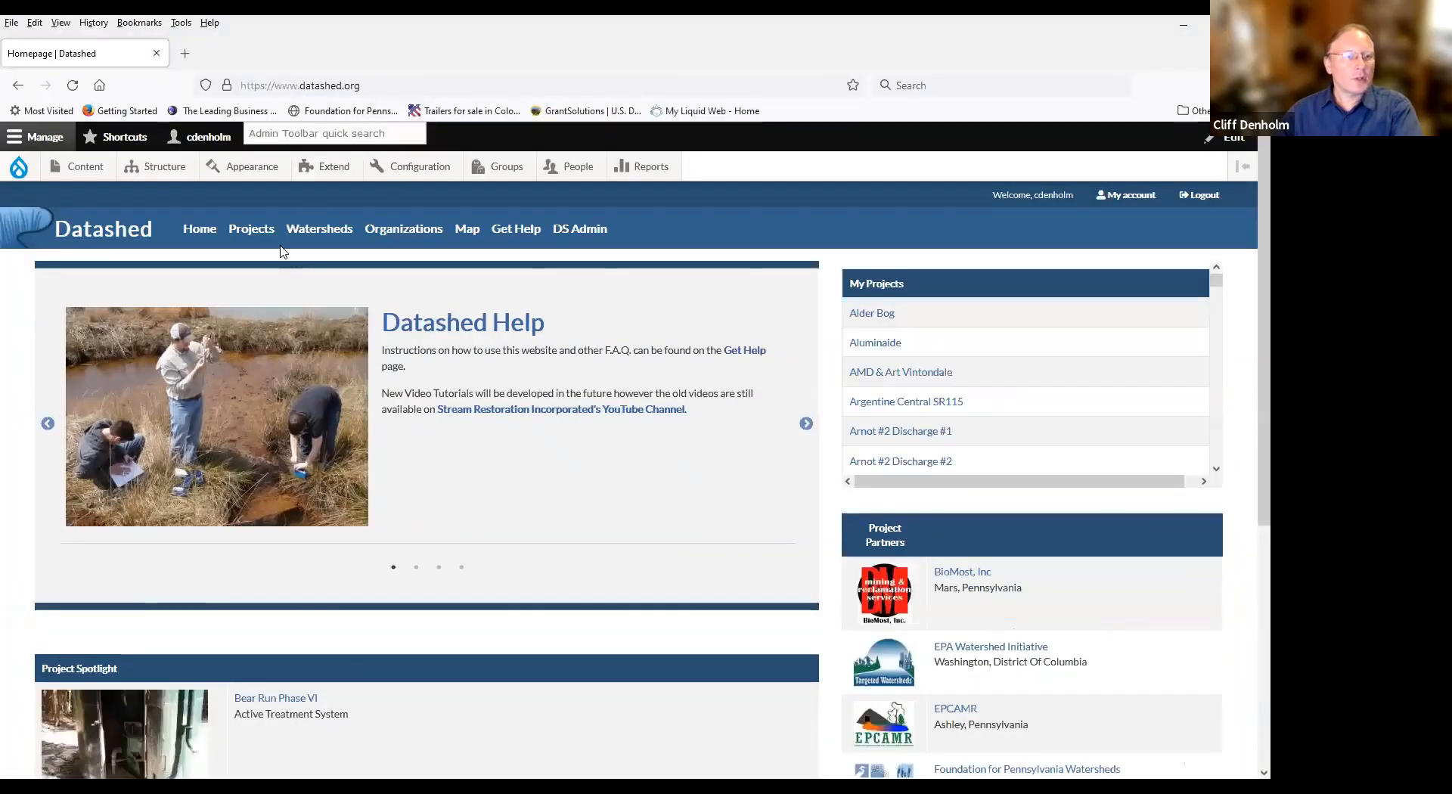
{"action": "left_click", "coordinate": [262, 236]}
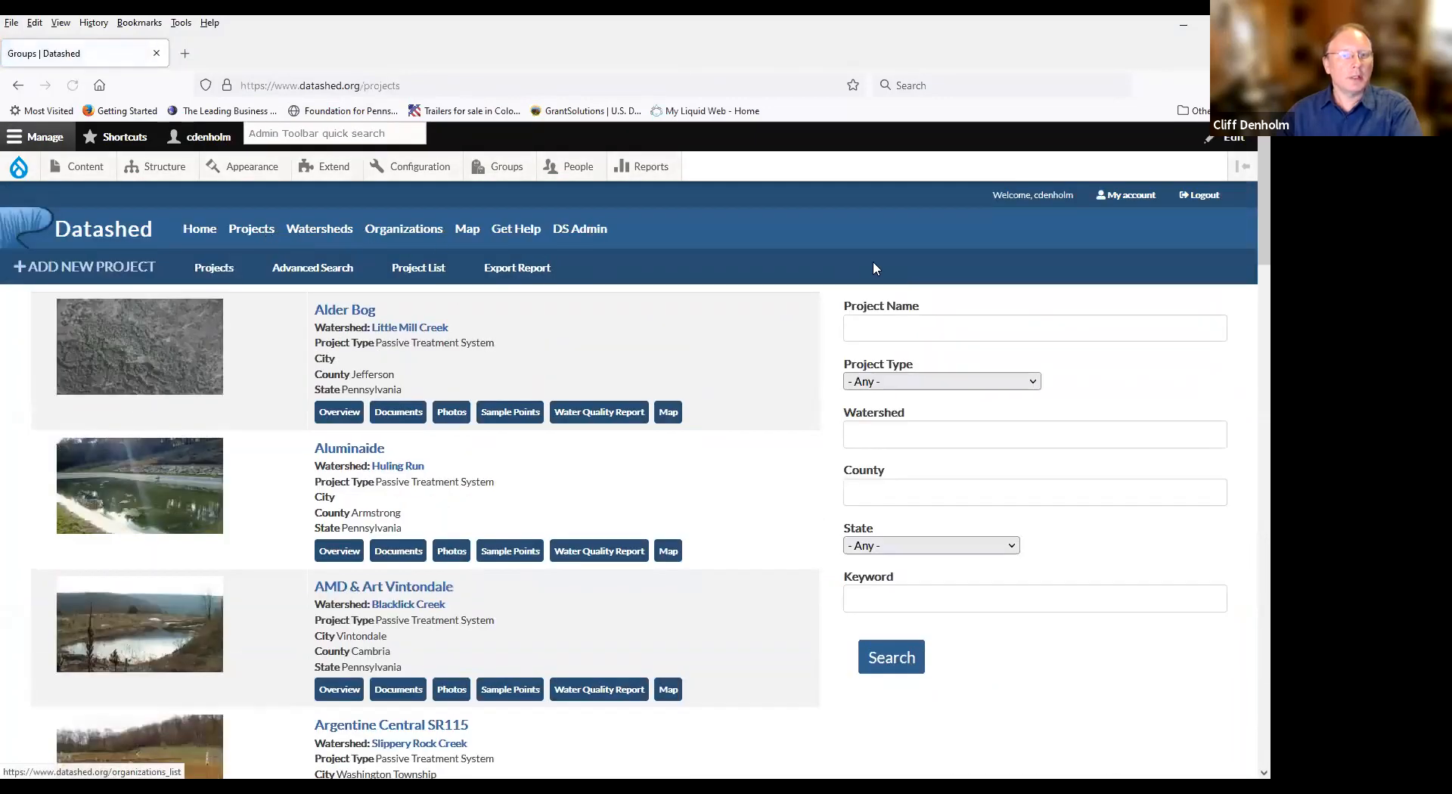
Search the project list for "Cliff" and open the Cliff Test 2 project.
{"action": "left_click", "coordinate": [883, 321]}
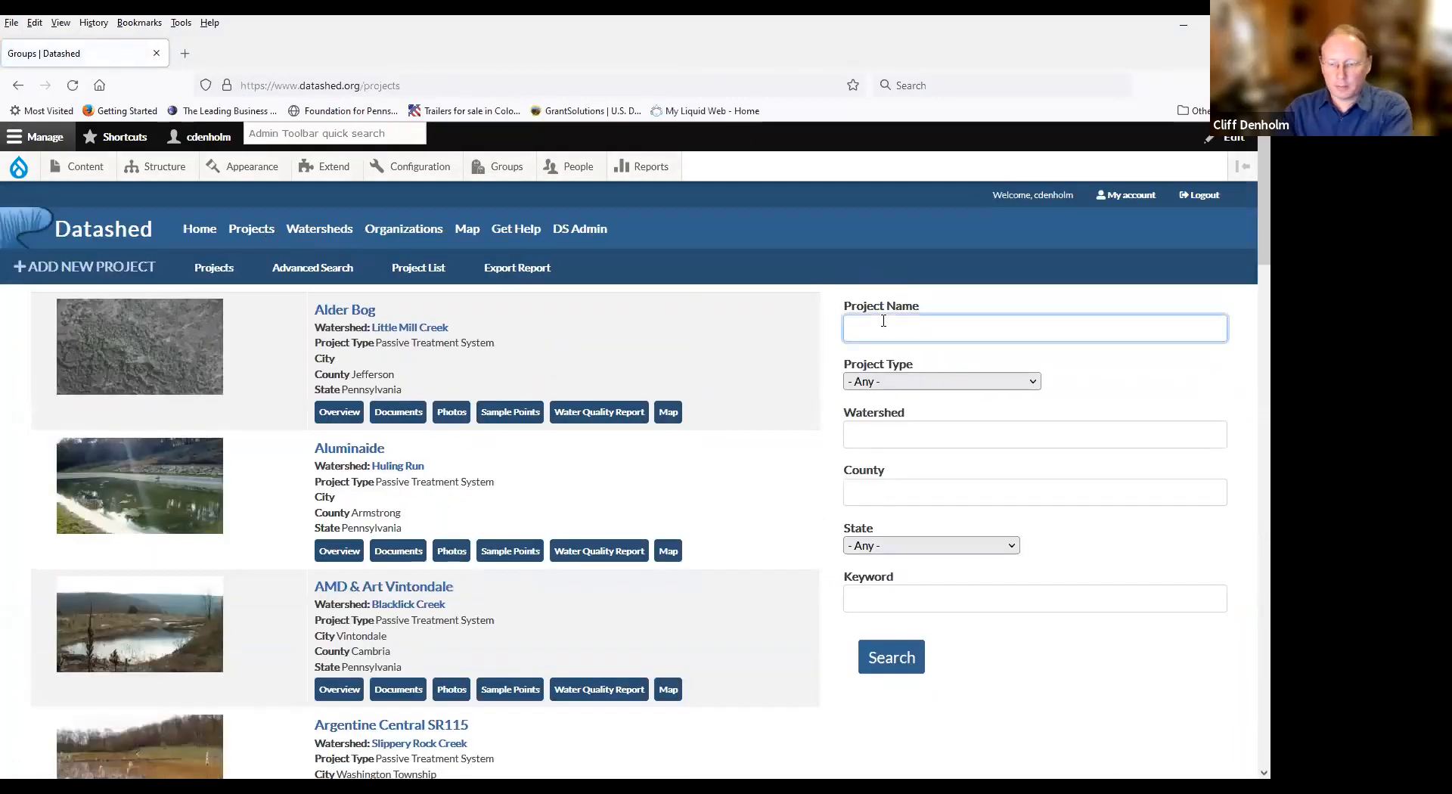
{"action": "type", "text": "Cliff"}
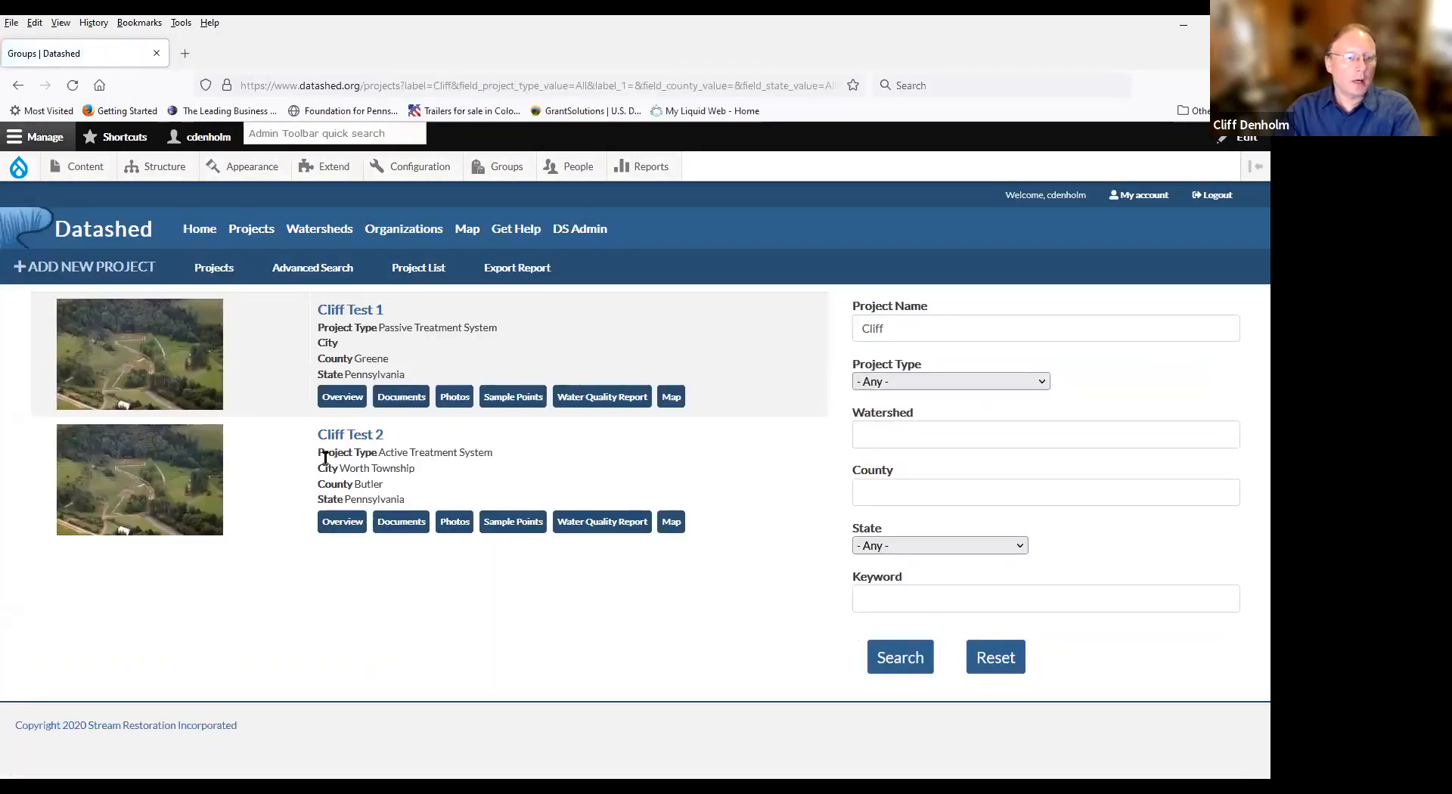
{"action": "left_click", "coordinate": [340, 438]}
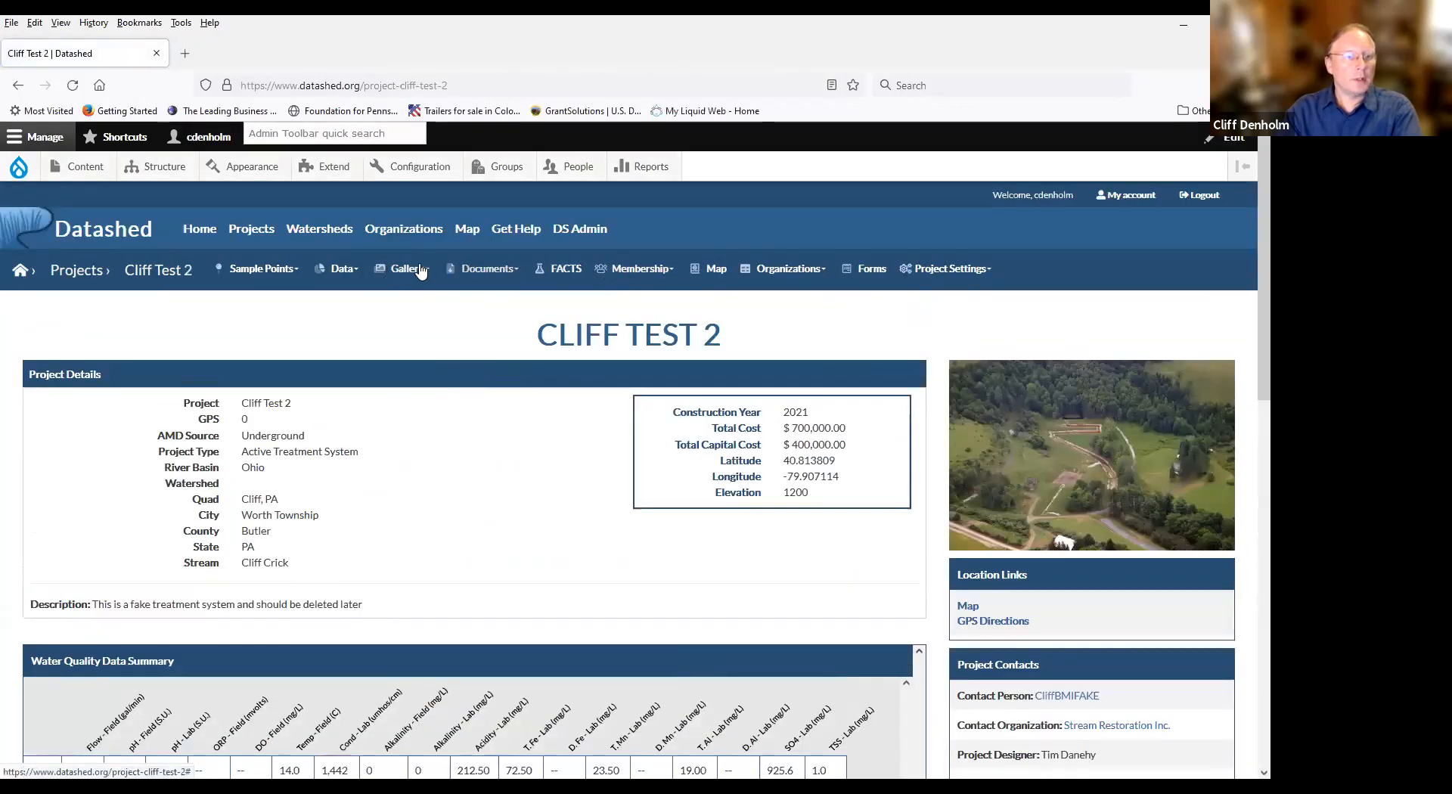
Open Cliff Test 2's water quality report and bring the RAW sample point table into view.
{"action": "left_click", "coordinate": [344, 269]}
{"action": "left_click", "coordinate": [359, 333]}
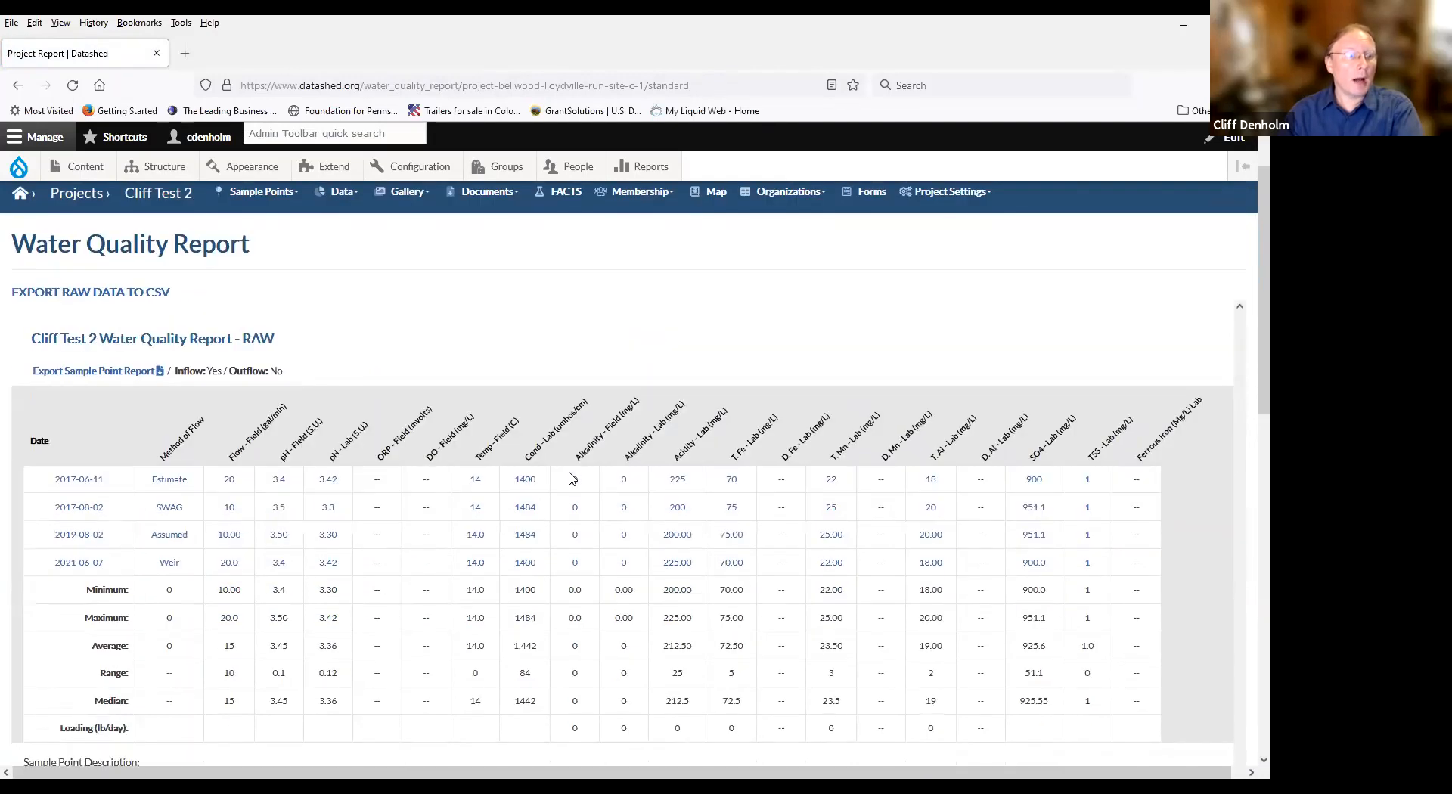
{"action": "scroll", "coordinate": [573, 484], "scroll_direction": "down", "scroll_amount": 2}
{"action": "scroll", "coordinate": [555, 583], "scroll_direction": "down", "scroll_amount": 2}
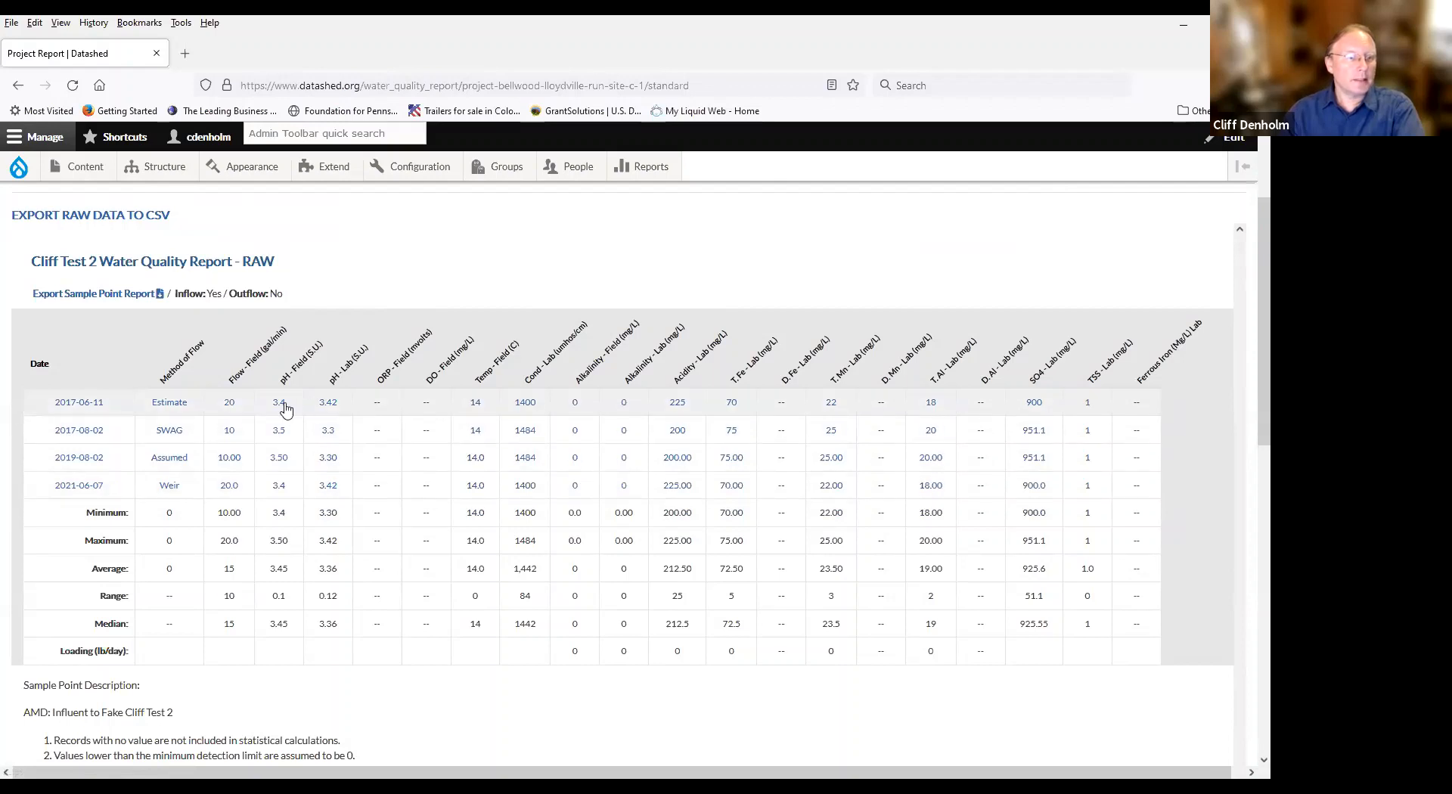
Set the flow data value of the RAW sample dated 2017-06-11 to 200 and save the record.
{"action": "left_click", "coordinate": [233, 424]}
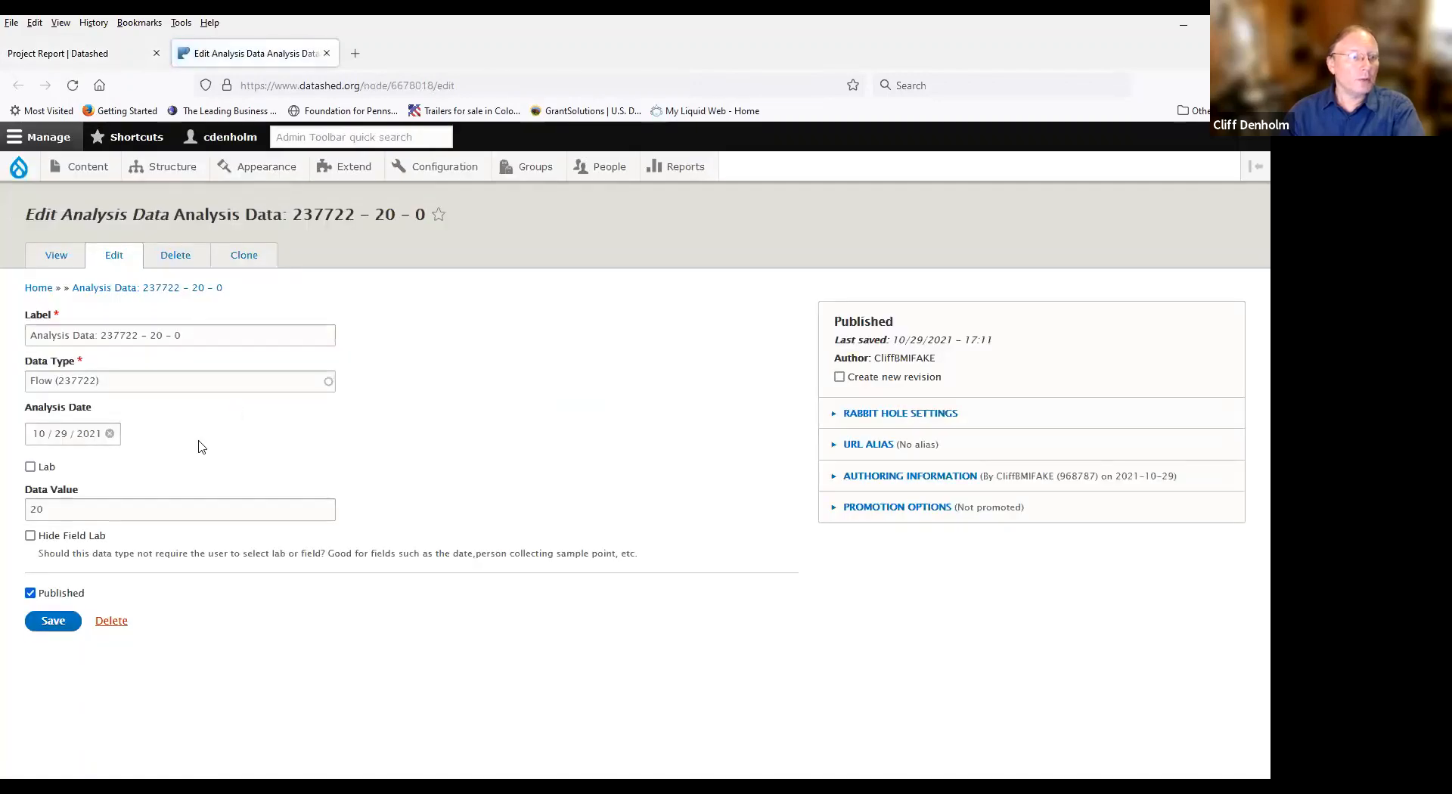
{"action": "left_click", "coordinate": [56, 508]}
{"action": "type", "text": "0"}
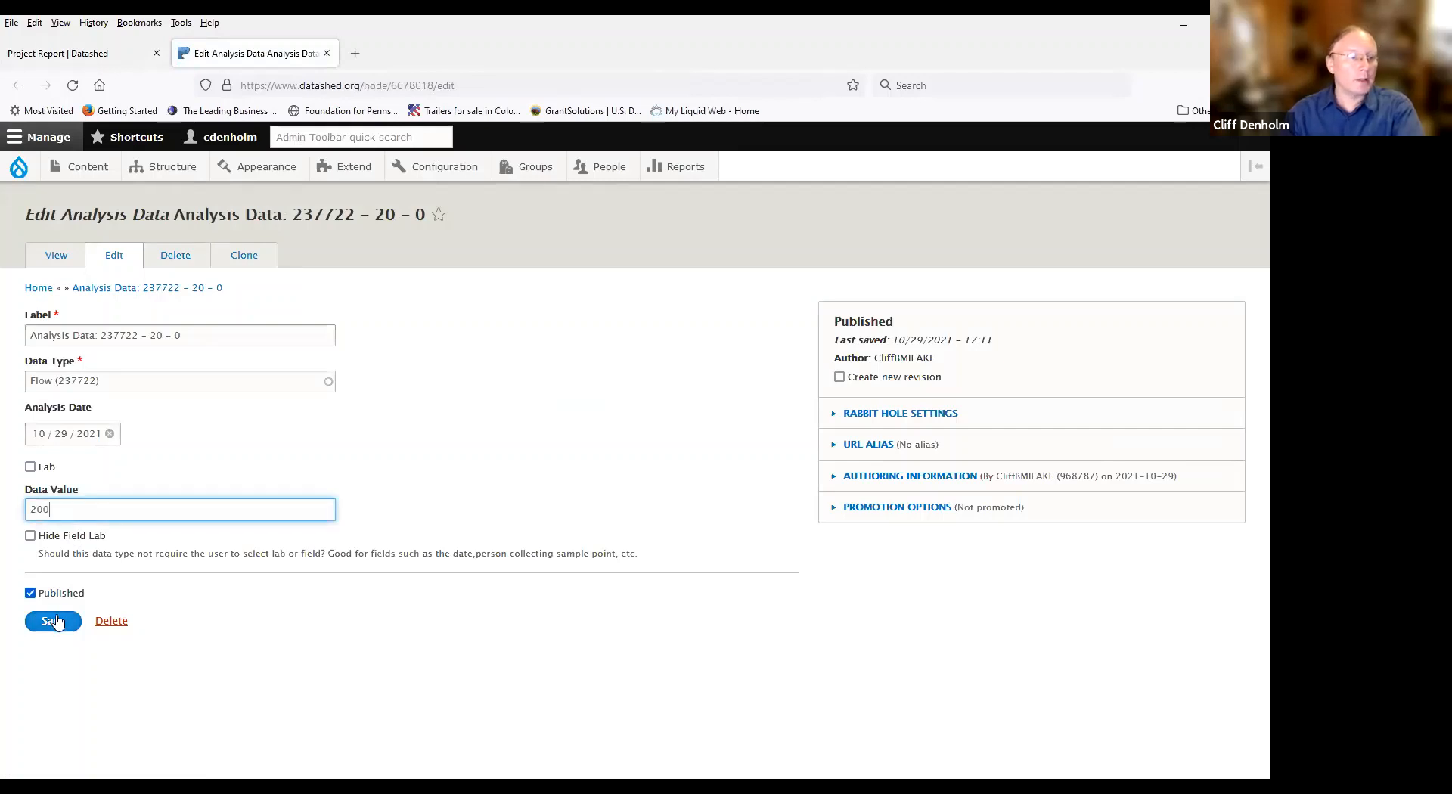
{"action": "left_click", "coordinate": [53, 620]}
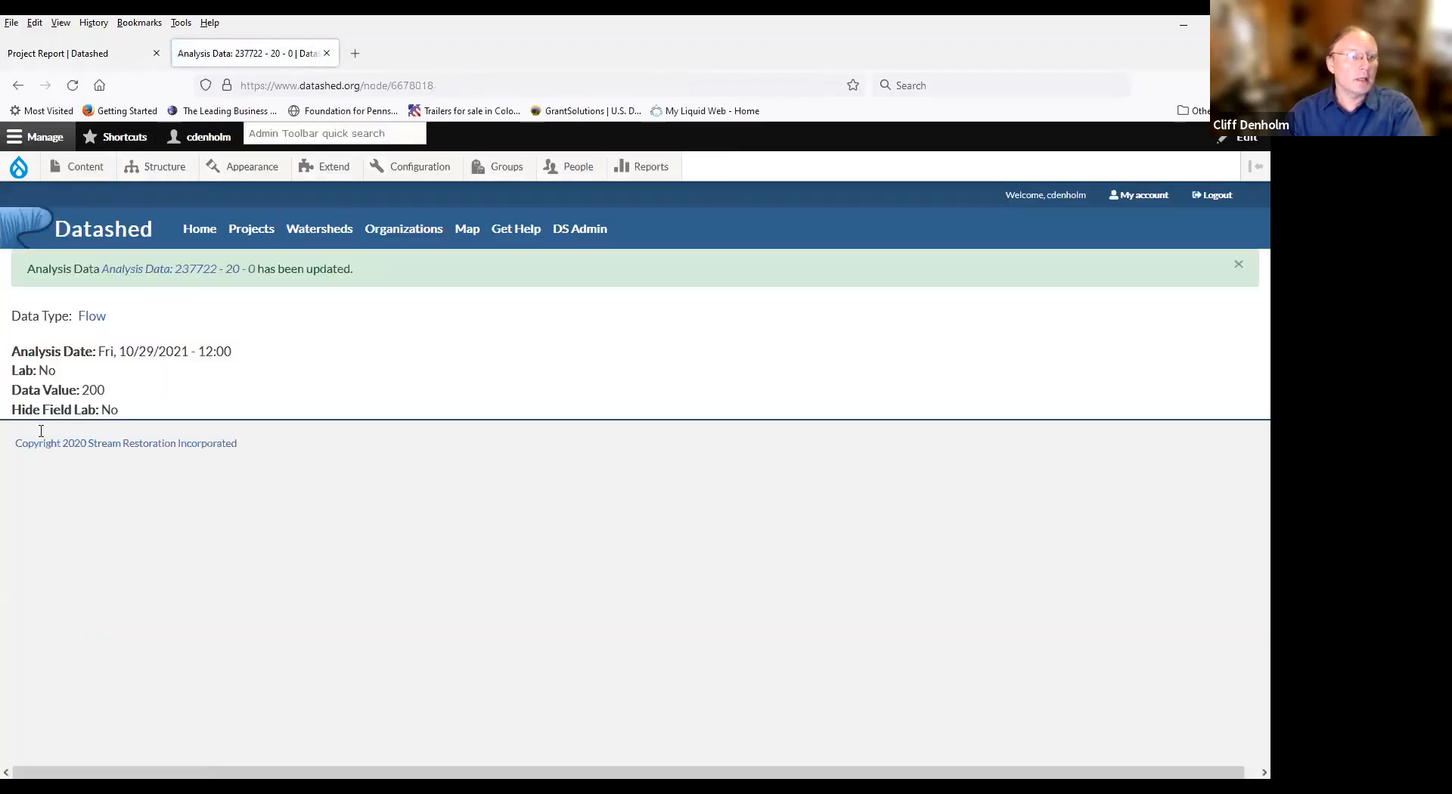
Return to the Cliff Test 2 water quality report and reload it to refresh the RAW data.
{"action": "left_click", "coordinate": [18, 86]}
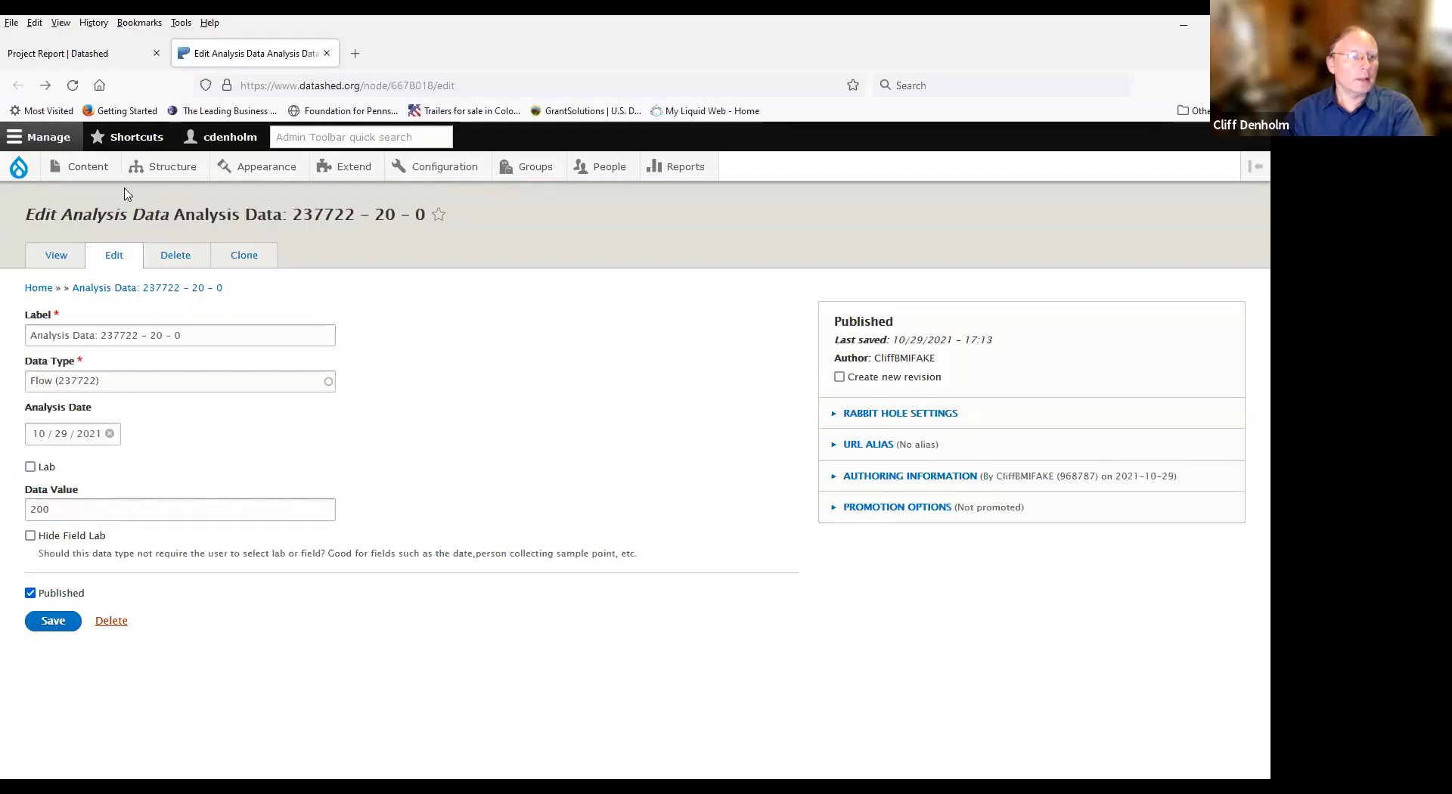
{"action": "left_click", "coordinate": [53, 54]}
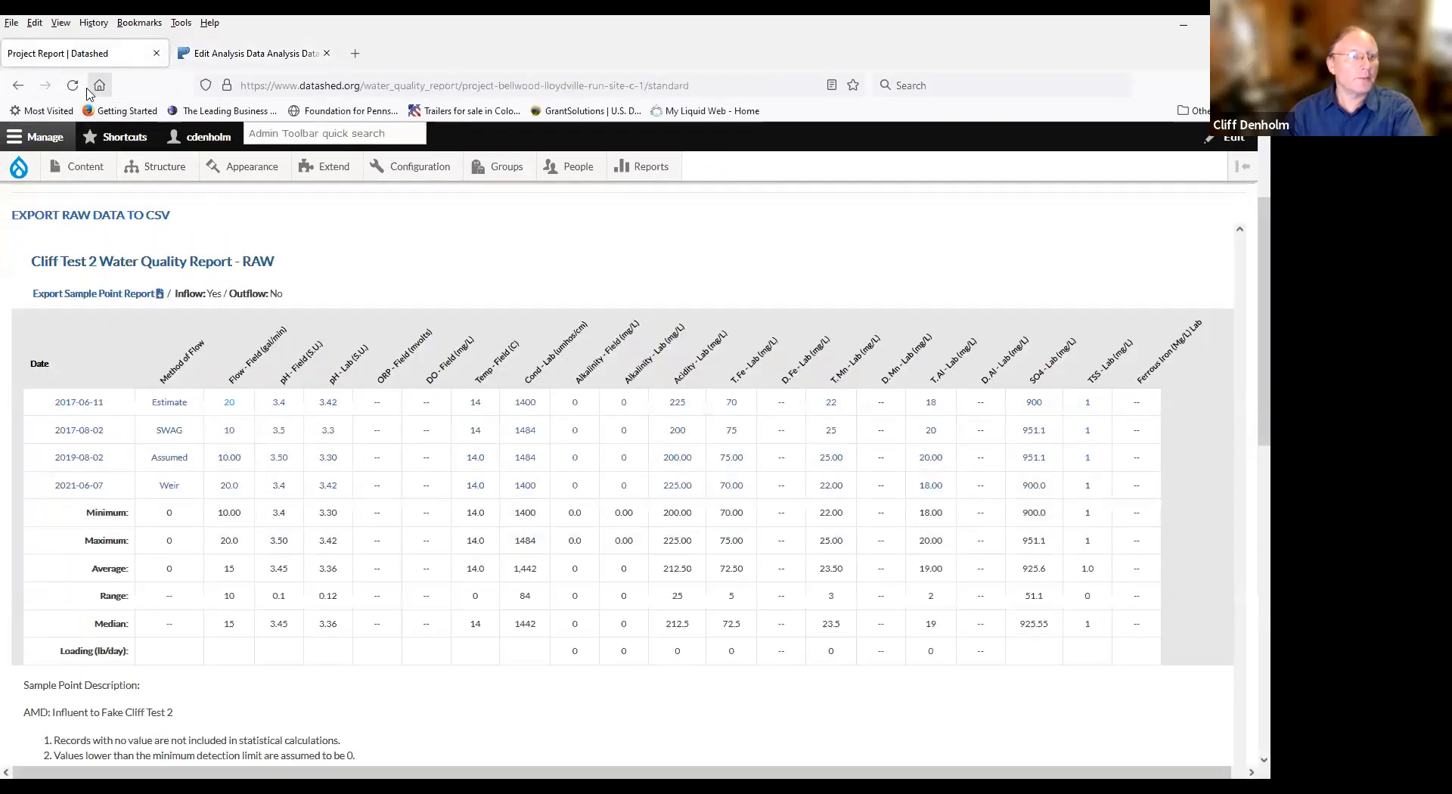
{"action": "left_click", "coordinate": [73, 85]}
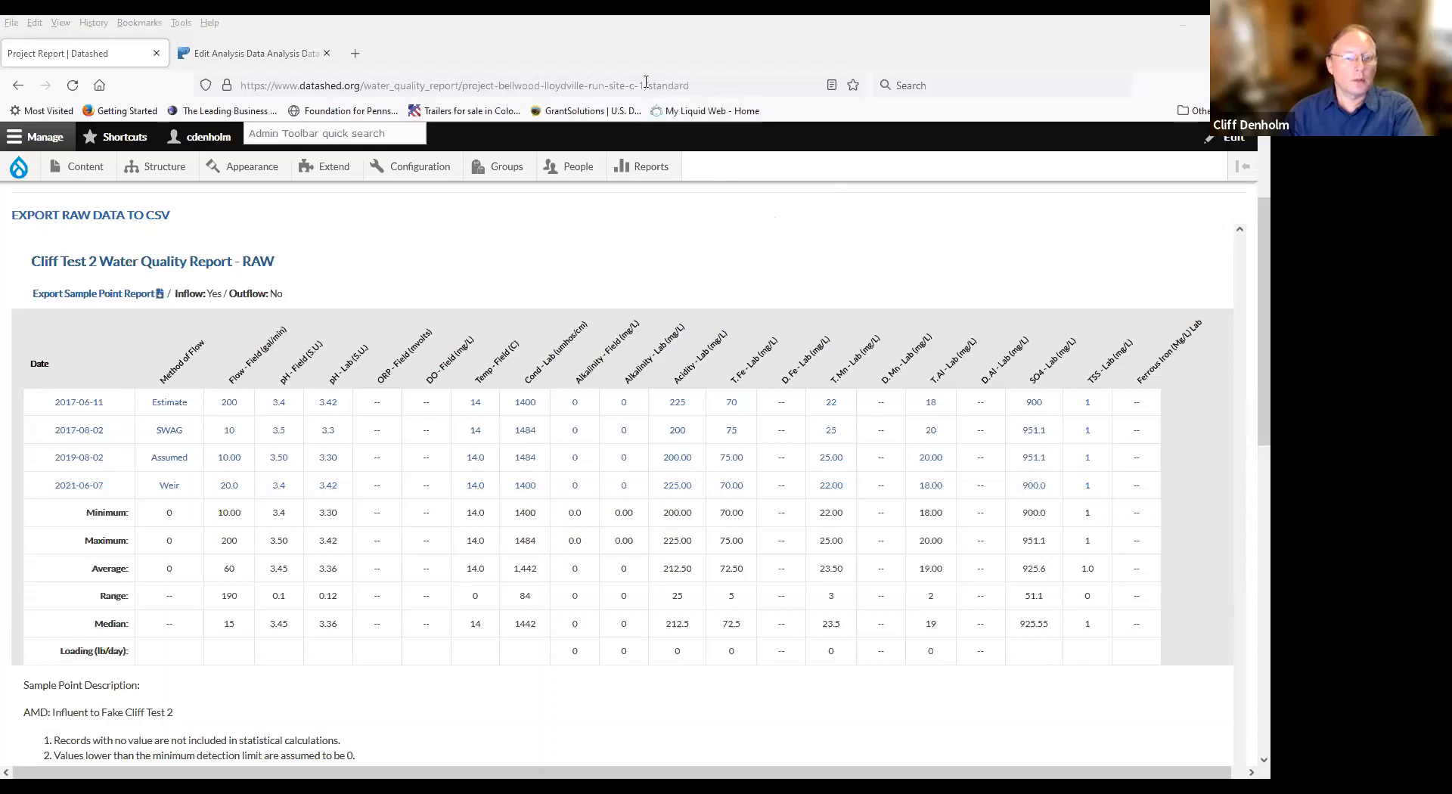
Switch to the Chrome window, rename the Cliff Test 2 project as "Cliff Test 2 (AKA Lame system)" and save it.
{"action": "key", "text": "alt+Tab"}
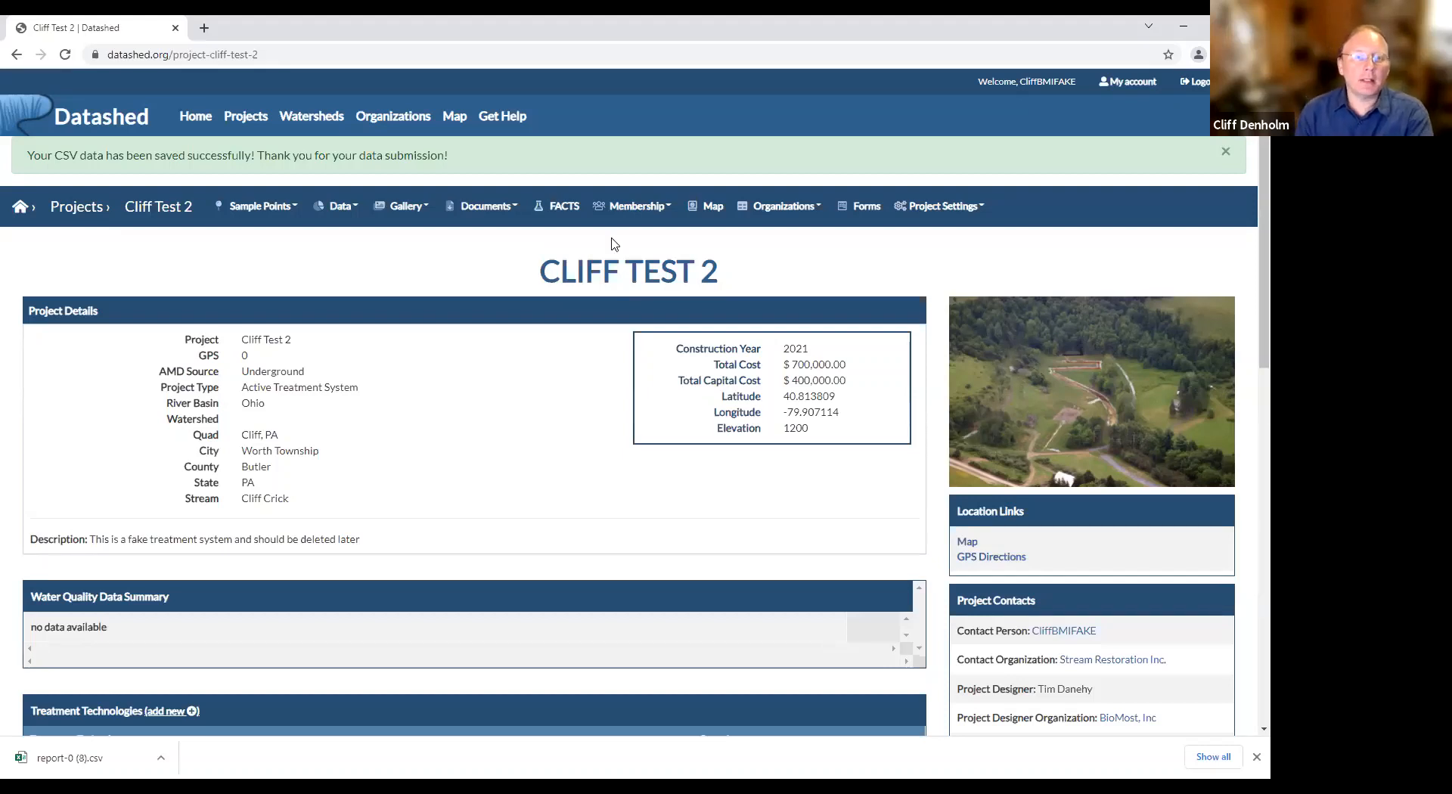
{"action": "left_click", "coordinate": [931, 210]}
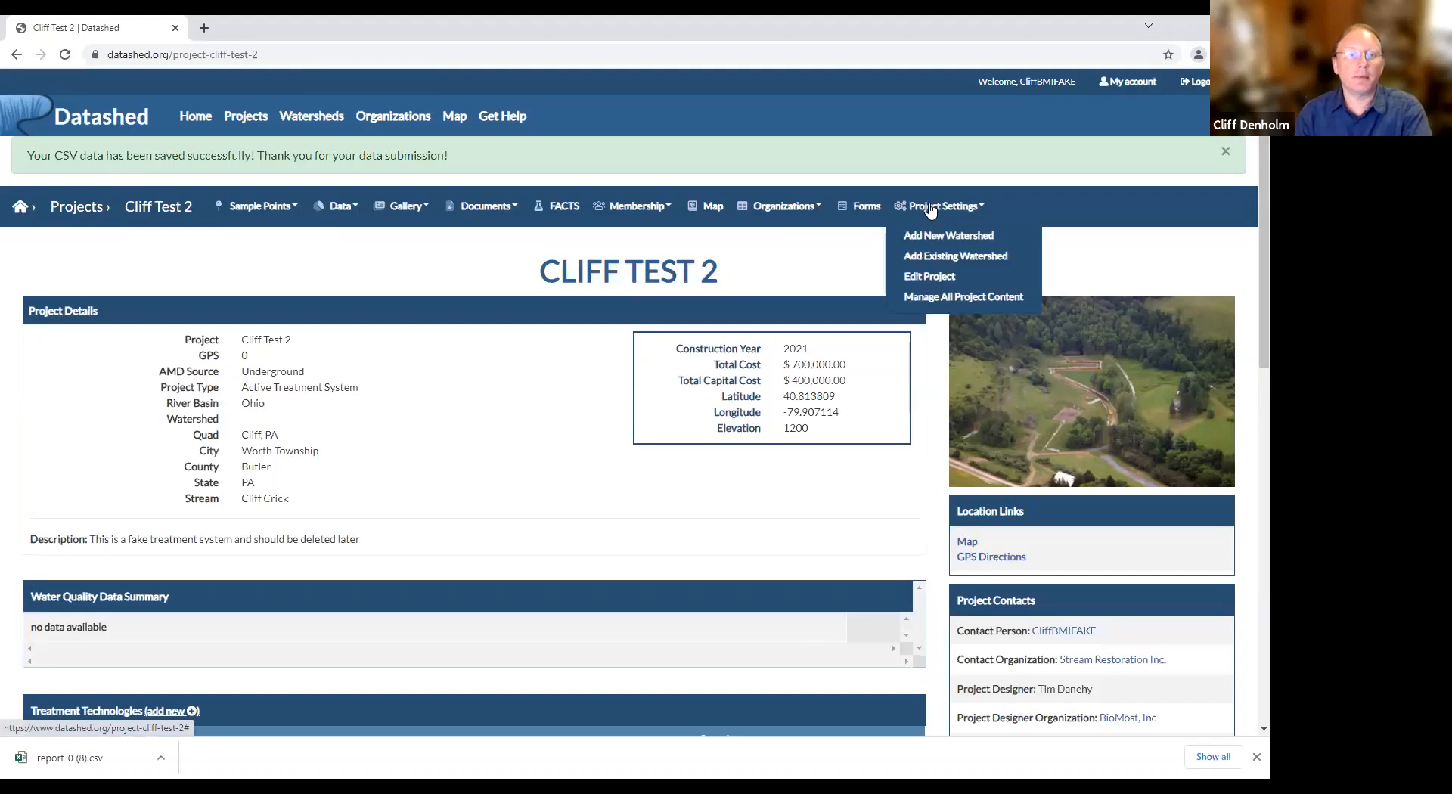
{"action": "left_click", "coordinate": [924, 277]}
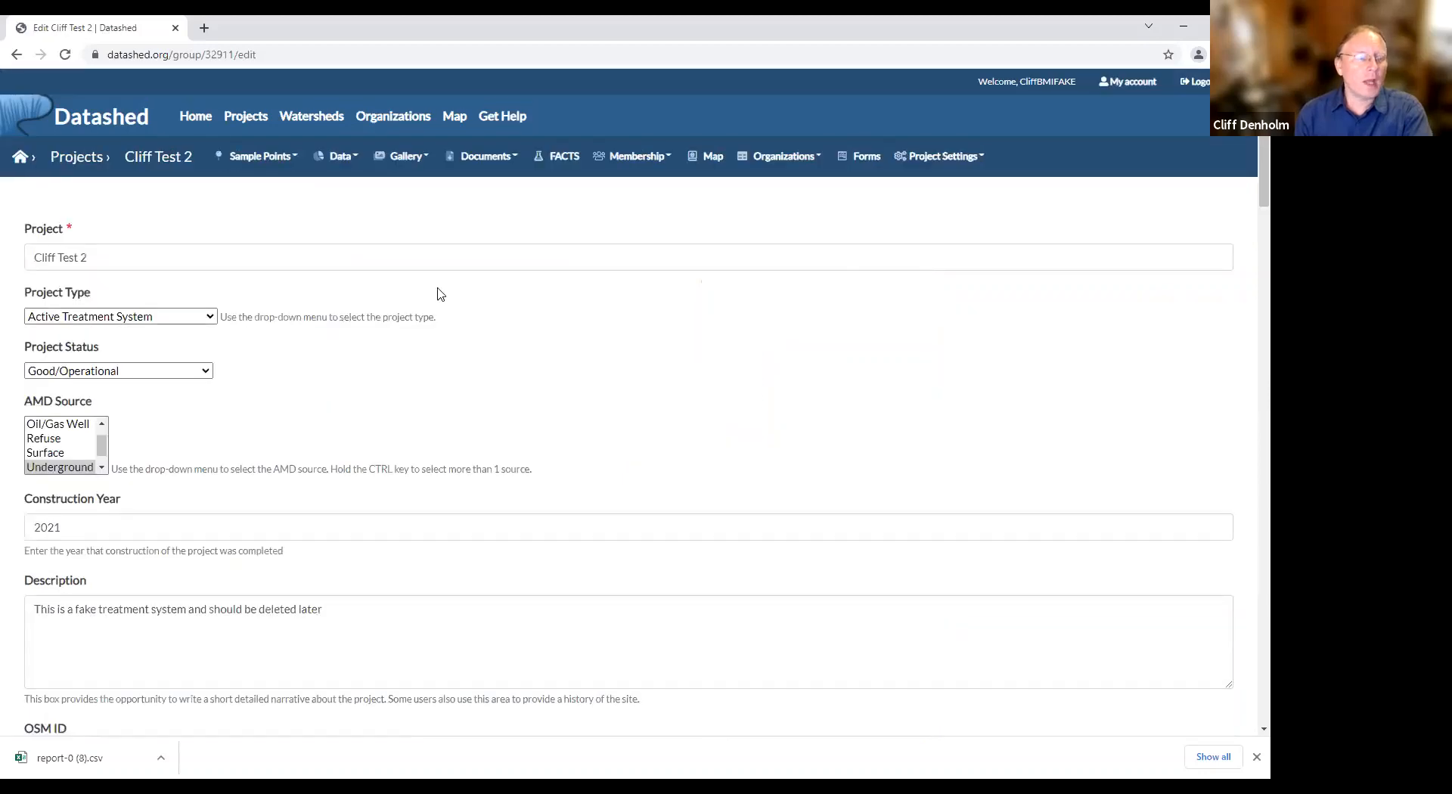
{"action": "left_click", "coordinate": [181, 257]}
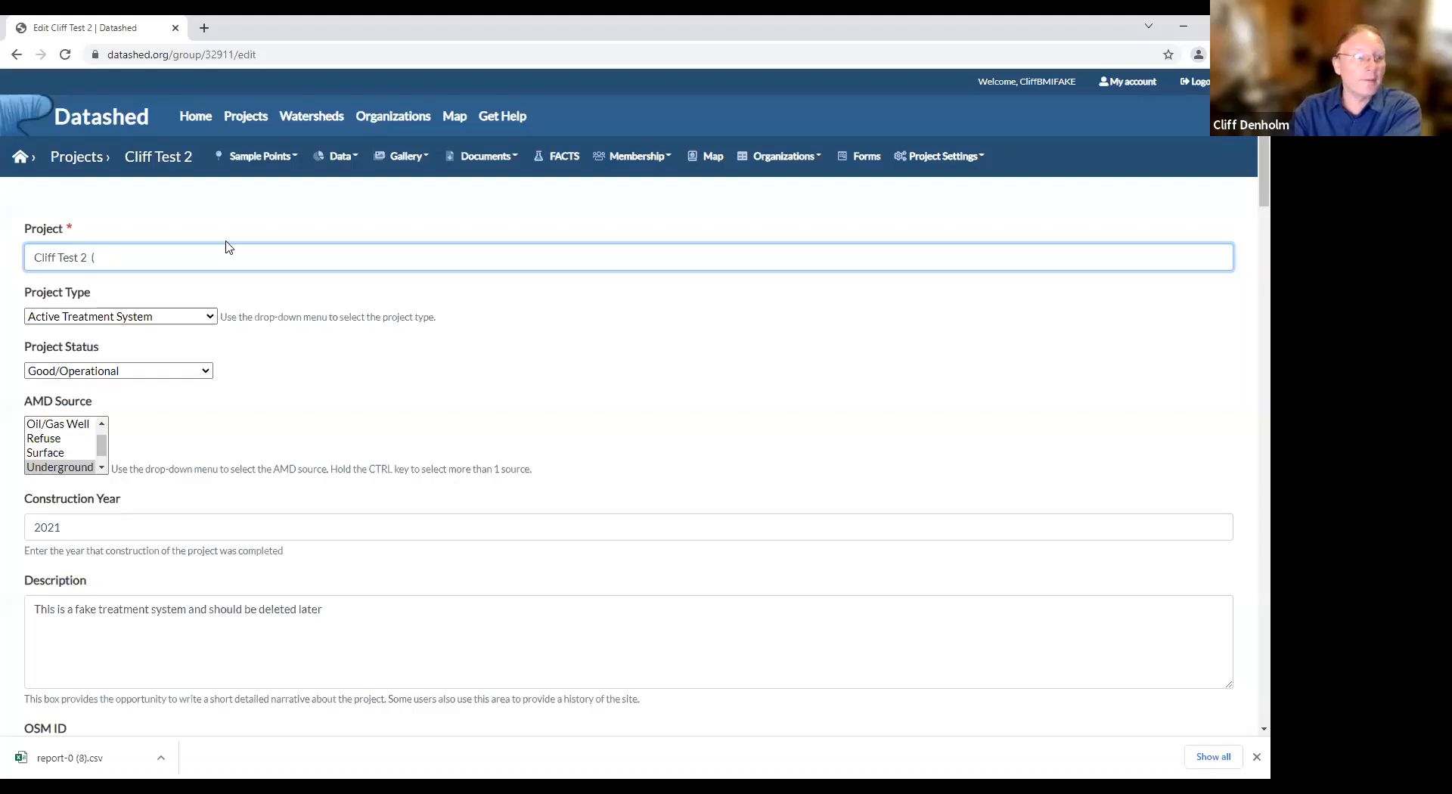
{"action": "type", "text": "AKA"}
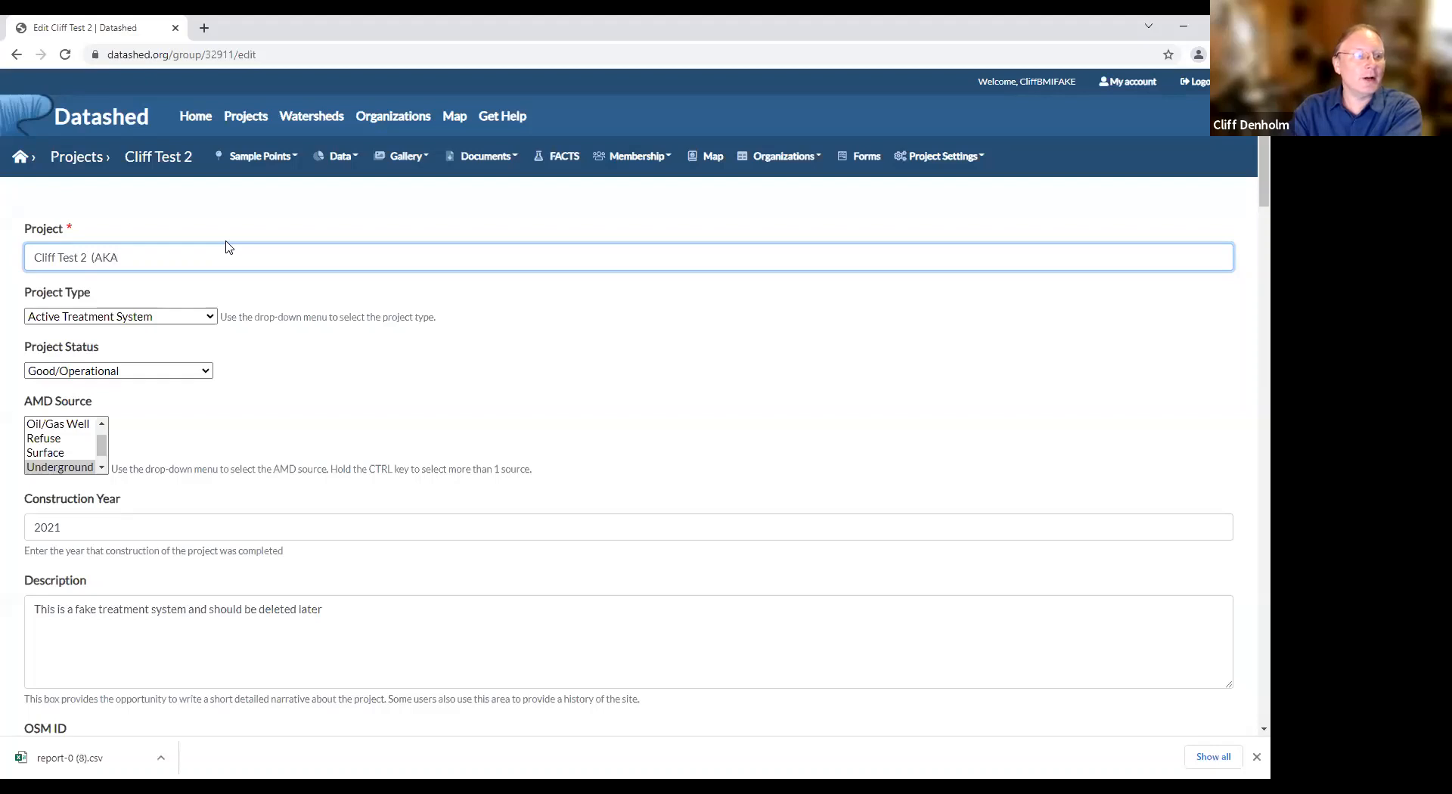
{"action": "type", "text": " Lame system"}
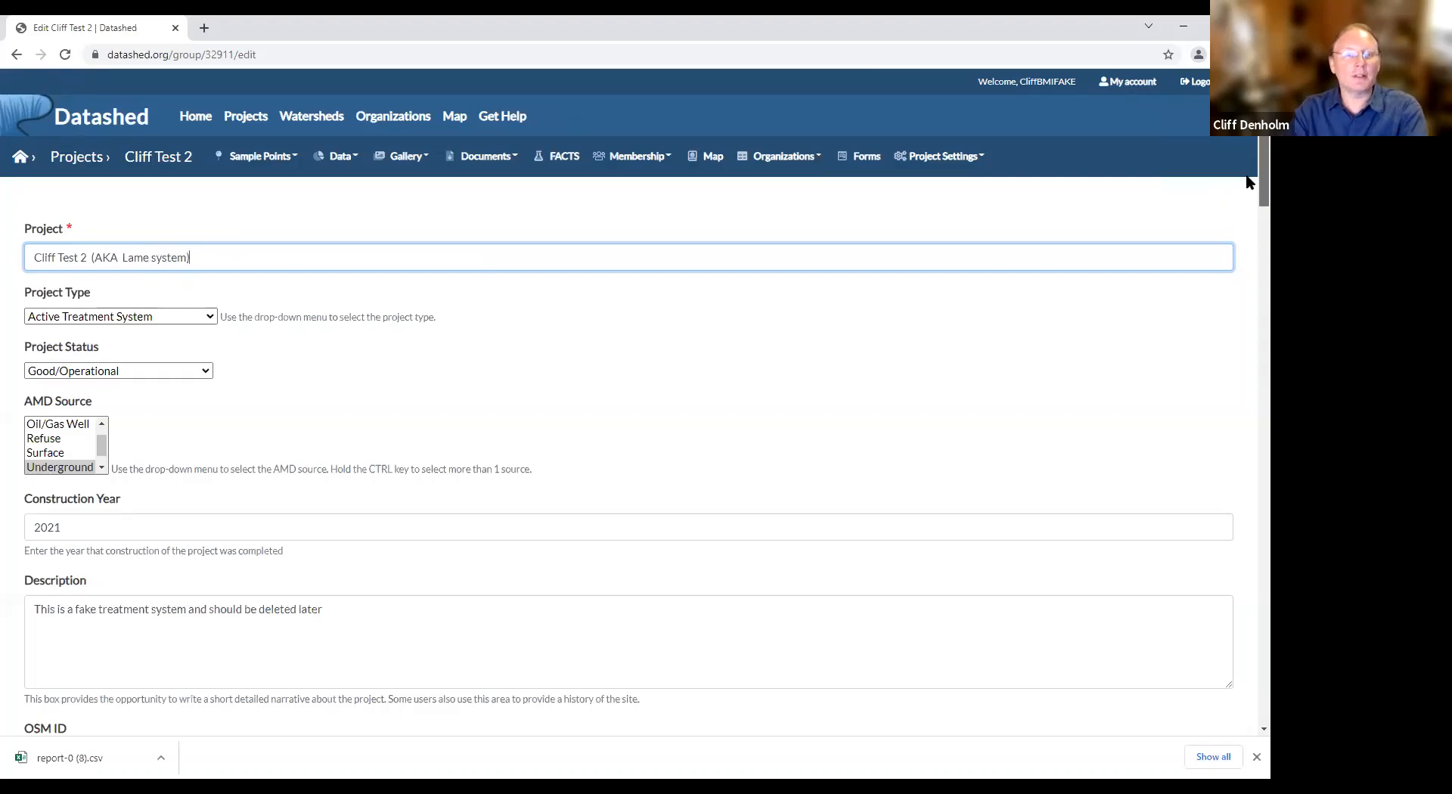
{"action": "left_click_drag", "start_coordinate": [1251, 182], "coordinate": [1208, 689]}
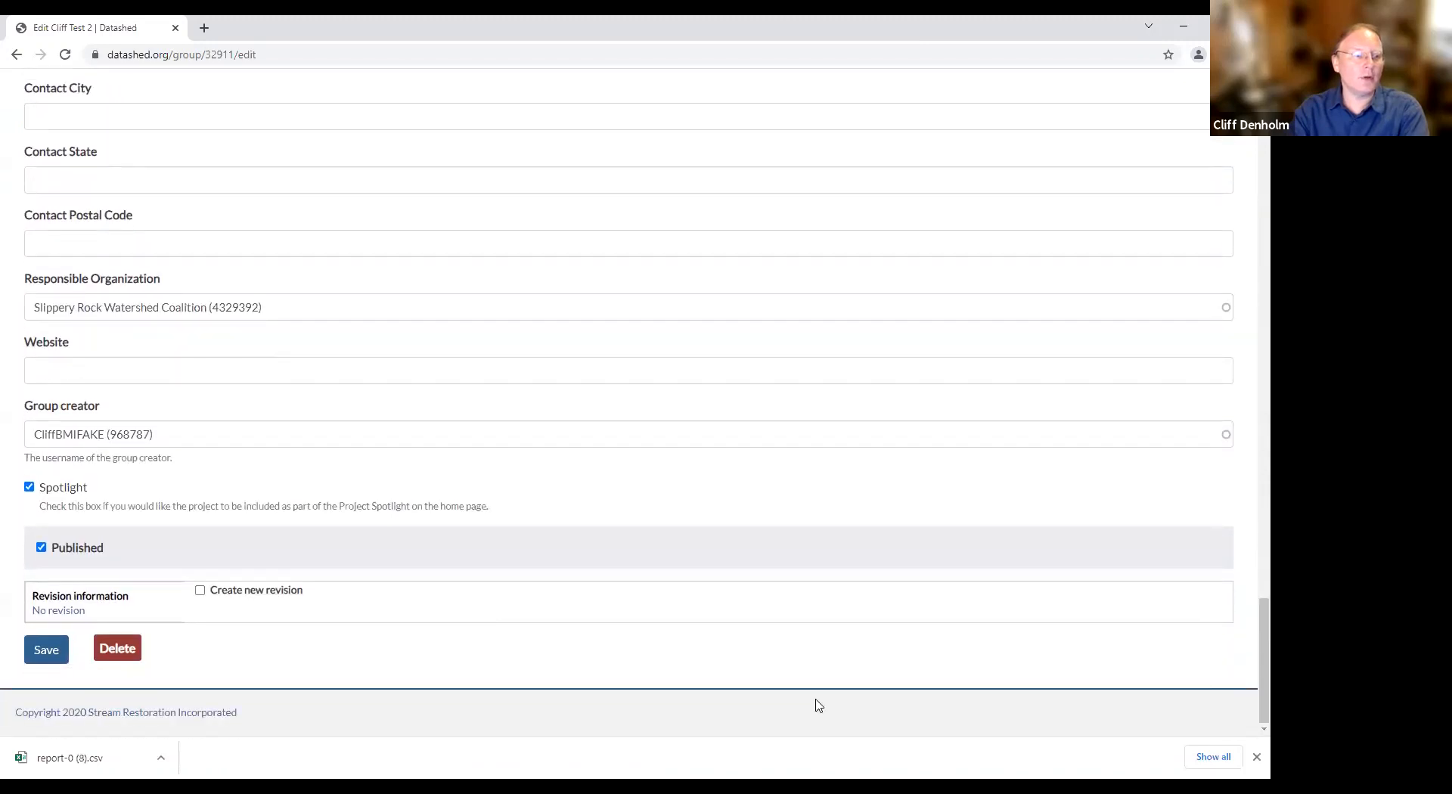
{"action": "left_click", "coordinate": [44, 652]}
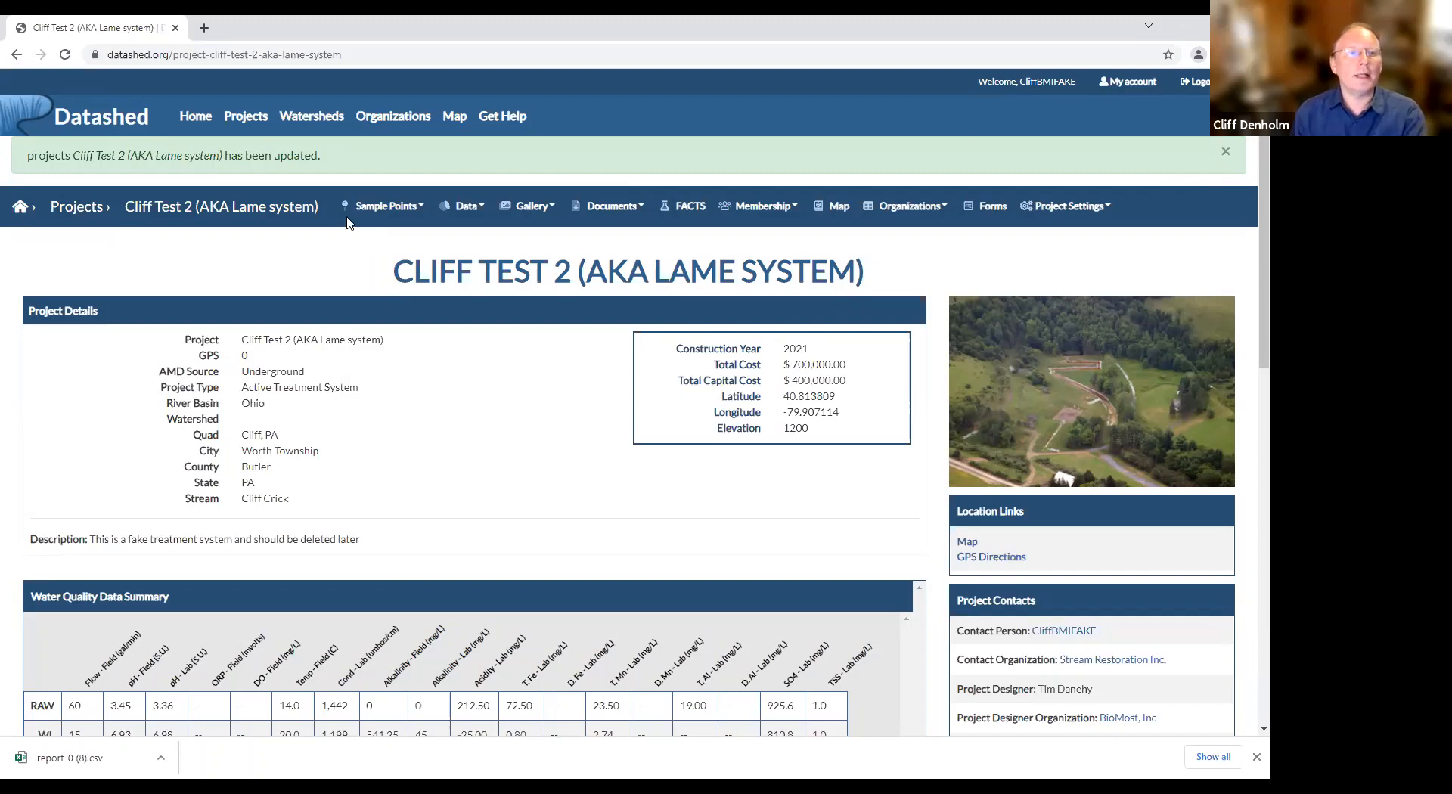
View the renamed project's sample points and return to its overview page.
{"action": "left_click", "coordinate": [384, 209]}
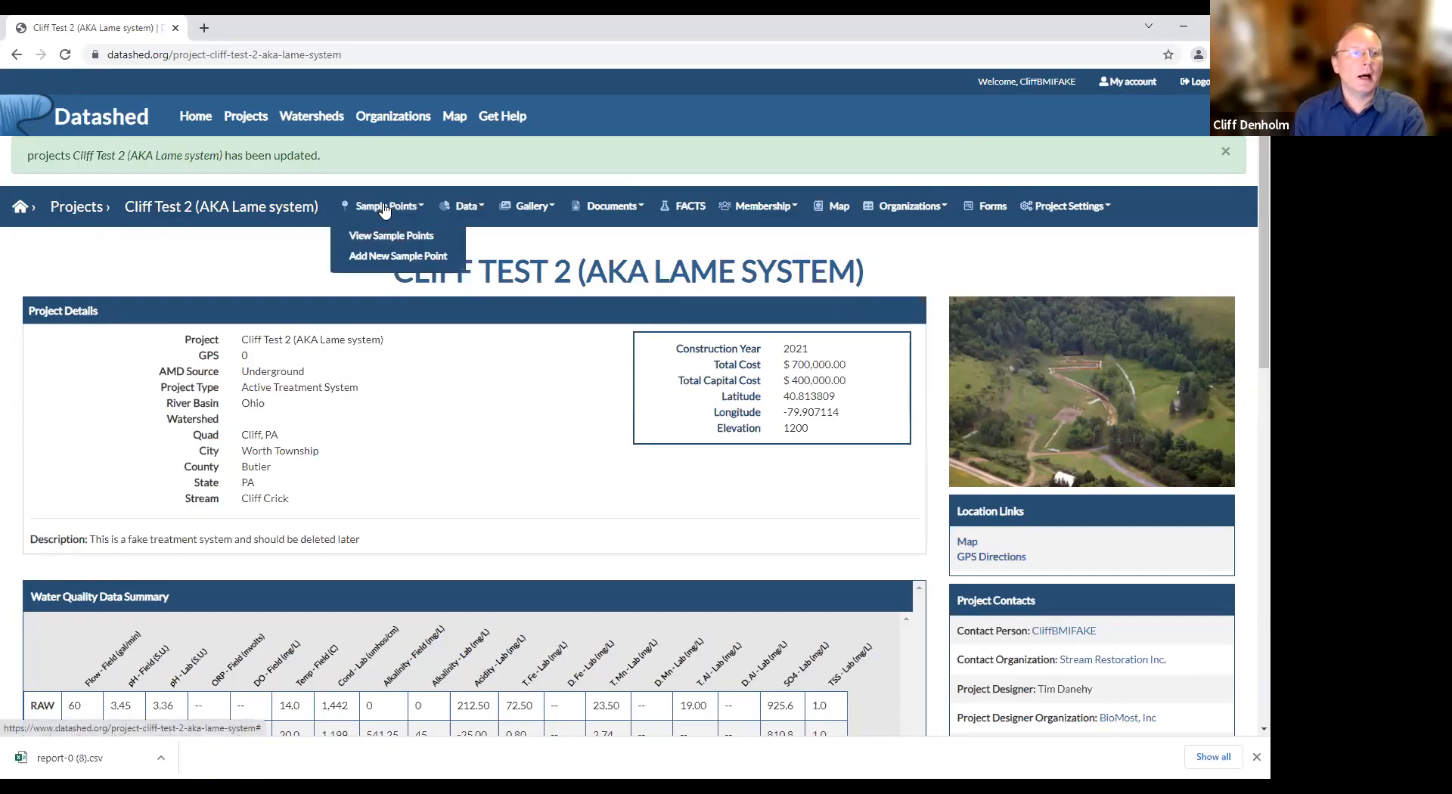
{"action": "left_click", "coordinate": [381, 239]}
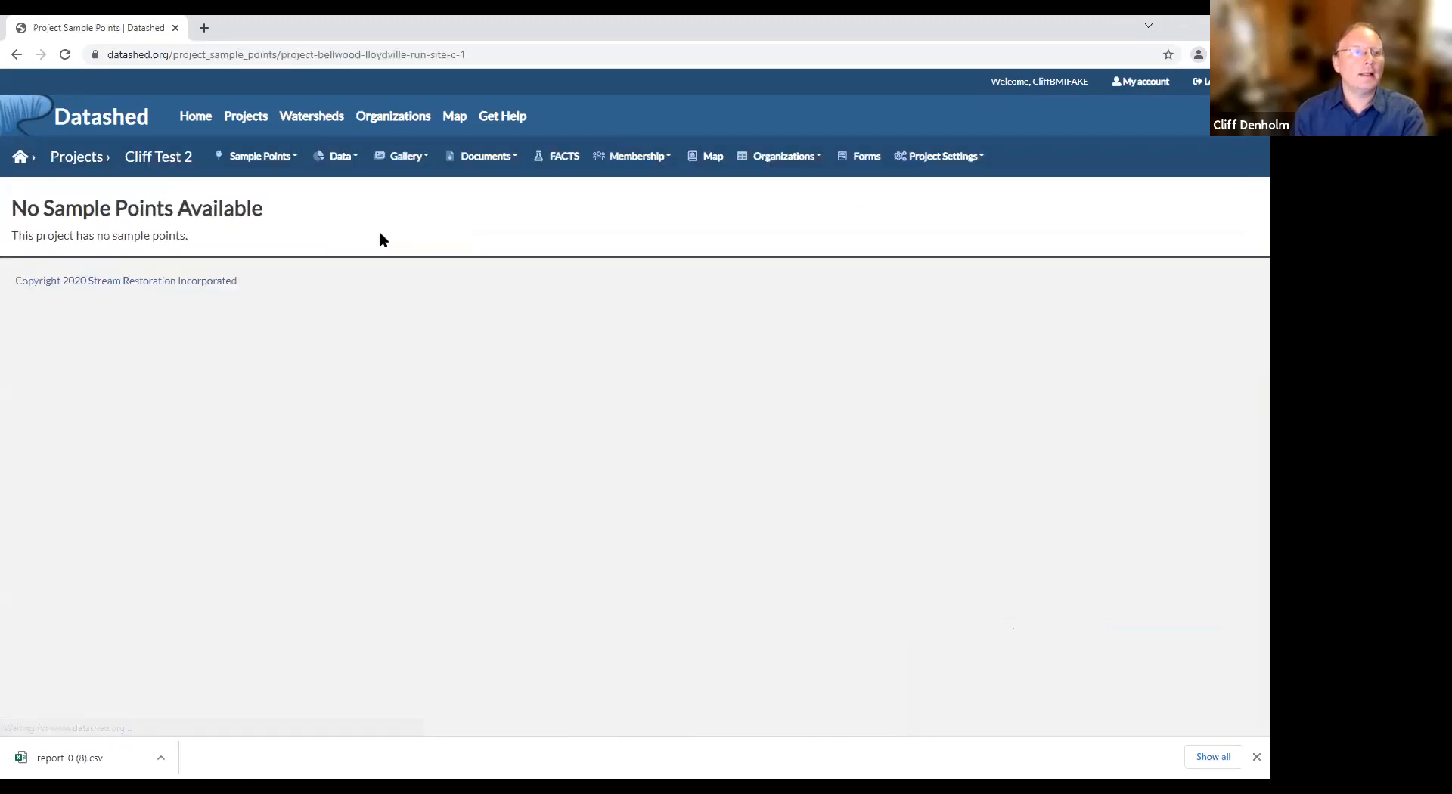
{"action": "left_click", "coordinate": [352, 167]}
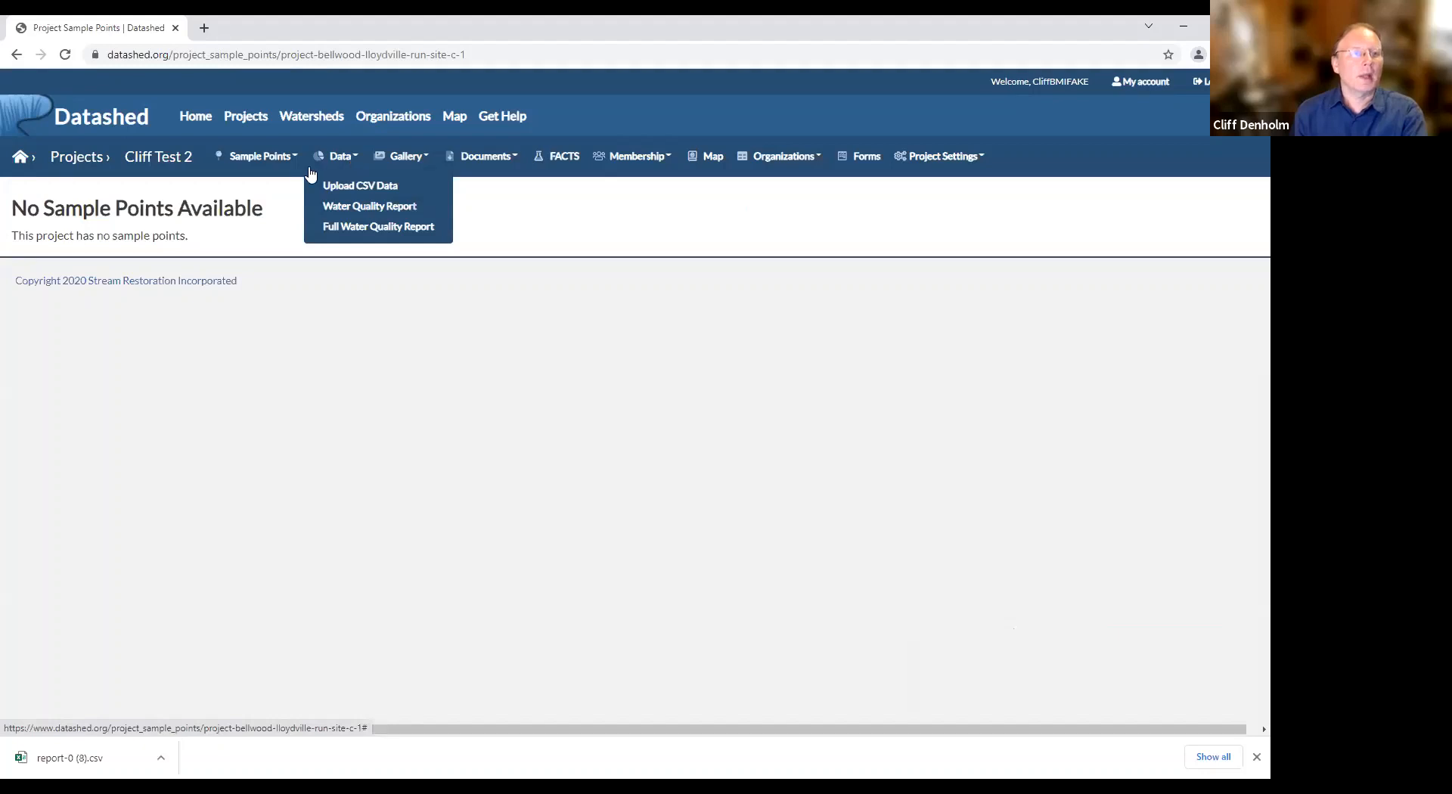
{"action": "left_click", "coordinate": [168, 168]}
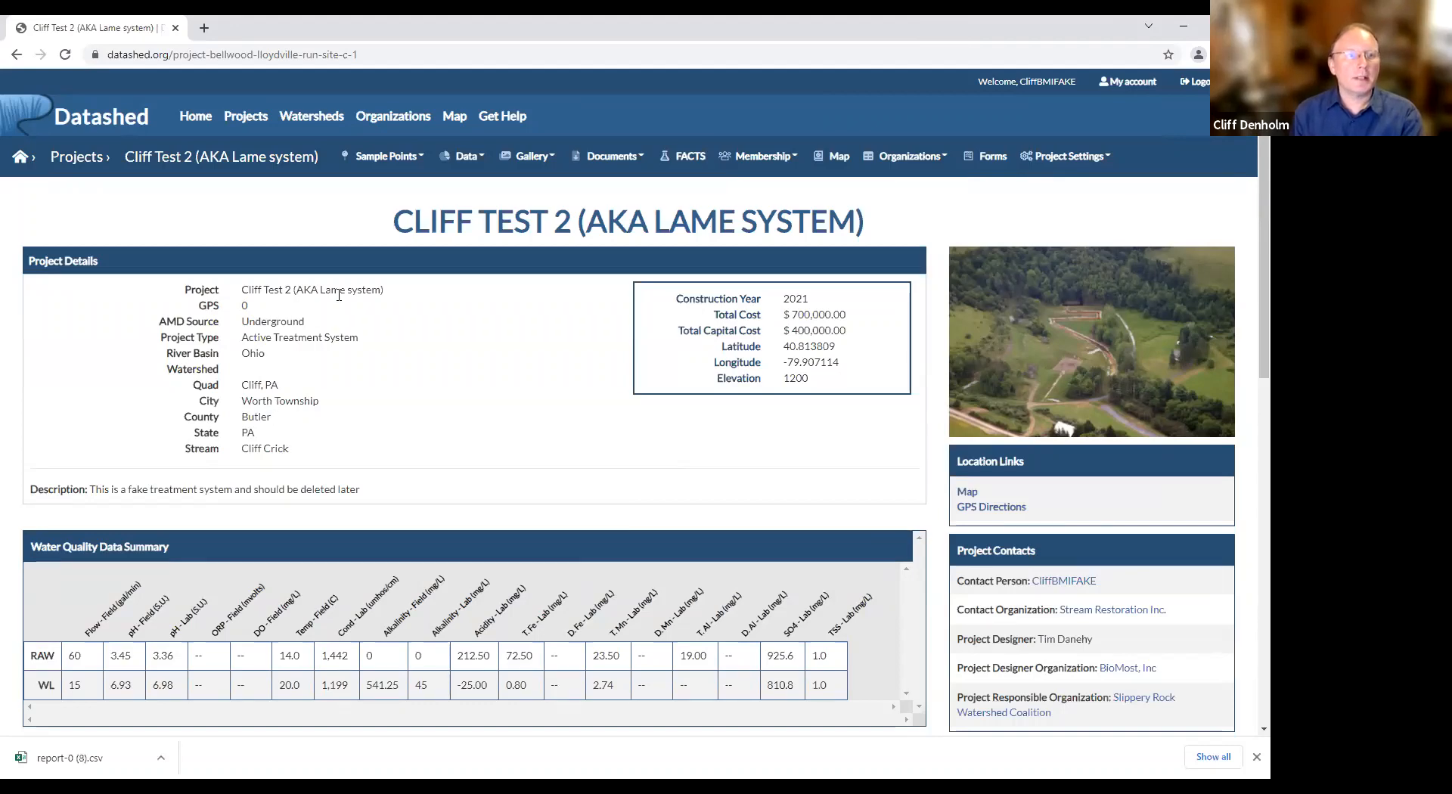
Open the BC16 project from the account's project memberships and view its sample points.
{"action": "left_click", "coordinate": [1125, 91]}
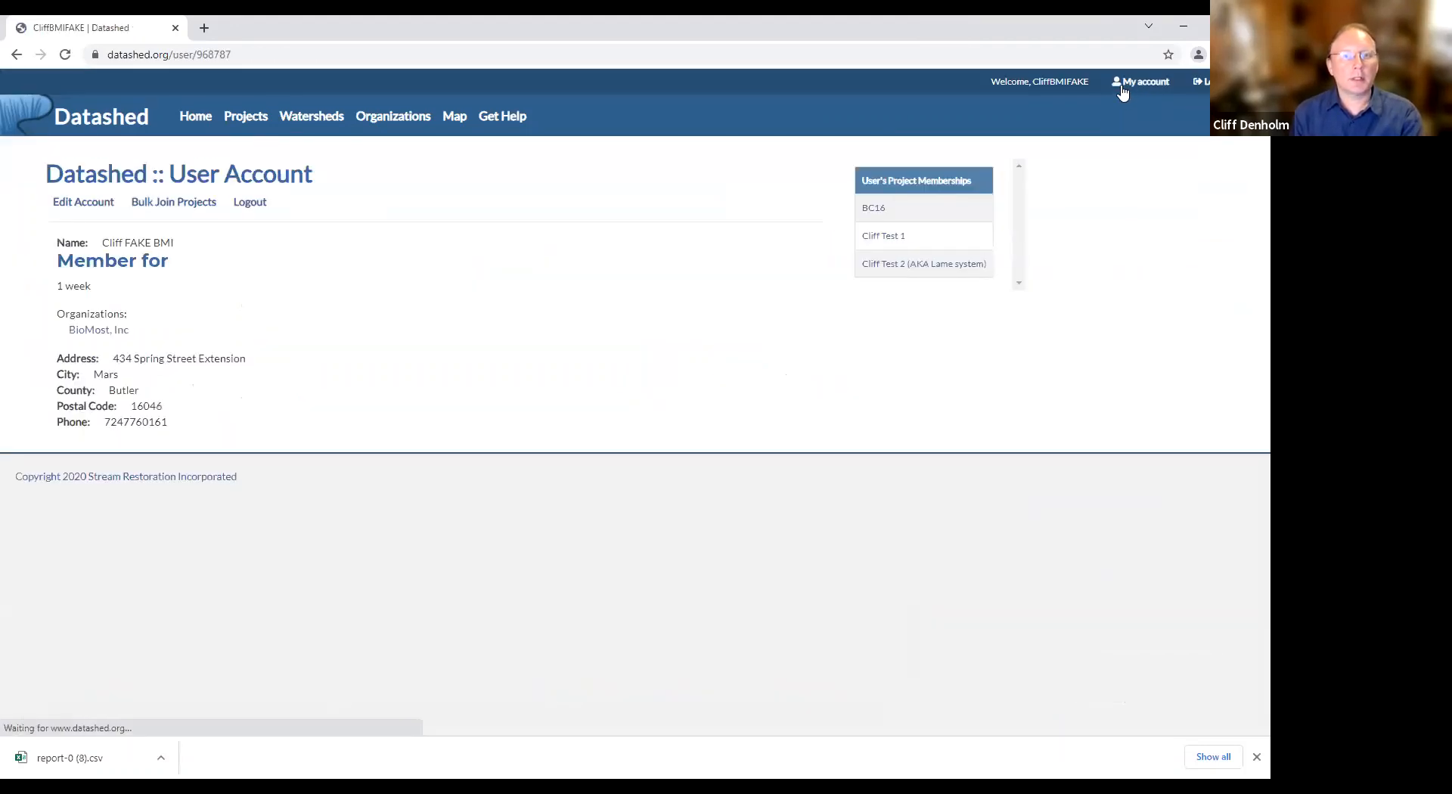
{"action": "left_click", "coordinate": [874, 210]}
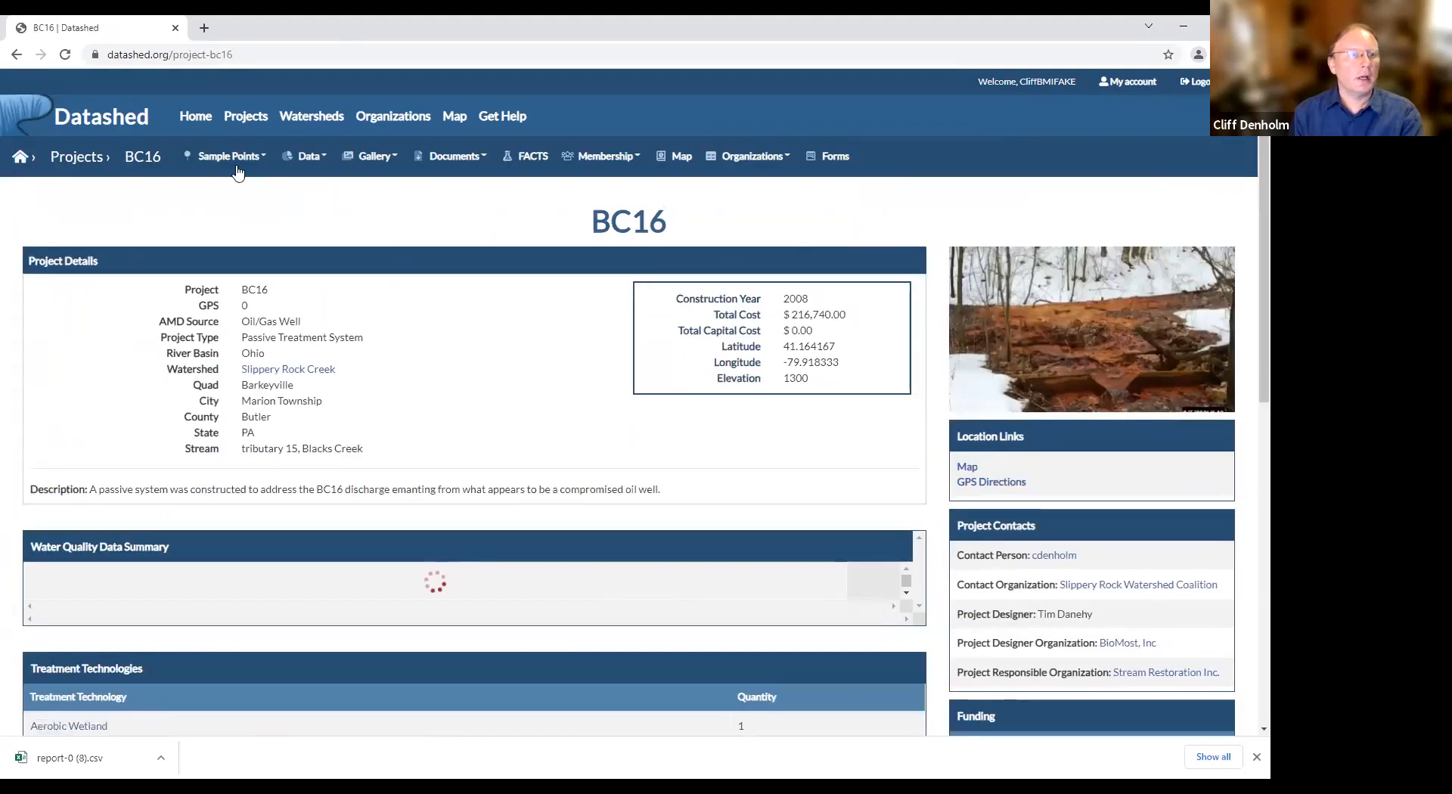
{"action": "left_click", "coordinate": [241, 161]}
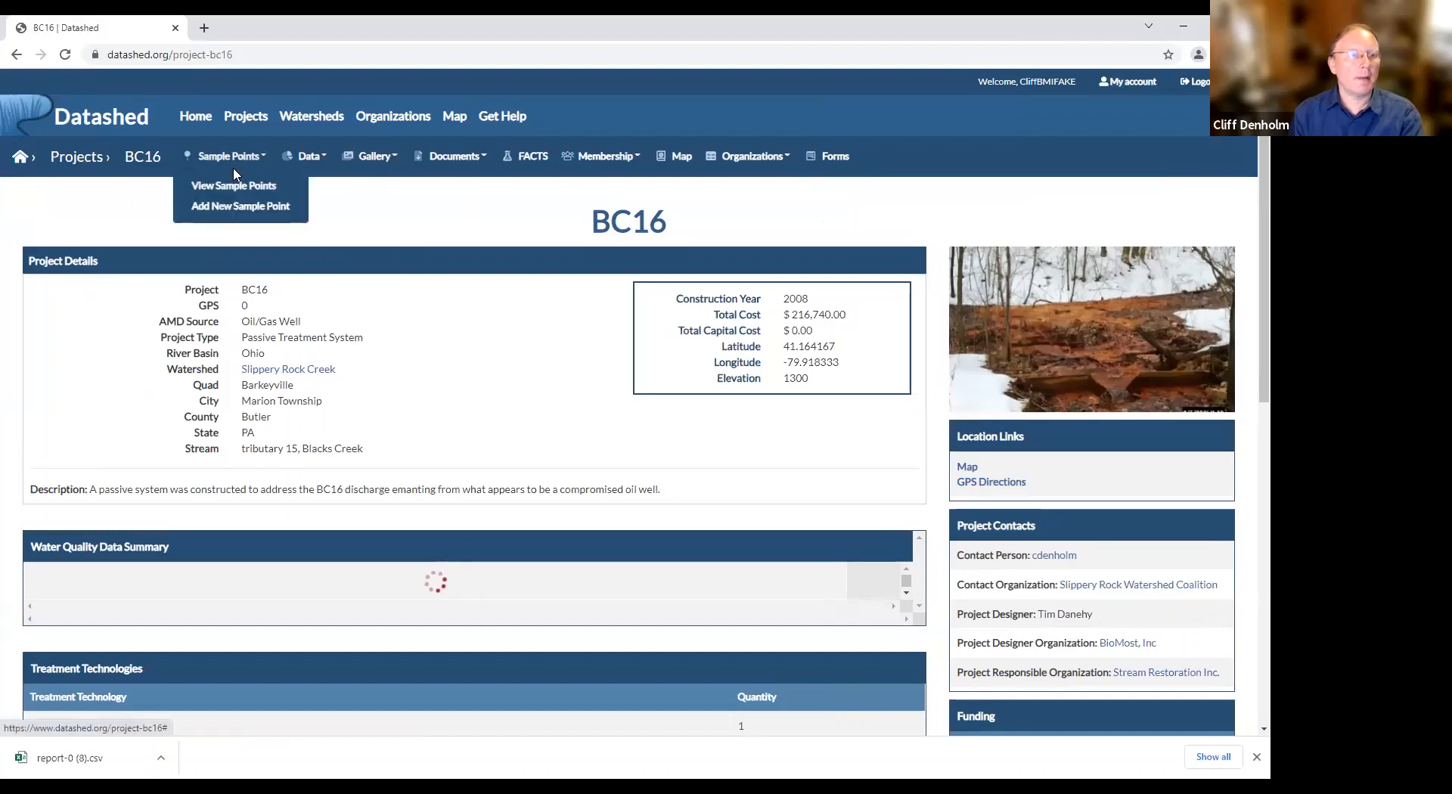
{"action": "left_click", "coordinate": [237, 185]}
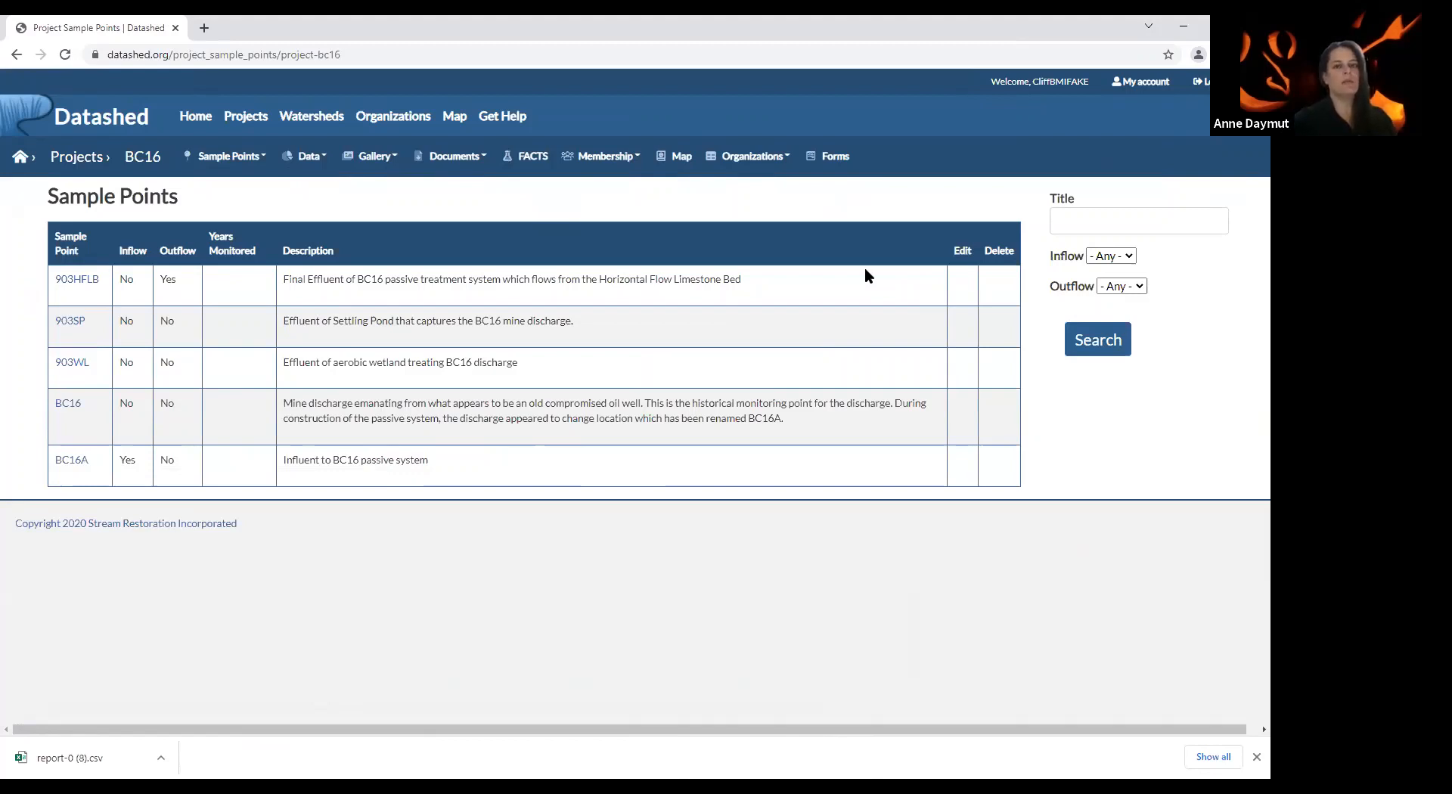
{"action": "left_click", "coordinate": [237, 164]}
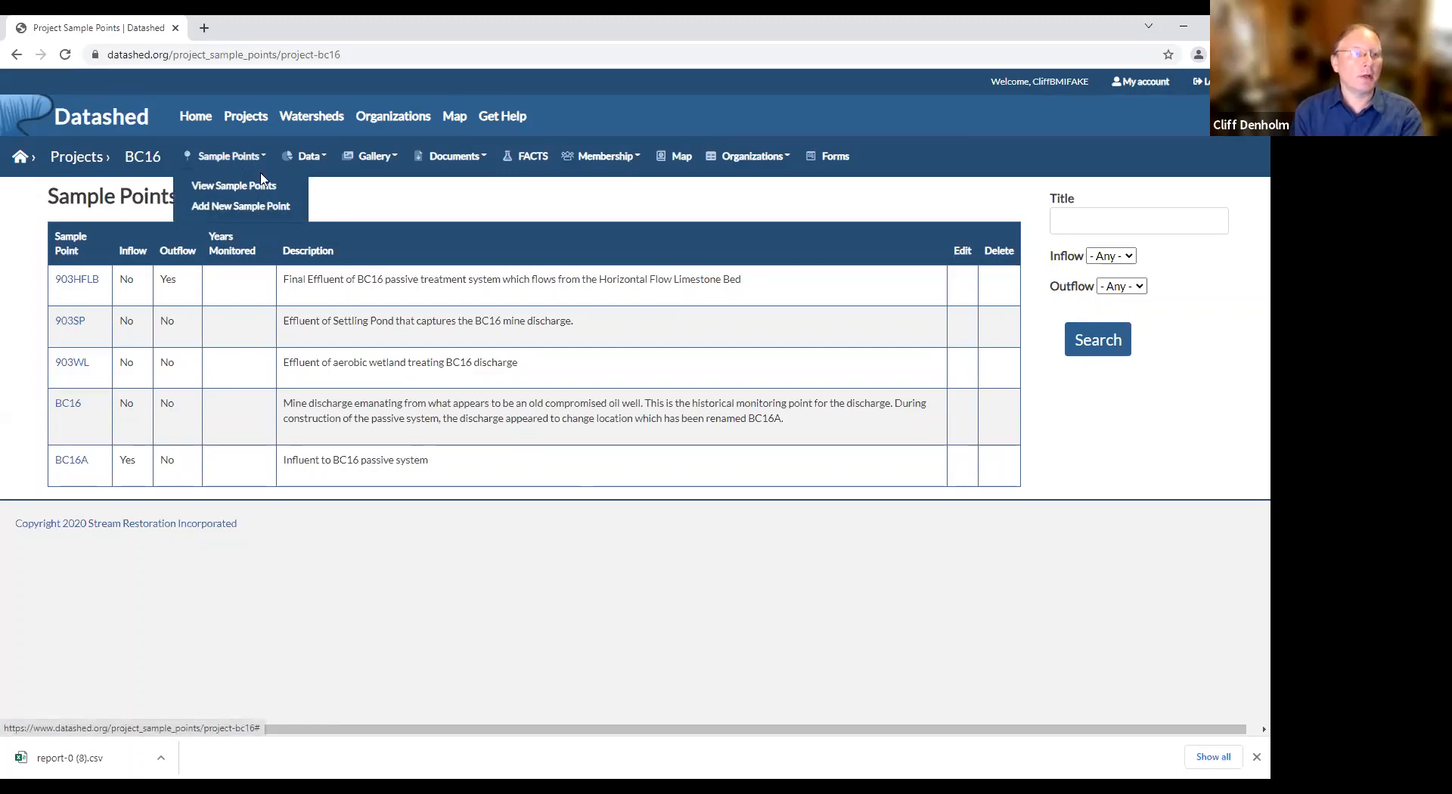
{"action": "left_click", "coordinate": [236, 166]}
{"action": "left_click", "coordinate": [236, 167]}
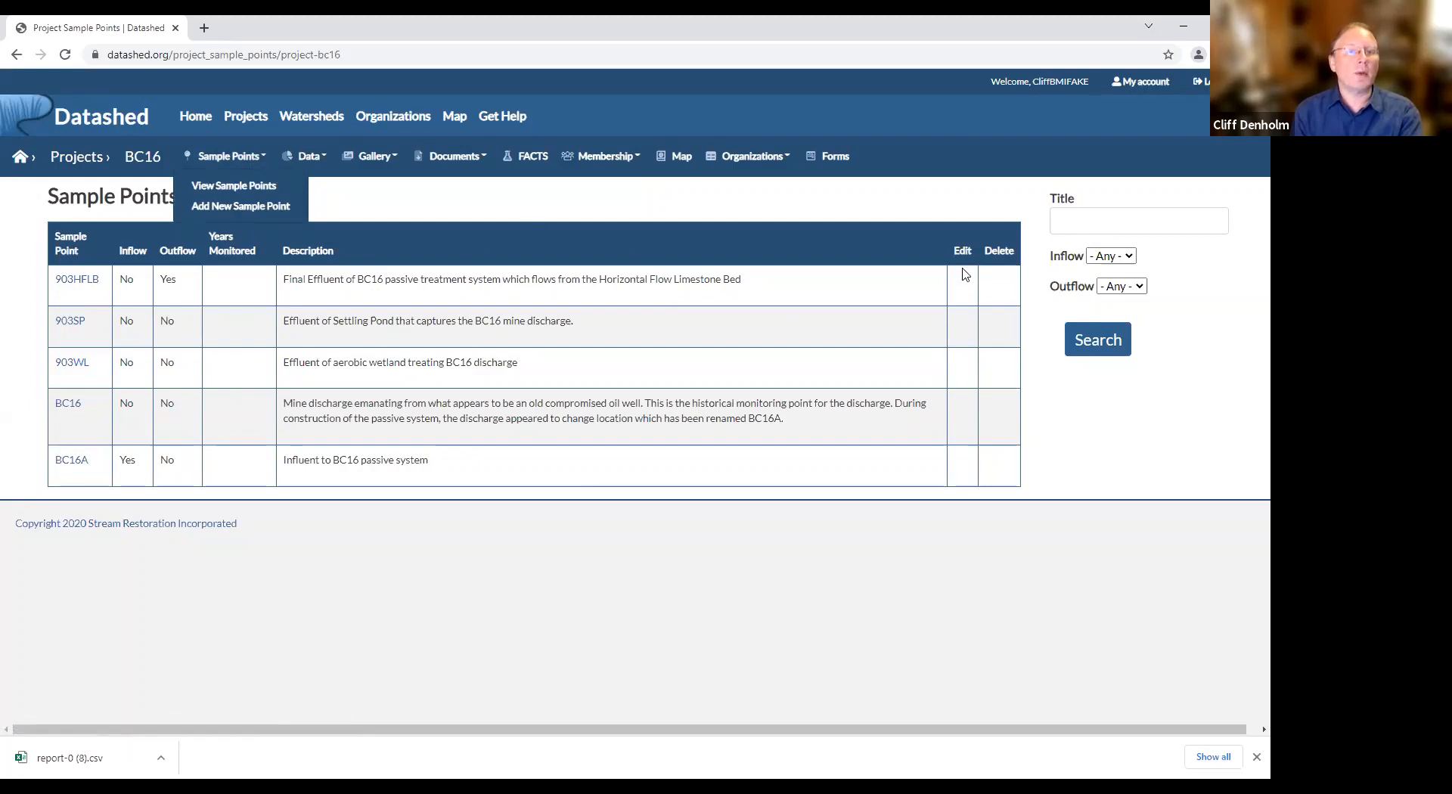
{"action": "left_click", "coordinate": [850, 228]}
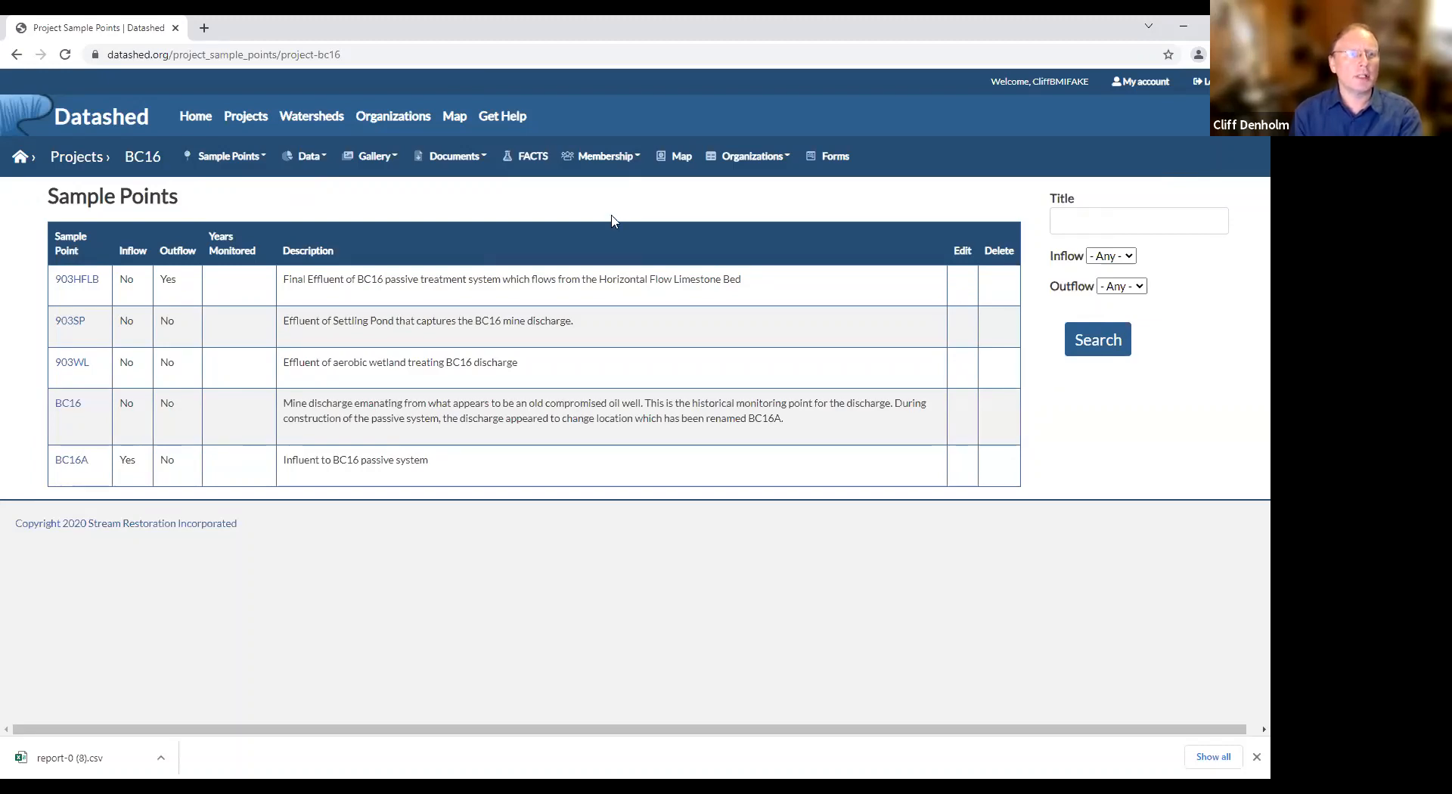
{"action": "left_click", "coordinate": [599, 166]}
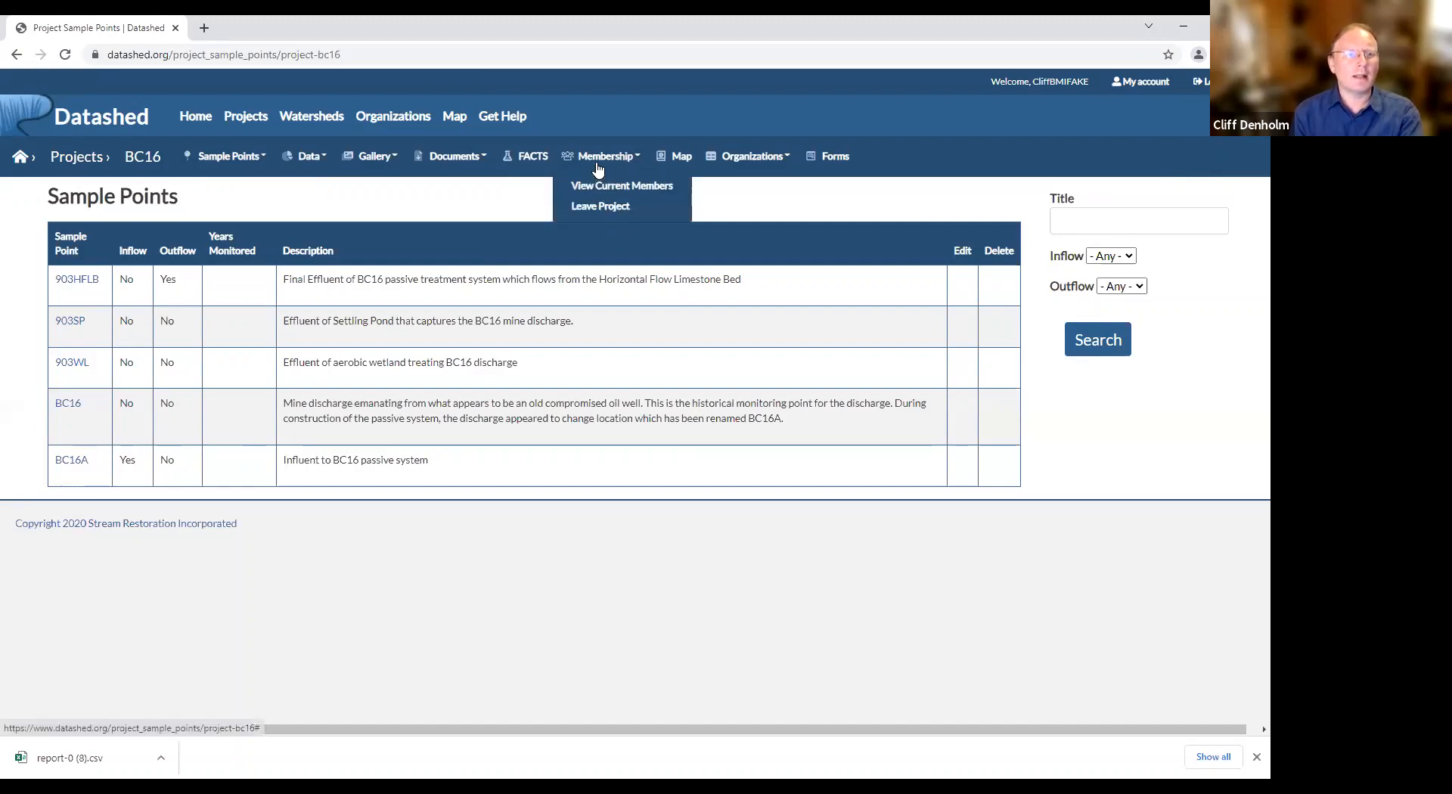
{"action": "left_click", "coordinate": [702, 198]}
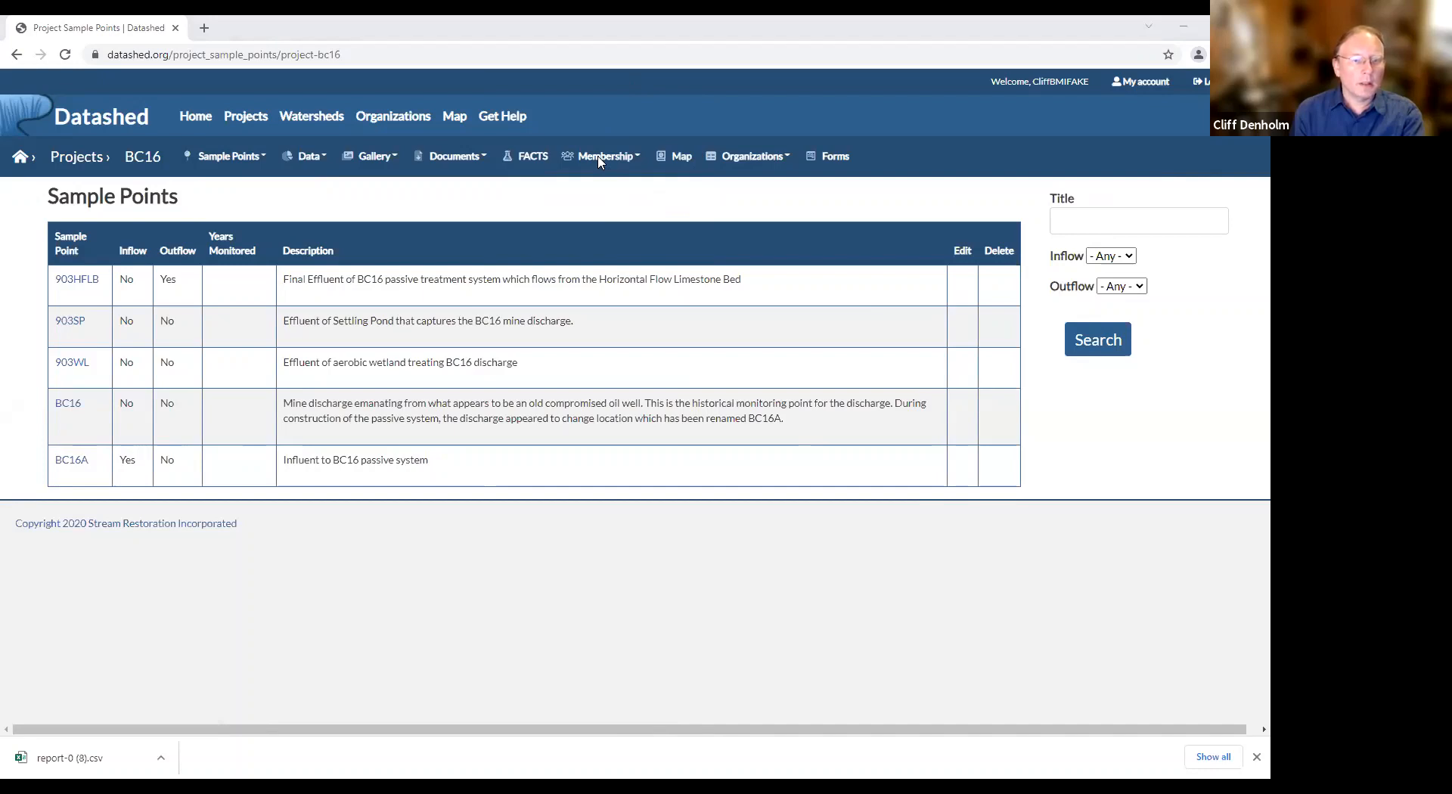
Switch to the Firefox window and look over the RAW table in Cliff Test 2's water quality report.
{"action": "key", "text": "alt+Tab"}
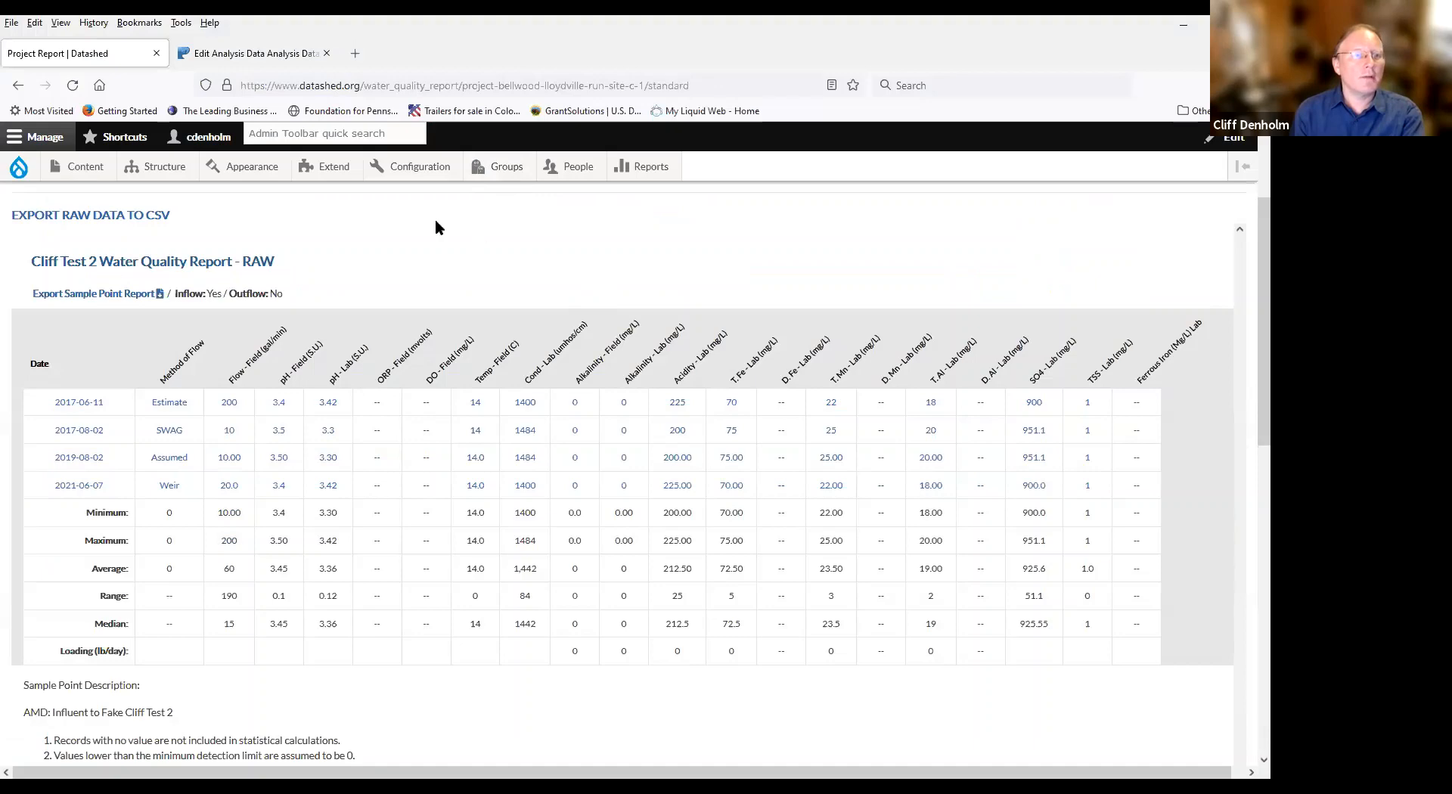
{"action": "scroll", "coordinate": [590, 276], "scroll_direction": "down", "scroll_amount": 3}
{"action": "scroll", "coordinate": [823, 317], "scroll_direction": "up", "scroll_amount": 3}
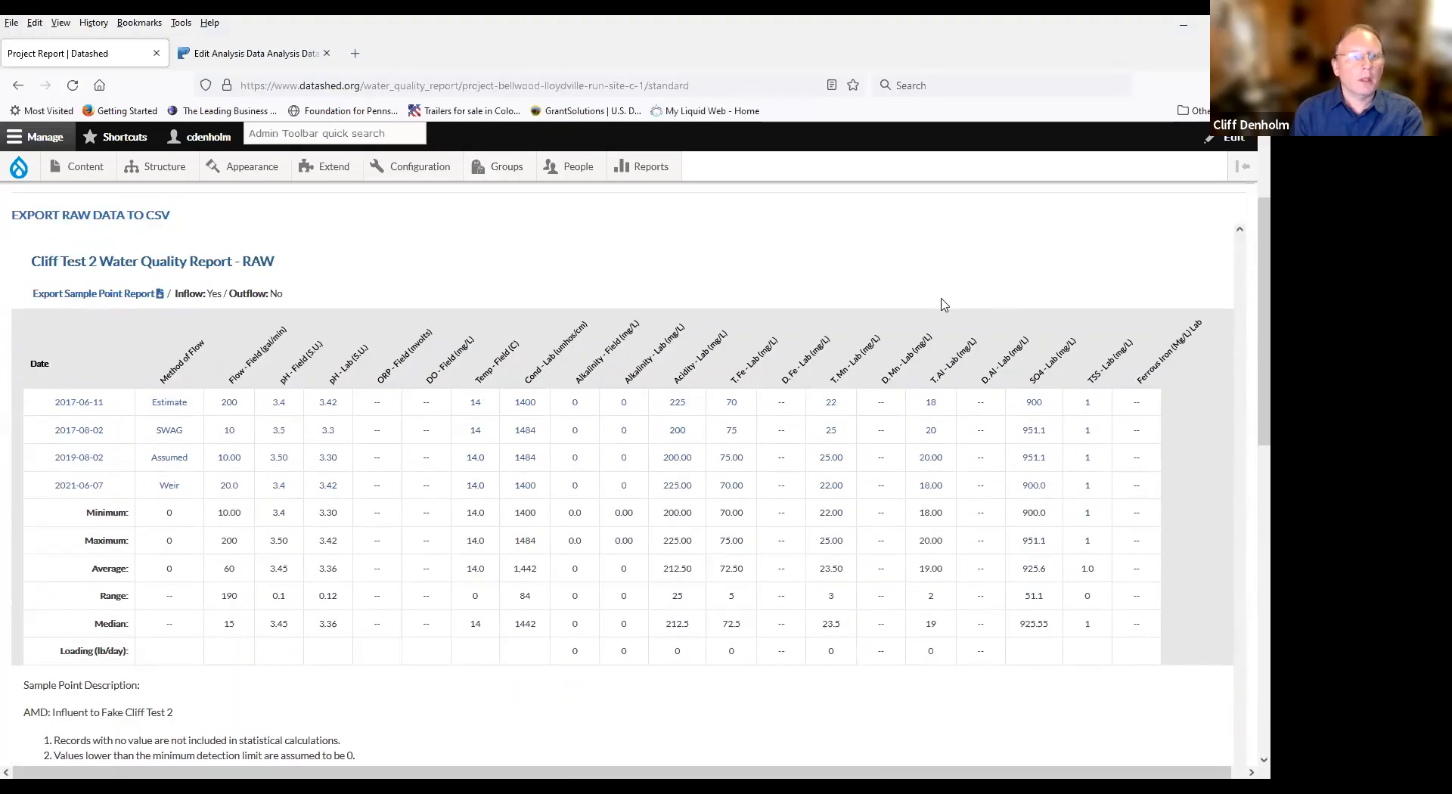
{"action": "scroll", "coordinate": [940, 301], "scroll_direction": "down", "scroll_amount": 2}
{"action": "scroll", "coordinate": [875, 301], "scroll_direction": "up", "scroll_amount": 2}
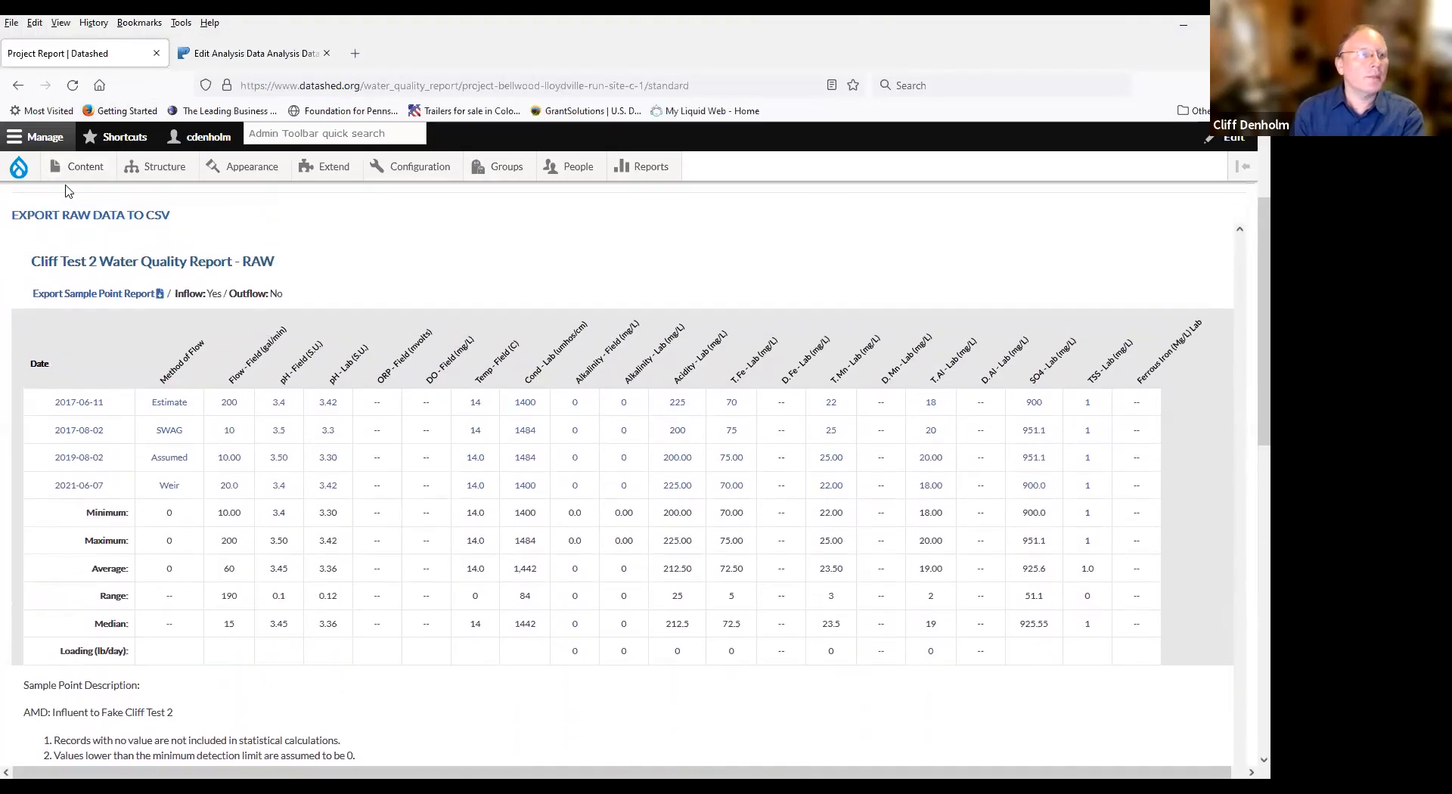
Leave the Cliff Test 2 water quality report and open the Argentine Central SR115 project from the projects list.
{"action": "scroll", "coordinate": [190, 197], "scroll_direction": "up", "scroll_amount": 1}
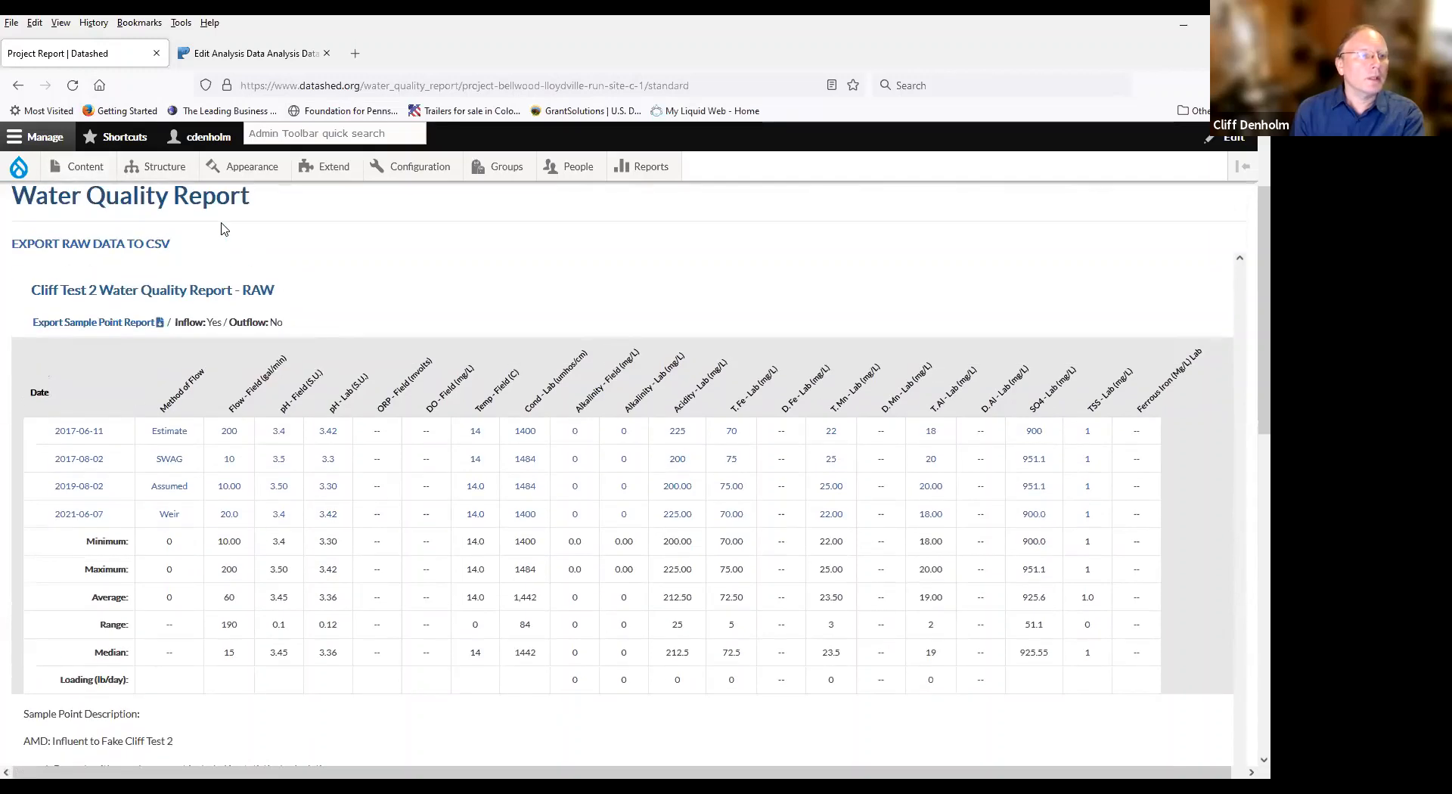
{"action": "scroll", "coordinate": [91, 151], "scroll_direction": "down", "scroll_amount": 1}
{"action": "left_click", "coordinate": [17, 85]}
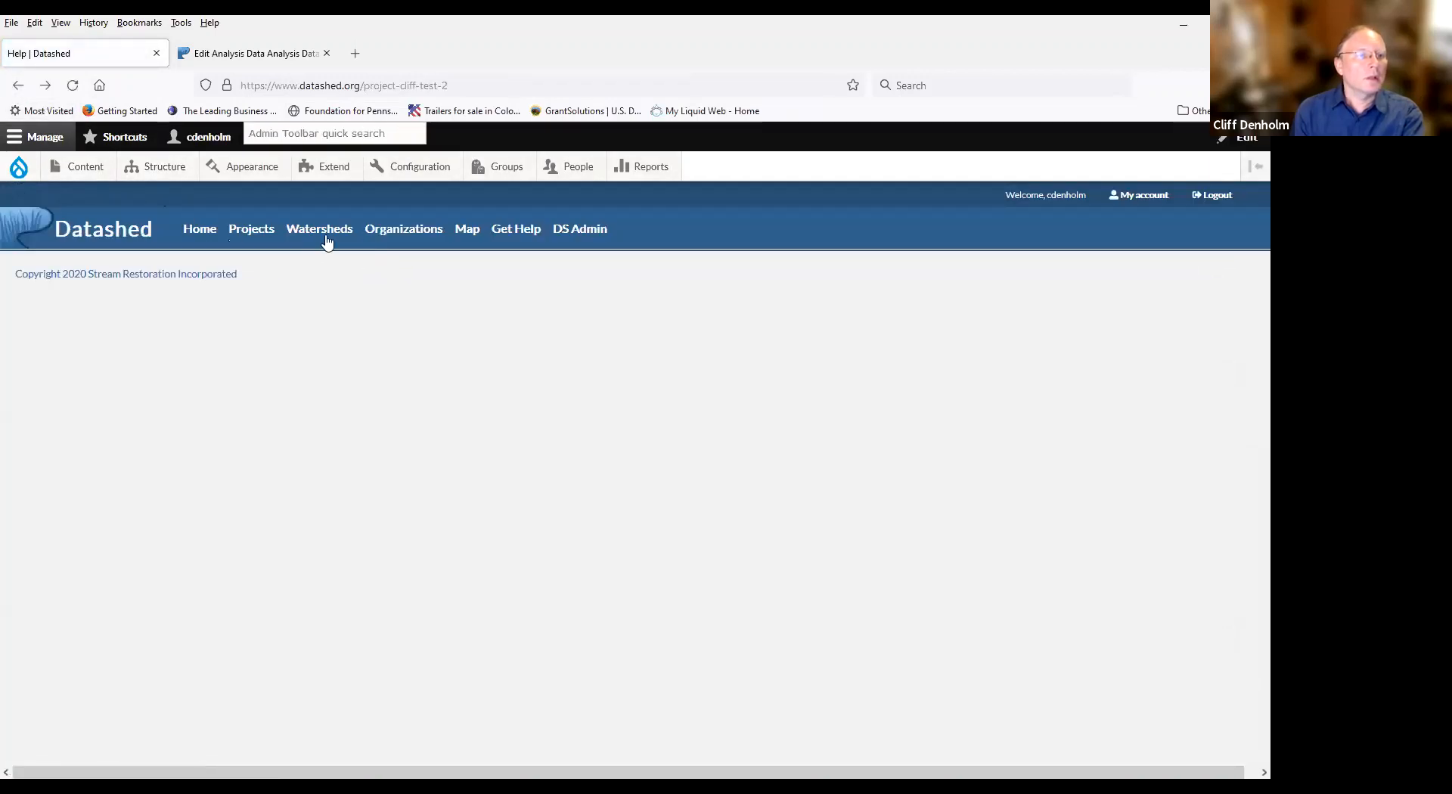
{"action": "left_click", "coordinate": [261, 236]}
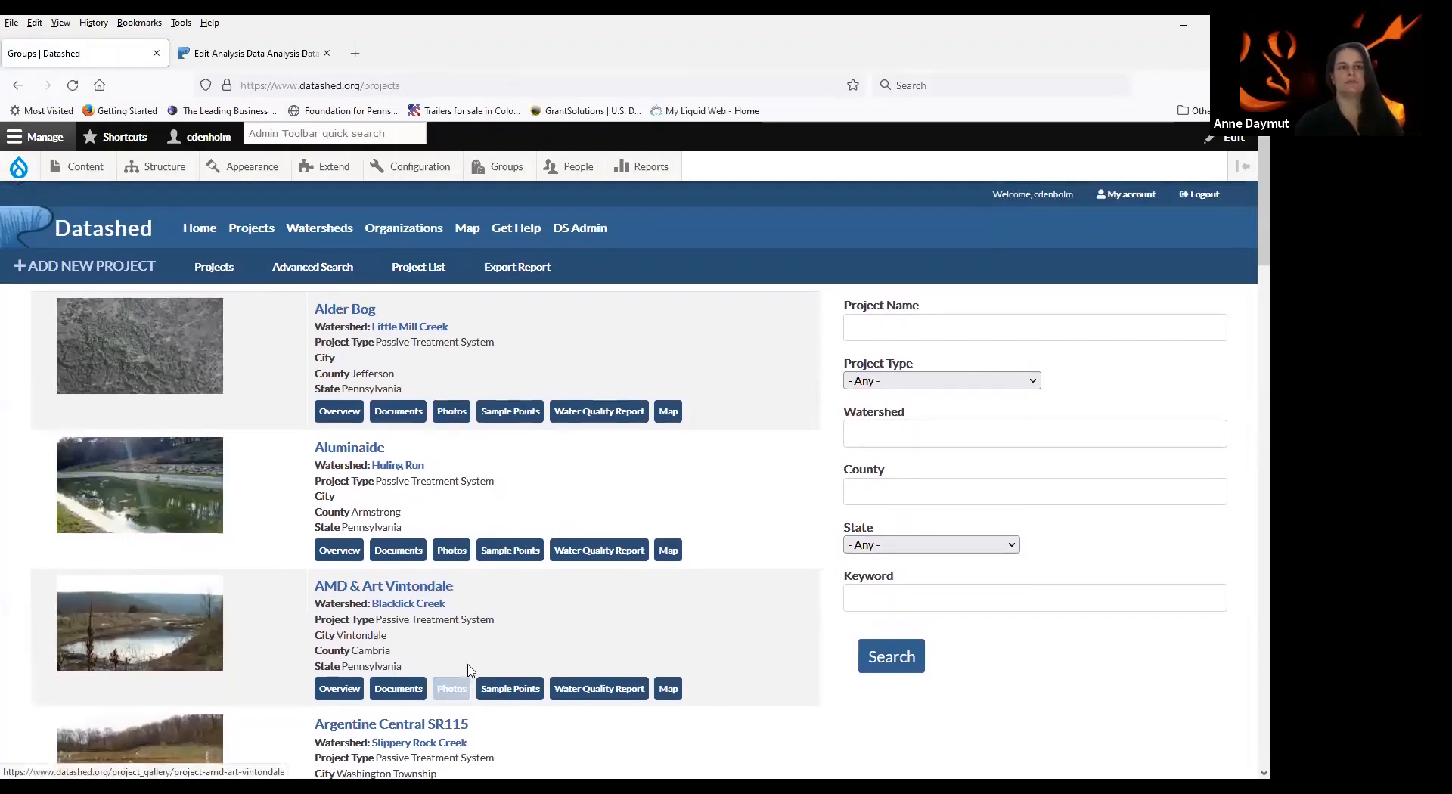
{"action": "left_click", "coordinate": [428, 733]}
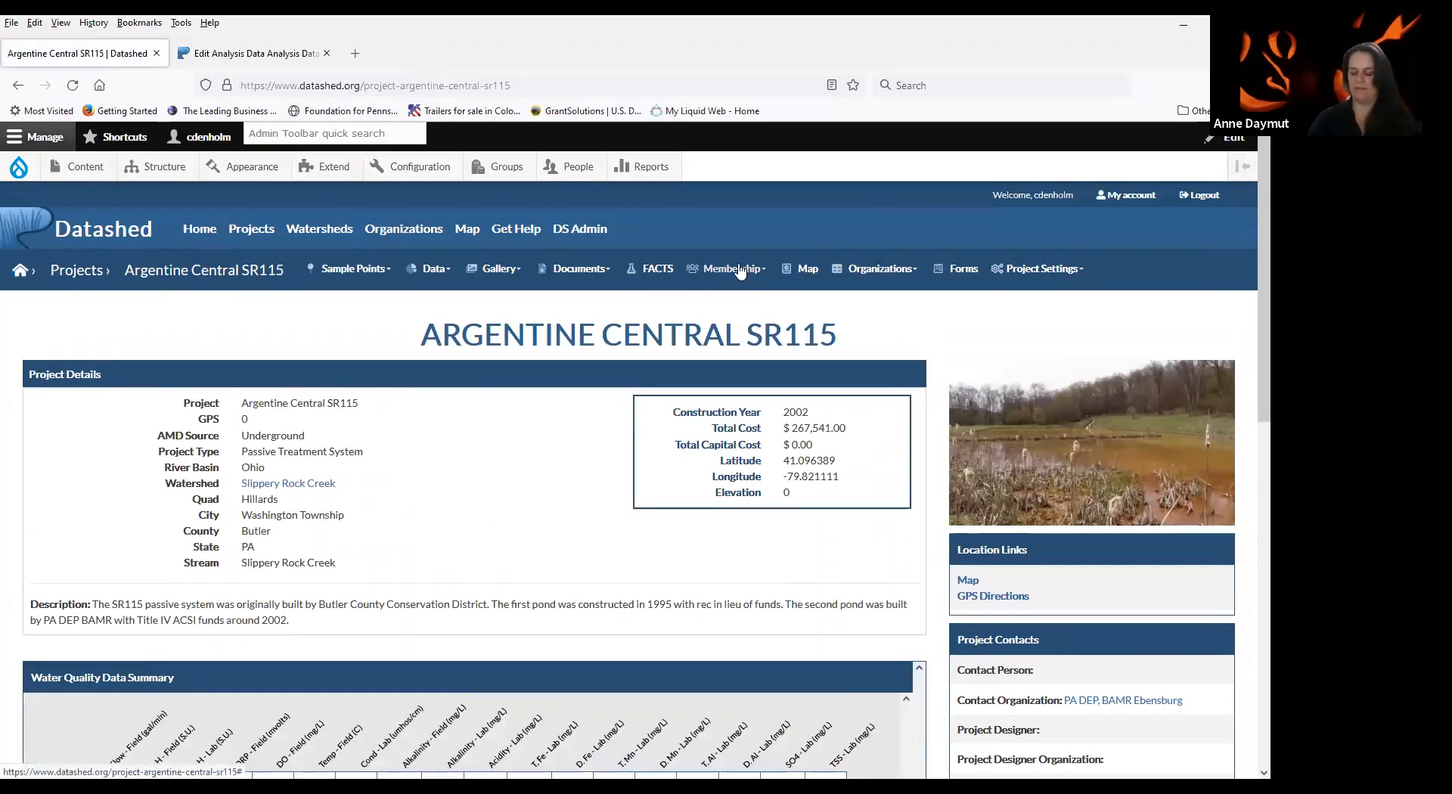
Open the member management page of Argentine Central SR115 and examine the roles assigned to each member.
{"action": "left_click", "coordinate": [740, 269]}
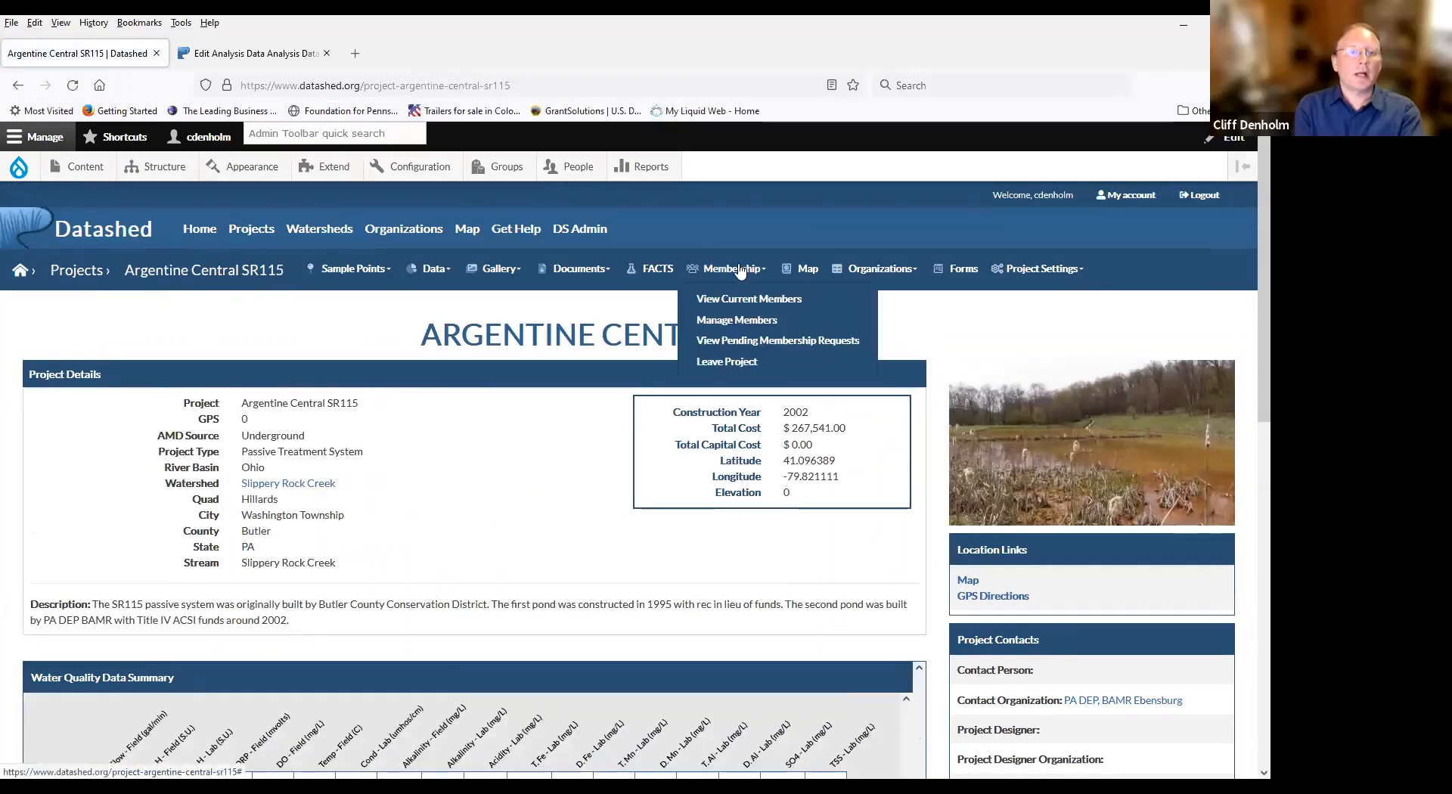
{"action": "left_click", "coordinate": [727, 325]}
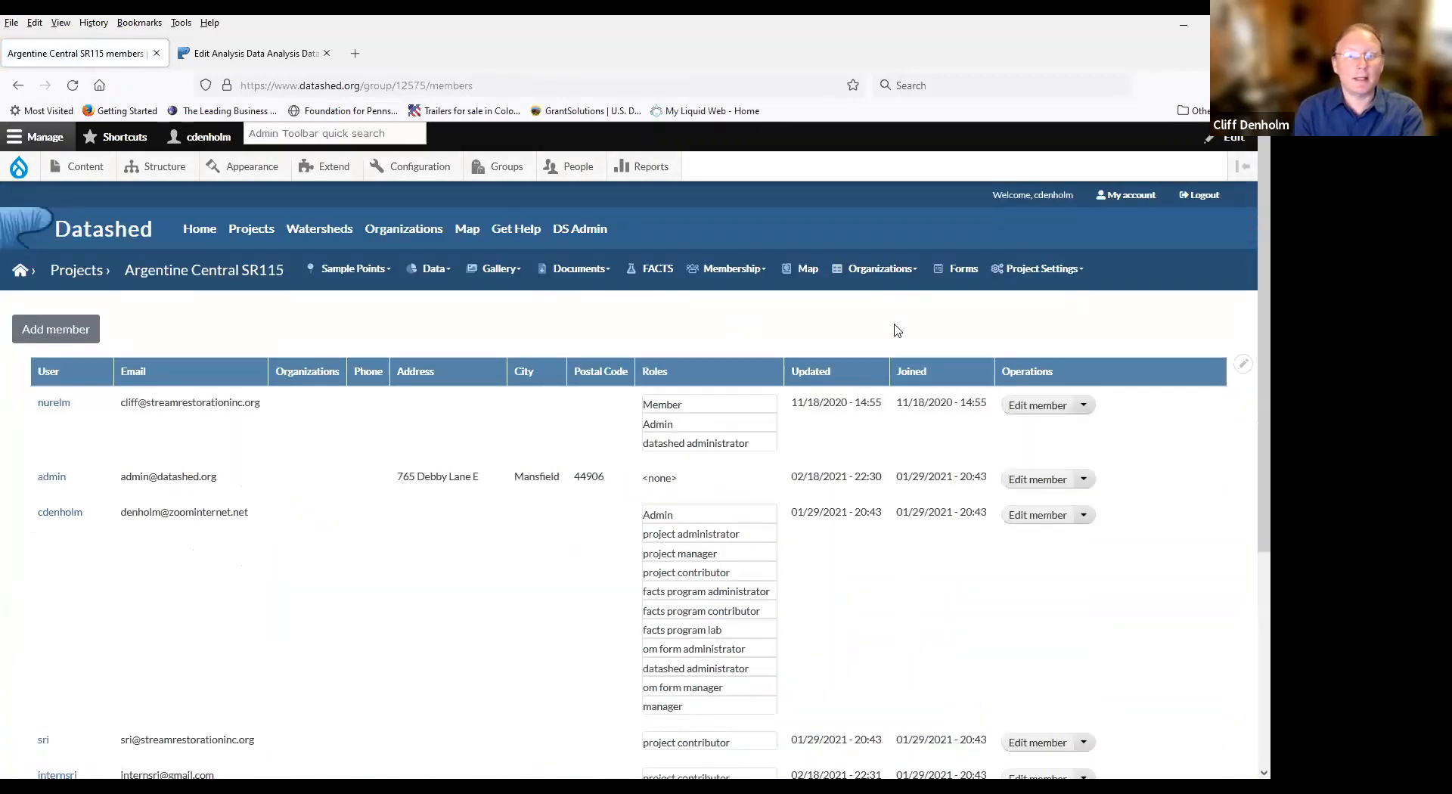
{"action": "scroll", "coordinate": [1246, 257], "scroll_direction": "down", "scroll_amount": 4}
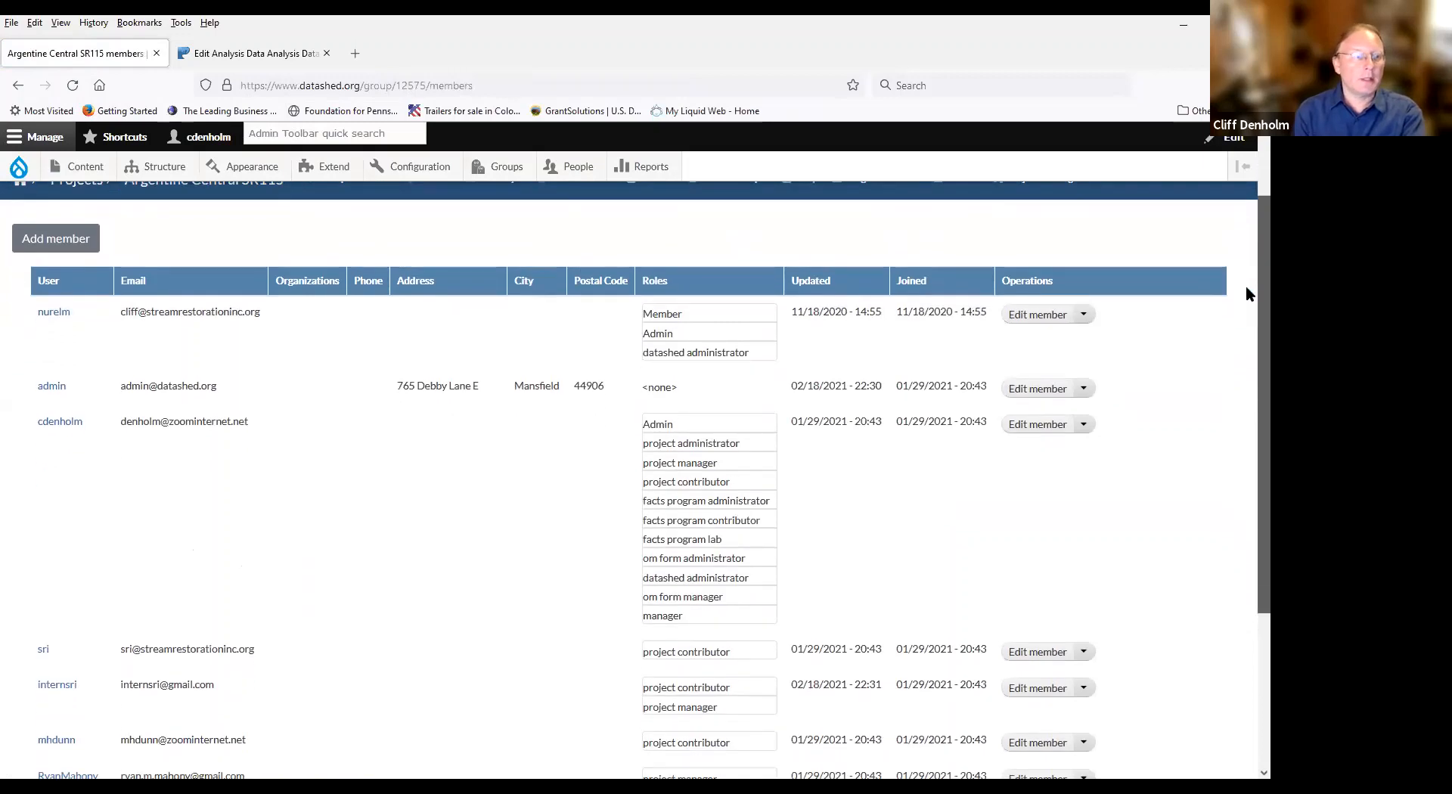
{"action": "scroll", "coordinate": [1247, 469], "scroll_direction": "down", "scroll_amount": 1}
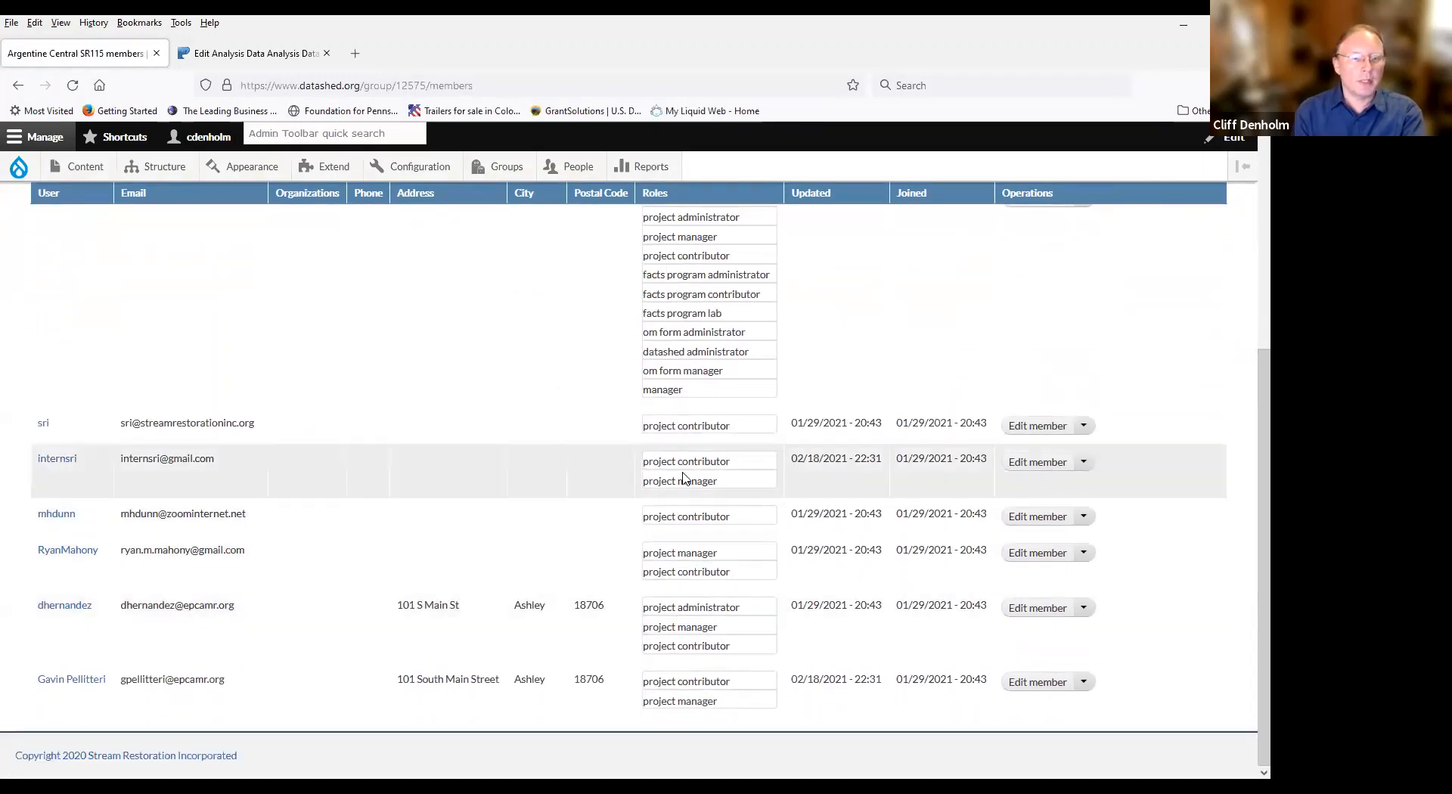
{"action": "scroll", "coordinate": [681, 373], "scroll_direction": "up", "scroll_amount": 2}
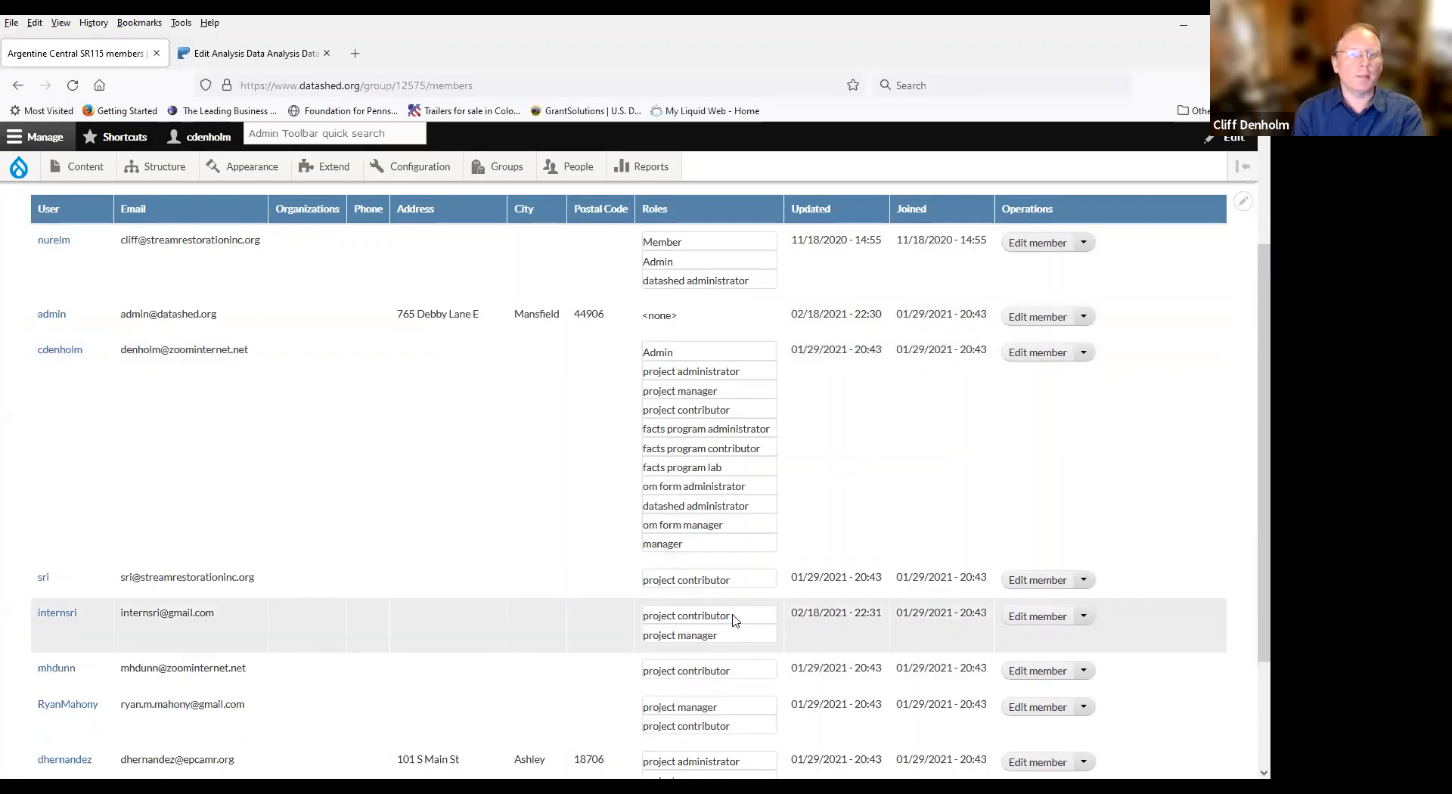
{"action": "scroll", "coordinate": [708, 559], "scroll_direction": "down", "scroll_amount": 1}
{"action": "scroll", "coordinate": [709, 558], "scroll_direction": "down", "scroll_amount": 1}
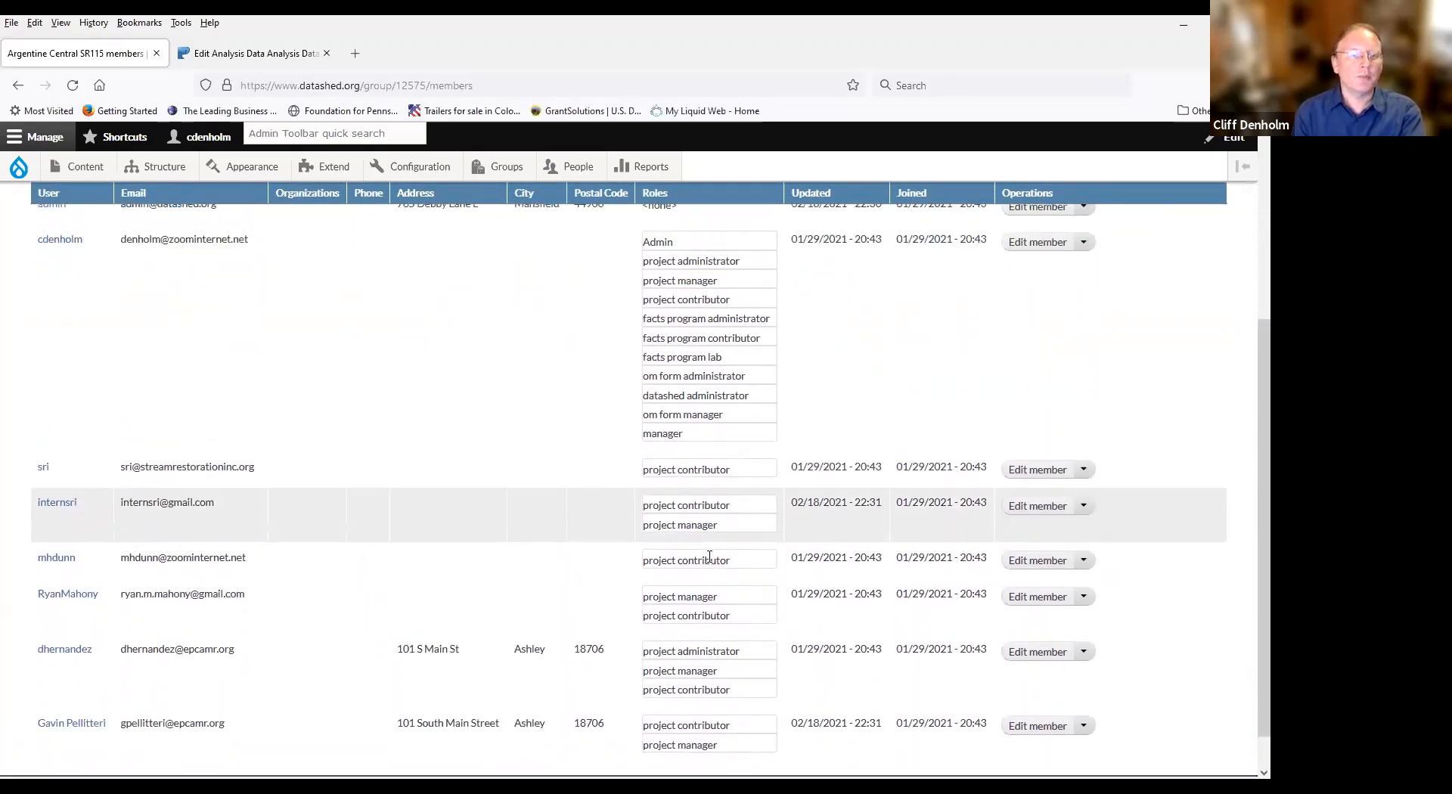
{"action": "scroll", "coordinate": [709, 560], "scroll_direction": "up", "scroll_amount": 1}
{"action": "scroll", "coordinate": [711, 564], "scroll_direction": "down", "scroll_amount": 1}
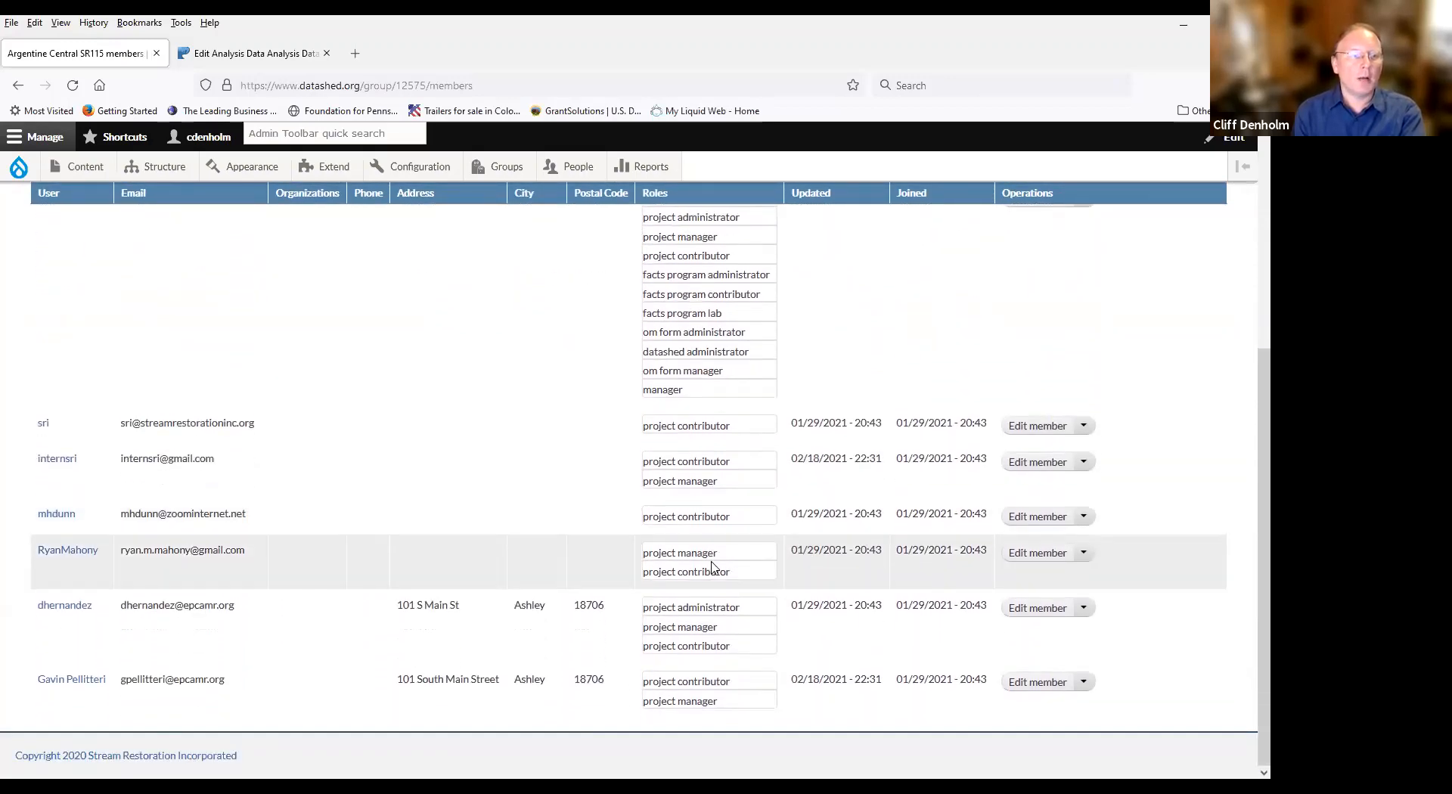
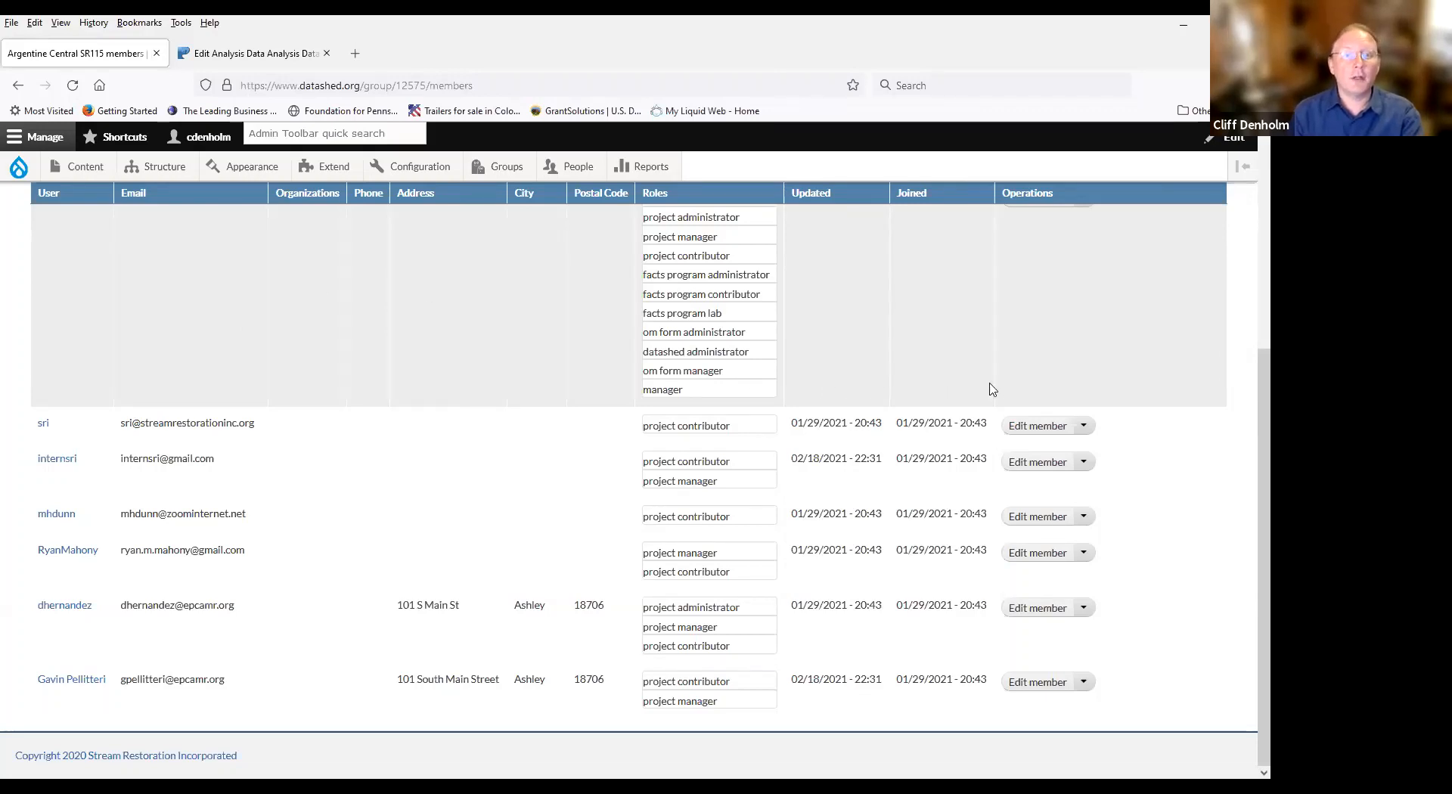
Open Argentine Central SR115's standard water quality report and export its raw data to CSV, saving the file.
{"action": "scroll", "coordinate": [1249, 397], "scroll_direction": "up", "scroll_amount": 5}
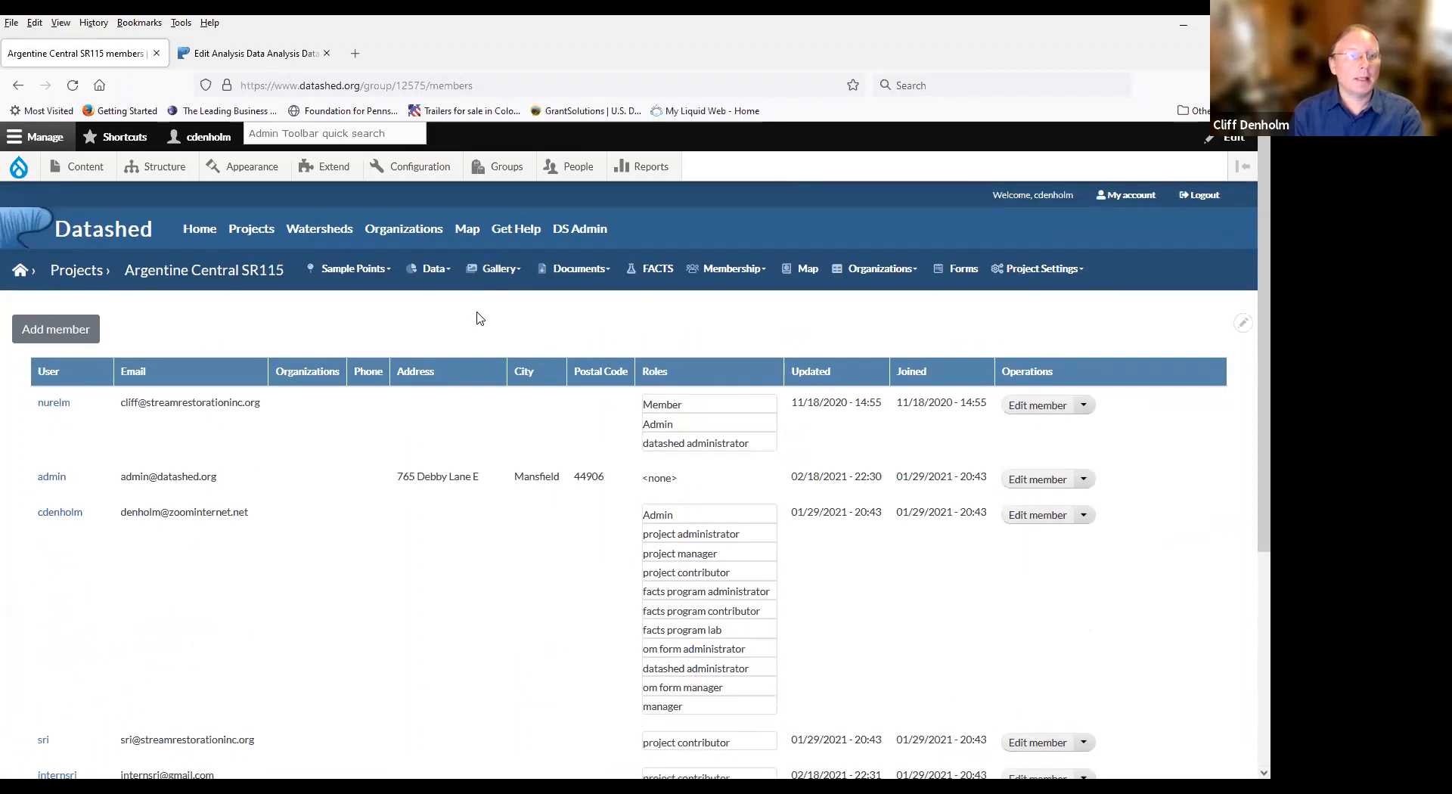
{"action": "left_click", "coordinate": [436, 271]}
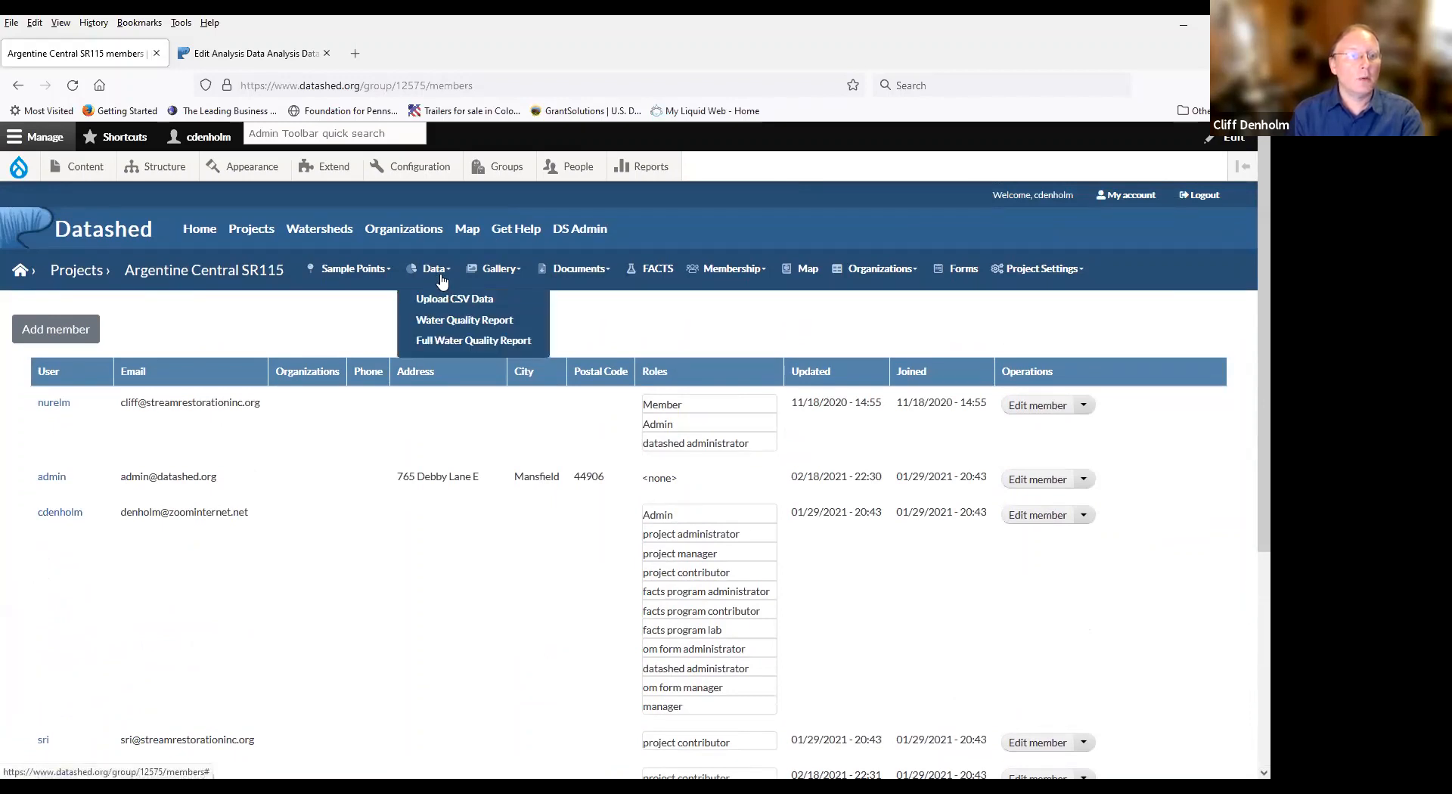
{"action": "left_click", "coordinate": [443, 317]}
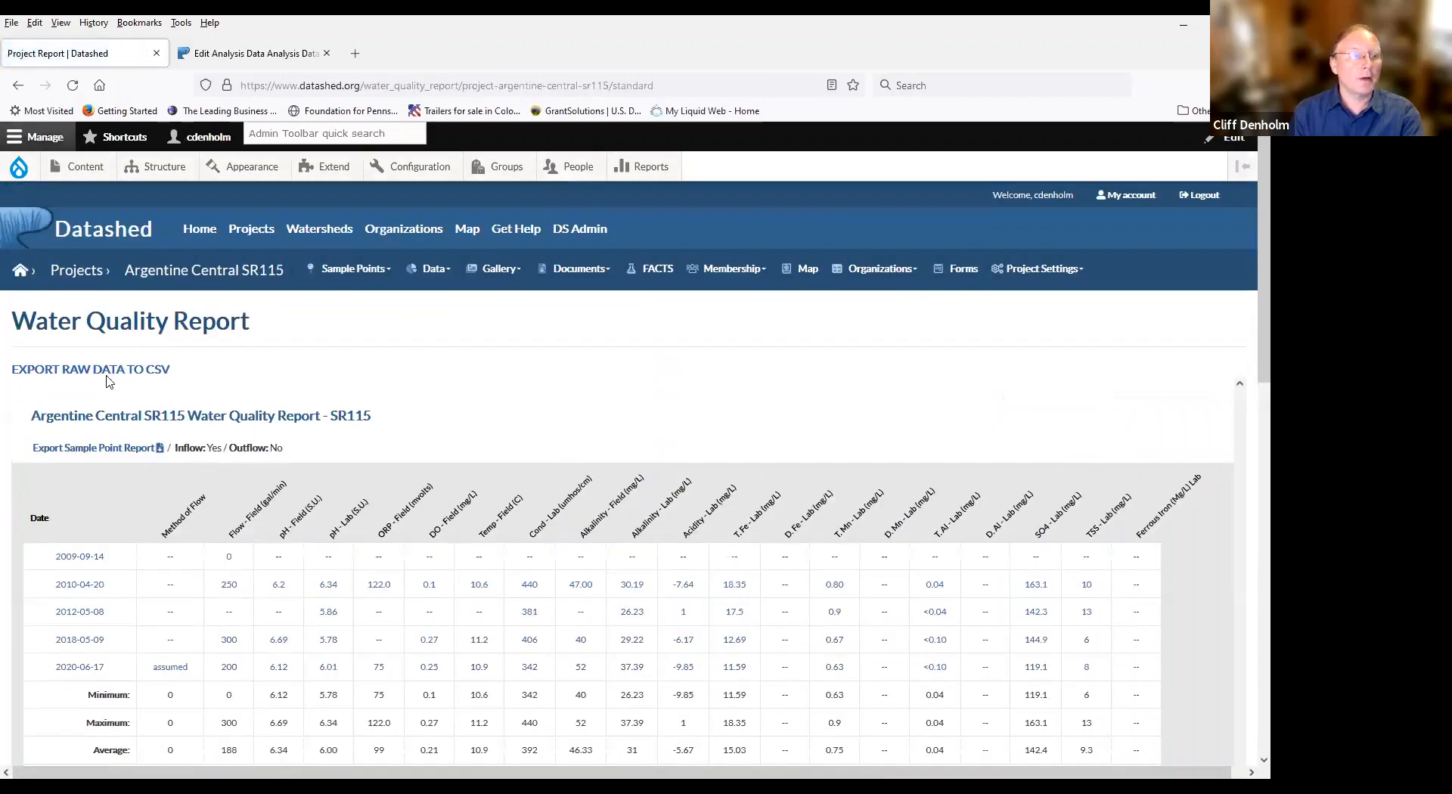
{"action": "left_click", "coordinate": [64, 370]}
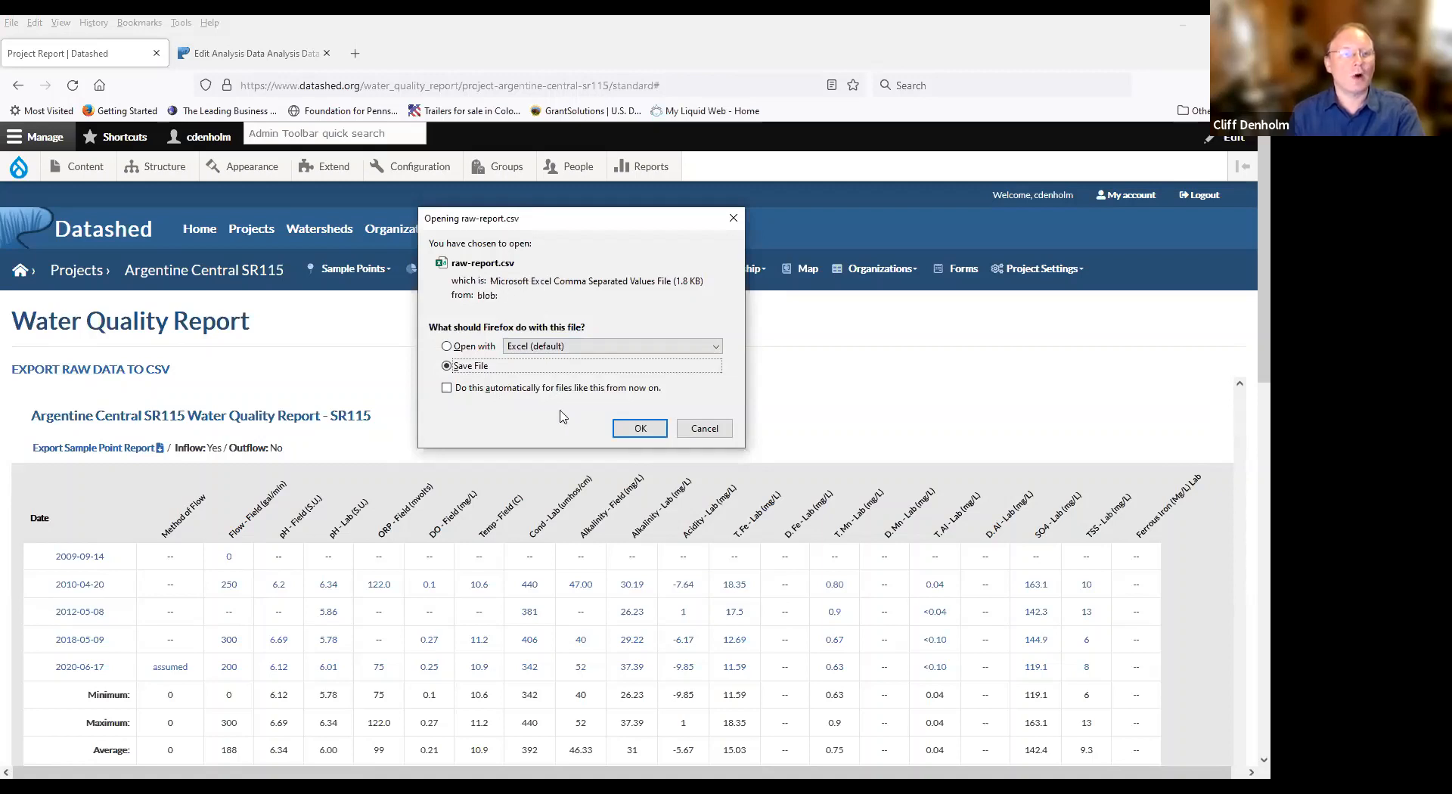
{"action": "left_click", "coordinate": [654, 437]}
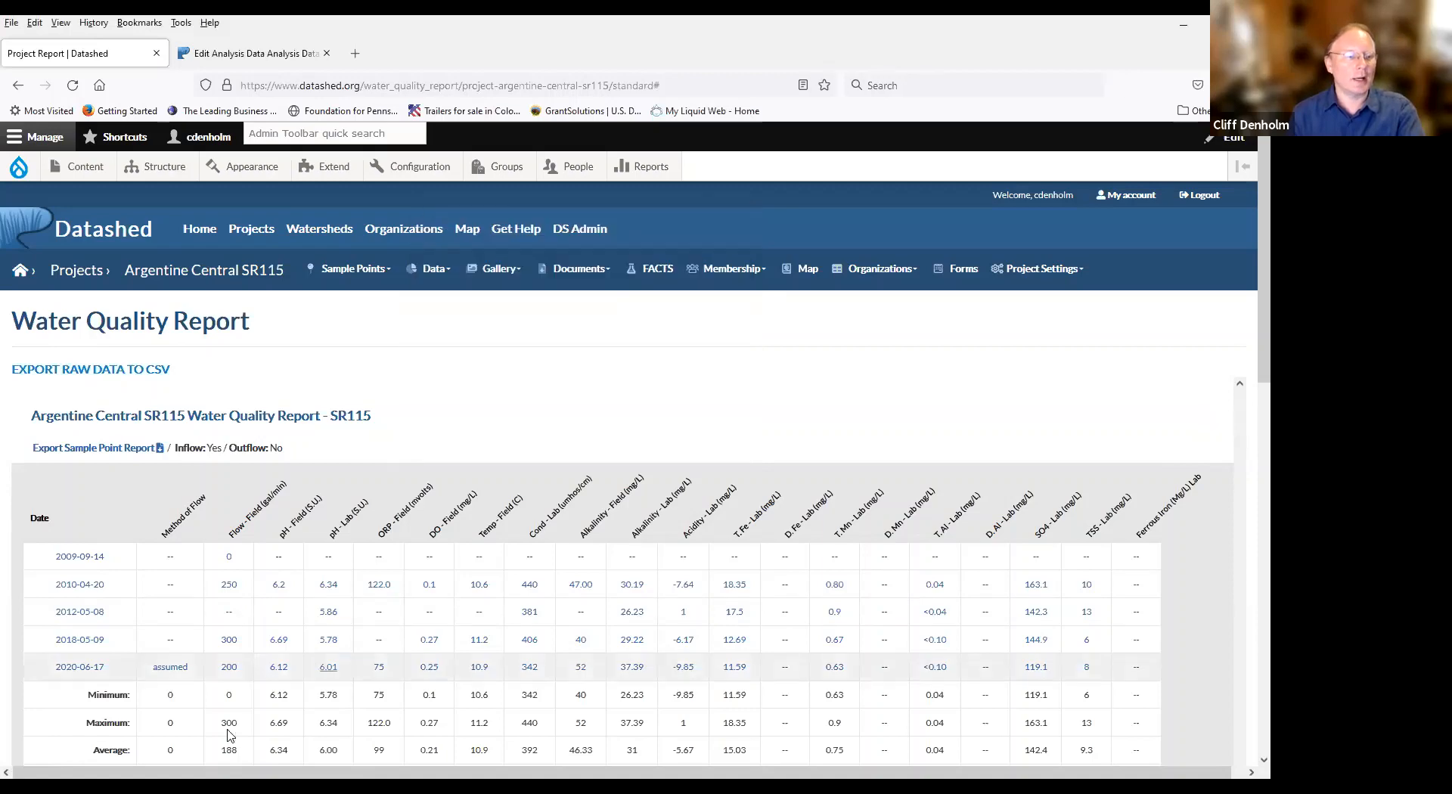
Open the downloaded raw-report(8).csv file and switch to it in Excel.
{"action": "scroll", "coordinate": [105, 666], "scroll_direction": "down", "scroll_amount": 2}
{"action": "scroll", "coordinate": [104, 666], "scroll_direction": "down", "scroll_amount": 3}
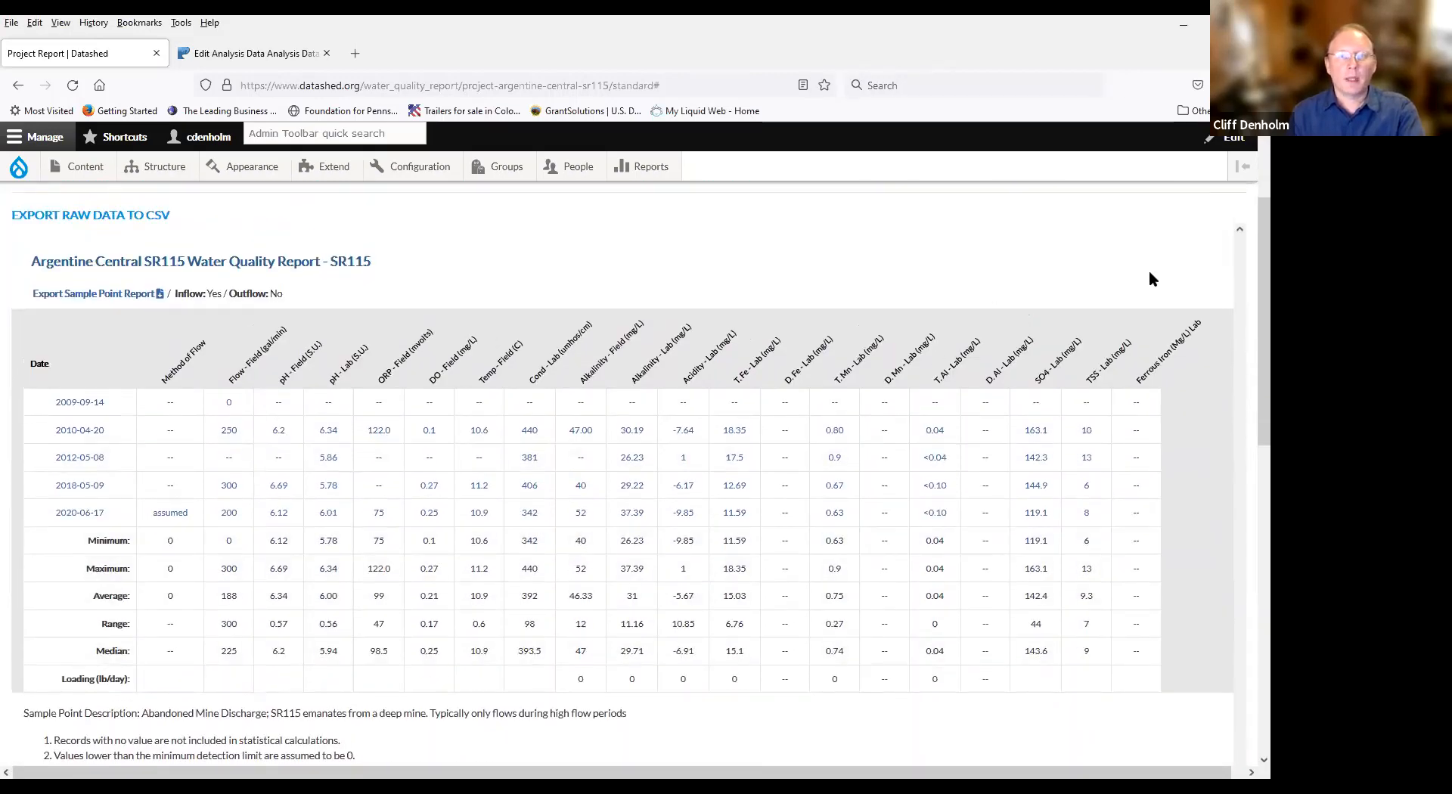
{"action": "left_click", "coordinate": [1220, 85]}
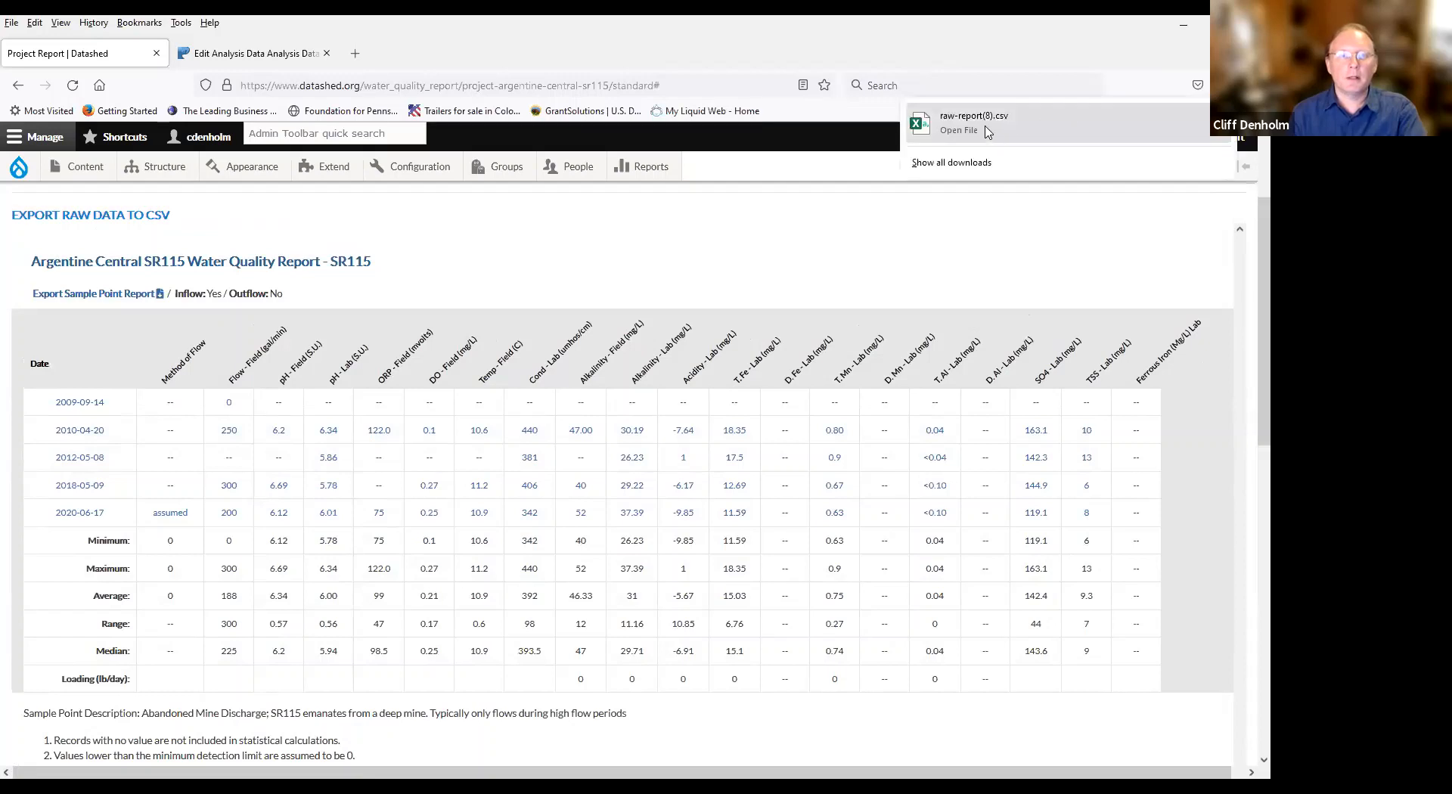
{"action": "left_click", "coordinate": [987, 134]}
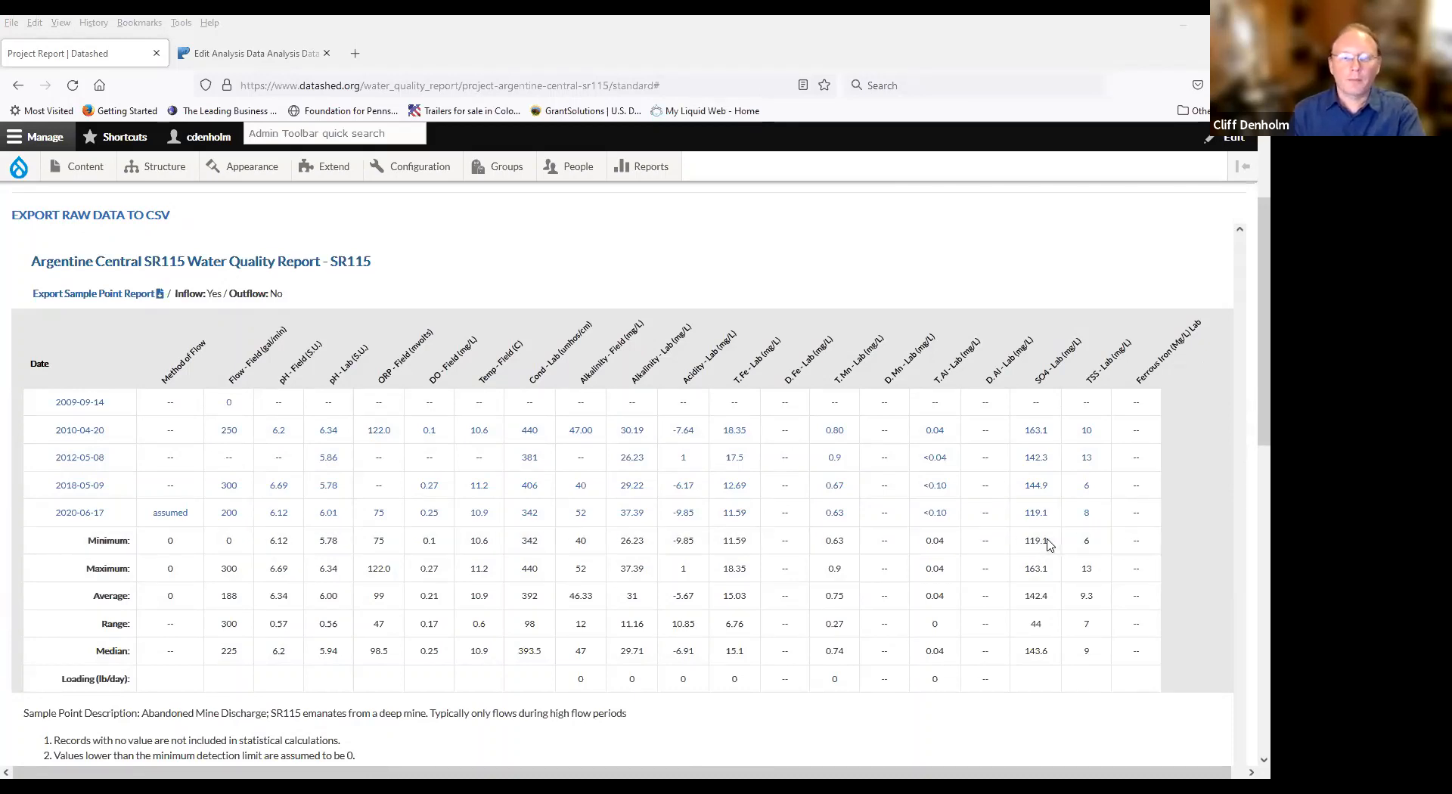
{"action": "key", "text": "alt+Tab"}
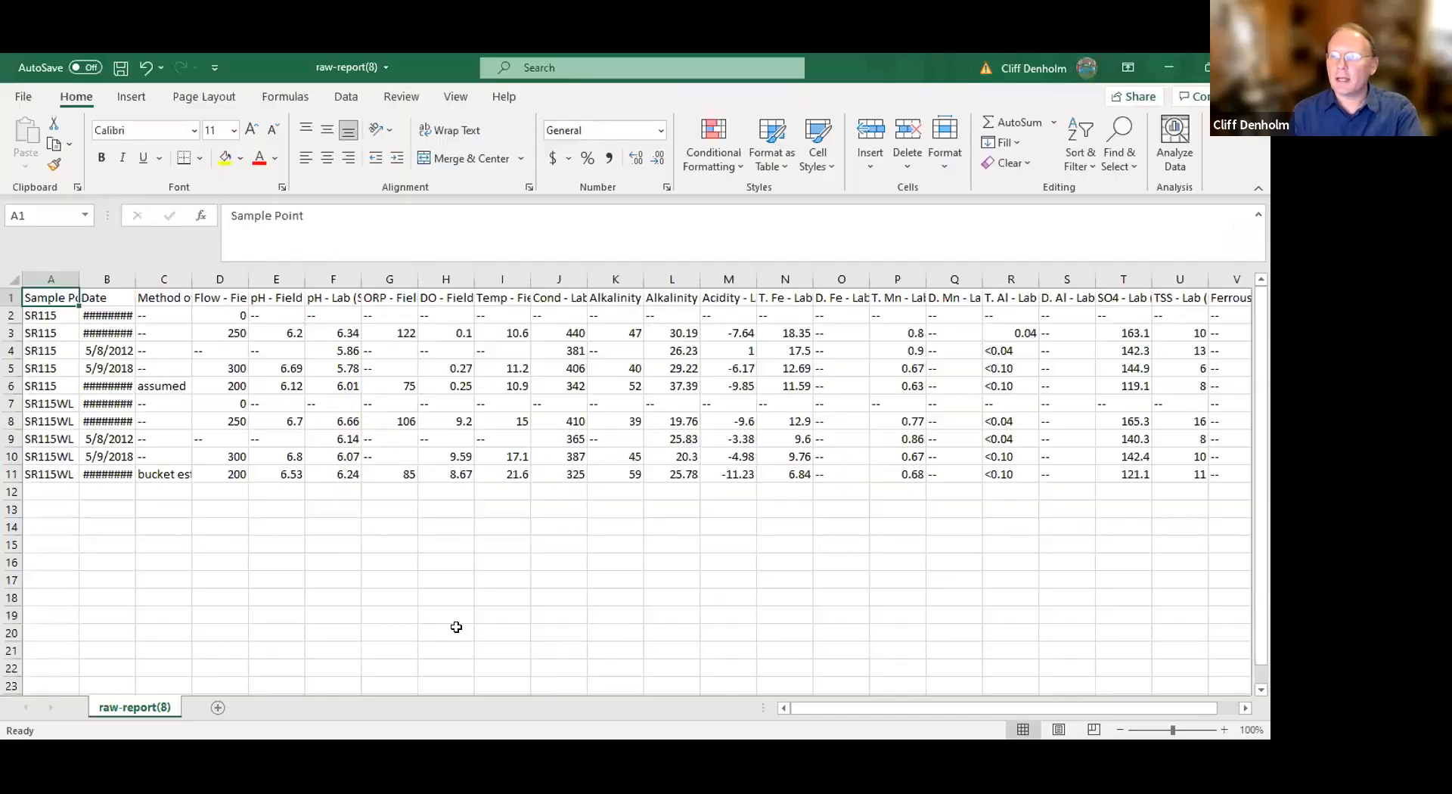
Fit the width of the Date column to its contents in the raw report and look across the sheet's columns.
{"action": "left_click", "coordinate": [451, 614]}
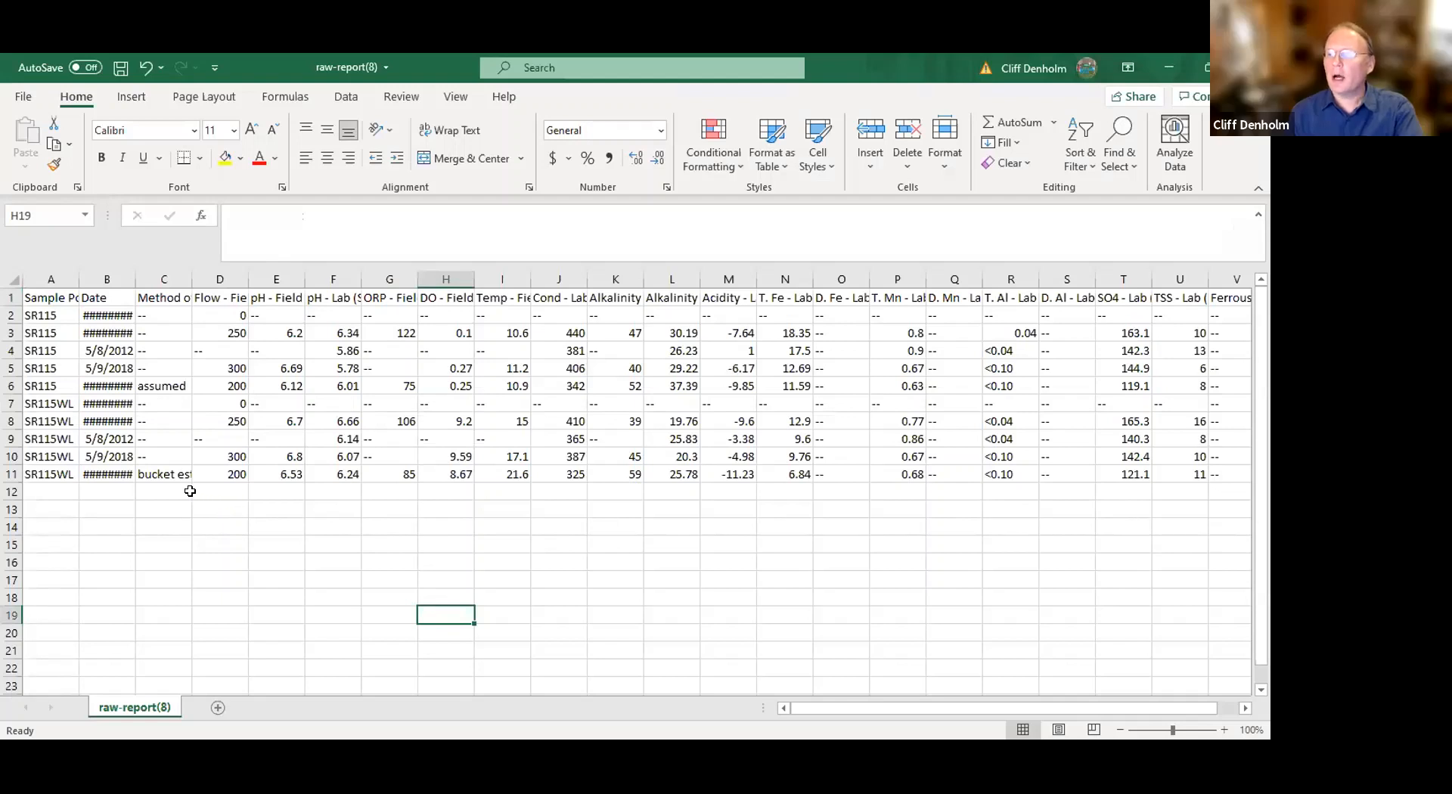
{"action": "double_click", "coordinate": [136, 279]}
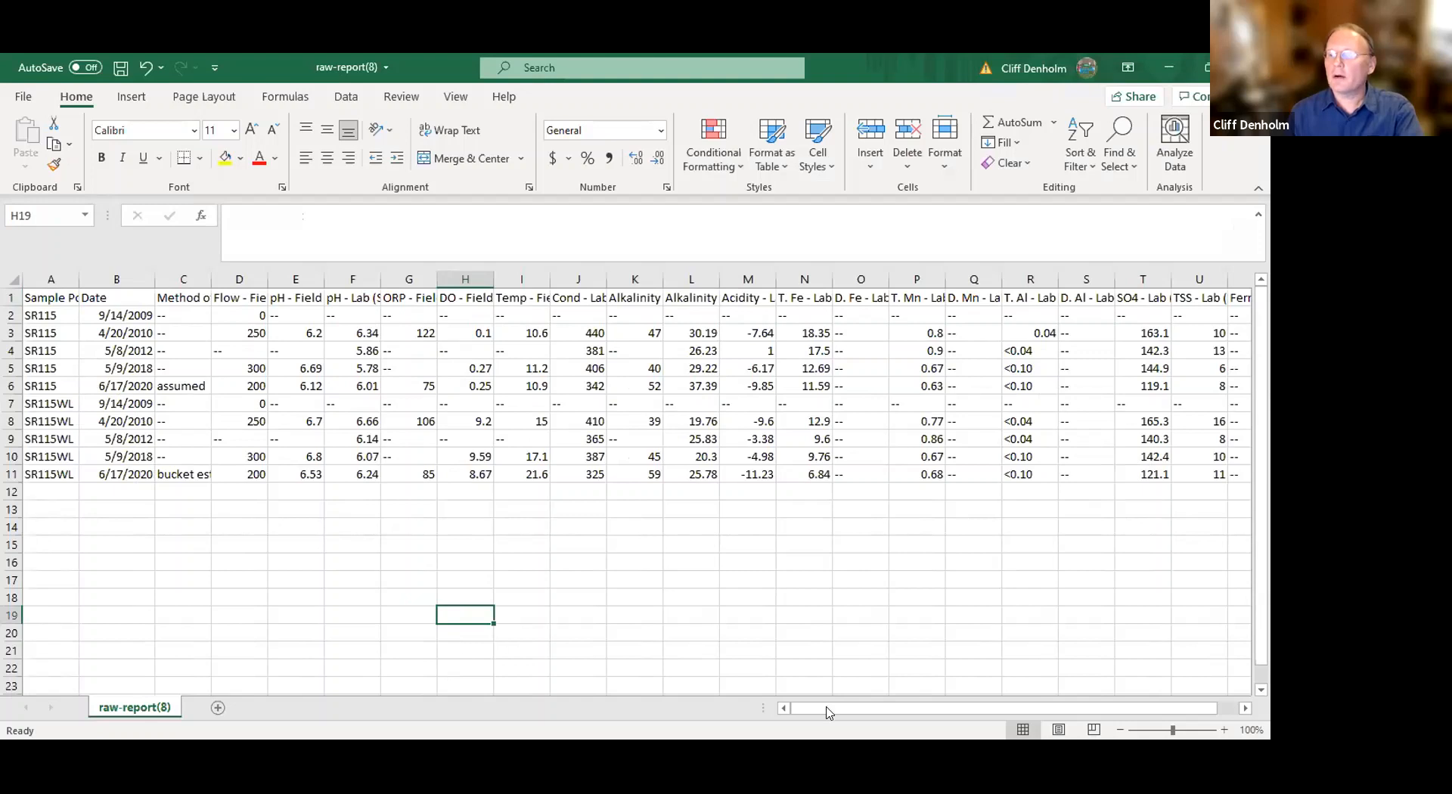
{"action": "left_click_drag", "start_coordinate": [875, 709], "coordinate": [592, 705]}
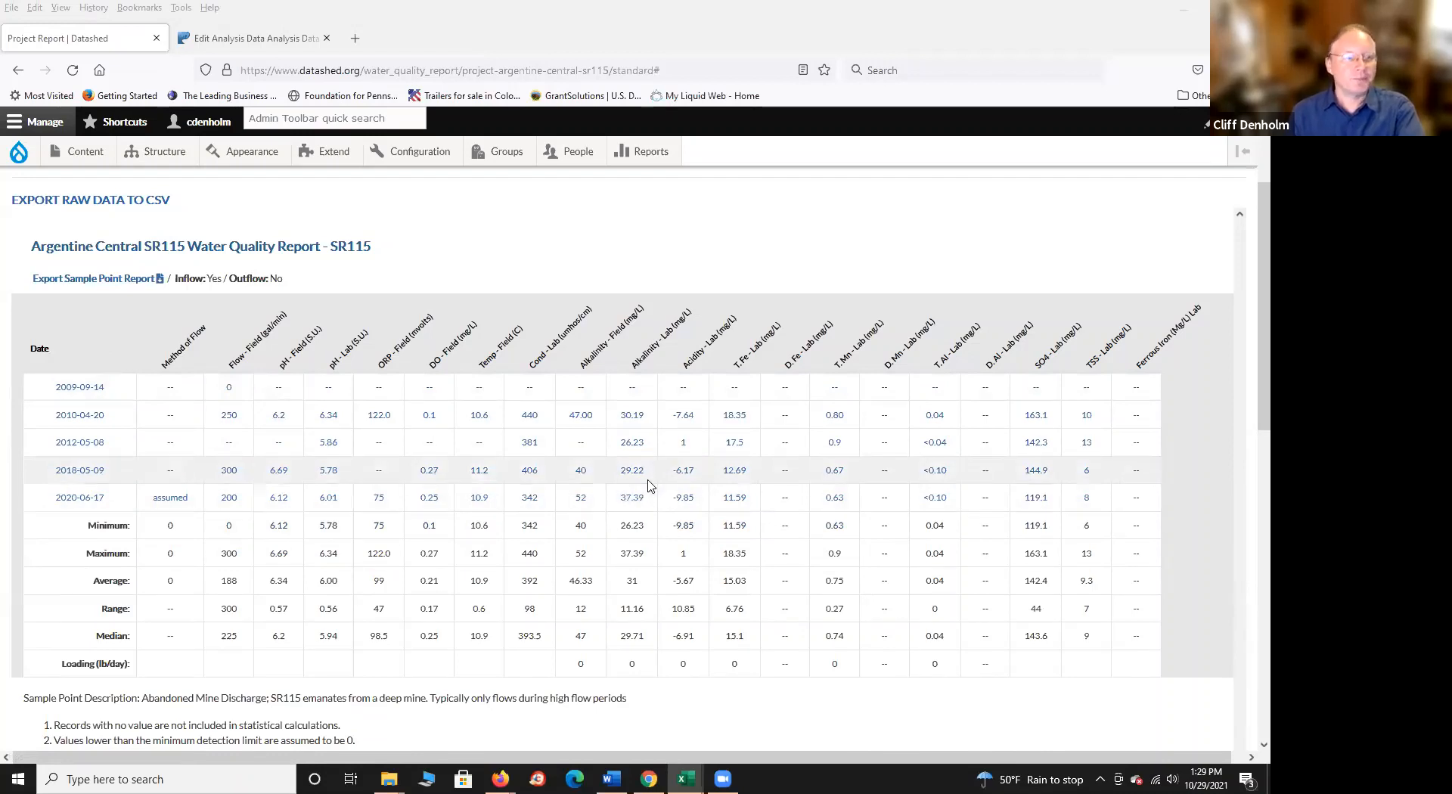
{"action": "scroll", "coordinate": [648, 485], "scroll_direction": "up", "scroll_amount": 3}
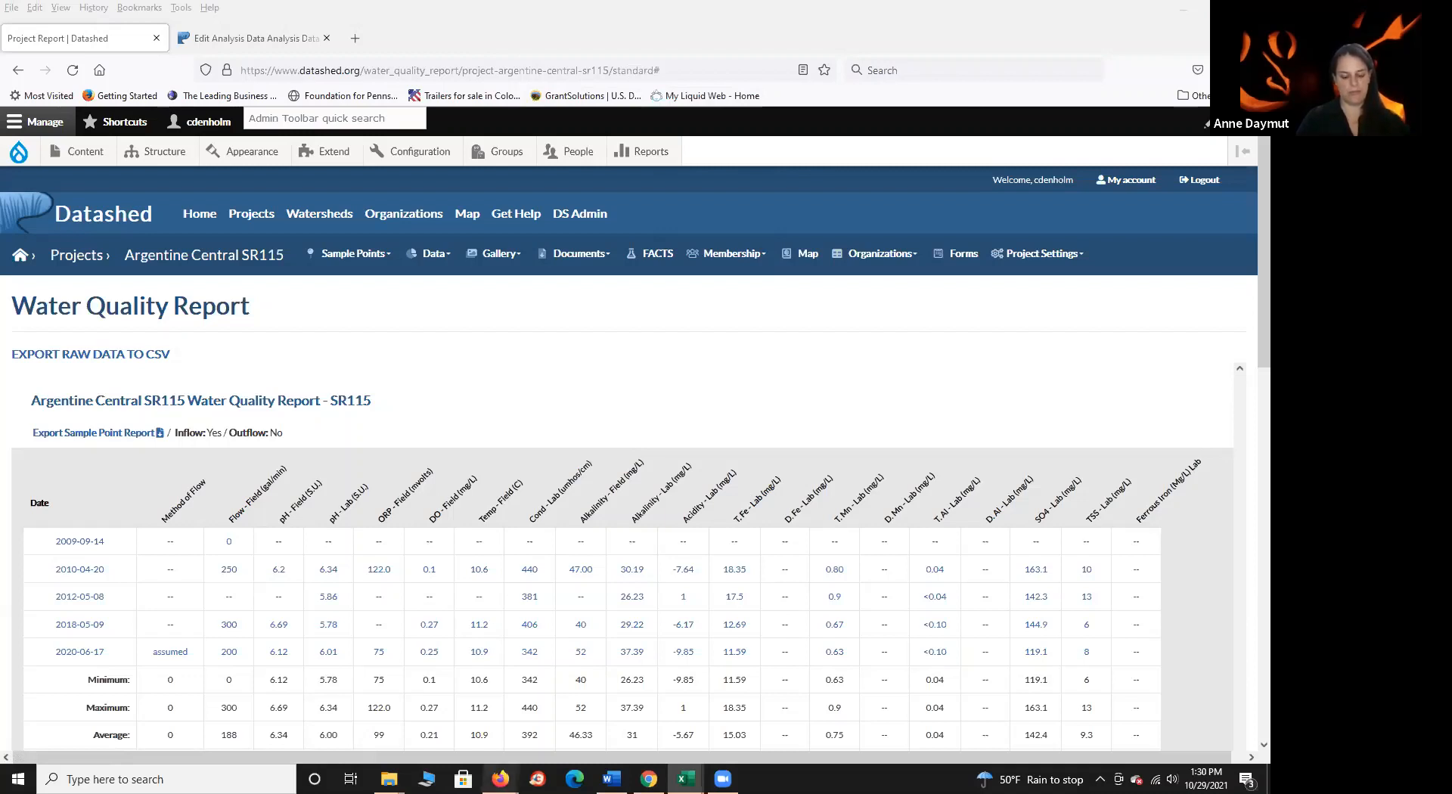
{"action": "mouse_move", "coordinate": [500, 779]}
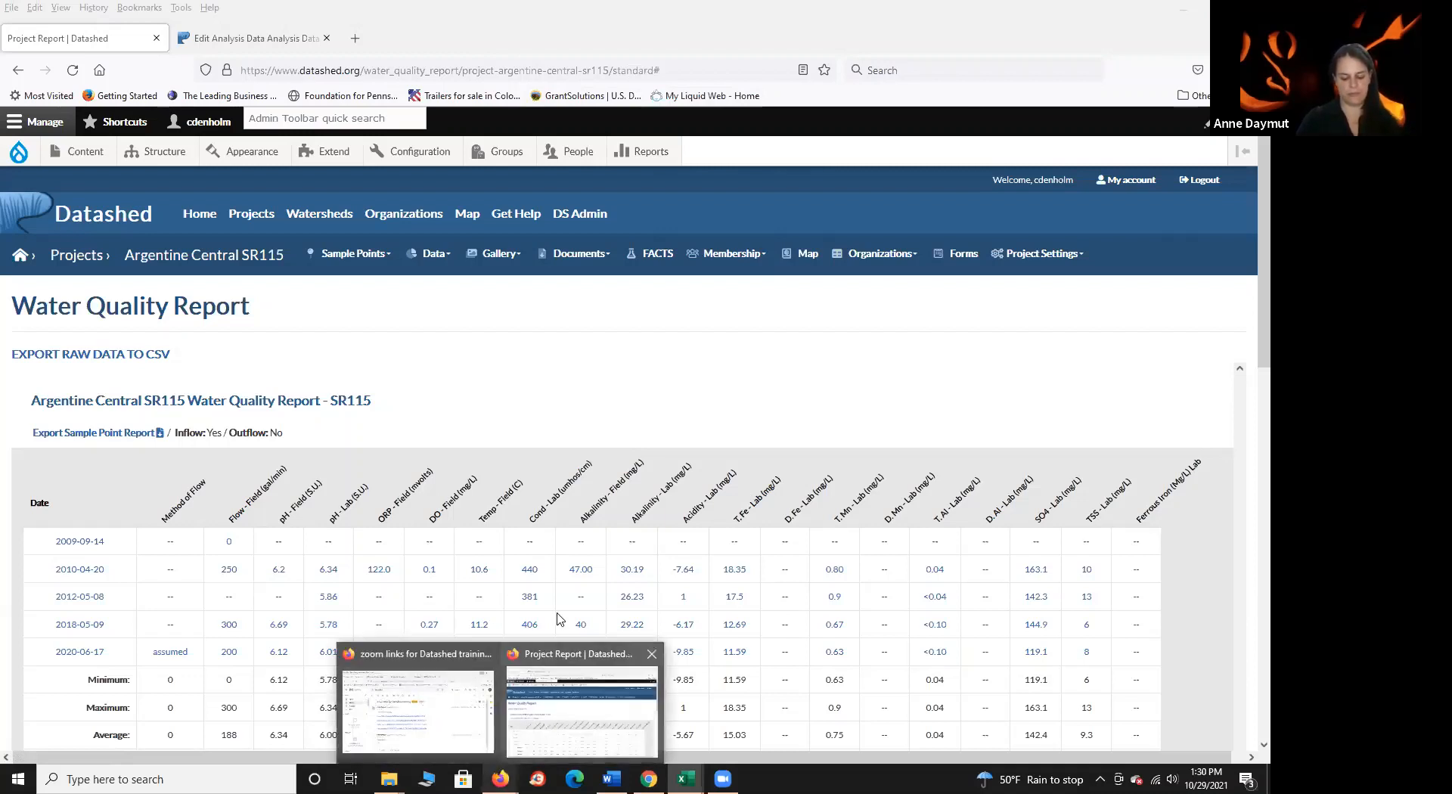